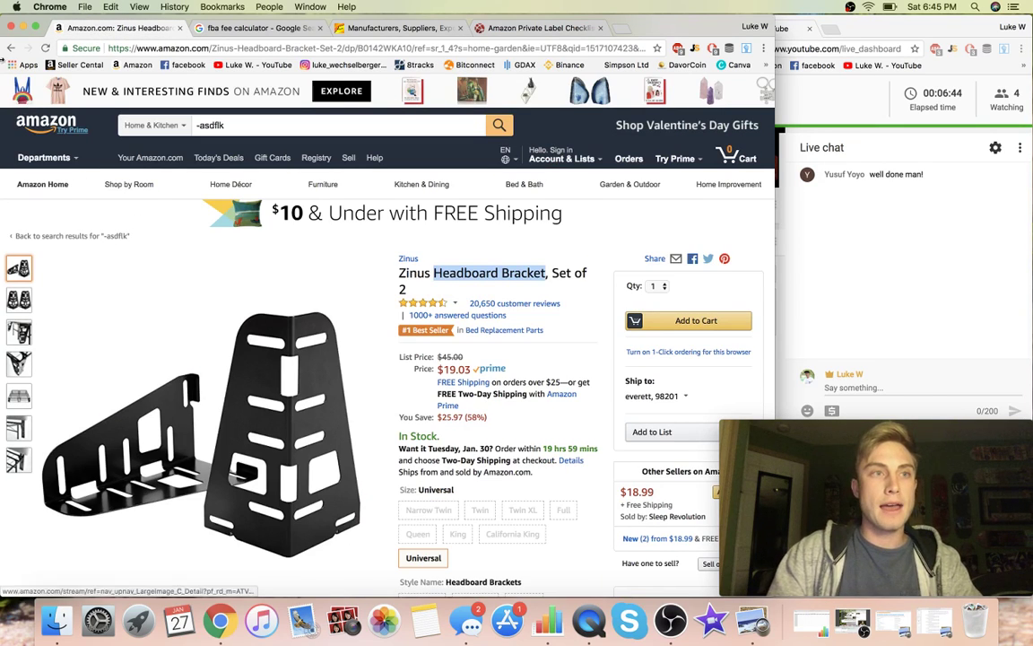
# Return to the search results, switch to the Numbers product opportunity spreadsheet and review its Product URL, Keyword, Category and BSR columns
pyautogui.press('super+bracketleft')
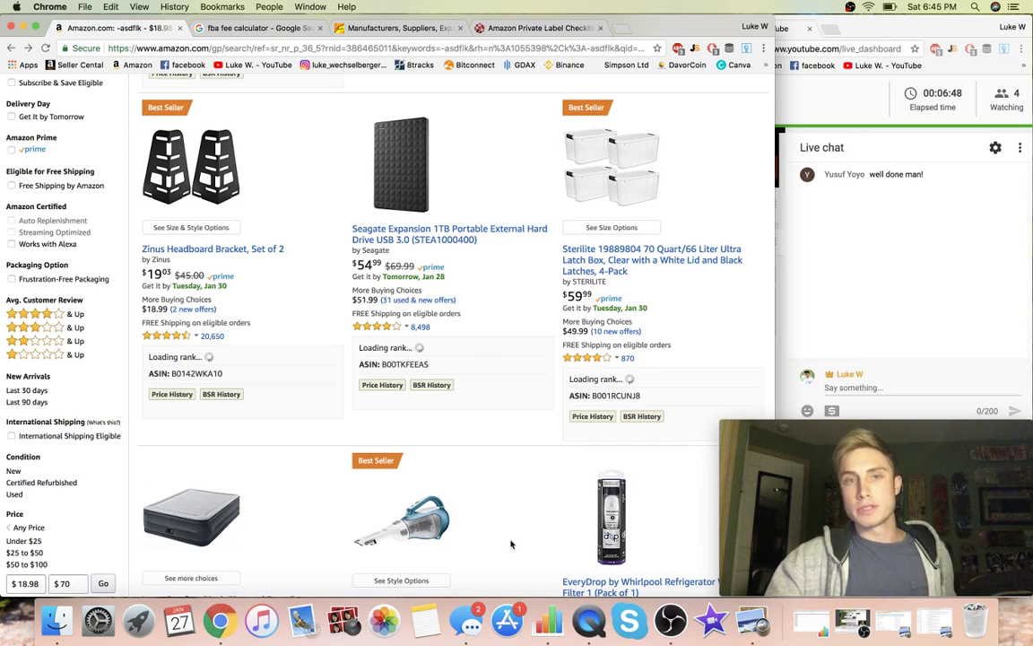
pyautogui.click(784, 617)
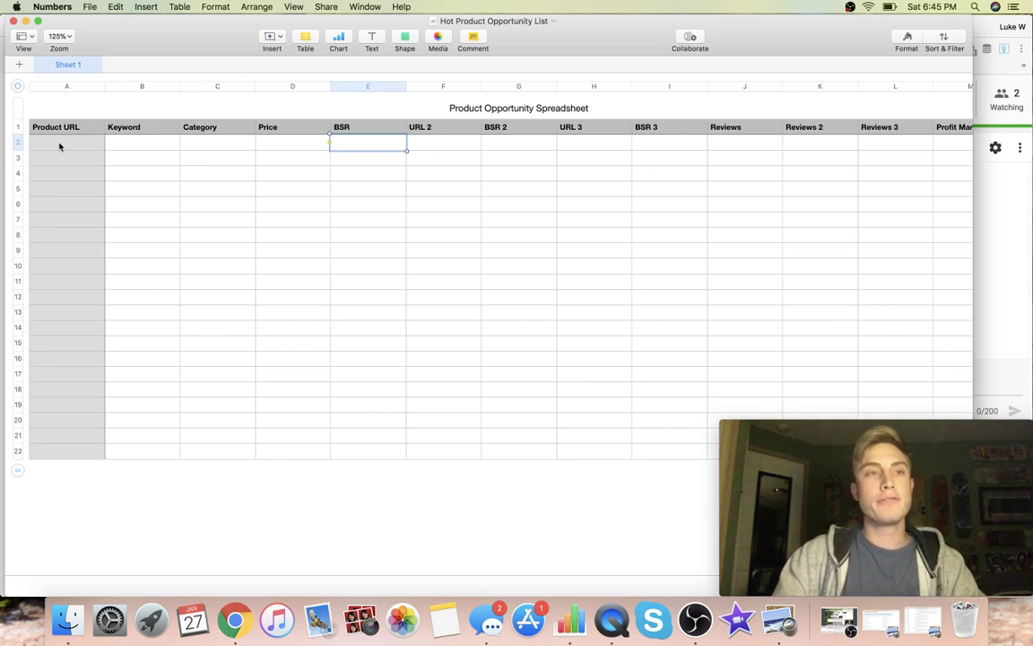
pyautogui.click(70, 145)
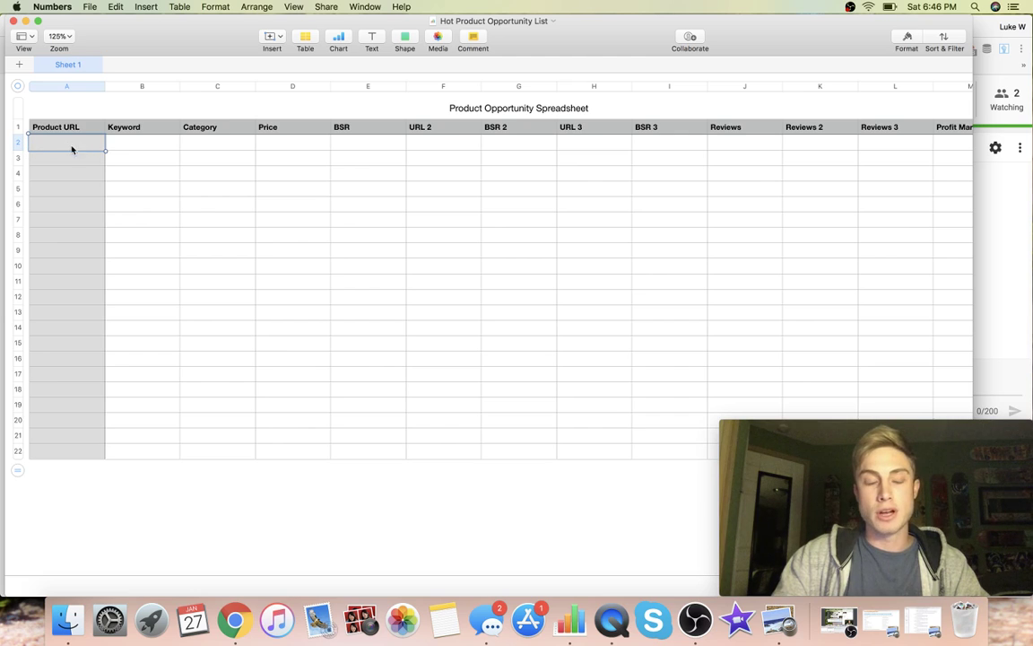
pyautogui.click(131, 149)
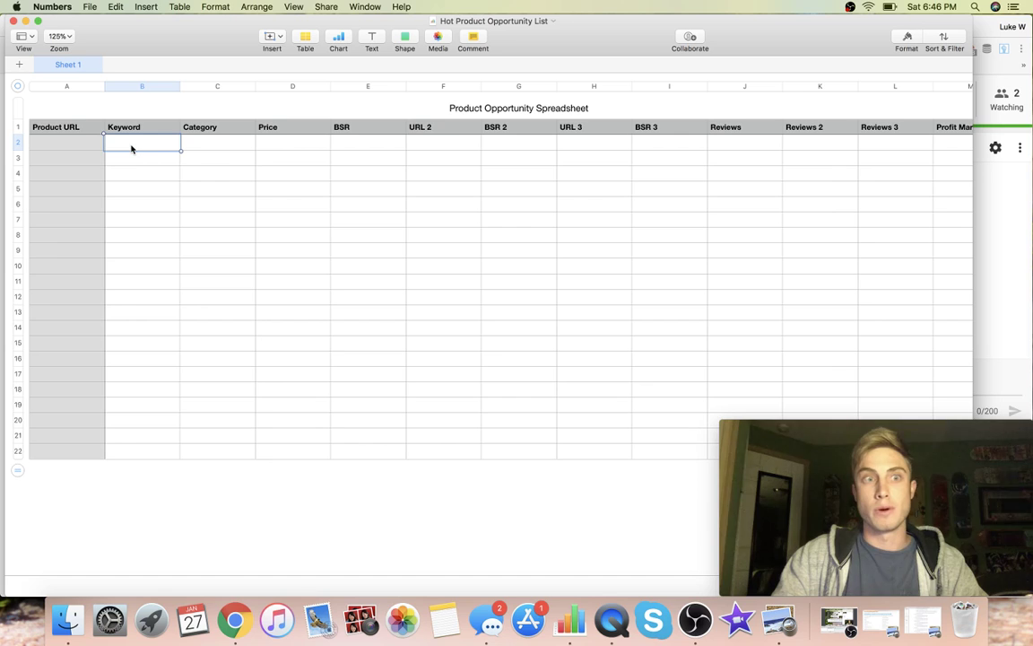
pyautogui.click(210, 149)
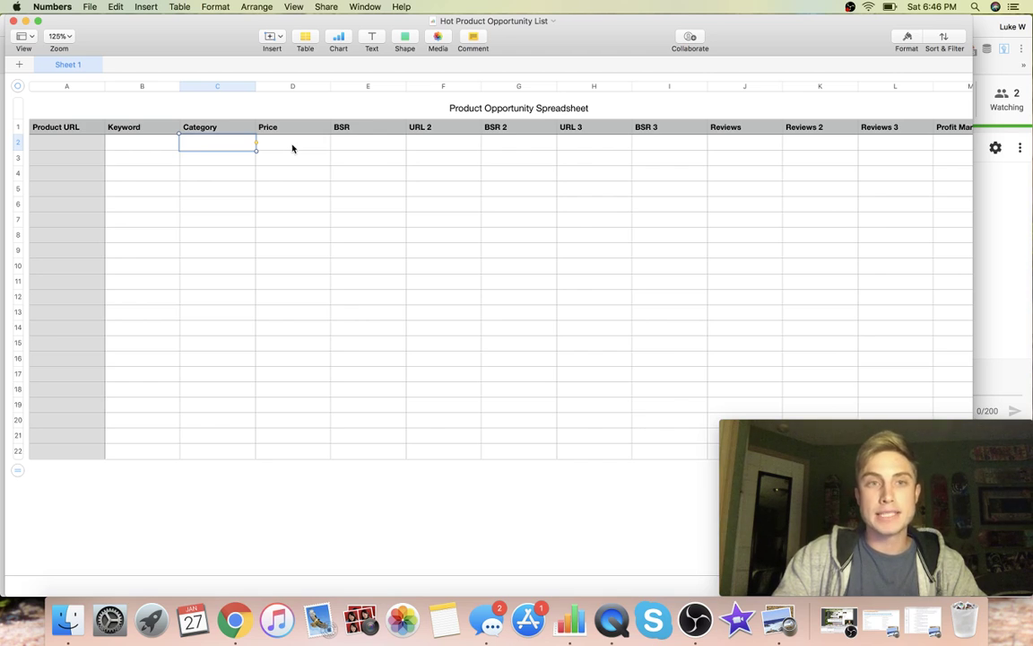
pyautogui.click(359, 149)
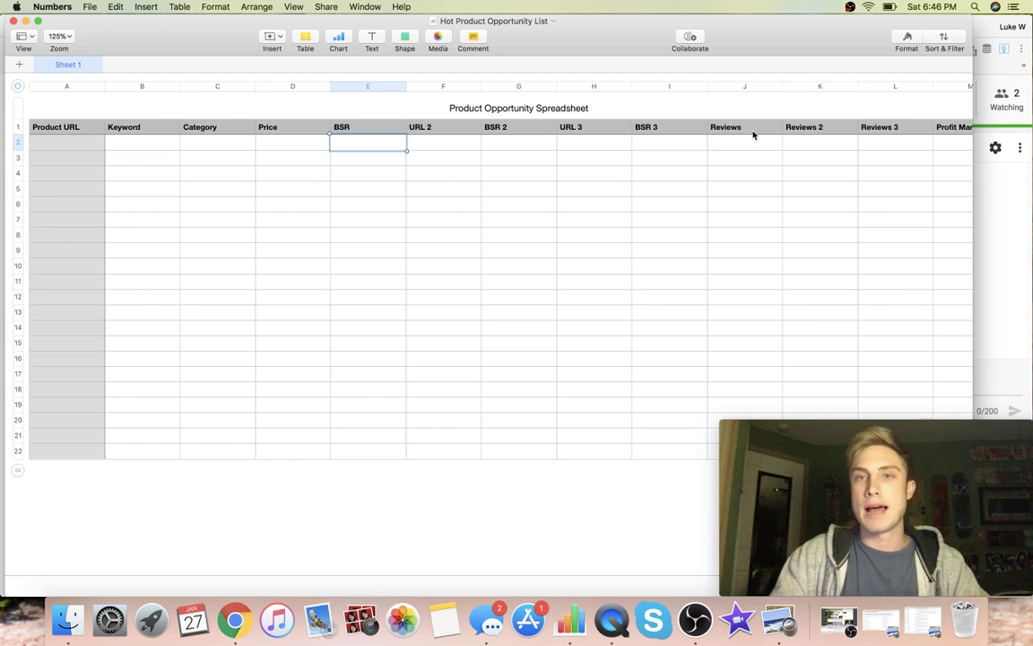
pyautogui.click(25, 20)
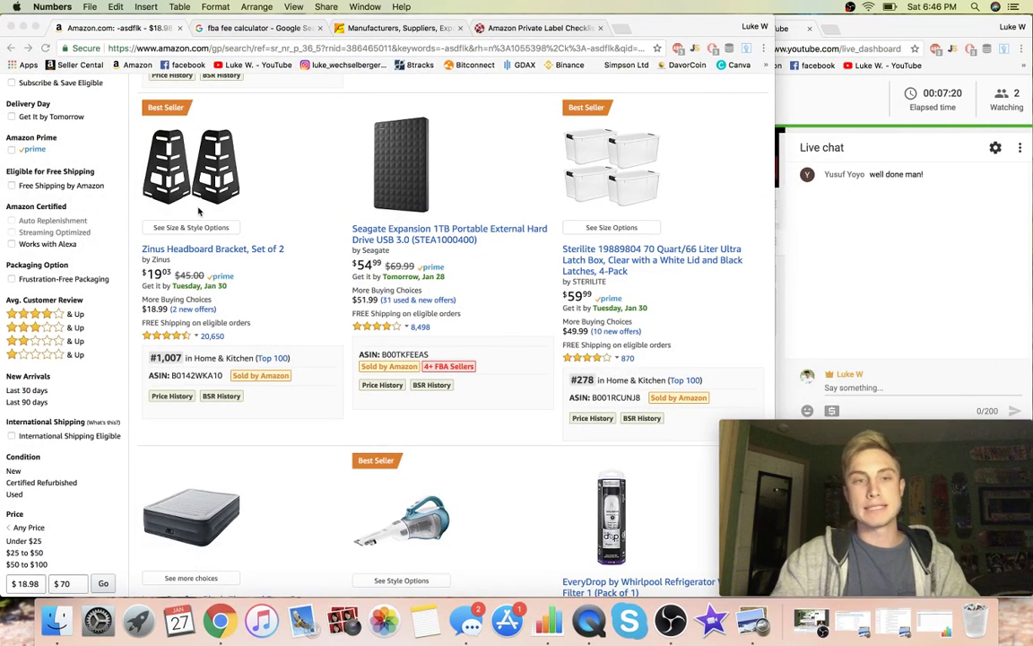
# Examine the prices, reviews, sales ranks and seller tags of the products on the first Home & Kitchen results page
pyautogui.scroll(-5, 292, 294)
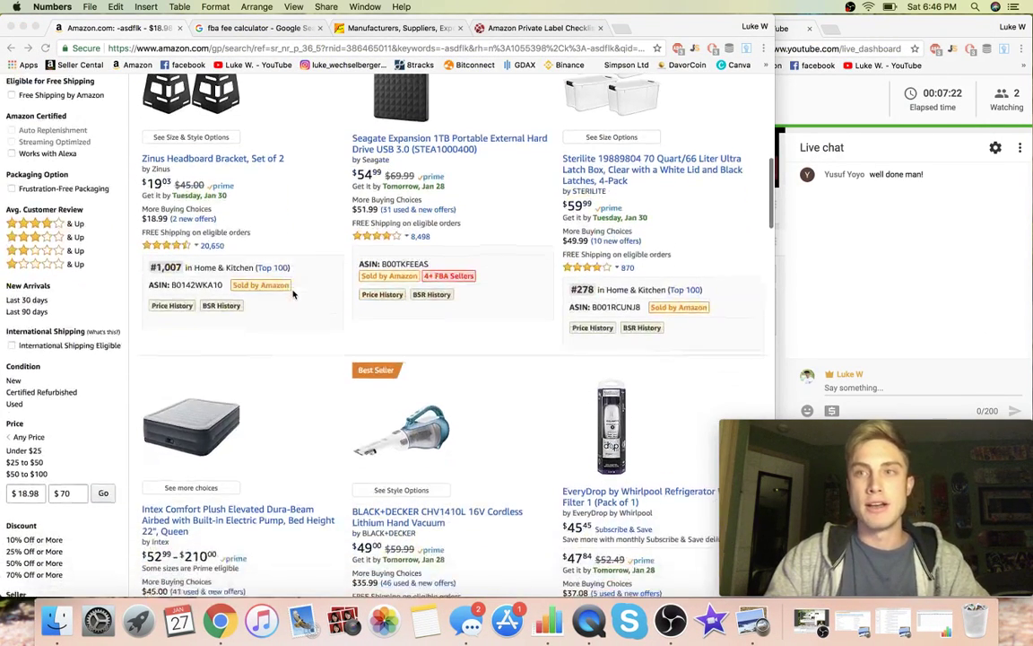
pyautogui.scroll(-10, 293, 294)
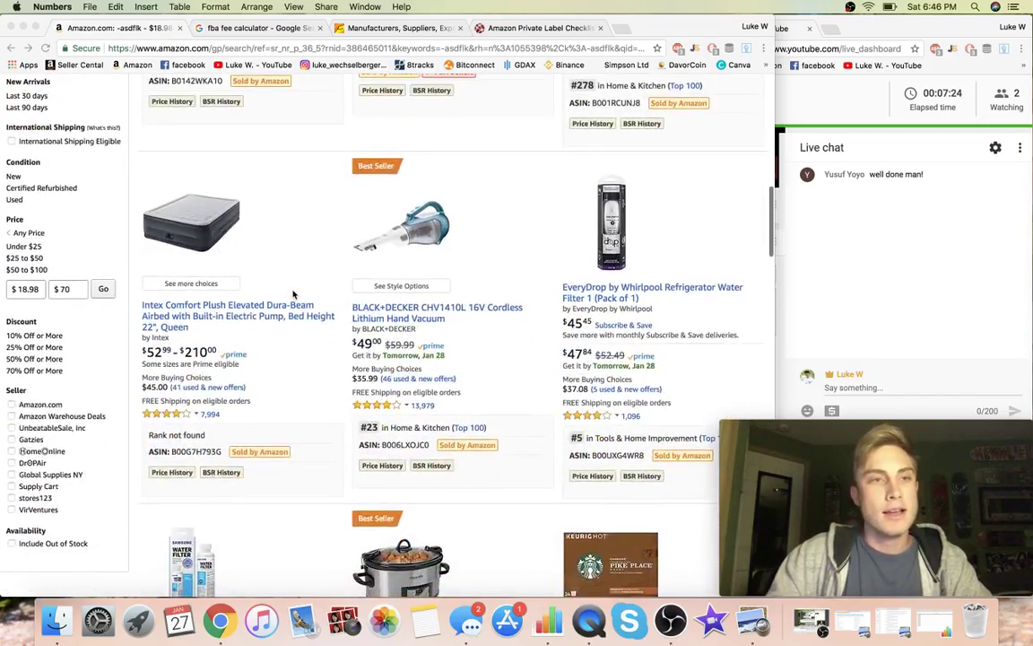
pyautogui.scroll(-5, 292, 294)
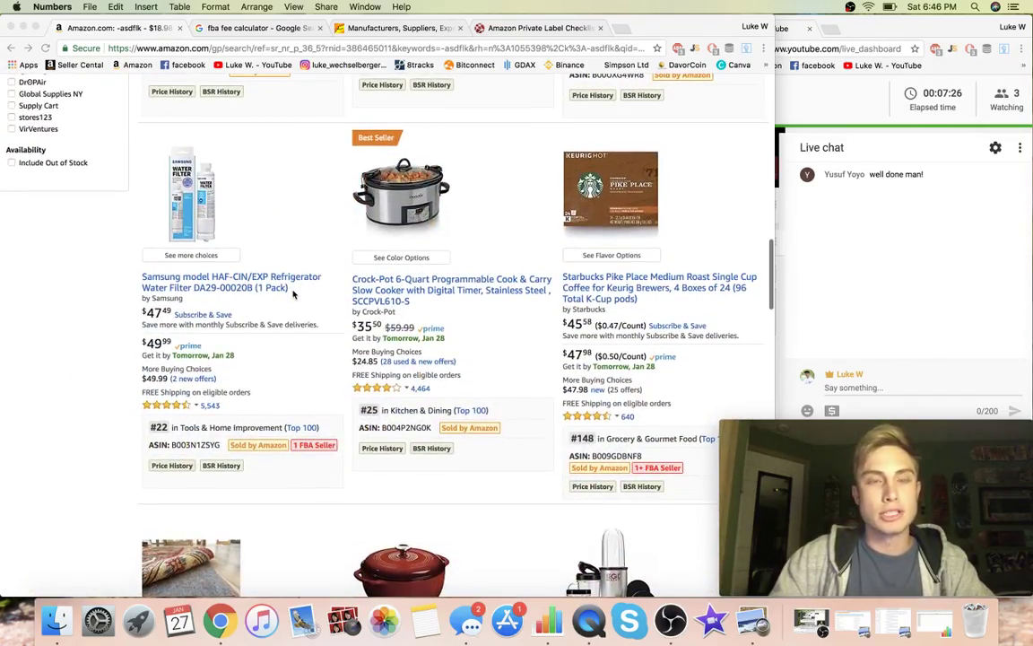
pyautogui.scroll(2, 292, 294)
pyautogui.scroll(2, 293, 294)
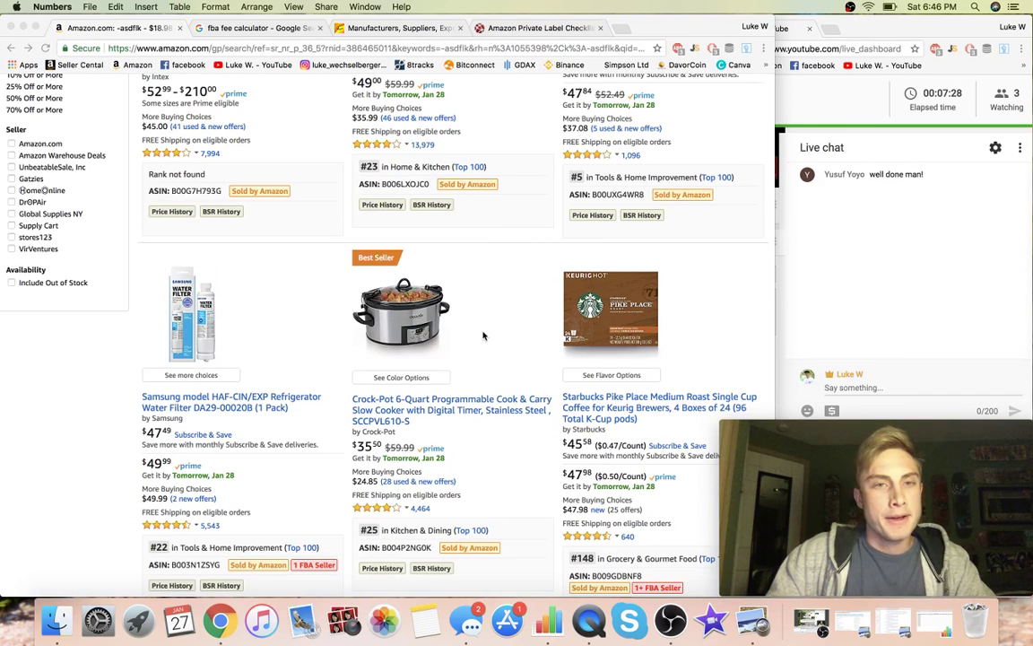
pyautogui.scroll(-5, 269, 233)
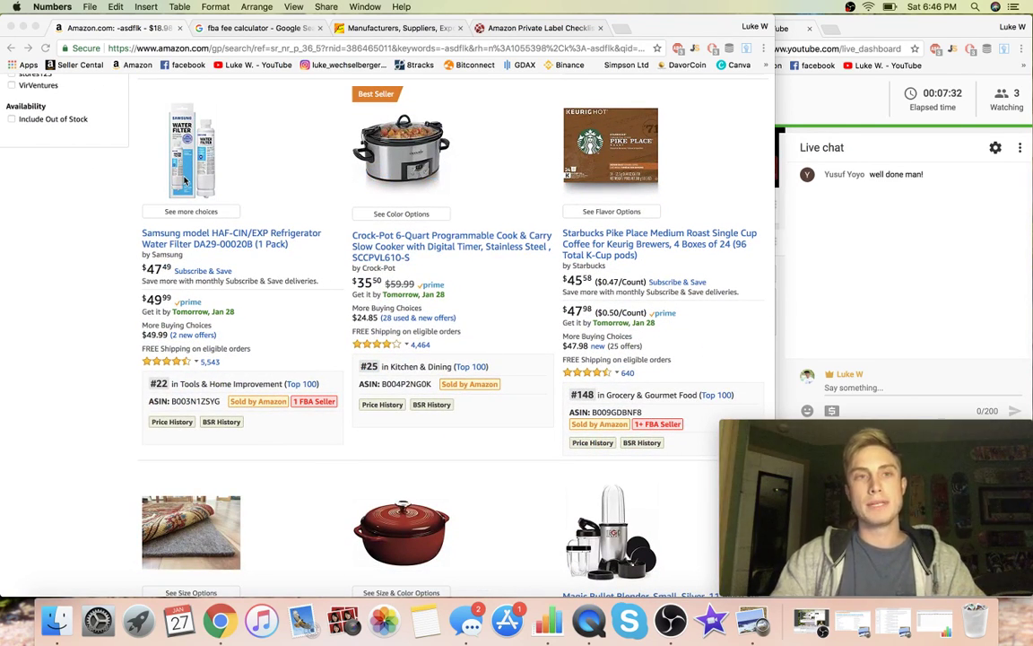
pyautogui.scroll(-15, 86, 380)
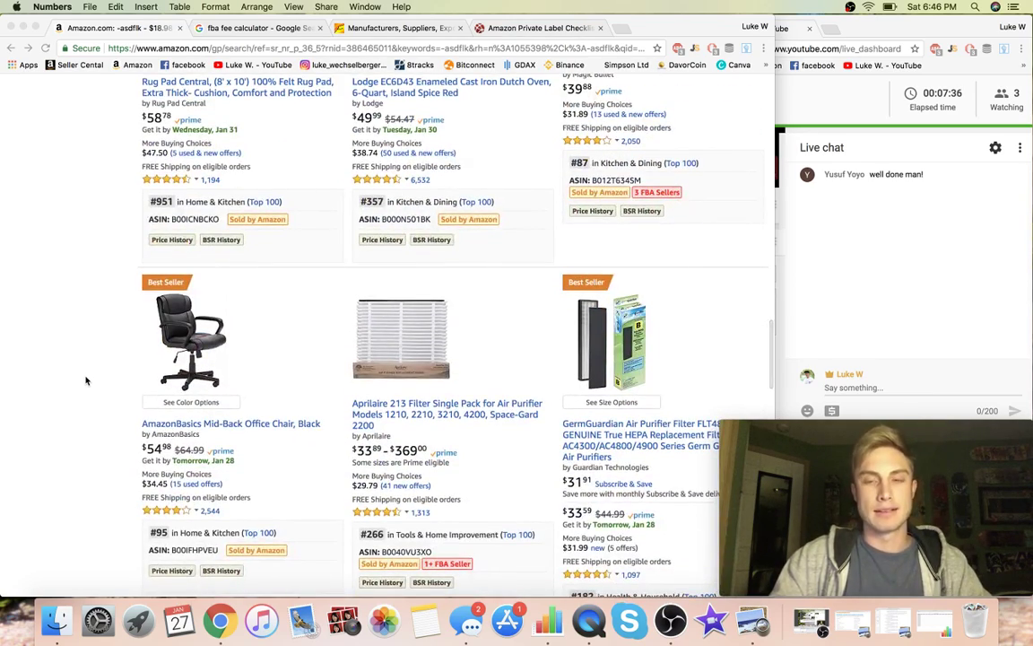
pyautogui.scroll(4, 86, 380)
pyautogui.scroll(-3, 86, 381)
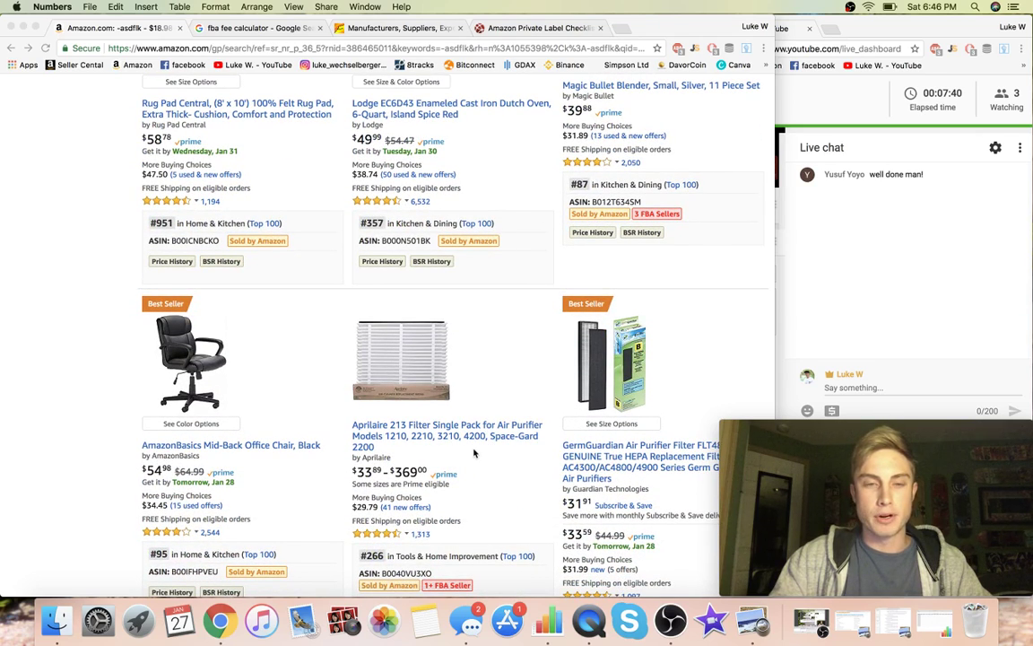
pyautogui.scroll(-4, 484, 443)
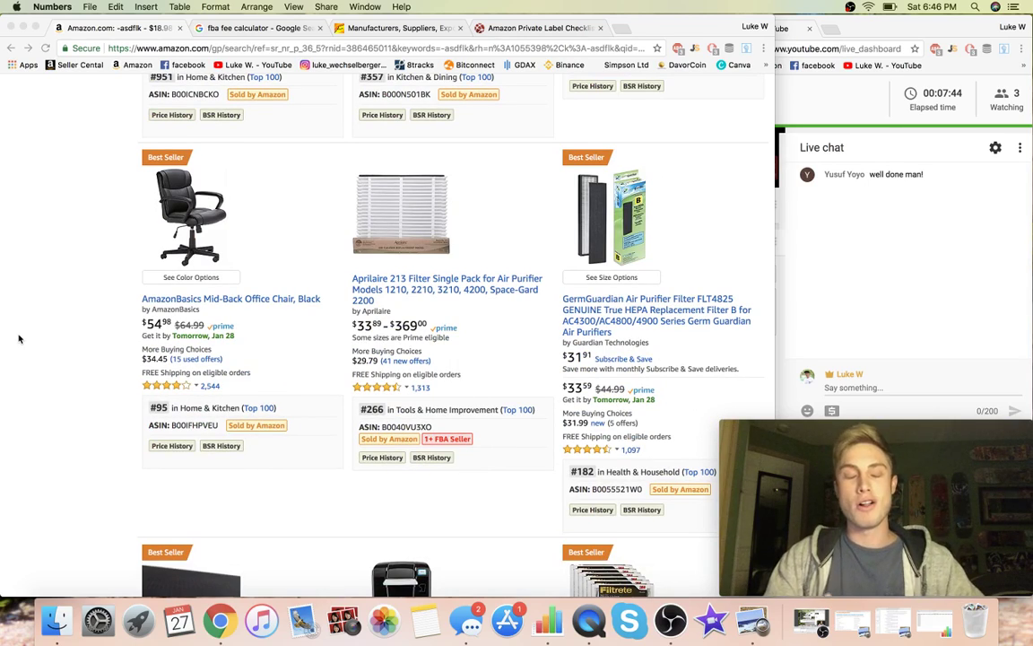
pyautogui.scroll(-14, 19, 338)
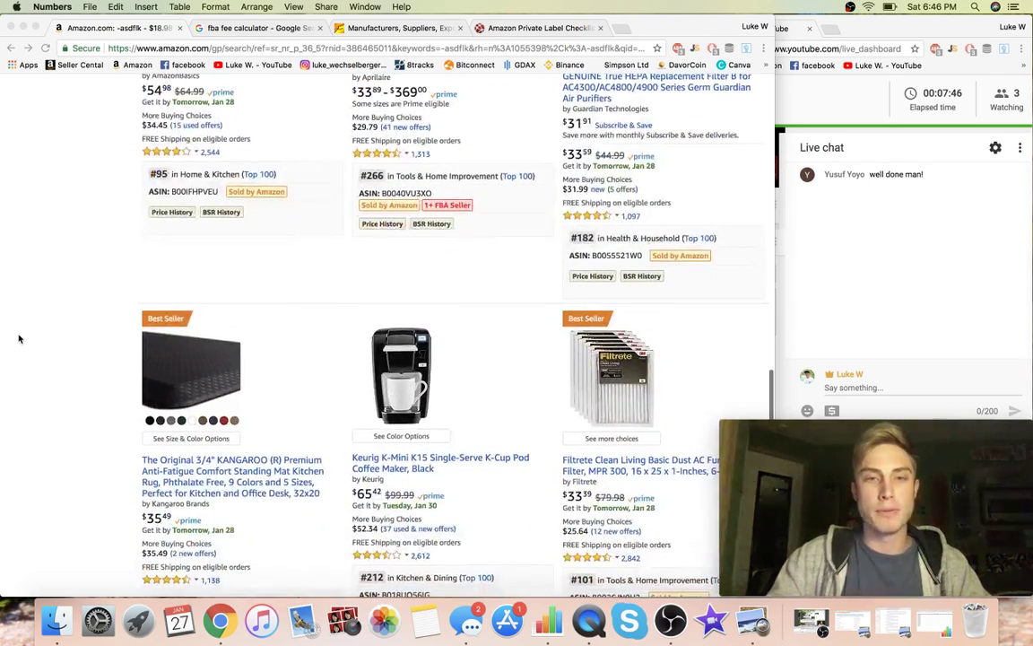
pyautogui.scroll(-7, 20, 338)
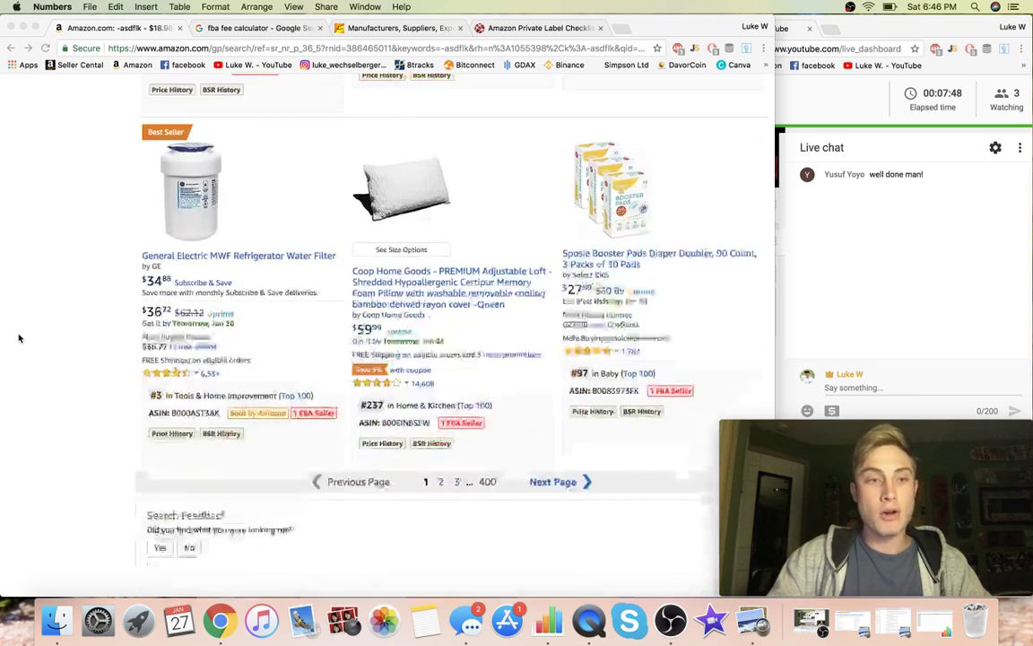
# Open the second page of results and examine the sales ranks and sellers of its products
pyautogui.click(441, 440)
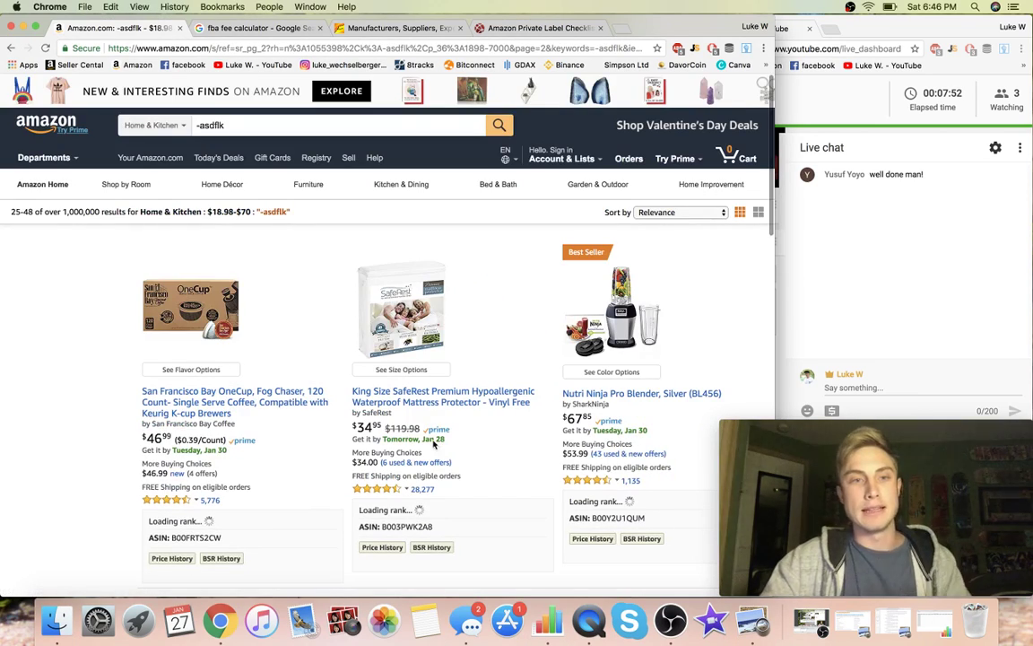
pyautogui.scroll(-5, 450, 339)
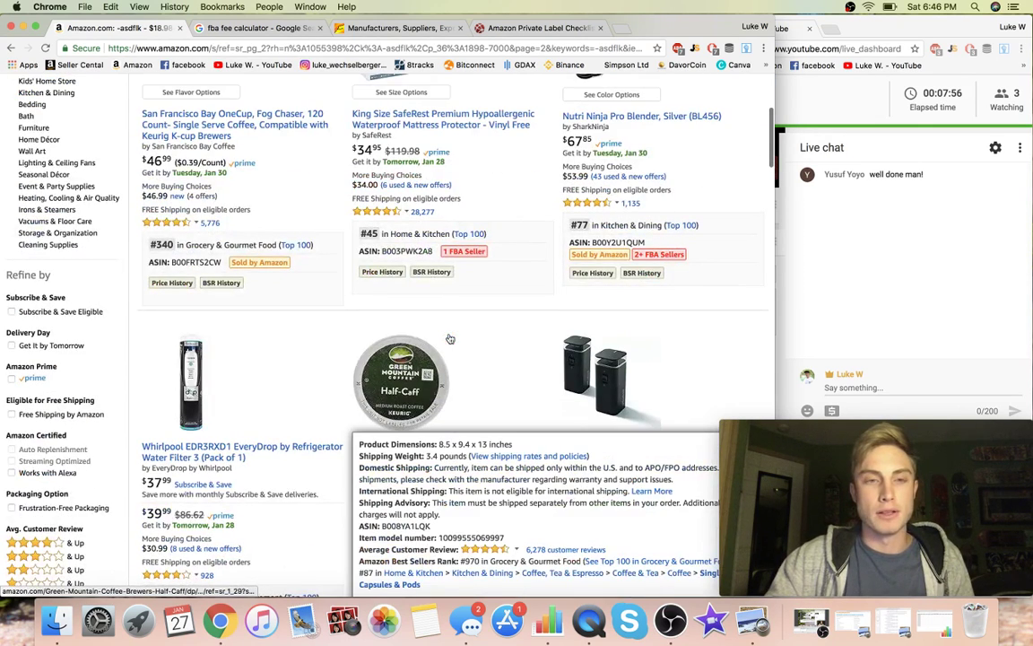
pyautogui.moveTo(277, 357)
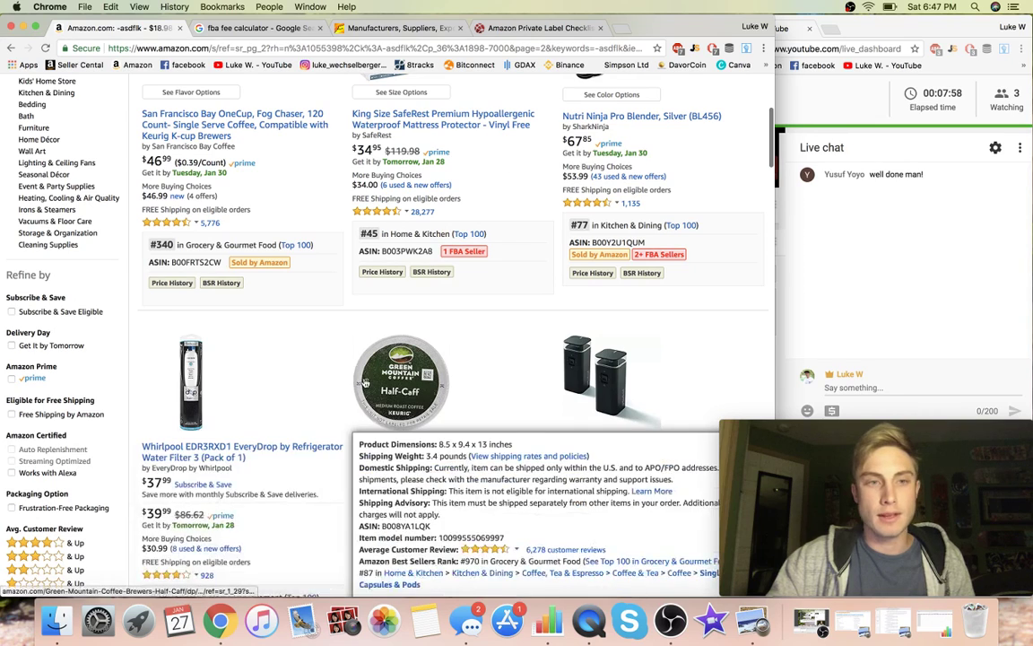
pyautogui.scroll(-3, 98, 341)
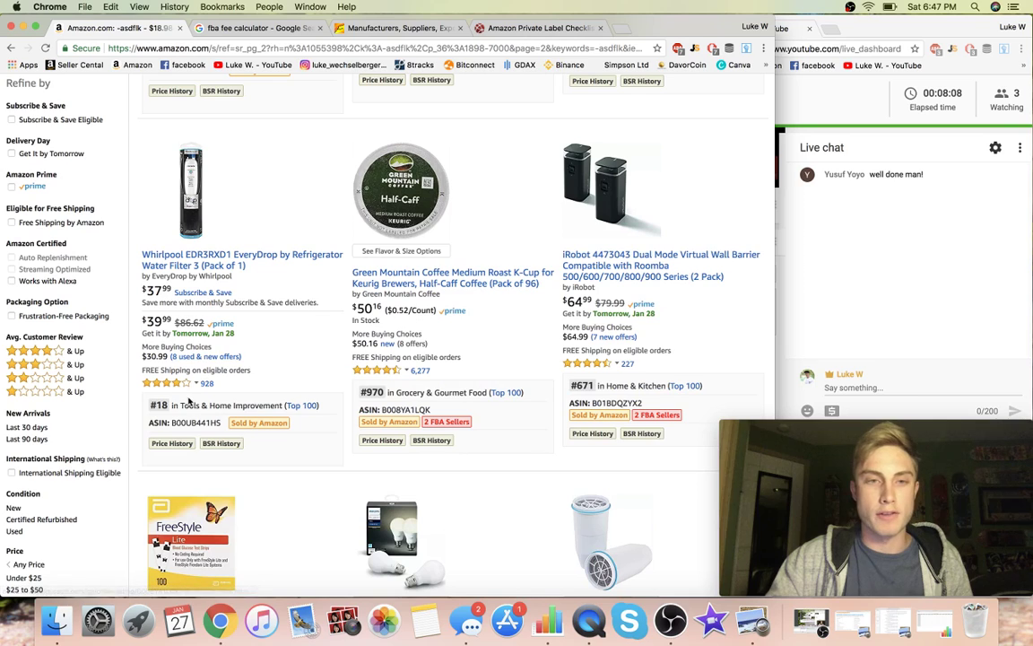
pyautogui.scroll(-3, 115, 411)
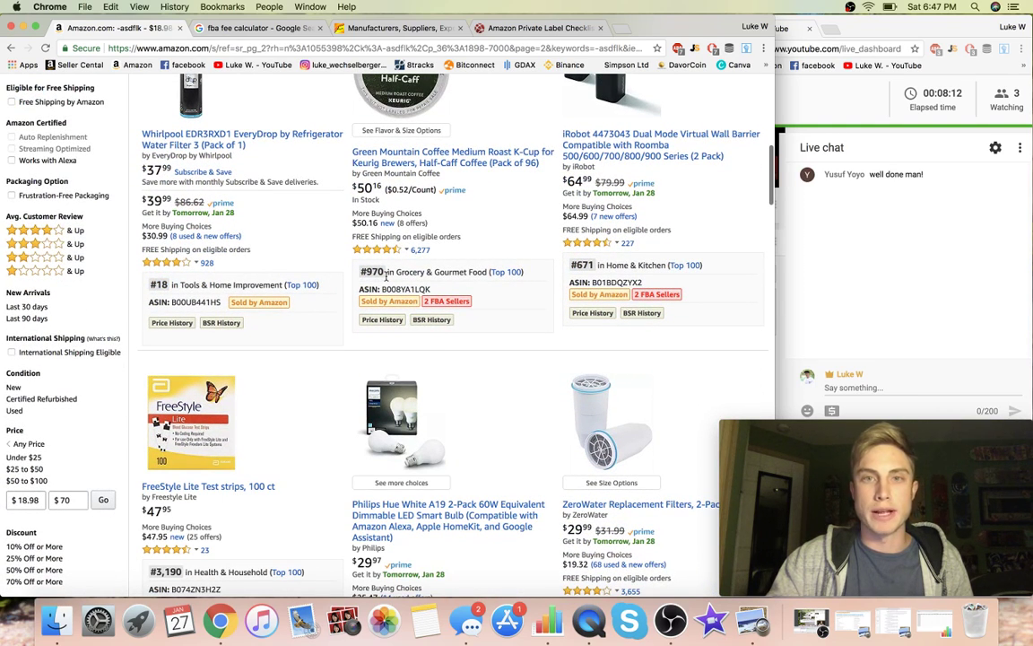
pyautogui.scroll(3, 536, 287)
# Open the iRobot virtual wall two-pack listing and copy "Dual Mode Virtual Wall Barrier" from its title
pyautogui.moveTo(644, 216)
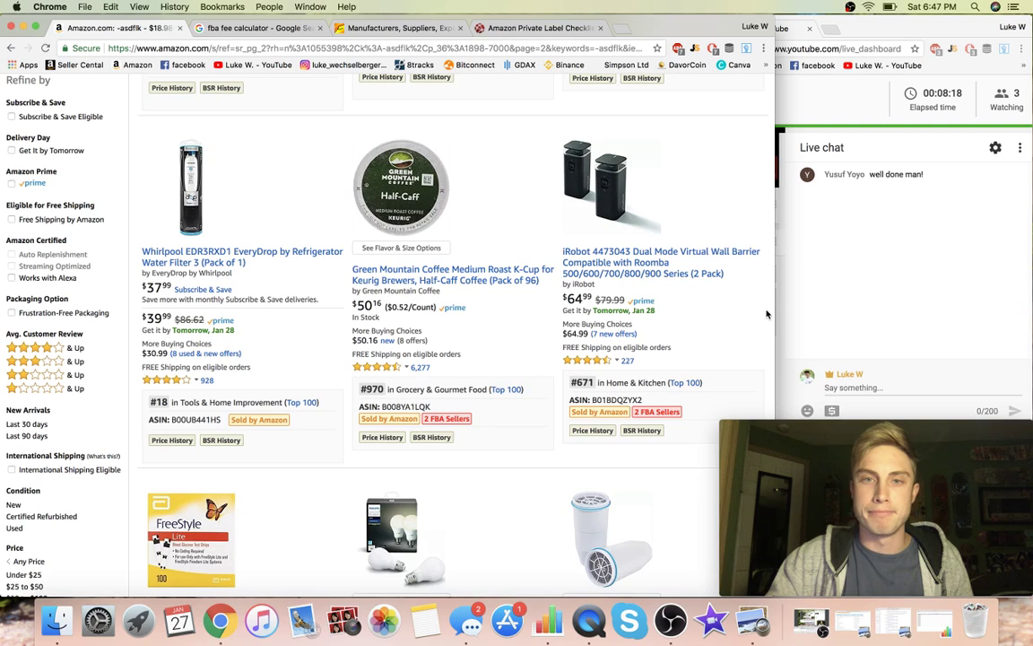
pyautogui.moveTo(608, 197)
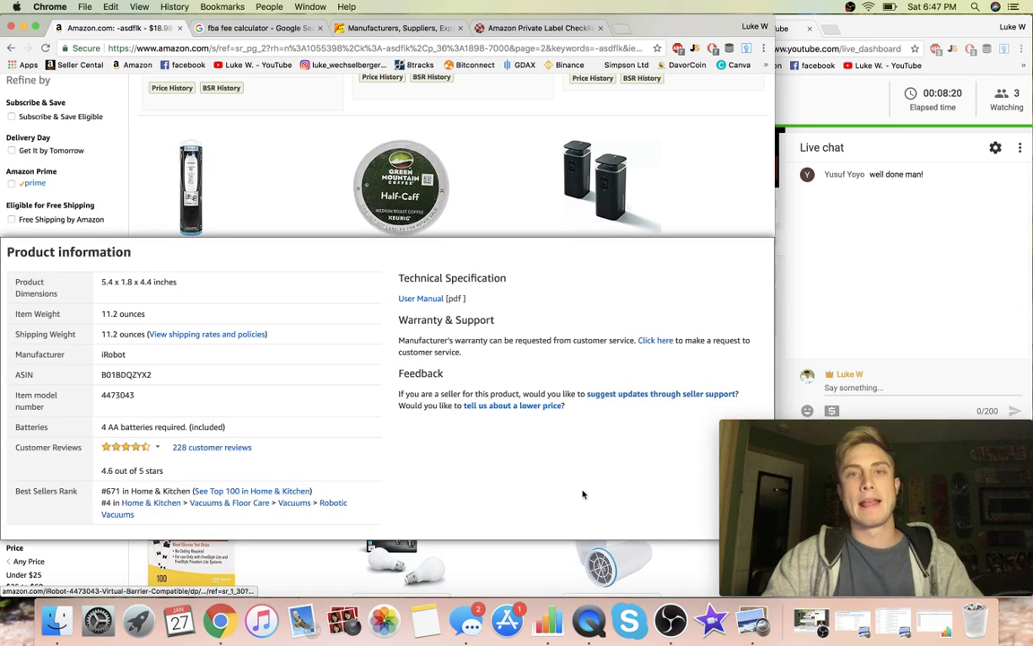
pyautogui.click(606, 182)
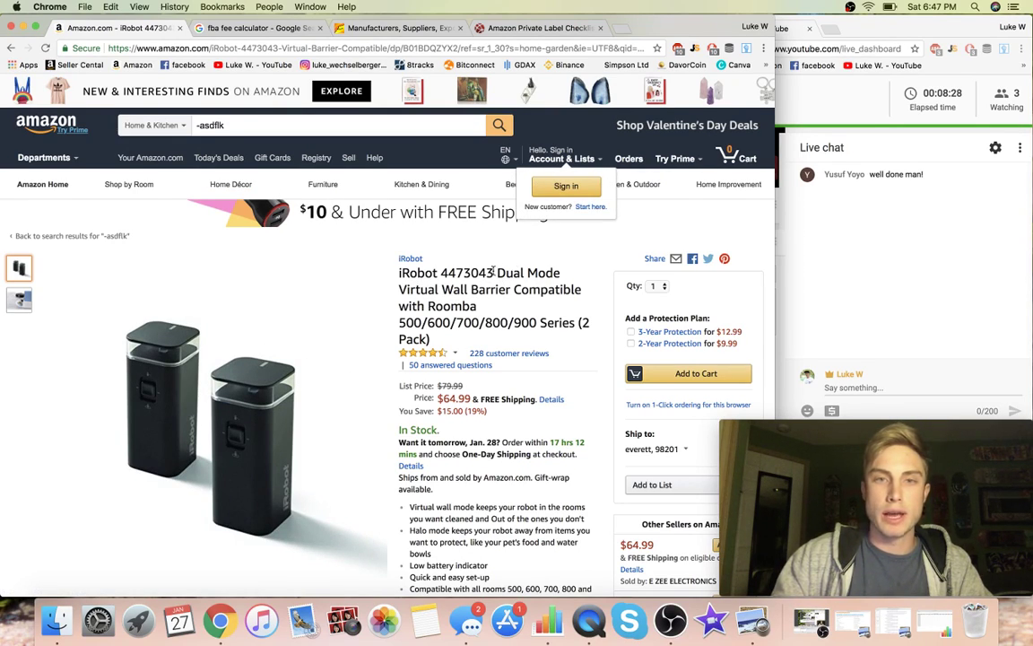
pyautogui.moveTo(499, 272); pyautogui.dragTo(513, 289)
pyautogui.rightClick(484, 287)
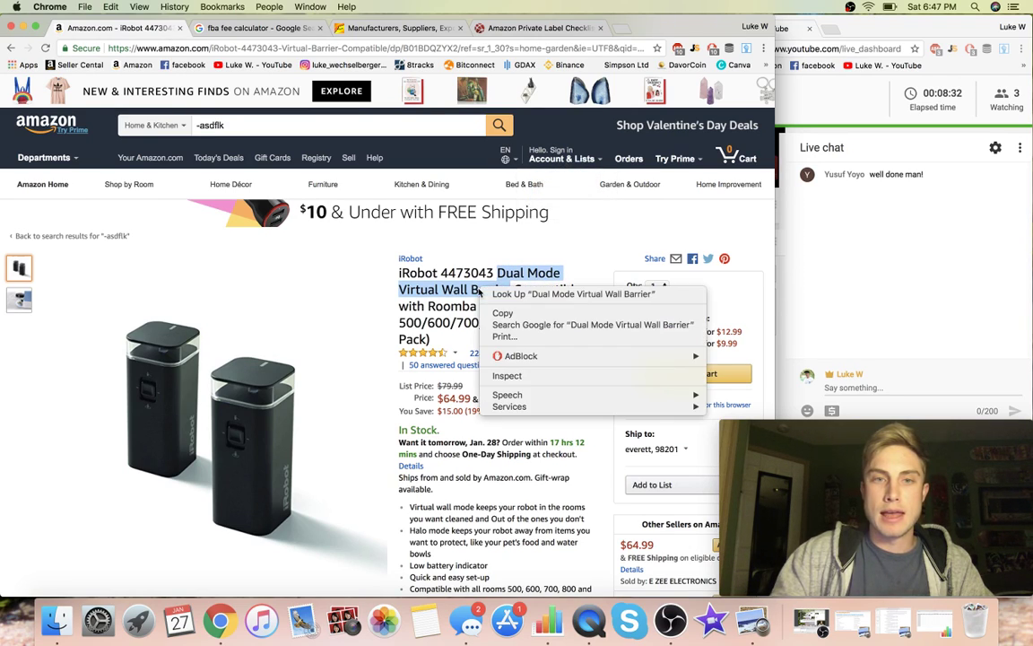
pyautogui.click(499, 314)
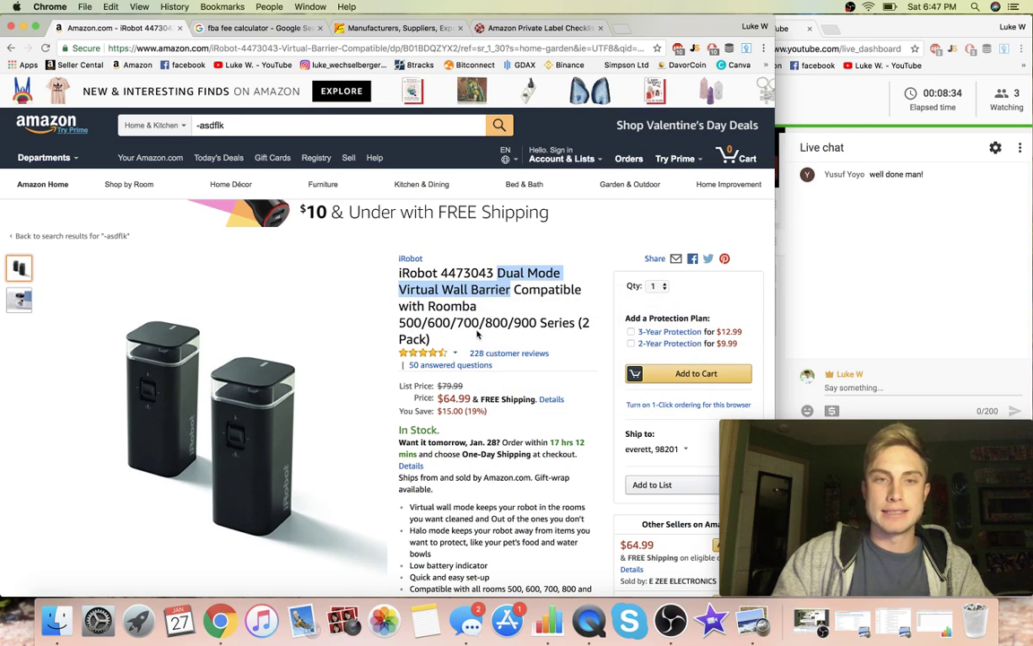
pyautogui.moveTo(400, 323); pyautogui.dragTo(523, 327)
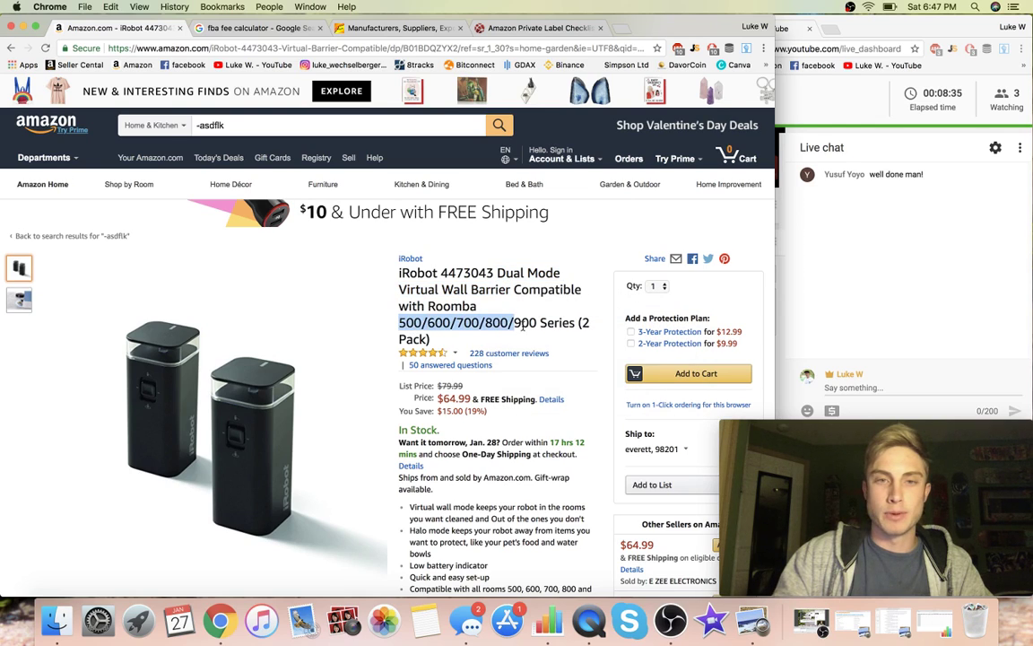
# Open Amazon in a new tab and search for the copied keyword "Dual Mode Virtual Wall Barrier"
pyautogui.click(619, 31)
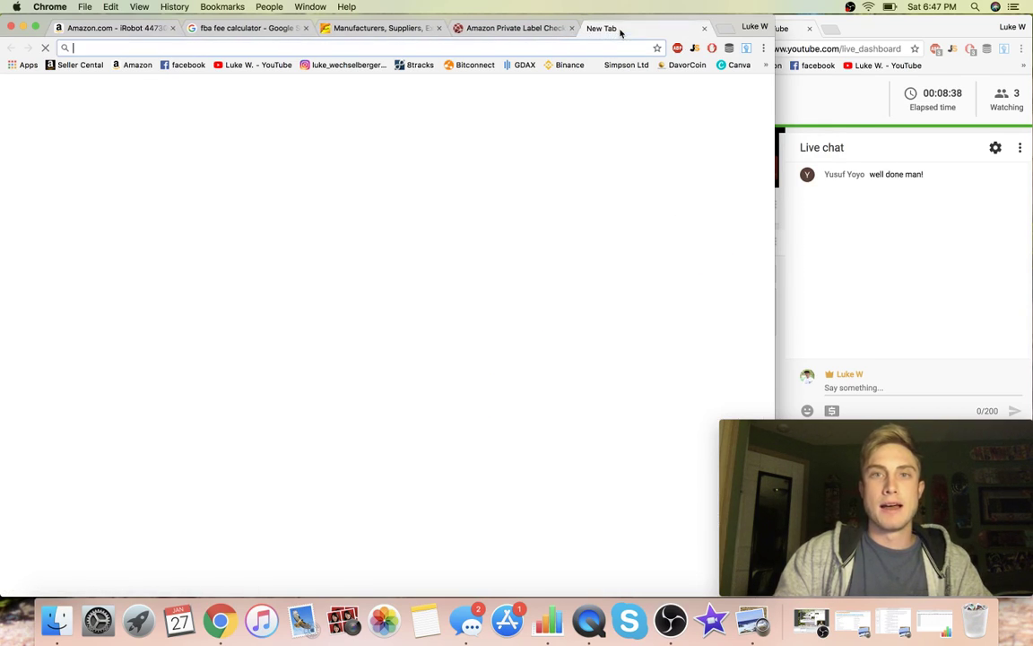
pyautogui.click(134, 66)
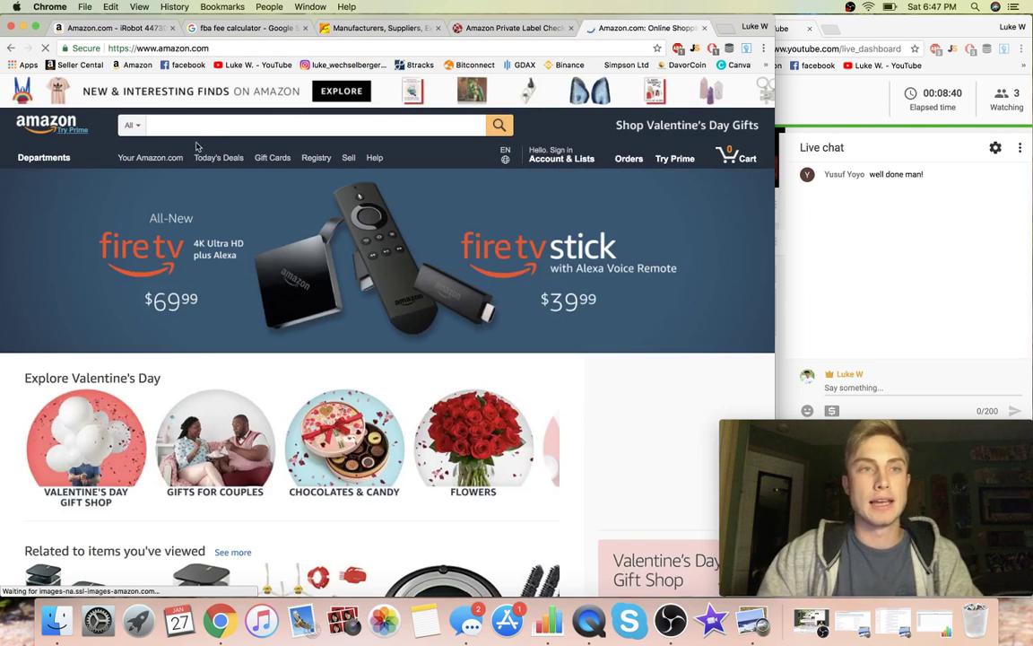
pyautogui.press('super+v')
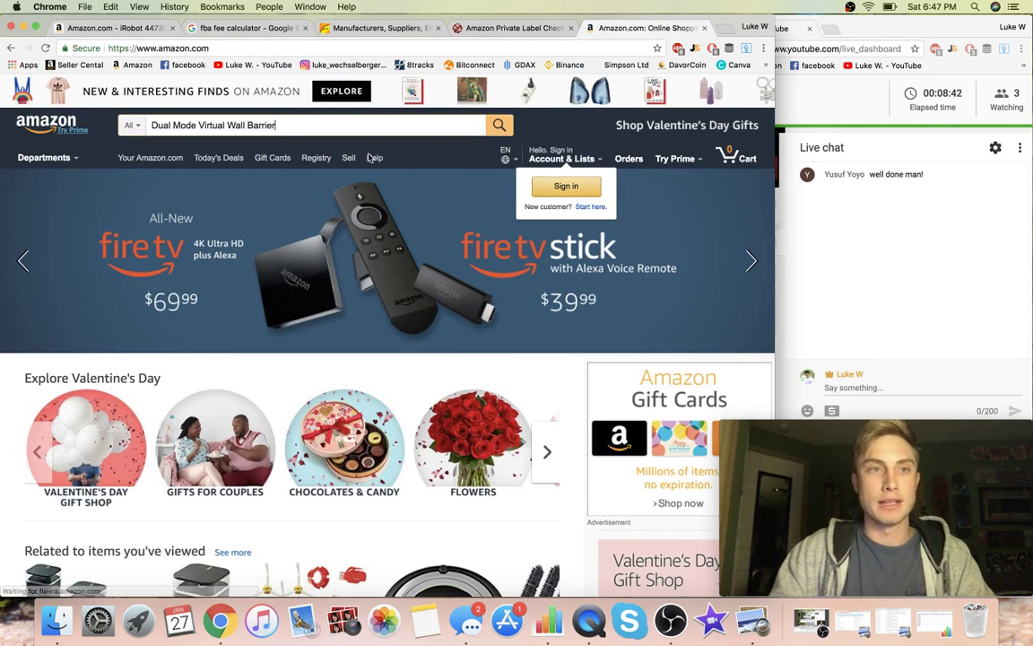
pyautogui.click(499, 124)
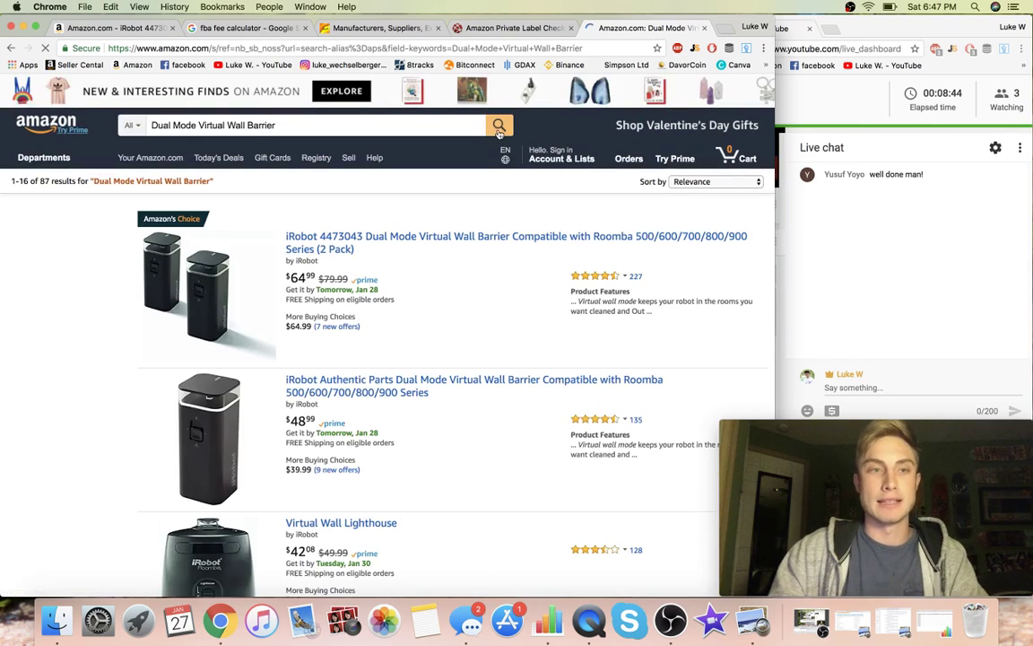
# Look over the virtual wall barrier results and run the Jungle Scout extension on them
pyautogui.scroll(-3, 376, 394)
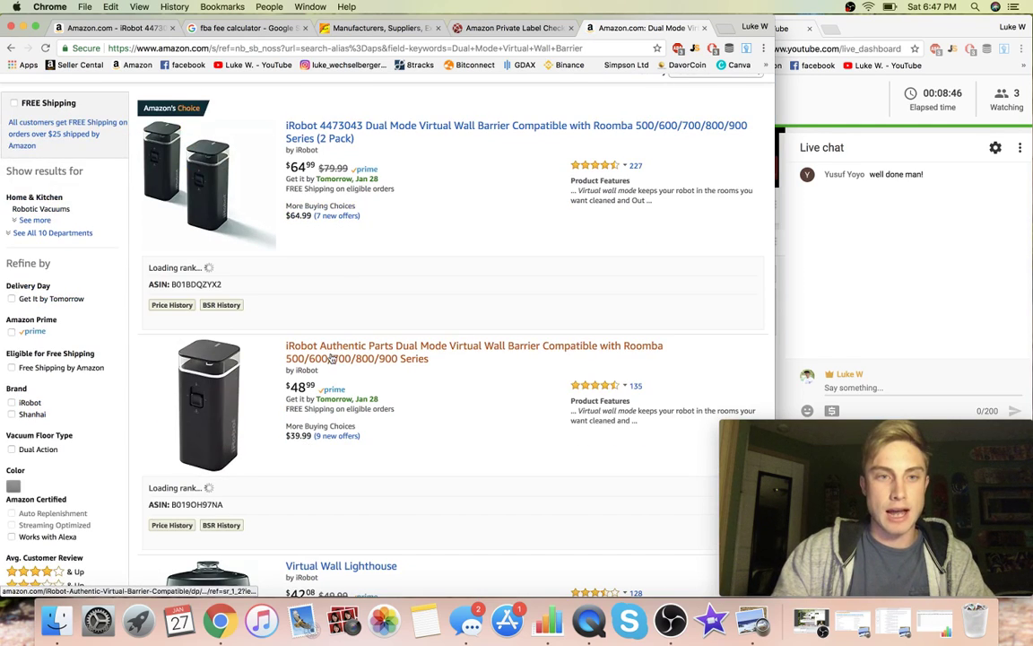
pyautogui.scroll(-5, 331, 358)
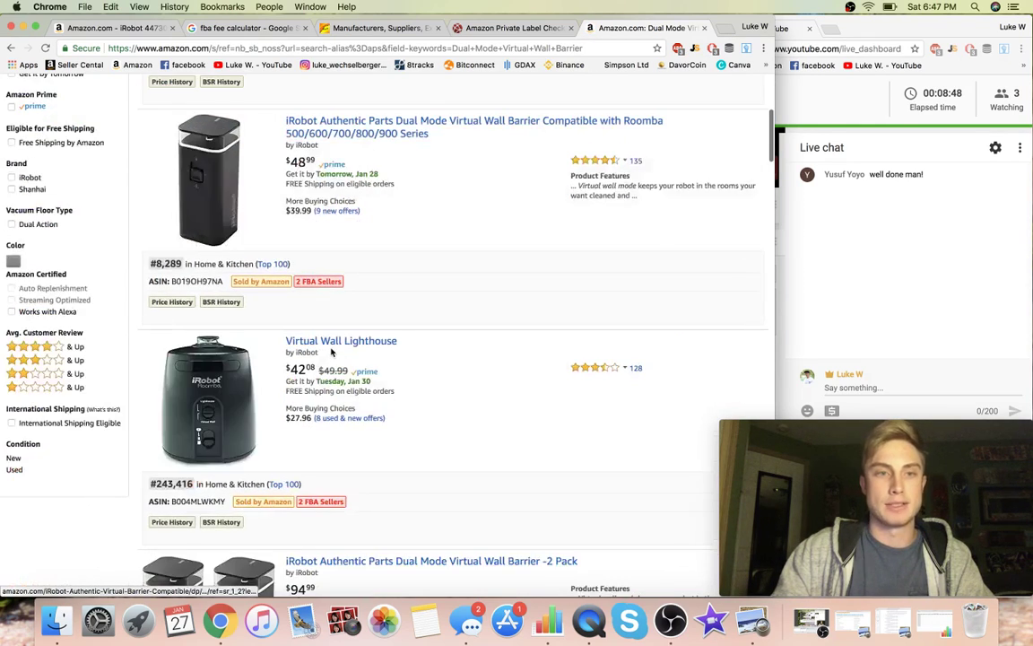
pyautogui.click(698, 49)
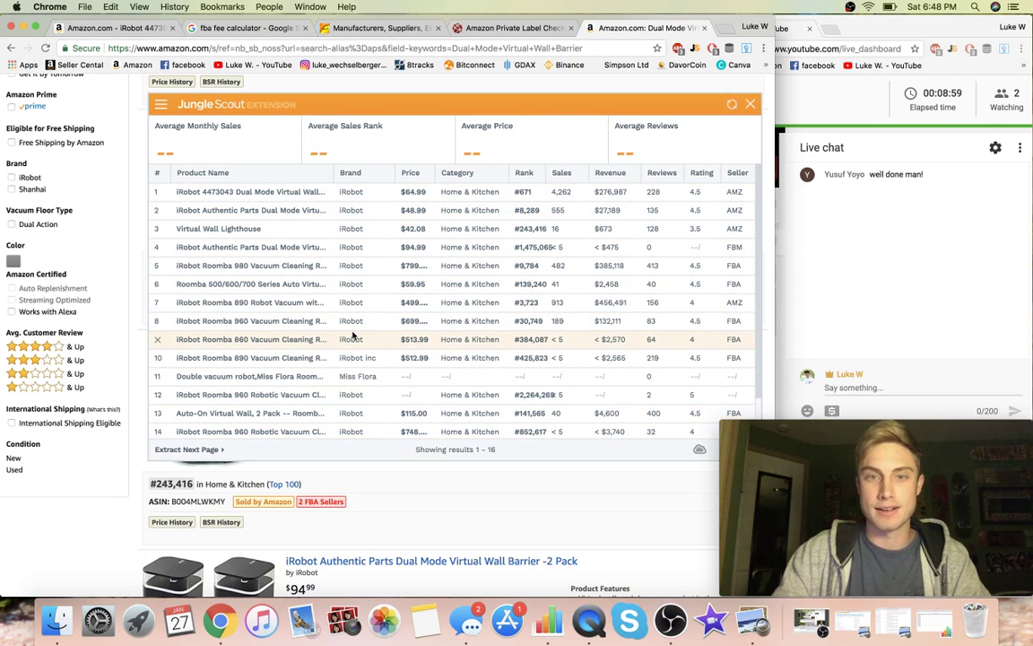
# Close the Jungle Scout results and the virtual wall barrier search tab, and return to the iRobot listing
pyautogui.click(752, 107)
pyautogui.click(704, 28)
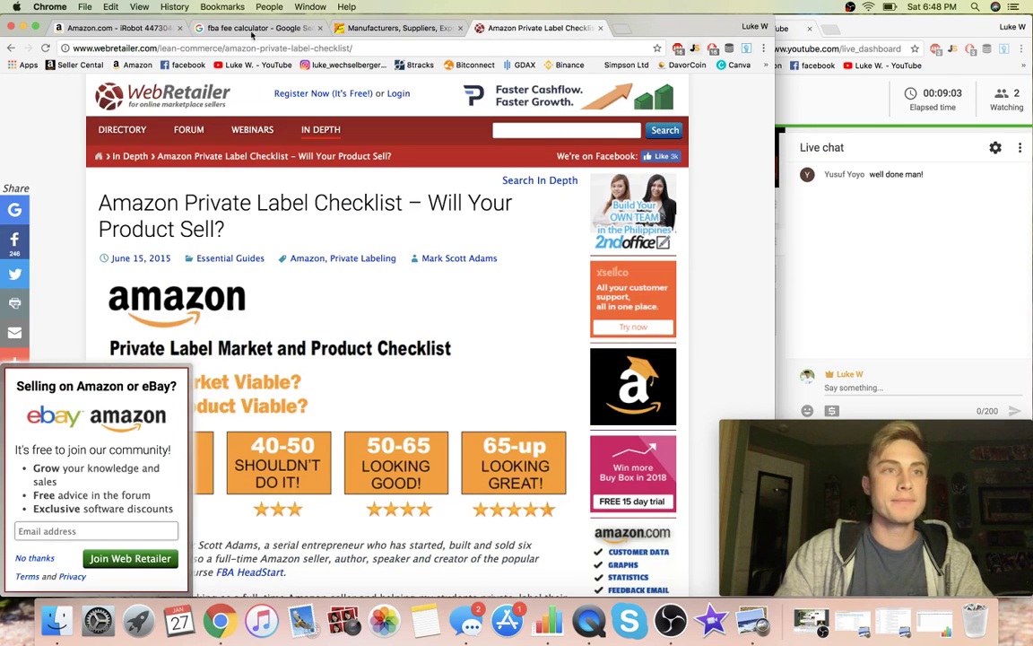
pyautogui.click(125, 27)
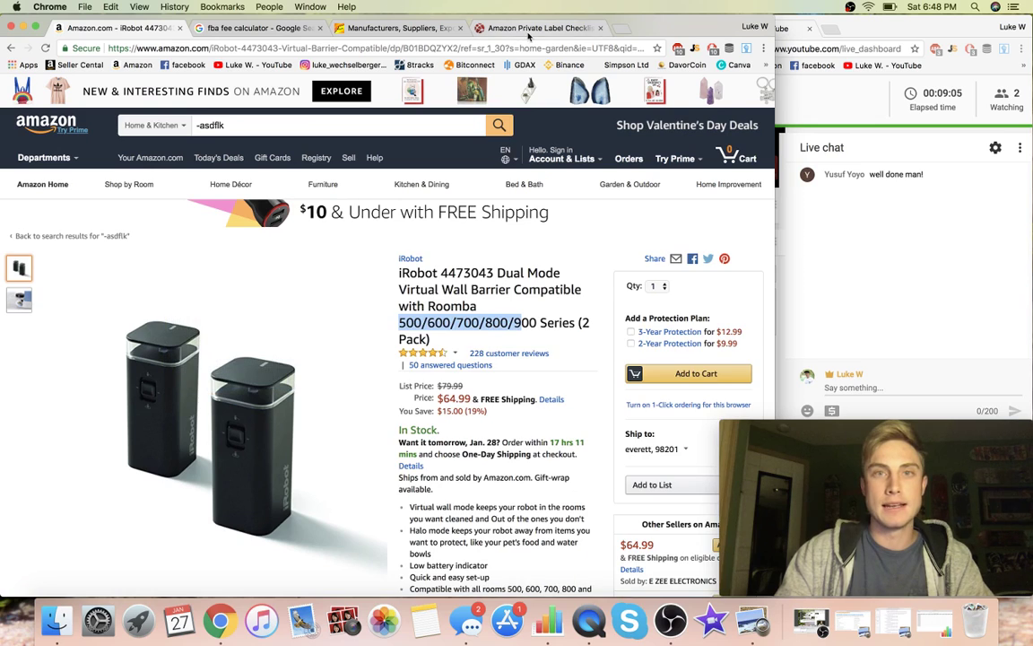
# Review the Amazon Private Label Checklist article's criteria on price, sales rank and reviews, dismissing the Web Retailer sign-up offer
pyautogui.click(531, 28)
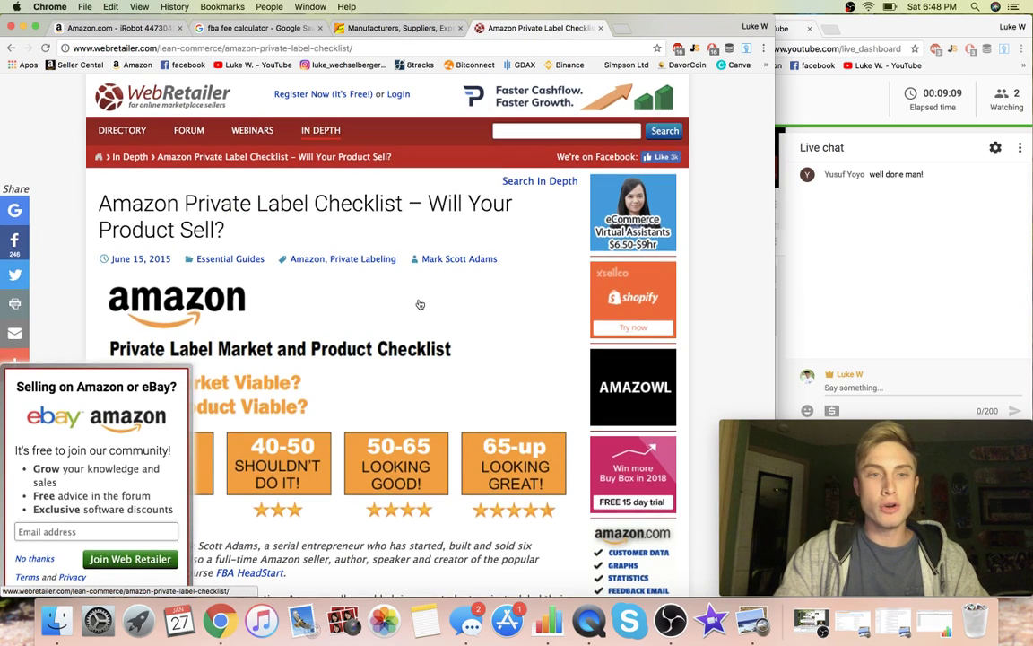
pyautogui.scroll(-5, 419, 305)
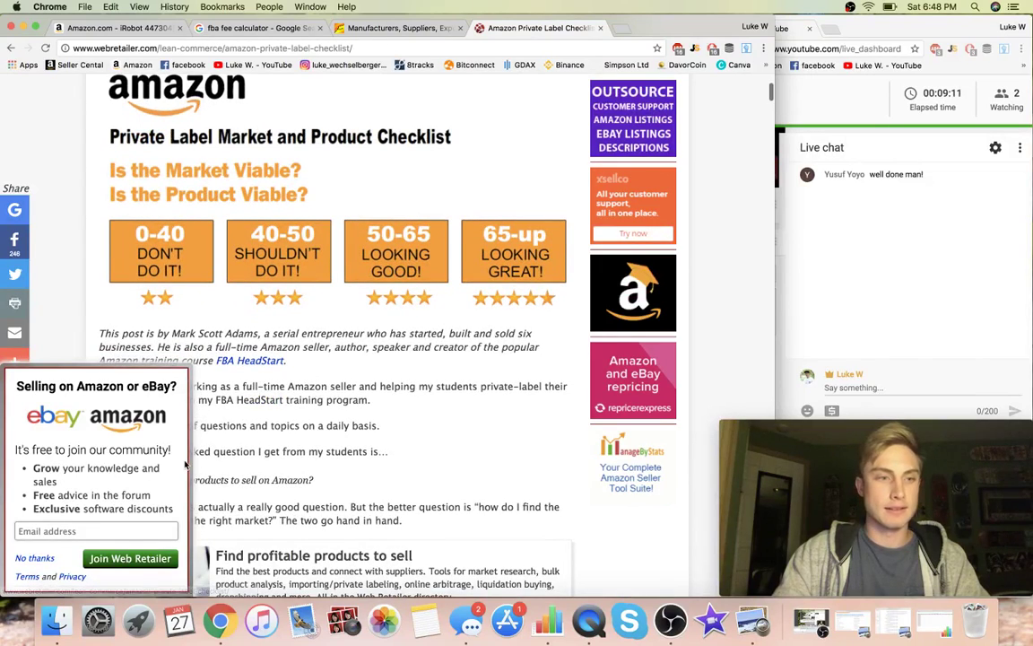
pyautogui.click(34, 556)
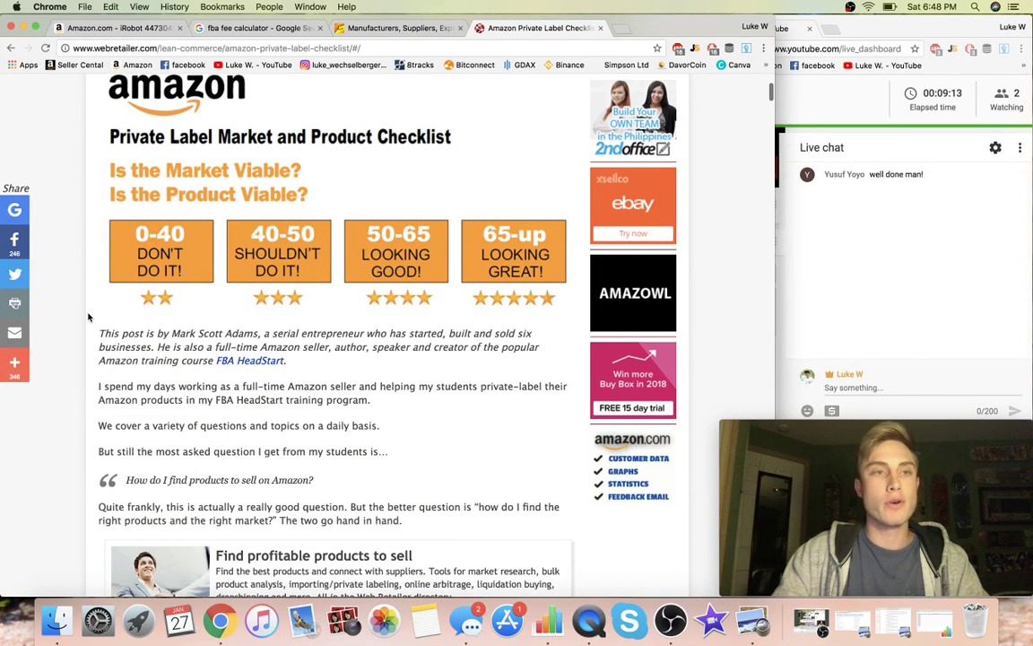
pyautogui.scroll(4, 88, 317)
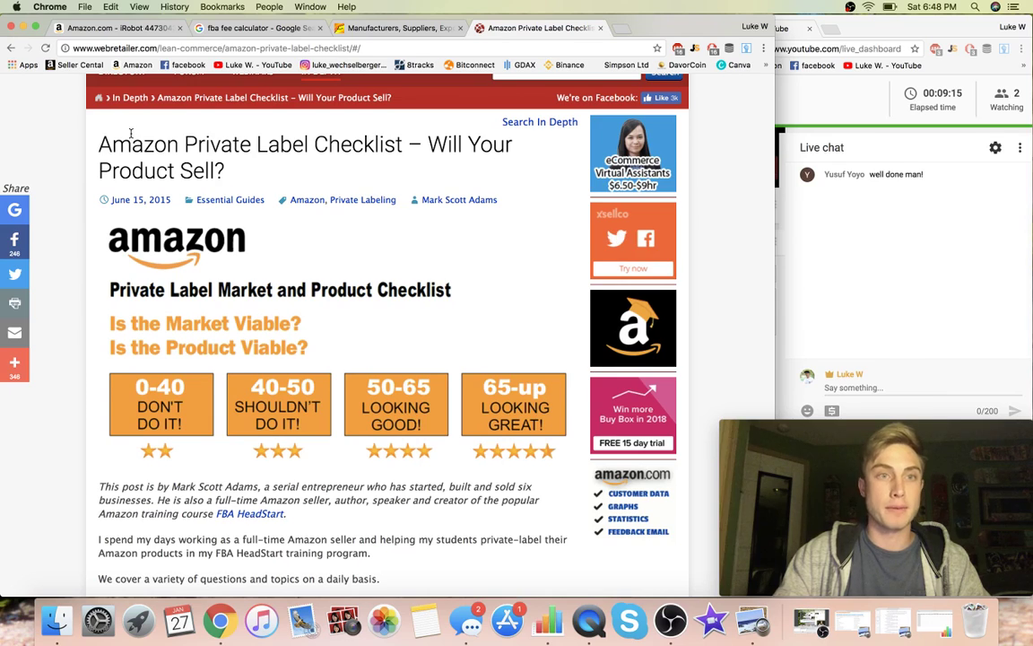
pyautogui.scroll(-2, 316, 164)
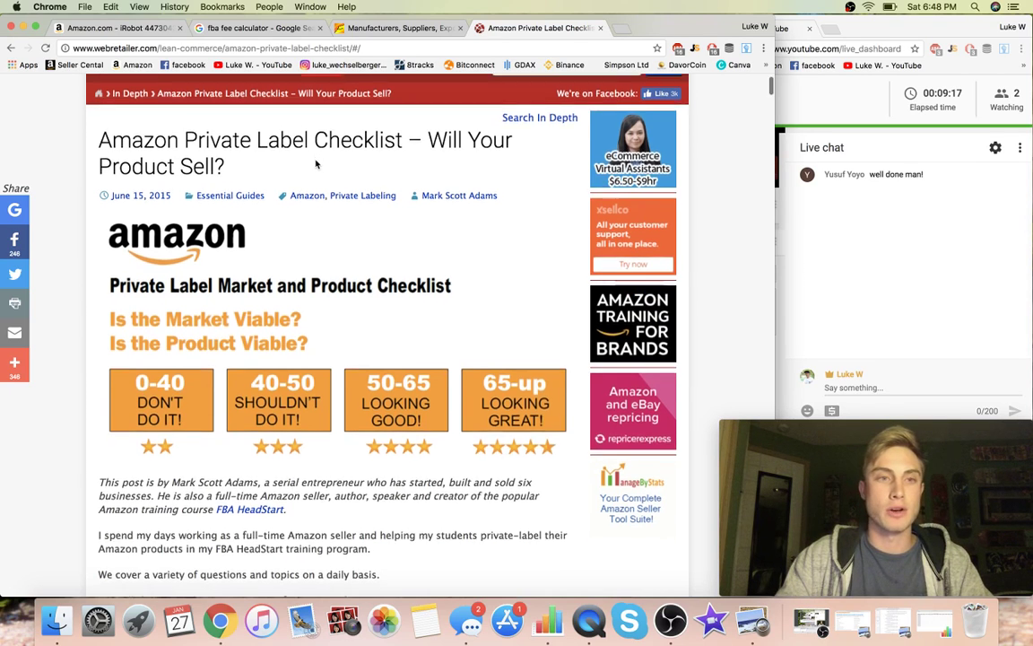
pyautogui.scroll(-4, 240, 373)
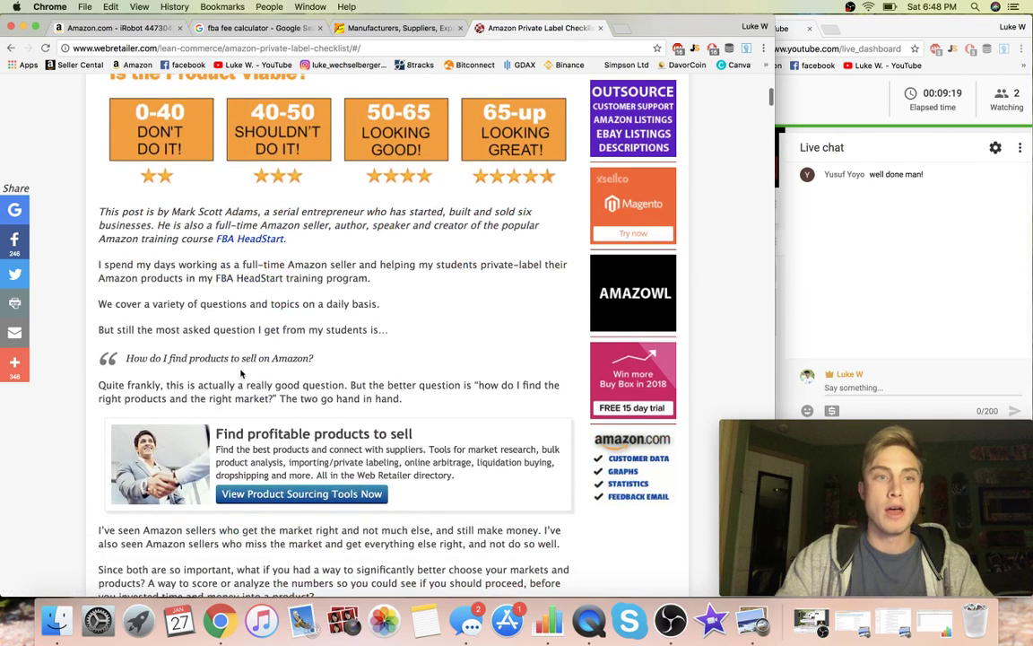
pyautogui.scroll(-15, 301, 354)
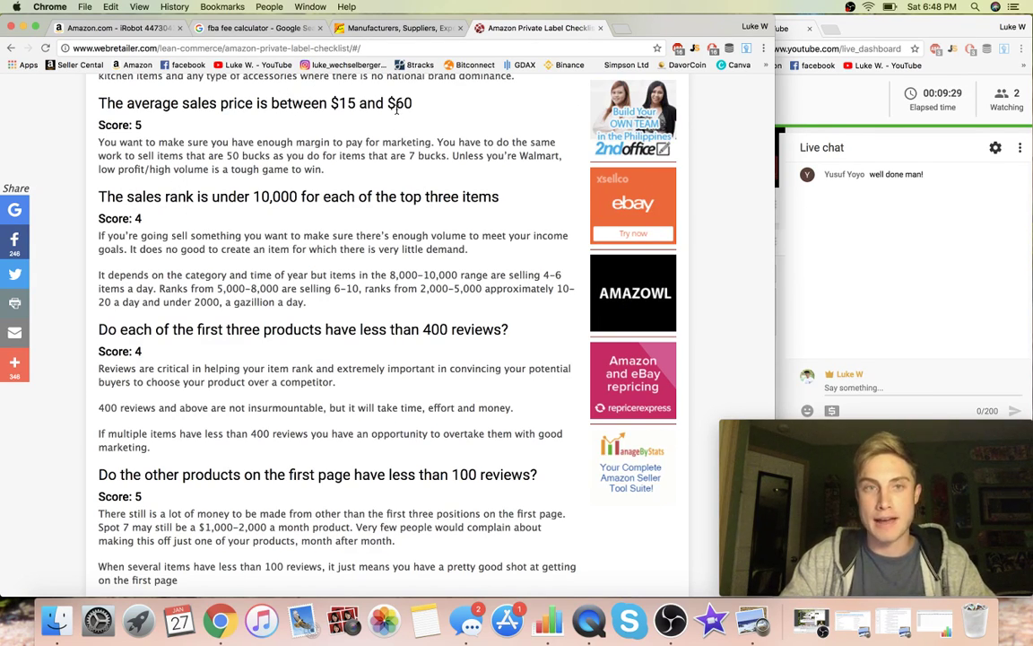
# Go back from the iRobot listing to the second results page and examine the remaining products' ranks, reviews and sellers
pyautogui.click(123, 30)
pyautogui.press('super+Left')
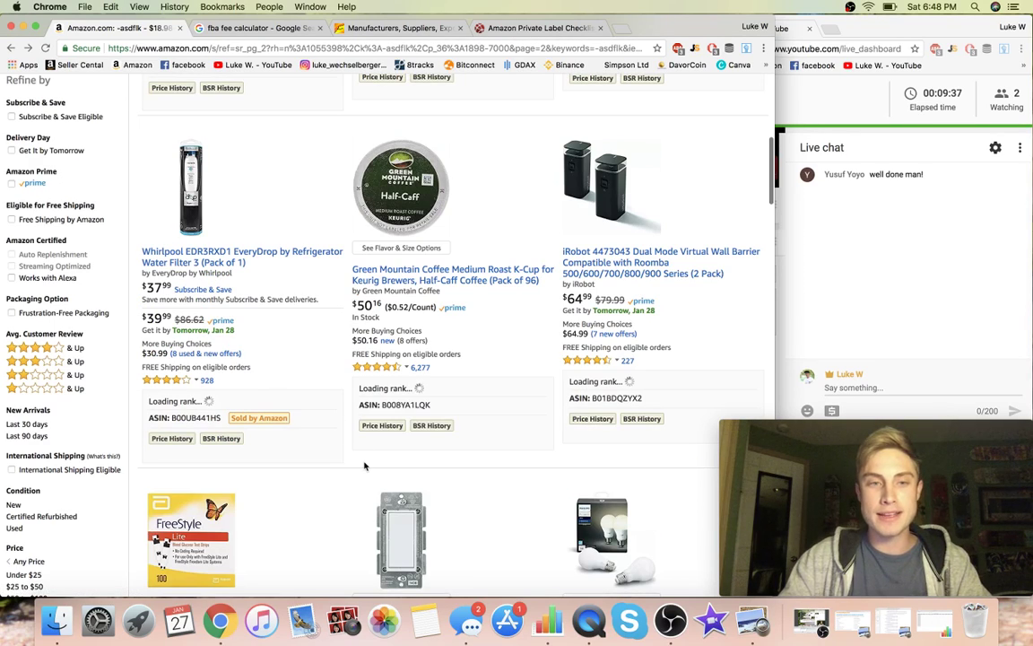
pyautogui.scroll(-2, 339, 496)
pyautogui.scroll(-5, 339, 497)
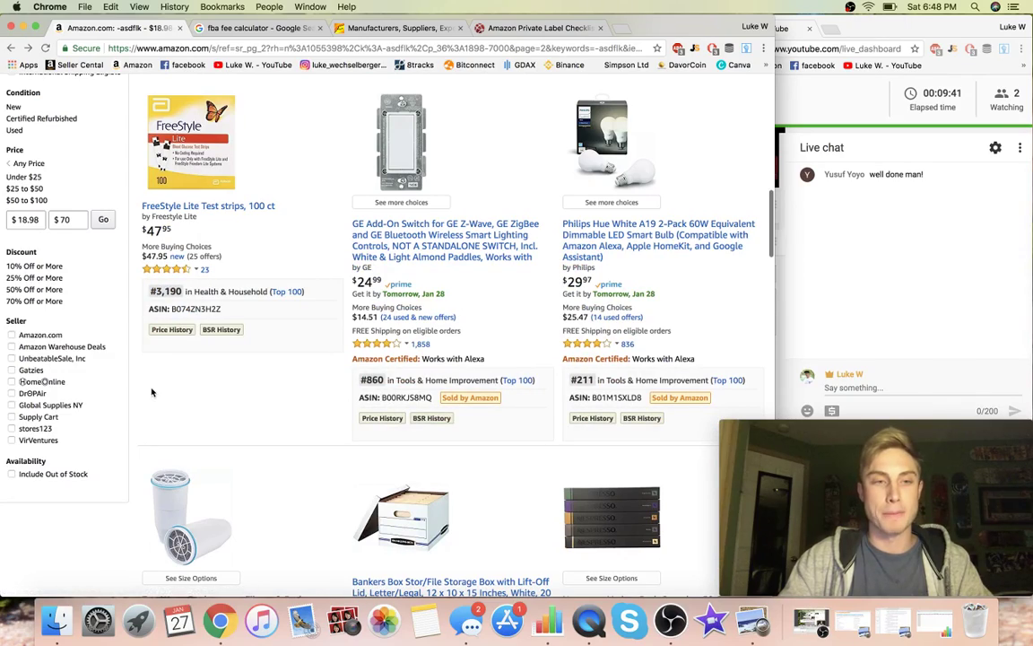
pyautogui.scroll(-5, 131, 425)
pyautogui.scroll(-8, 131, 425)
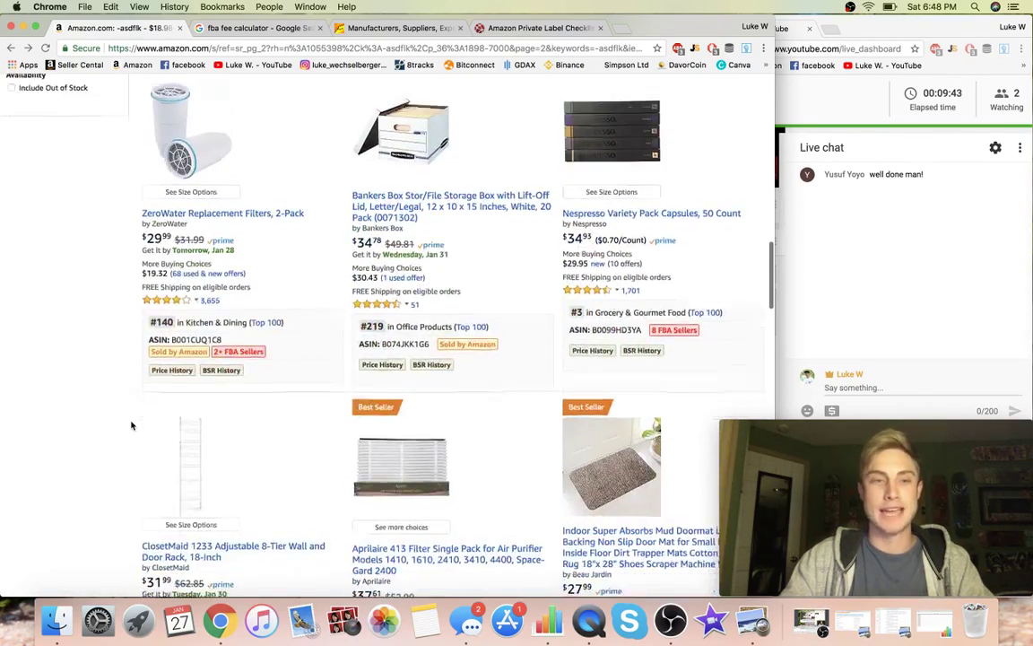
pyautogui.scroll(-2, 130, 425)
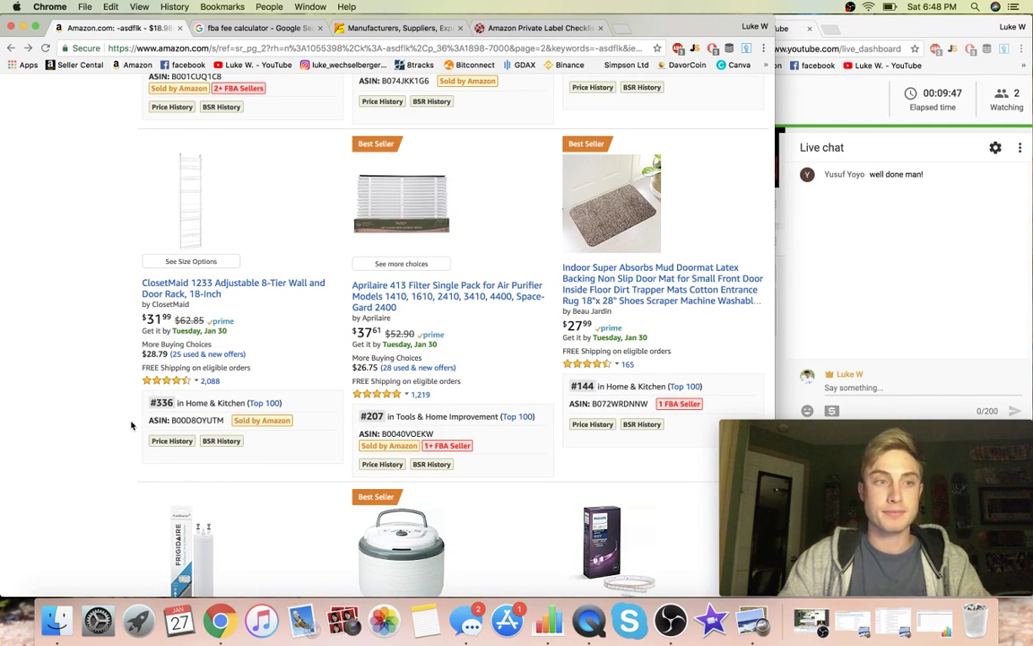
pyautogui.scroll(-5, 131, 425)
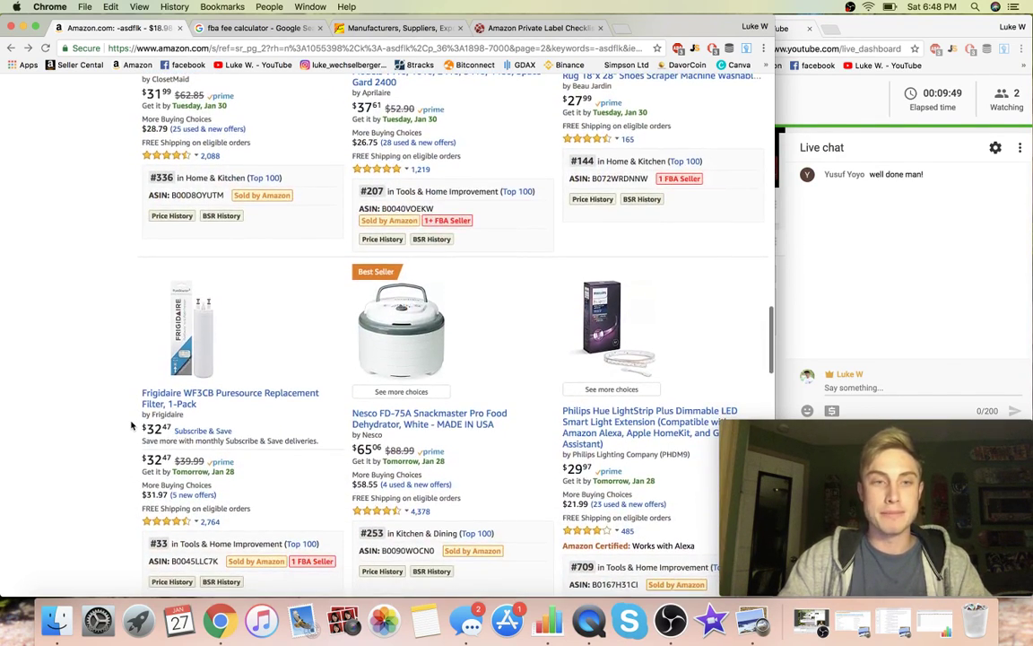
pyautogui.scroll(-4, 131, 425)
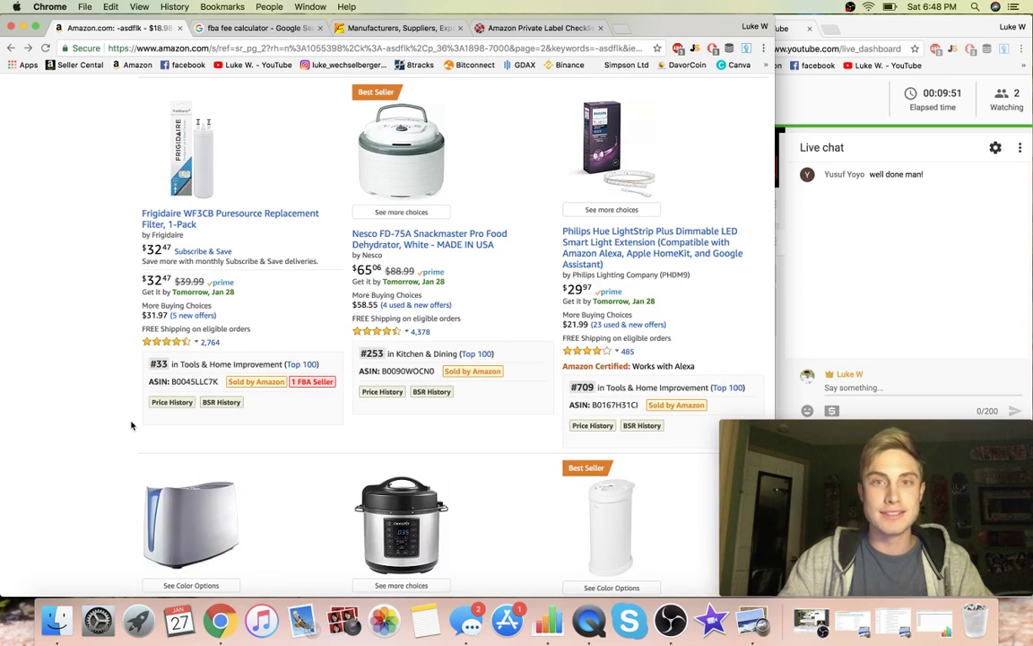
pyautogui.scroll(-6, 131, 425)
pyautogui.scroll(-4, 131, 425)
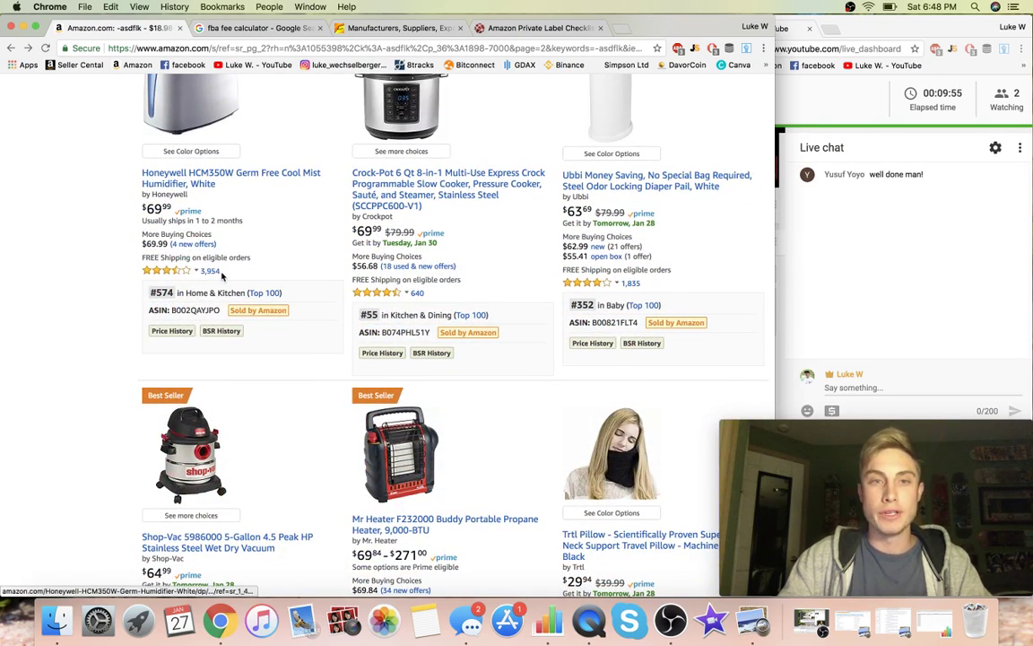
pyautogui.scroll(3, 341, 293)
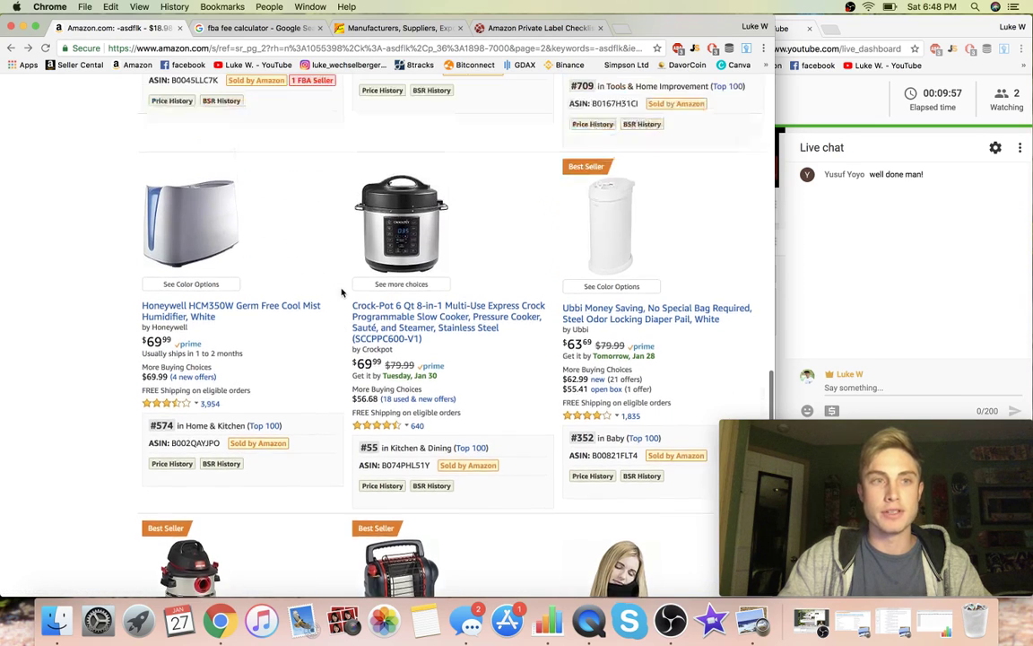
pyautogui.scroll(-2, 345, 294)
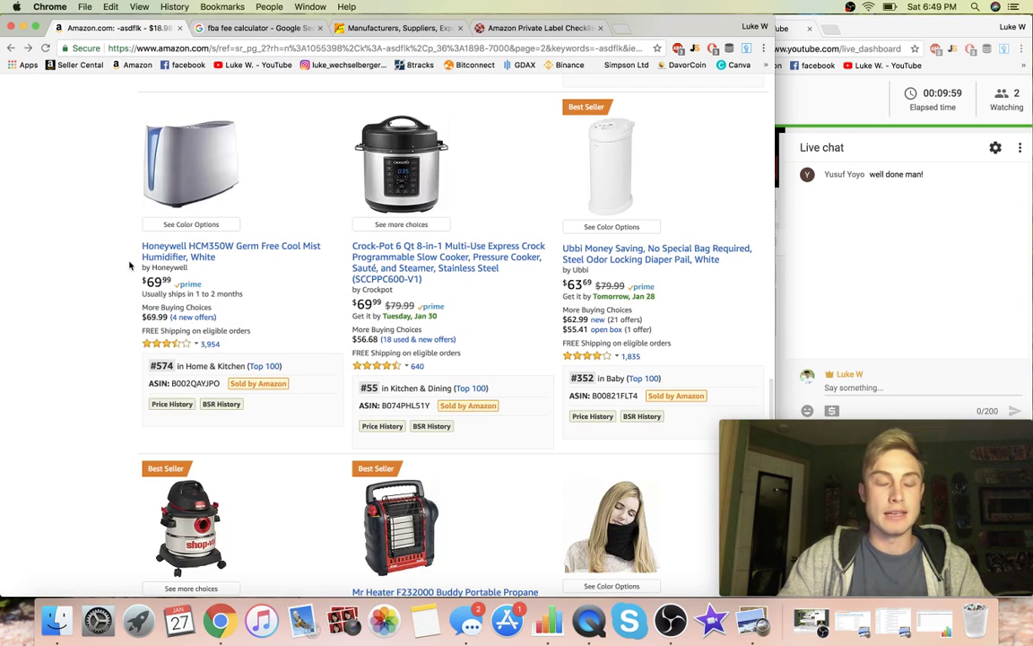
pyautogui.scroll(-6, 129, 265)
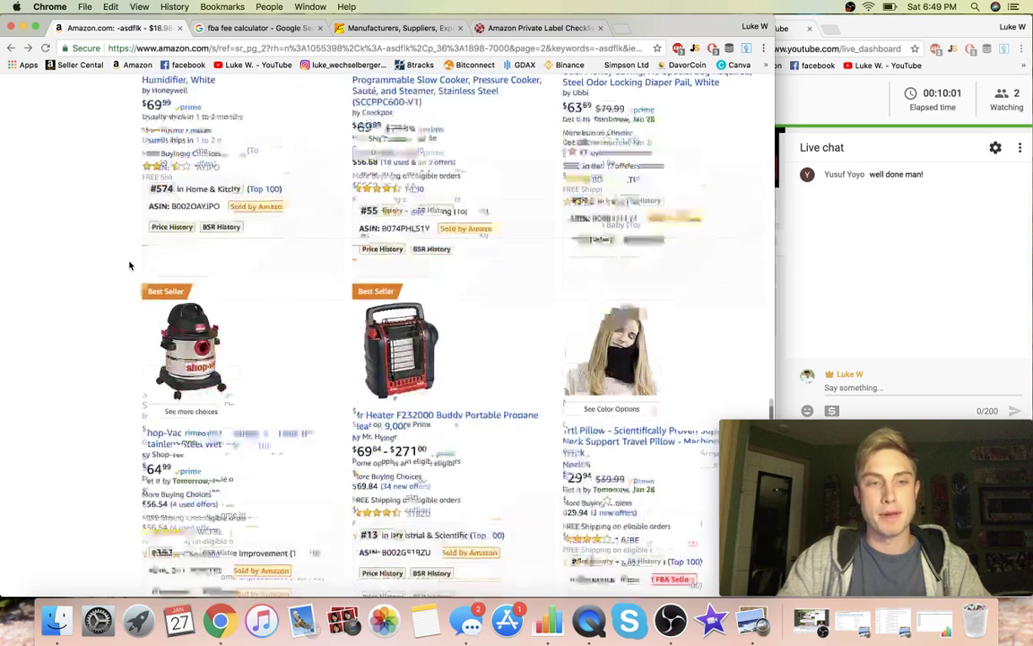
pyautogui.scroll(-4, 130, 265)
pyautogui.scroll(2, 129, 265)
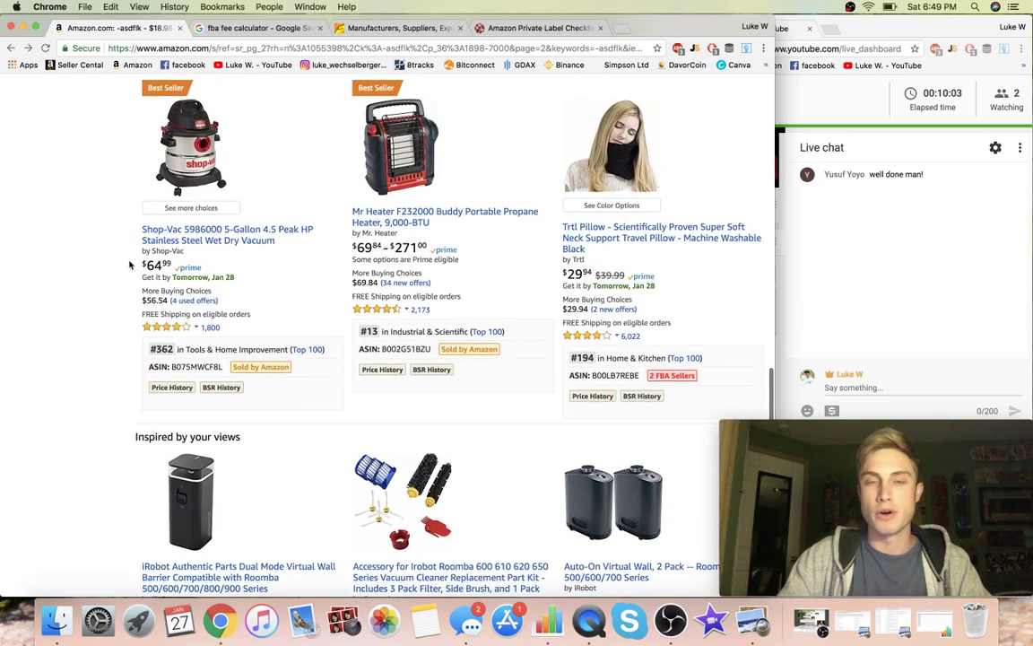
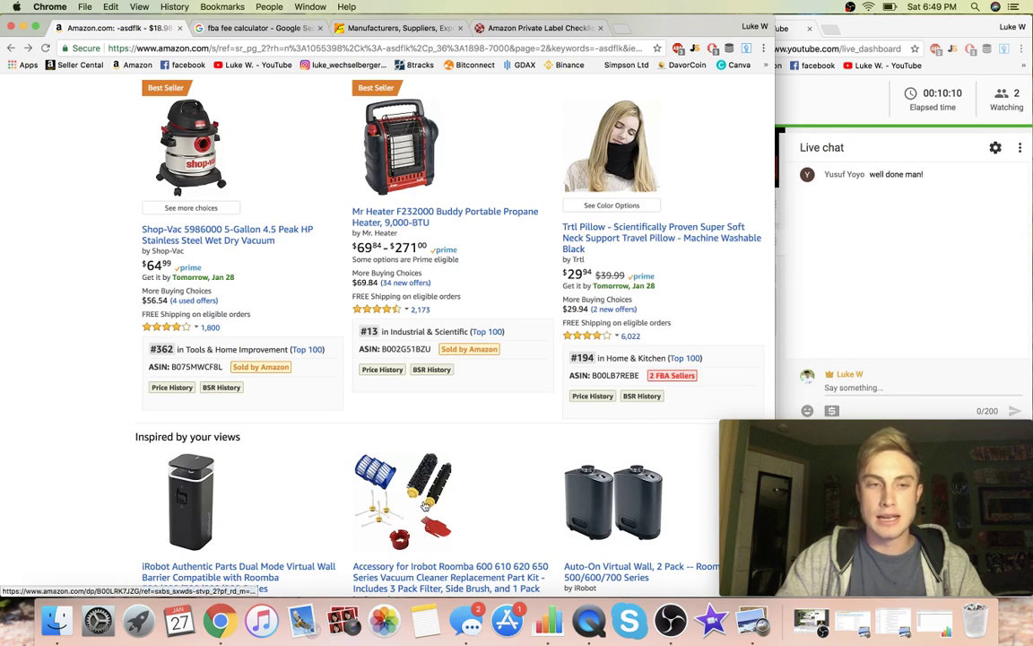
# Open the third page of results and examine its products' ranks and sellers, including the Enerzen ozone generator's product information
pyautogui.scroll(-4, 66, 444)
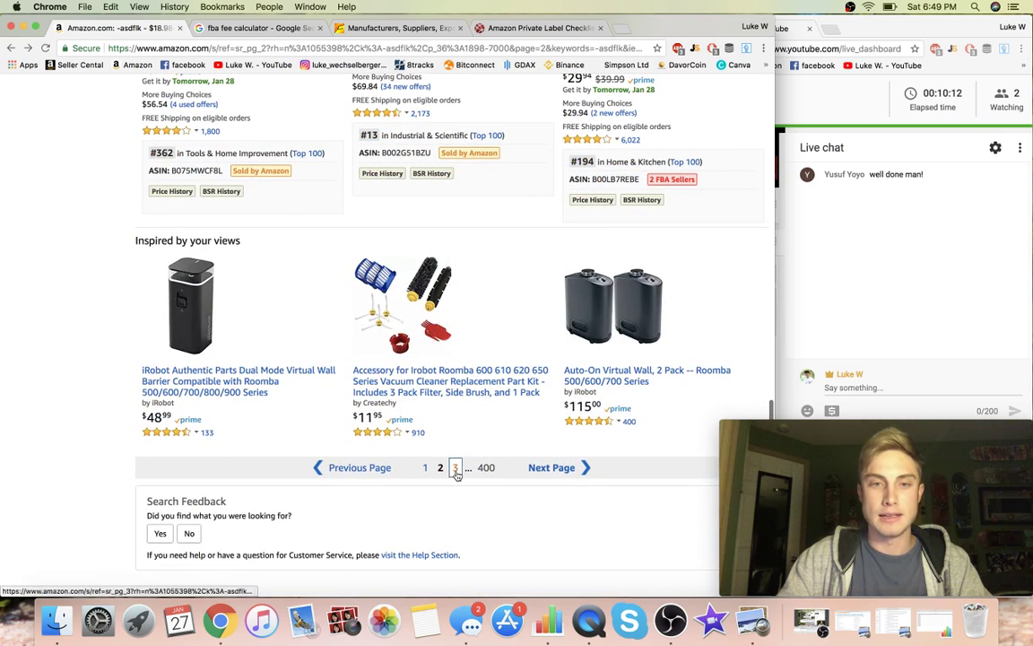
pyautogui.click(455, 467)
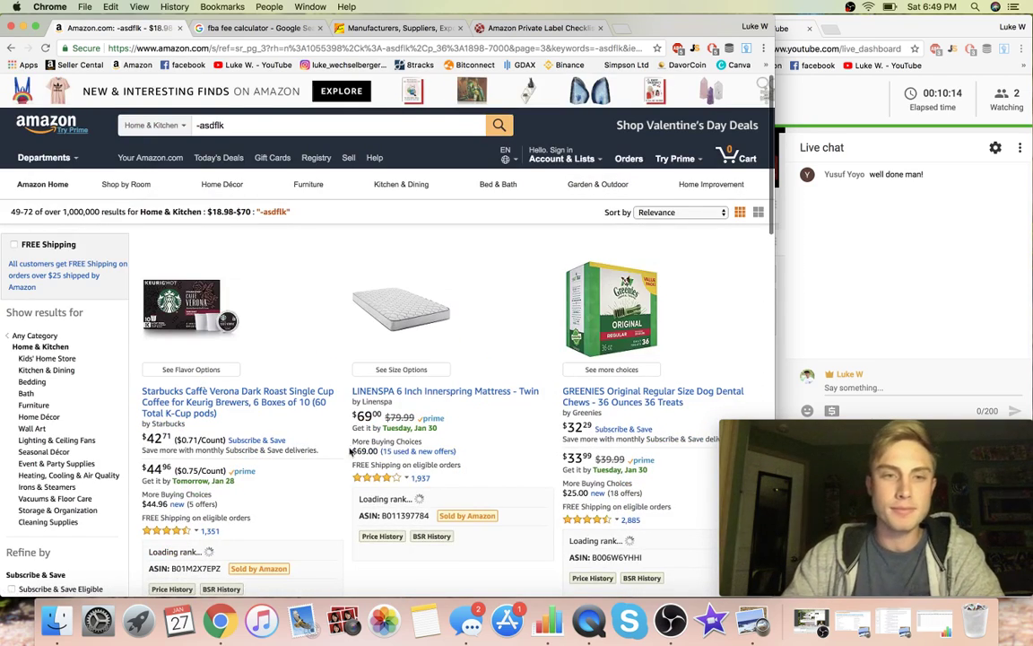
pyautogui.scroll(-4, 345, 464)
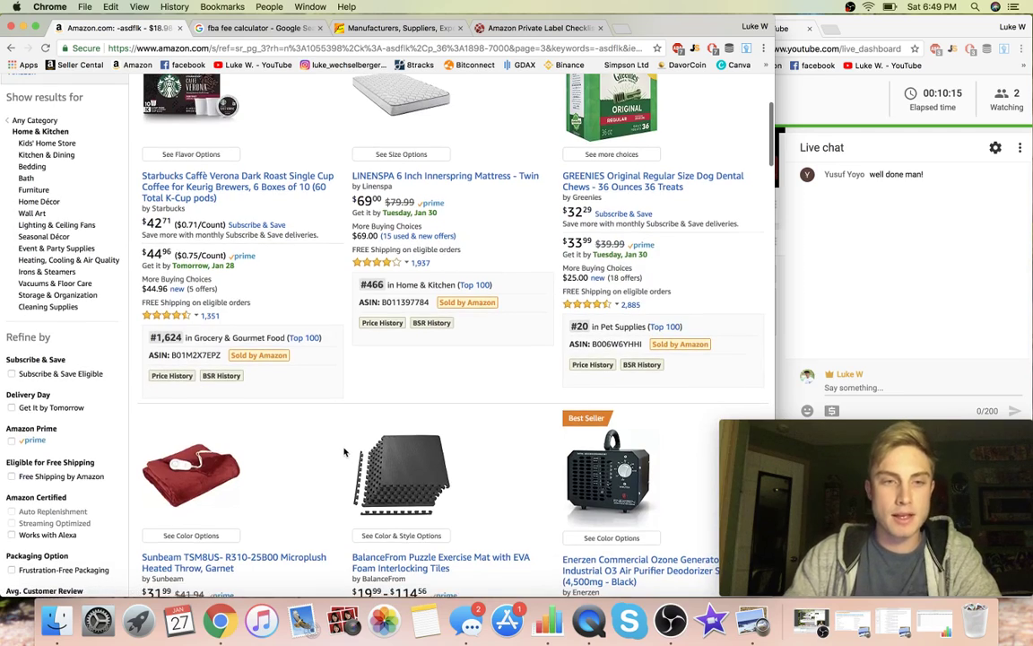
pyautogui.scroll(-3, 344, 457)
pyautogui.scroll(-1, 344, 451)
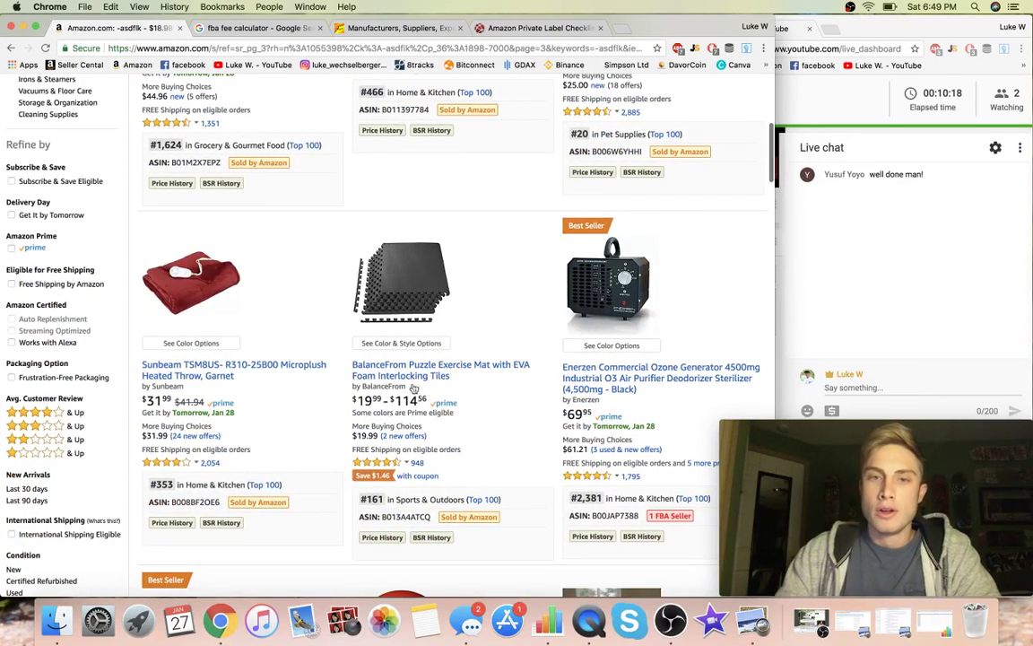
pyautogui.moveTo(718, 250)
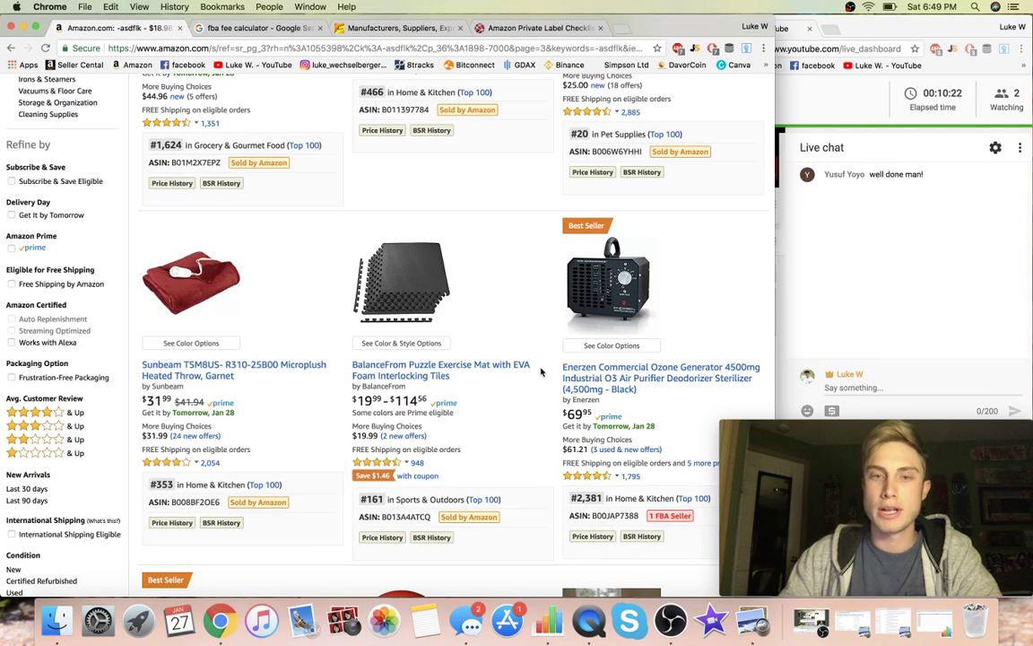
pyautogui.moveTo(534, 468)
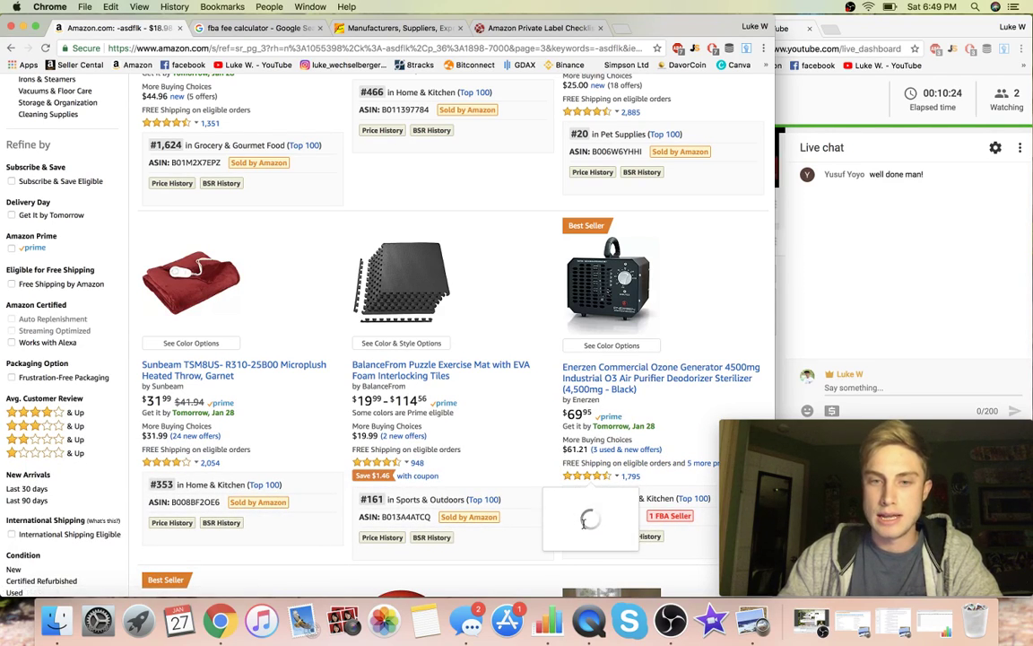
pyautogui.moveTo(610, 339)
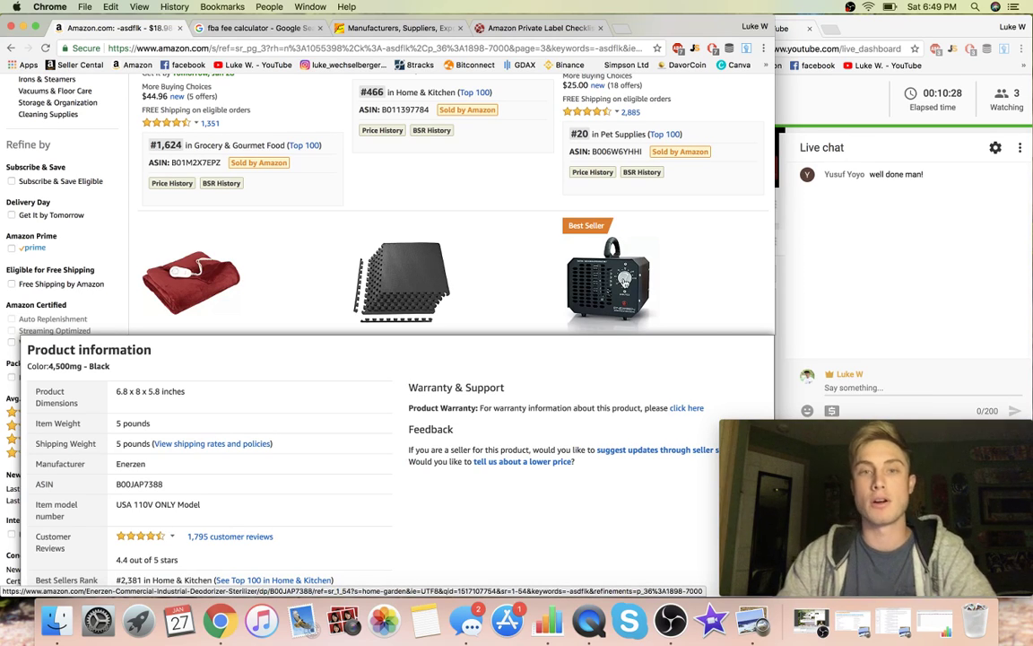
# Open the Enerzen Commercial Ozone Generator listing and copy "Ozone Generator" from its title
pyautogui.click(609, 296)
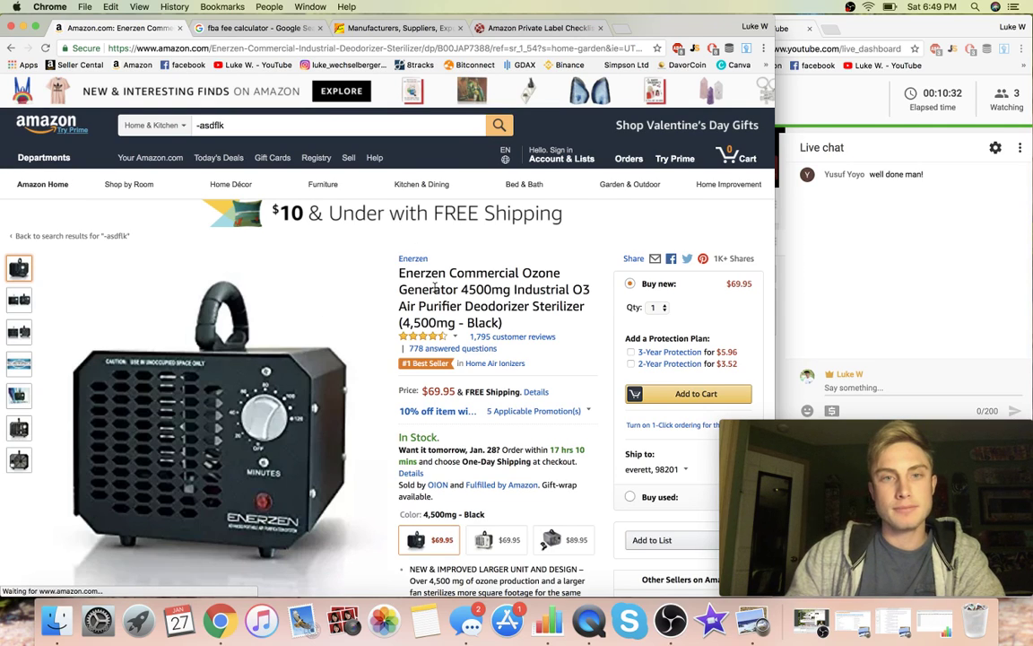
pyautogui.moveTo(521, 271); pyautogui.dragTo(538, 287)
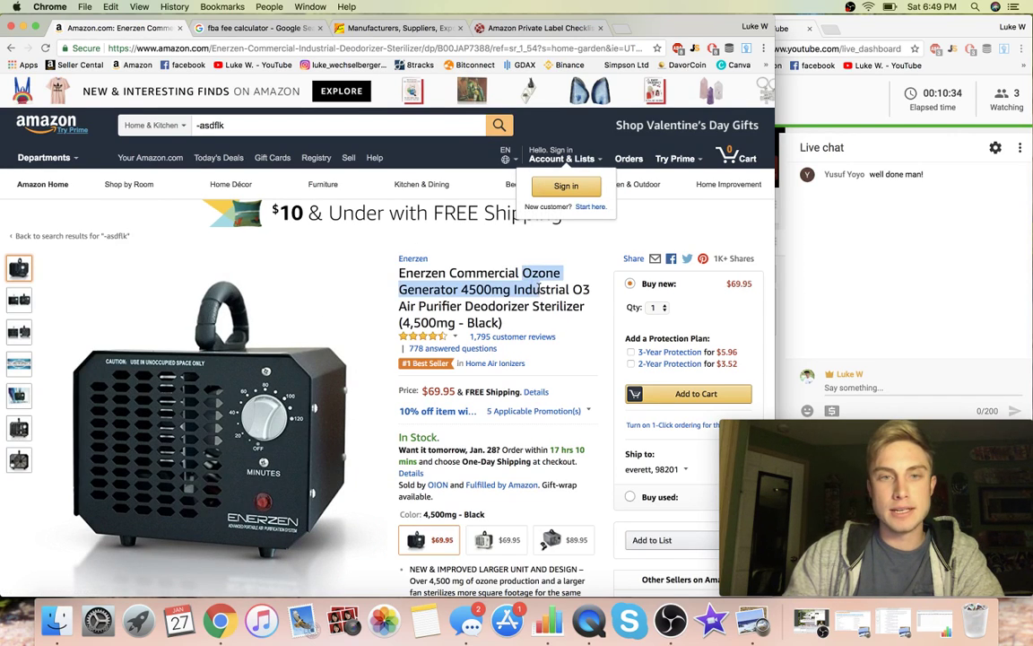
pyautogui.rightClick(457, 287)
pyautogui.click(468, 316)
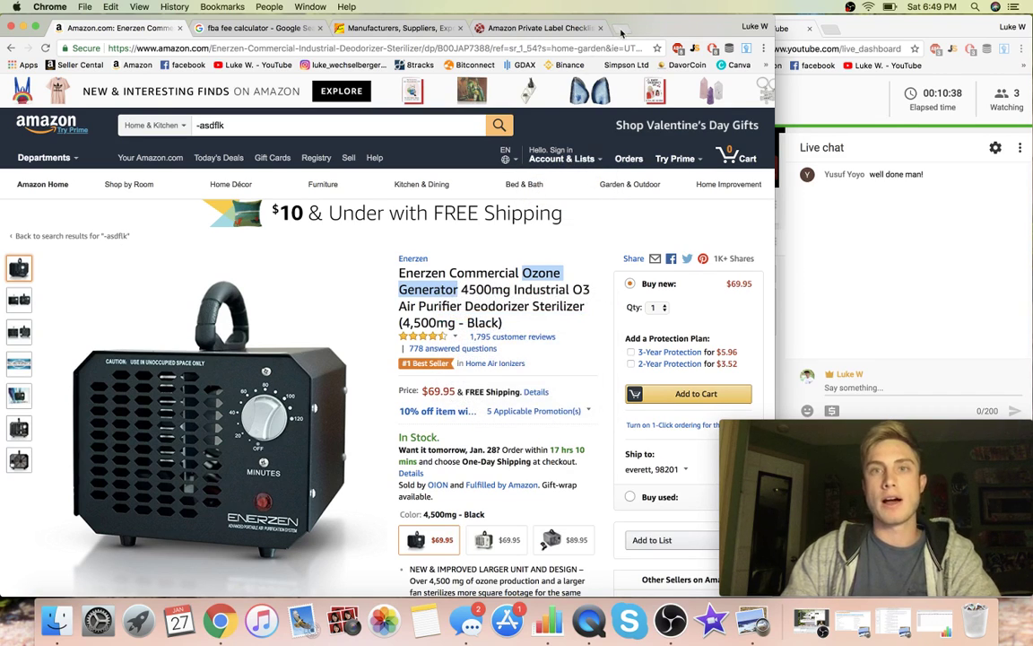
# Search Amazon in a new tab for the copied keyword "Ozone Generator" and look over the first results
pyautogui.click(620, 30)
pyautogui.click(136, 68)
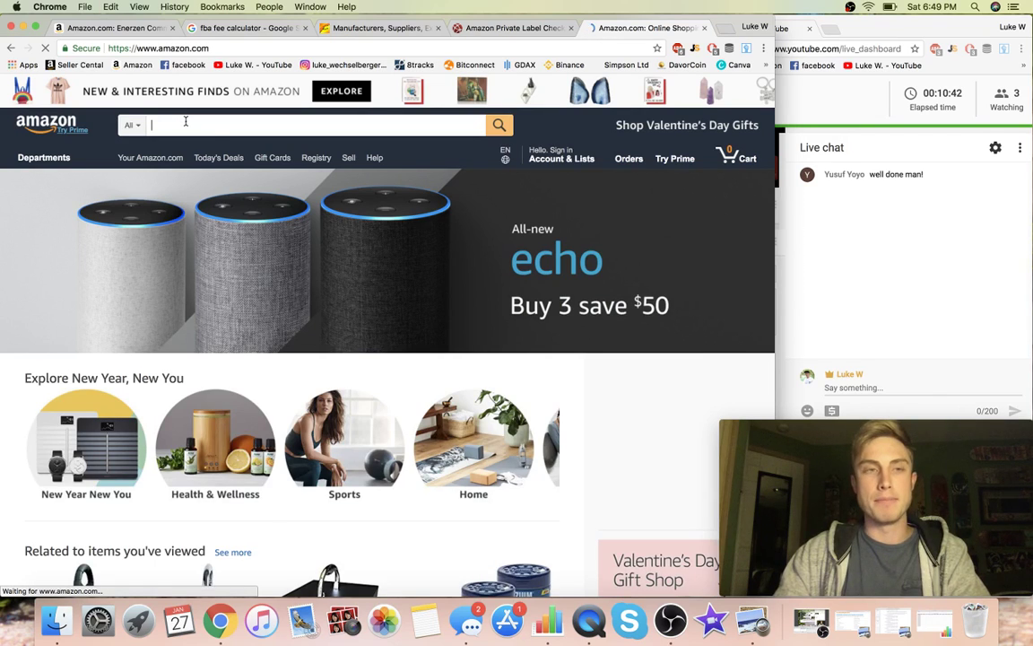
pyautogui.press('super+v')
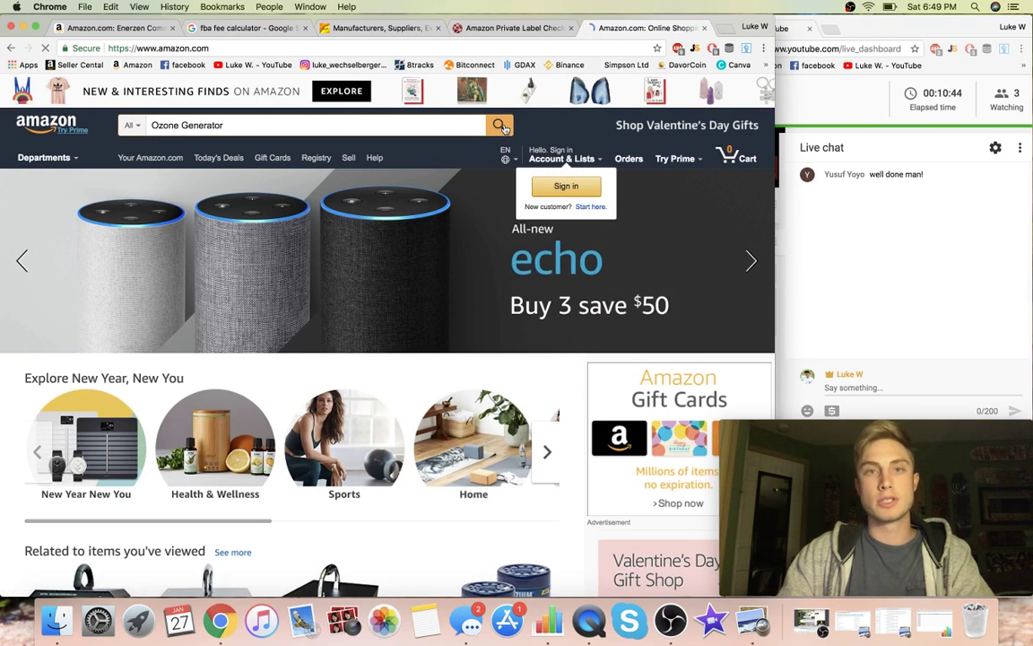
pyautogui.click(502, 128)
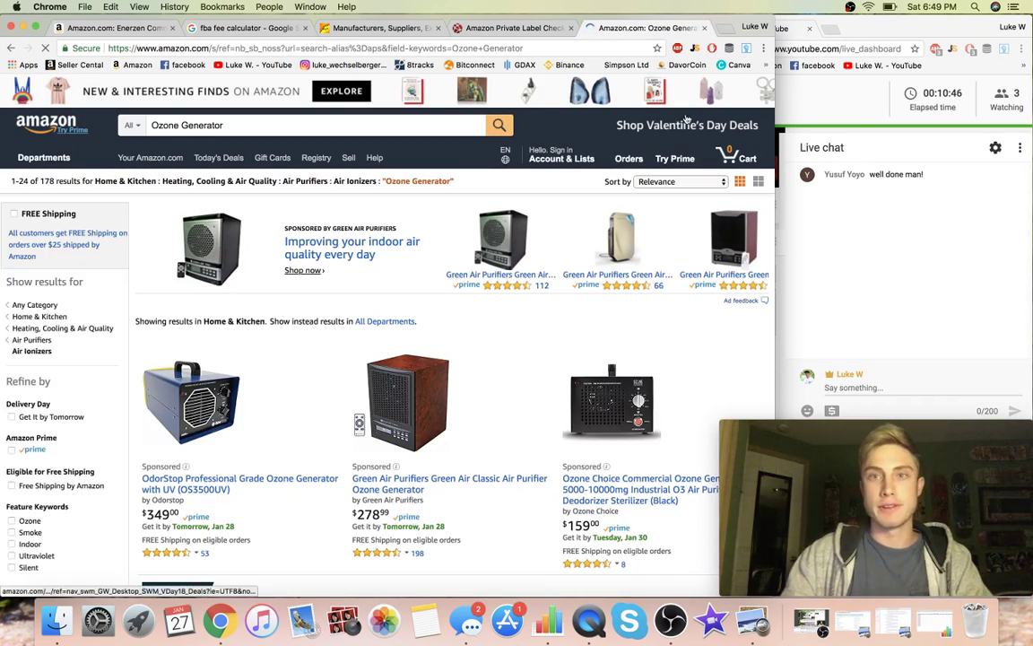
pyautogui.scroll(-2, 623, 309)
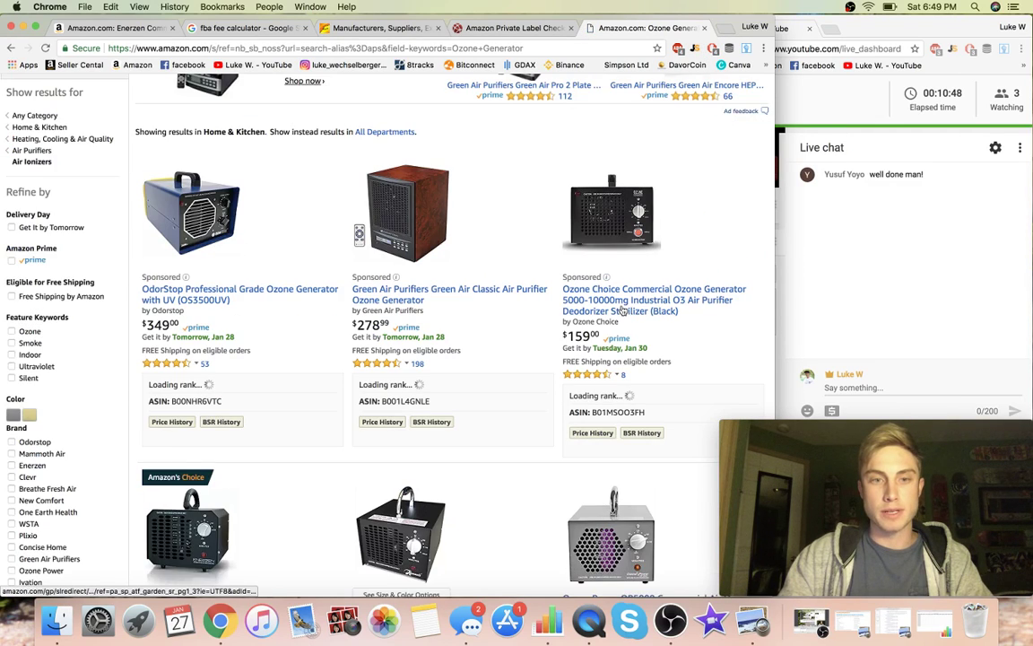
# Analyze the Ozone Generator search results with Jungle Scout, and close the analysis and its results tab
pyautogui.scroll(-3, 623, 309)
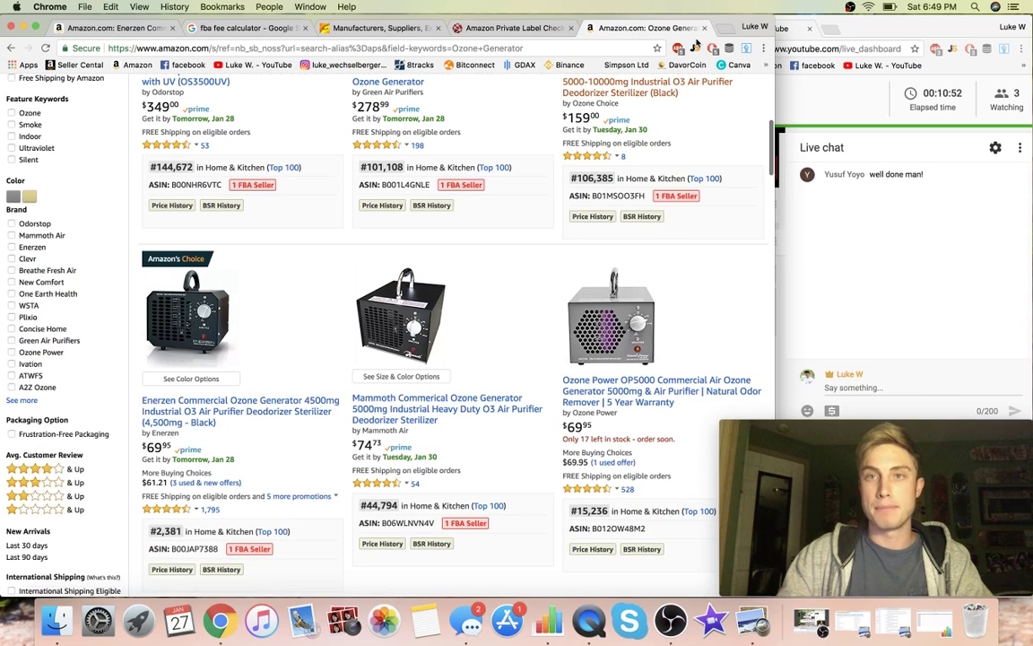
pyautogui.click(694, 49)
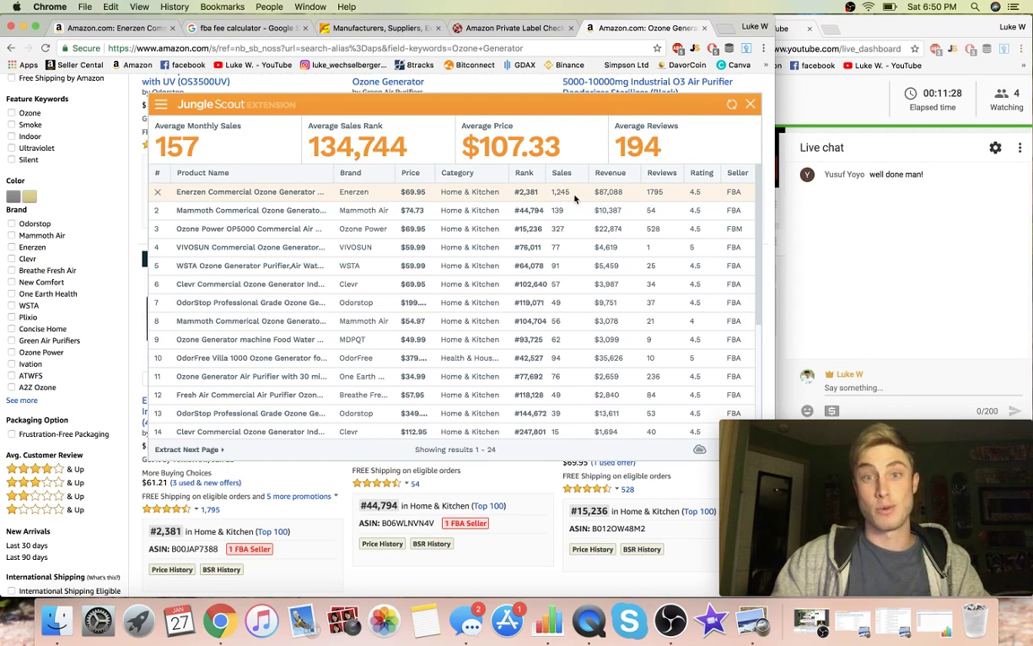
pyautogui.click(752, 104)
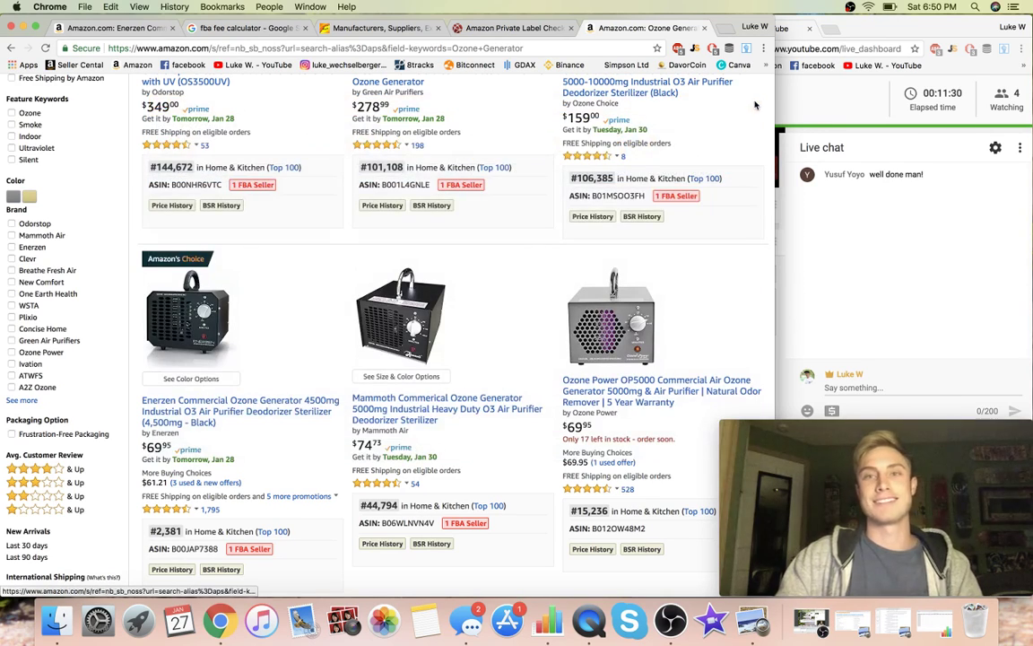
pyautogui.click(704, 29)
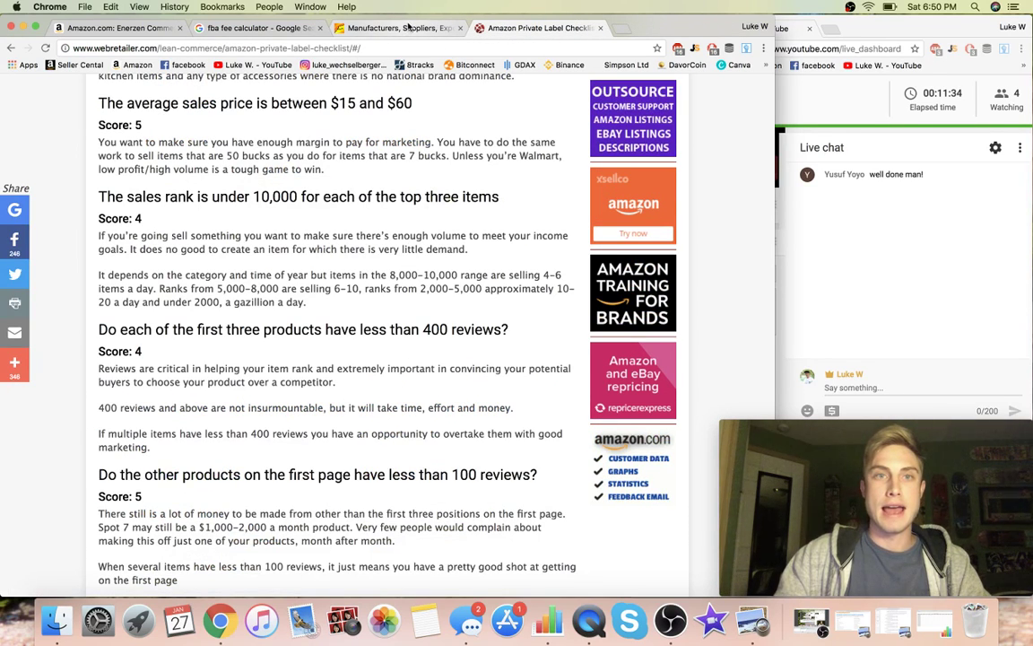
# Return from the Enerzen listing to the third results page and examine the remaining products' ranks, reviews and sellers
pyautogui.click(407, 30)
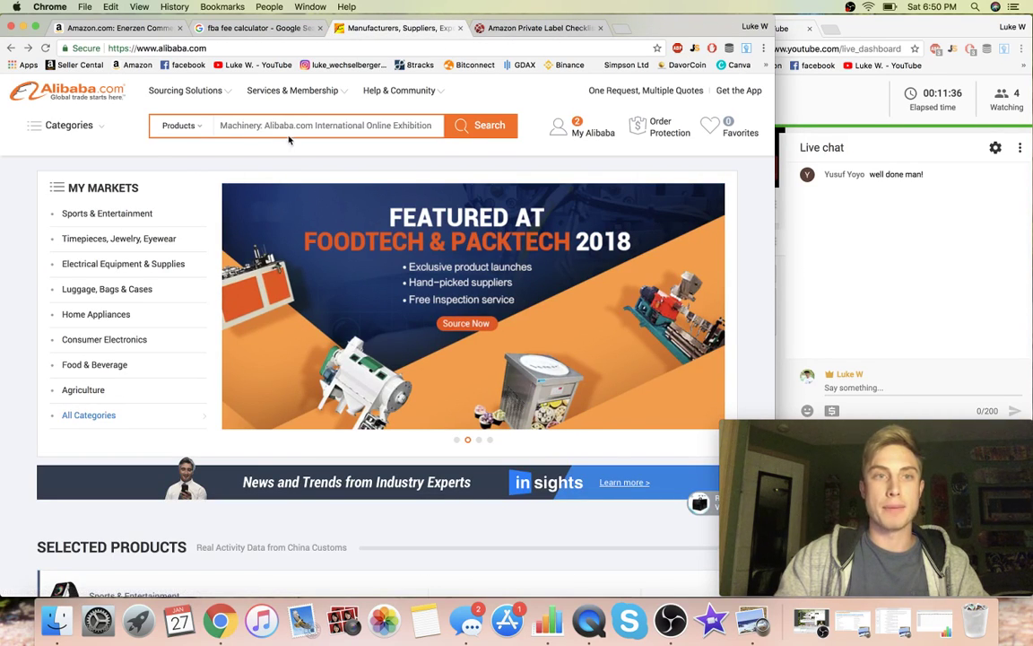
pyautogui.click(139, 29)
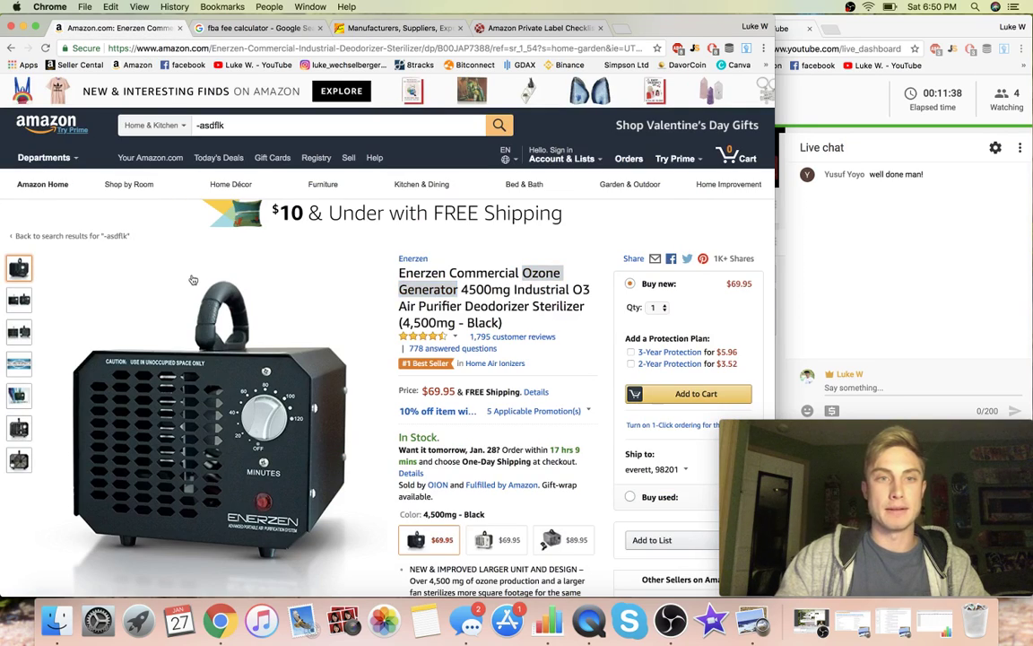
pyautogui.press('super+bracketleft')
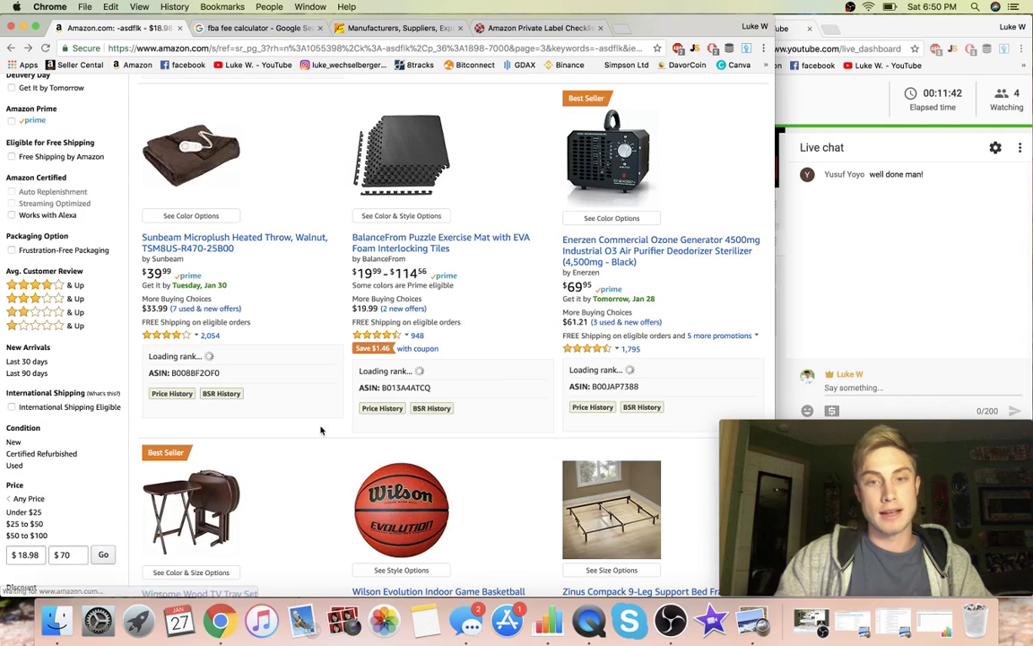
pyautogui.scroll(-3, 321, 431)
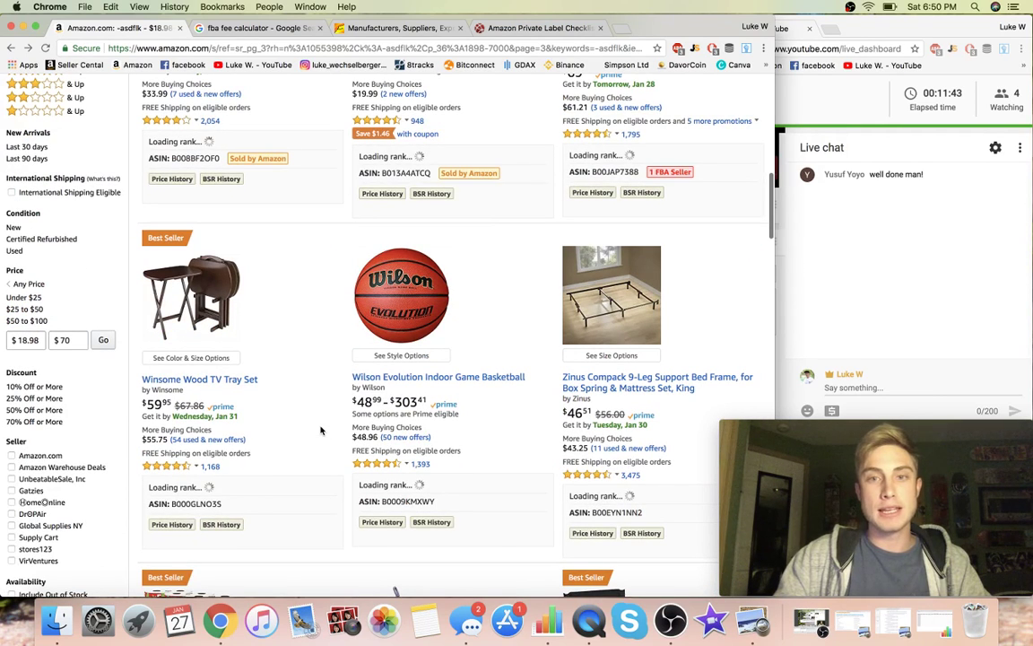
pyautogui.scroll(-3, 321, 430)
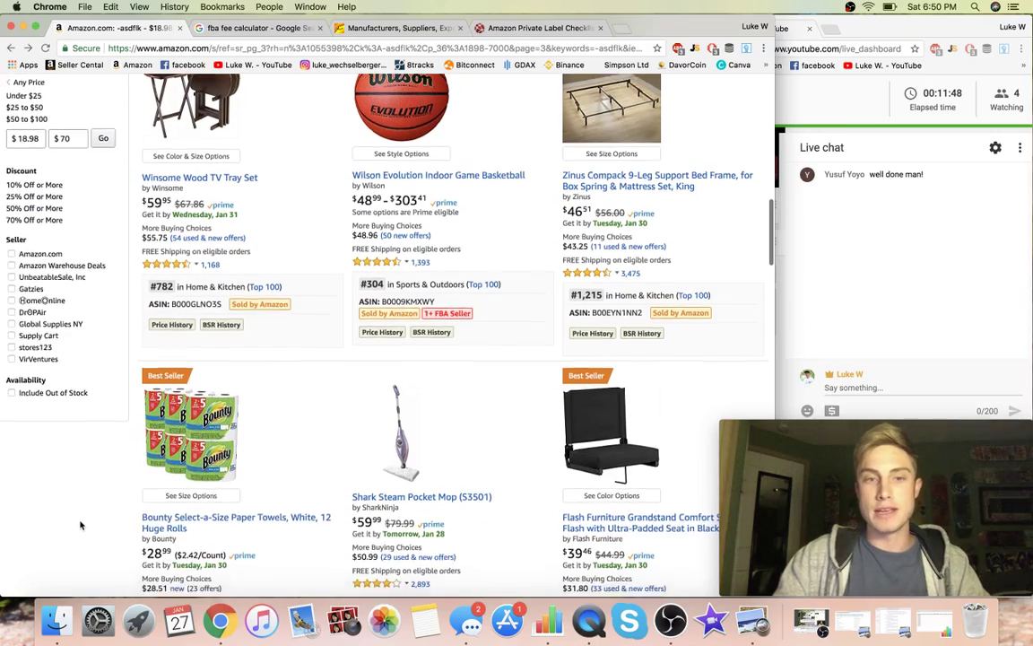
pyautogui.scroll(-3, 81, 525)
pyautogui.scroll(-5, 81, 525)
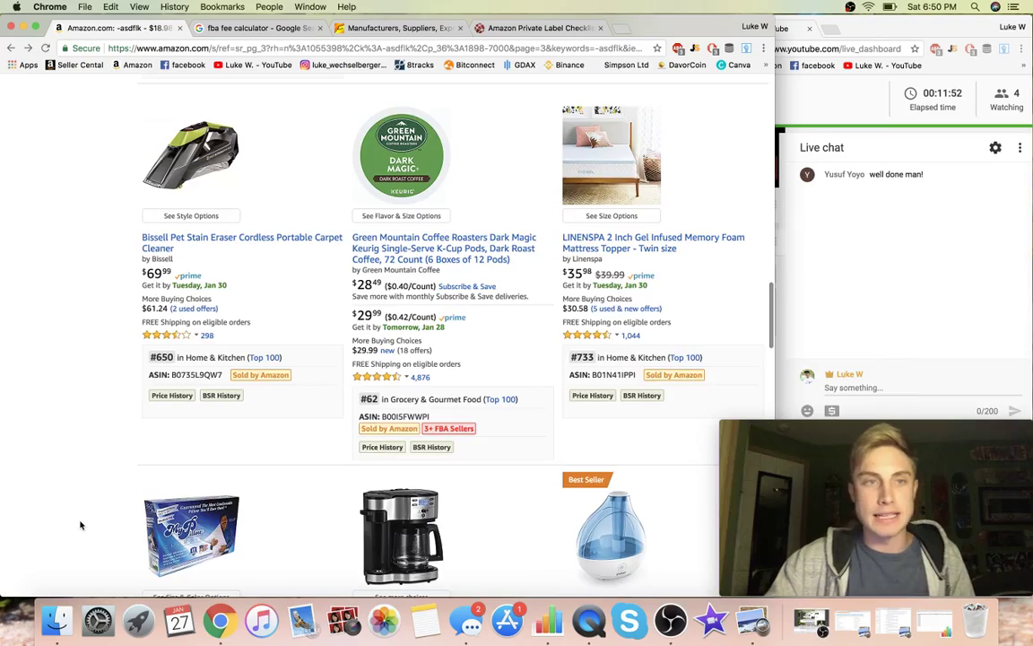
pyautogui.scroll(-3, 81, 526)
pyautogui.scroll(-8, 81, 525)
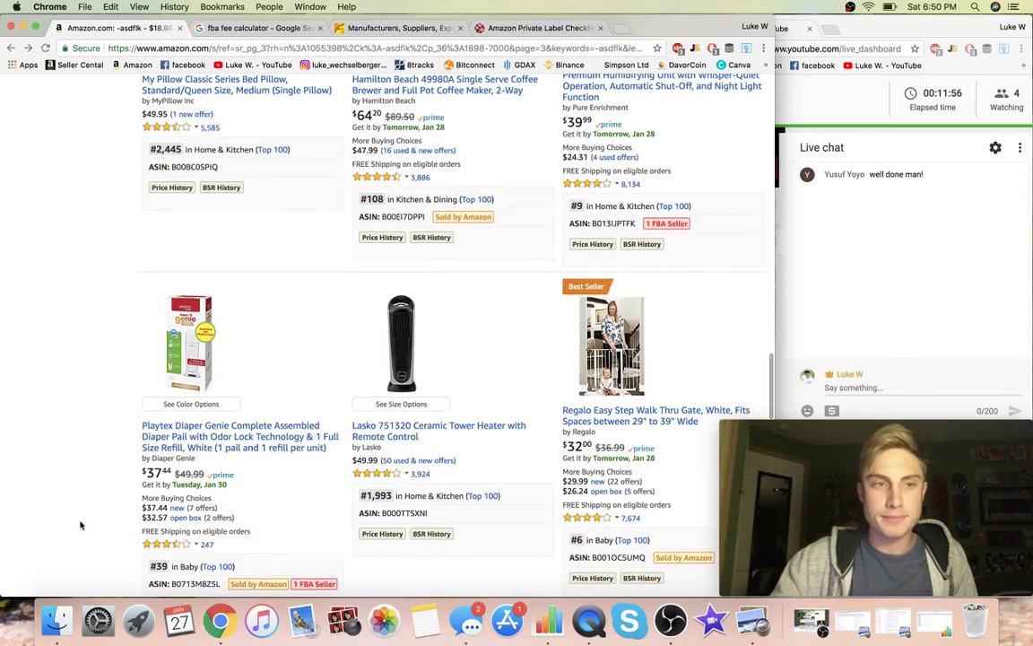
pyautogui.scroll(-9, 81, 526)
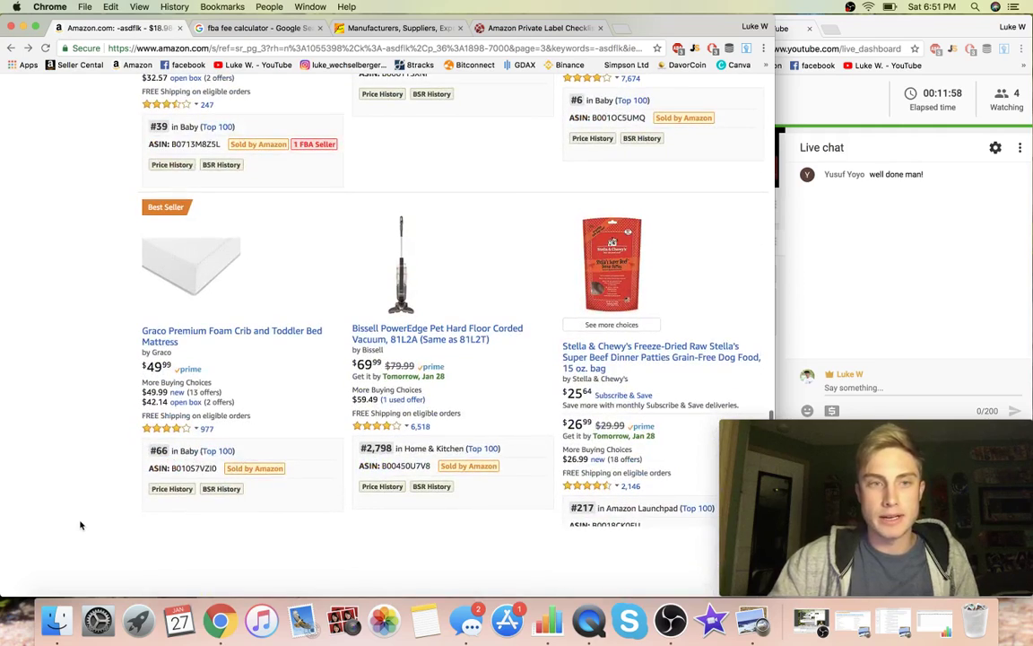
pyautogui.scroll(-1, 81, 525)
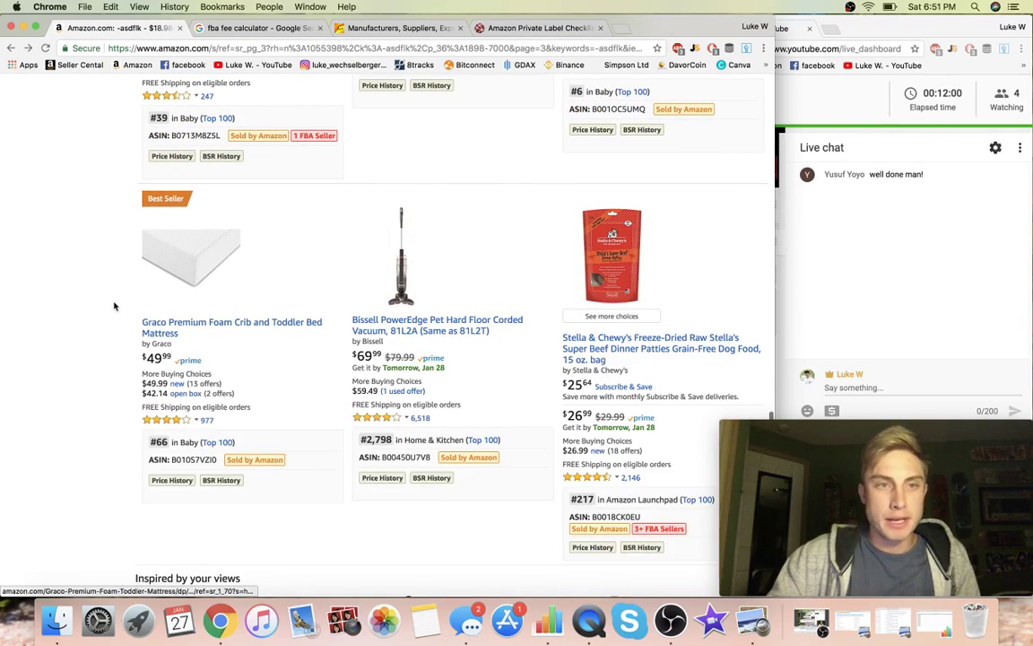
pyautogui.scroll(-8, 93, 319)
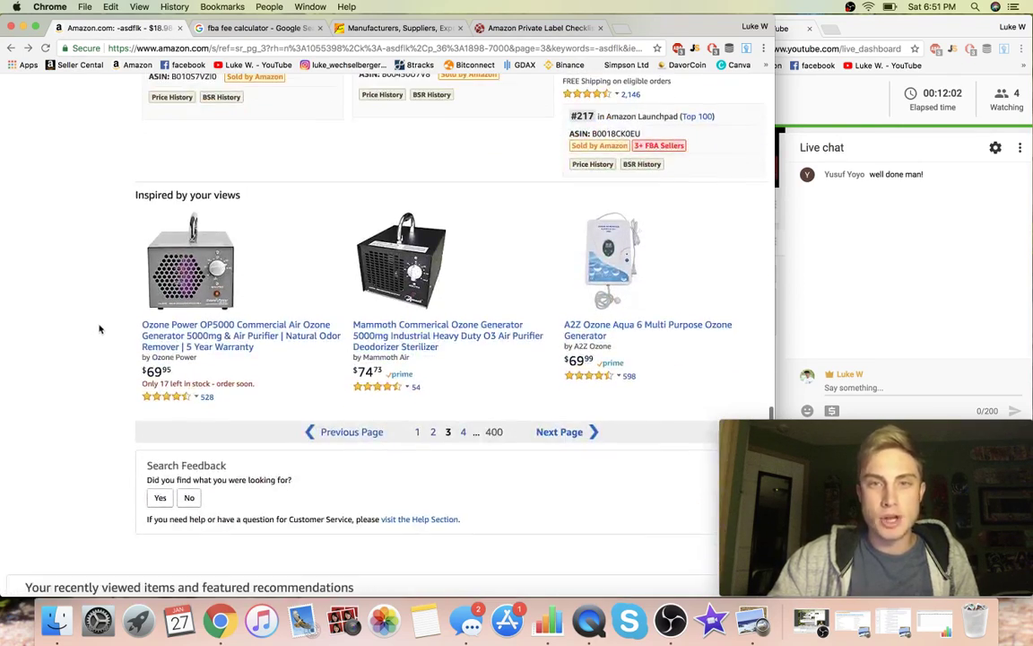
# Open the fourth page of results and examine its products' ranks, reviews and sellers down to the NutriChef vacuum sealer
pyautogui.click(463, 432)
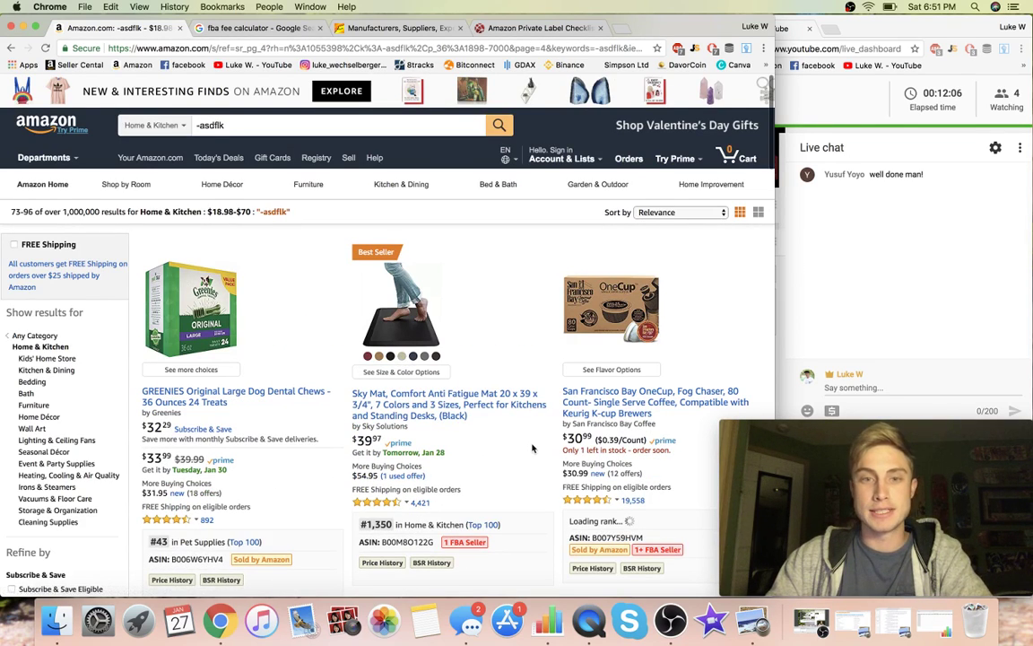
pyautogui.scroll(-3, 531, 447)
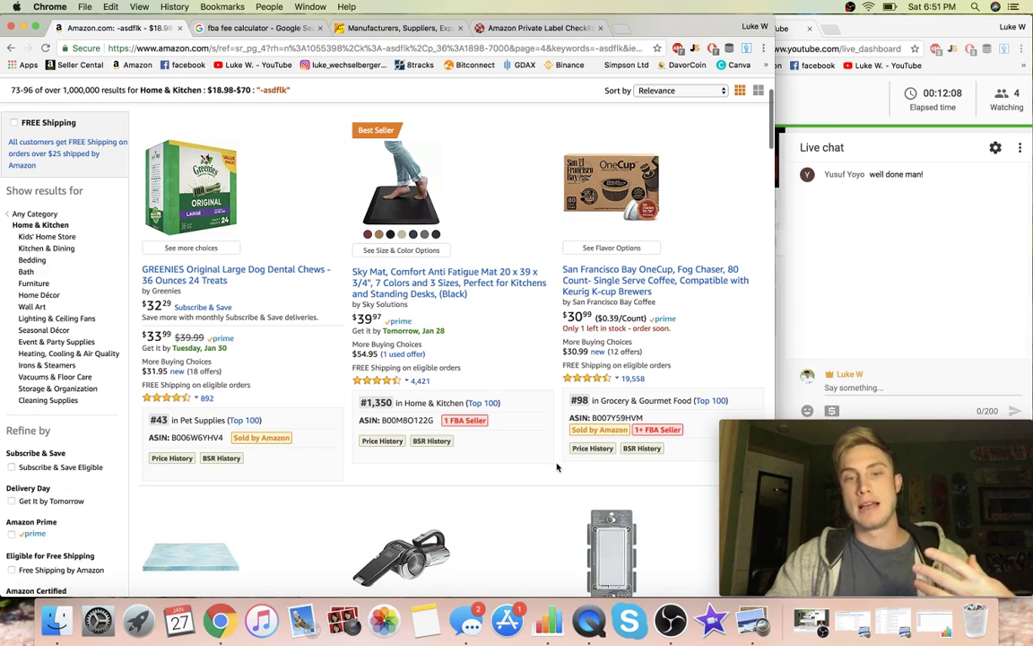
pyautogui.scroll(-5, 556, 466)
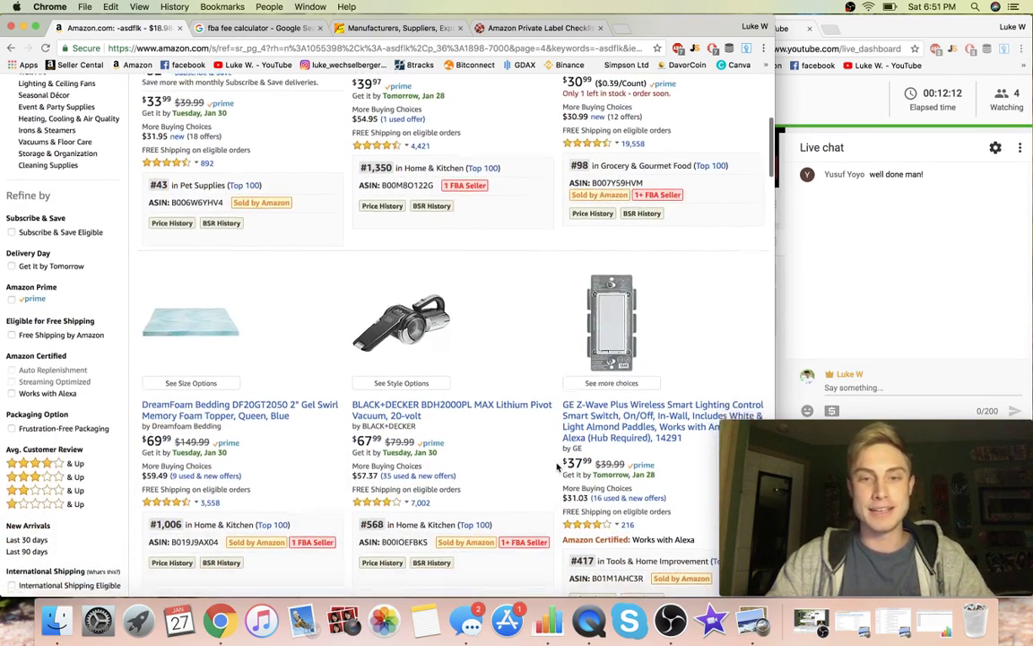
pyautogui.scroll(-3, 556, 466)
pyautogui.scroll(-4, 556, 467)
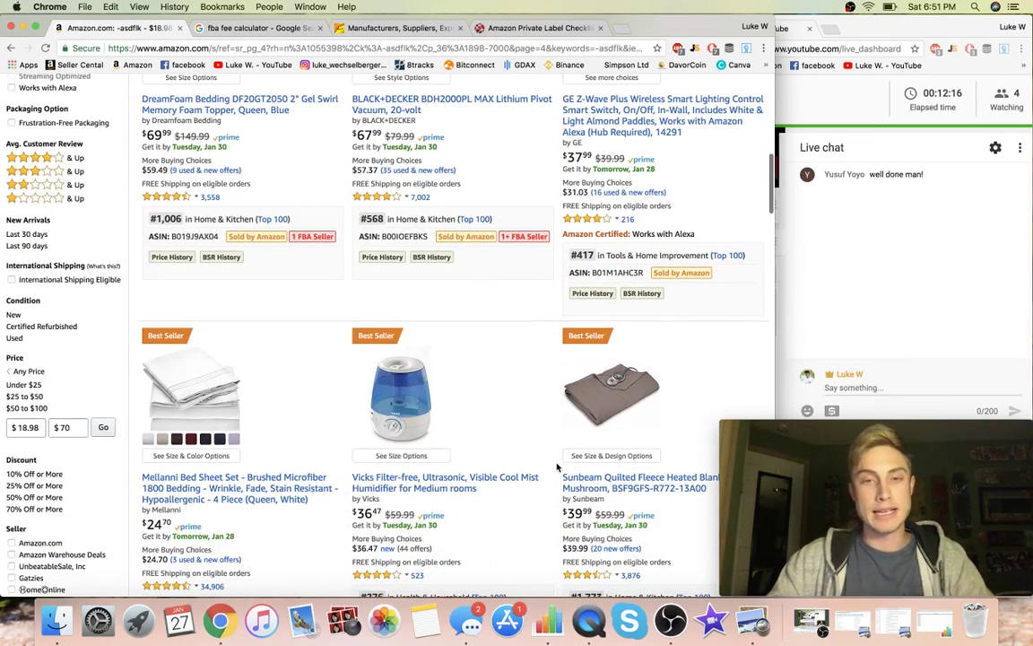
pyautogui.scroll(-2, 556, 466)
pyautogui.scroll(-10, 556, 466)
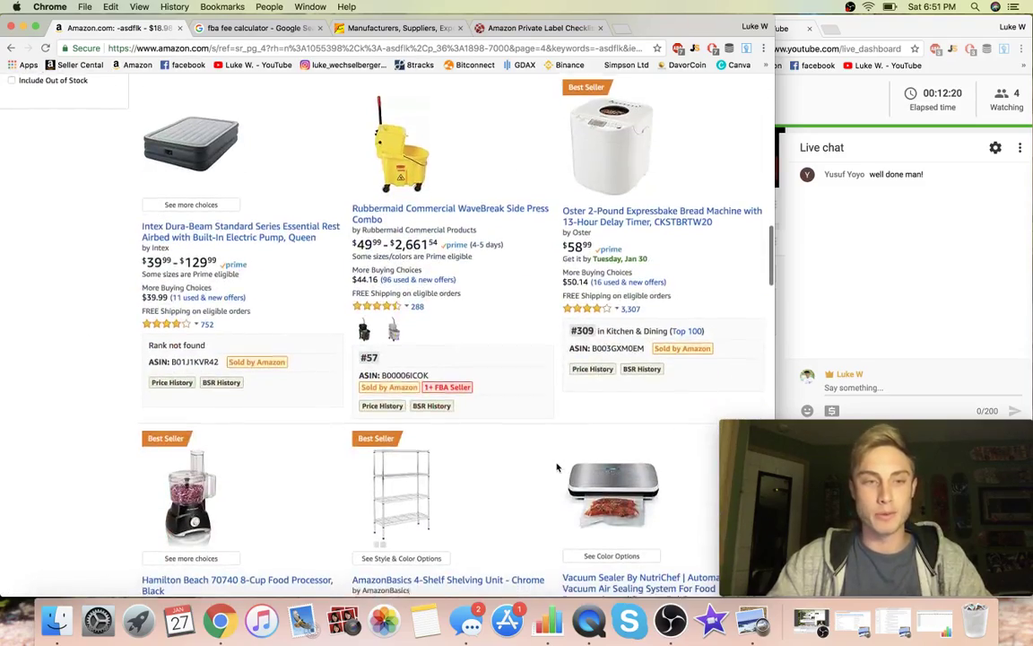
pyautogui.scroll(-6, 556, 466)
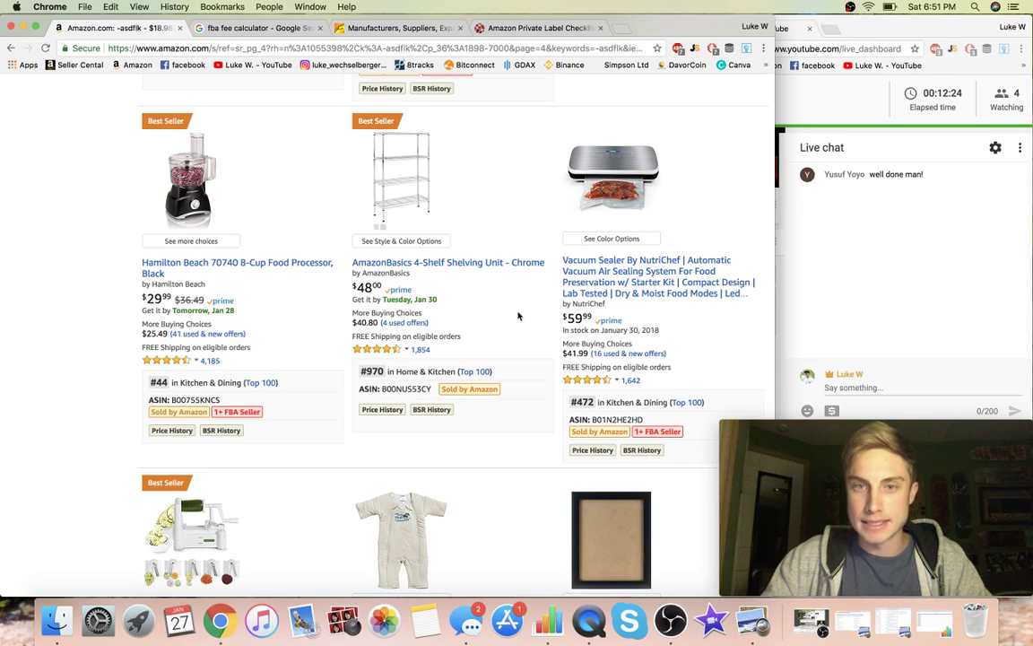
# Check the NutriChef vacuum sealer's product information preview and open its listing
pyautogui.moveTo(614, 173)
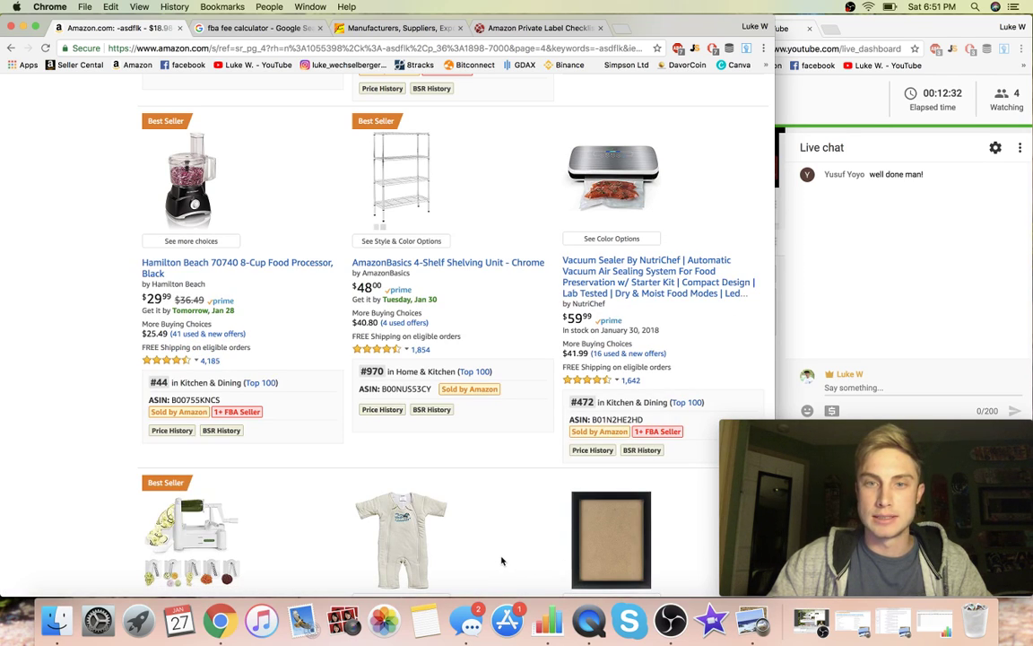
pyautogui.moveTo(592, 450)
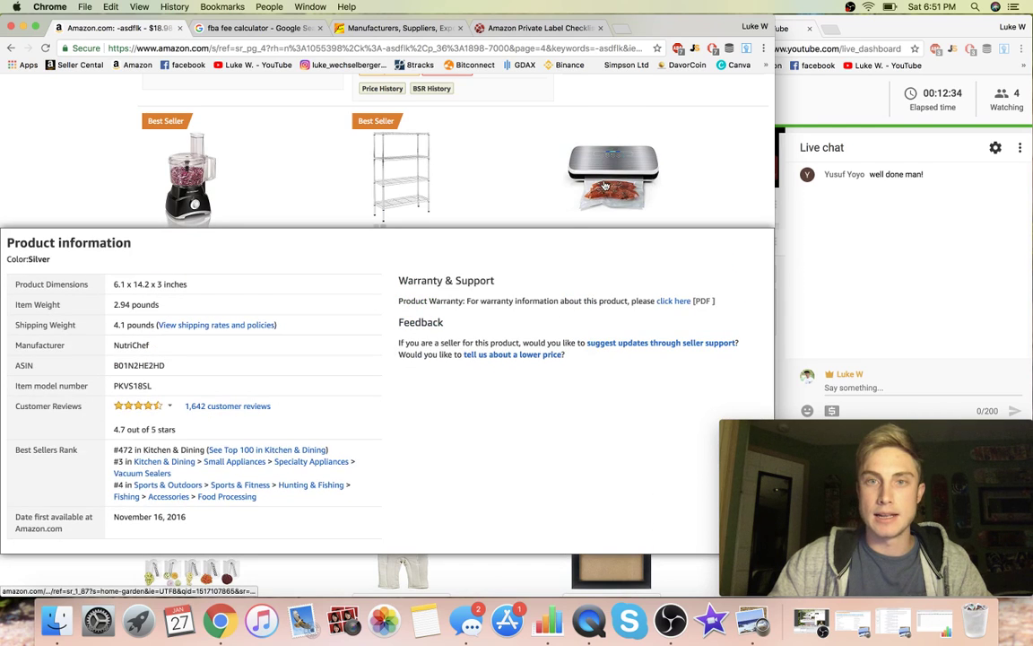
pyautogui.click(612, 163)
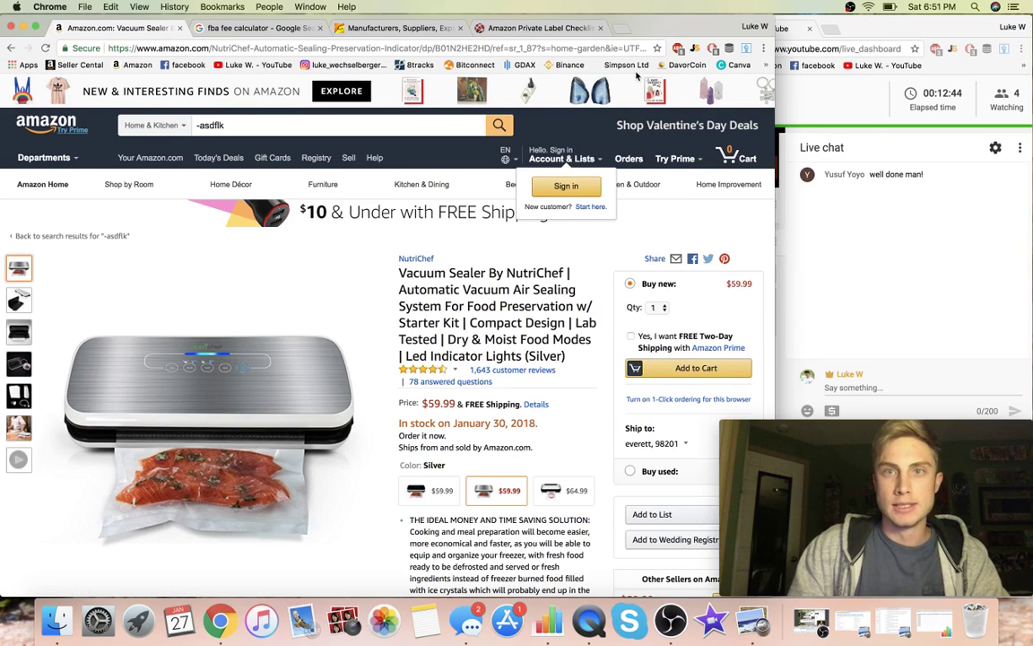
# Open Amazon in a new tab and search for "vacuum sealer"
pyautogui.click(620, 32)
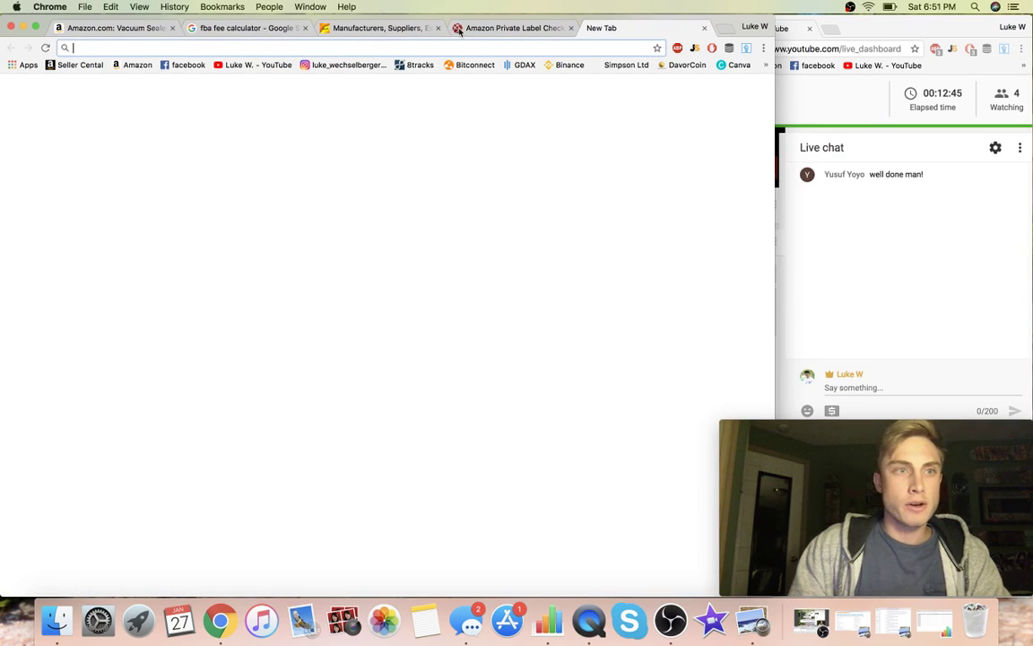
pyautogui.click(131, 65)
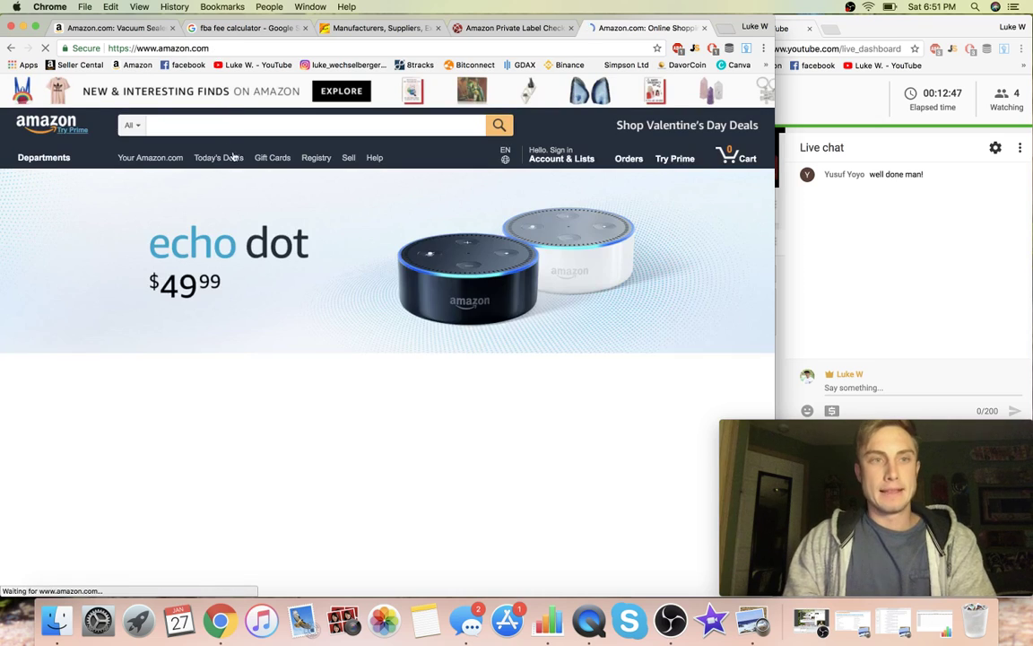
pyautogui.write('va')
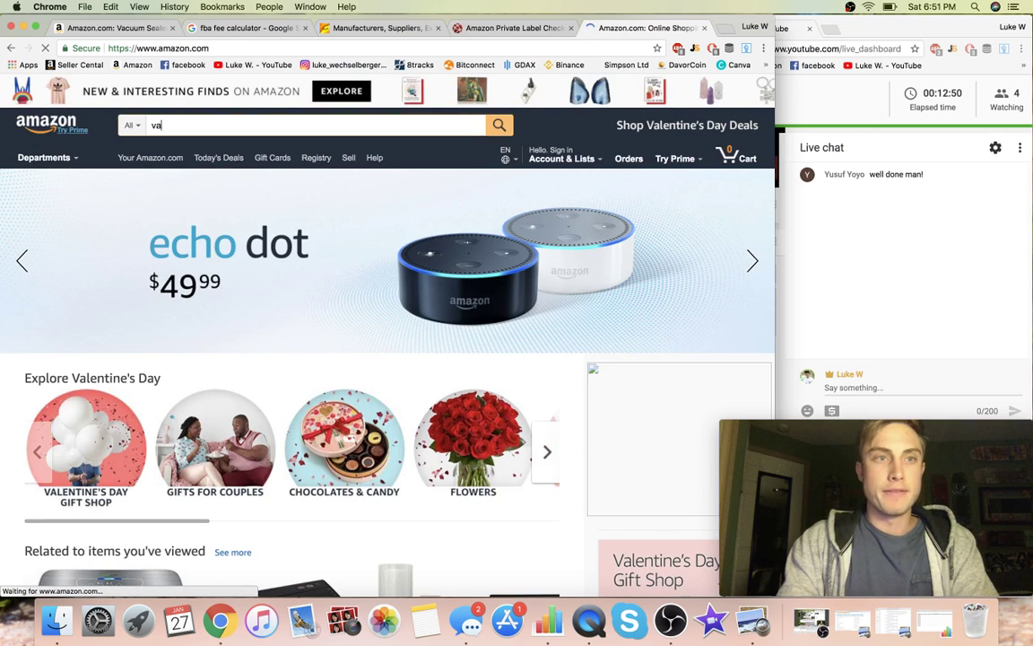
pyautogui.write('cuum sealter')
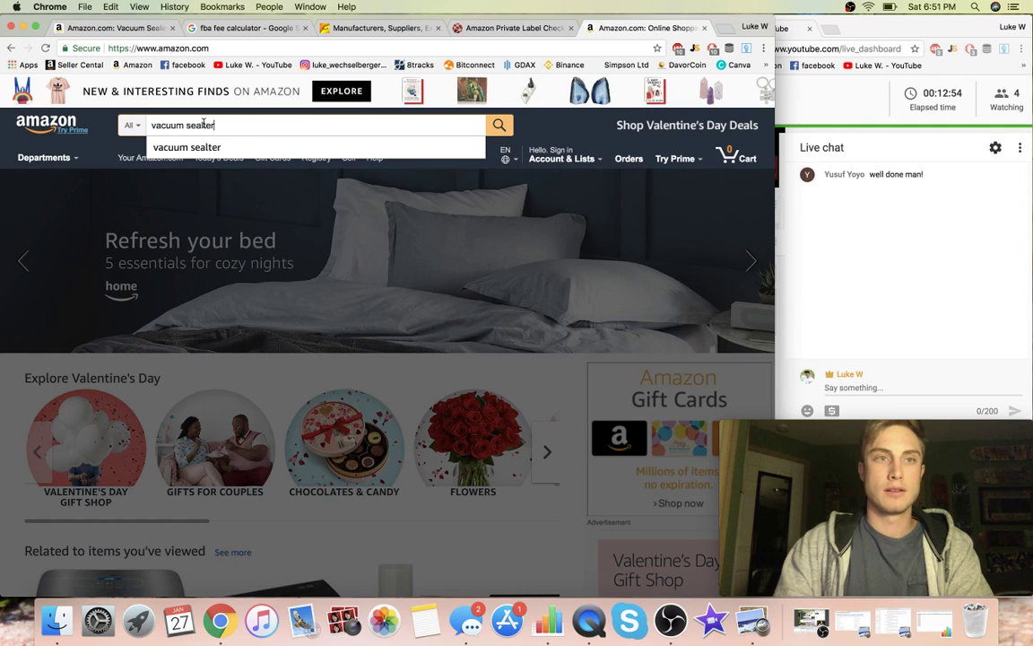
pyautogui.press('BackSpace')
pyautogui.press('BackSpace')
pyautogui.press('BackSpace')
pyautogui.write('er')
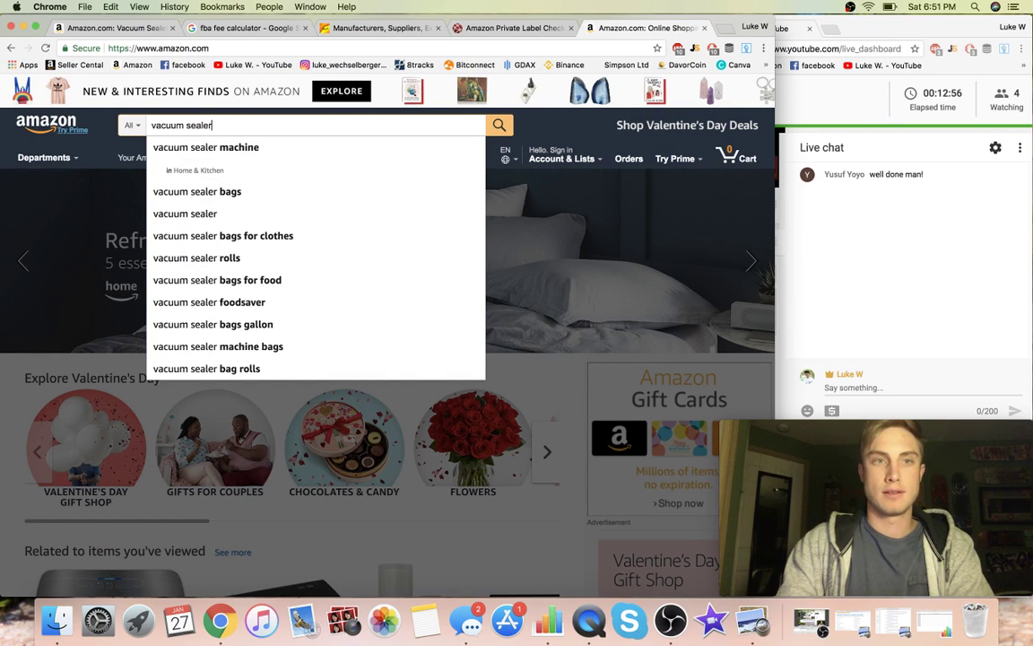
pyautogui.press('Return')
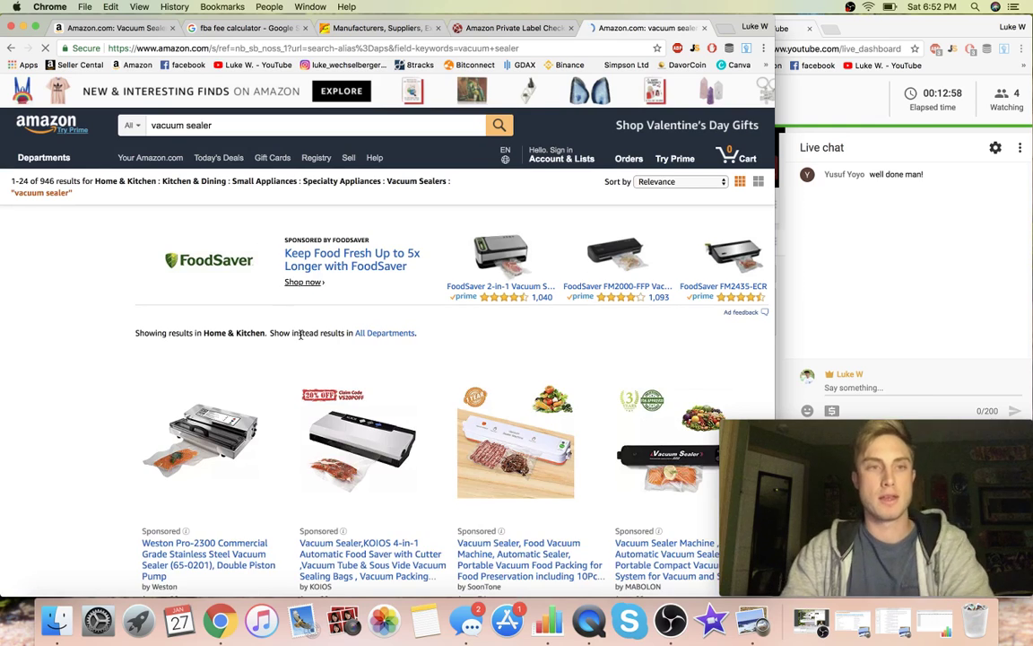
# Look over the vacuum sealer results and examine their sales, revenue and reviews in Jungle Scout
pyautogui.scroll(-5, 363, 439)
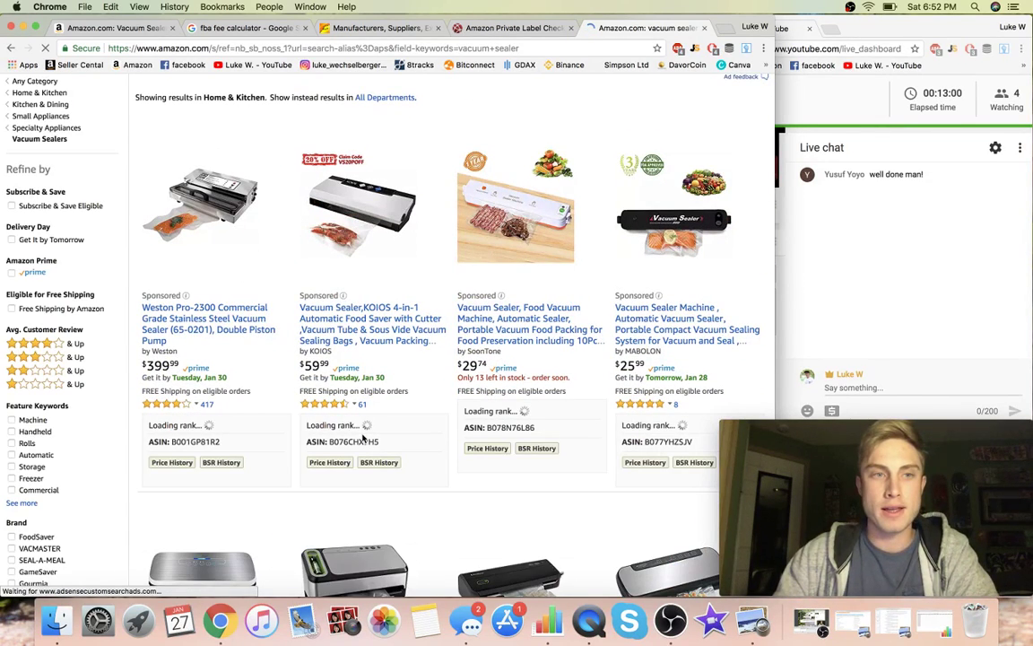
pyautogui.scroll(-8, 363, 437)
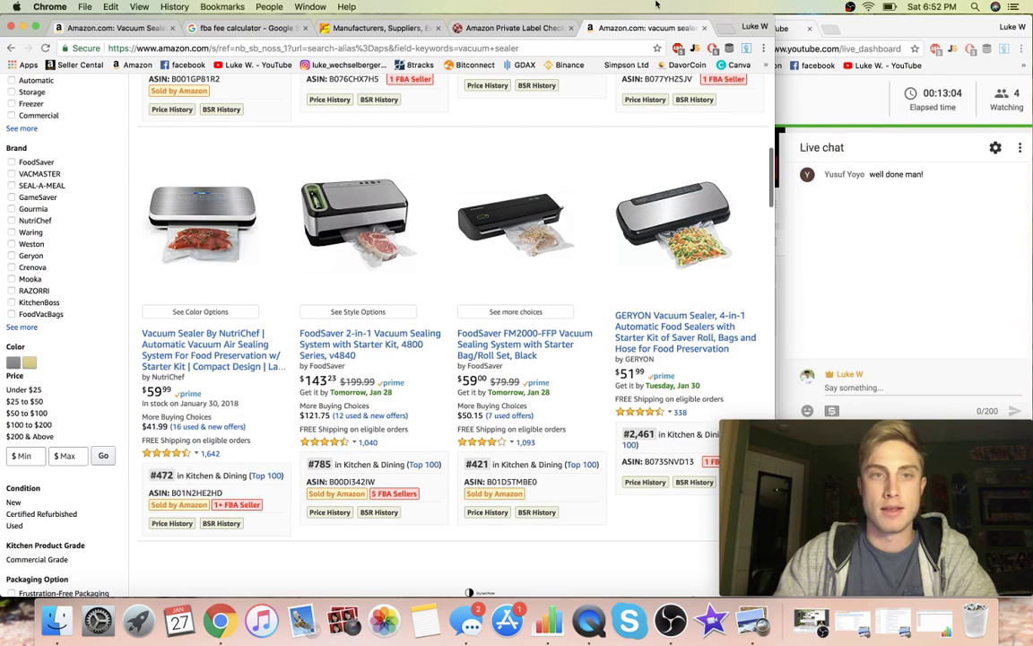
pyautogui.click(697, 50)
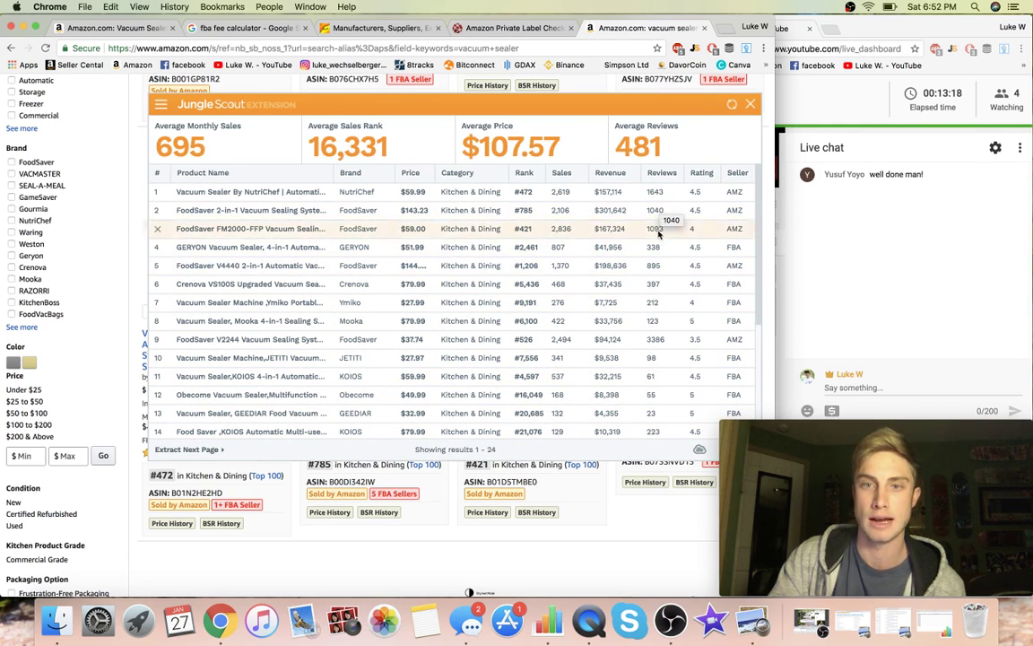
pyautogui.scroll(-5, 653, 356)
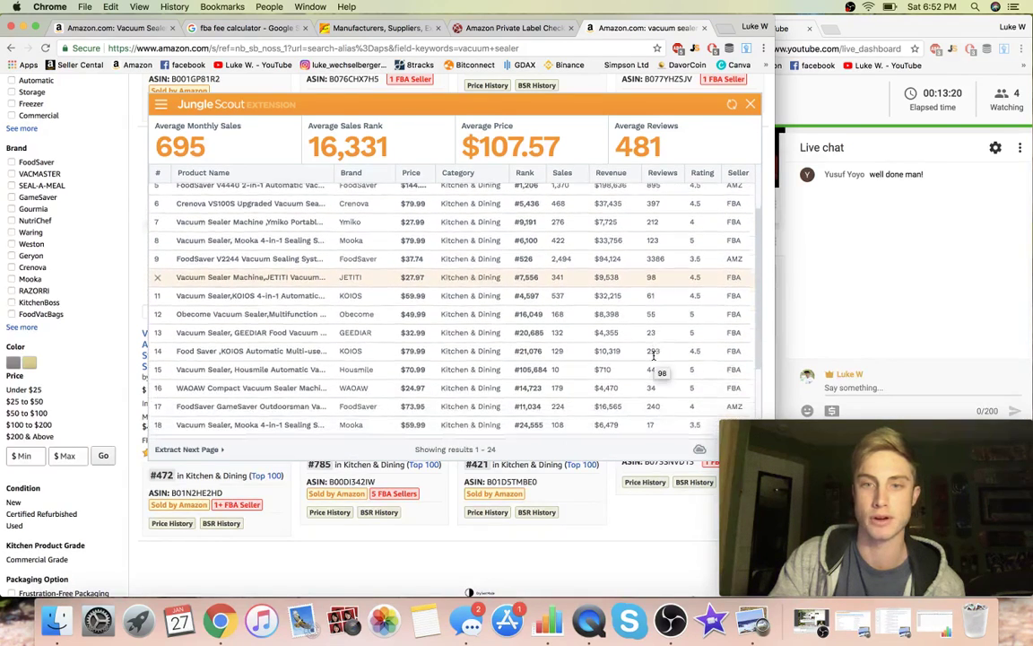
pyautogui.scroll(5, 656, 246)
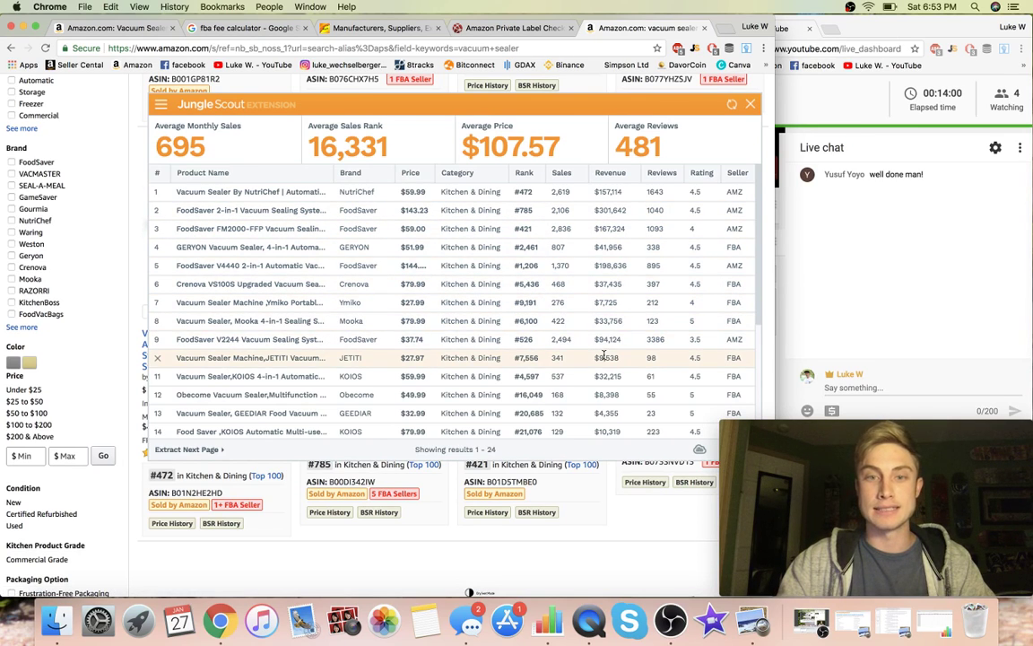
pyautogui.scroll(-3, 610, 283)
pyautogui.scroll(3, 592, 279)
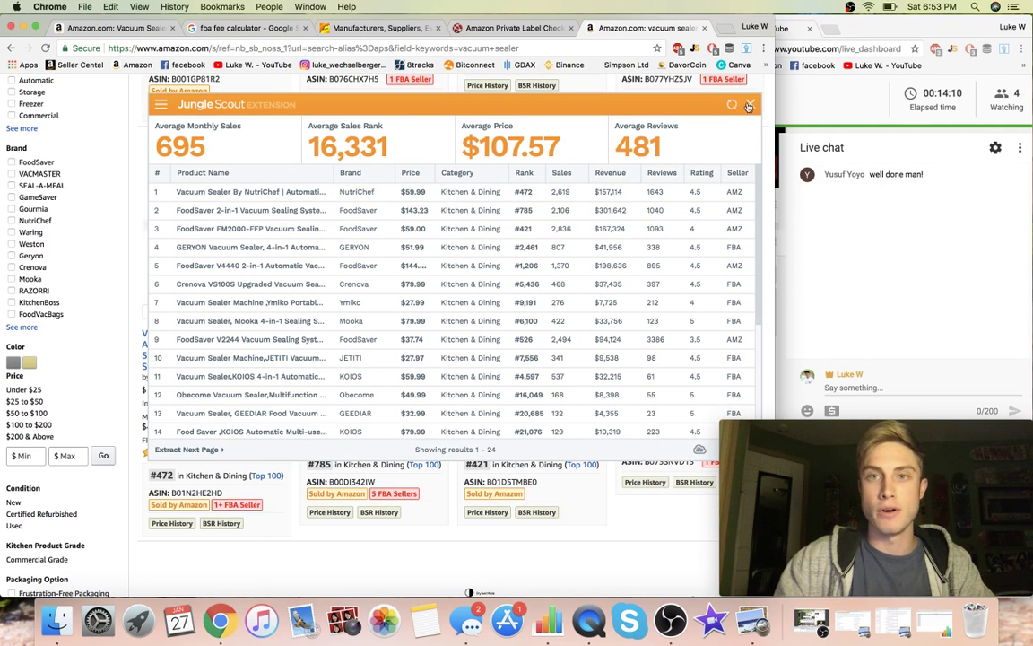
# Close the Jungle Scout overview and open the NutriChef vacuum sealer's listing from the search results
pyautogui.click(675, 97)
pyautogui.scroll(-1, 354, 418)
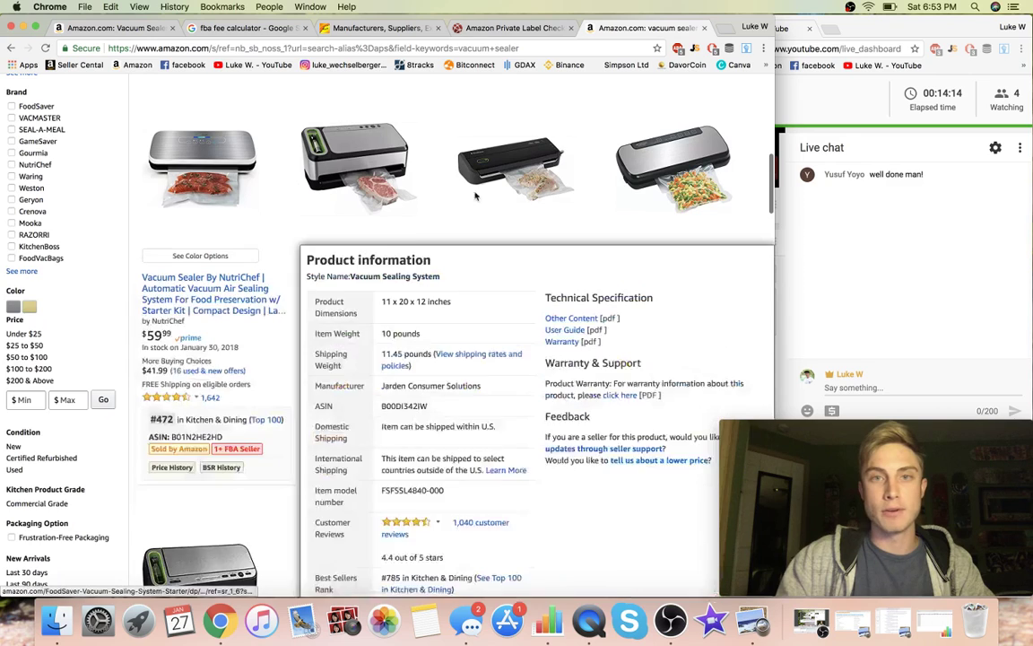
pyautogui.moveTo(642, 189)
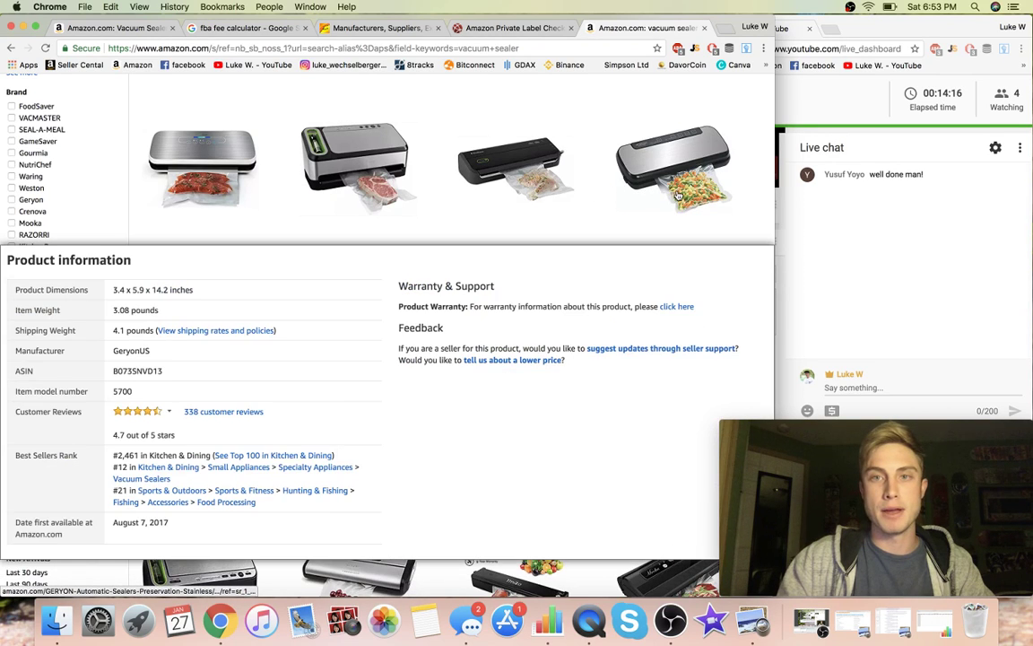
pyautogui.click(203, 166)
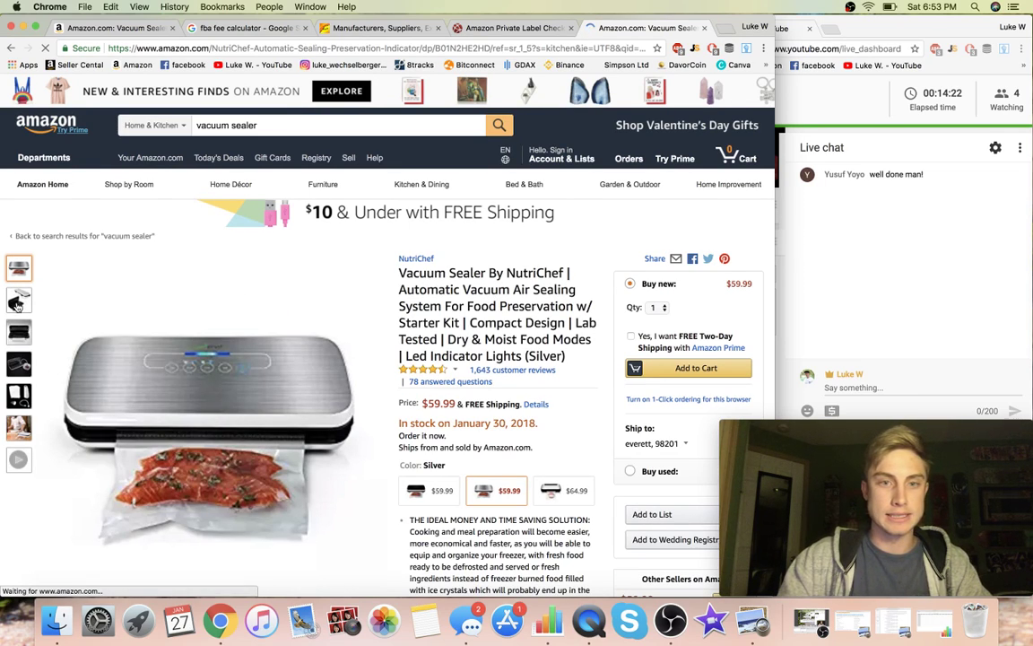
# Look through the NutriChef vacuum sealer's product photos, from the open lid view to the video preview
pyautogui.moveTo(18, 304)
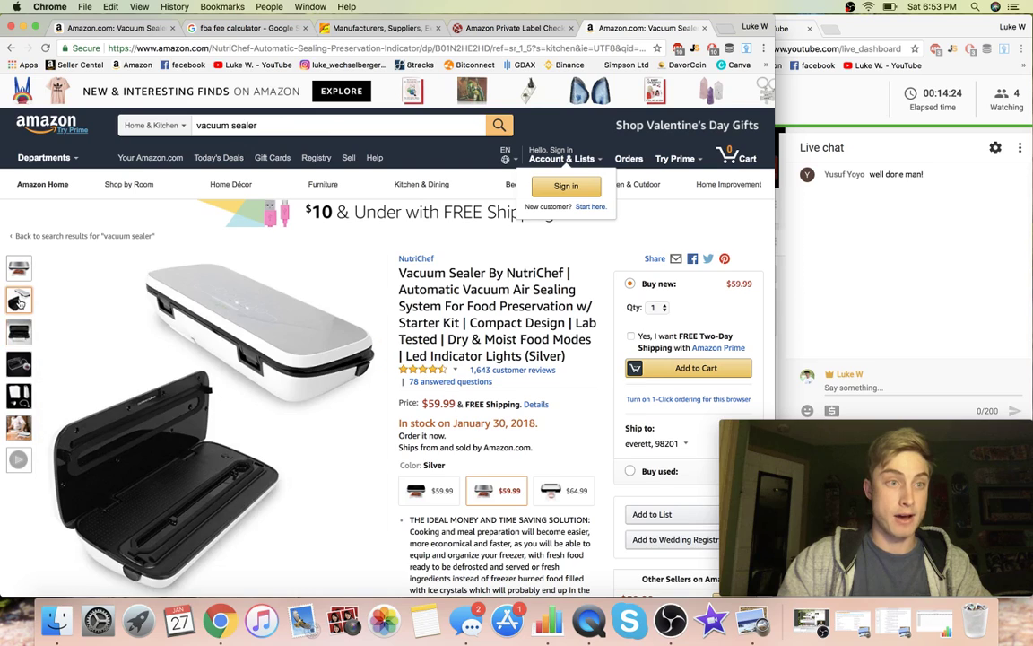
pyautogui.moveTo(20, 332)
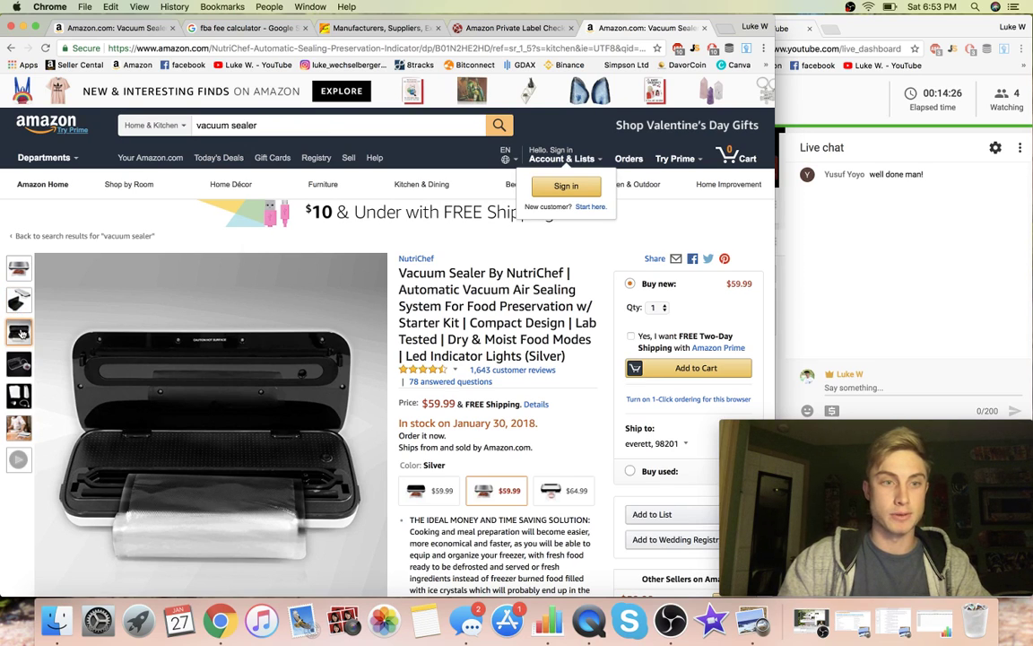
pyautogui.moveTo(20, 363)
pyautogui.moveTo(21, 393)
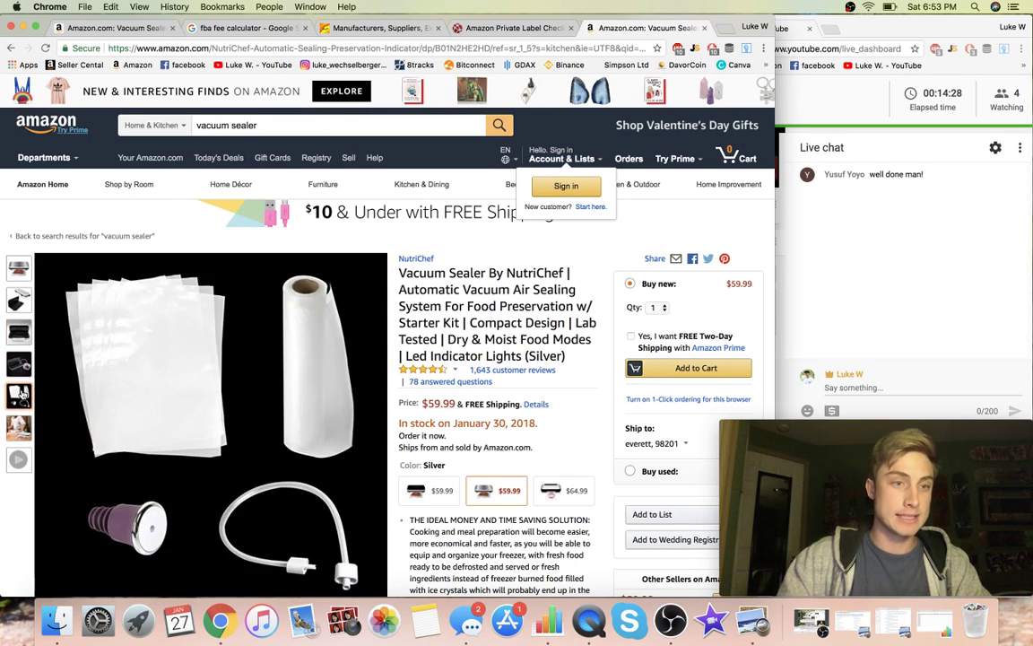
pyautogui.moveTo(20, 430)
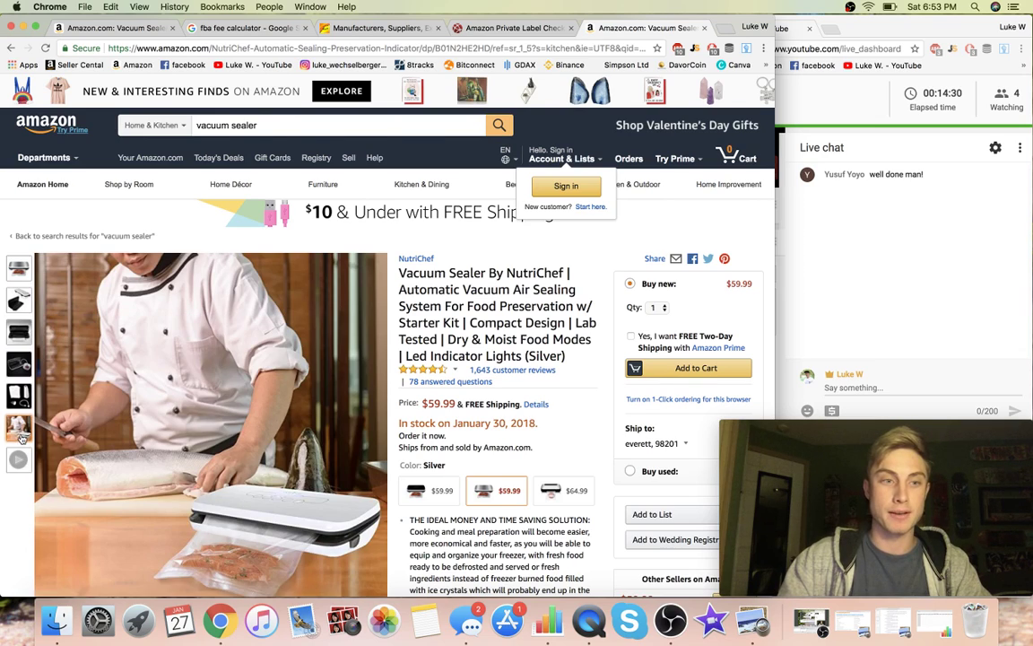
pyautogui.moveTo(19, 458)
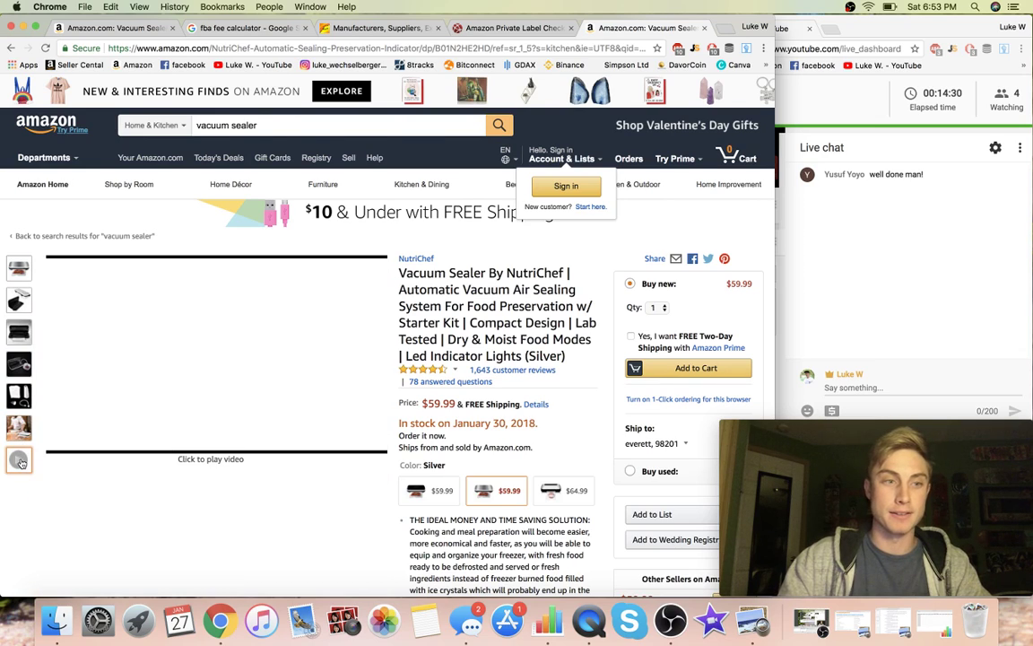
# Play the NutriChef product video, skip ahead to about 0:30 and pause it
pyautogui.click(214, 345)
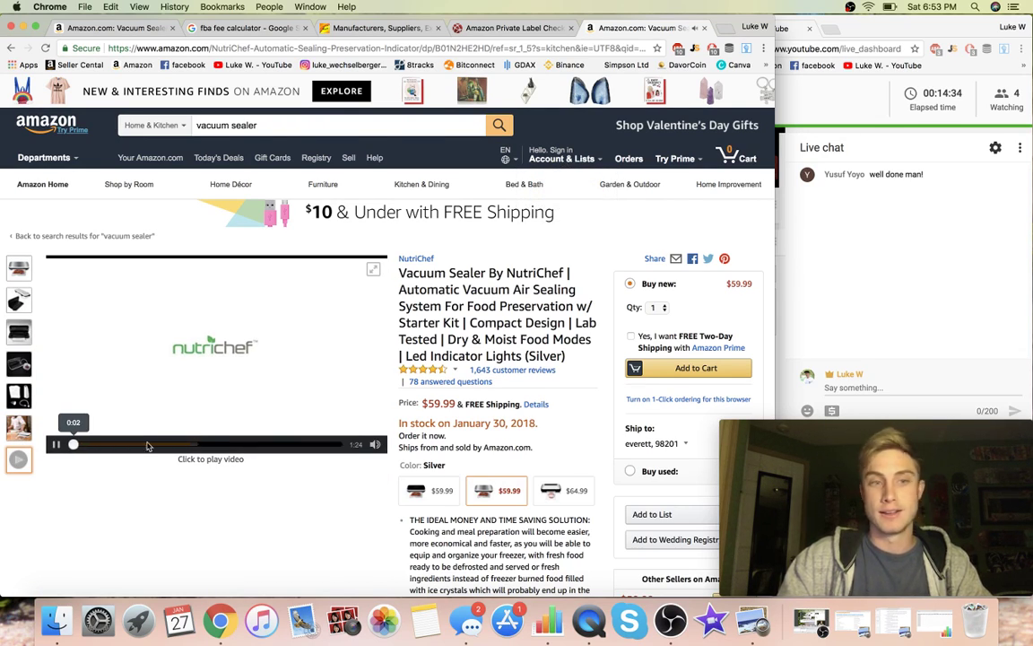
pyautogui.click(165, 446)
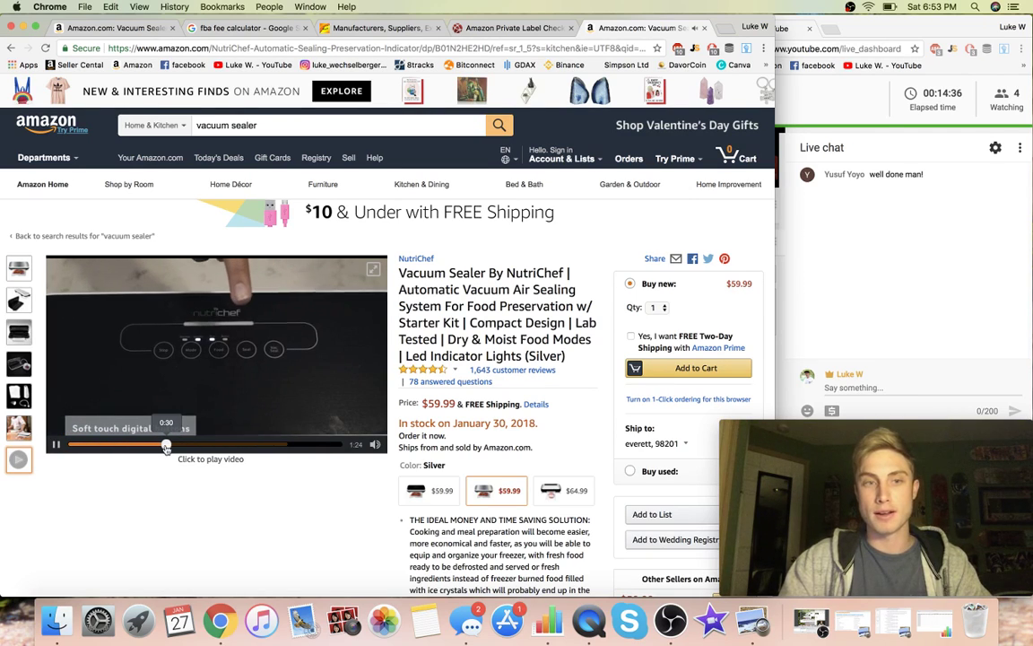
pyautogui.click(55, 445)
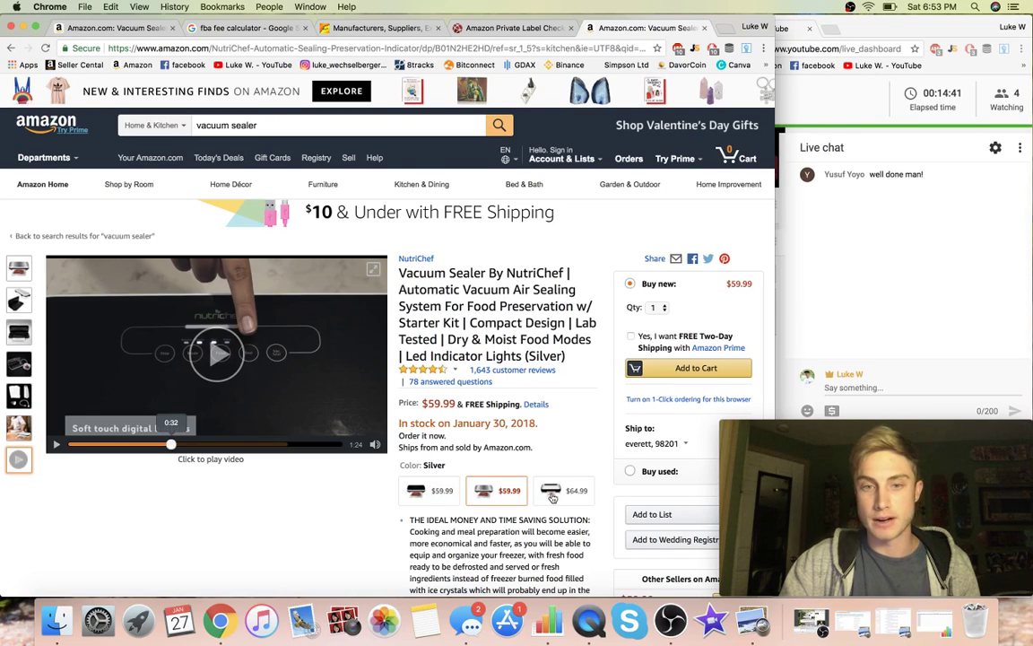
# Return to the vacuum sealer search results and look over the competing models' prices, ranks and reviews
pyautogui.press('super+Left')
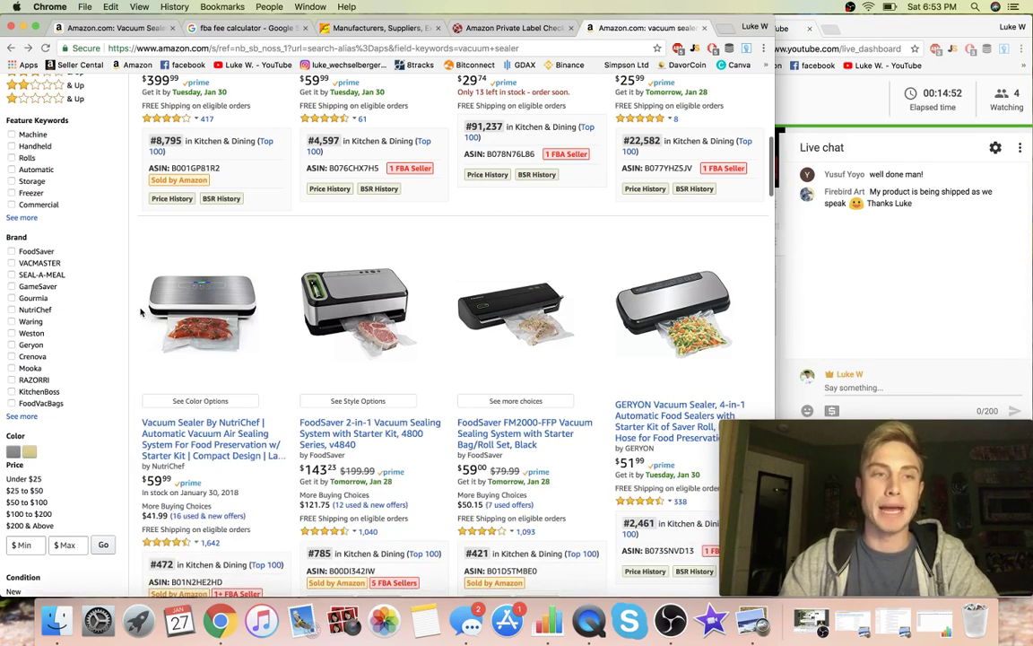
pyautogui.scroll(-10, 126, 330)
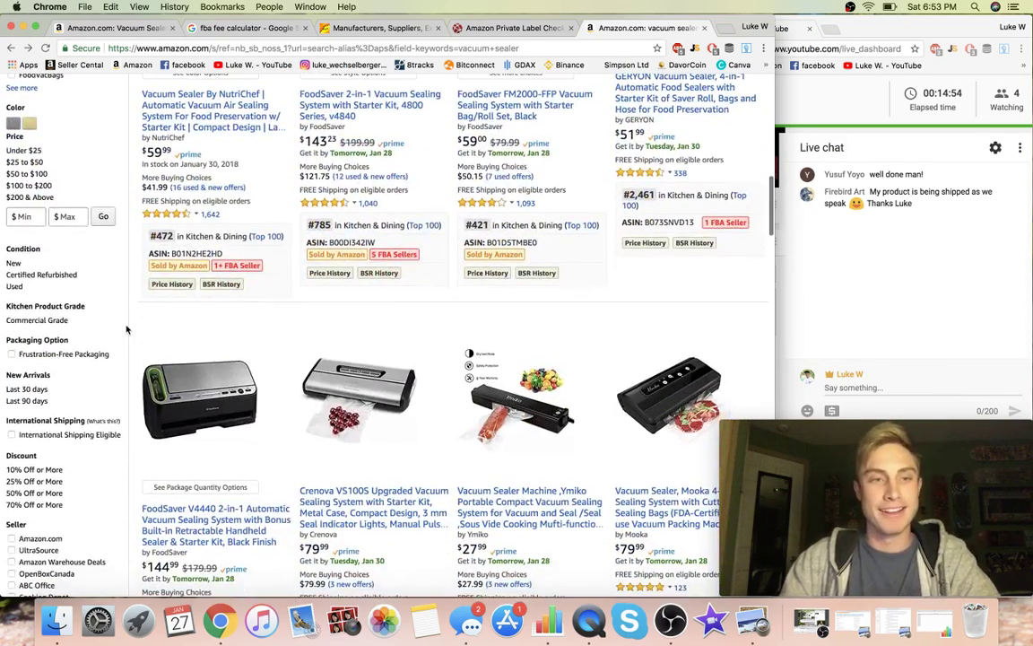
pyautogui.scroll(-2, 126, 330)
pyautogui.scroll(8, 126, 330)
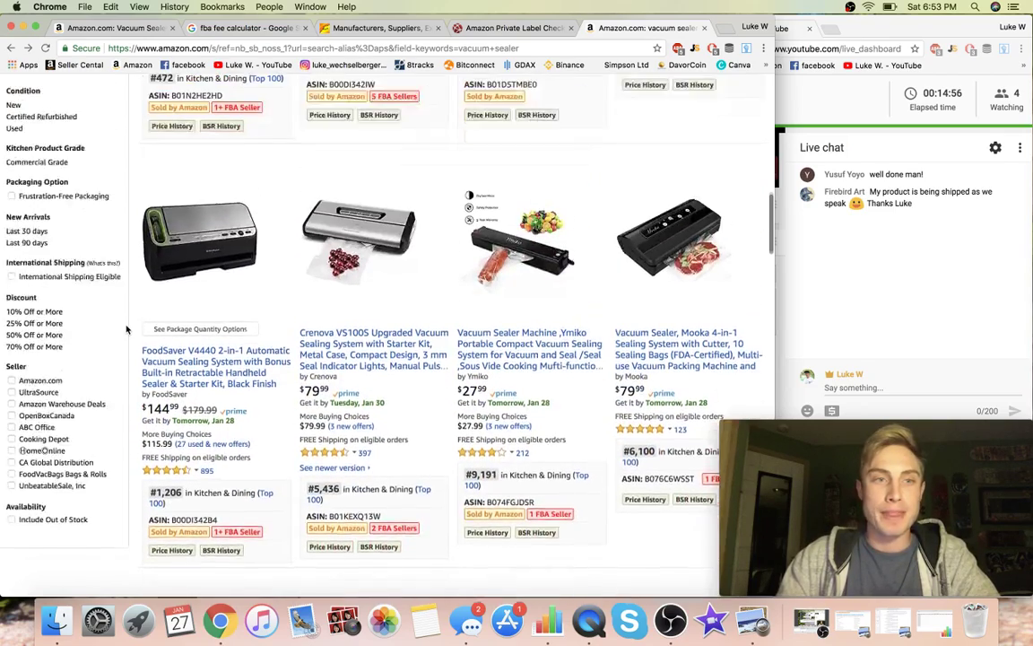
# Switch to Alibaba and search its products for "vacuum sealer"
pyautogui.click(332, 28)
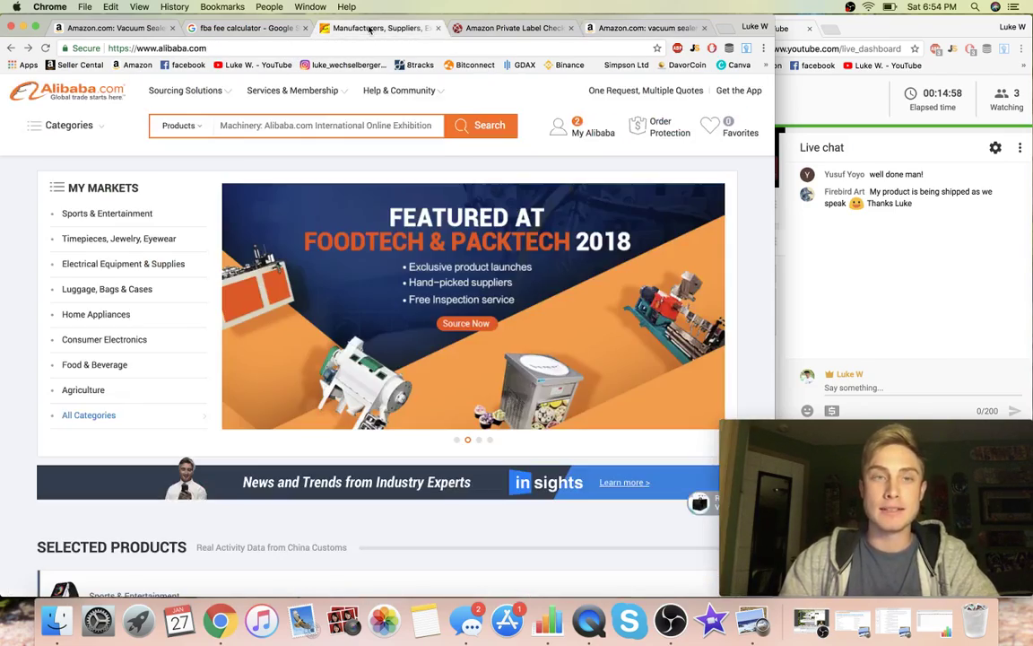
pyautogui.click(228, 125)
pyautogui.write('vacyuum')
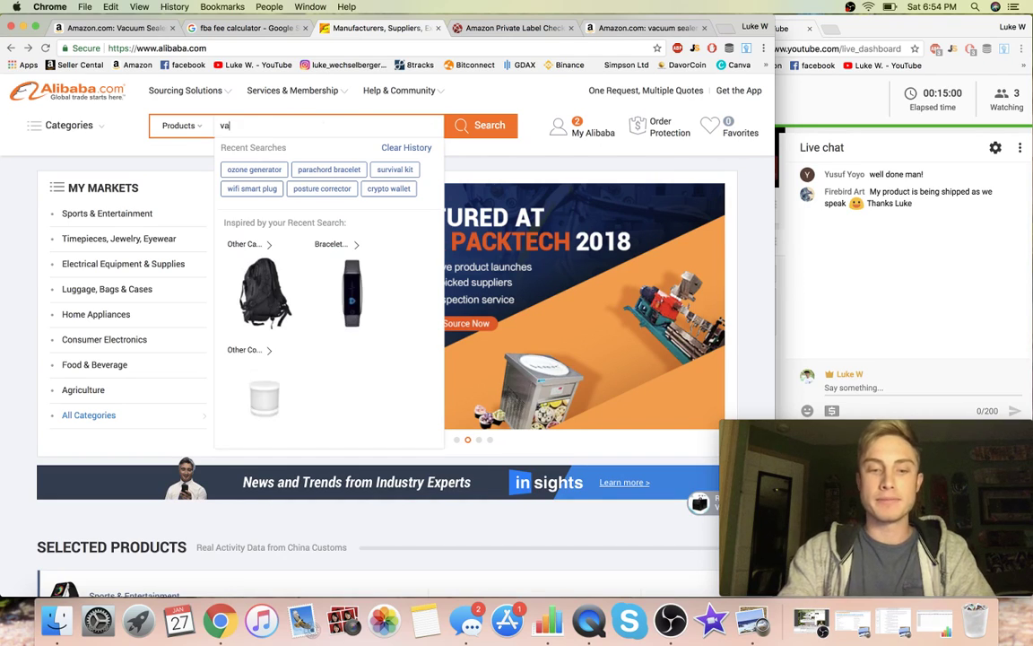
pyautogui.press('BackSpace')
pyautogui.press('BackSpace')
pyautogui.press('BackSpace')
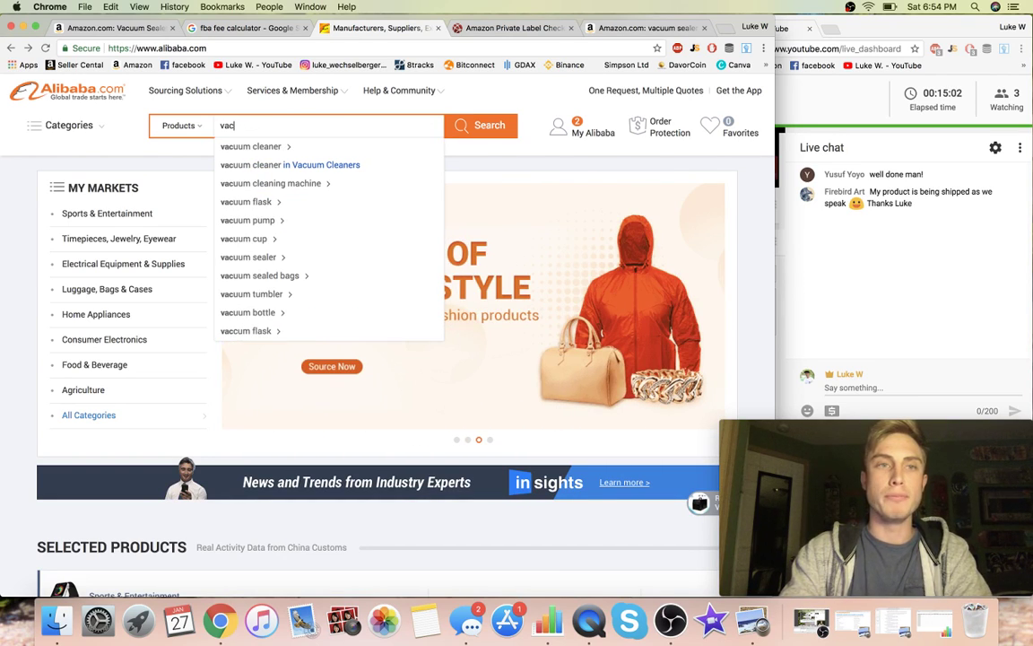
pyautogui.write('uum sealer')
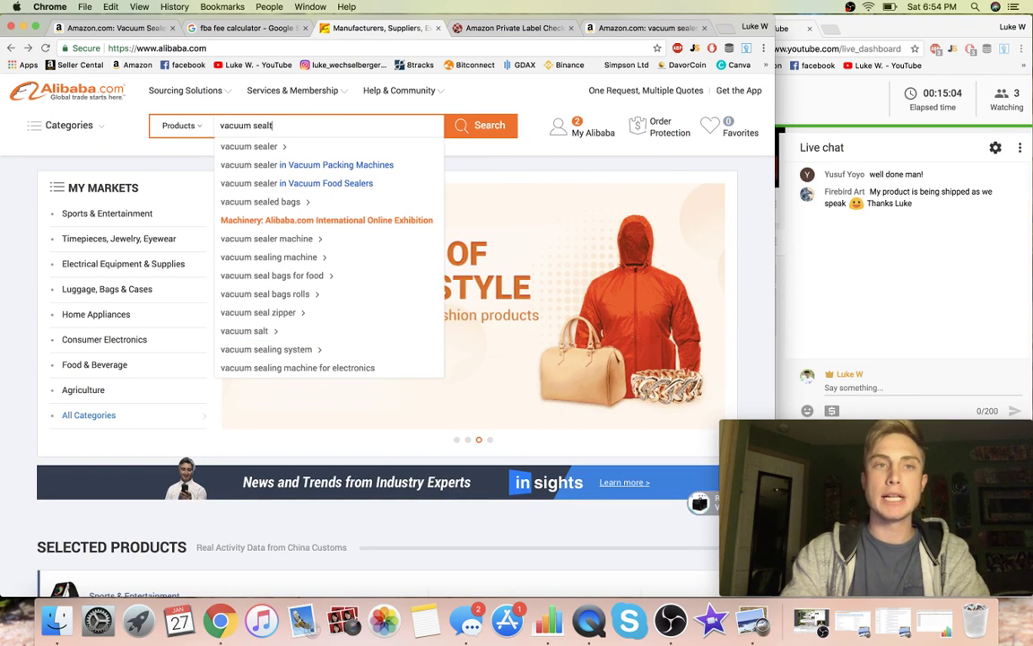
pyautogui.press('Return')
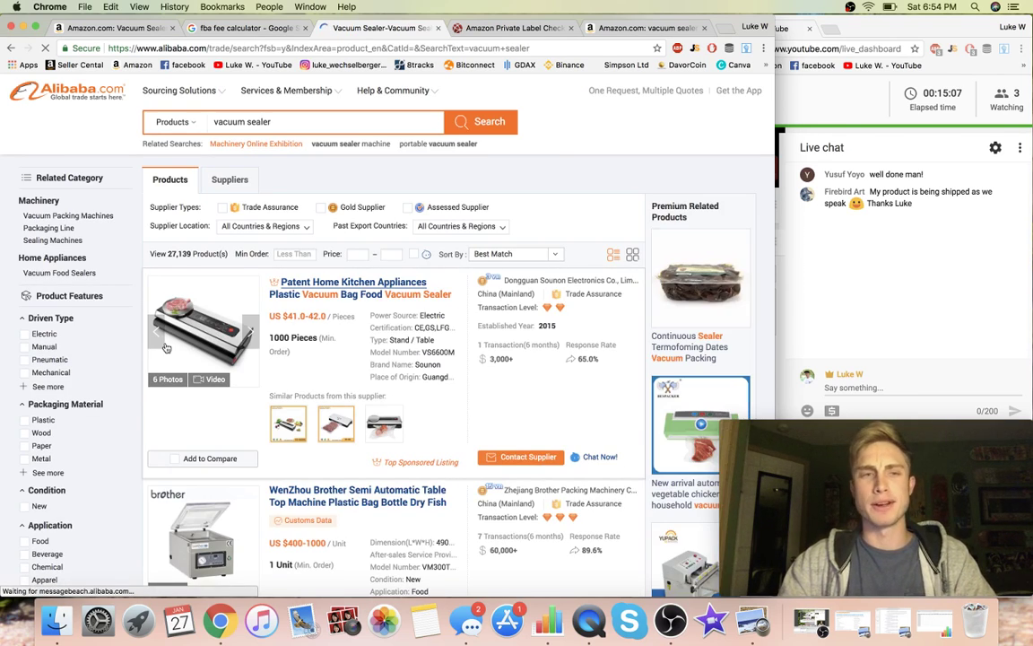
# Examine the prices and minimum orders of Alibaba's vacuum sealers and compare the models with the NutriChef listing on Amazon
pyautogui.scroll(-8, 415, 375)
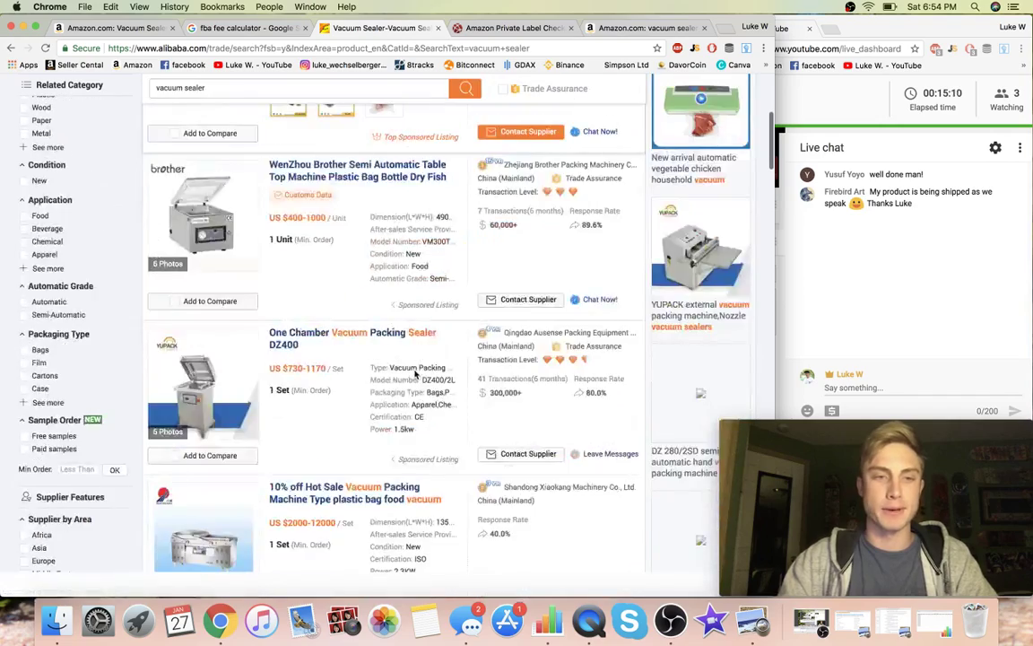
pyautogui.scroll(-4, 415, 374)
pyautogui.scroll(5, 415, 372)
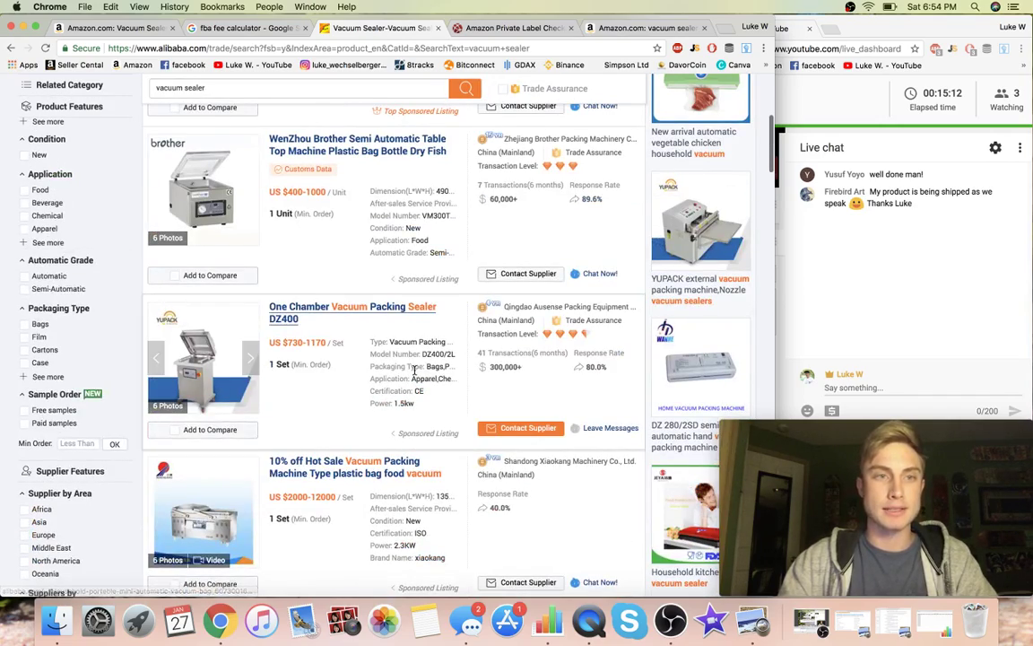
pyautogui.scroll(4, 415, 370)
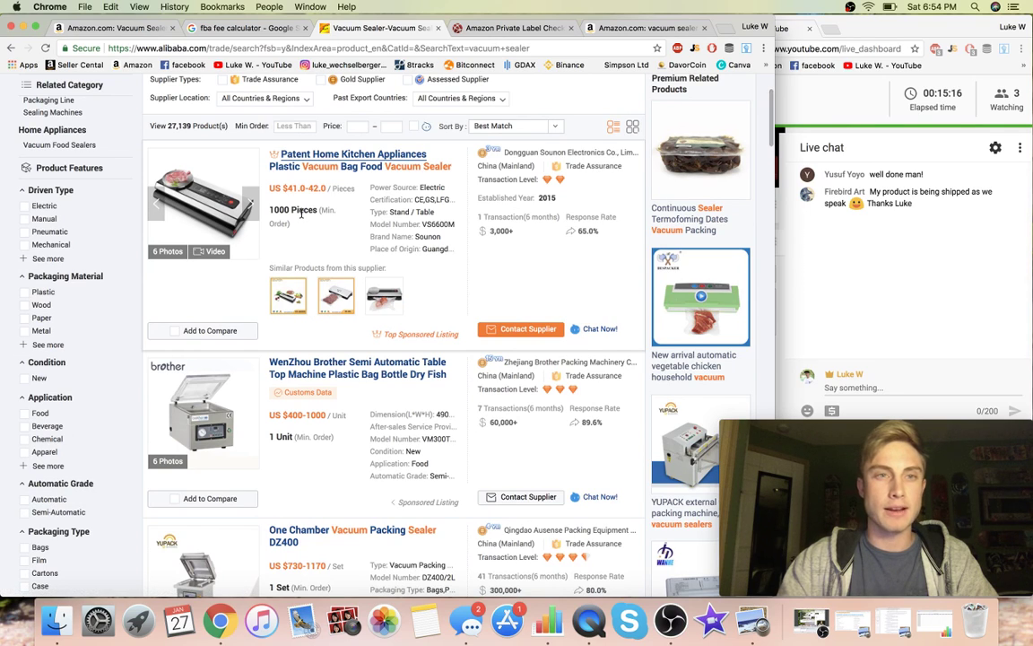
pyautogui.click(126, 29)
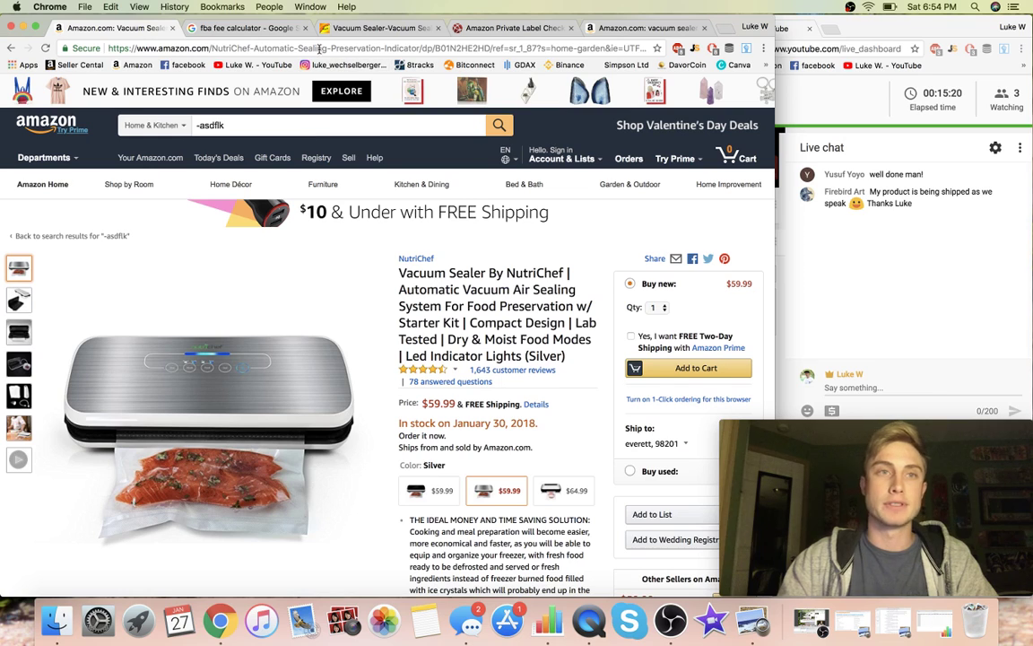
pyautogui.click(391, 30)
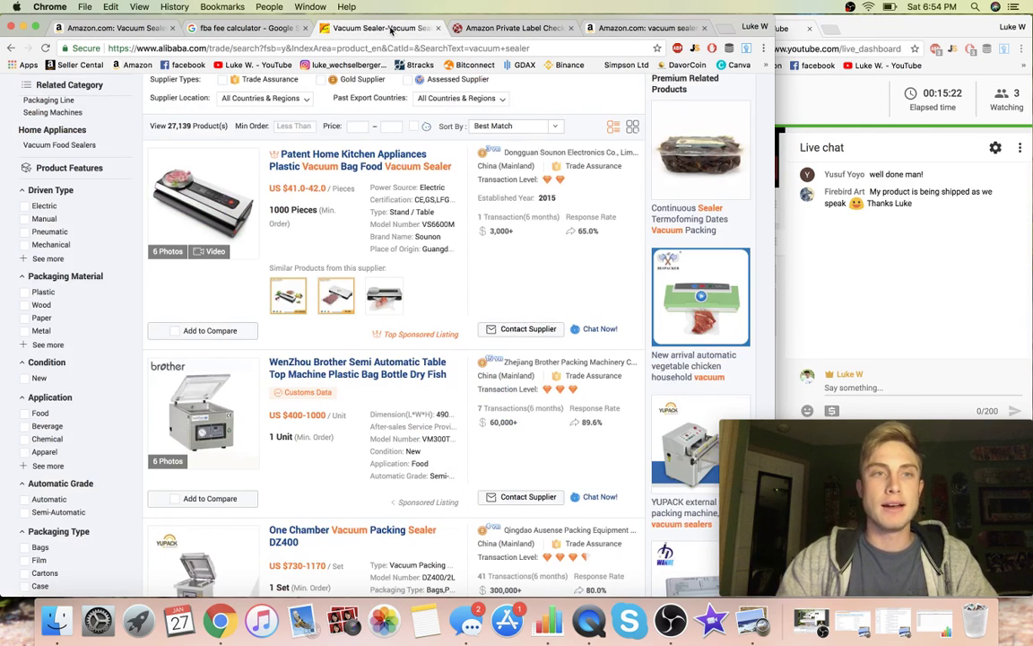
pyautogui.scroll(-5, 492, 322)
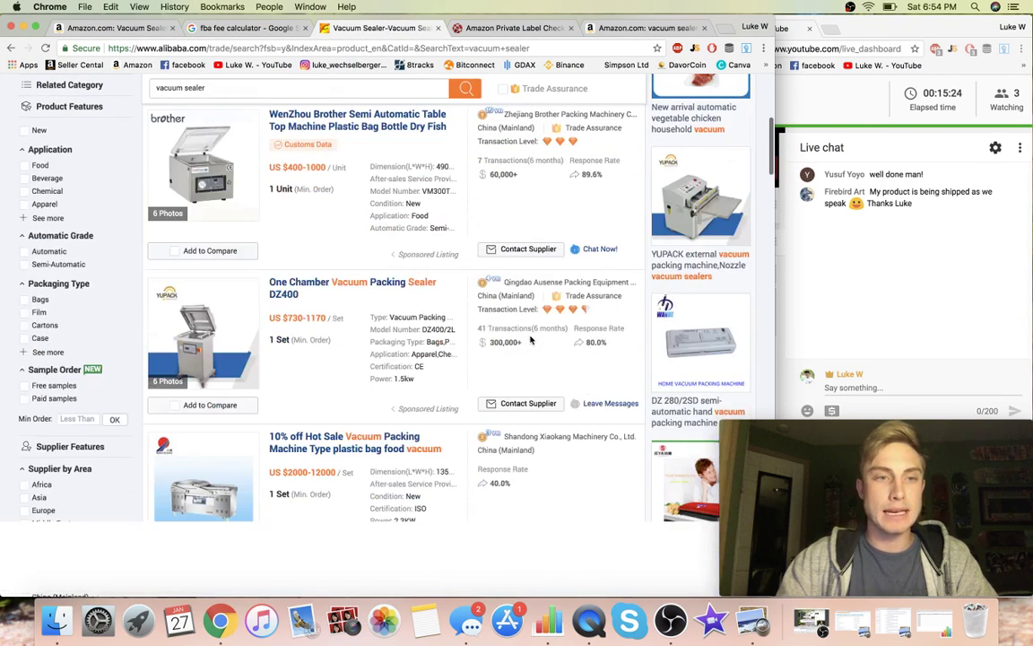
pyautogui.scroll(4, 422, 238)
pyautogui.scroll(2, 422, 238)
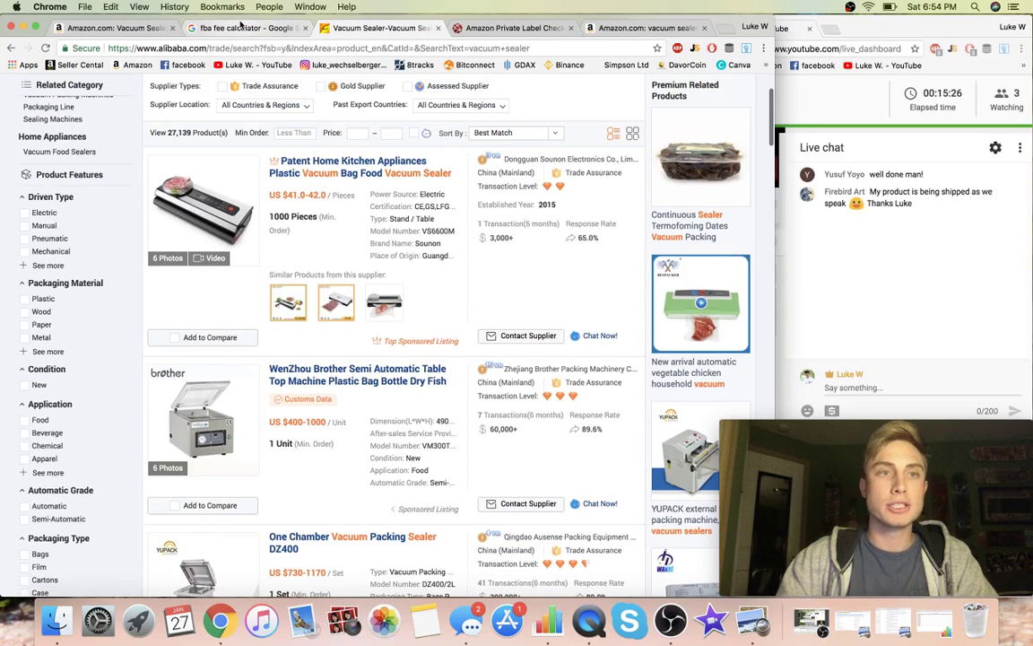
# Return to the NutriChef vacuum sealer listing on Amazon and copy its ASIN from the product information
pyautogui.click(117, 28)
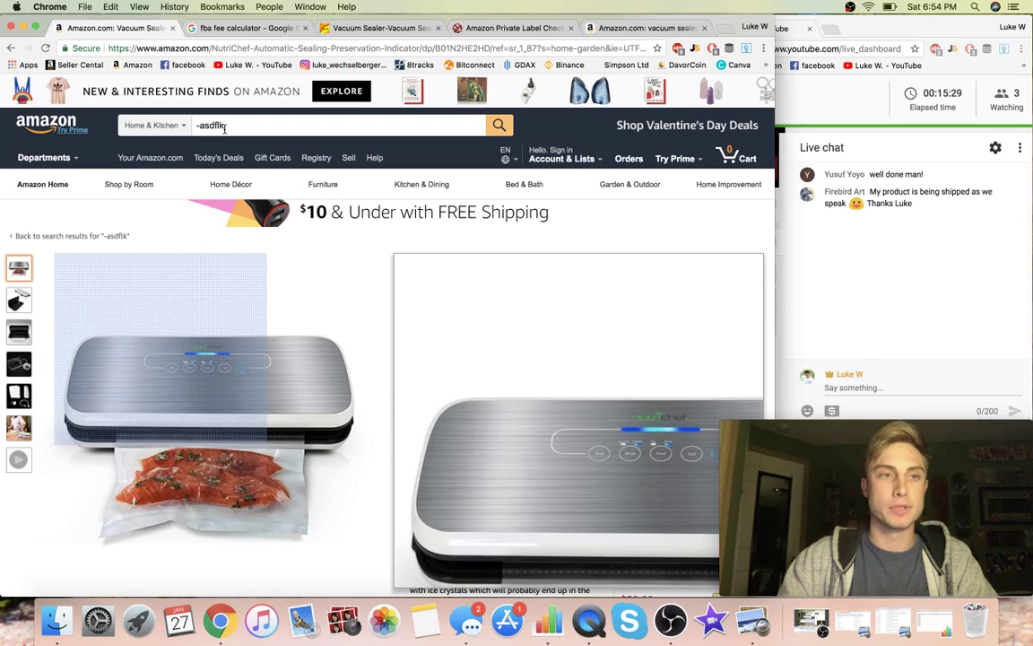
pyautogui.moveTo(281, 448)
pyautogui.scroll(-15, 459, 460)
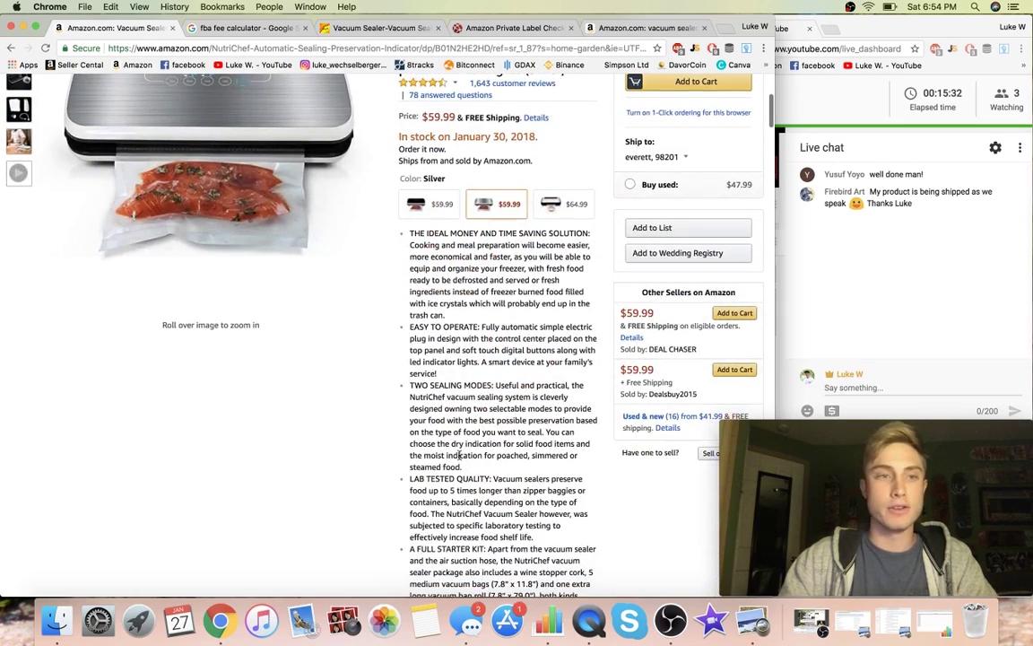
pyautogui.scroll(-4, 459, 460)
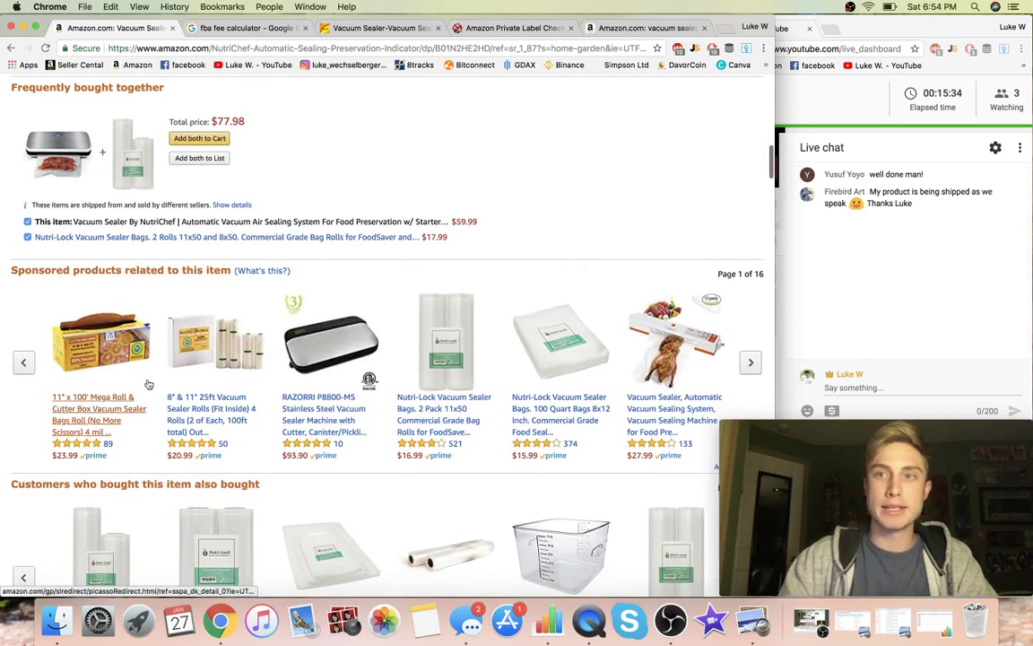
pyautogui.scroll(-10, 61, 458)
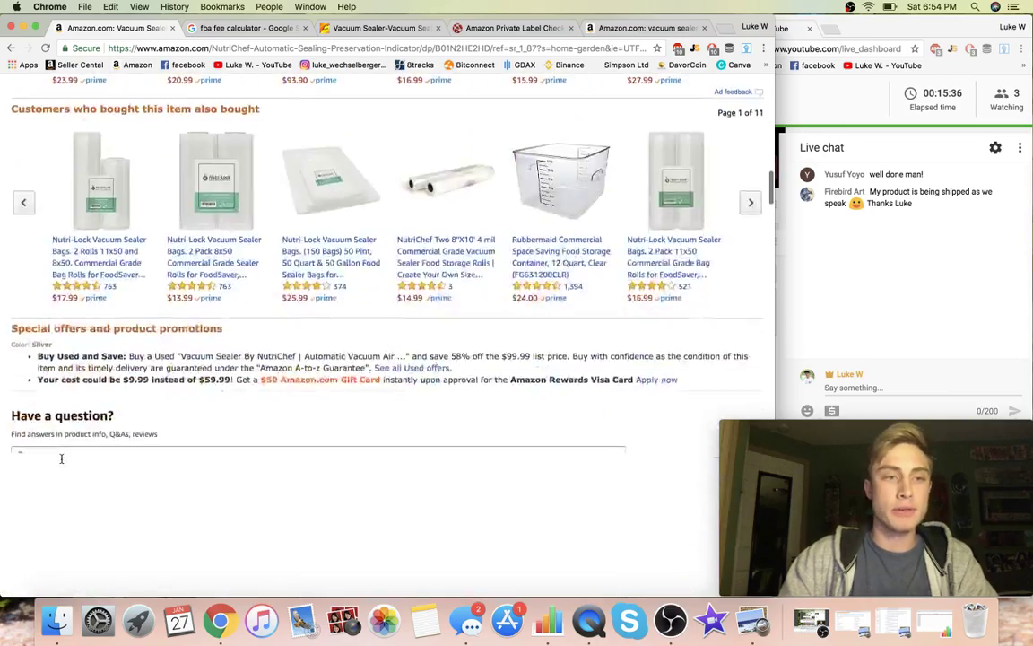
pyautogui.scroll(-10, 62, 463)
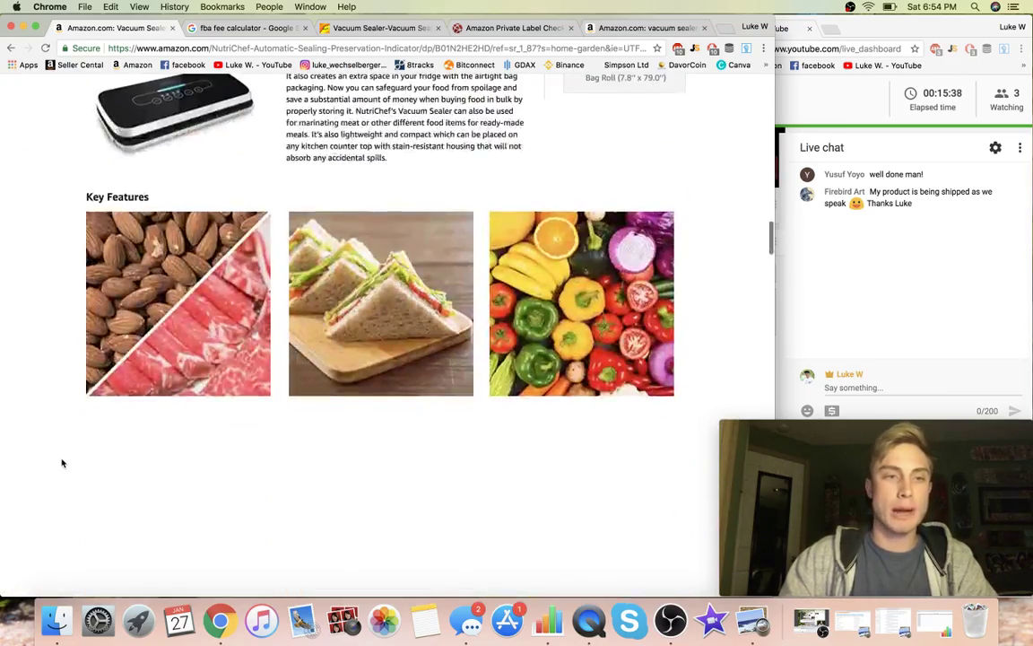
pyautogui.scroll(-8, 61, 462)
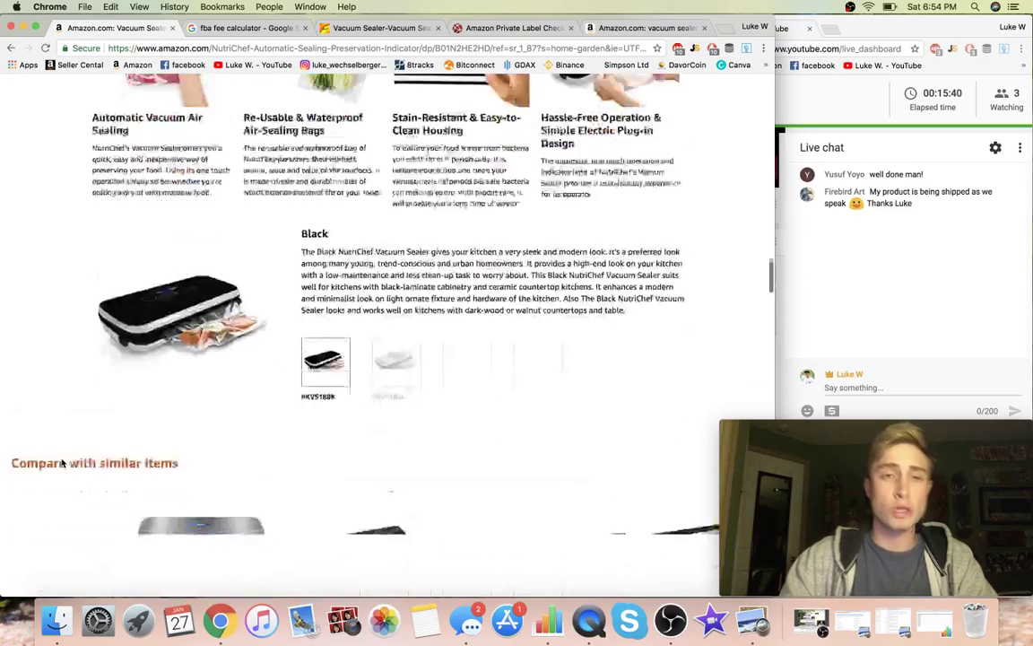
pyautogui.scroll(-8, 62, 463)
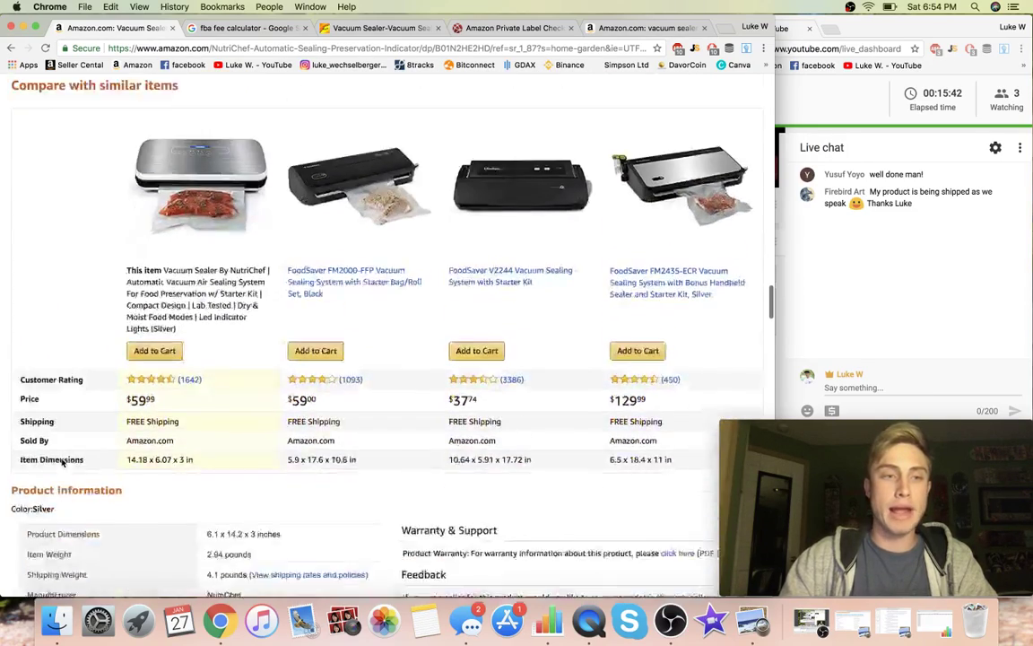
pyautogui.scroll(-3, 61, 463)
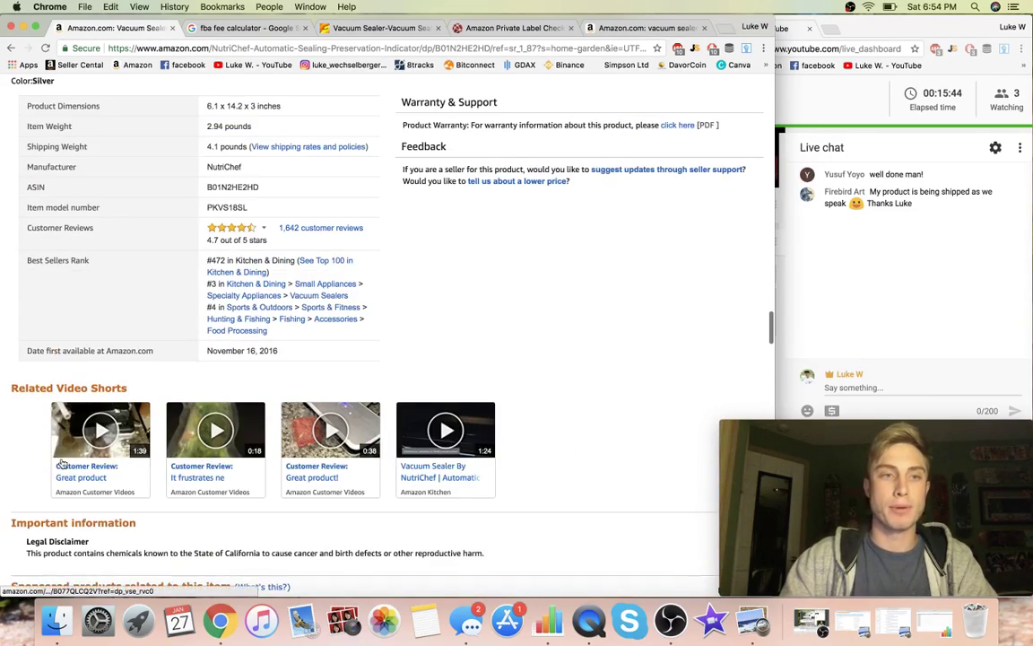
pyautogui.doubleClick(229, 197)
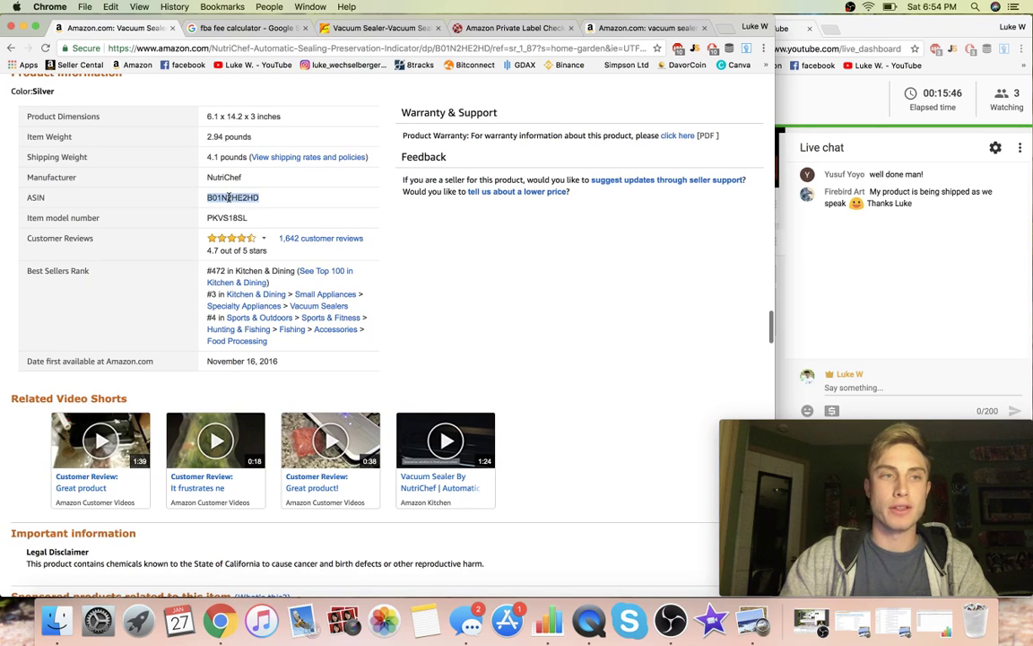
pyautogui.rightClick(228, 197)
pyautogui.click(247, 219)
# Open Amazon's FBA Revenue Calculator from the Google results for "fba fee calculator"
pyautogui.click(378, 24)
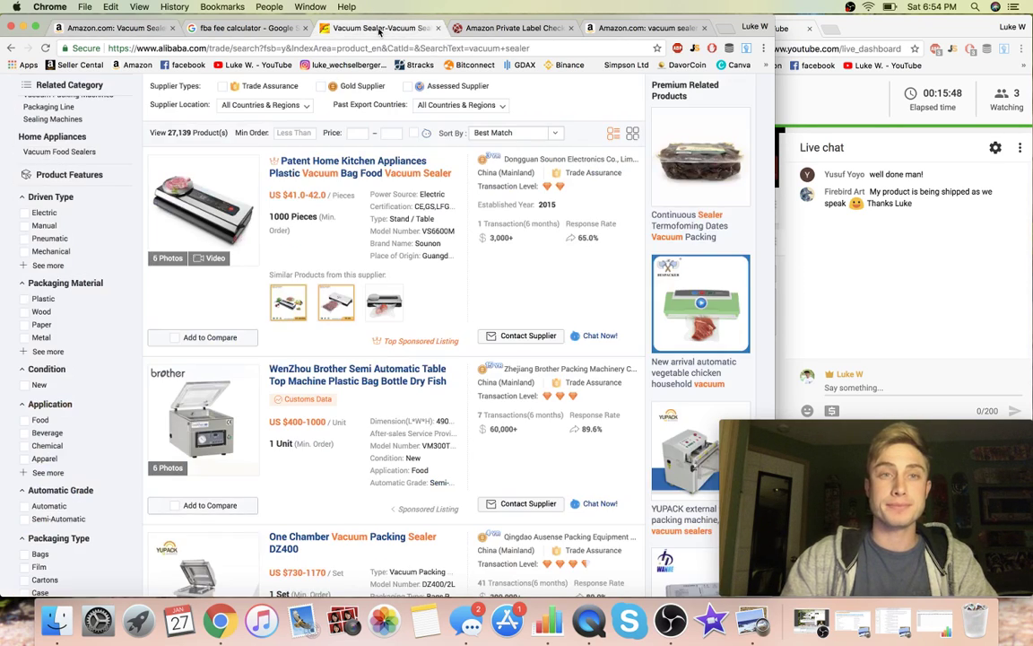
pyautogui.click(233, 29)
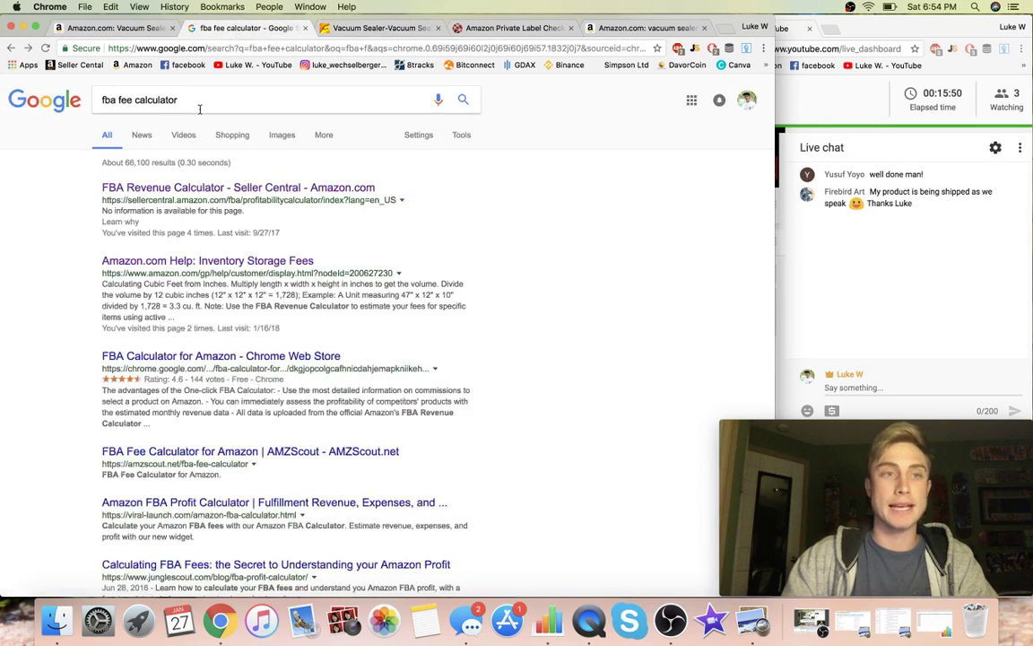
pyautogui.click(150, 188)
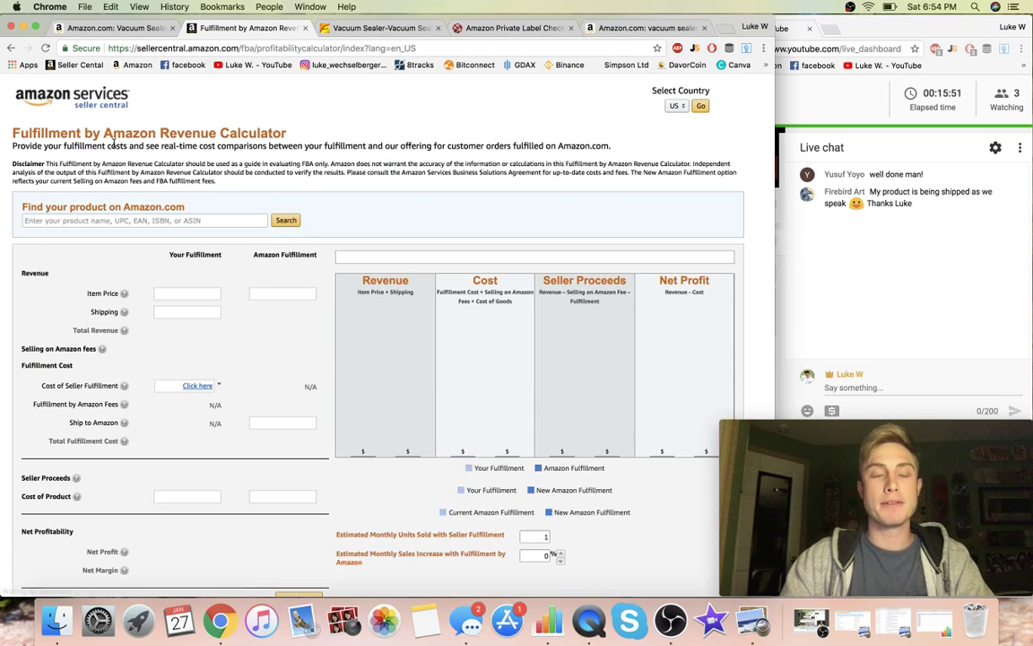
# Search the calculator for the copied ASIN B01N2HE2HD and select the AQV Kitchen Vacuum Sealer Machine
pyautogui.click(132, 224)
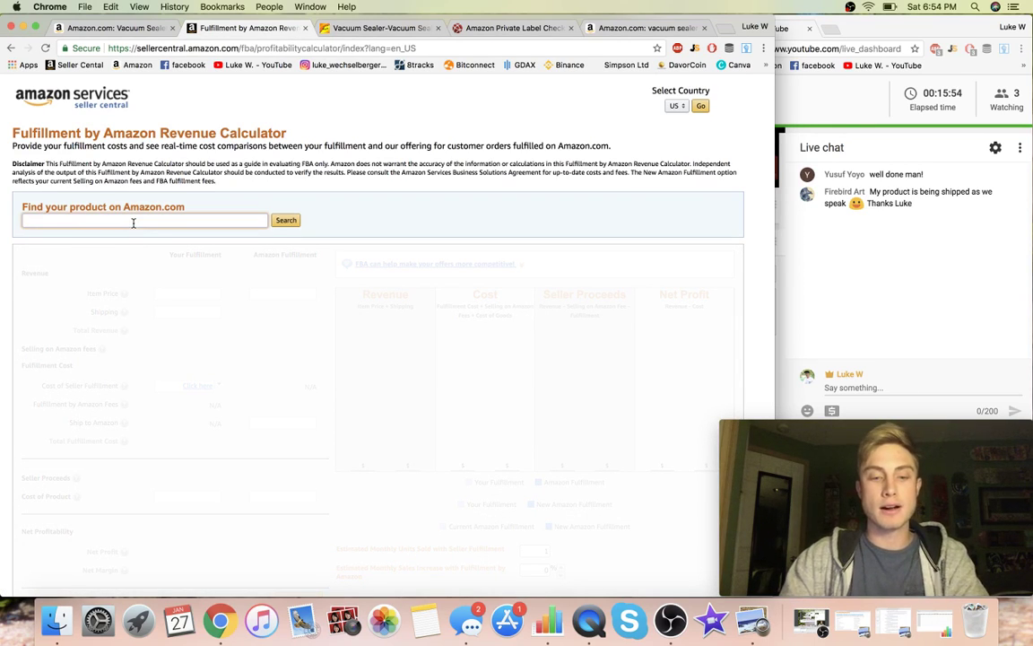
pyautogui.press('super+v')
pyautogui.click(283, 220)
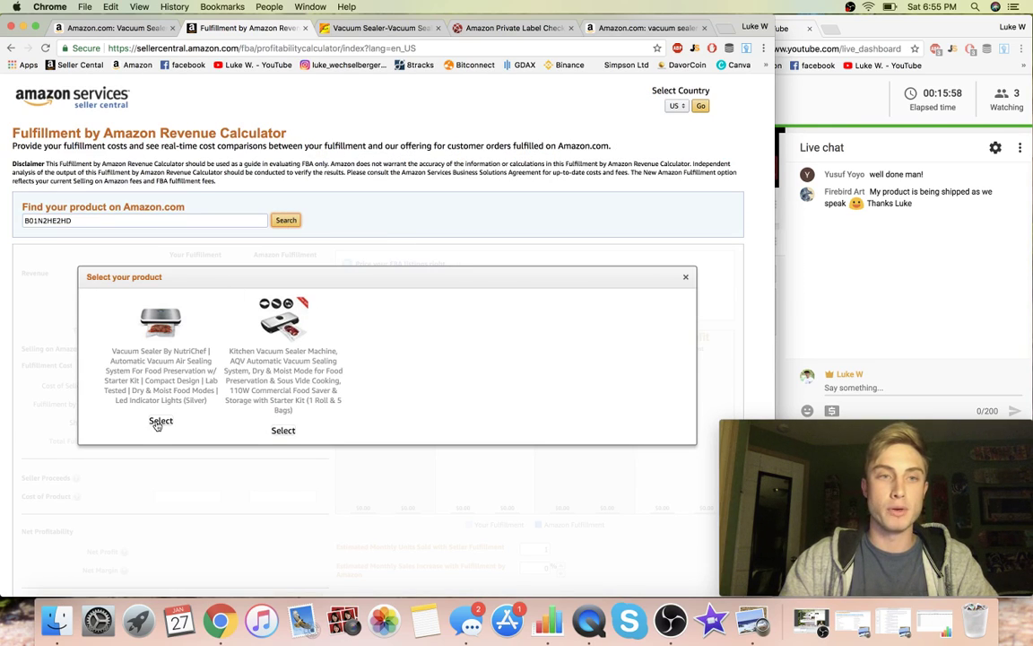
pyautogui.click(280, 433)
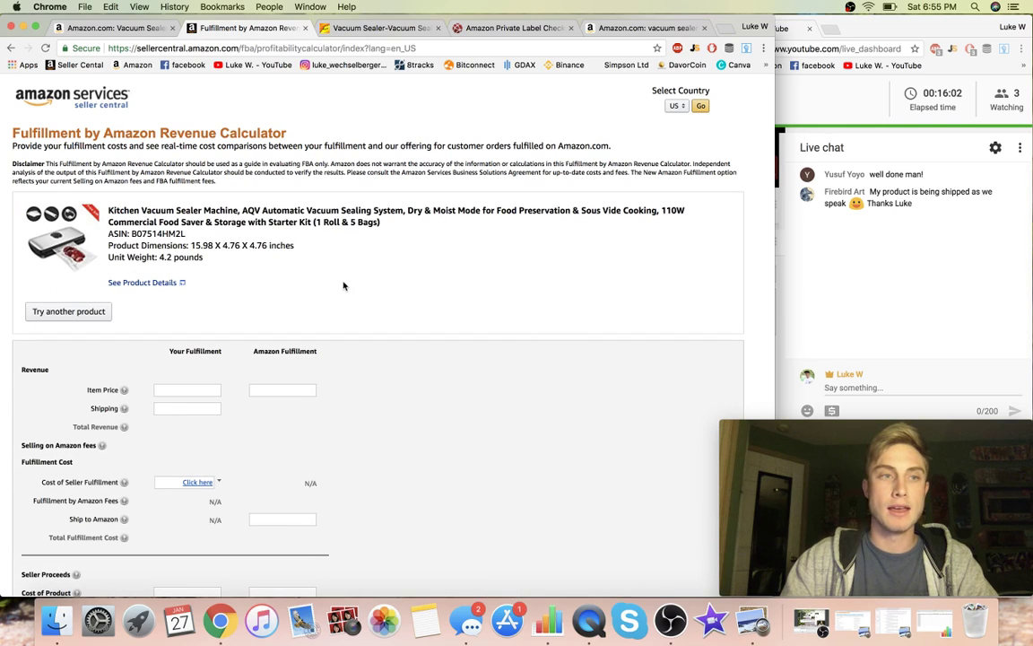
# Check Alibaba's supplier price and calculate the Amazon fulfillment profit with product cost 41, ship to Amazon 1 and item price 60
pyautogui.click(361, 31)
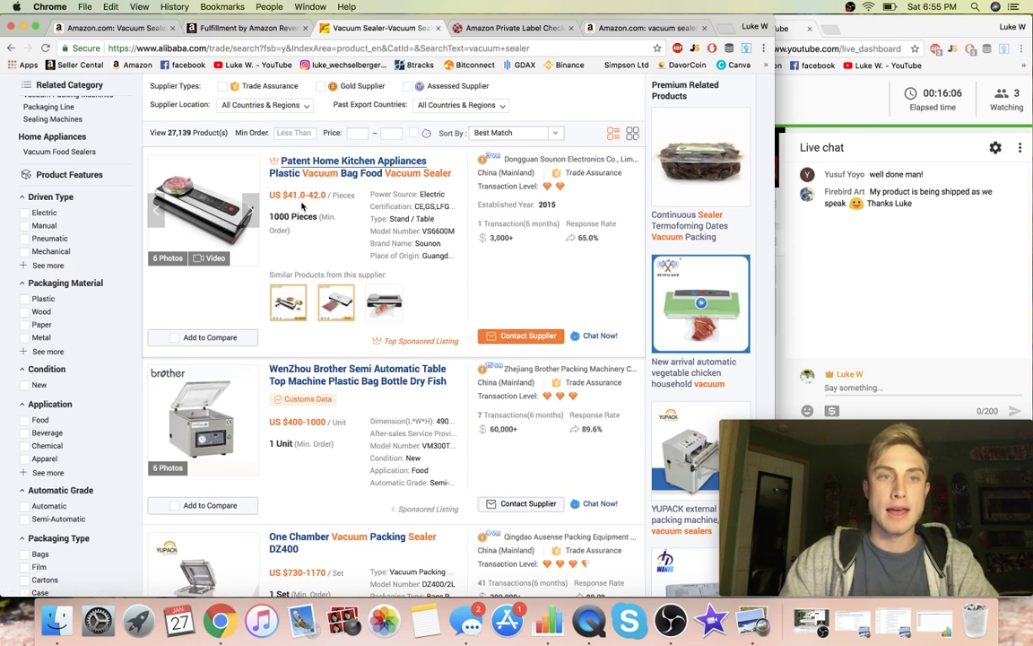
pyautogui.click(236, 29)
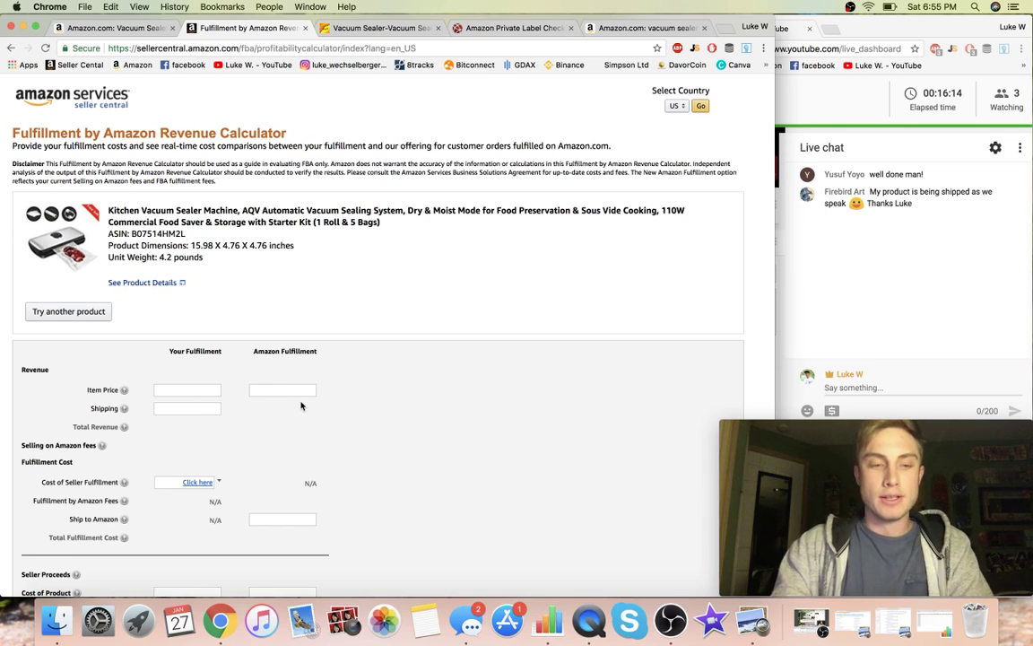
pyautogui.scroll(-2, 303, 408)
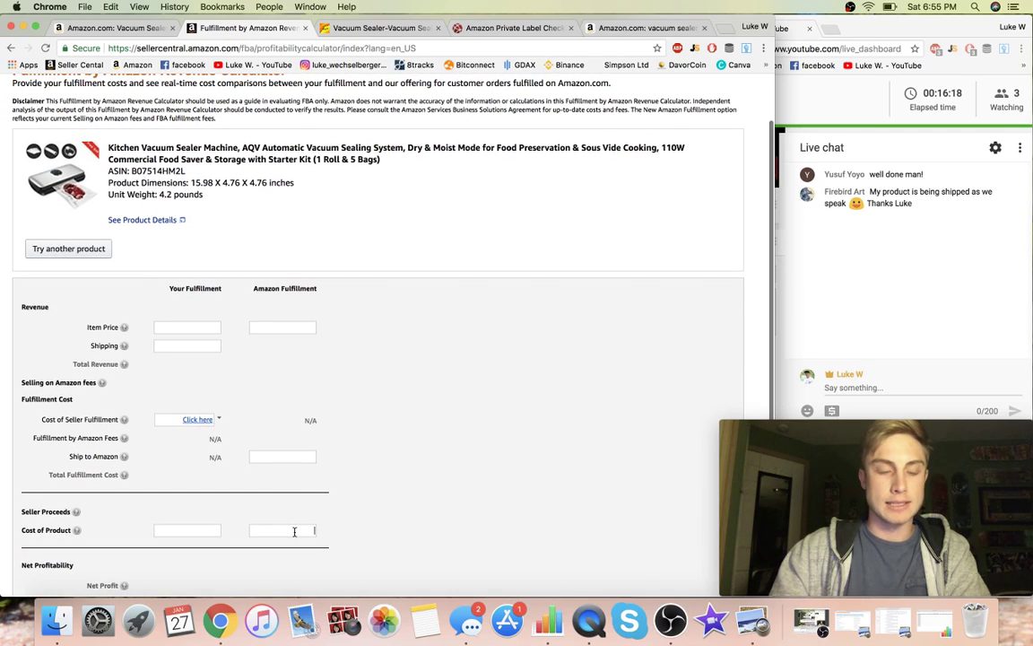
pyautogui.click(294, 532)
pyautogui.write('41')
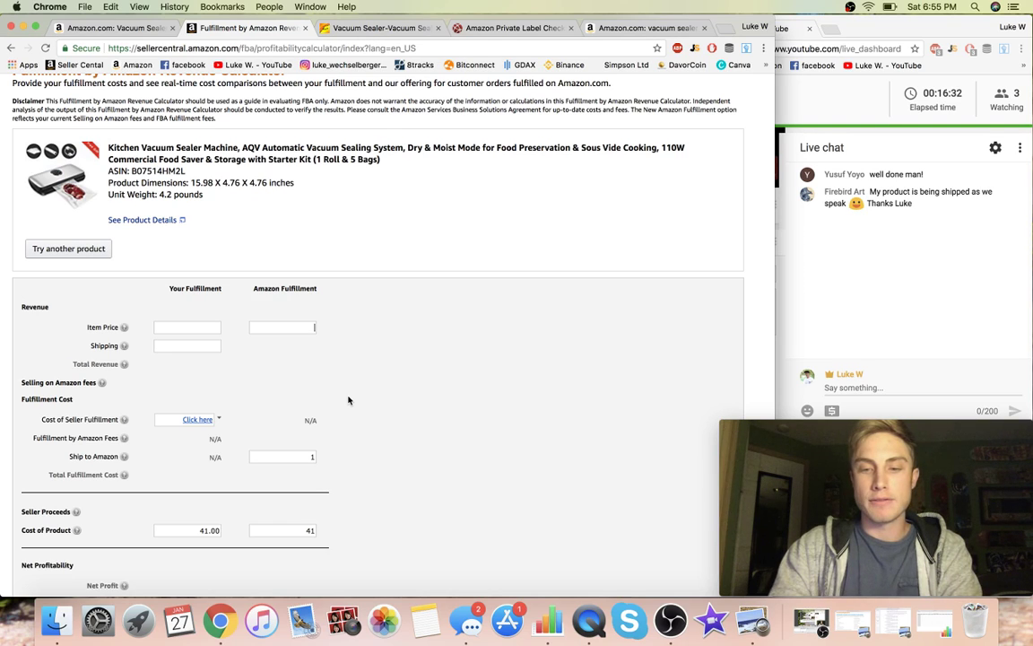
pyautogui.scroll(-3, 447, 513)
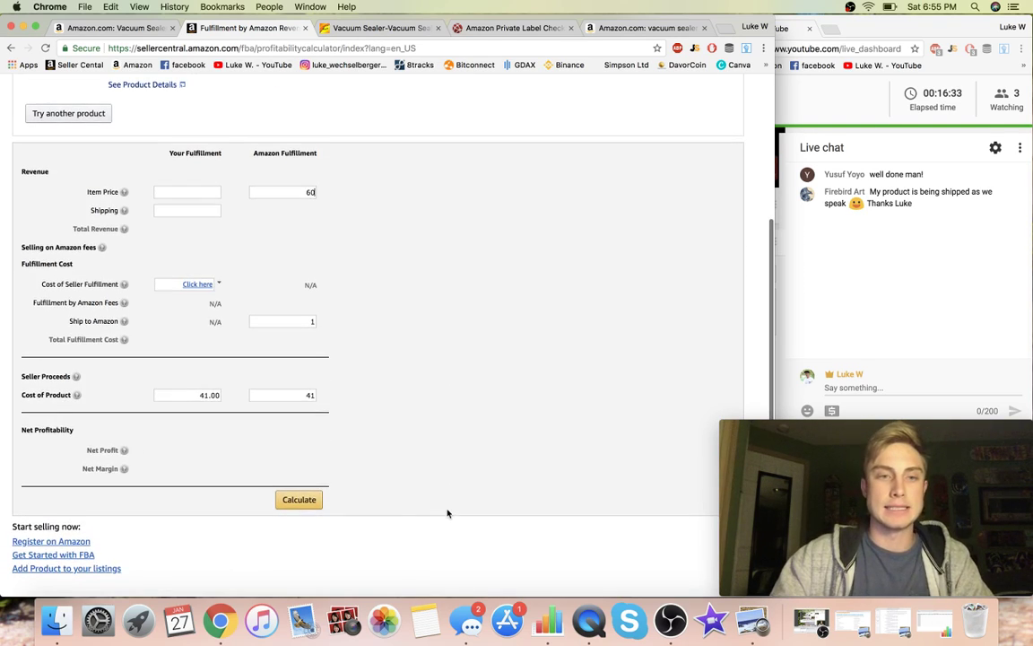
pyautogui.click(301, 500)
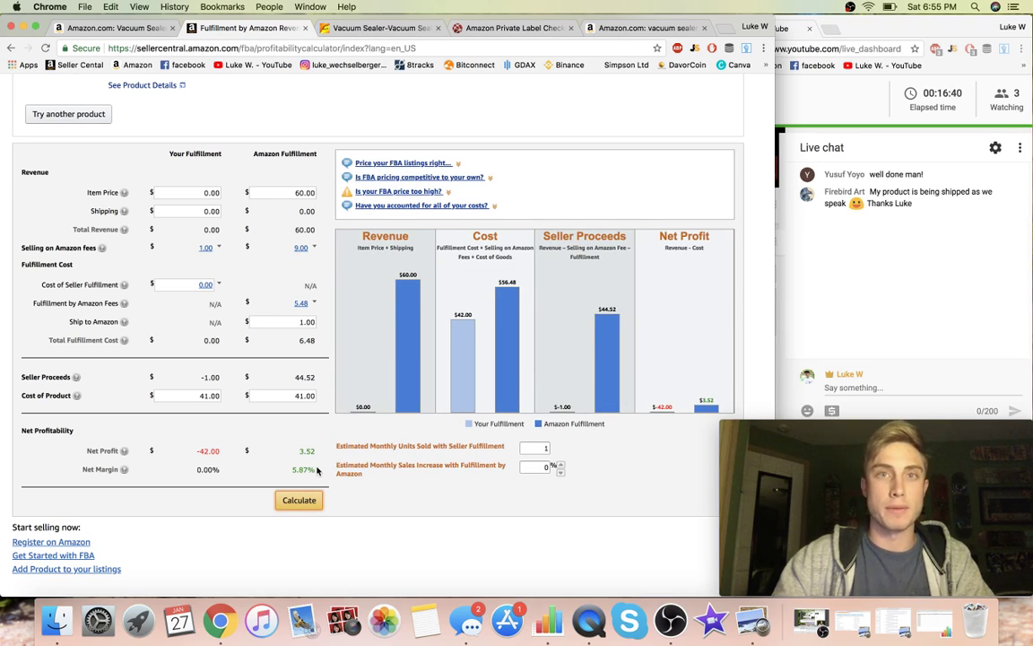
# Look over the prices and minimum orders of further vacuum sealers on Alibaba and review the calculated FBA profit again
pyautogui.click(395, 27)
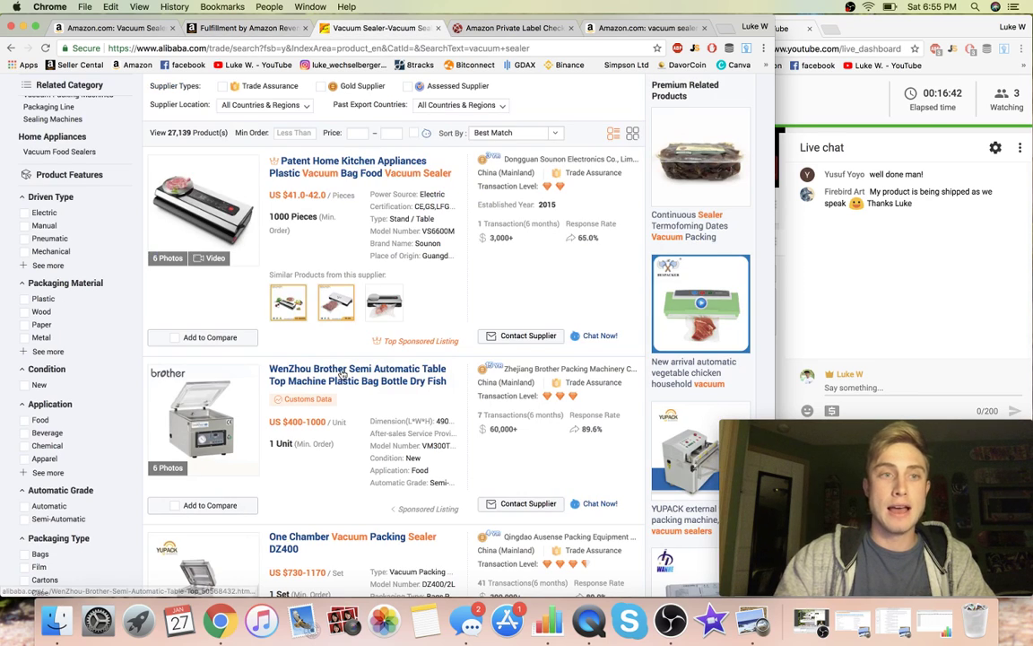
pyautogui.scroll(-5, 414, 260)
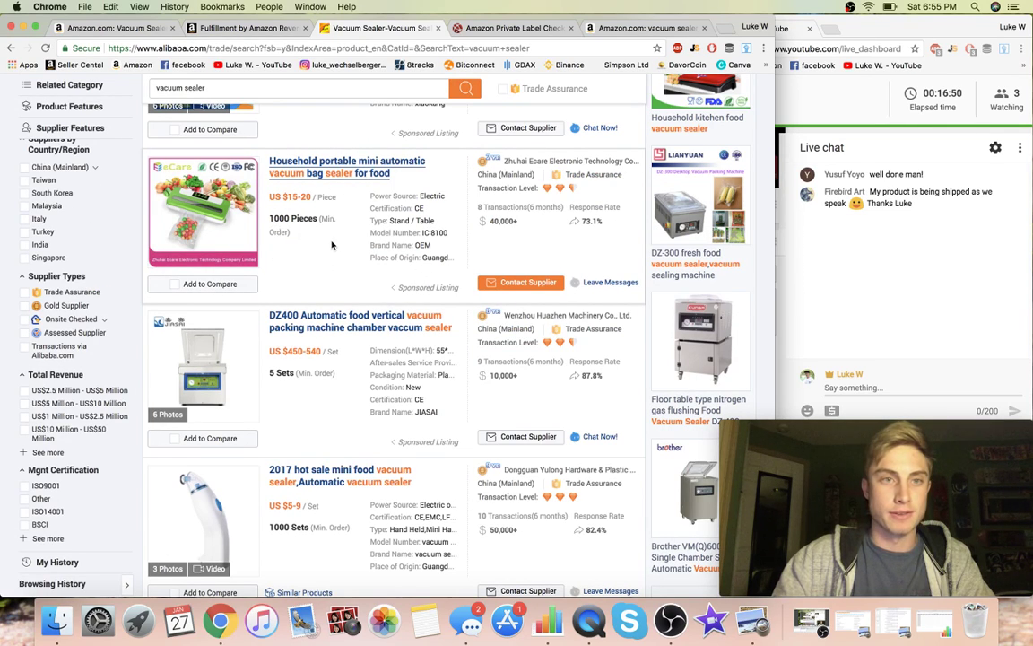
pyautogui.scroll(-15, 332, 244)
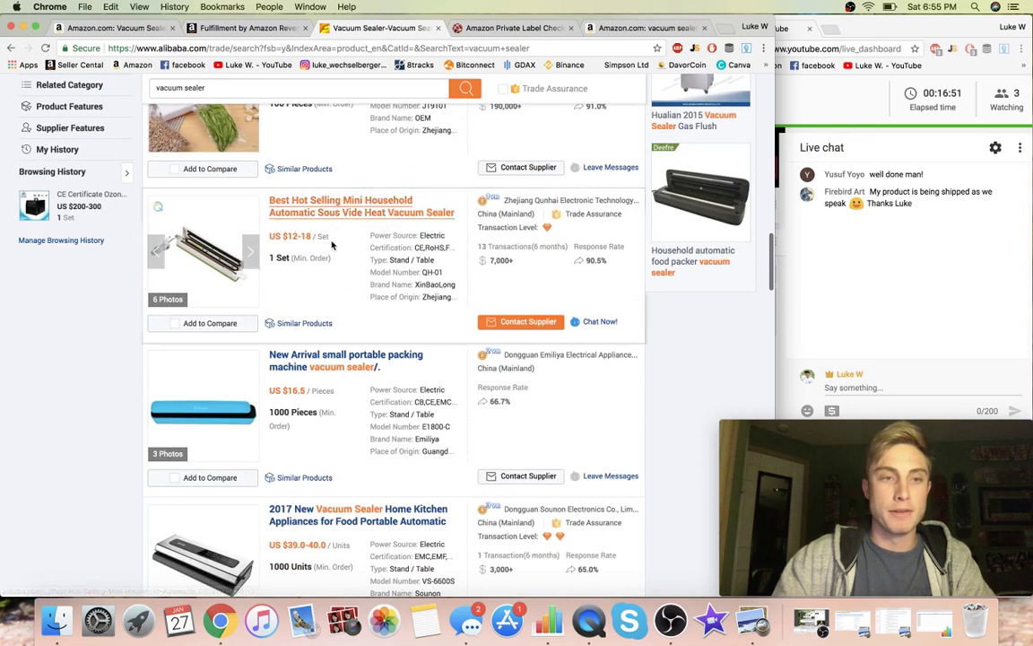
pyautogui.scroll(-5, 332, 245)
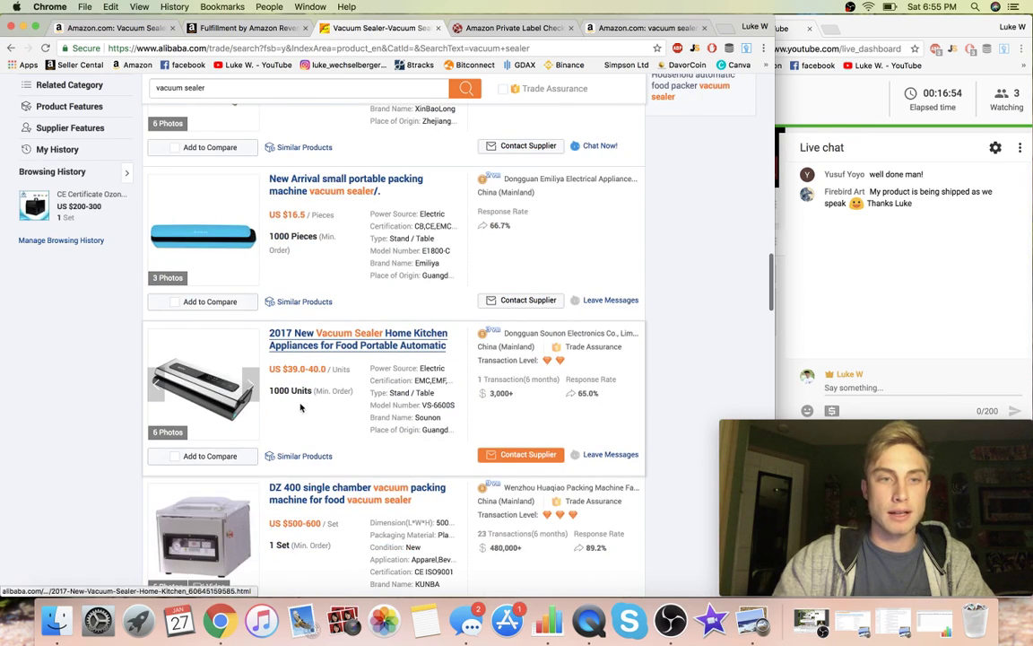
pyautogui.scroll(-10, 308, 405)
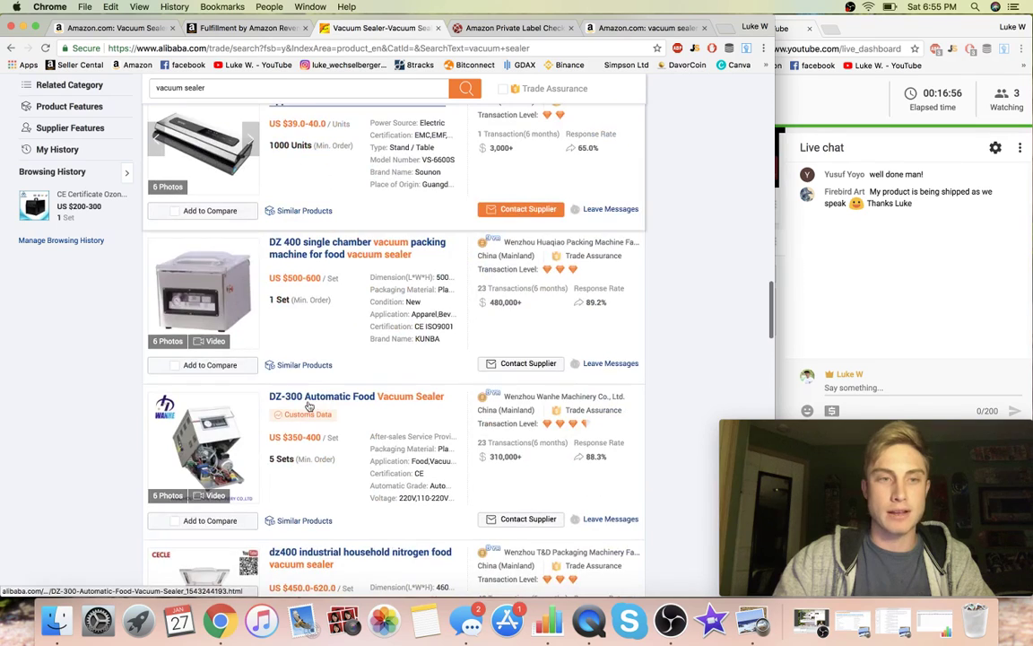
pyautogui.scroll(-8, 309, 406)
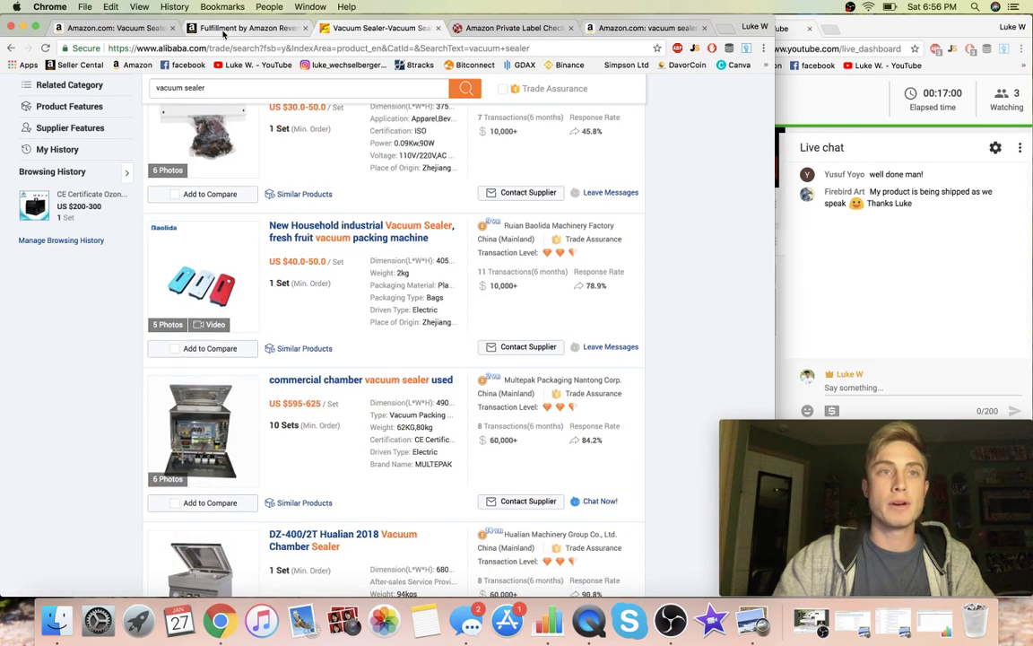
pyautogui.click(201, 28)
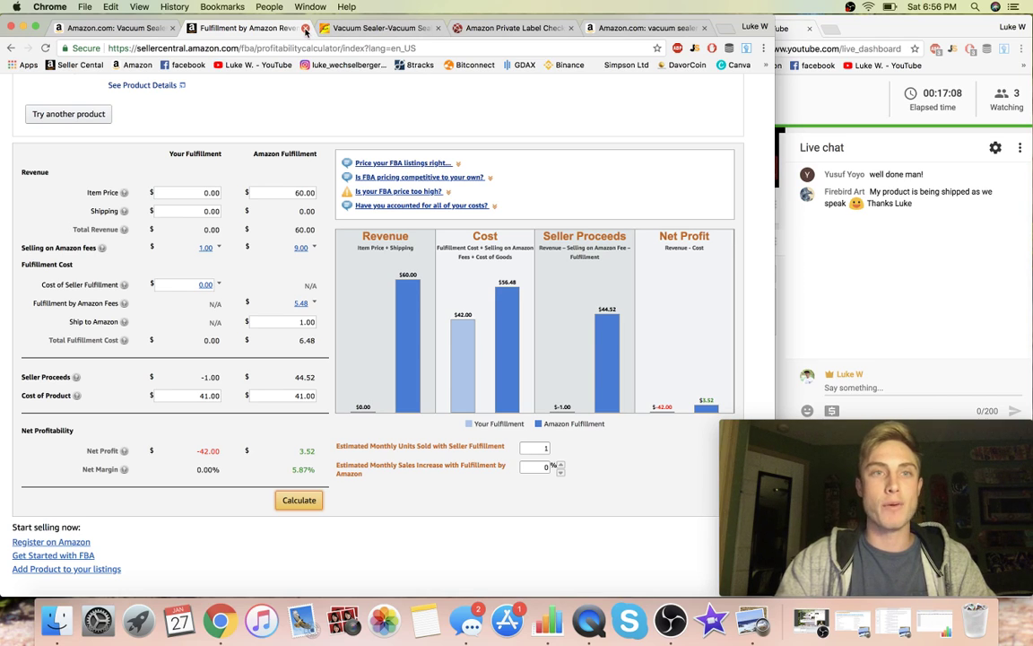
# Go back from the NutriChef listing to page 4 of the Home & Kitchen search results and look over the products
pyautogui.click(122, 29)
pyautogui.scroll(15, 154, 234)
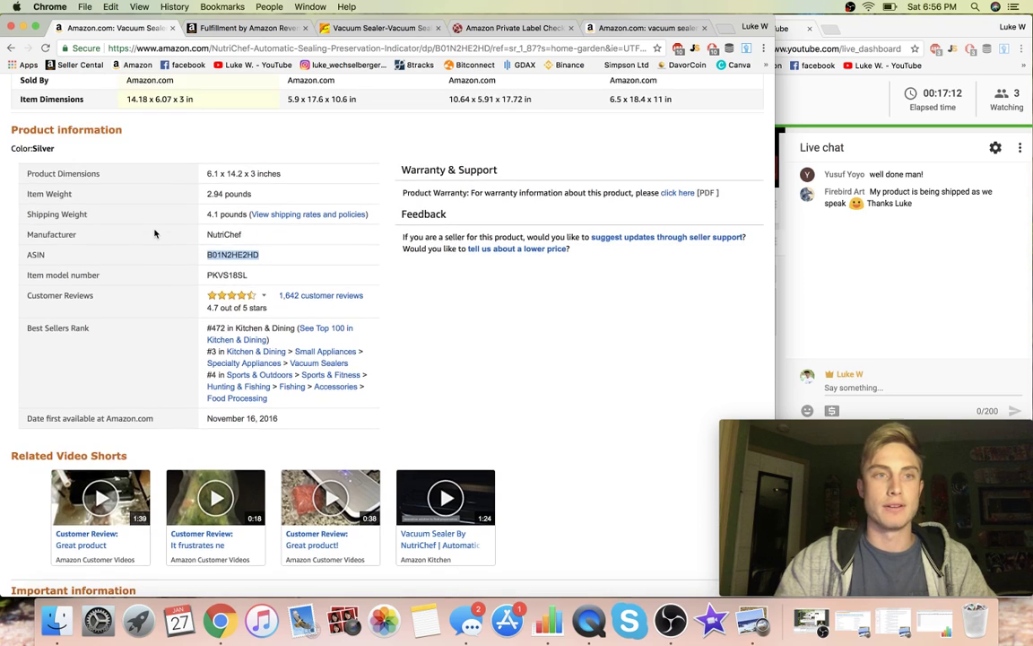
pyautogui.press('super+bracketleft')
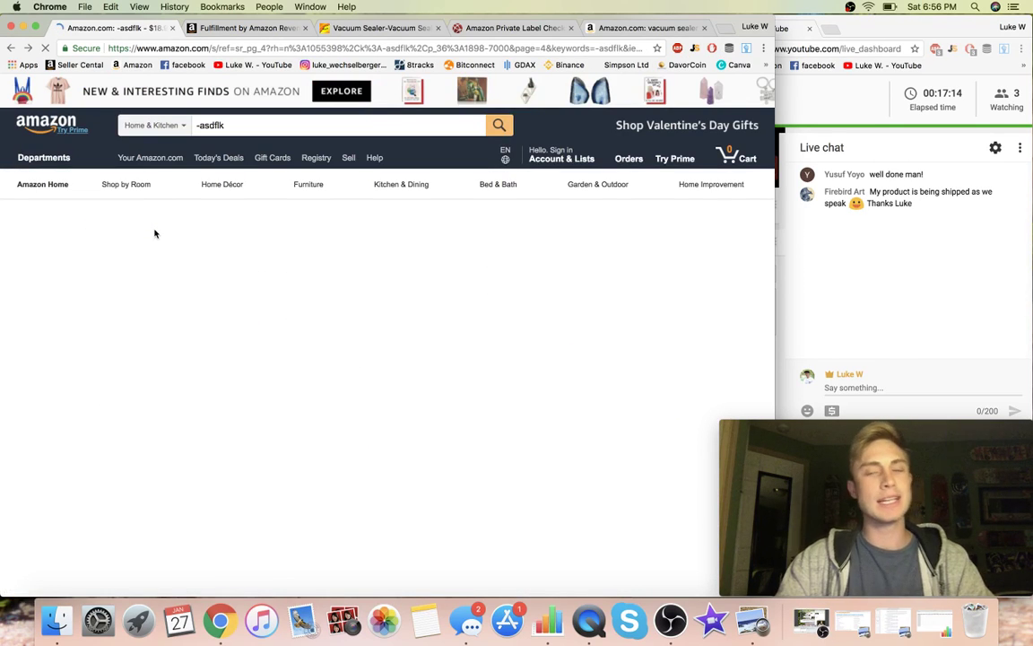
pyautogui.scroll(-10, 323, 307)
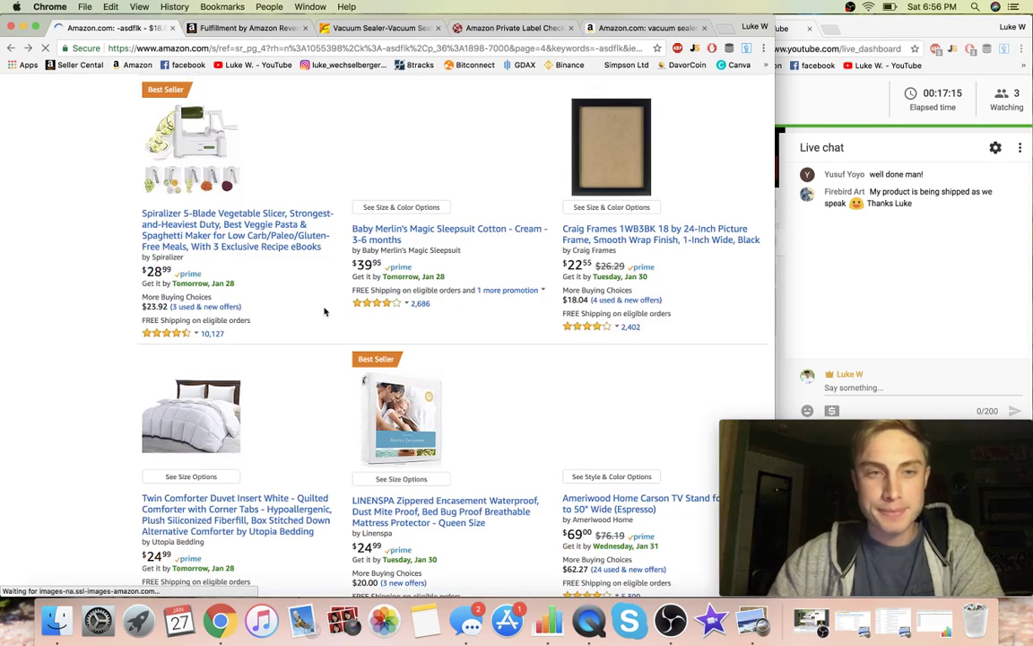
pyautogui.scroll(-8, 324, 311)
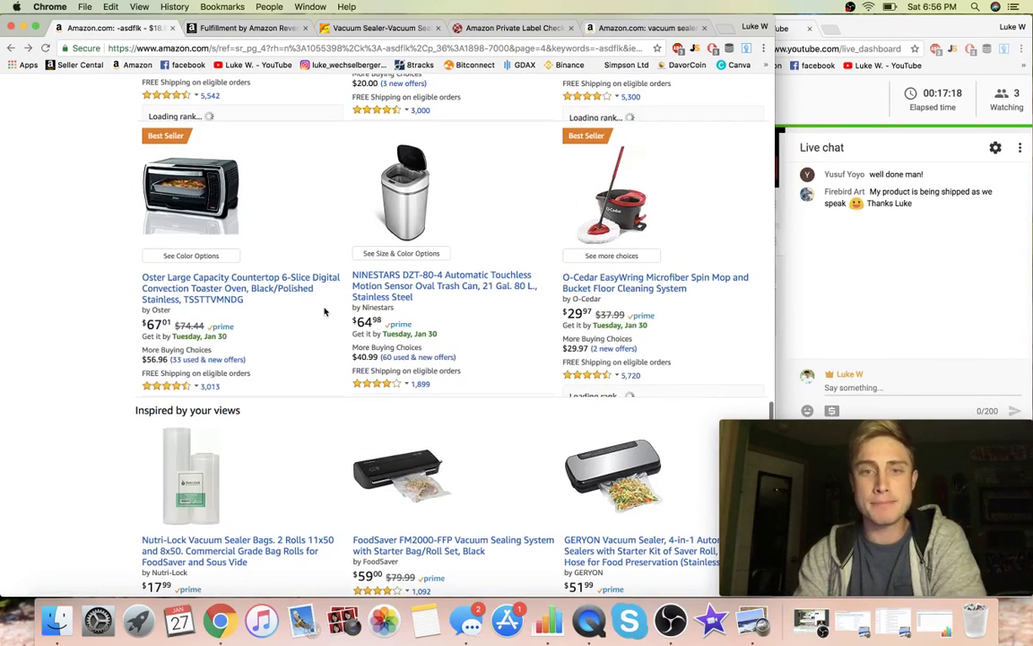
pyautogui.scroll(-3, 325, 311)
pyautogui.scroll(12, 325, 311)
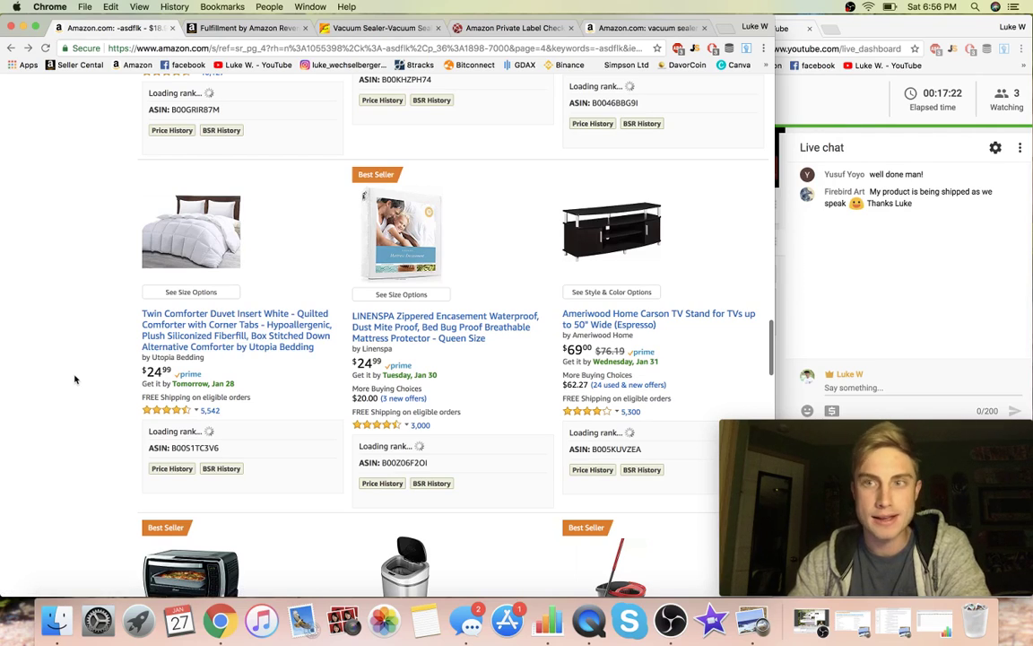
pyautogui.scroll(-6, 76, 379)
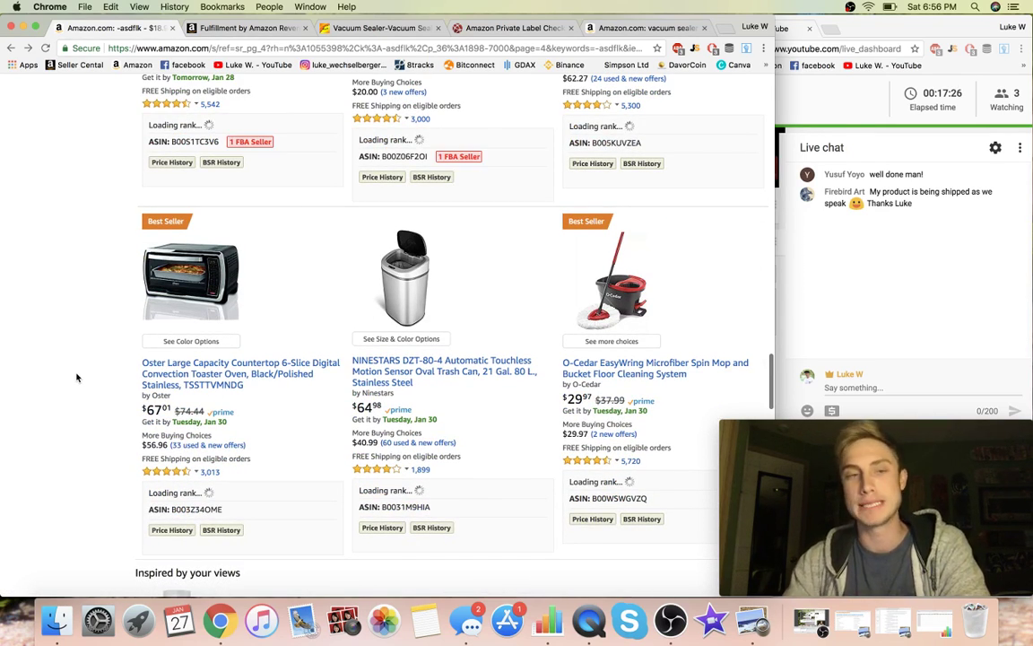
pyautogui.scroll(-5, 160, 384)
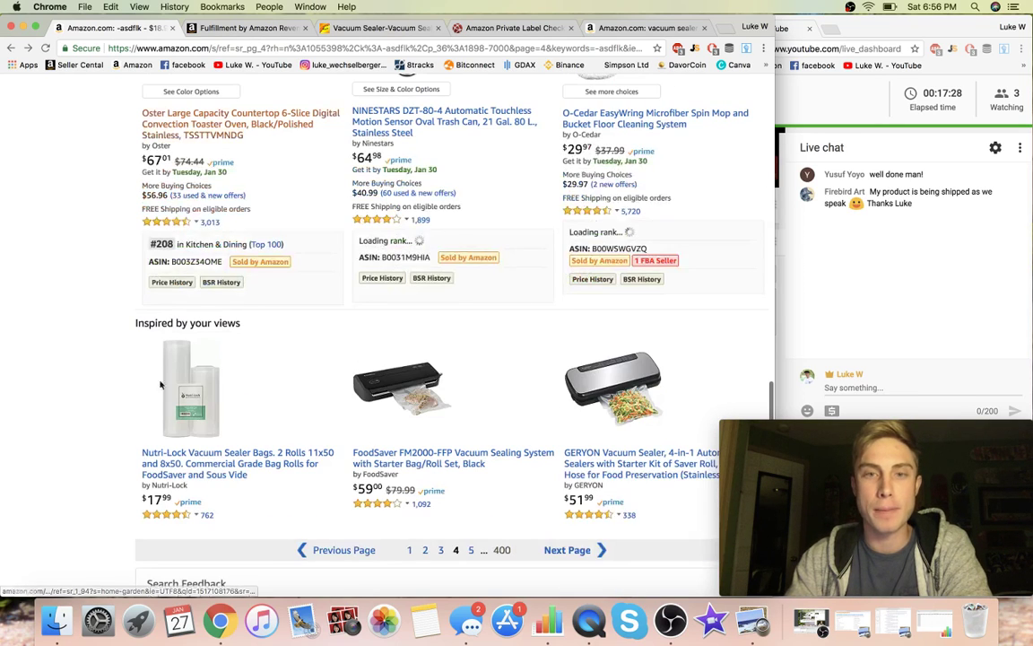
# Go to page 5 of the Home & Kitchen search results and look over the products, their ranks and sellers
pyautogui.click(471, 549)
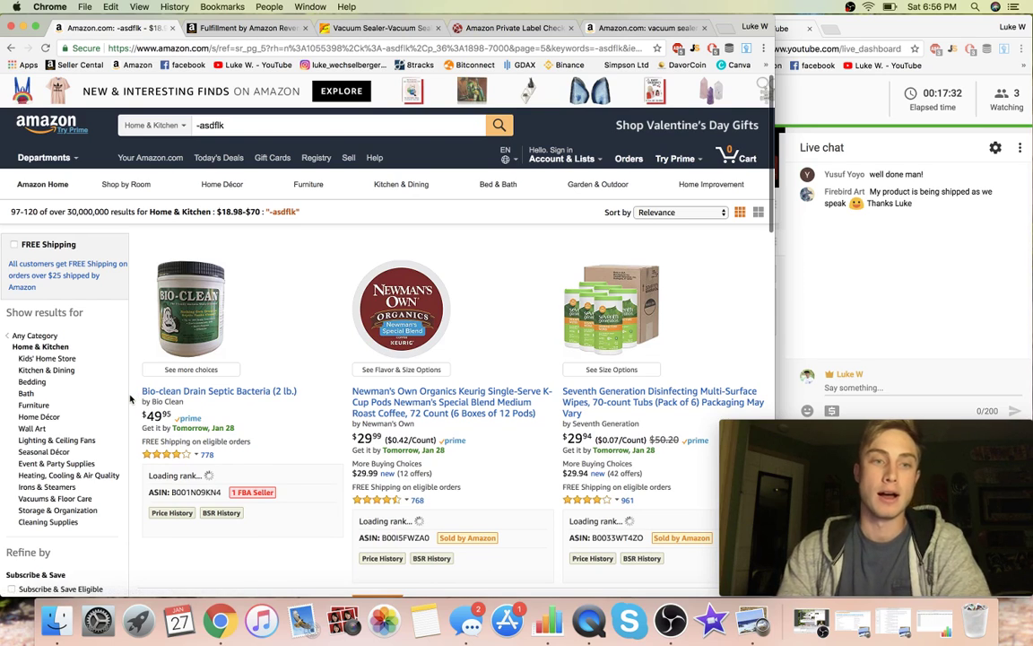
pyautogui.scroll(-2, 132, 395)
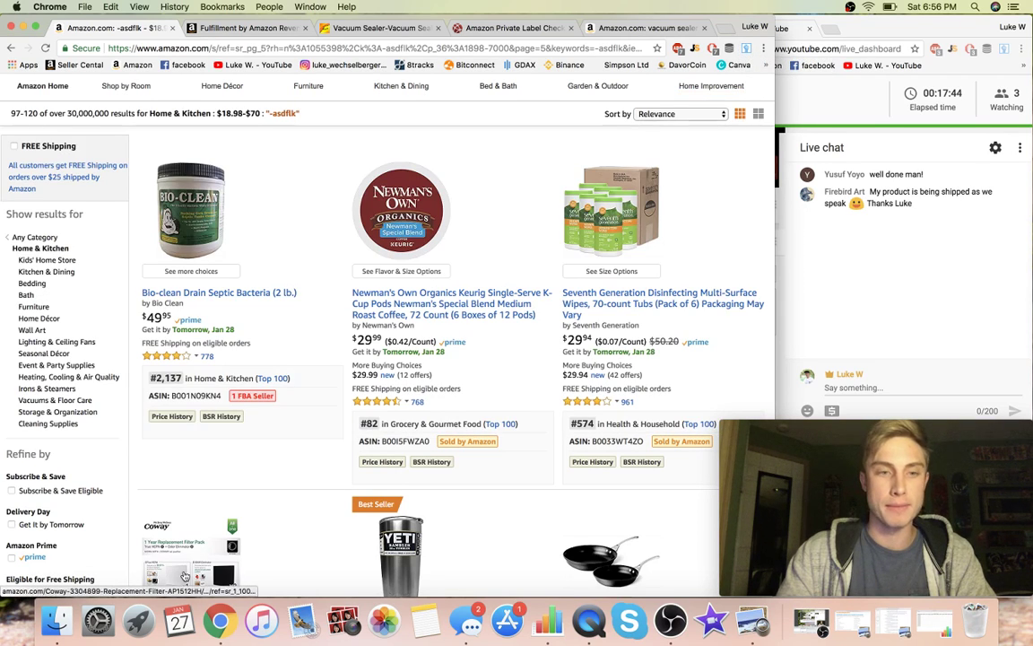
pyautogui.scroll(-5, 135, 484)
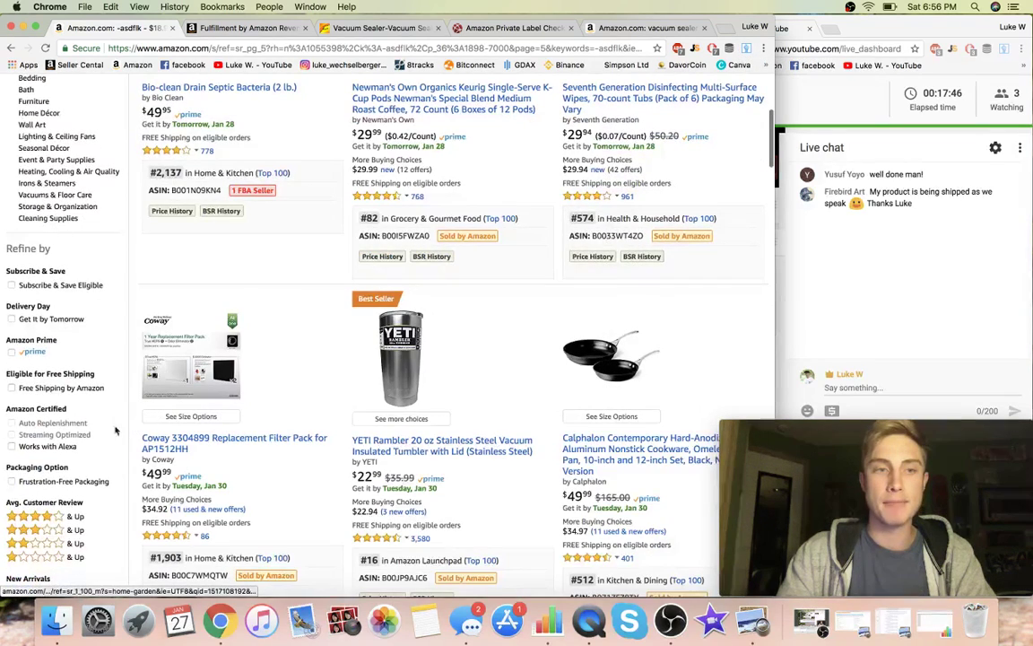
pyautogui.scroll(-12, 93, 432)
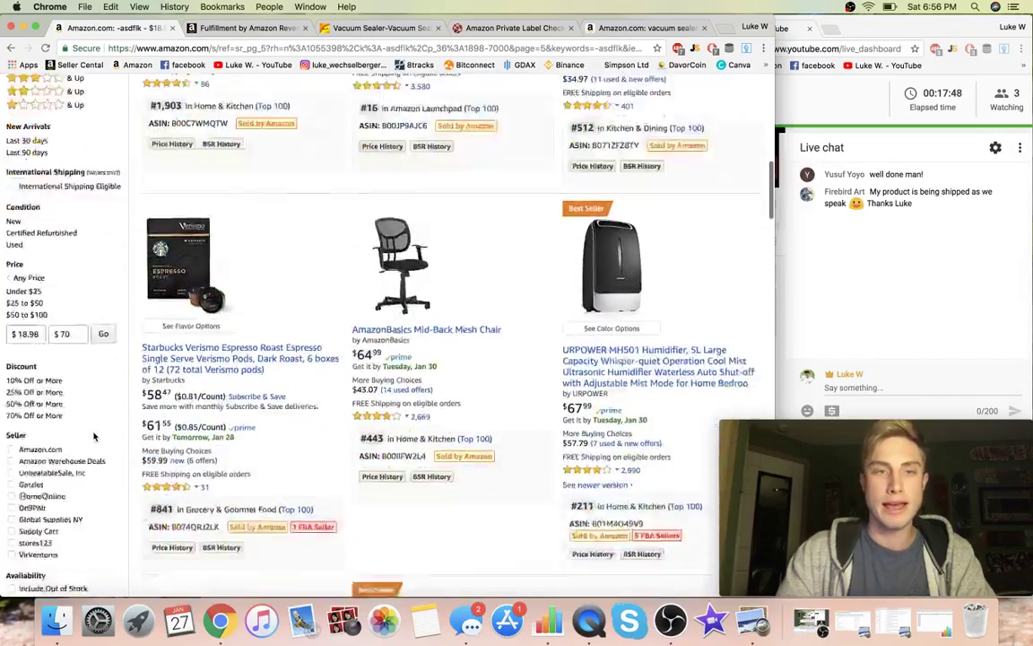
pyautogui.scroll(-8, 94, 437)
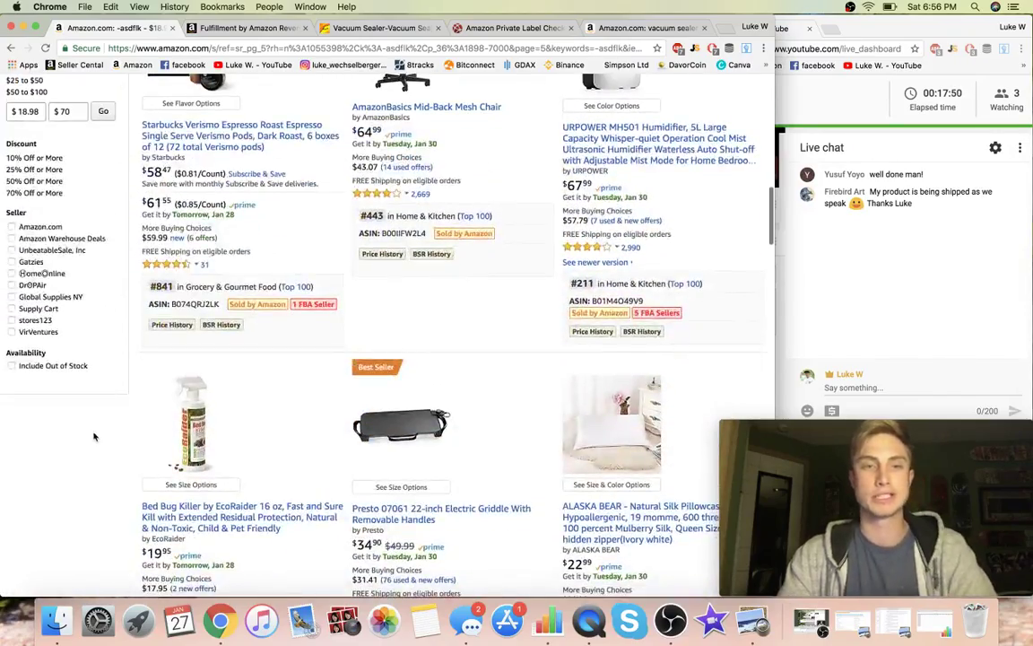
pyautogui.scroll(-15, 94, 436)
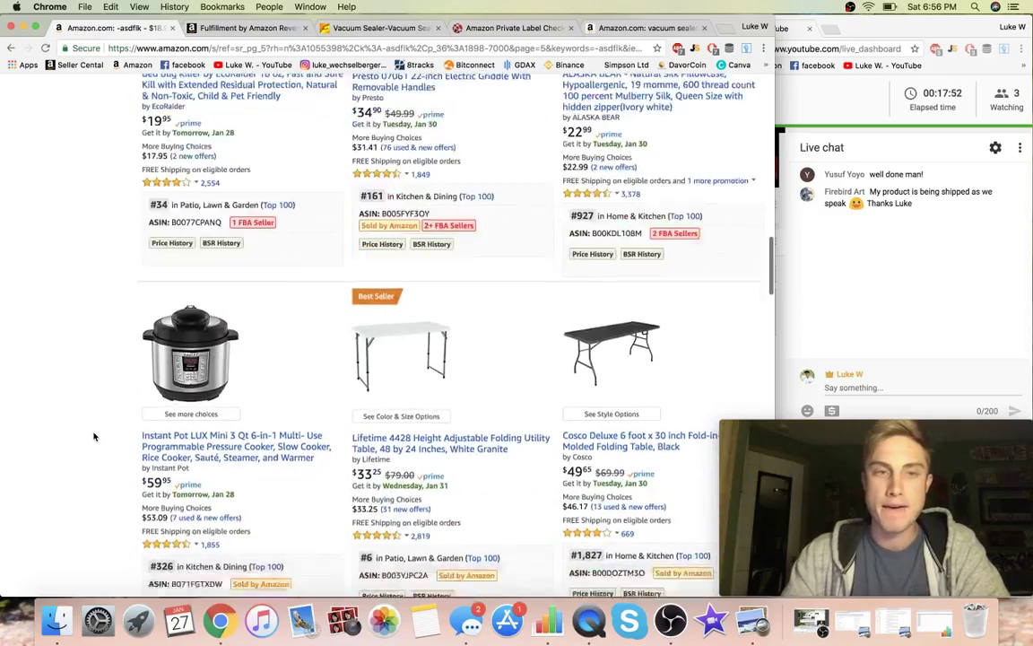
pyautogui.scroll(-8, 94, 436)
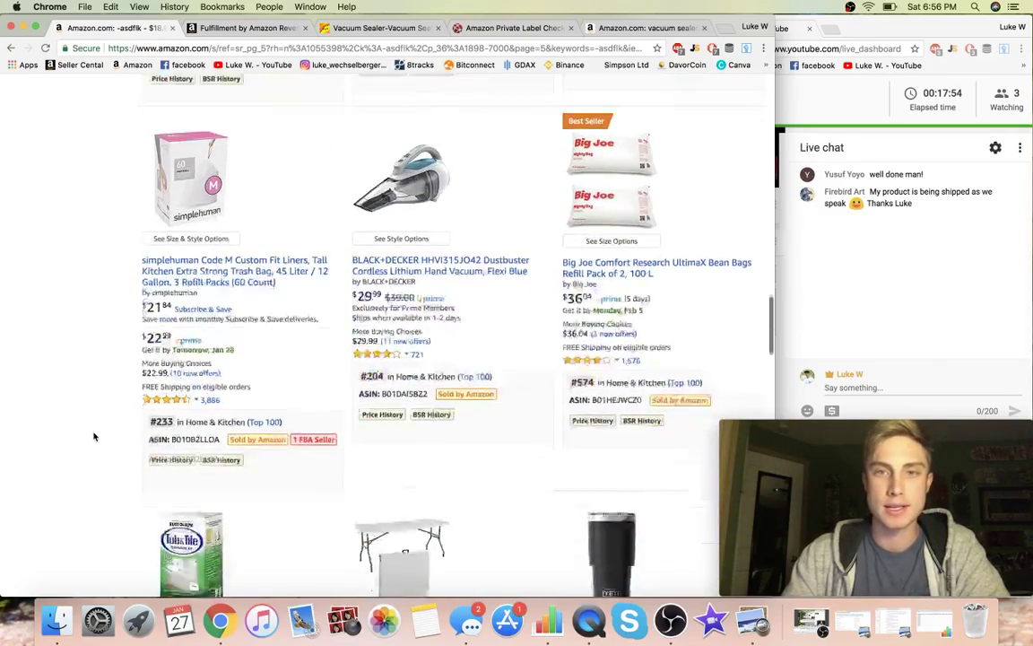
pyautogui.scroll(-8, 94, 437)
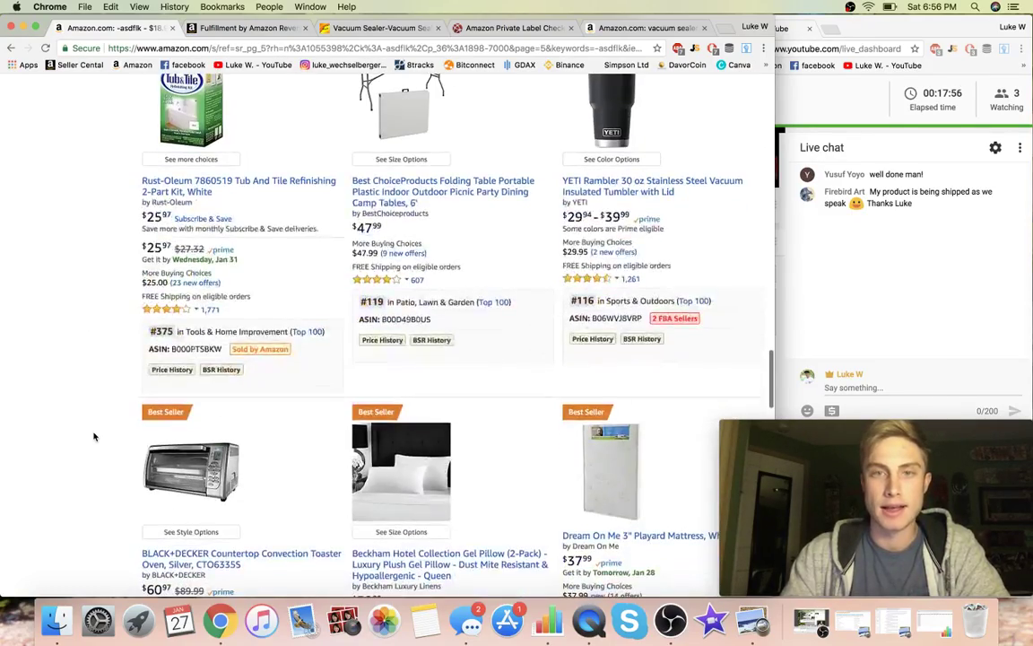
pyautogui.scroll(6, 95, 437)
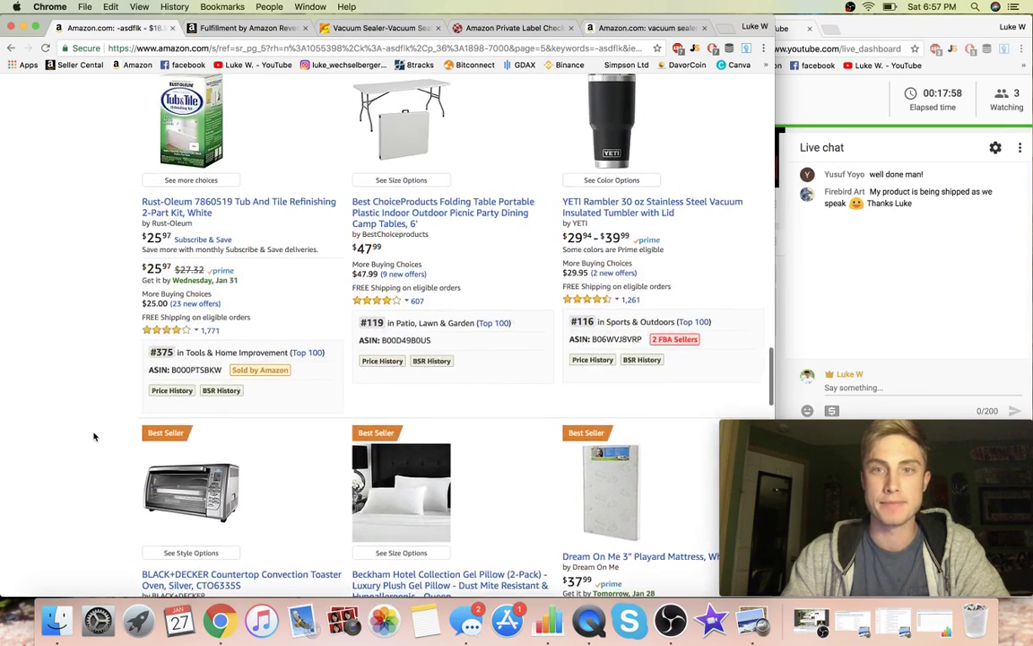
pyautogui.moveTo(633, 207)
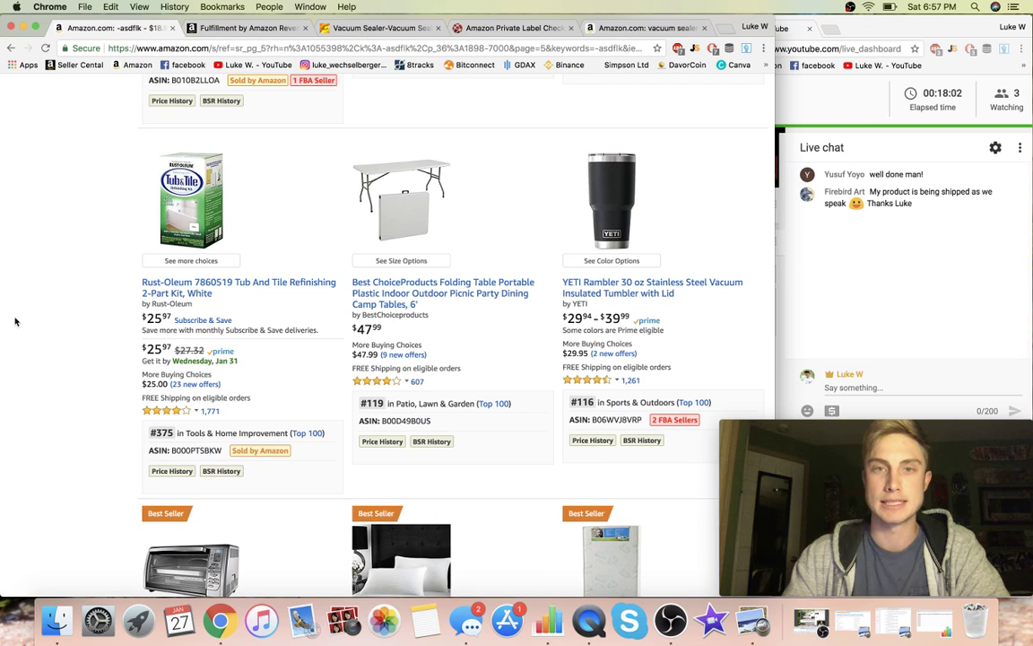
pyautogui.scroll(-7, 16, 321)
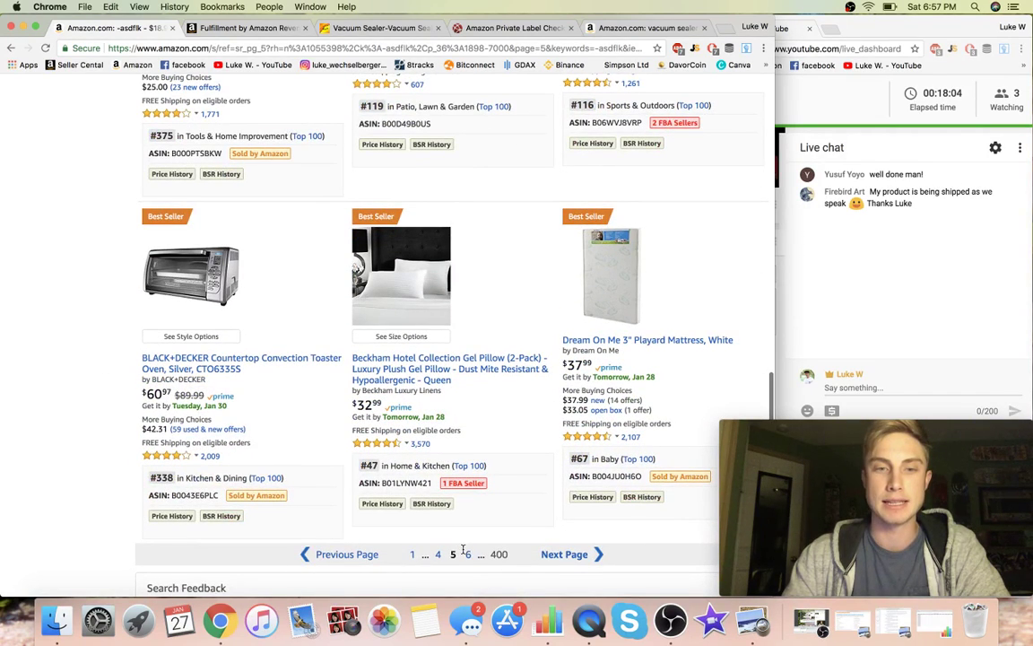
# Open the InteVision wedge pillow listing from page 6 of the results and copy "Foam Wedge Bed Pillow" from its title
pyautogui.click(466, 554)
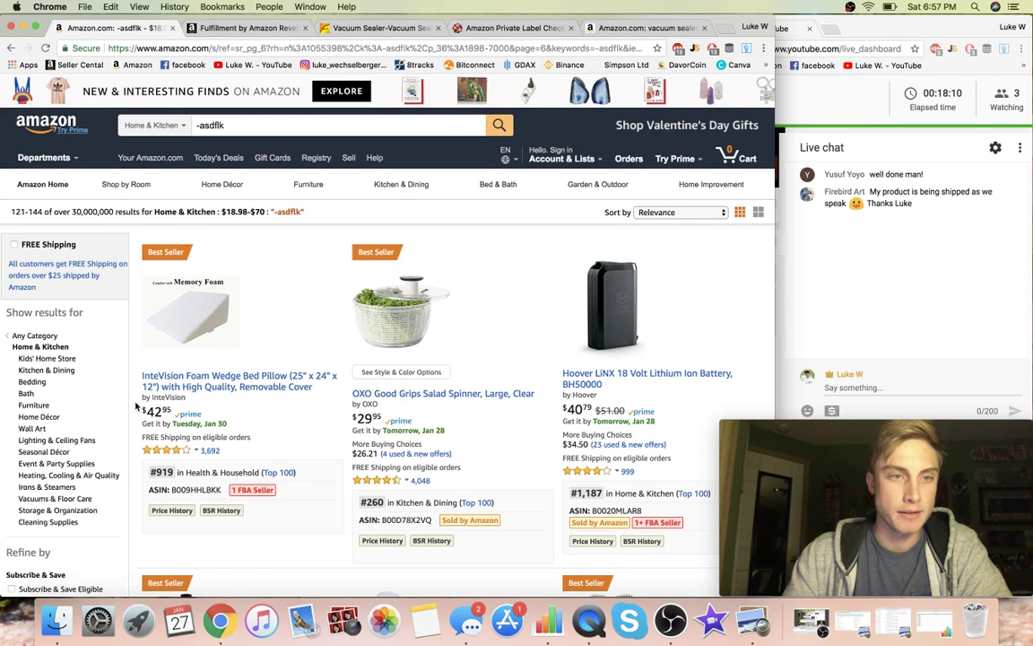
pyautogui.click(179, 334)
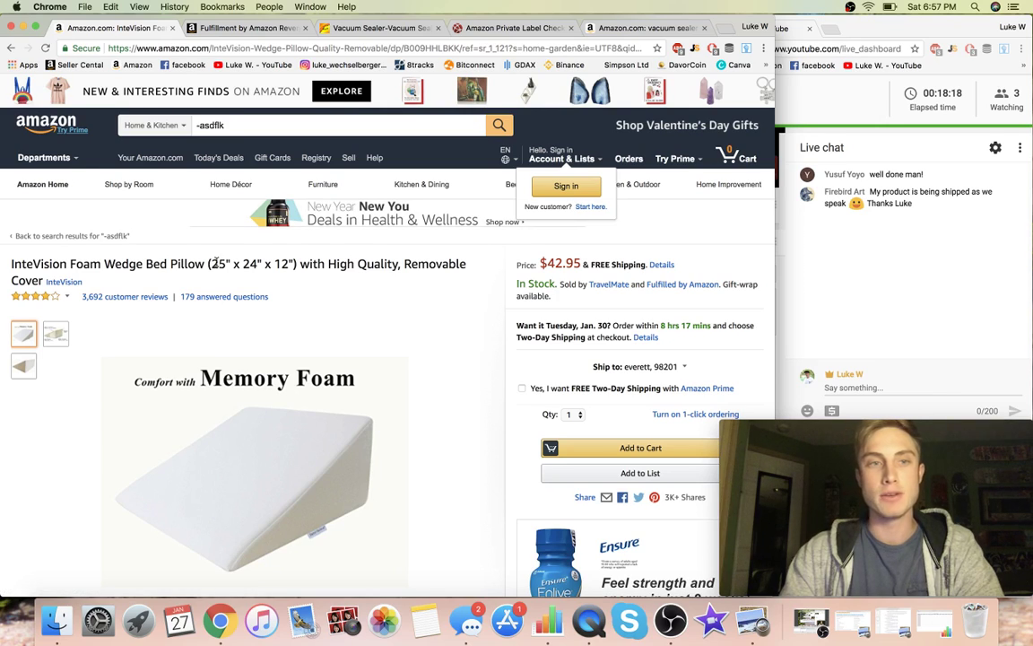
pyautogui.rightClick(85, 262)
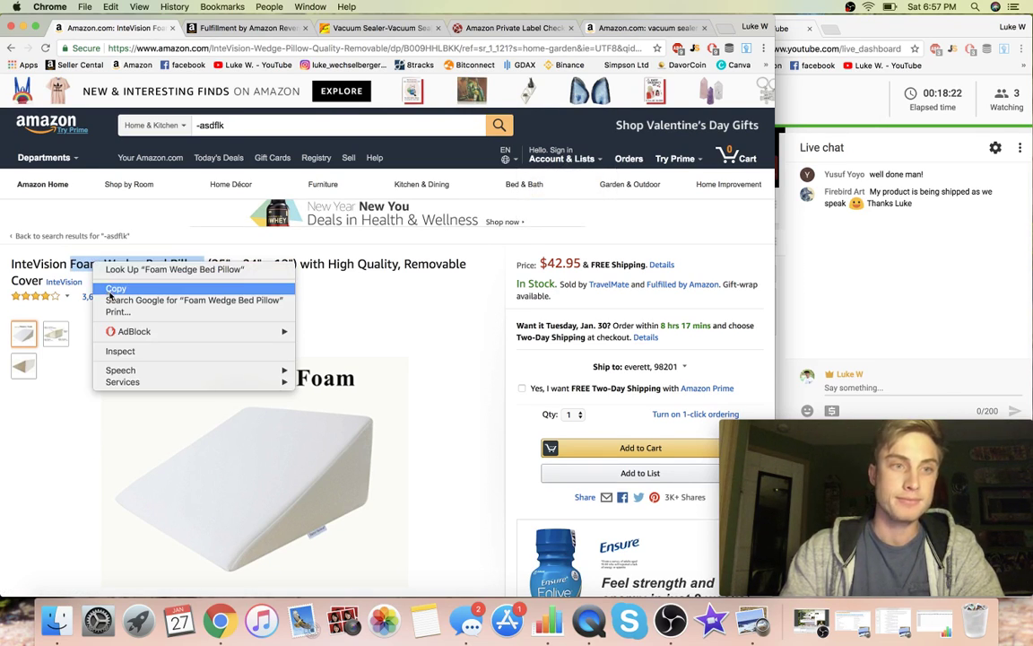
pyautogui.click(98, 286)
# Replace the vacuum sealer search with an Amazon search for "Foam Wedge Bed Pillow"
pyautogui.press('super+5')
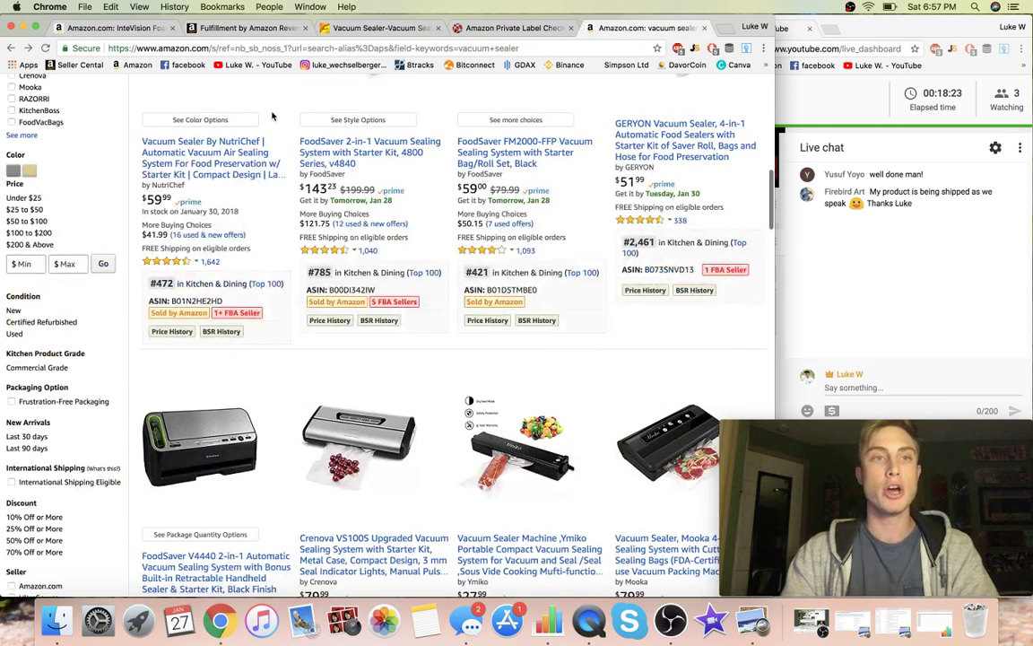
pyautogui.scroll(10, 242, 162)
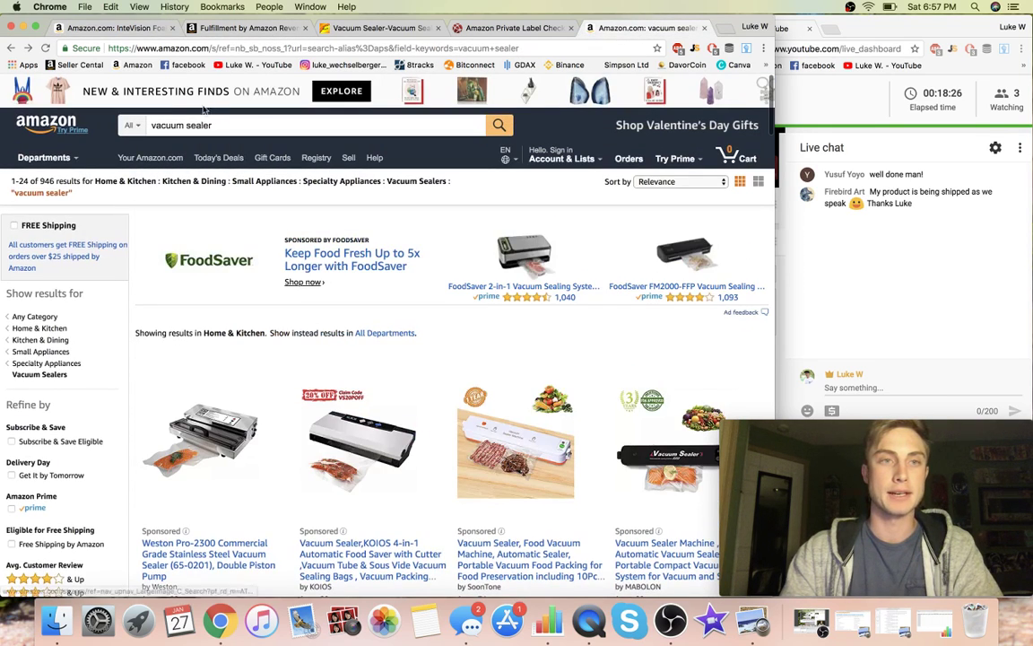
pyautogui.tripleClick(229, 124)
pyautogui.write('Foam Wedge Bed Pillow')
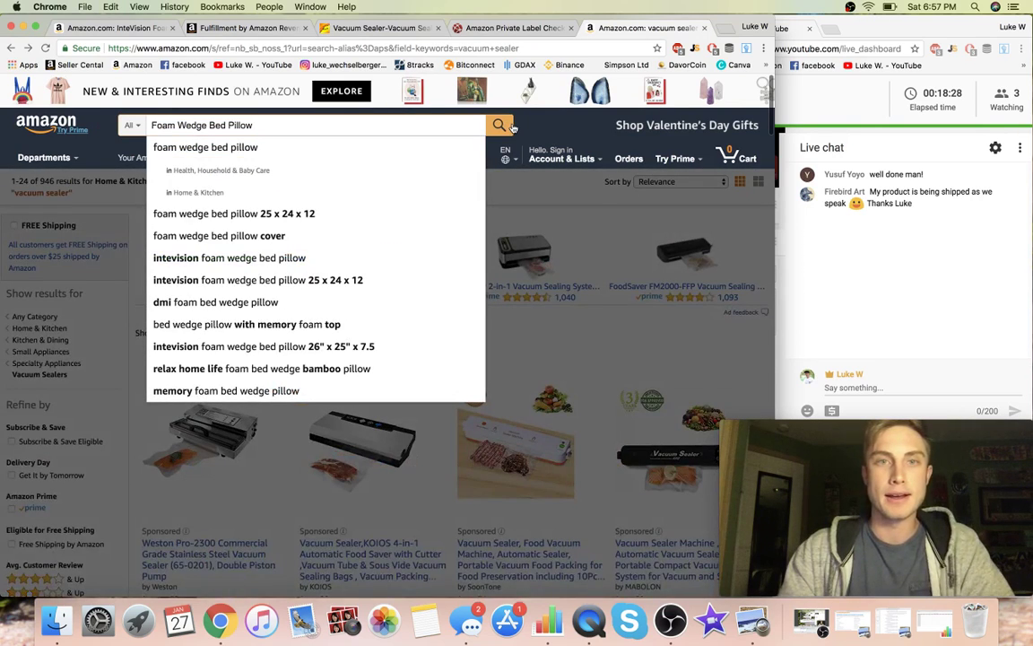
pyautogui.click(510, 127)
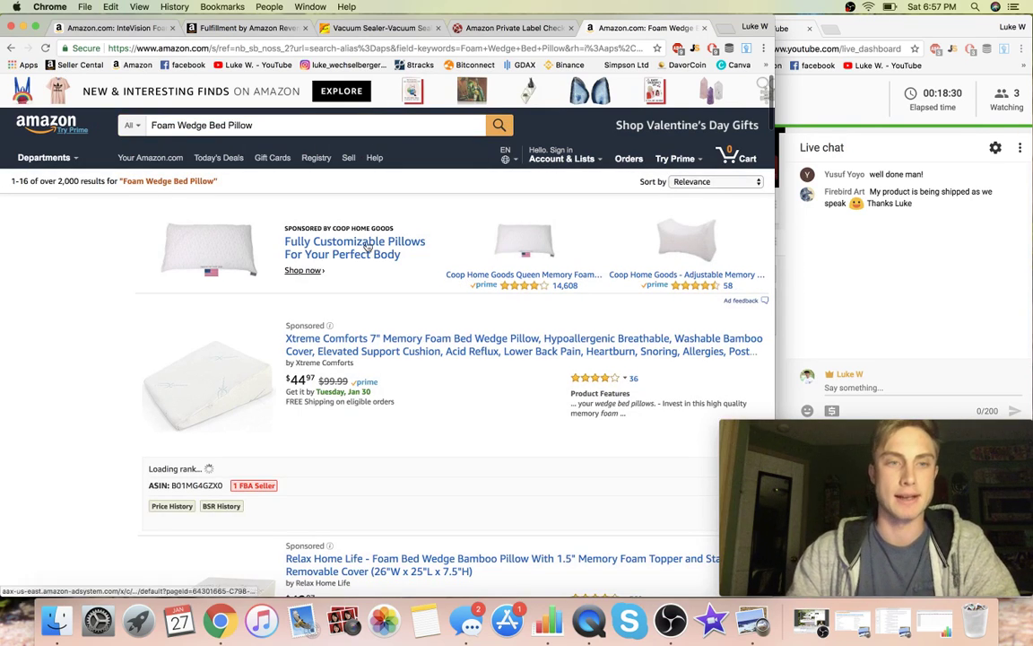
# Compare the prices, review counts, sales ranks and FBA sellers of the foam wedge bed pillows in the results
pyautogui.scroll(-10, 405, 345)
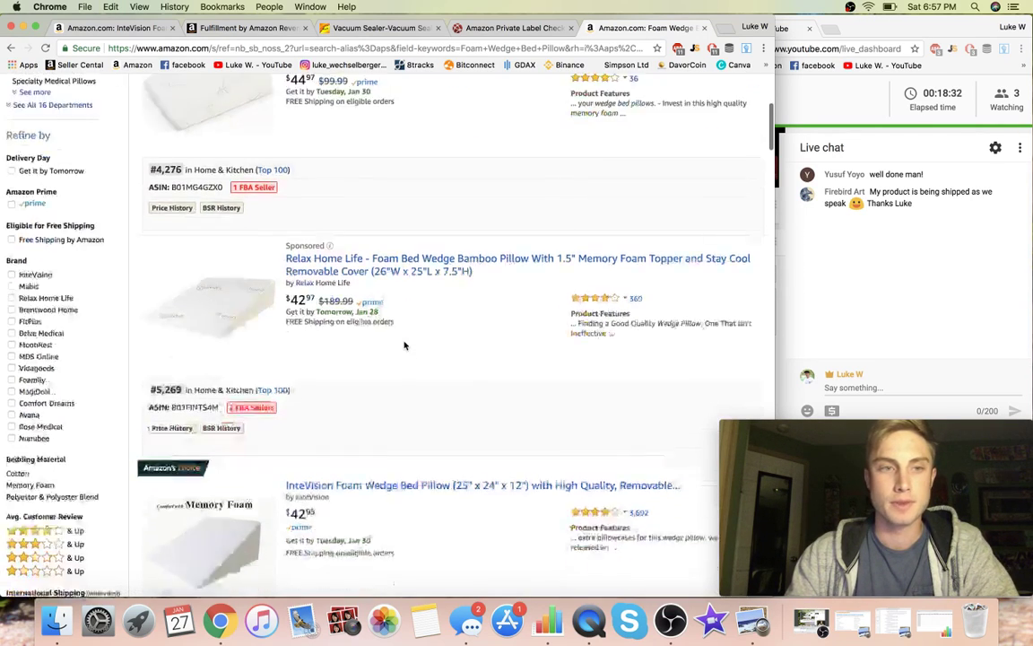
pyautogui.scroll(10, 404, 345)
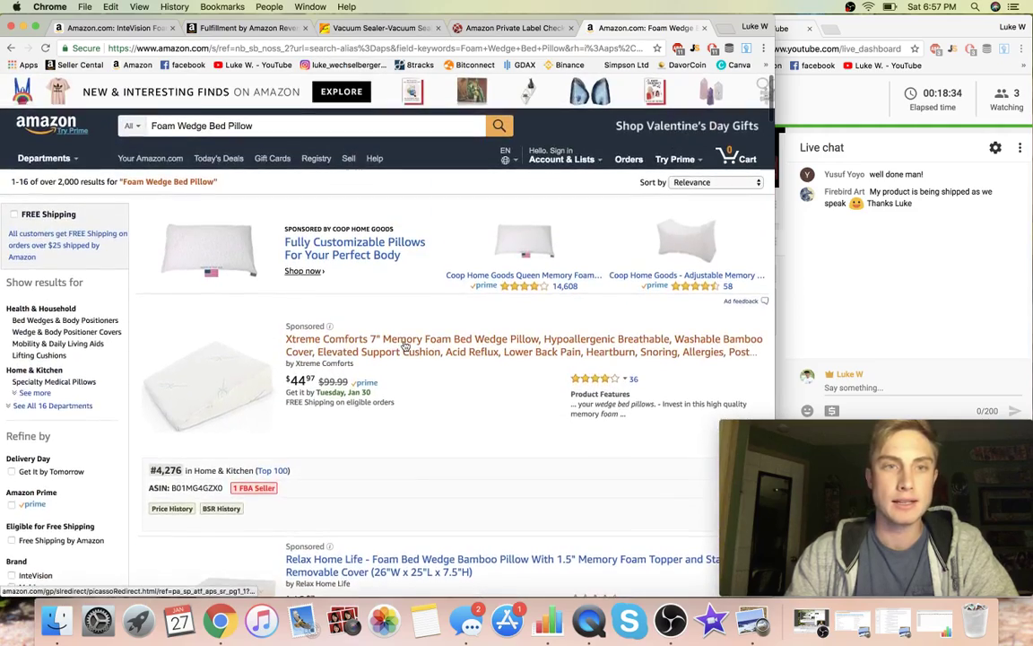
pyautogui.scroll(-10, 309, 345)
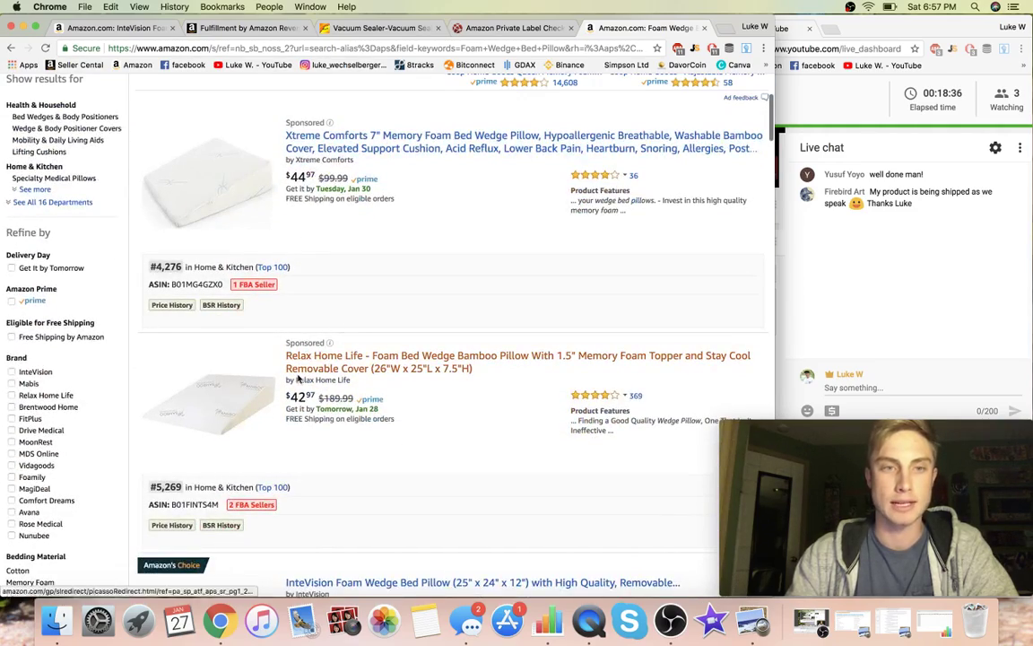
pyautogui.scroll(-1, 298, 375)
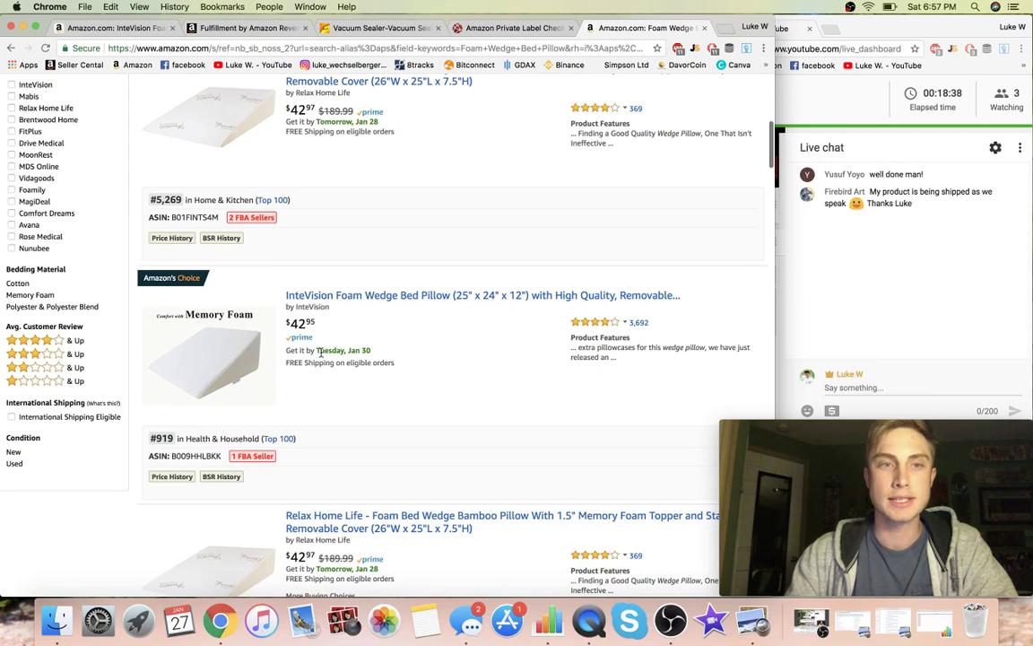
pyautogui.scroll(-3, 346, 349)
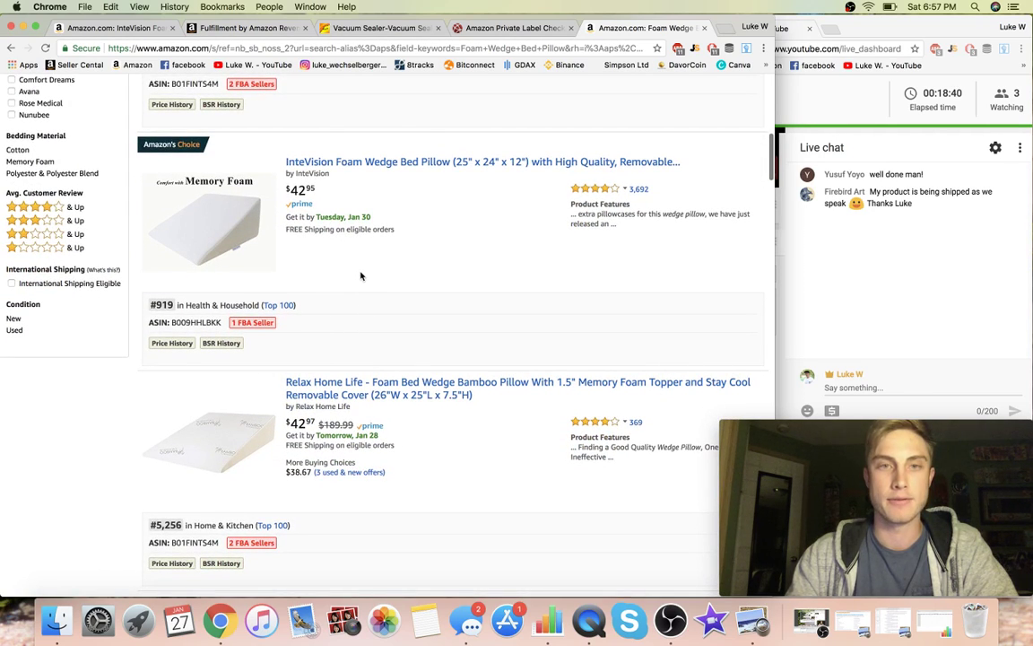
pyautogui.scroll(-3, 398, 230)
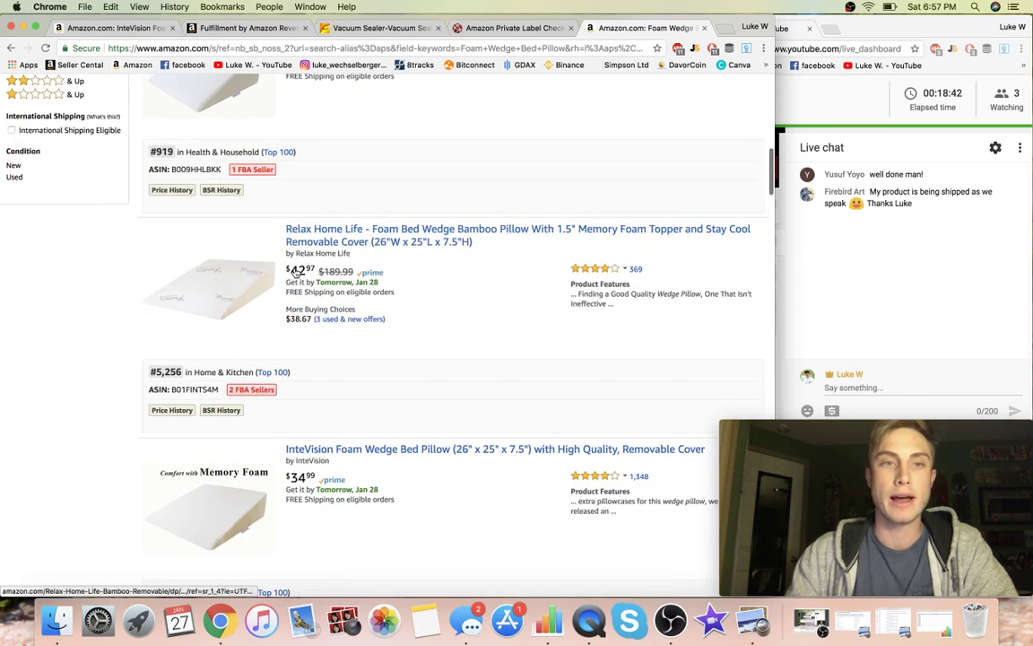
pyautogui.scroll(-2, 290, 278)
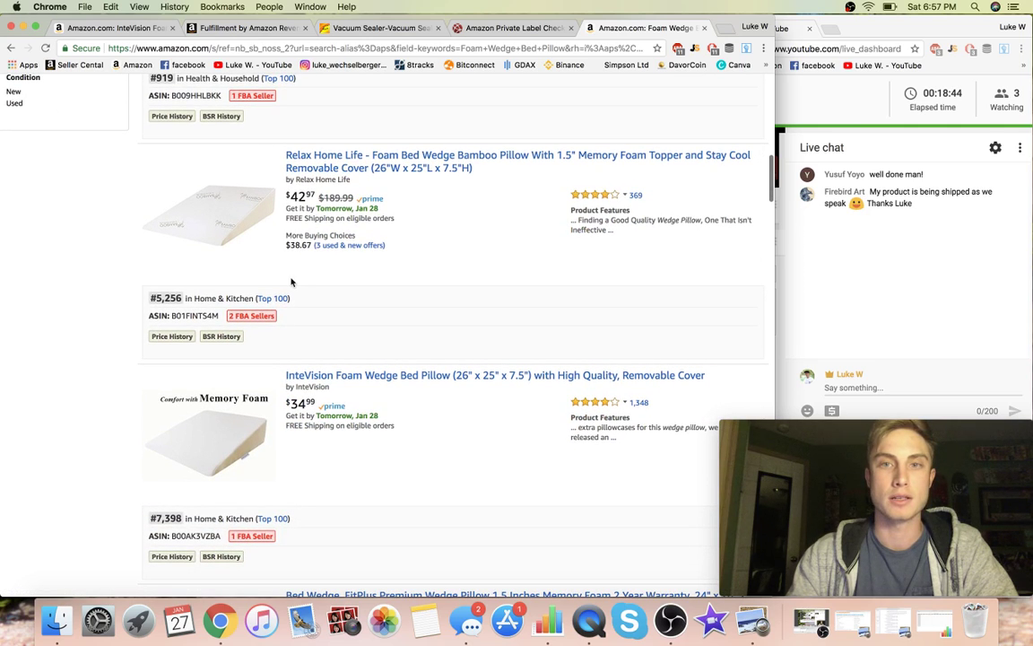
pyautogui.scroll(3, 367, 197)
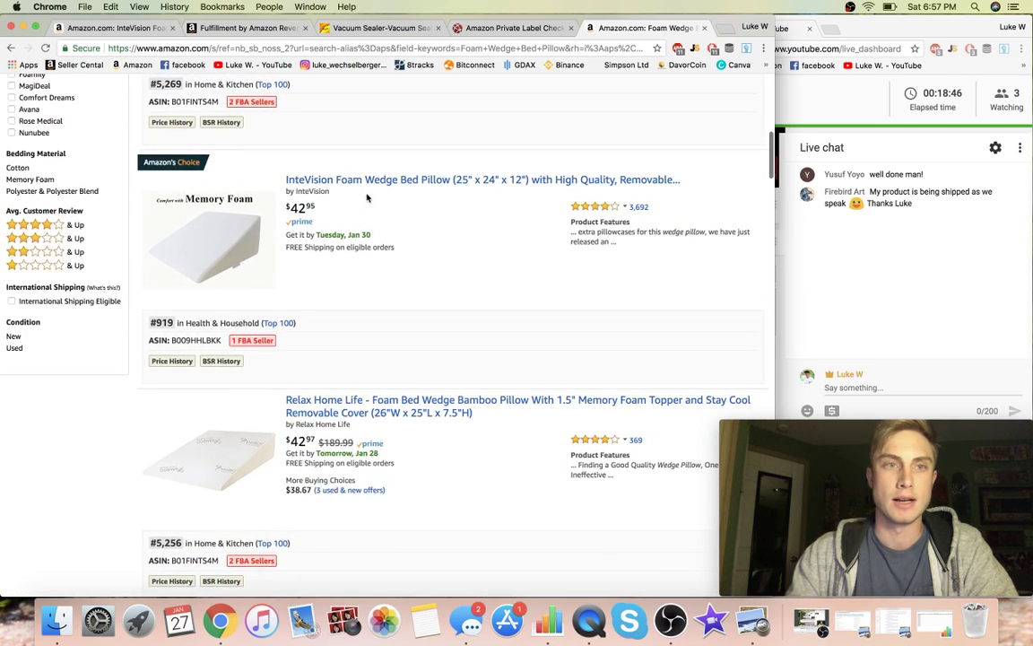
pyautogui.scroll(-3, 349, 261)
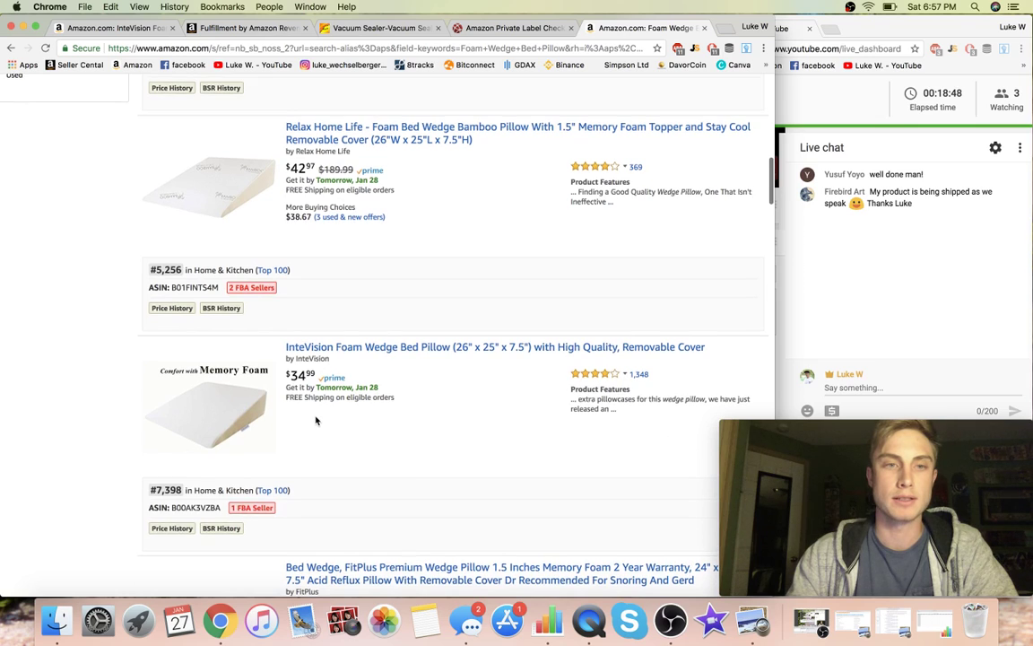
pyautogui.scroll(3, 314, 419)
pyautogui.scroll(-3, 315, 419)
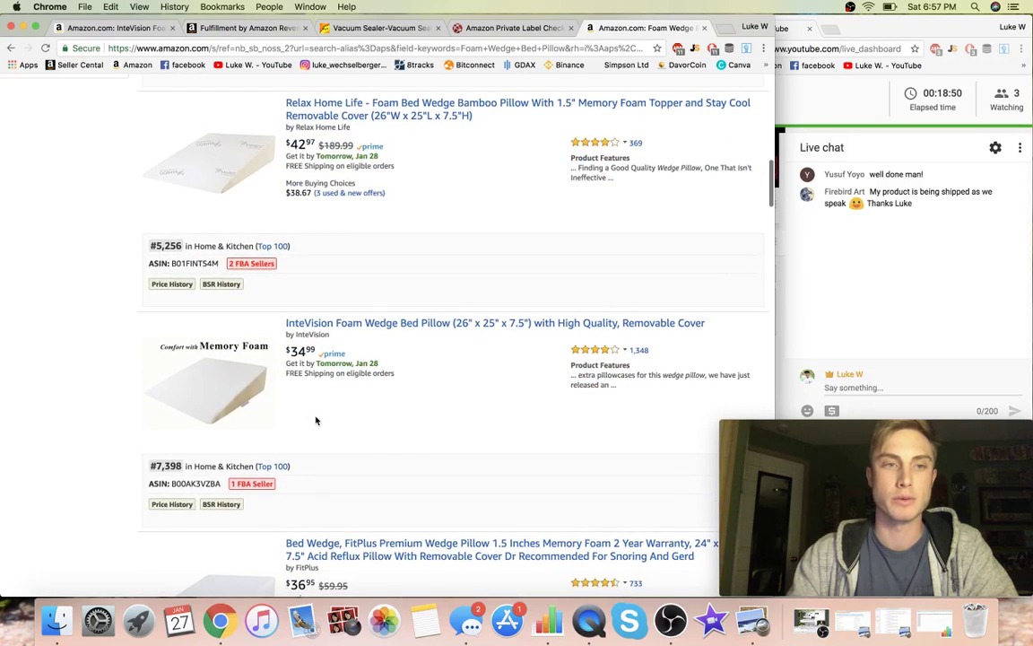
pyautogui.scroll(-3, 316, 419)
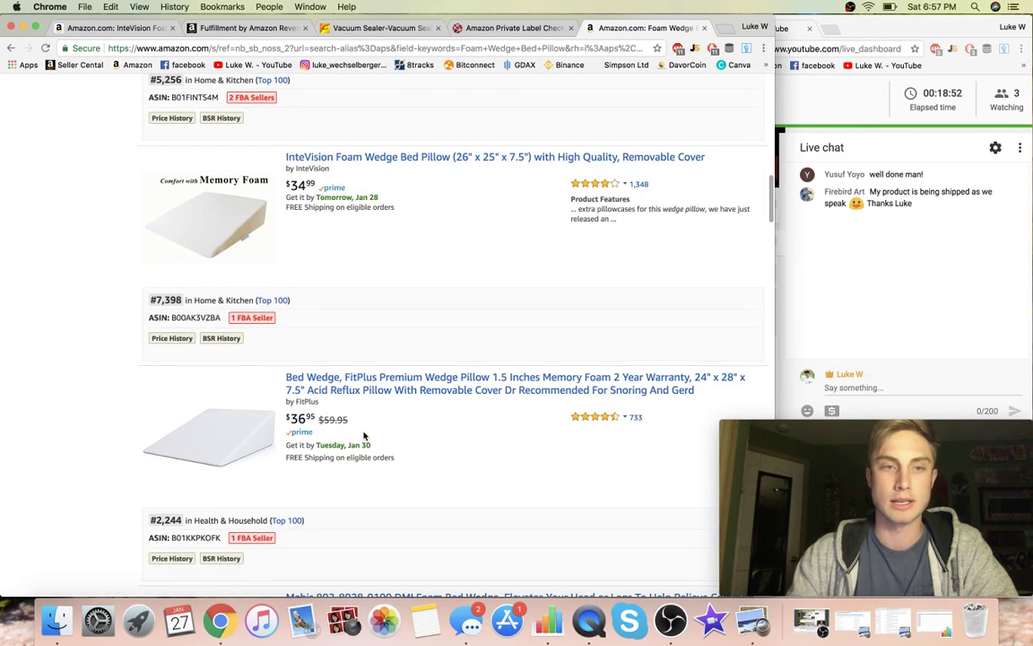
pyautogui.scroll(3, 363, 434)
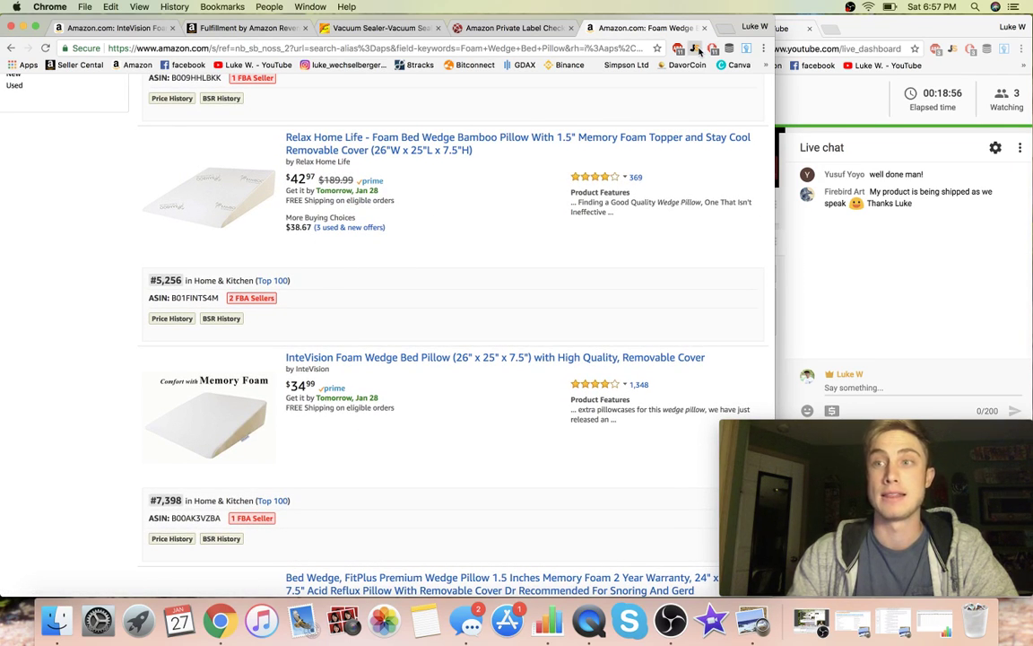
# Run Jungle Scout on the wedge pillow results, examine the sales data and product word cloud, and close the word cloud
pyautogui.click(698, 51)
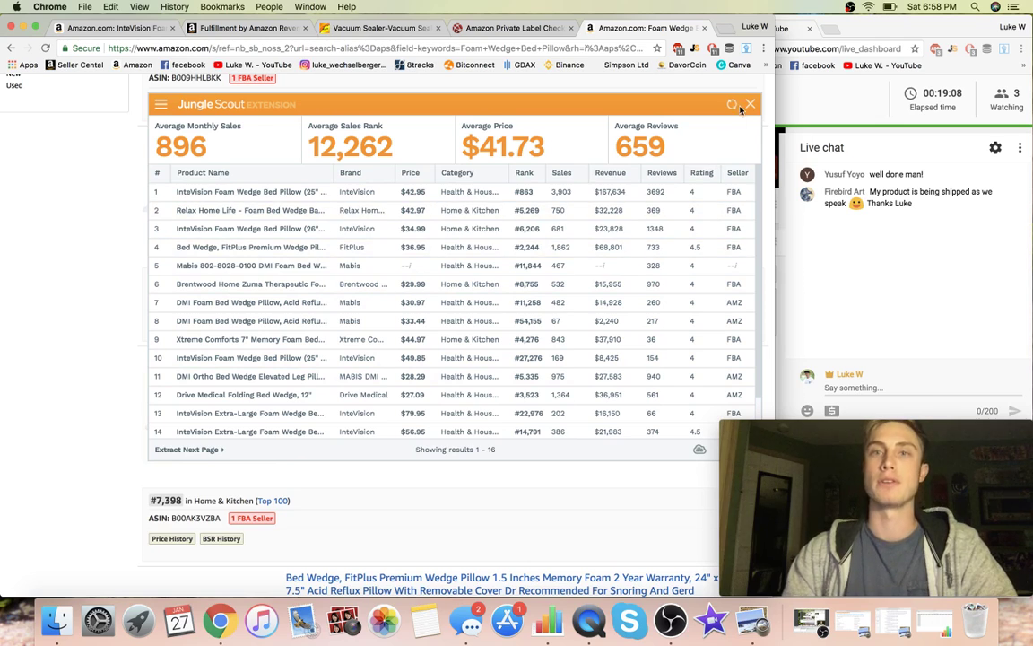
pyautogui.click(699, 449)
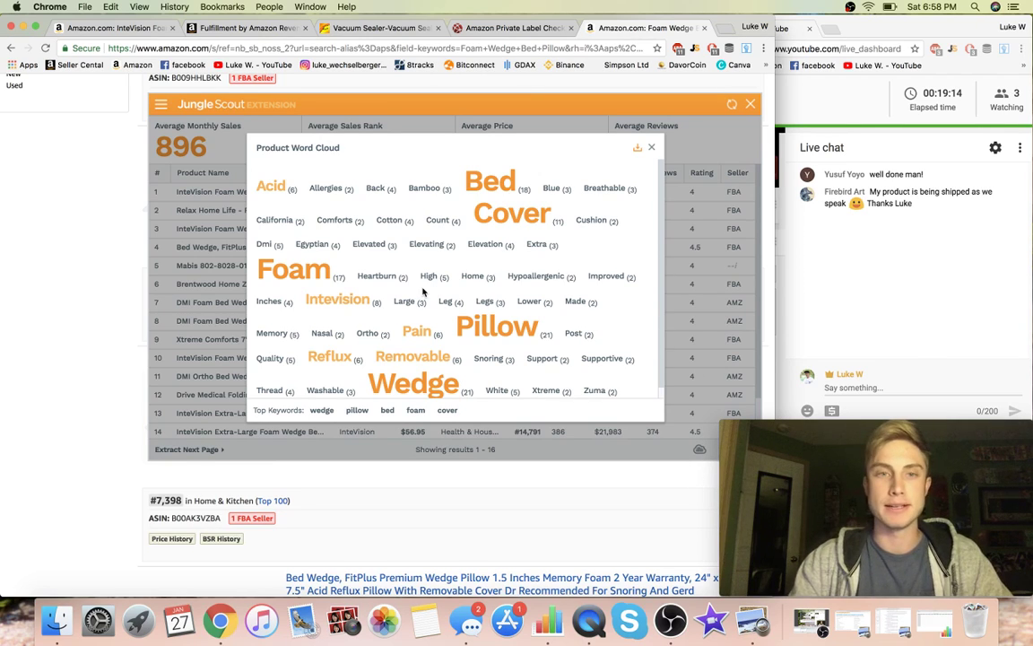
pyautogui.scroll(-1, 381, 269)
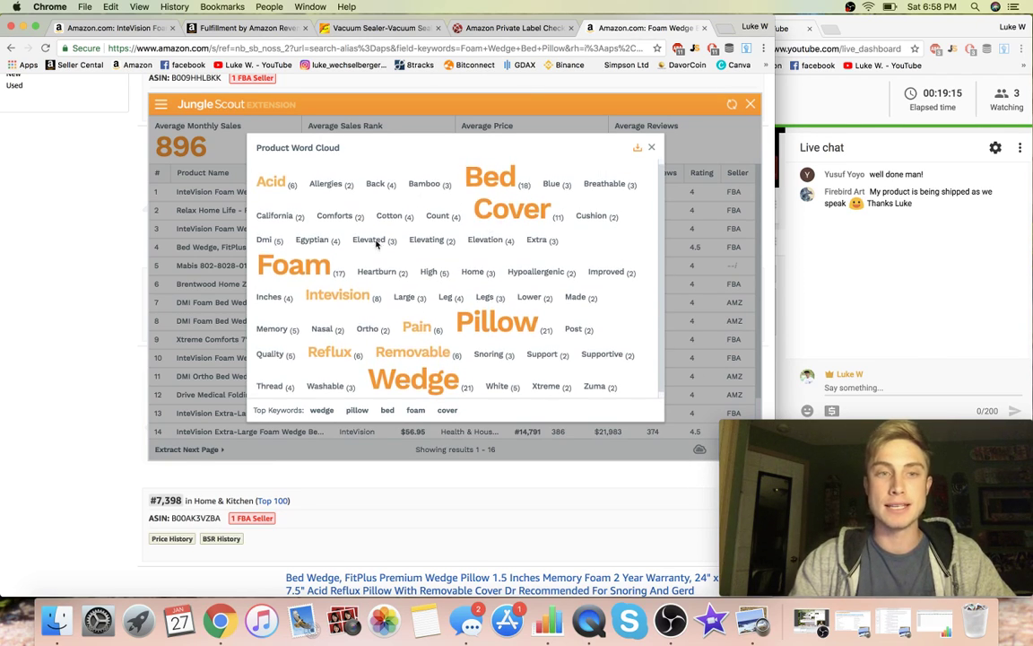
pyautogui.scroll(1, 379, 244)
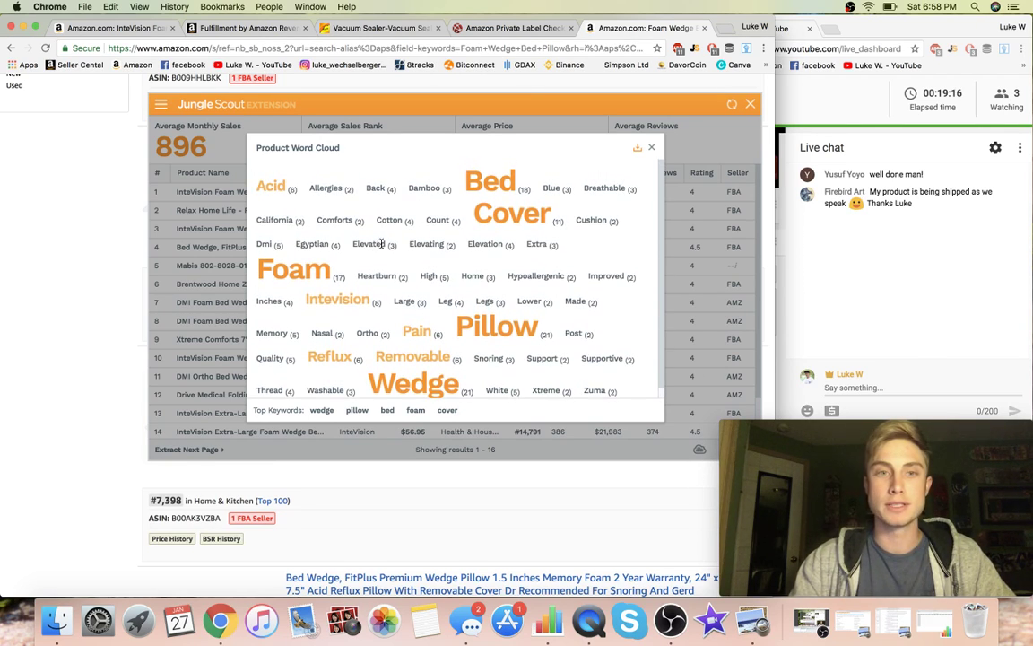
pyautogui.click(652, 149)
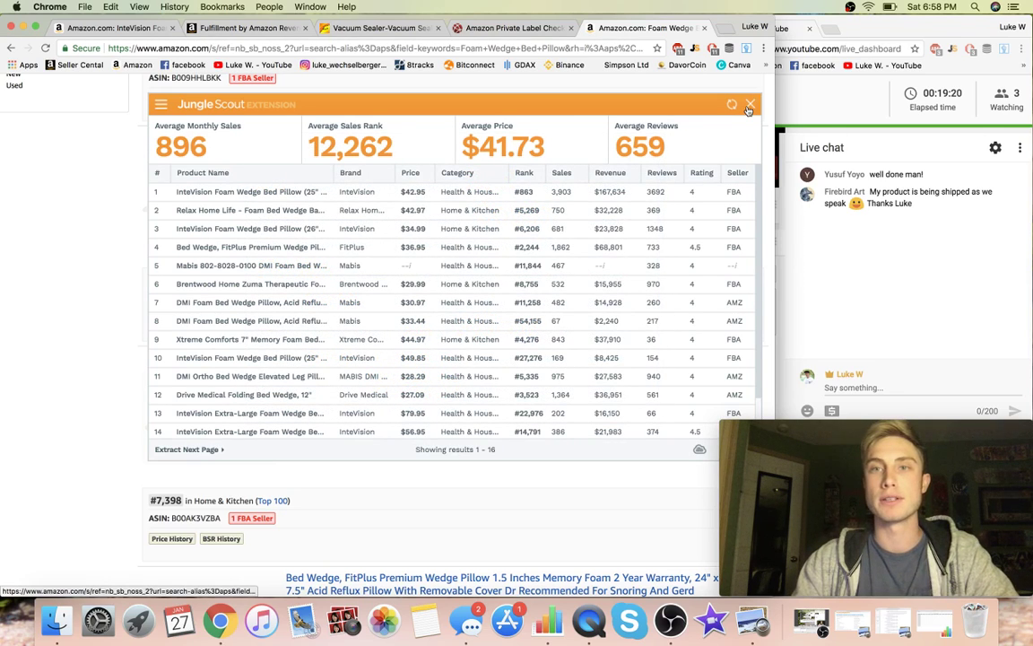
# Close the Jungle Scout results for the wedge pillows and go back to page 6 of the Home & Kitchen "-asdflk" search
pyautogui.click(750, 104)
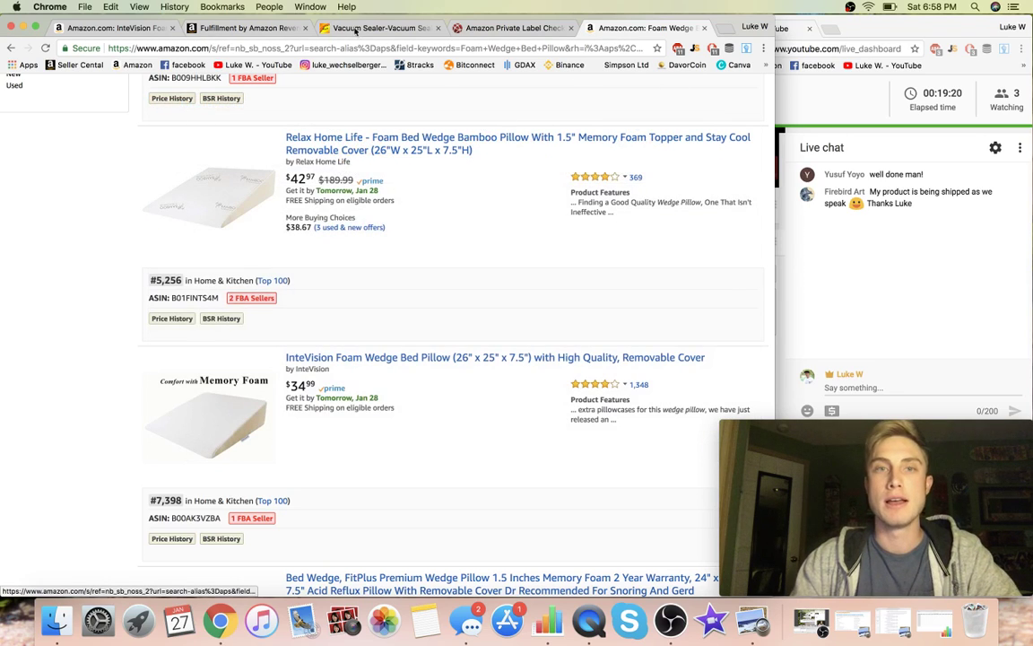
pyautogui.click(120, 25)
pyautogui.press('super+bracketleft')
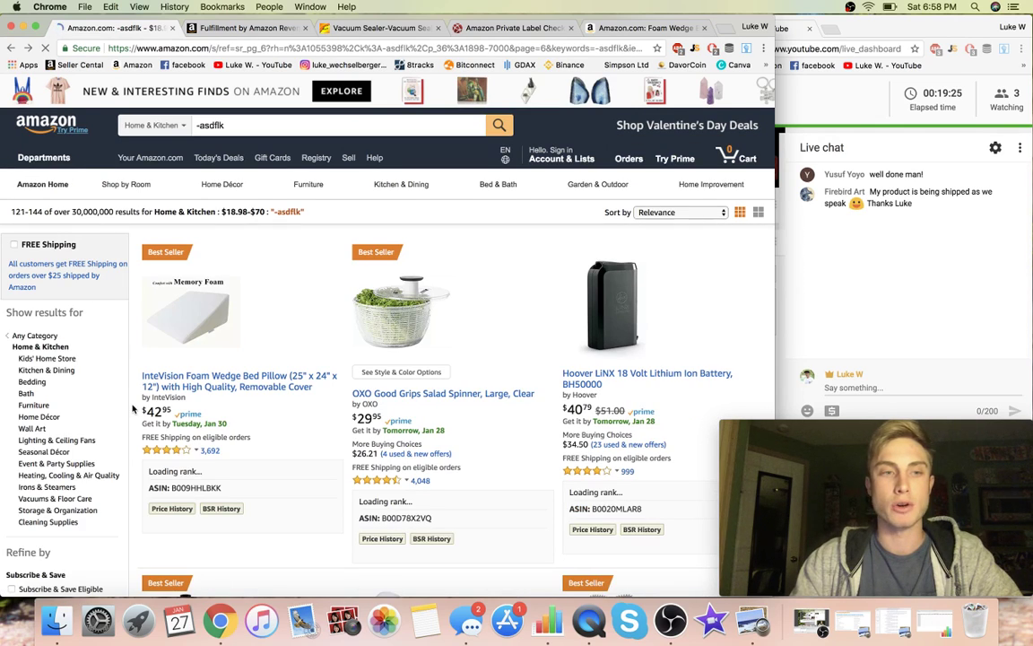
# Examine the prices, reviews, sales ranks and FBA sellers of the products on page 6, including the Etekcity WiFi smart plugs
pyautogui.scroll(-5, 132, 409)
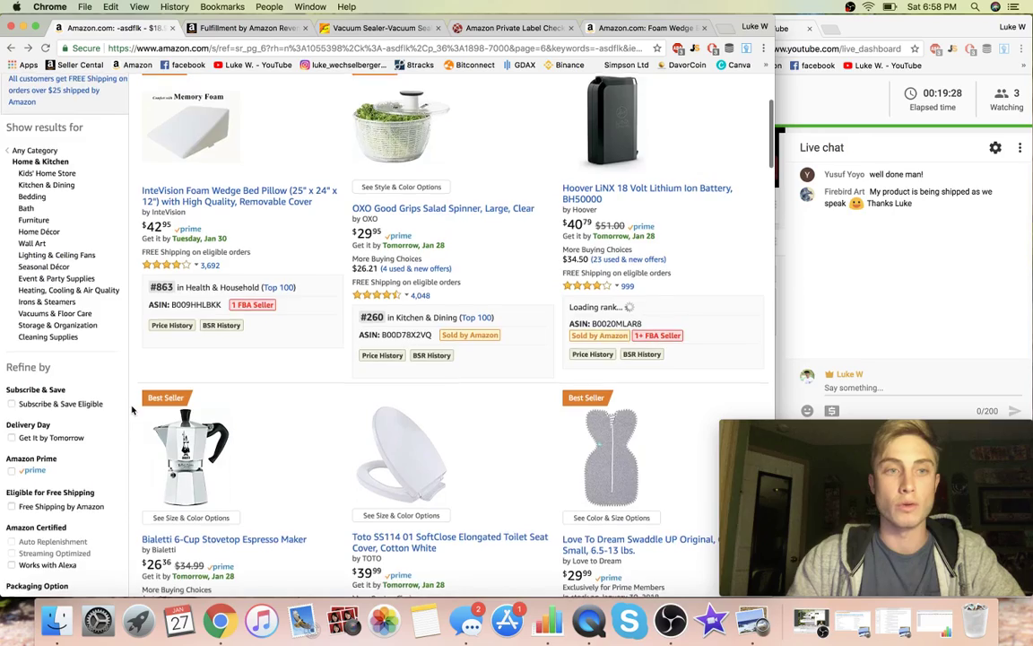
pyautogui.scroll(-5, 130, 410)
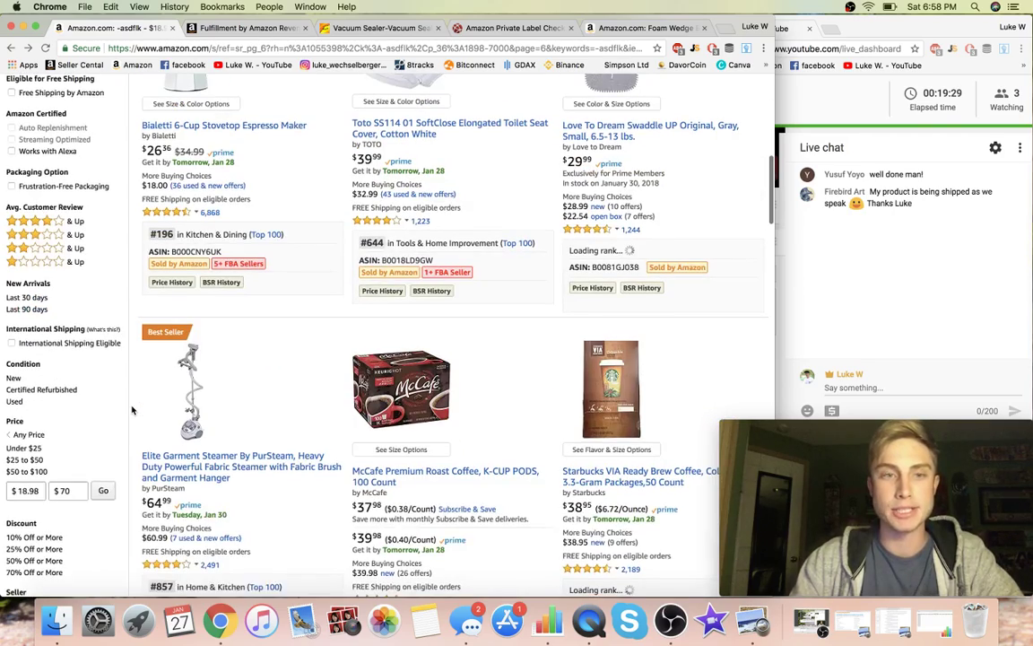
pyautogui.scroll(-7, 124, 409)
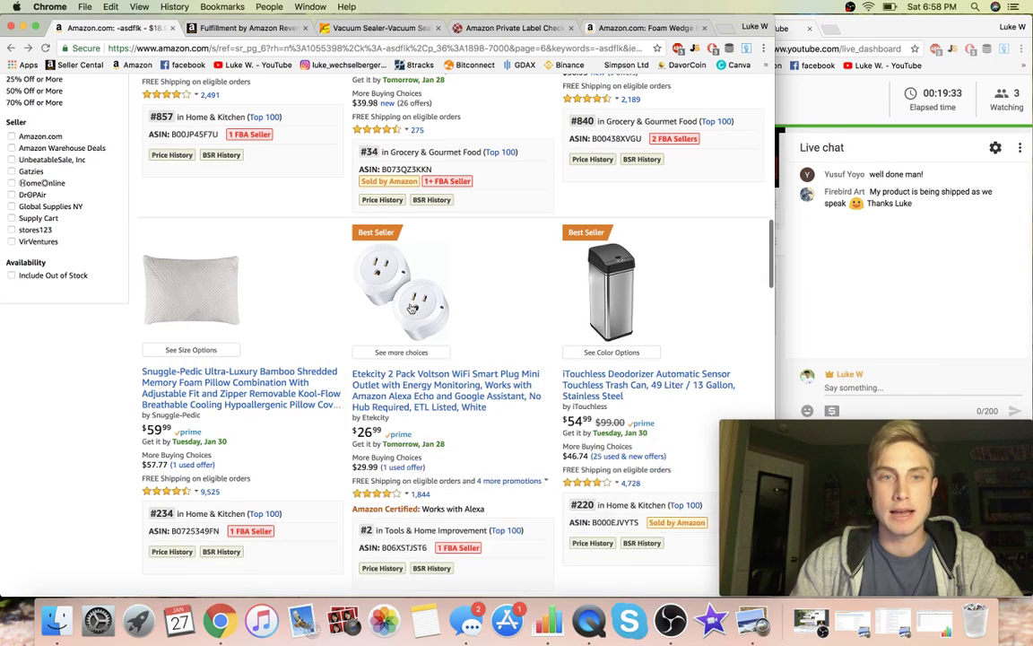
pyautogui.moveTo(439, 307)
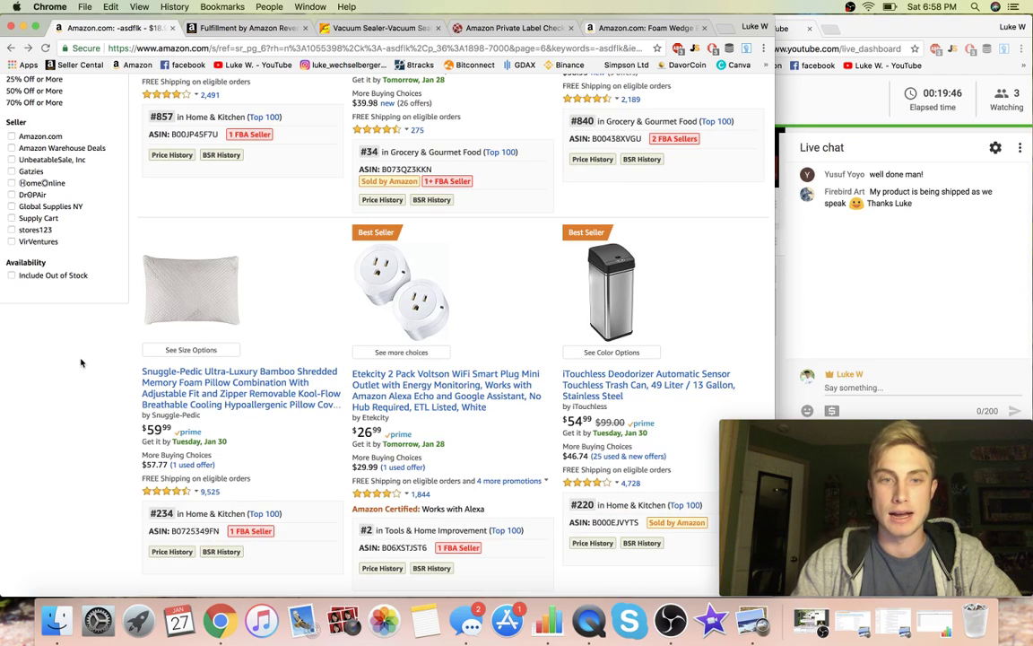
pyautogui.moveTo(367, 319)
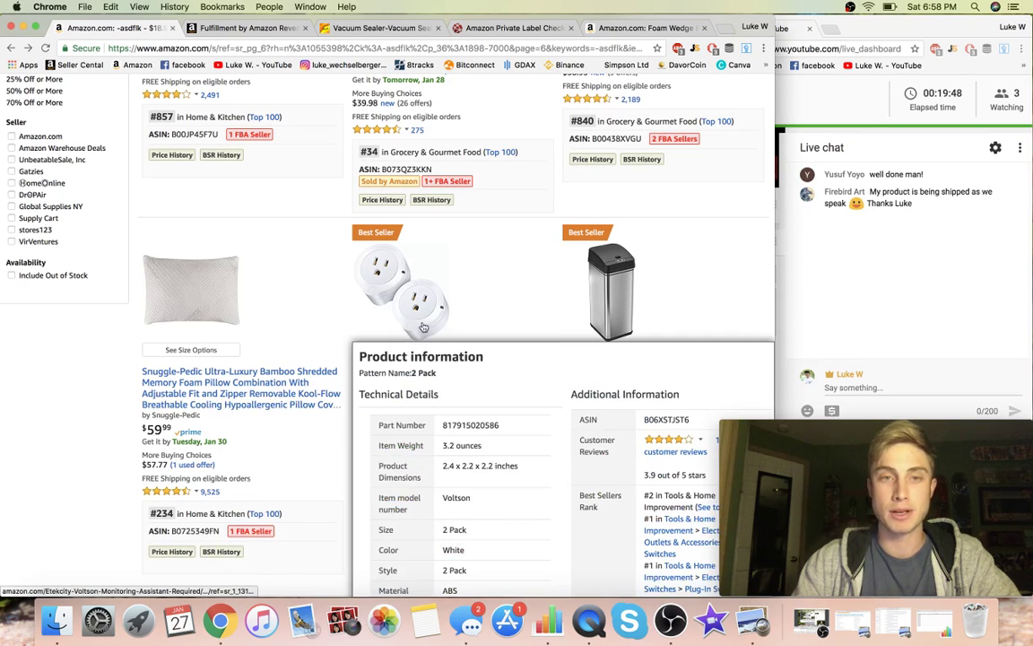
pyautogui.scroll(-5, 83, 325)
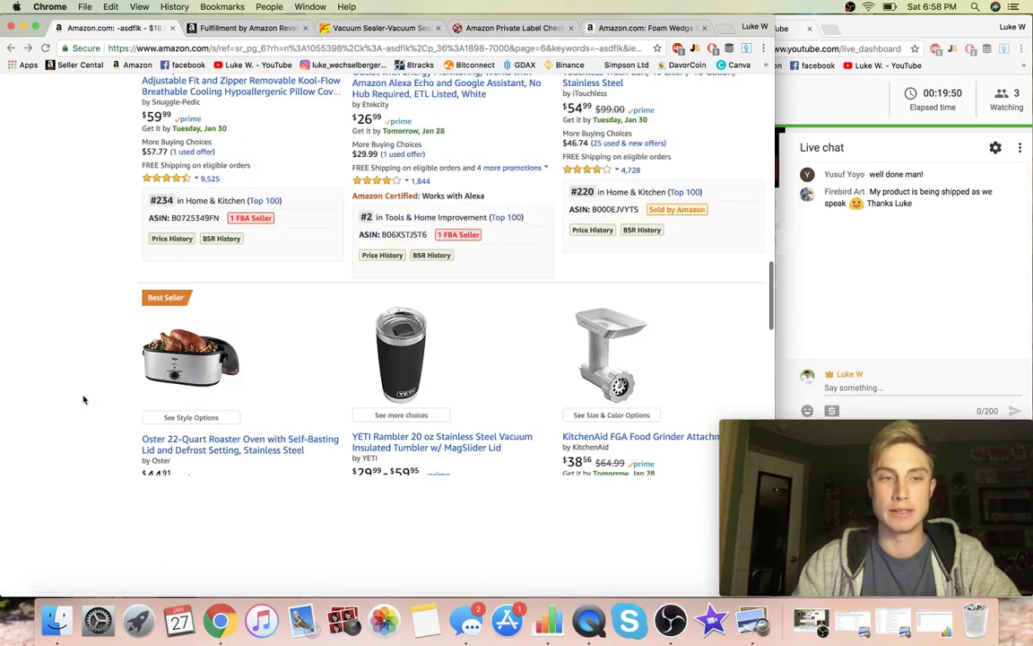
pyautogui.scroll(-7, 83, 399)
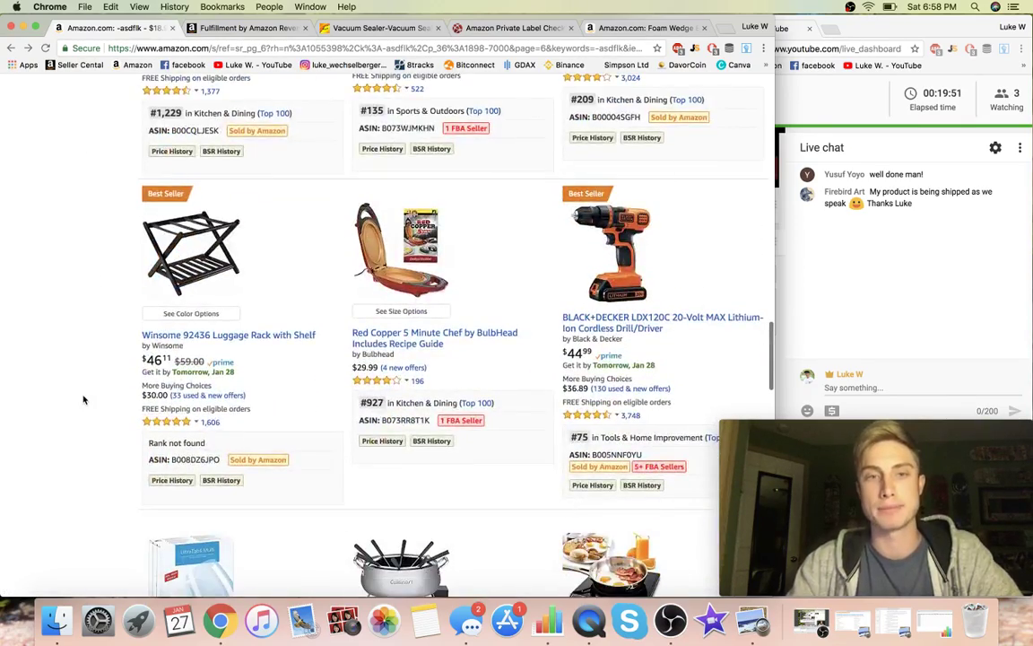
pyautogui.scroll(-7, 83, 399)
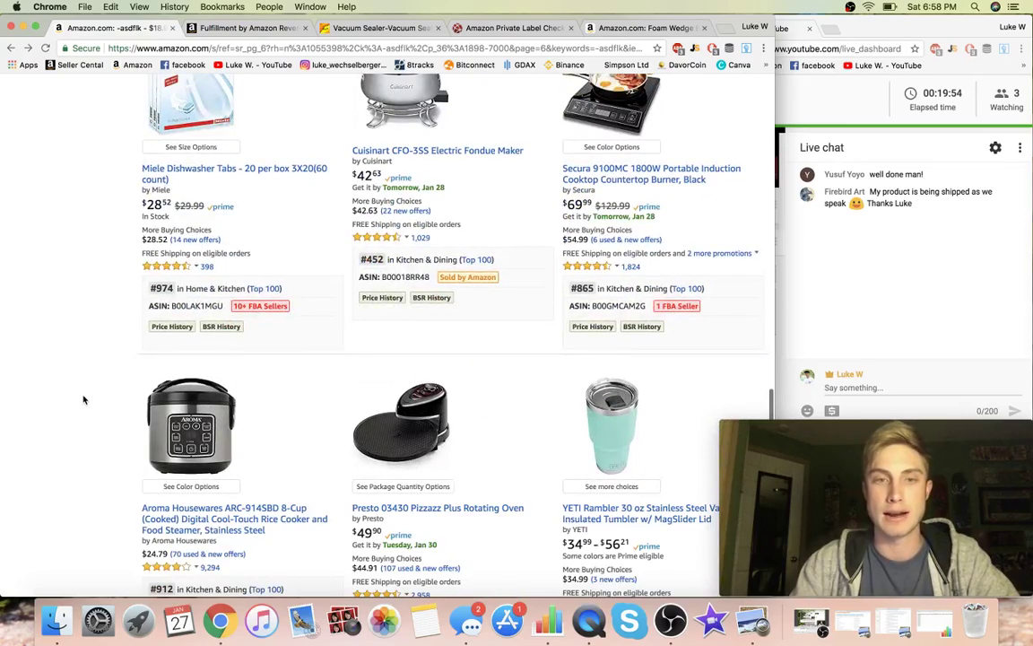
pyautogui.scroll(-7, 83, 399)
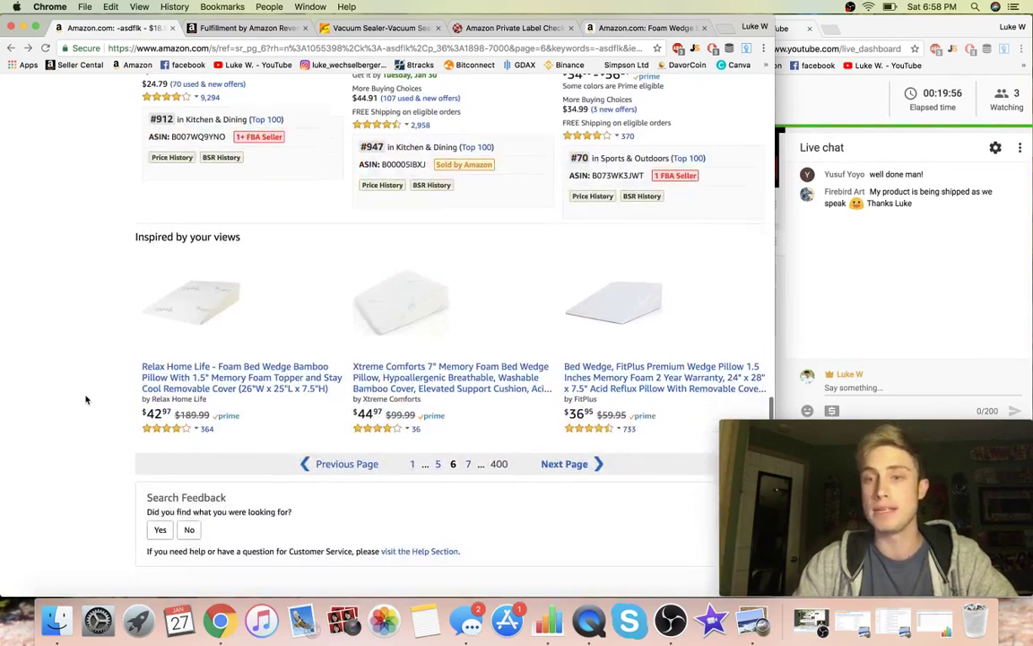
# Open page 7 of the Home & Kitchen results and examine its products' prices, reviews, sales ranks and sellers
pyautogui.click(467, 463)
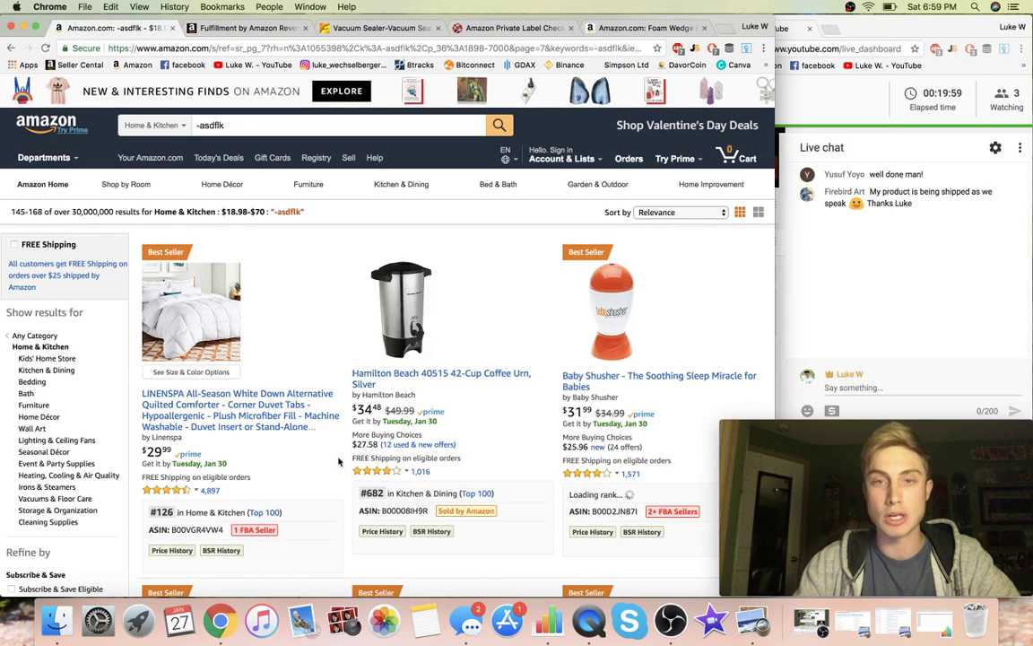
pyautogui.scroll(-3, 338, 462)
pyautogui.scroll(-5, 338, 462)
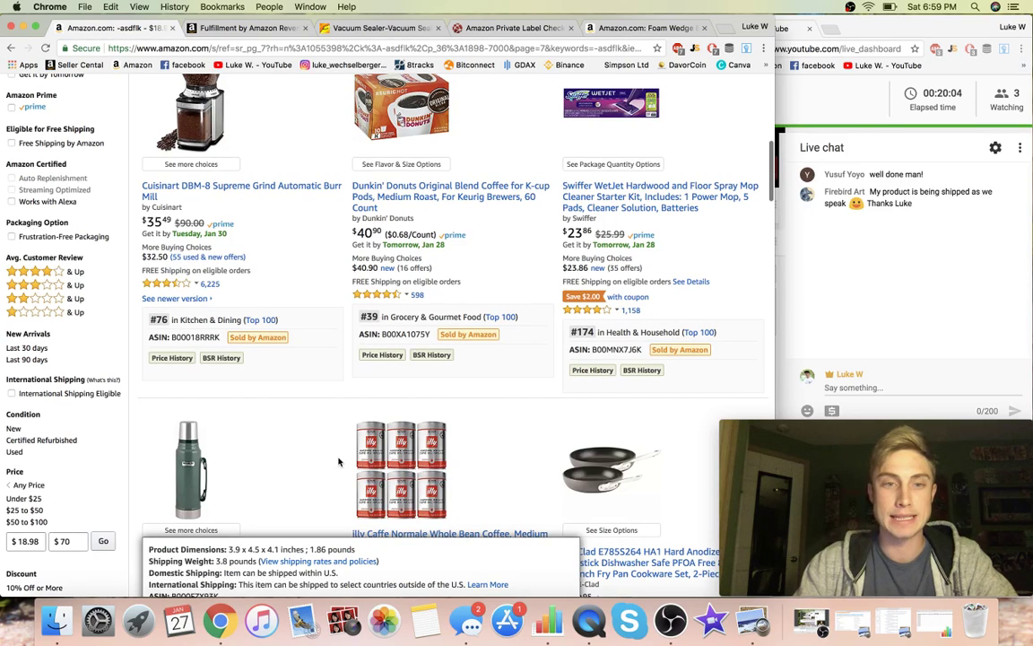
pyautogui.scroll(-4, 346, 462)
pyautogui.scroll(-2, 349, 464)
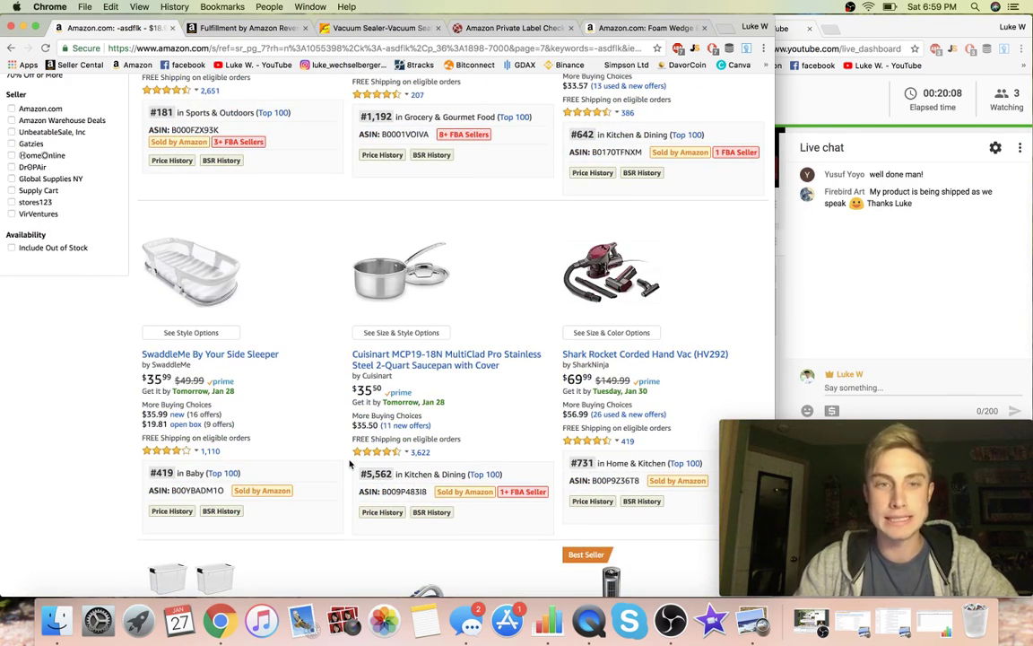
pyautogui.scroll(-5, 350, 464)
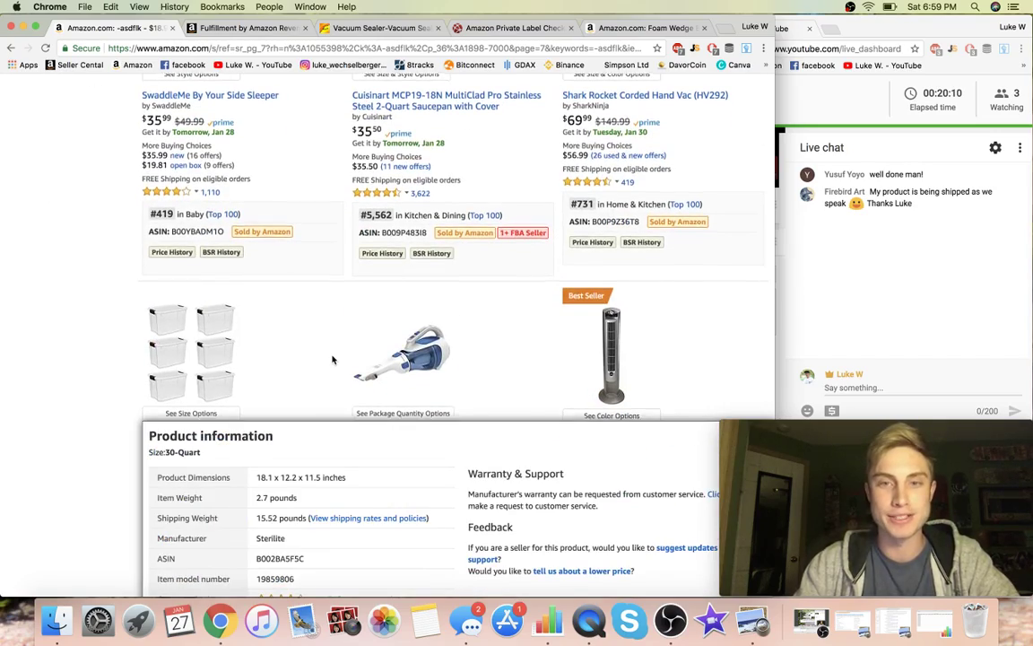
pyautogui.scroll(-6, 334, 357)
pyautogui.scroll(-10, 59, 381)
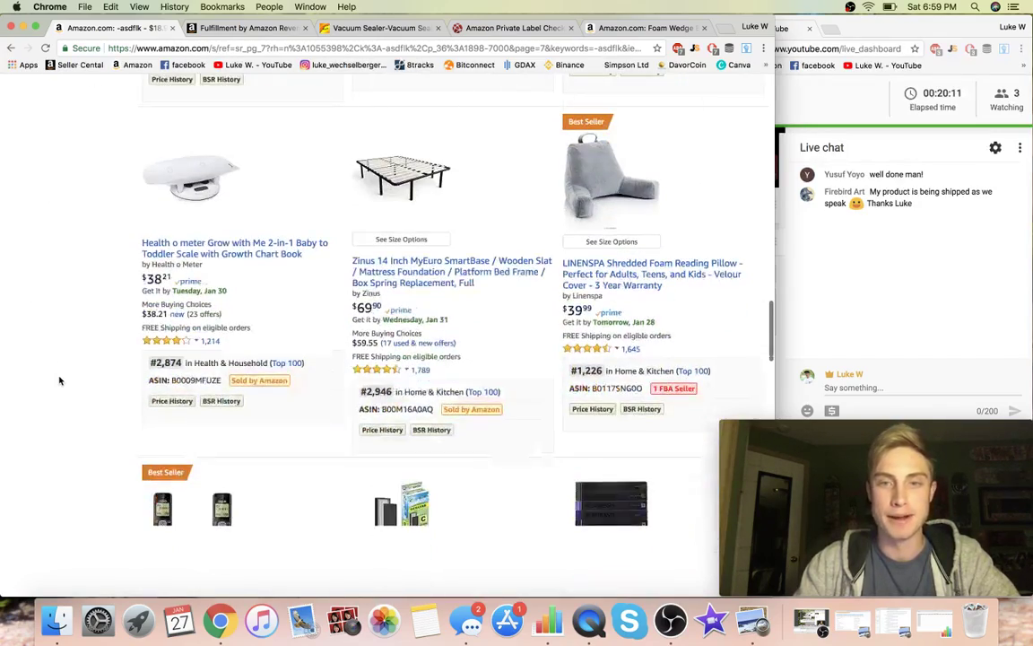
pyautogui.scroll(-6, 59, 381)
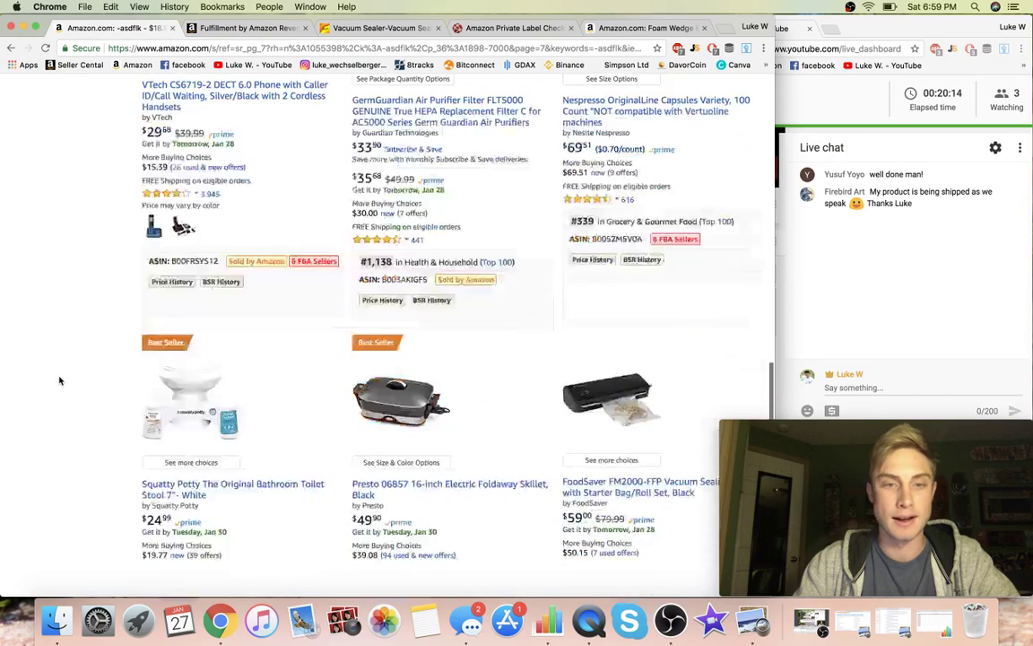
pyautogui.scroll(-4, 59, 381)
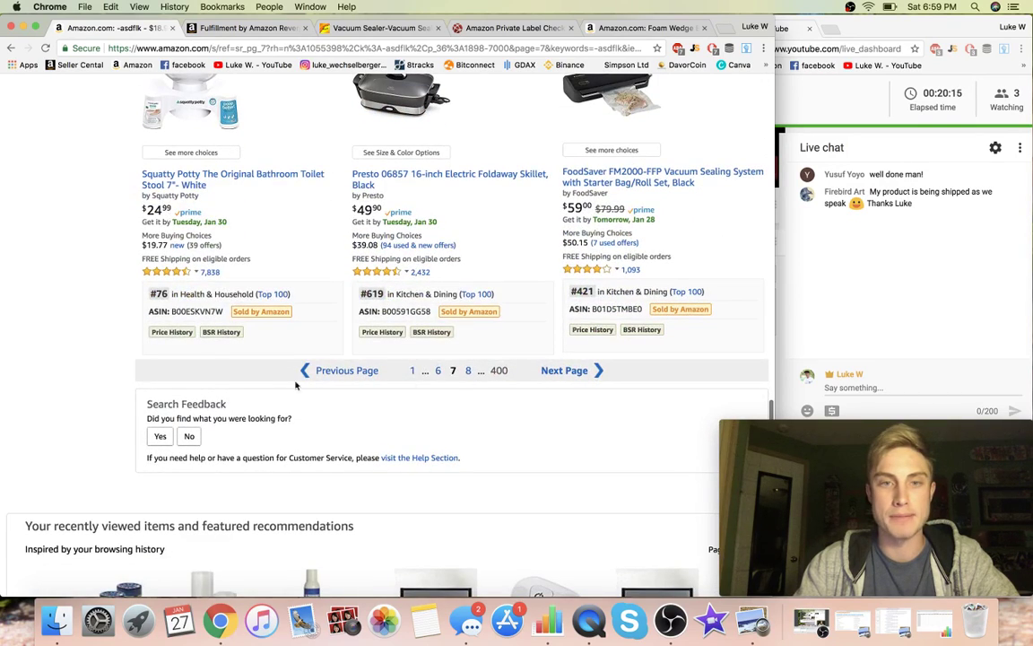
# Open page 8 of the Home & Kitchen results
pyautogui.click(437, 372)
pyautogui.scroll(6, 467, 164)
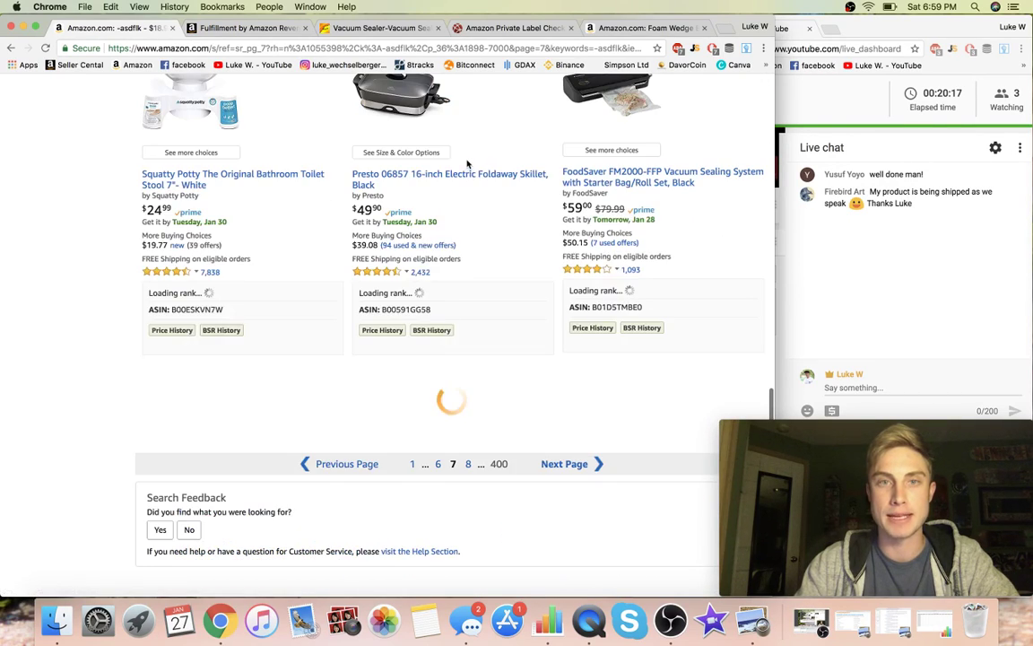
pyautogui.click(468, 463)
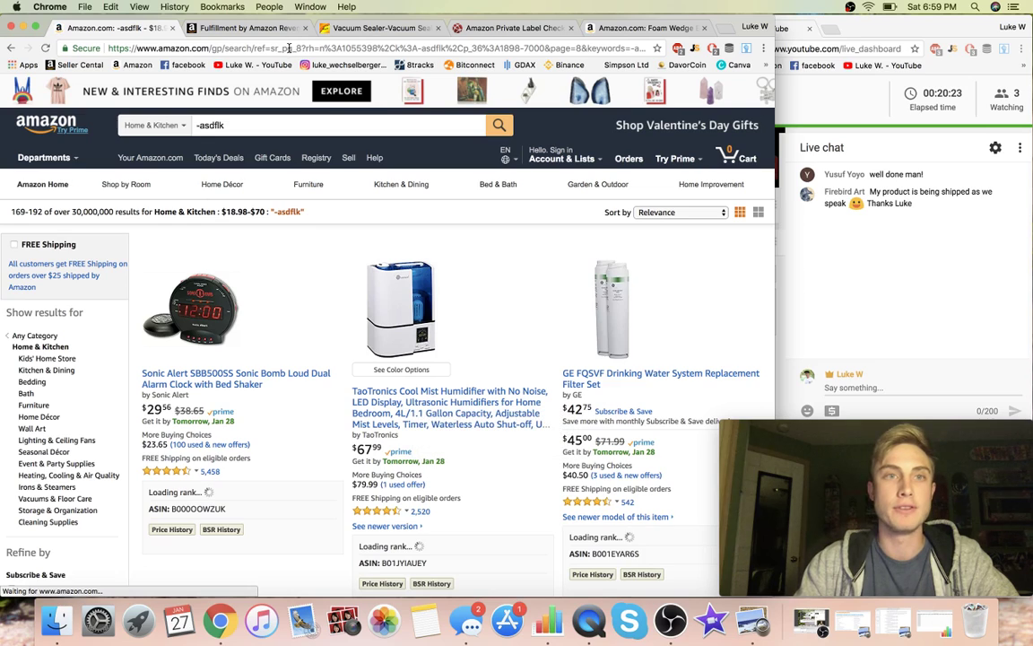
# Jump to page 300 of the results by changing the page value in the web address to 300
pyautogui.click(583, 50)
pyautogui.click(580, 50)
pyautogui.press('BackSpace')
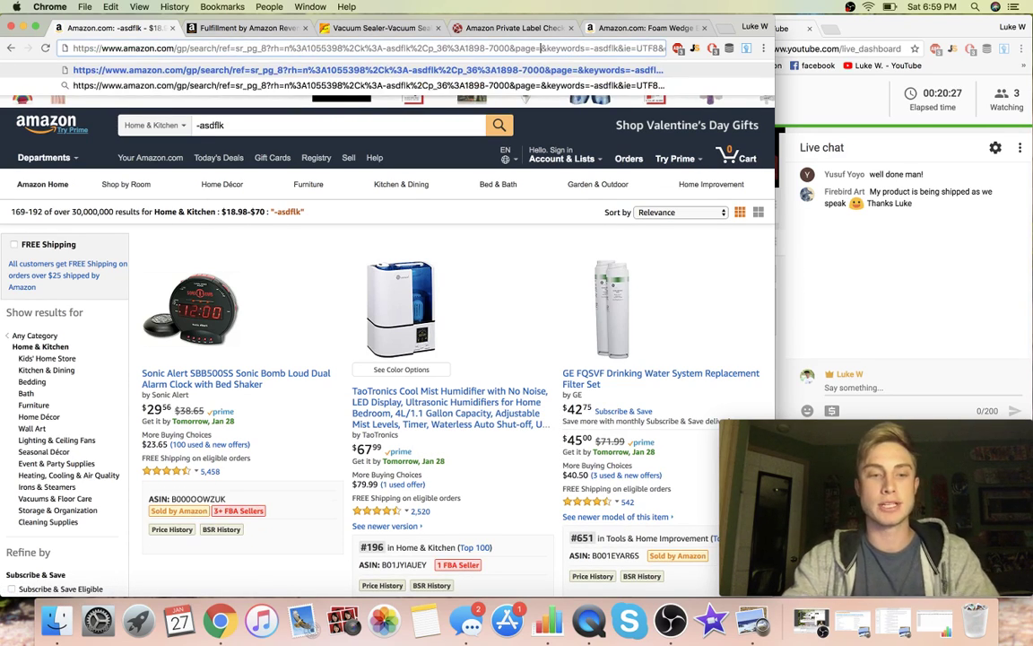
pyautogui.write('300')
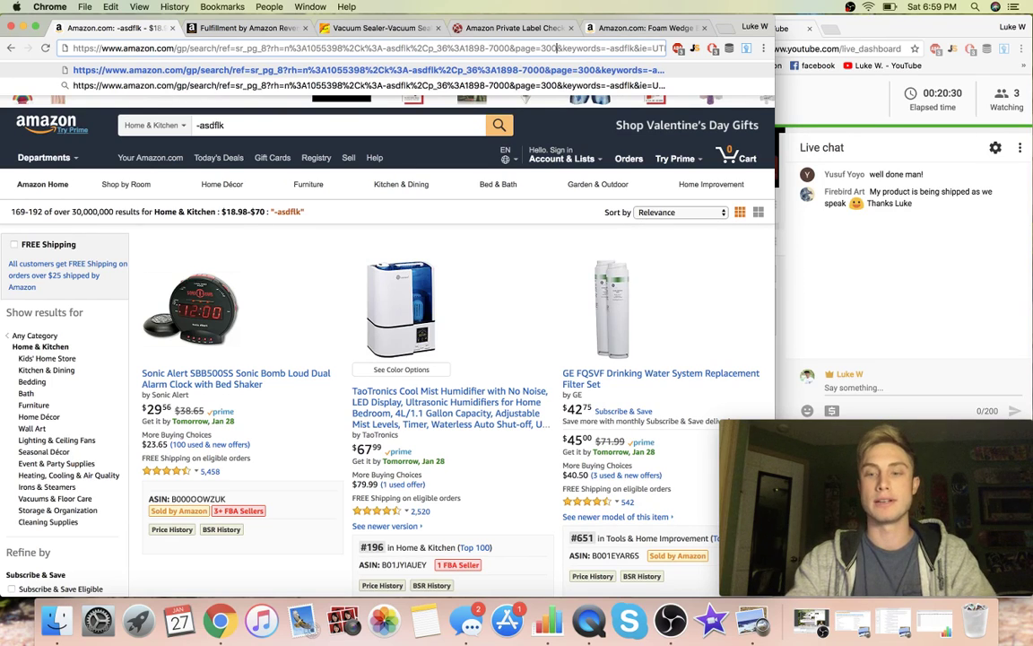
pyautogui.press('Return')
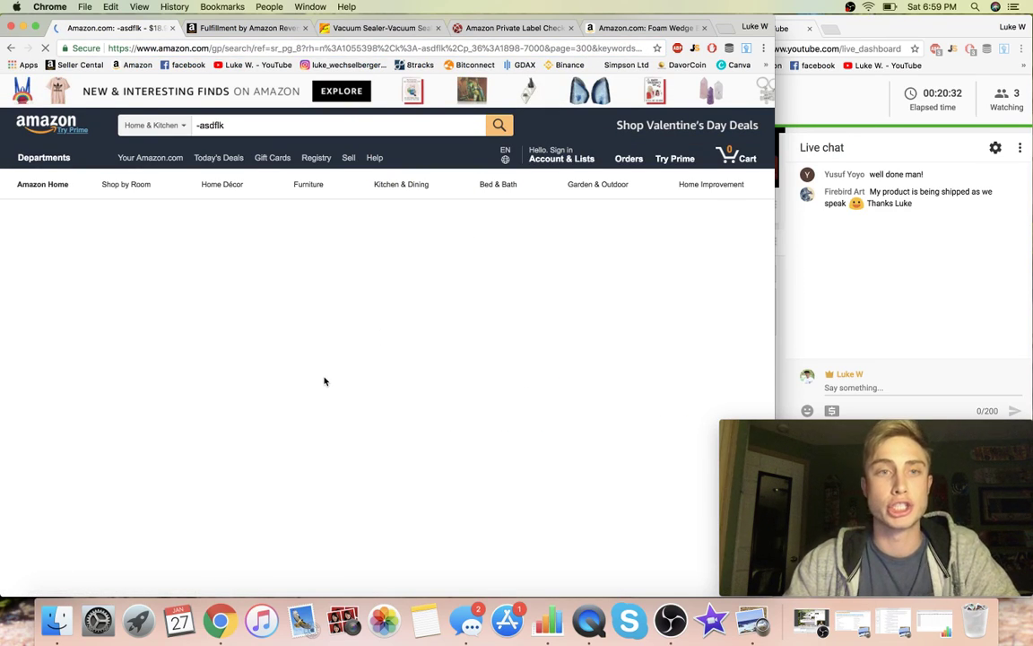
# Examine the products on page 300 for sales rank, price, review count, rating and whether Amazon or FBA sellers offer them
pyautogui.scroll(-2, 325, 381)
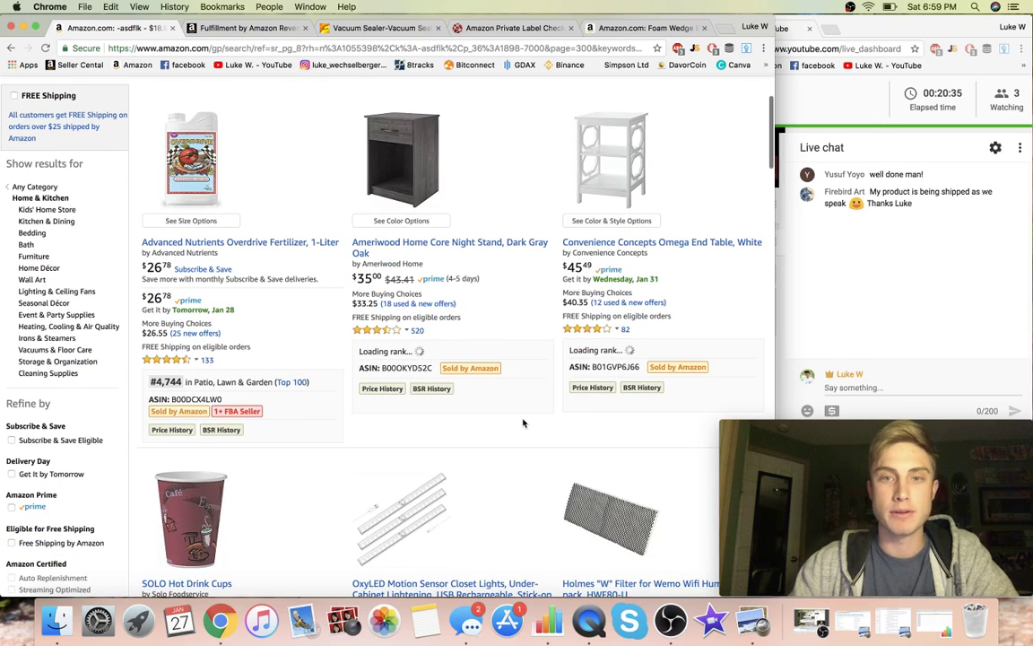
pyautogui.moveTo(339, 358)
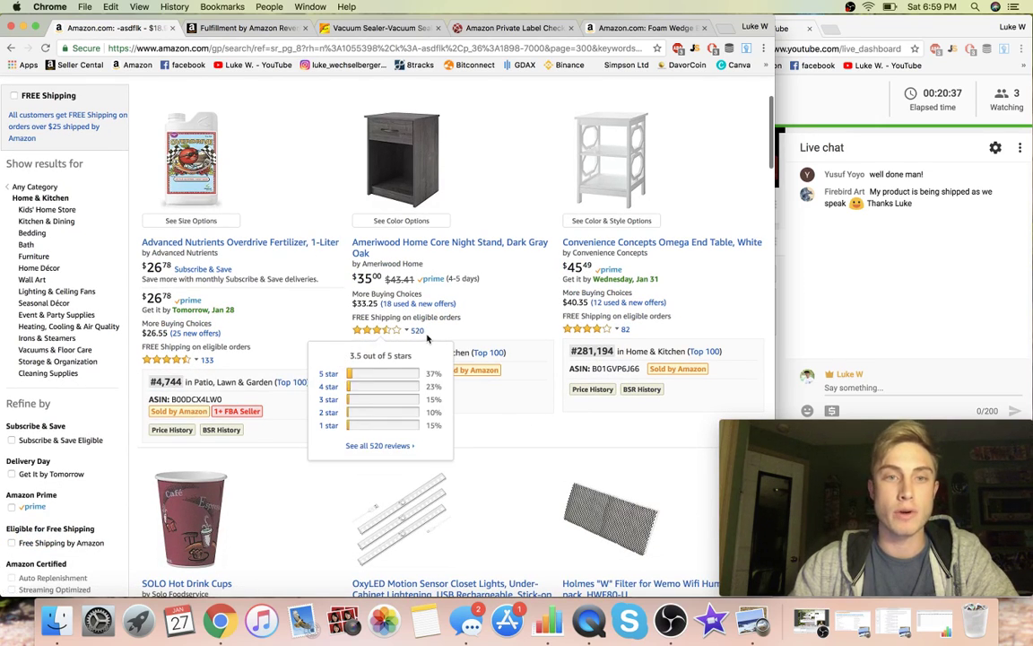
pyautogui.scroll(-5, 309, 399)
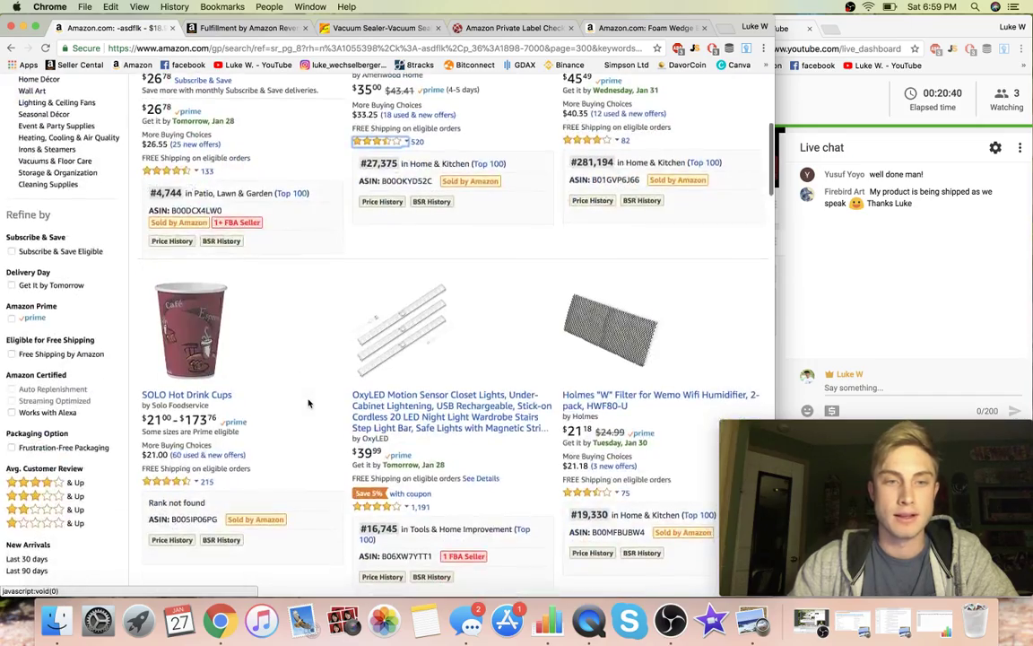
pyautogui.scroll(-3, 308, 403)
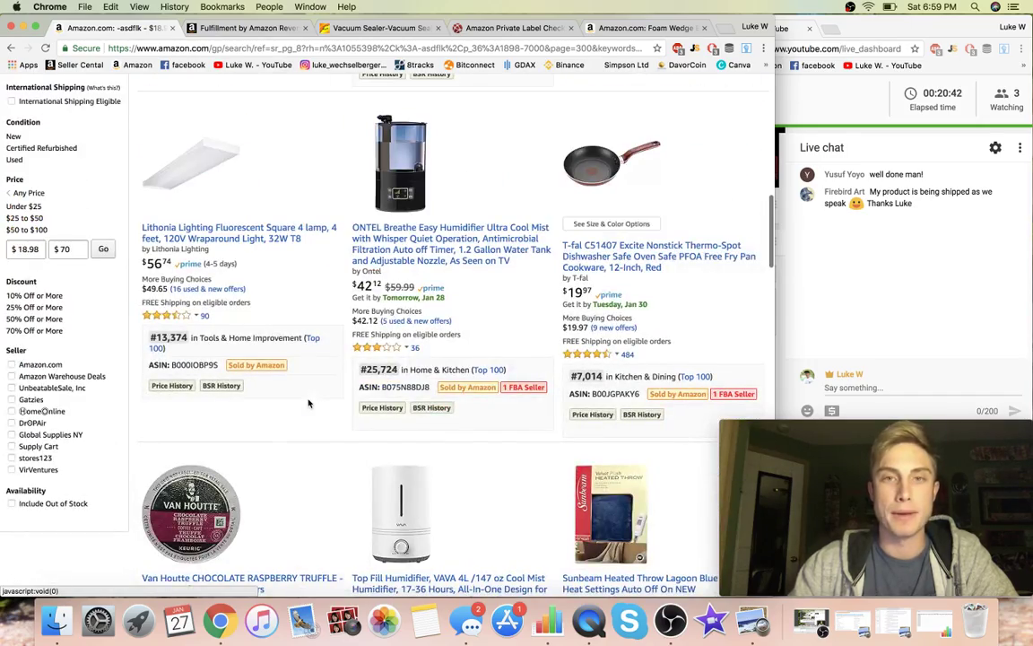
pyautogui.scroll(-9, 339, 426)
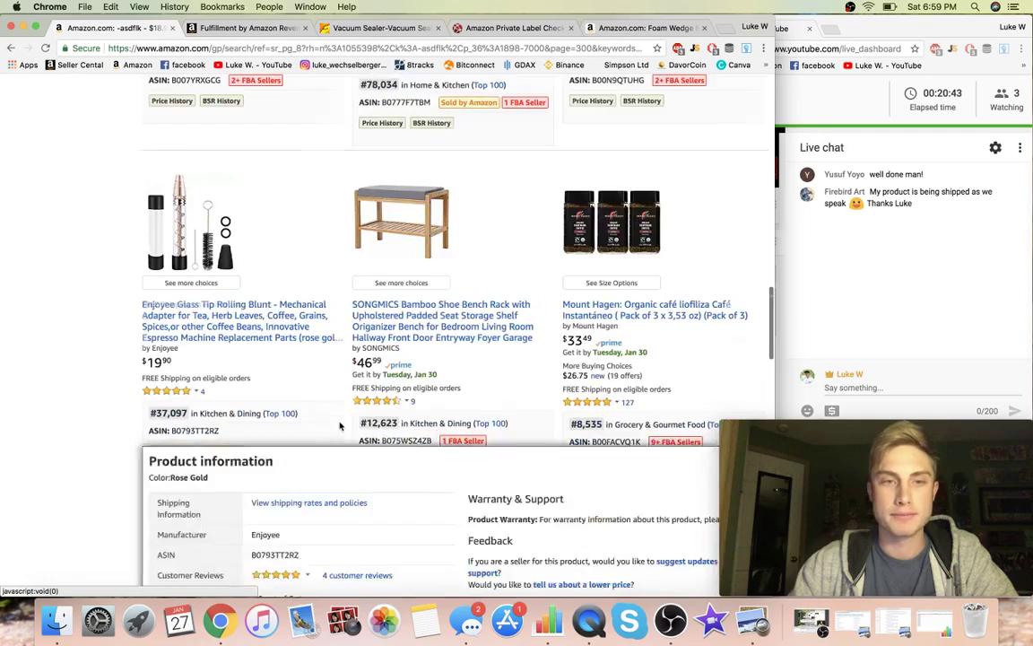
pyautogui.scroll(-8, 340, 426)
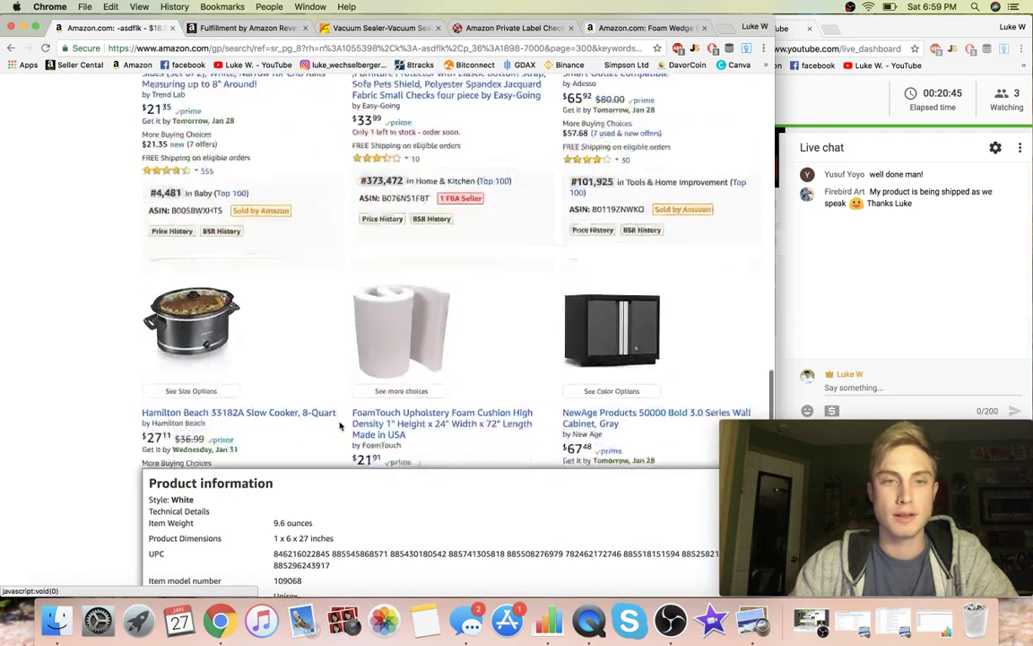
pyautogui.scroll(-5, 25, 375)
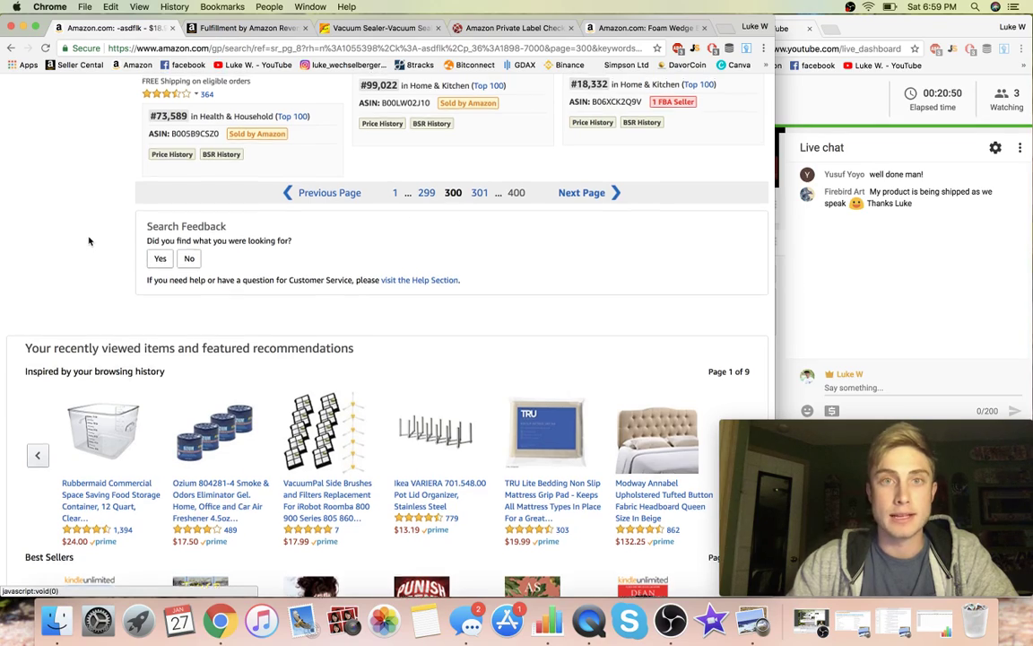
pyautogui.scroll(13, 87, 239)
pyautogui.scroll(15, 88, 240)
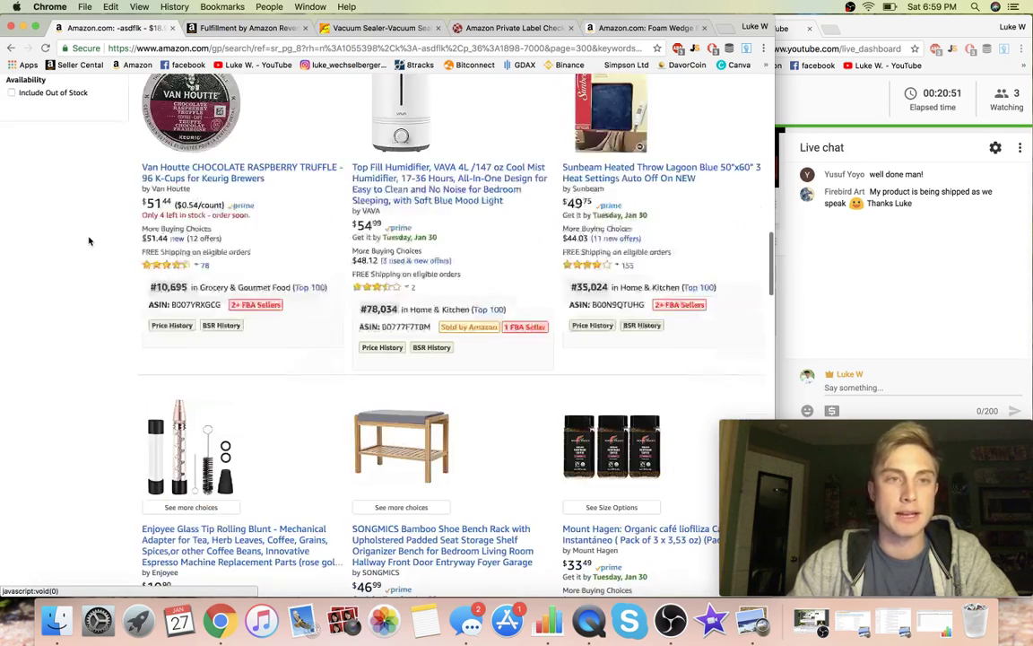
pyautogui.scroll(5, 88, 239)
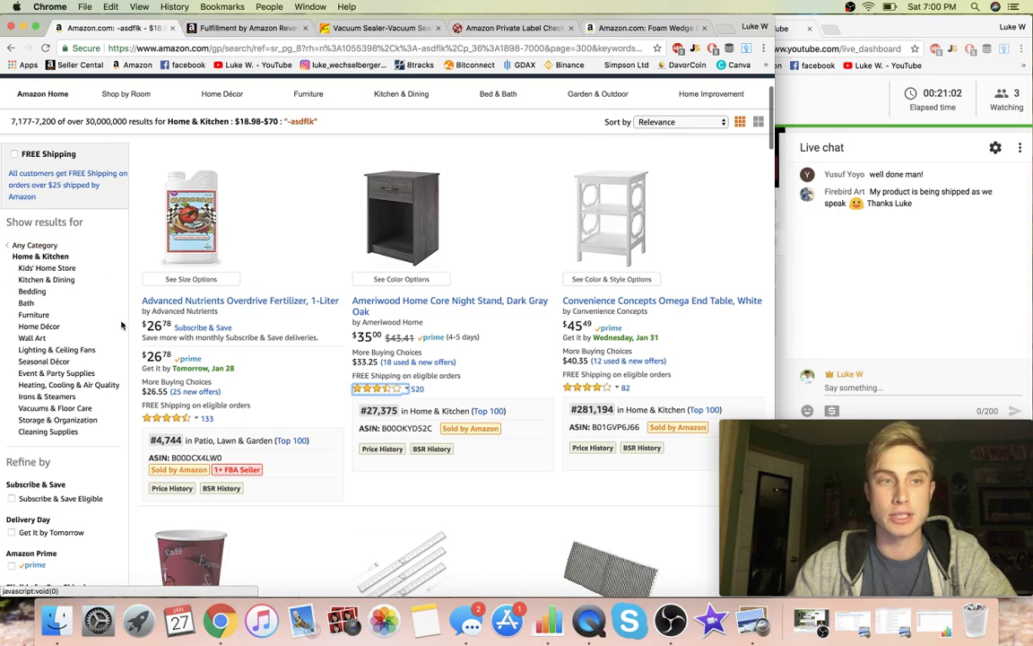
pyautogui.scroll(-4, 125, 327)
pyautogui.scroll(-8, 125, 330)
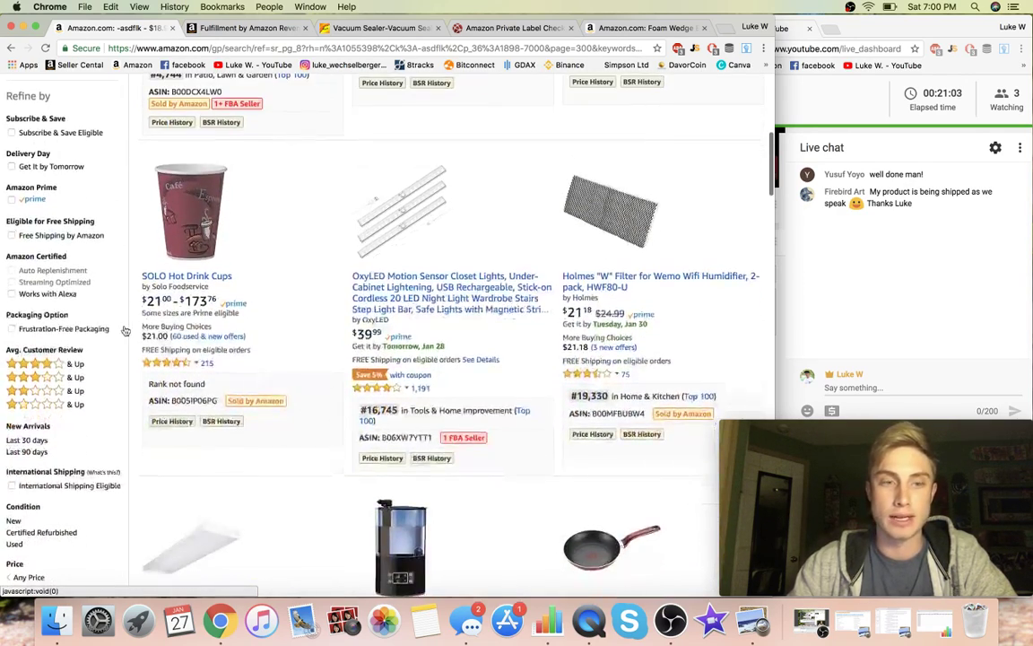
pyautogui.scroll(-10, 125, 330)
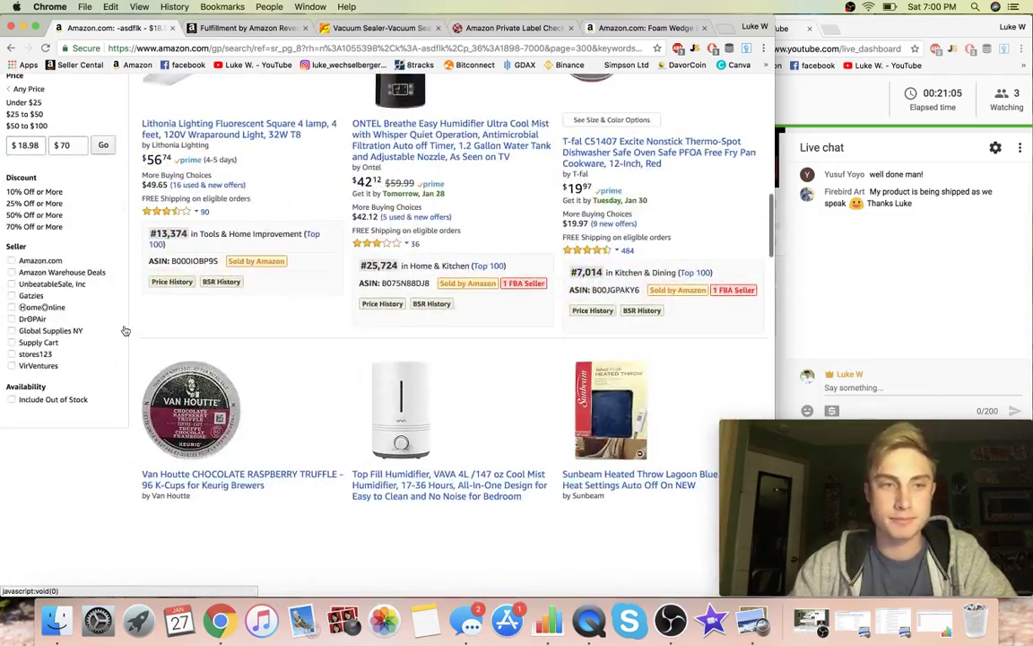
pyautogui.scroll(-2, 125, 330)
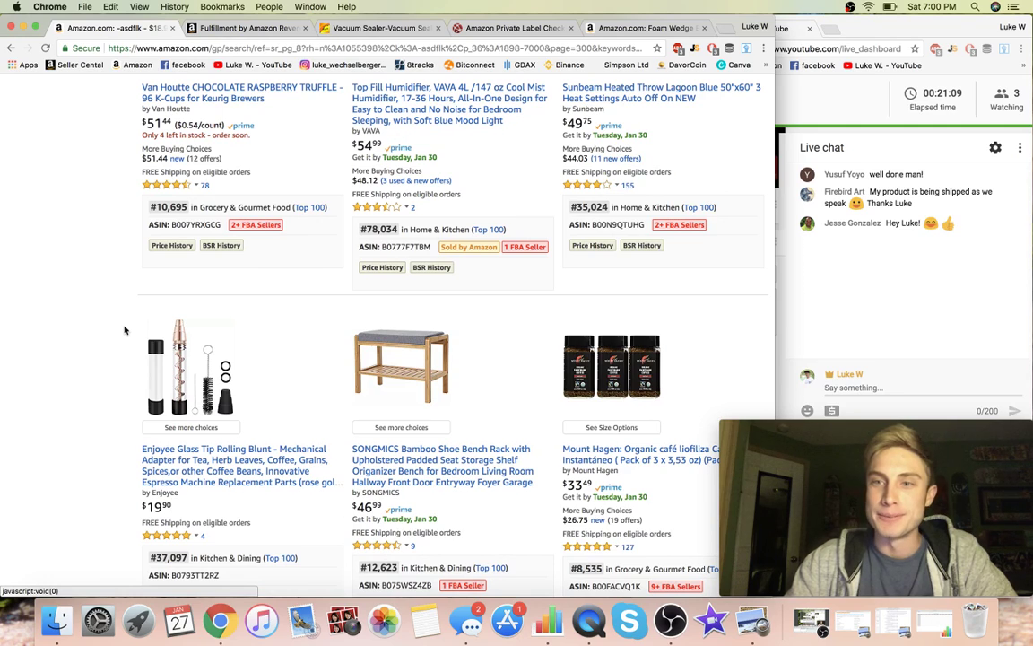
# Examine the remaining products down to the end of page 300, comparing their prices, review counts, sales ranks and sellers
pyautogui.scroll(-2, 115, 455)
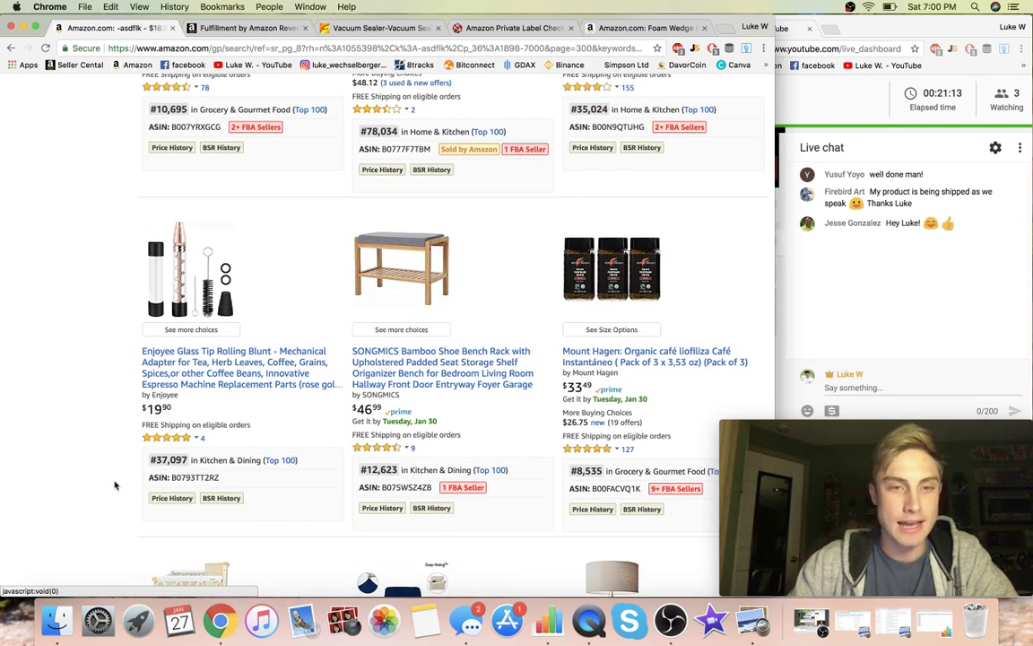
pyautogui.scroll(-6, 115, 485)
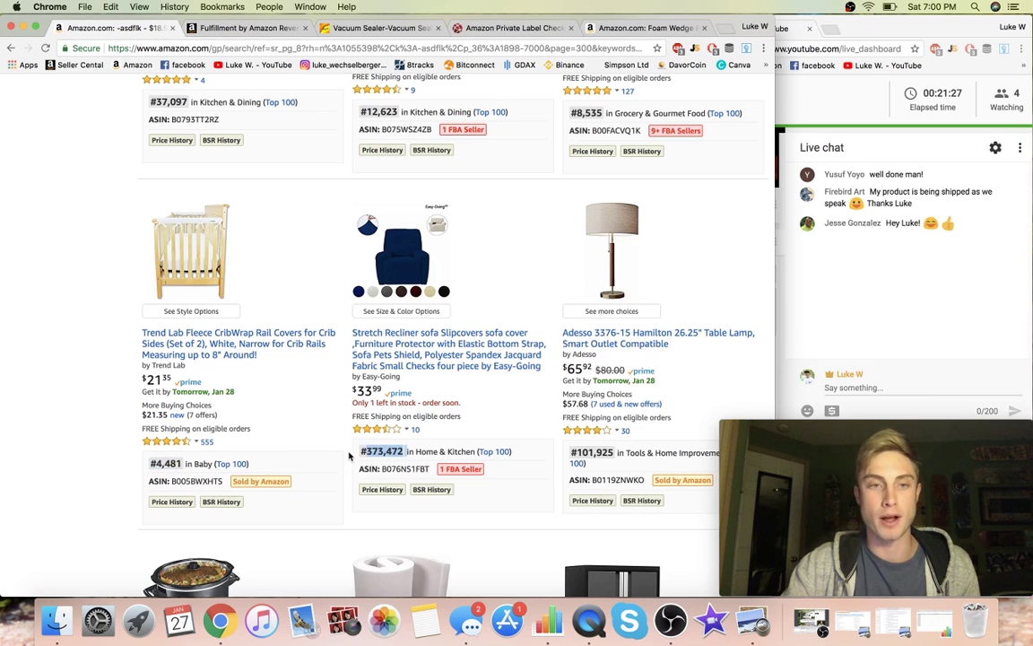
pyautogui.scroll(-3, 349, 456)
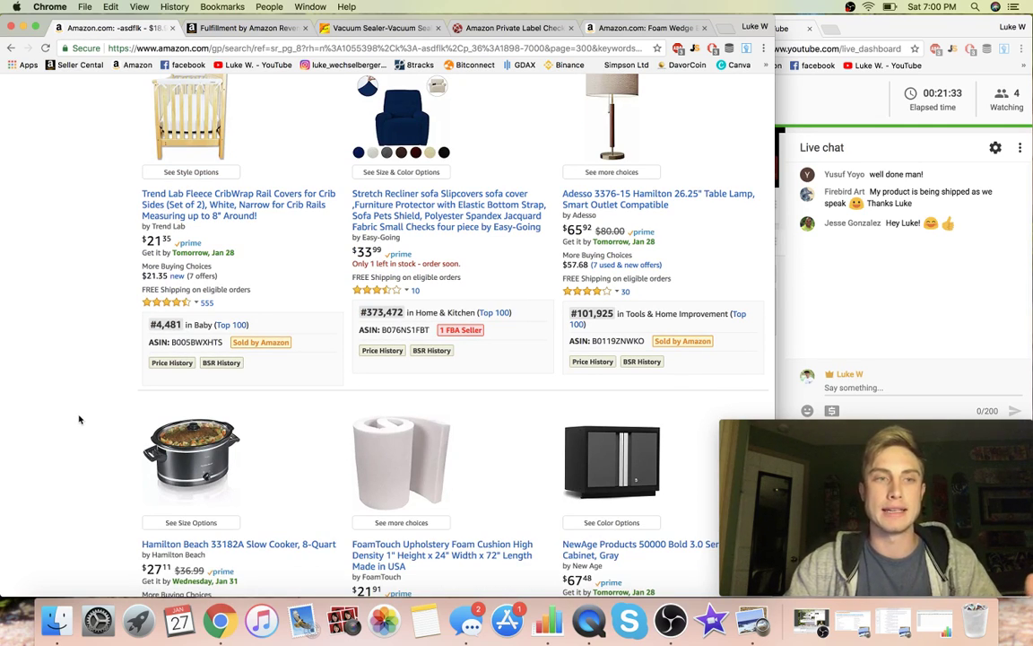
pyautogui.scroll(-3, 79, 418)
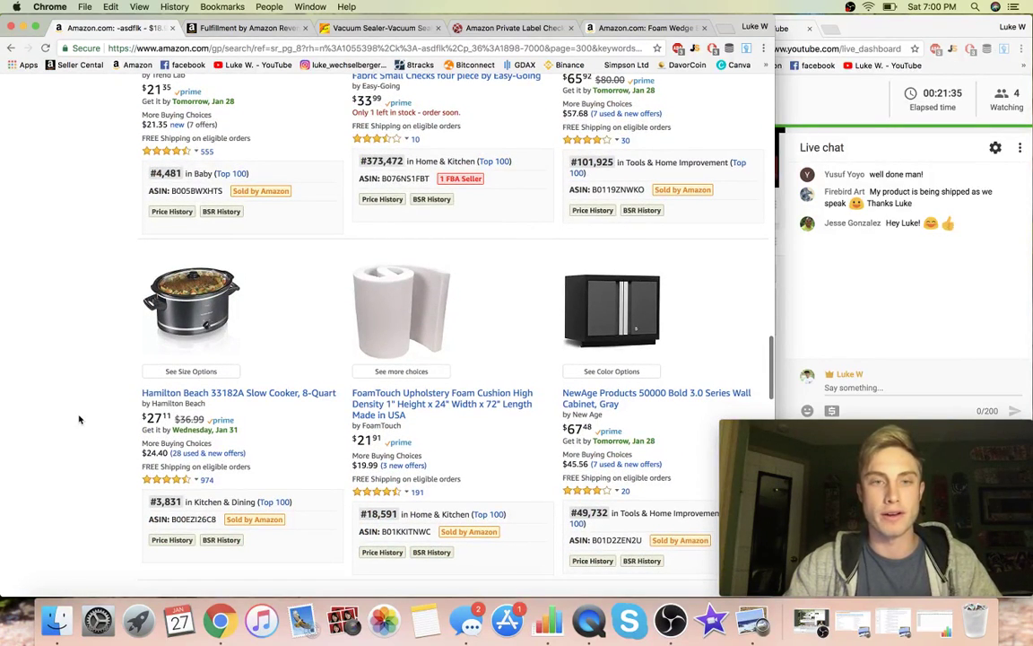
pyautogui.scroll(-3, 85, 418)
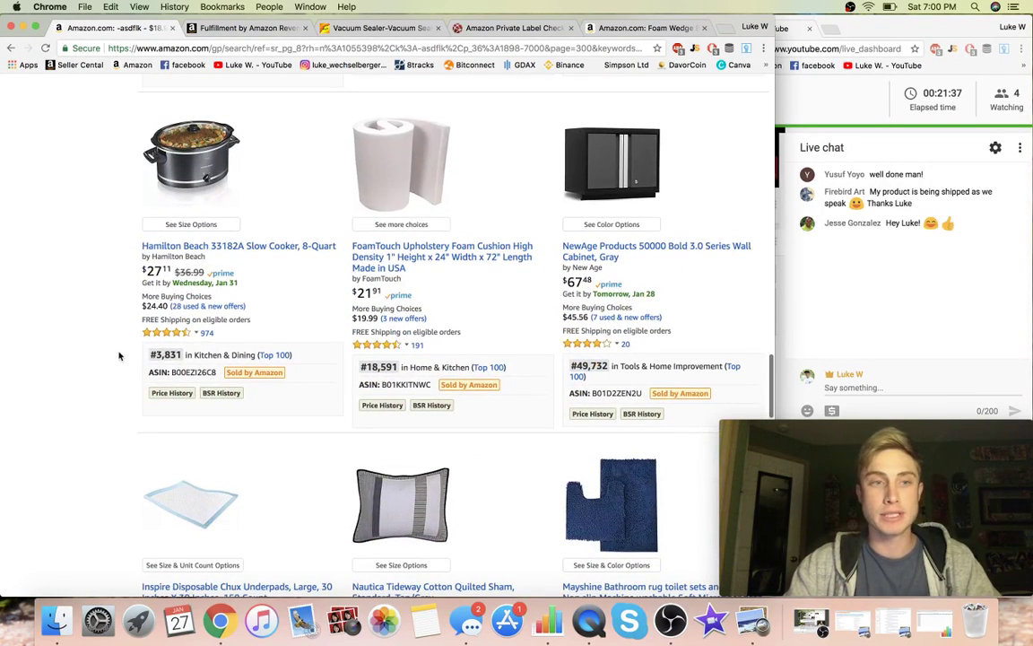
pyautogui.moveTo(231, 141)
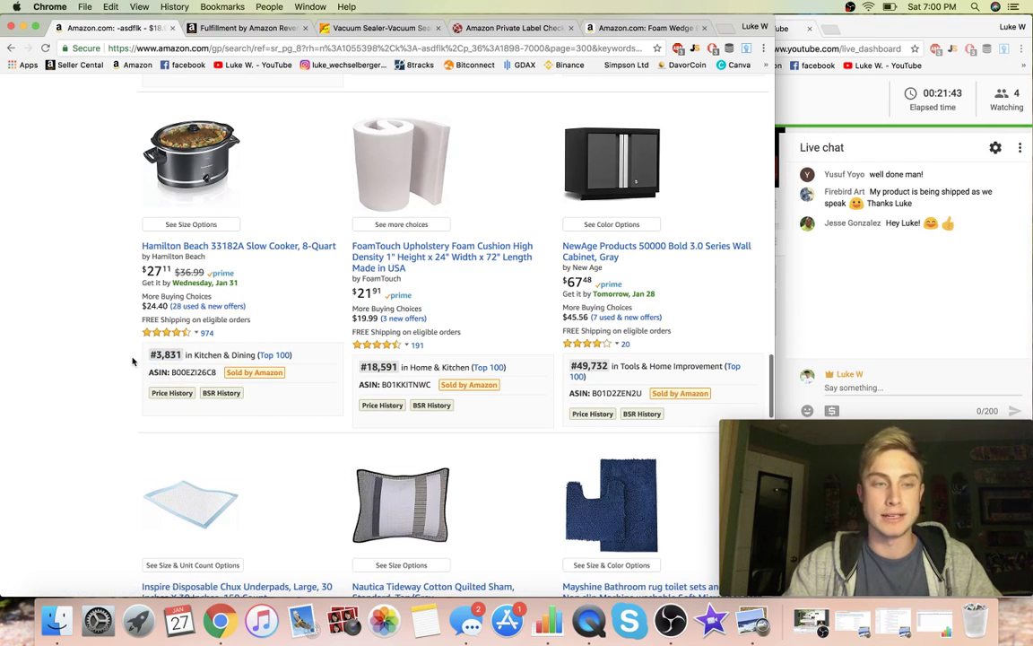
pyautogui.scroll(-9, 132, 361)
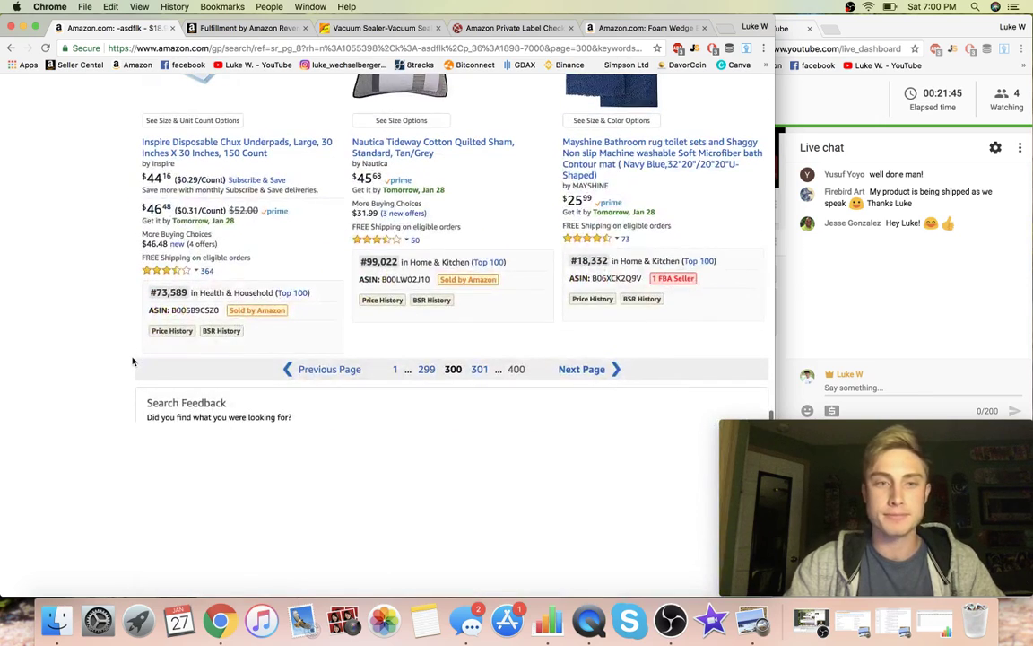
# Open page 301 of the Home & Kitchen results and examine its products' prices, reviews, sales ranks and FBA sellers
pyautogui.click(469, 369)
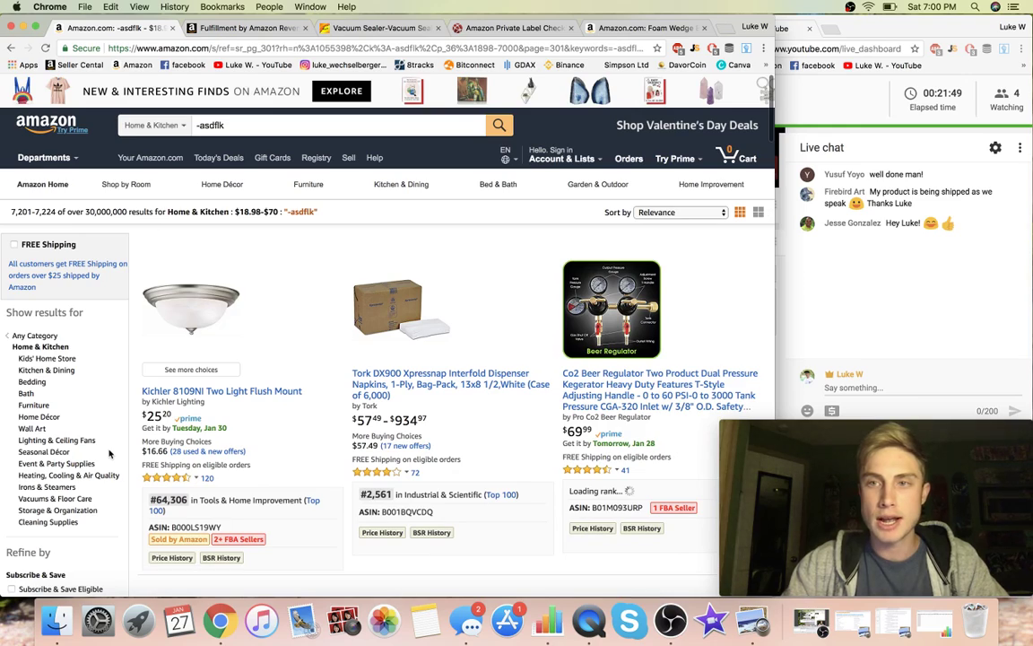
pyautogui.scroll(-3, 107, 448)
pyautogui.scroll(-5, 109, 455)
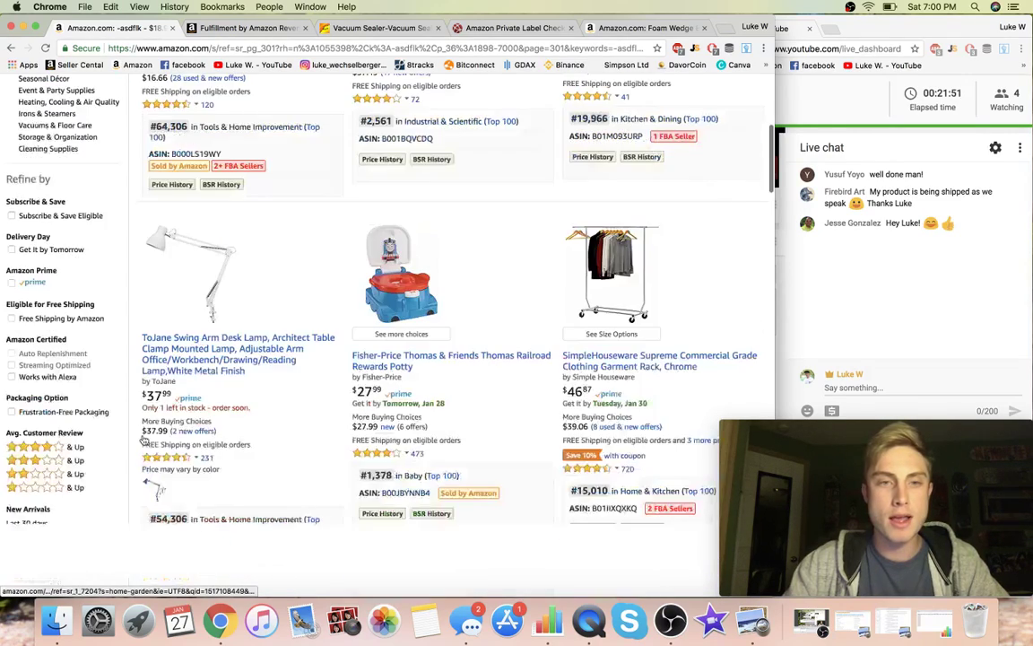
pyautogui.scroll(-7, 143, 437)
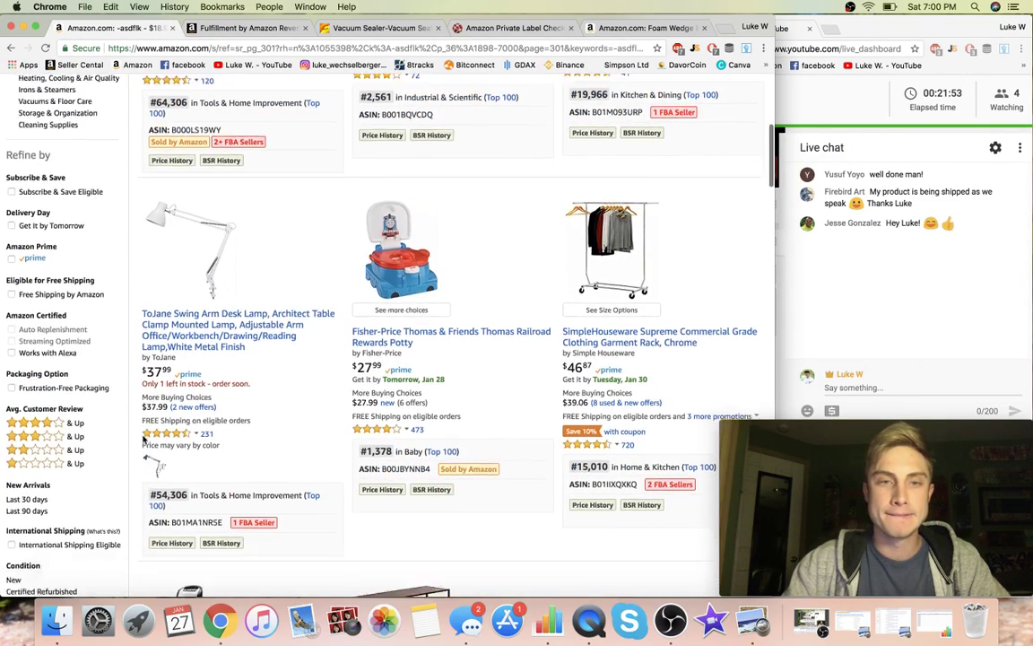
pyautogui.scroll(-12, 119, 463)
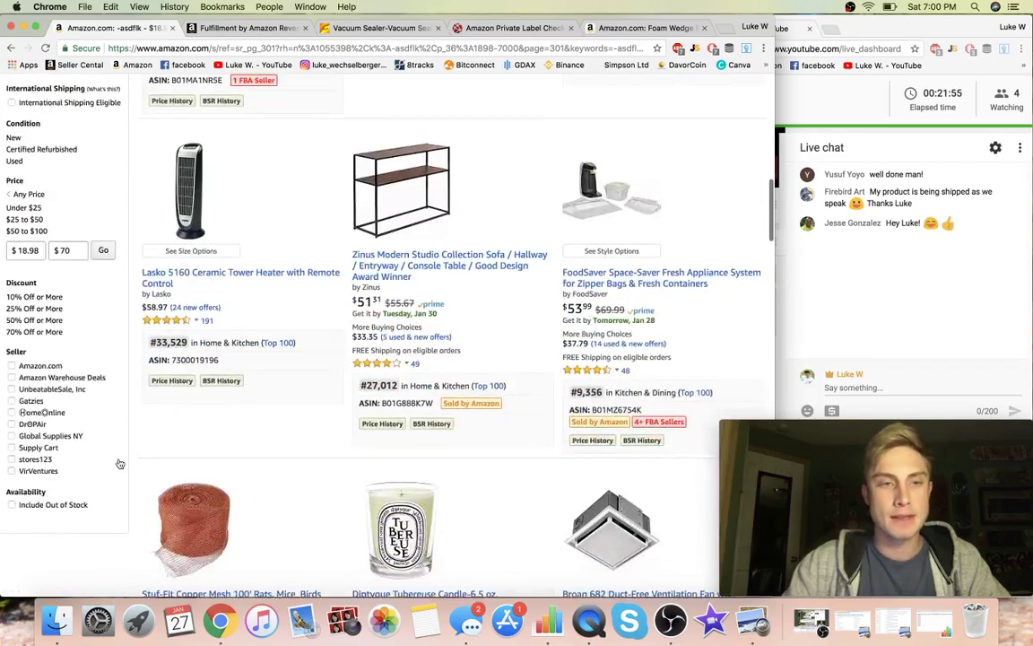
pyautogui.scroll(-11, 120, 463)
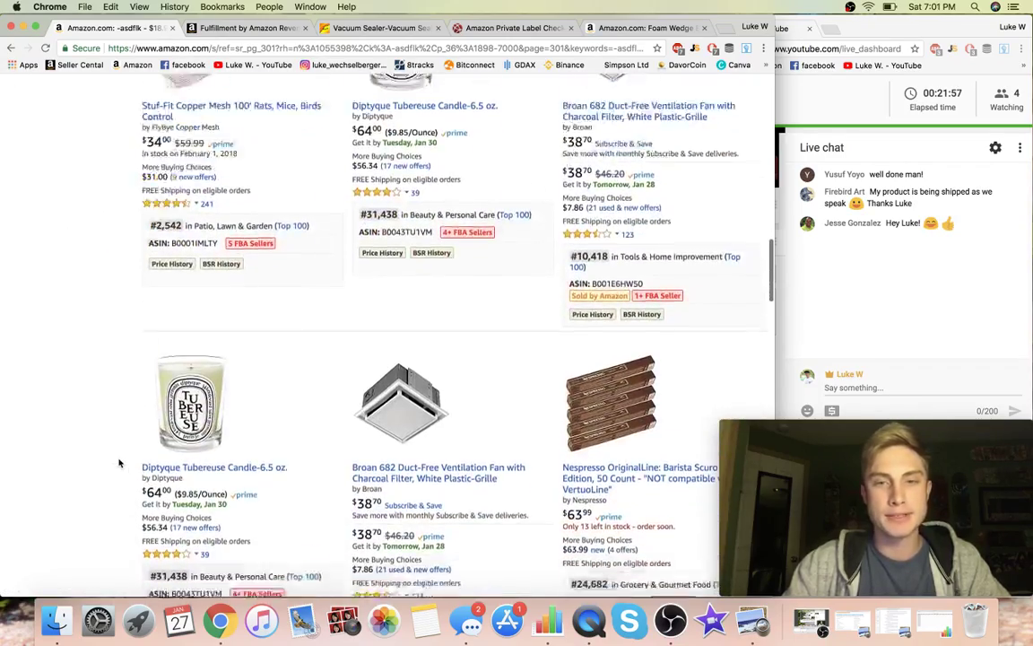
pyautogui.scroll(-7, 119, 463)
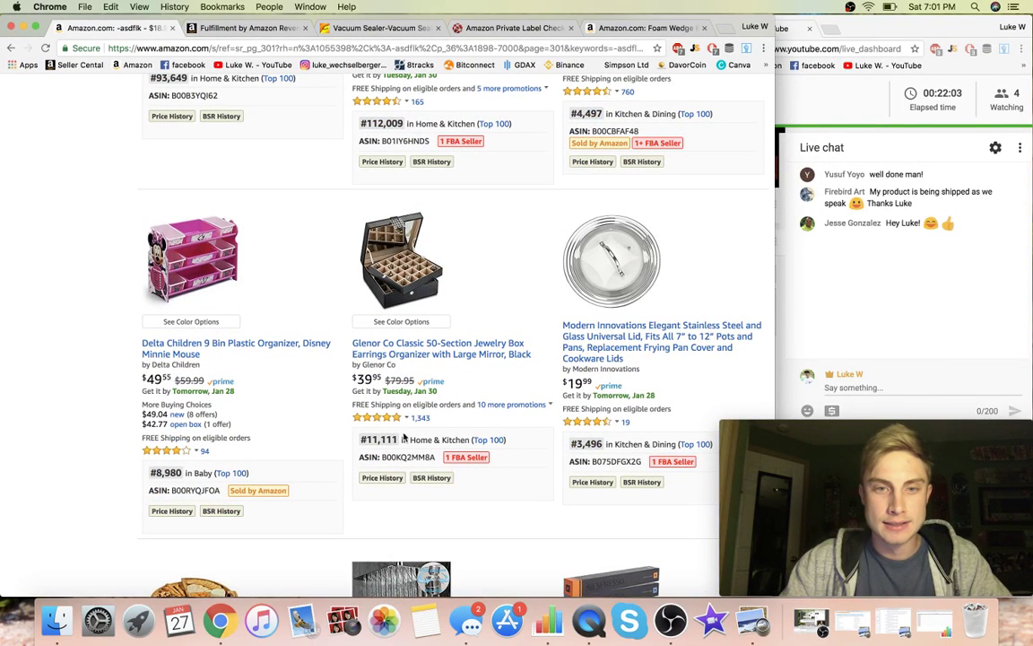
pyautogui.scroll(-10, 81, 469)
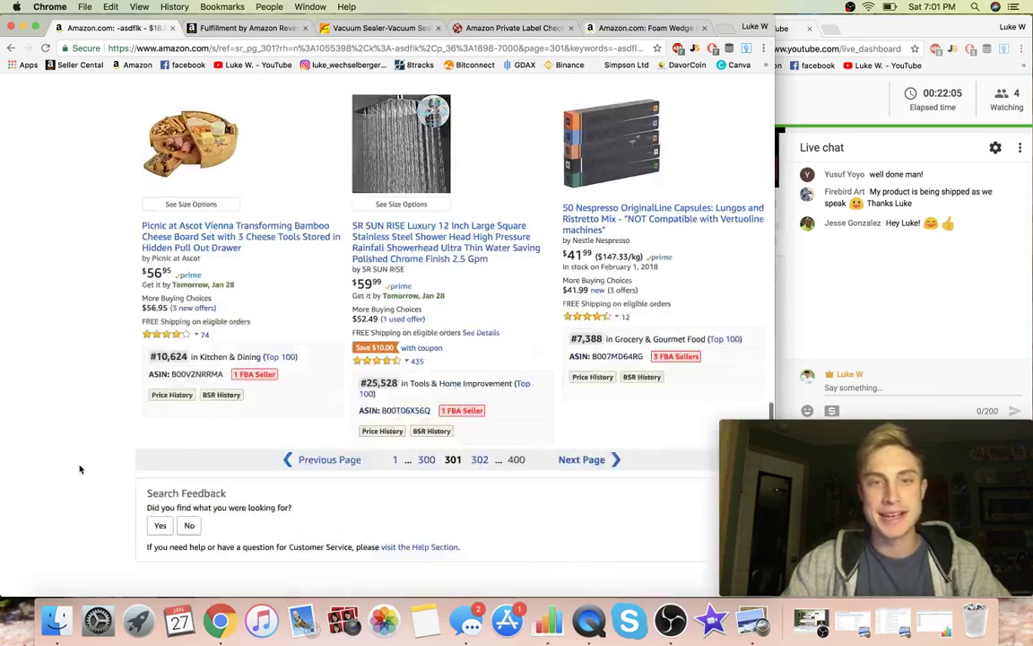
# Narrow the Home & Kitchen results to the Kitchen & Dining subcategory and show them in the image grid layout
pyautogui.scroll(20, 74, 400)
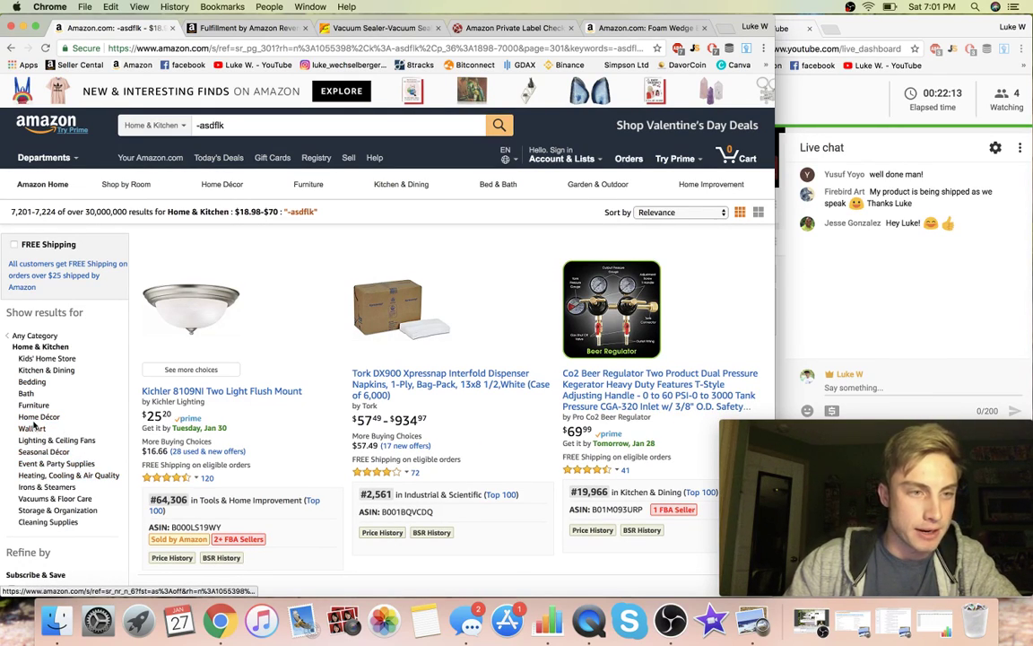
pyautogui.click(32, 375)
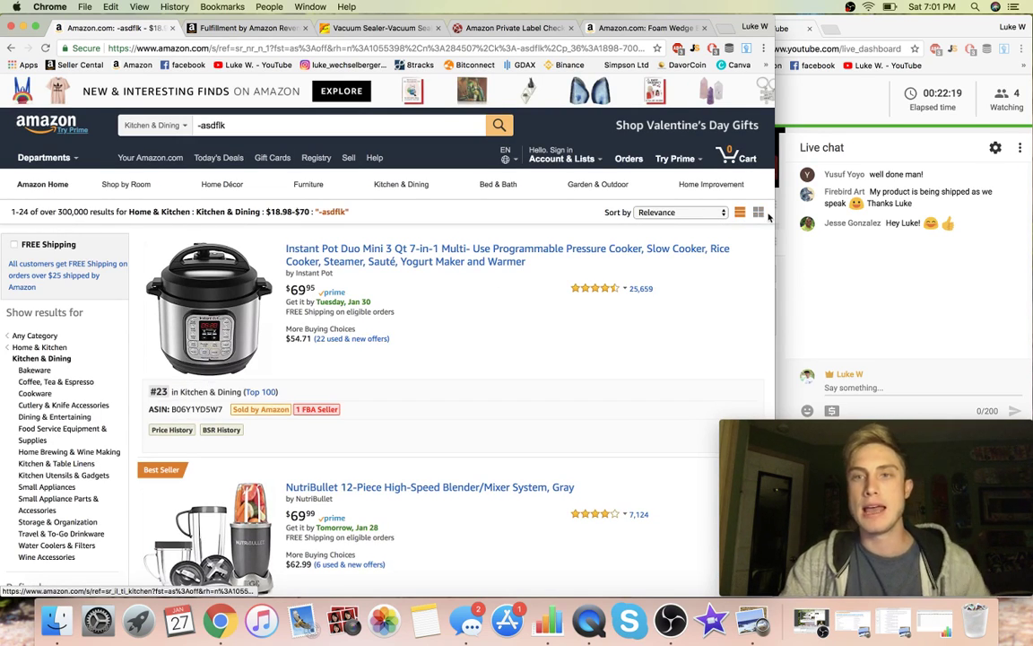
pyautogui.scroll(-3, 599, 390)
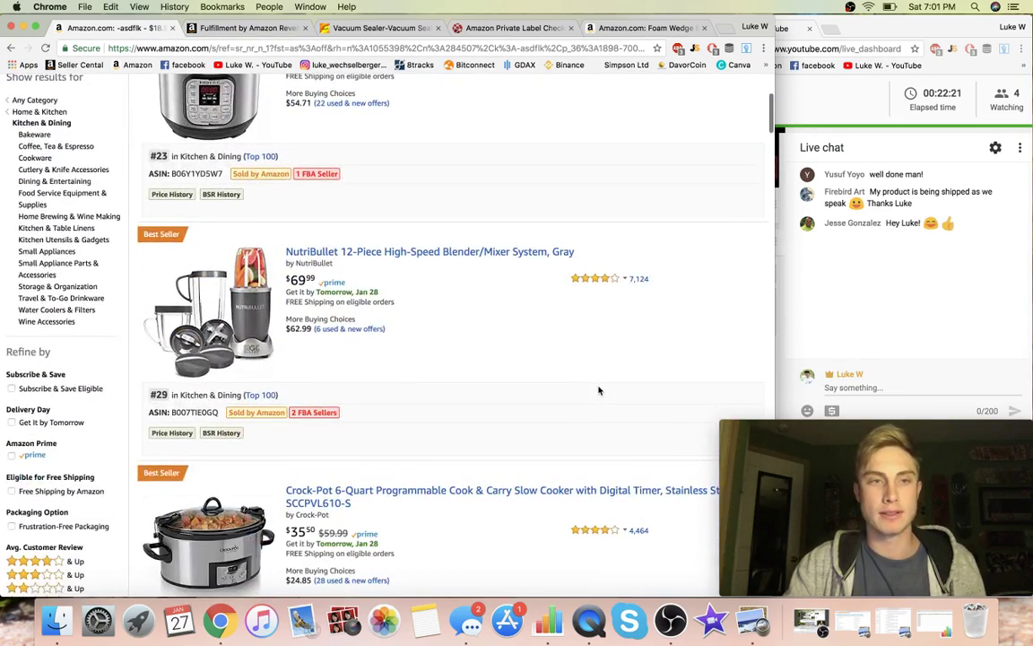
pyautogui.scroll(3, 599, 390)
pyautogui.scroll(-4, 599, 390)
pyautogui.scroll(-1, 599, 391)
pyautogui.scroll(5, 599, 390)
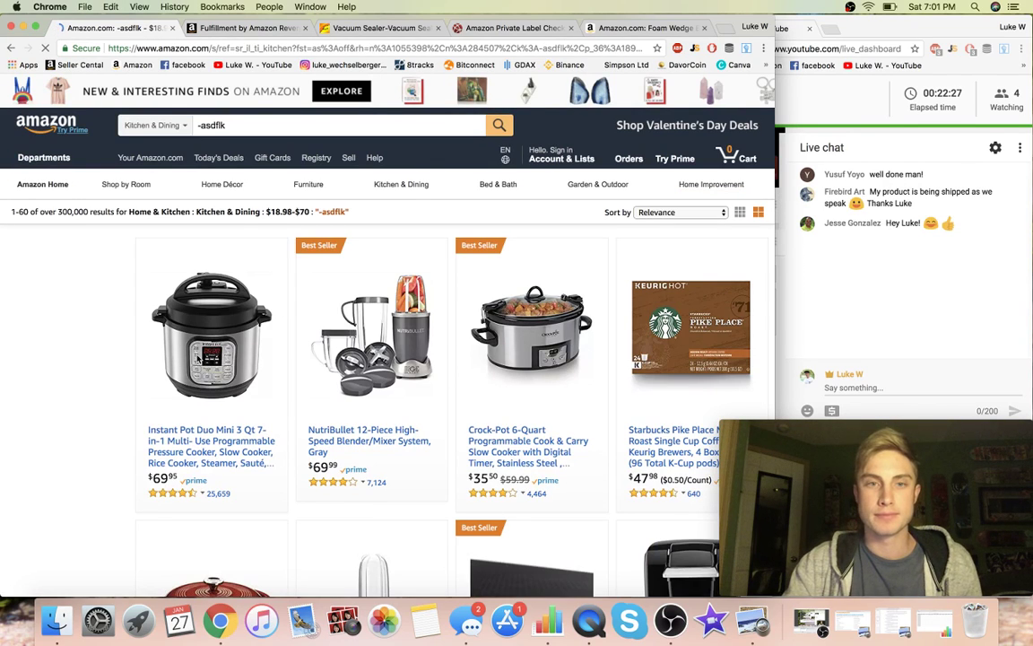
# Examine the first page of Kitchen & Dining results for brands, prices, review counts, sales ranks and Amazon or FBA sellers
pyautogui.scroll(-3, 139, 375)
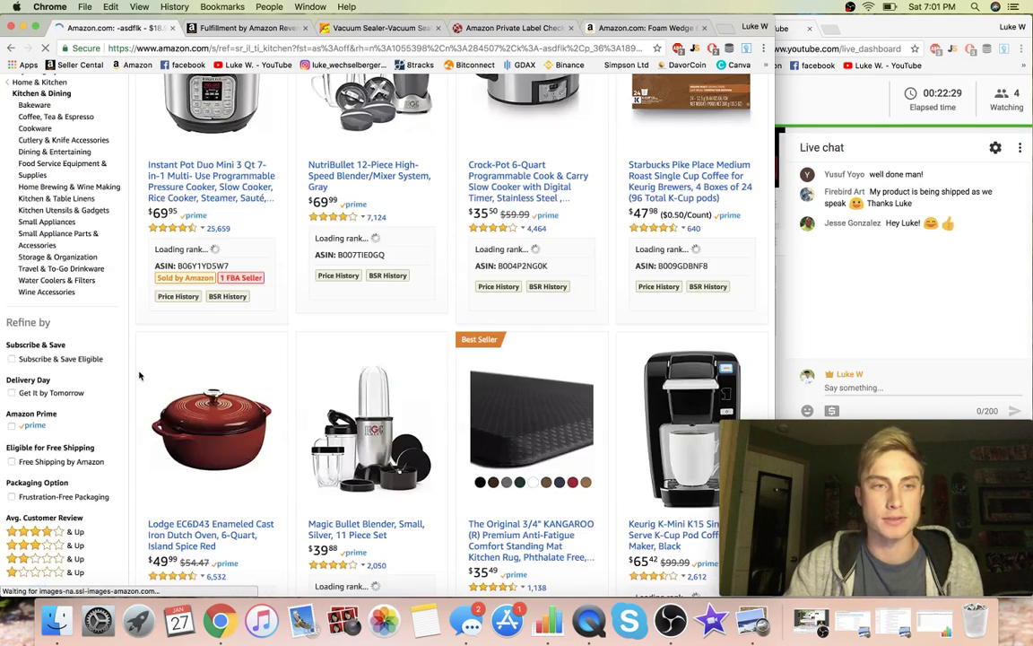
pyautogui.scroll(3, 139, 377)
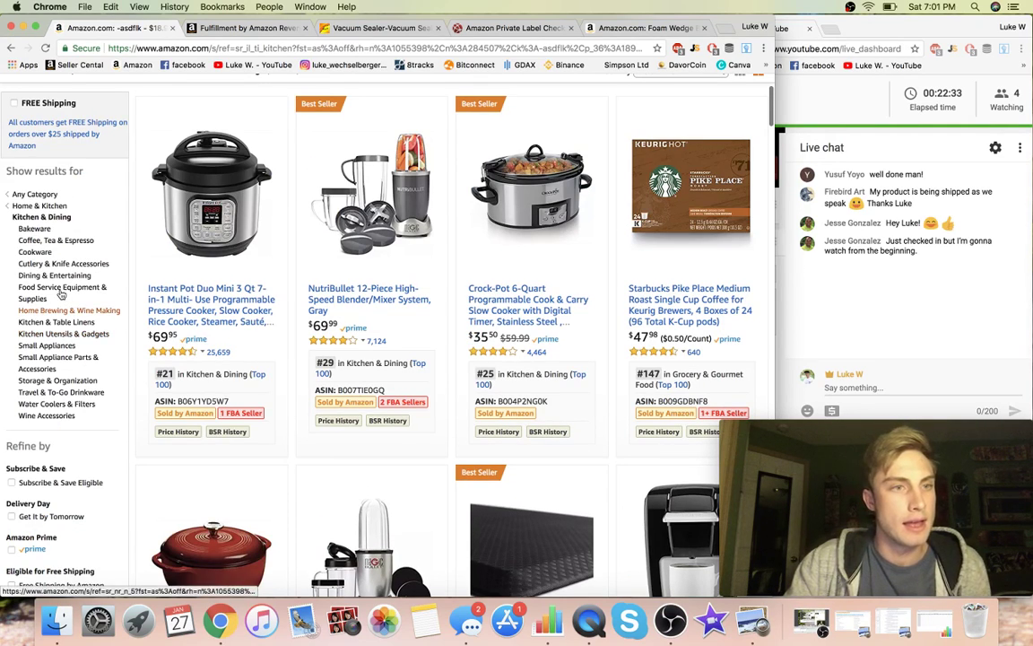
pyautogui.scroll(-10, 110, 374)
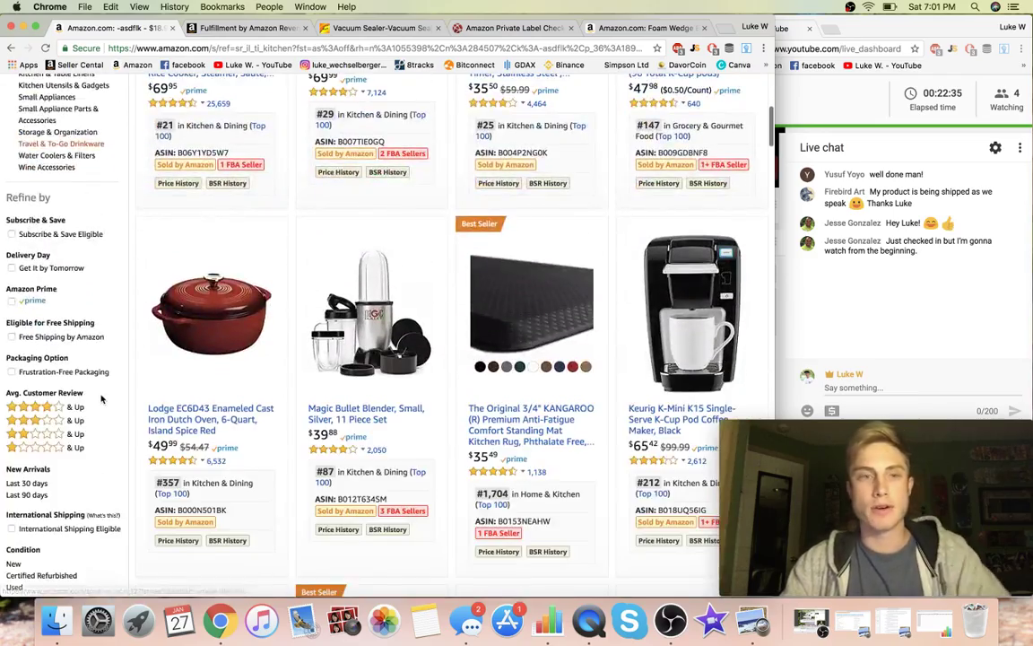
pyautogui.scroll(-20, 101, 399)
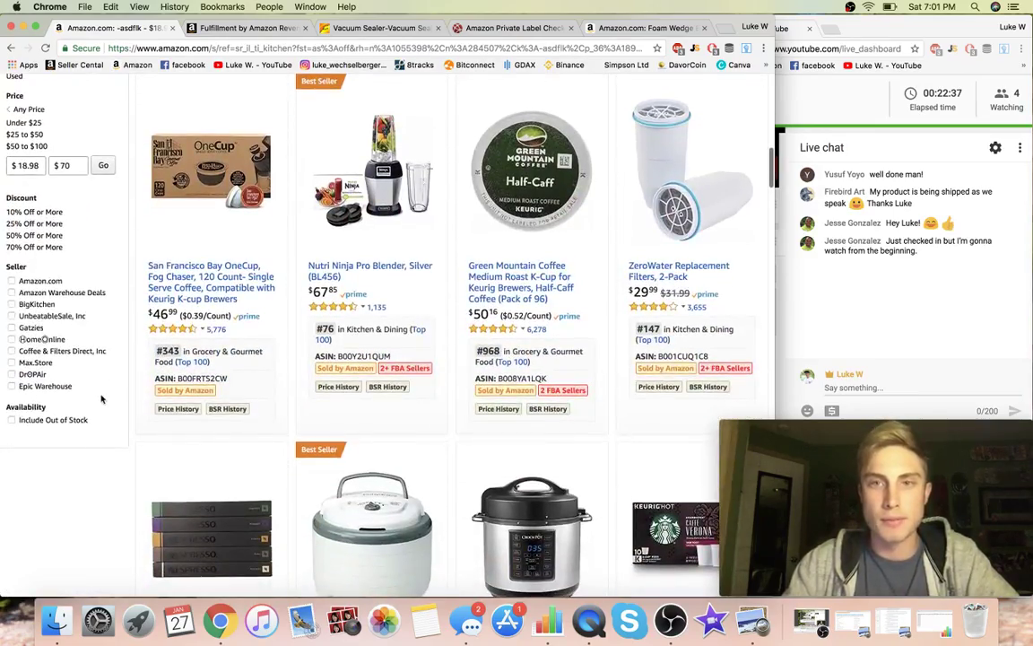
pyautogui.scroll(-18, 101, 399)
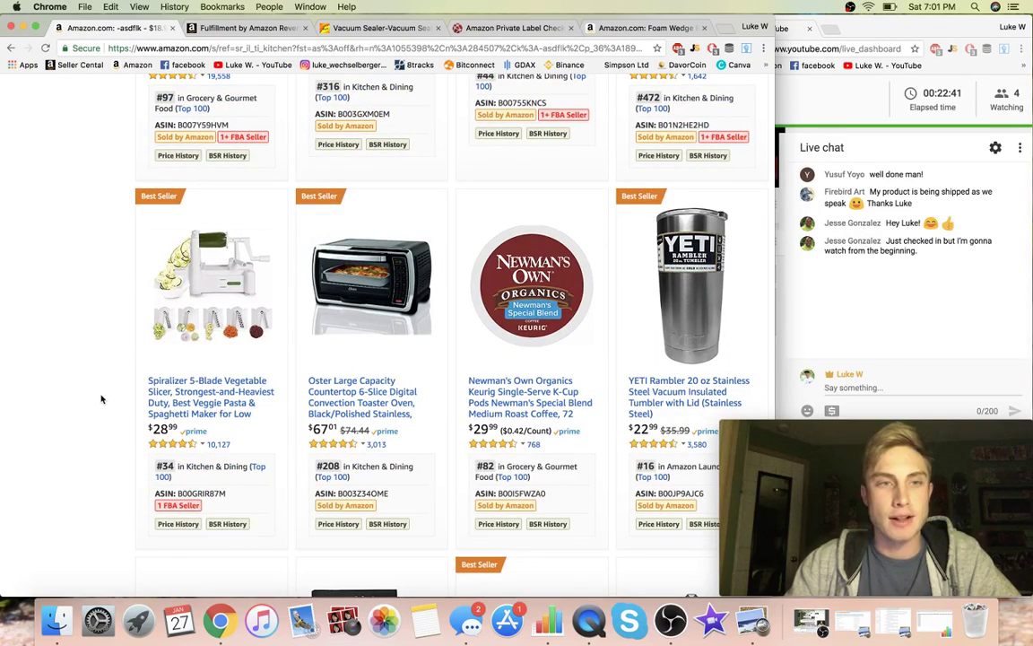
pyautogui.scroll(-2, 101, 400)
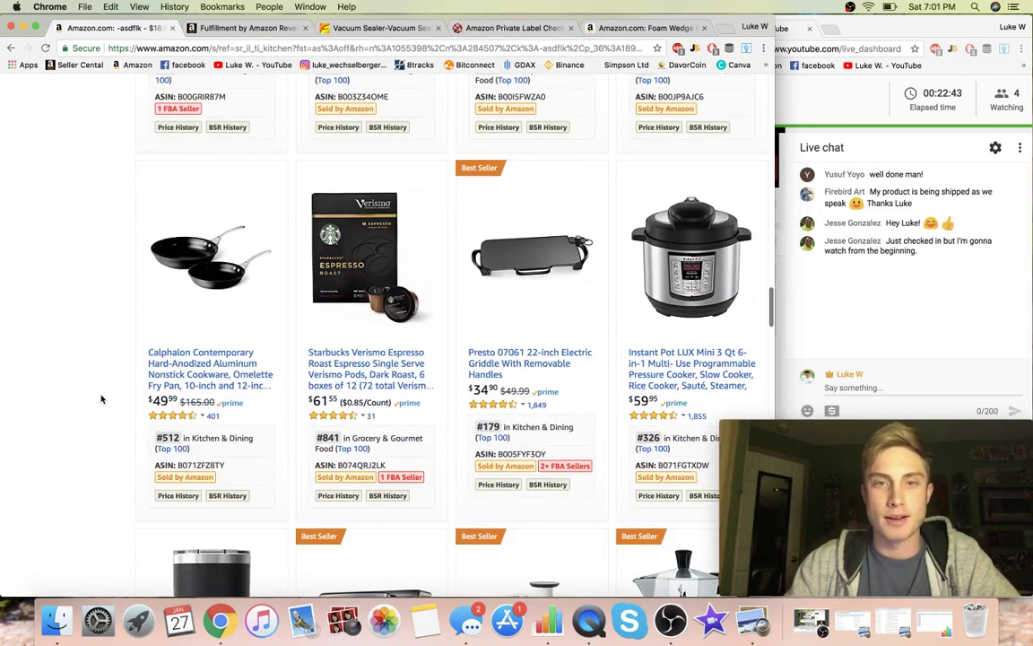
pyautogui.scroll(-7, 101, 399)
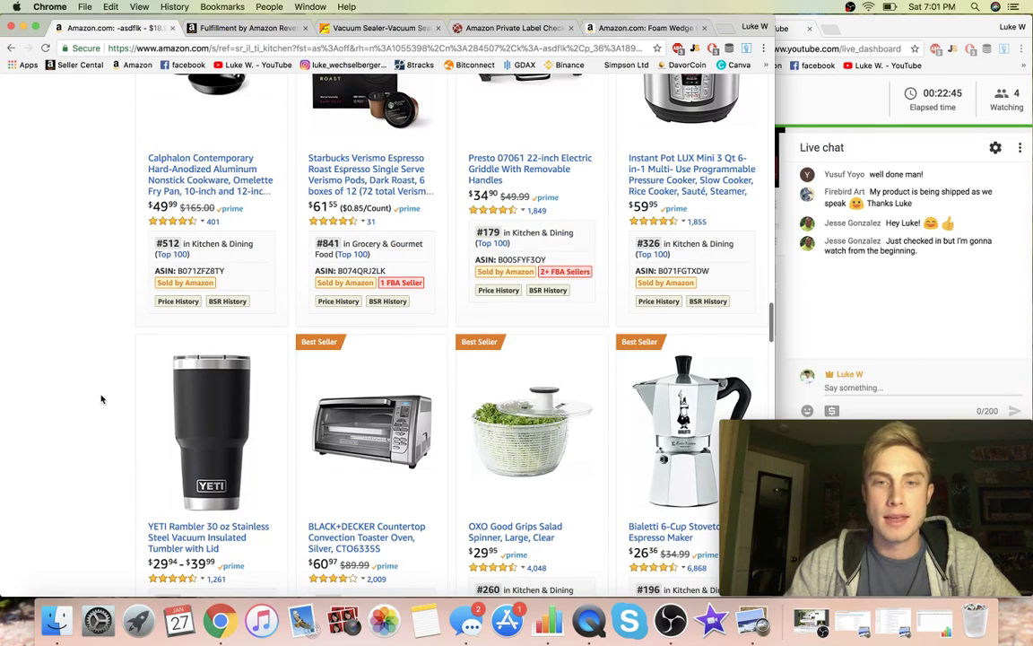
pyautogui.scroll(-6, 101, 399)
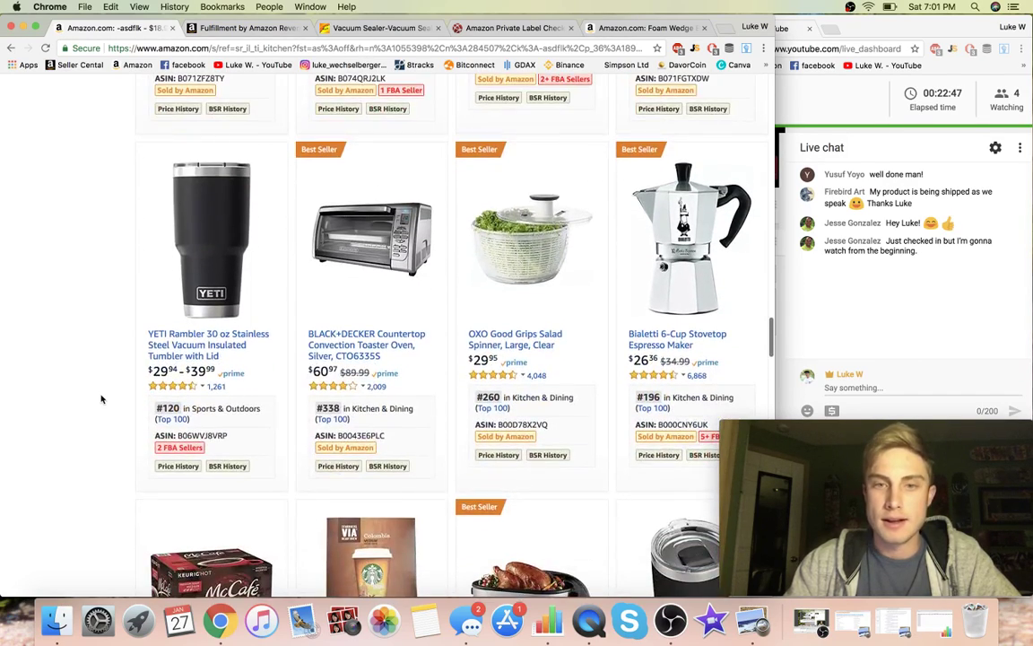
pyautogui.scroll(-19, 102, 399)
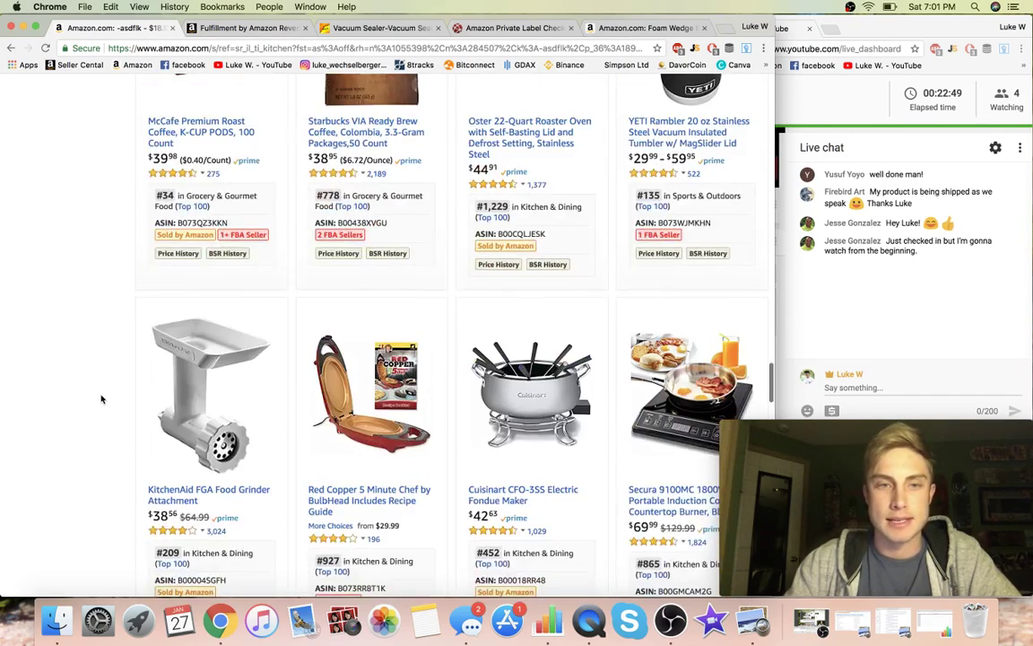
pyautogui.scroll(-9, 101, 399)
pyautogui.scroll(-9, 101, 399)
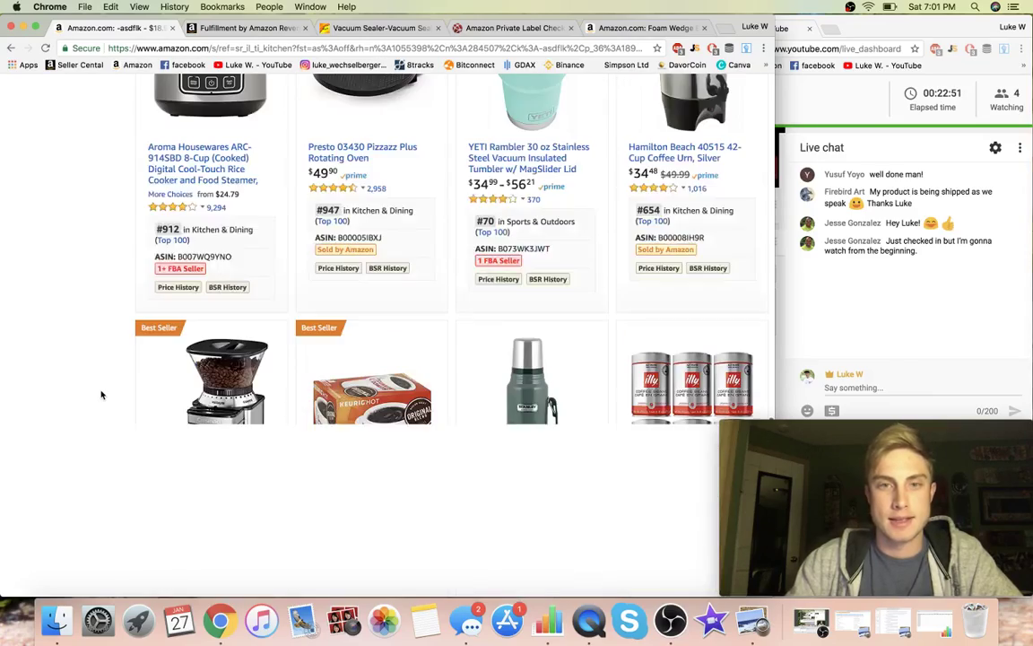
pyautogui.scroll(-15, 101, 395)
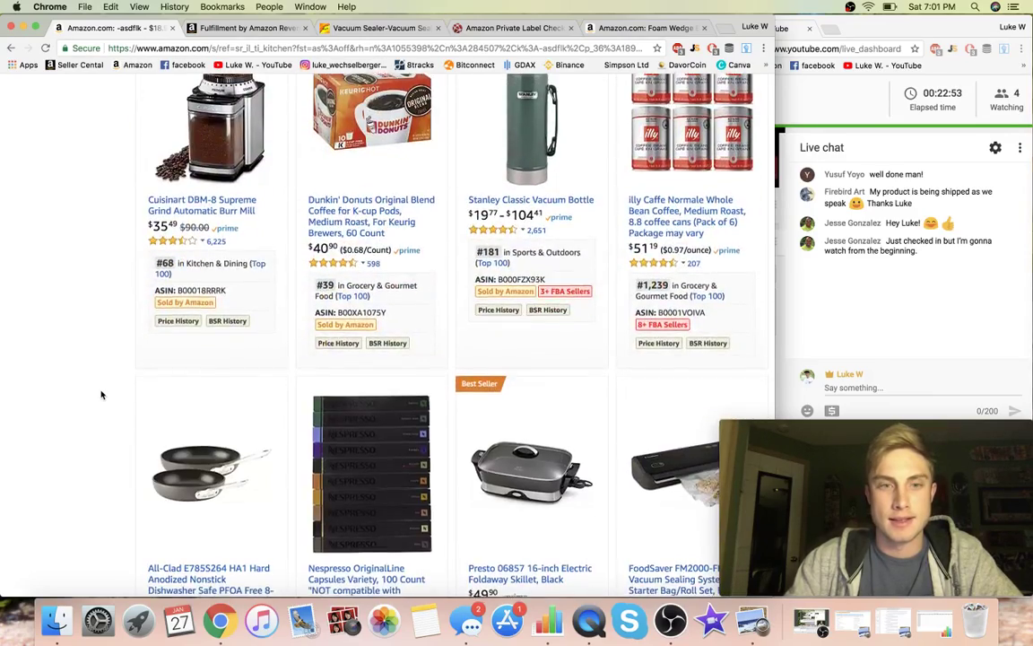
pyautogui.scroll(-15, 101, 395)
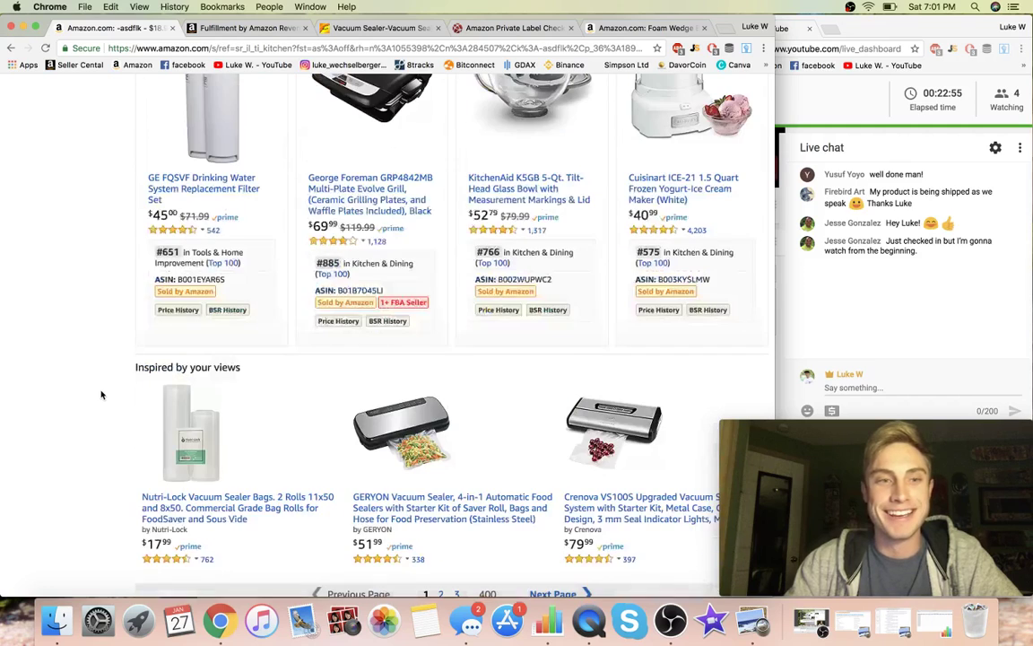
pyautogui.scroll(-4, 102, 394)
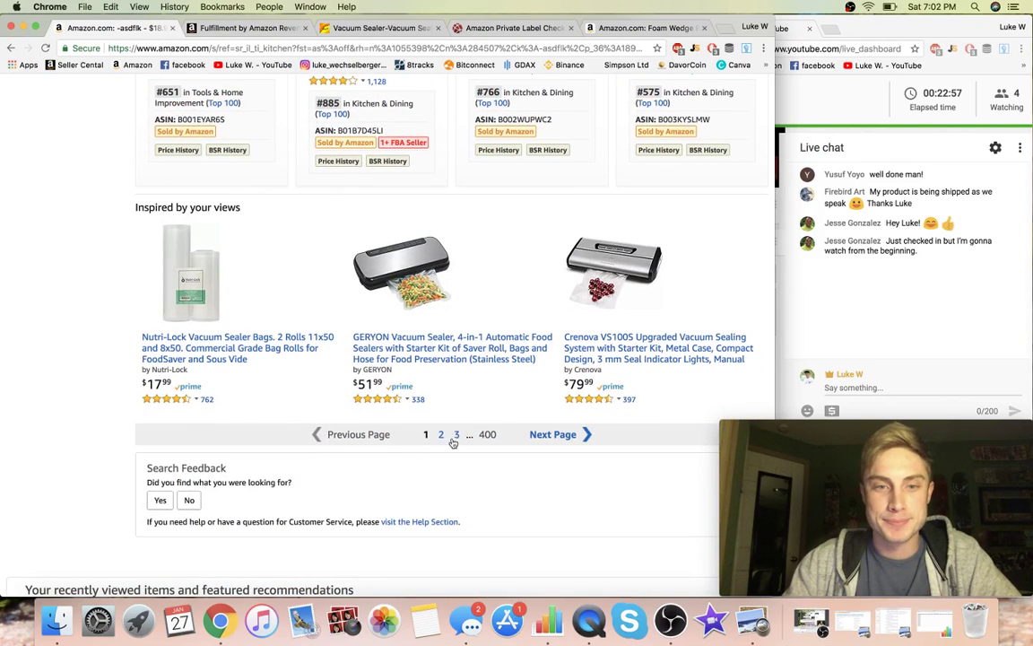
# Open page 3 of the Kitchen & Dining results and examine its products' brands, prices, review counts, sales ranks and sellers
pyautogui.click(455, 436)
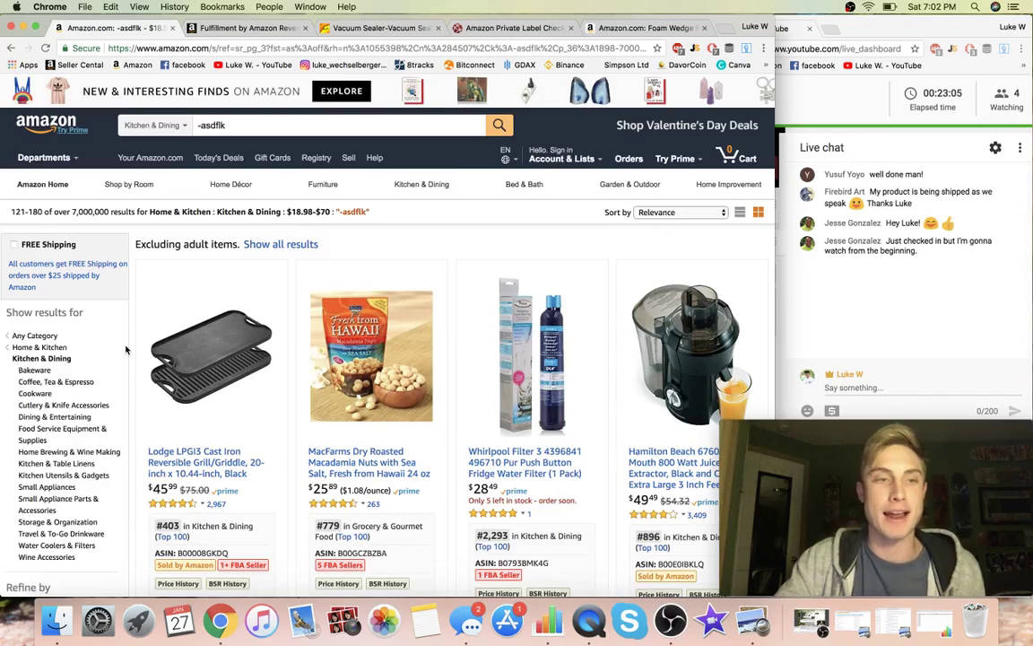
pyautogui.scroll(-10, 126, 349)
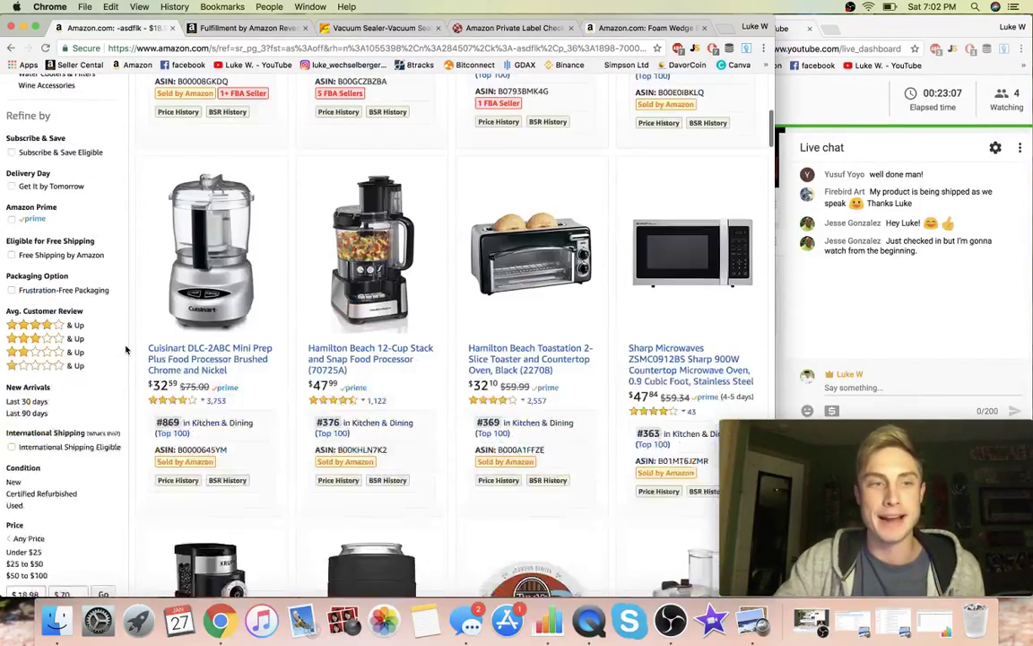
pyautogui.scroll(-1, 125, 350)
pyautogui.scroll(-3, 134, 355)
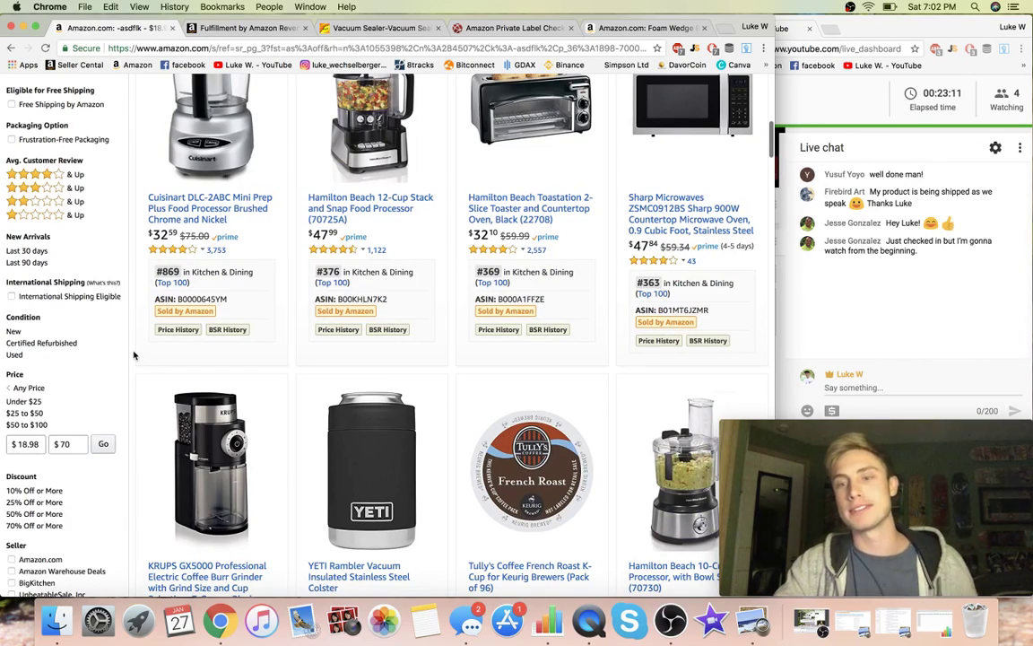
pyautogui.scroll(-7, 133, 355)
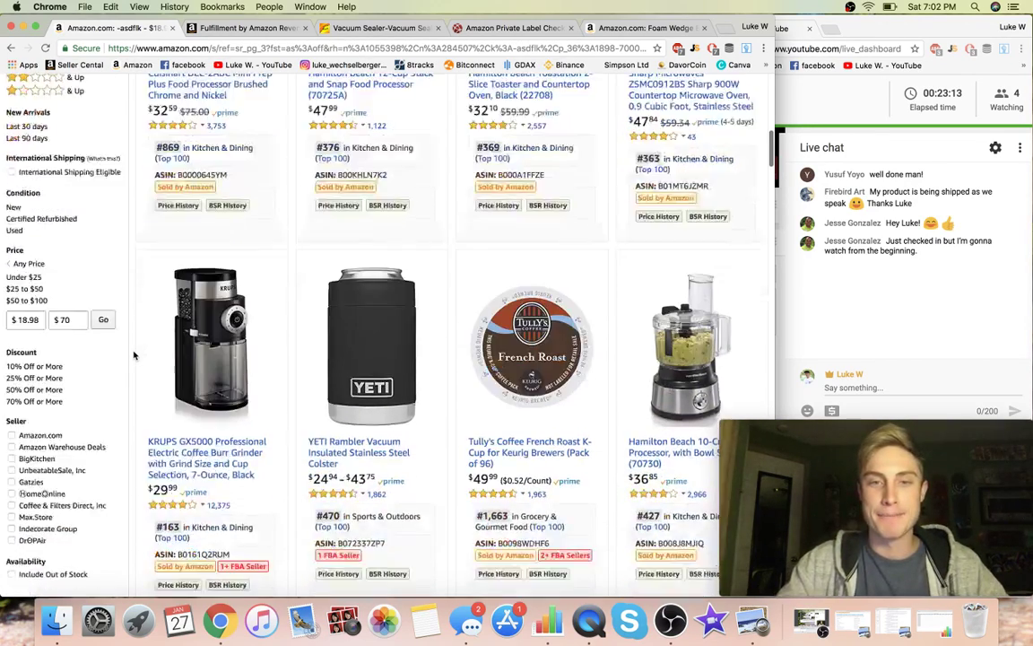
pyautogui.scroll(-1, 134, 355)
pyautogui.scroll(-9, 125, 422)
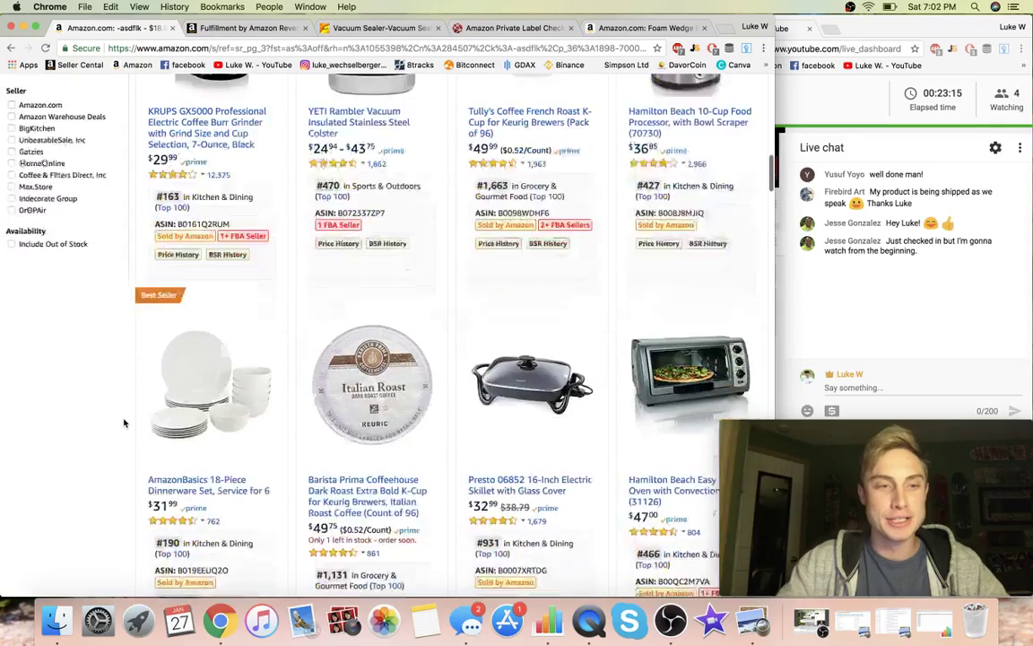
pyautogui.scroll(-8, 125, 422)
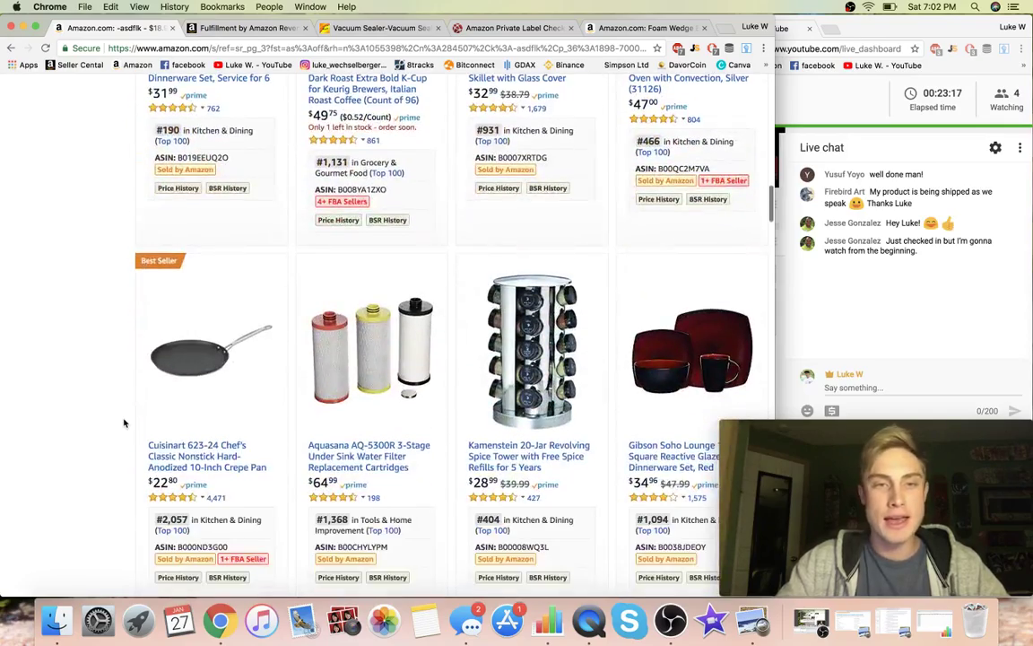
pyautogui.scroll(-2, 124, 423)
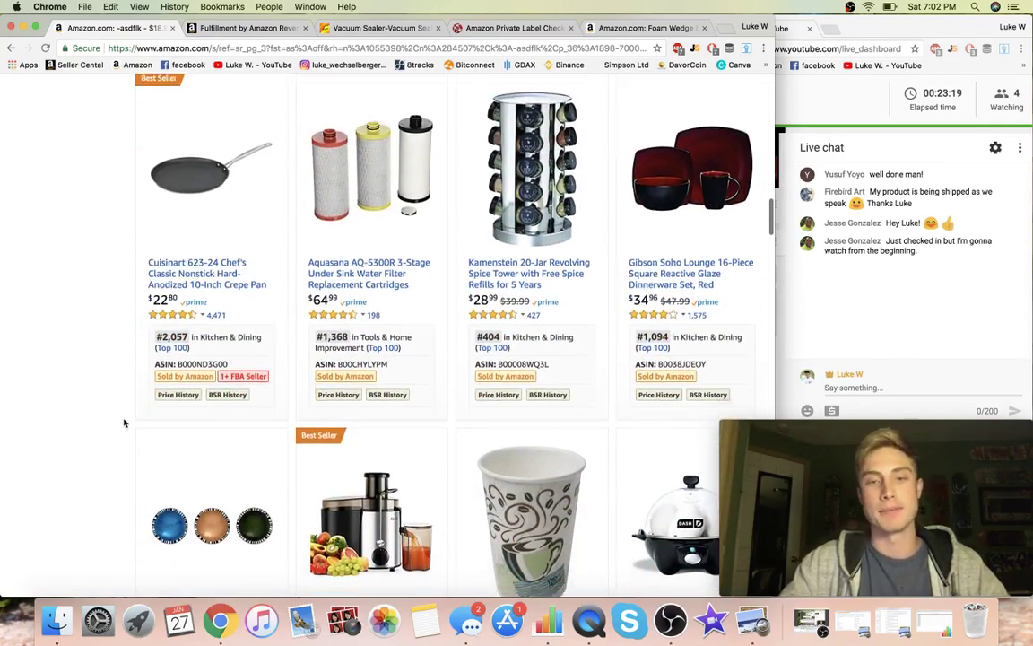
pyautogui.scroll(-9, 125, 423)
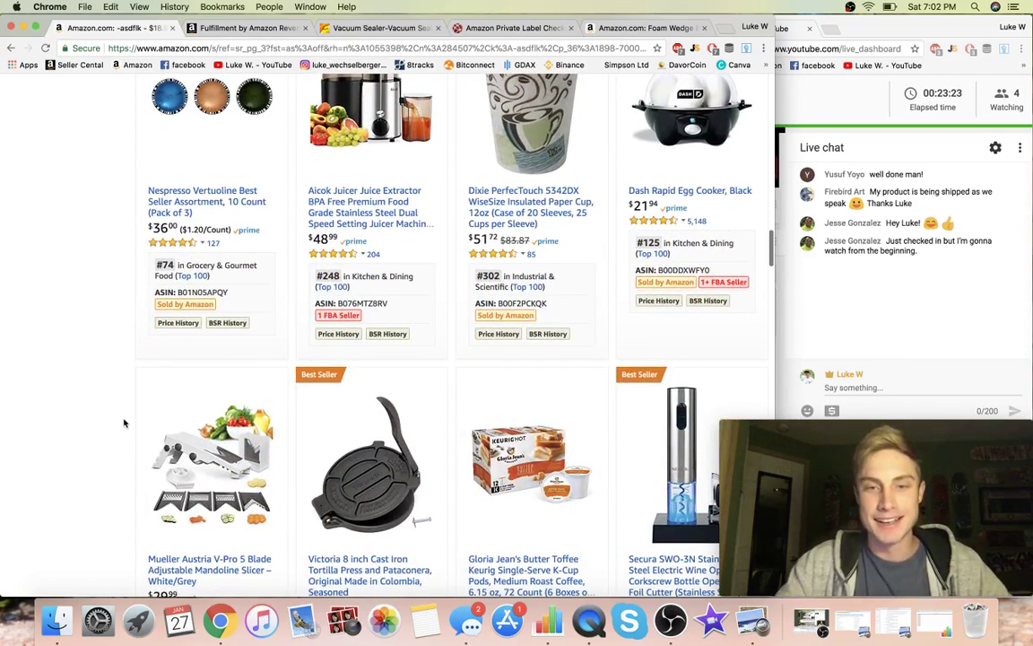
pyautogui.scroll(-1, 125, 423)
pyautogui.scroll(-2, 124, 422)
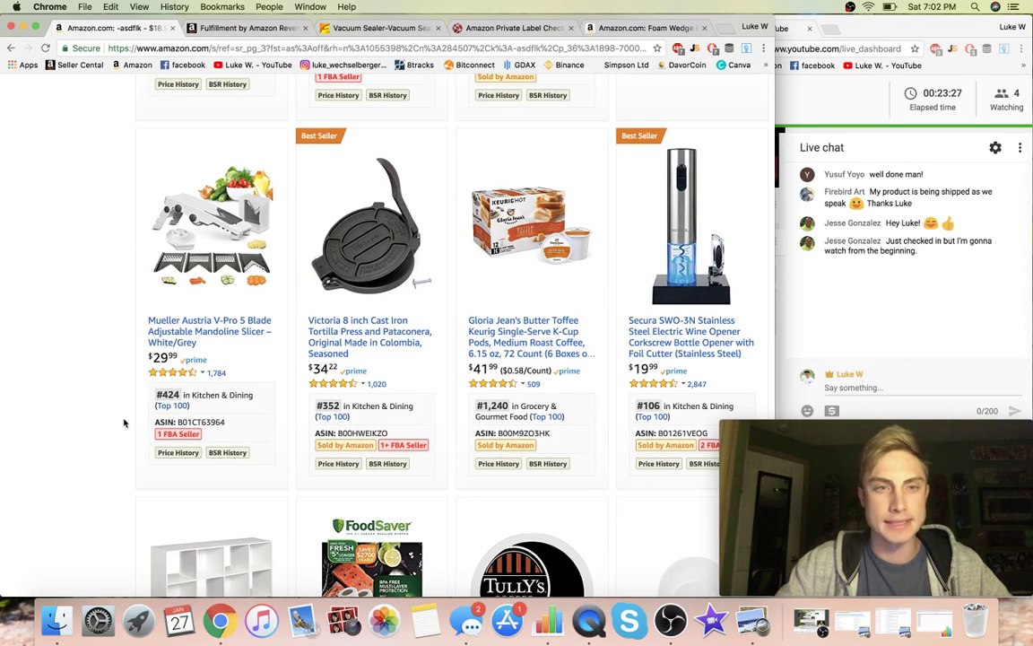
pyautogui.scroll(-5, 104, 398)
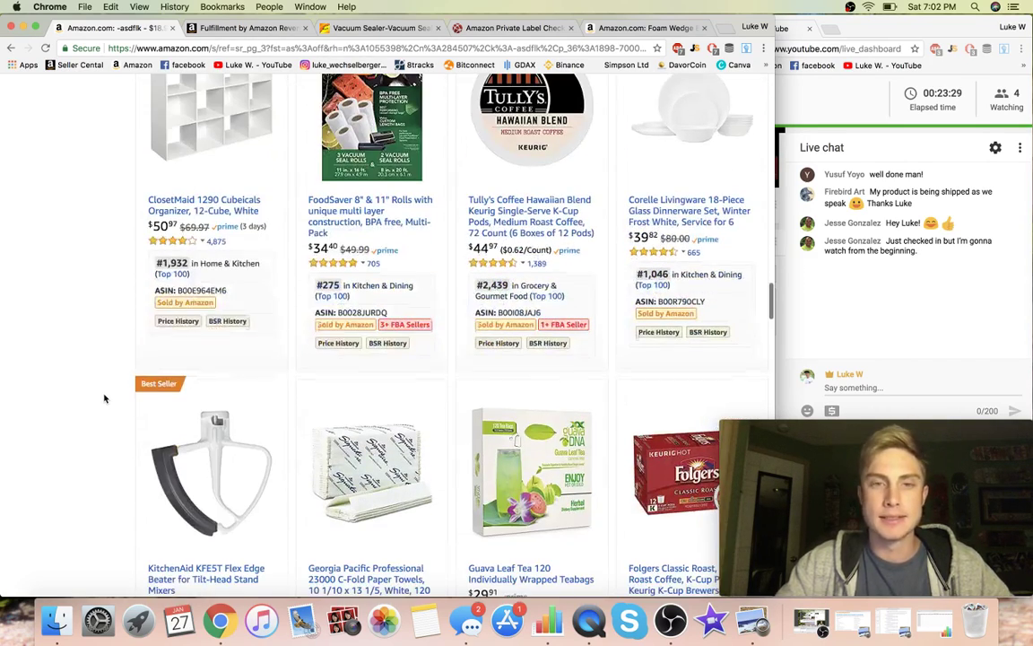
pyautogui.scroll(-3, 104, 399)
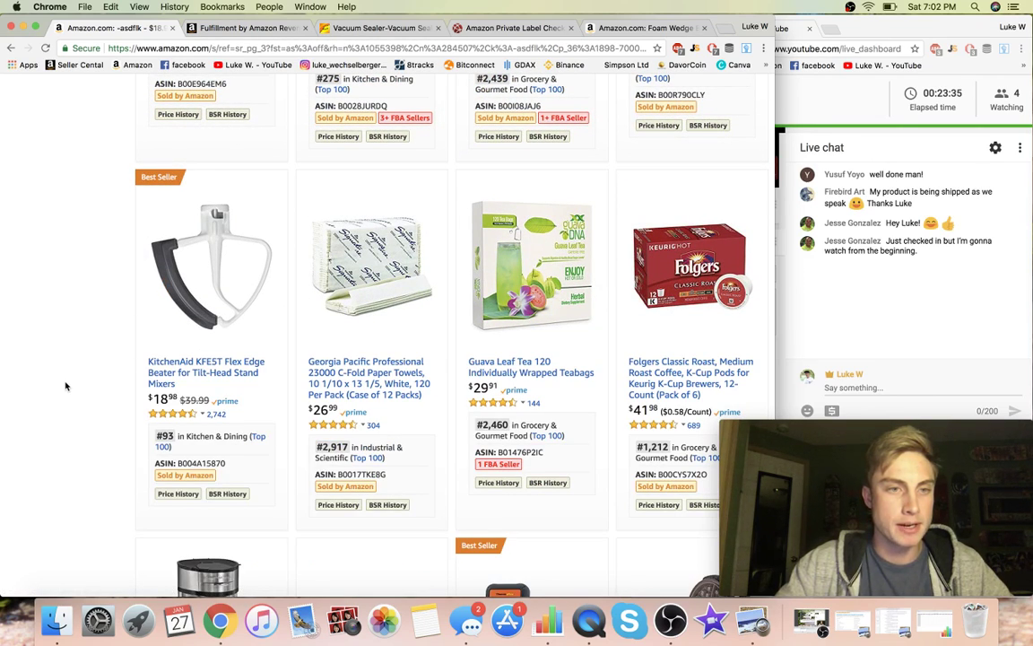
# Open the KitchenAid KFE5T beater listing and copy the phrase "Flex Edge Beater" from its title
pyautogui.moveTo(167, 312)
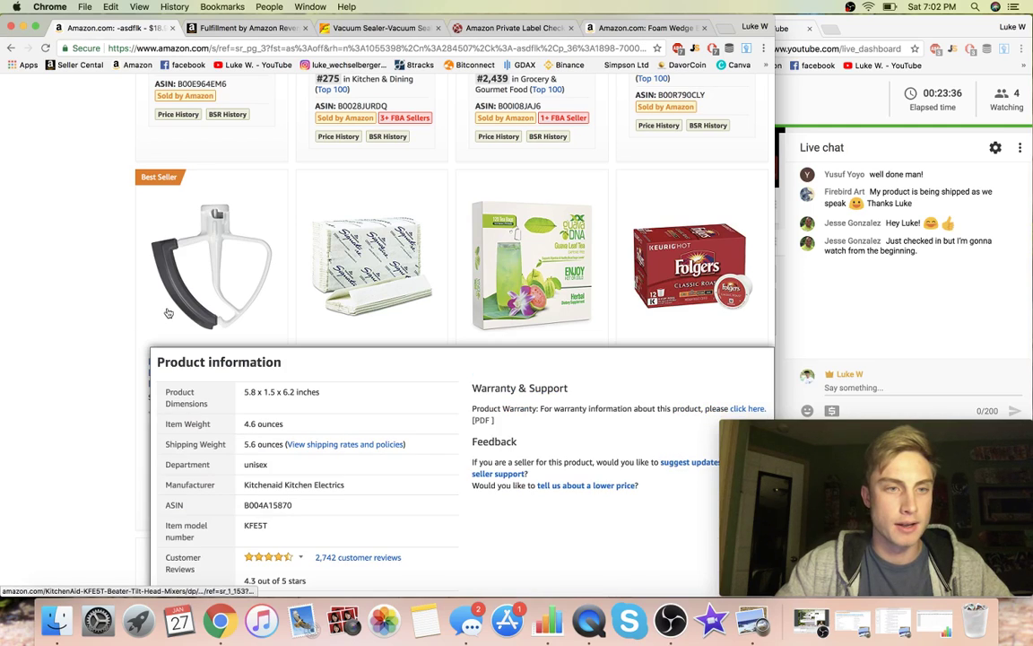
pyautogui.click(207, 282)
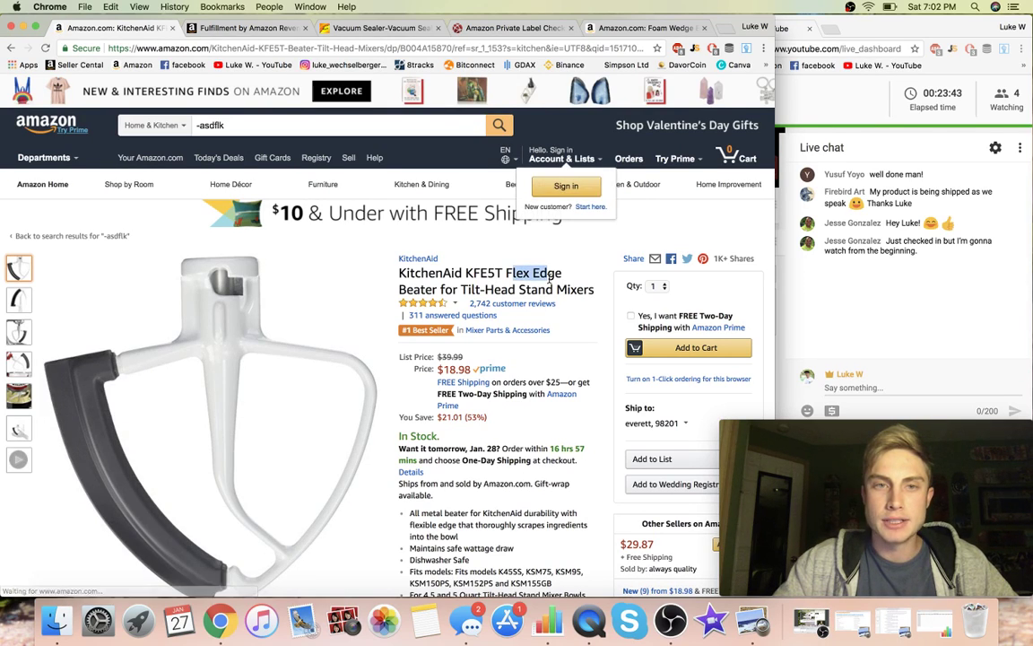
pyautogui.moveTo(535, 280); pyautogui.dragTo(437, 289)
pyautogui.click(496, 275)
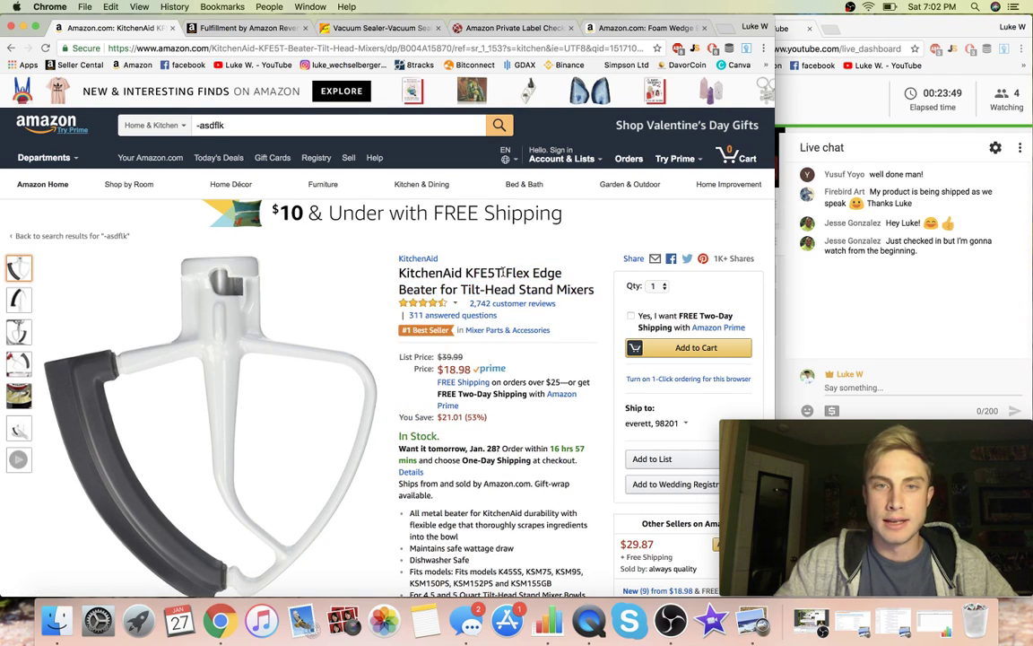
pyautogui.moveTo(518, 271); pyautogui.dragTo(437, 289)
pyautogui.click(437, 289)
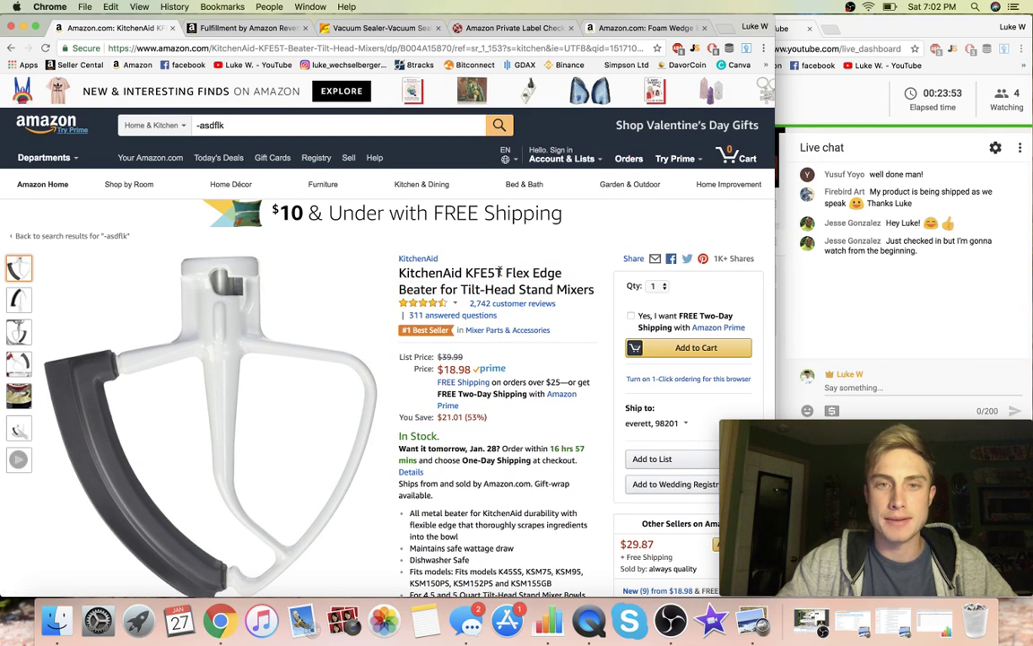
pyautogui.moveTo(520, 272); pyautogui.dragTo(432, 283)
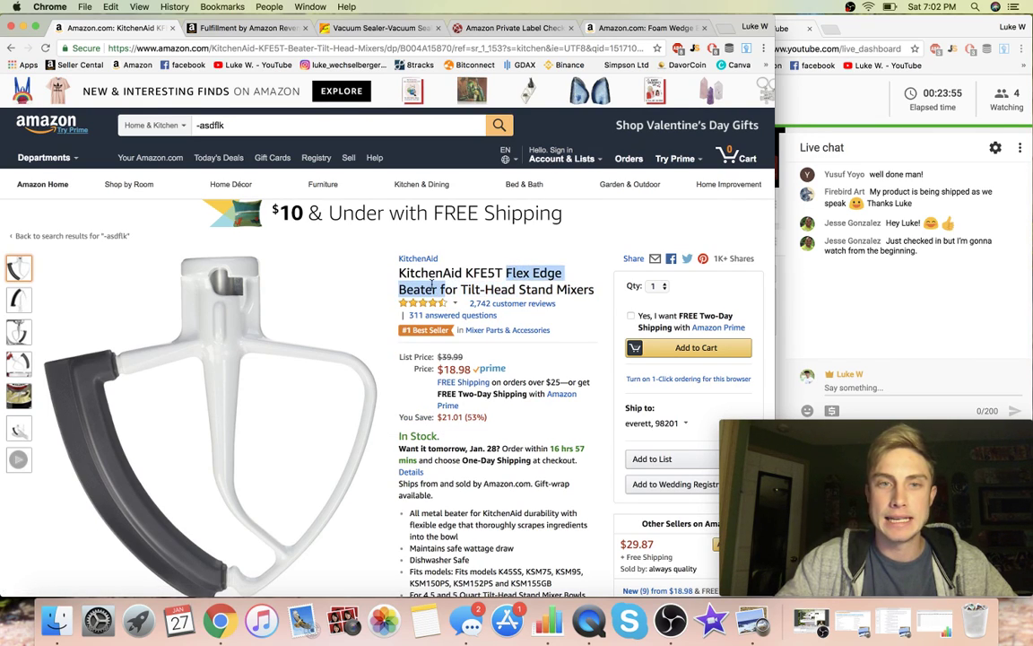
pyautogui.rightClick(436, 285)
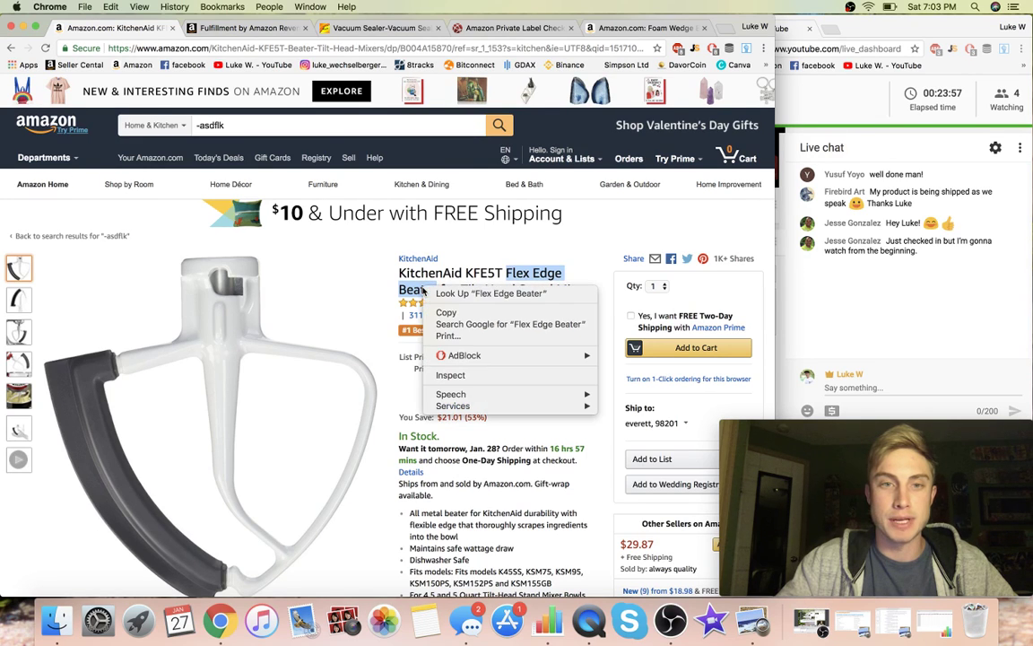
pyautogui.click(468, 316)
# Replace the Foam Wedge Bed Pillow search with the copied "Flex Edge Beater" and search all Amazon departments for it
pyautogui.click(610, 35)
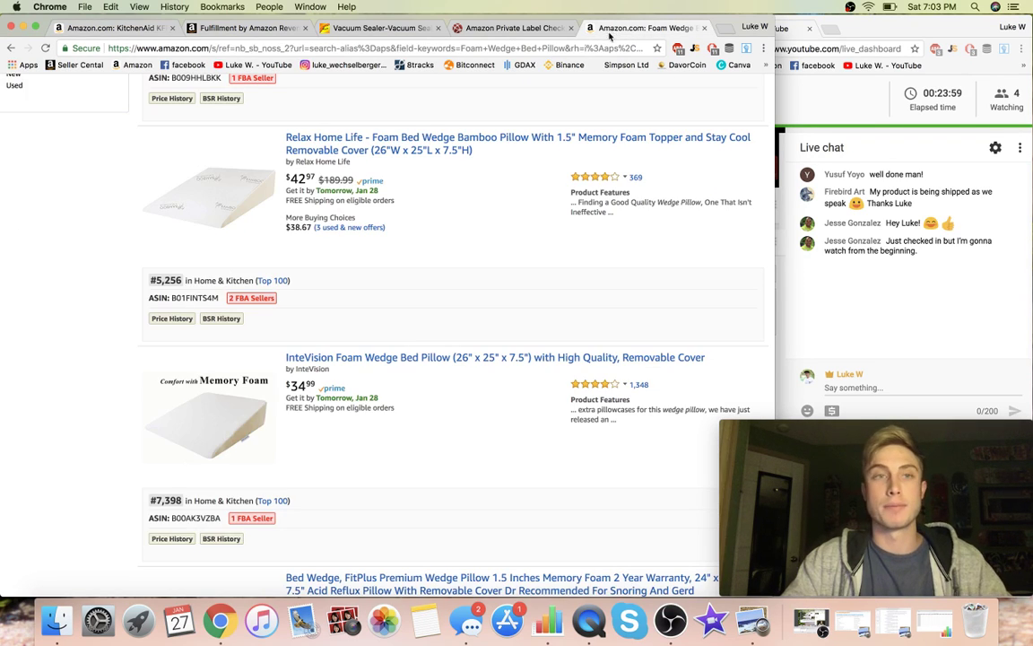
pyautogui.scroll(10, 292, 111)
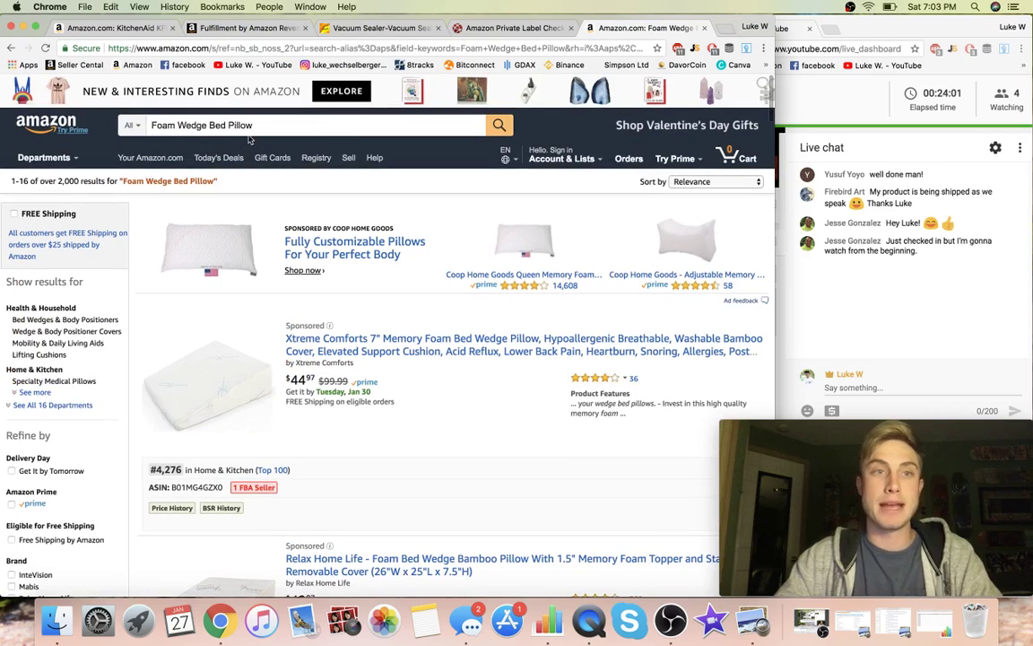
pyautogui.click(246, 126)
pyautogui.press('super+a')
pyautogui.press('super+v')
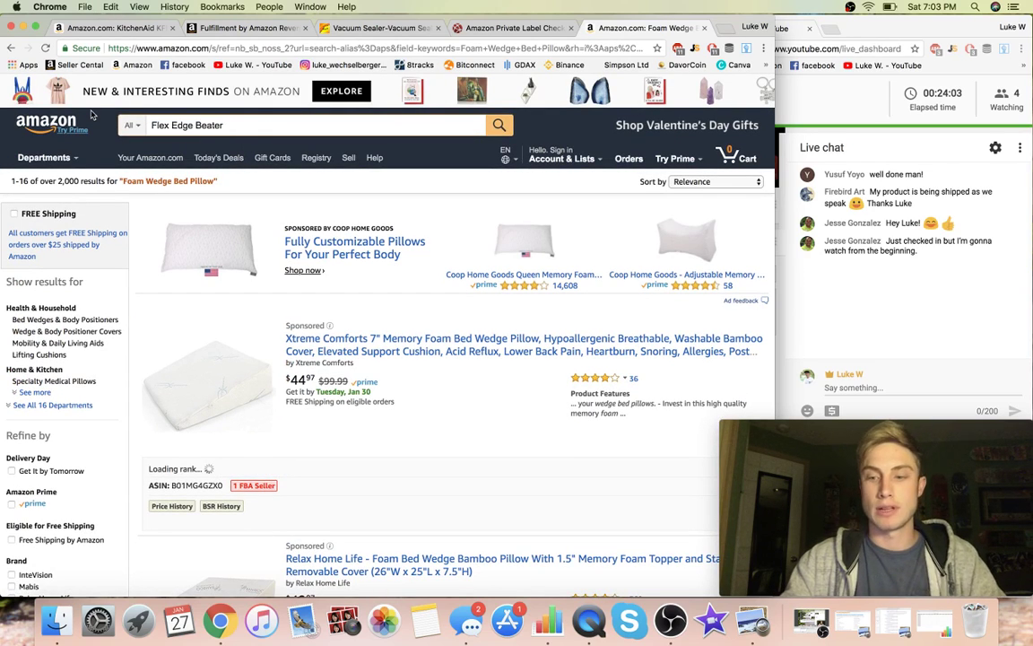
pyautogui.press('Return')
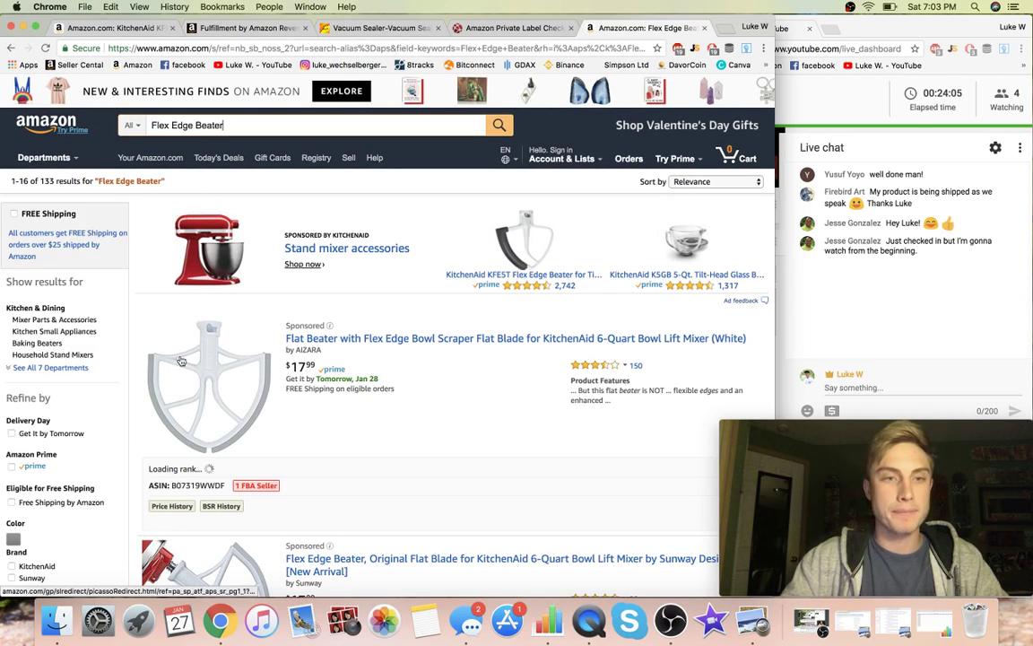
# Run Jungle Scout on the Flex Edge Beater results and compare the products' sales, revenue, reviews, brands and seller types
pyautogui.scroll(-2, 181, 360)
pyautogui.scroll(-3, 181, 360)
pyautogui.scroll(5, 181, 360)
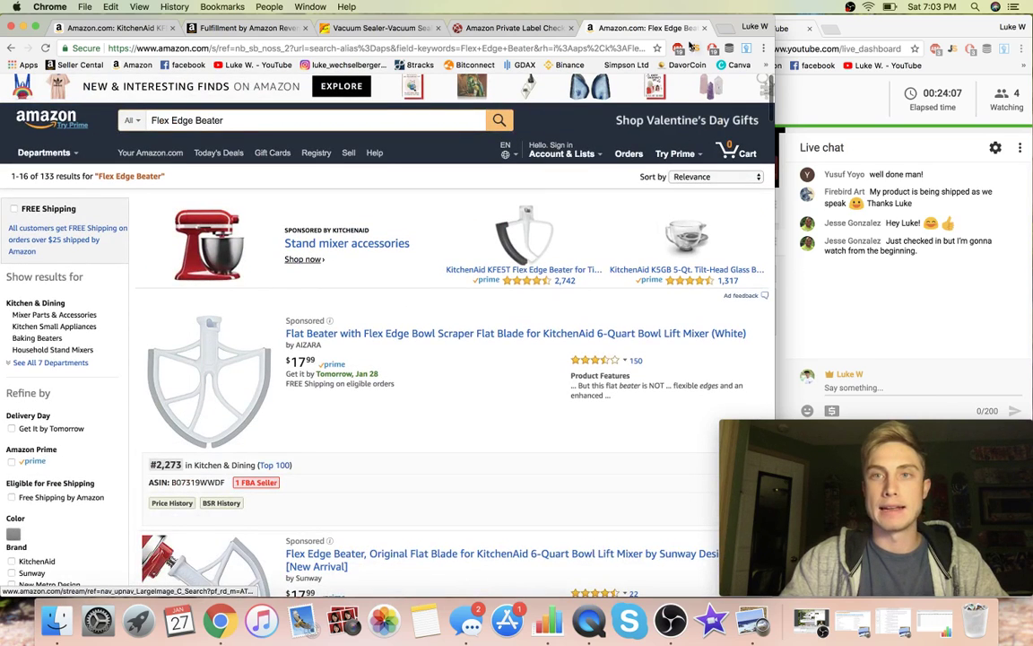
pyautogui.click(694, 49)
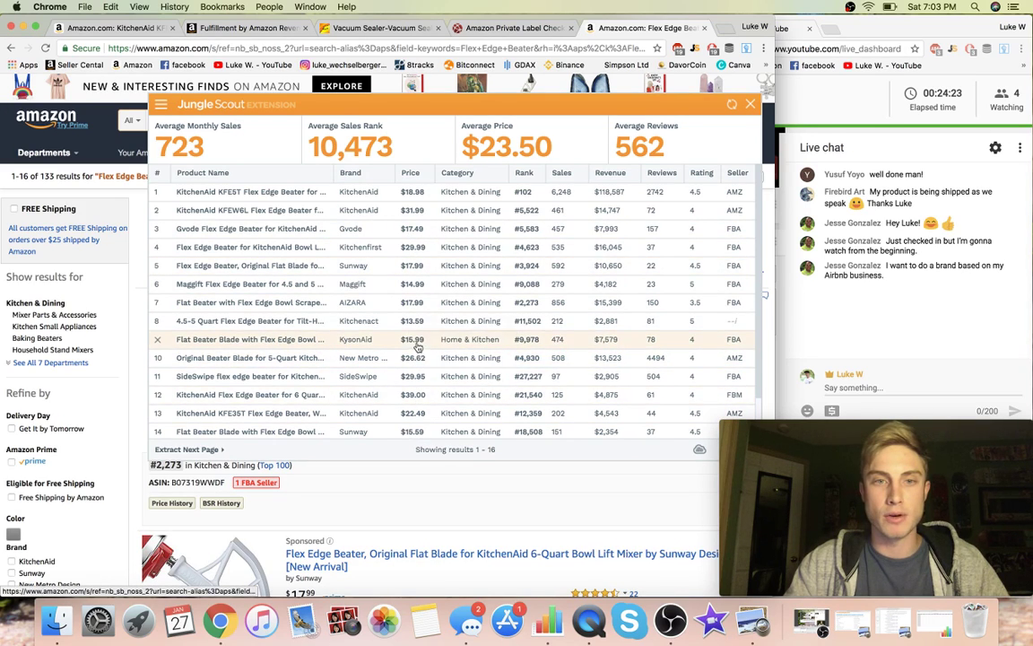
pyautogui.moveTo(269, 320)
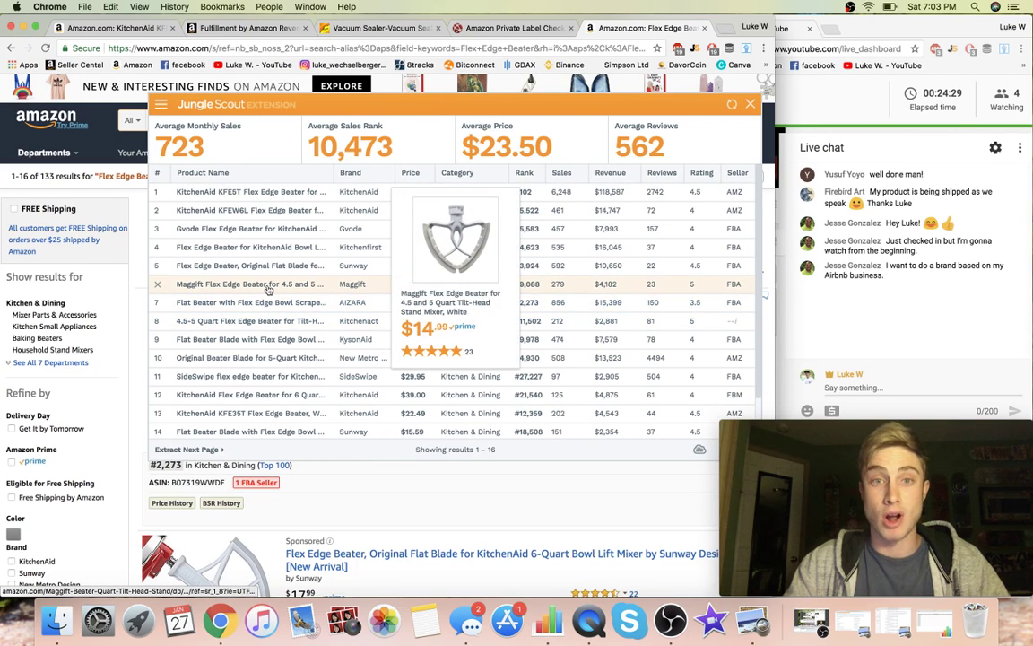
pyautogui.moveTo(265, 269)
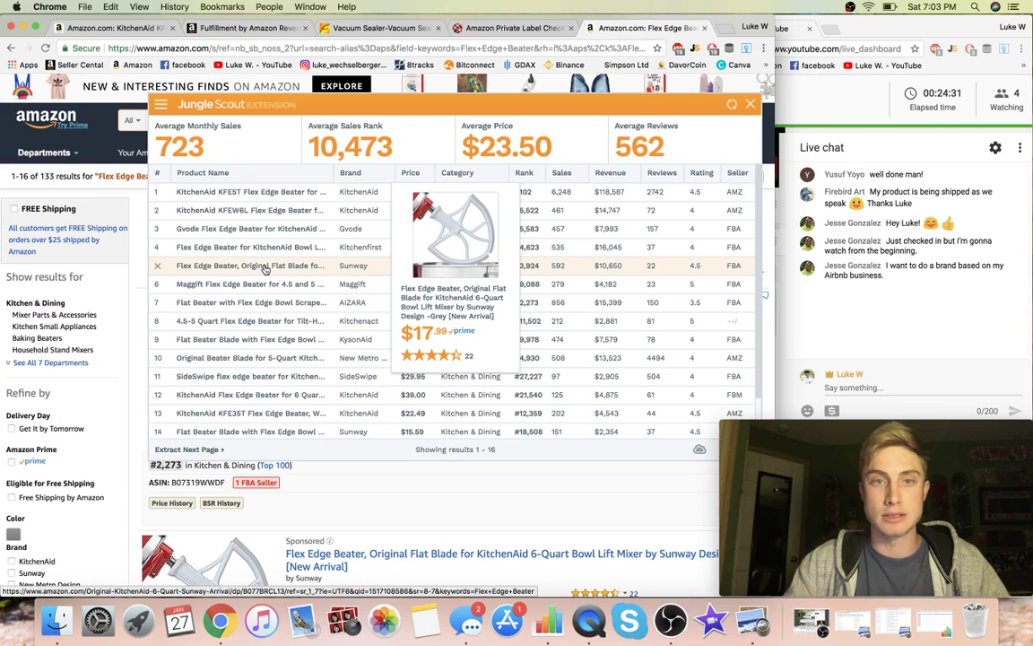
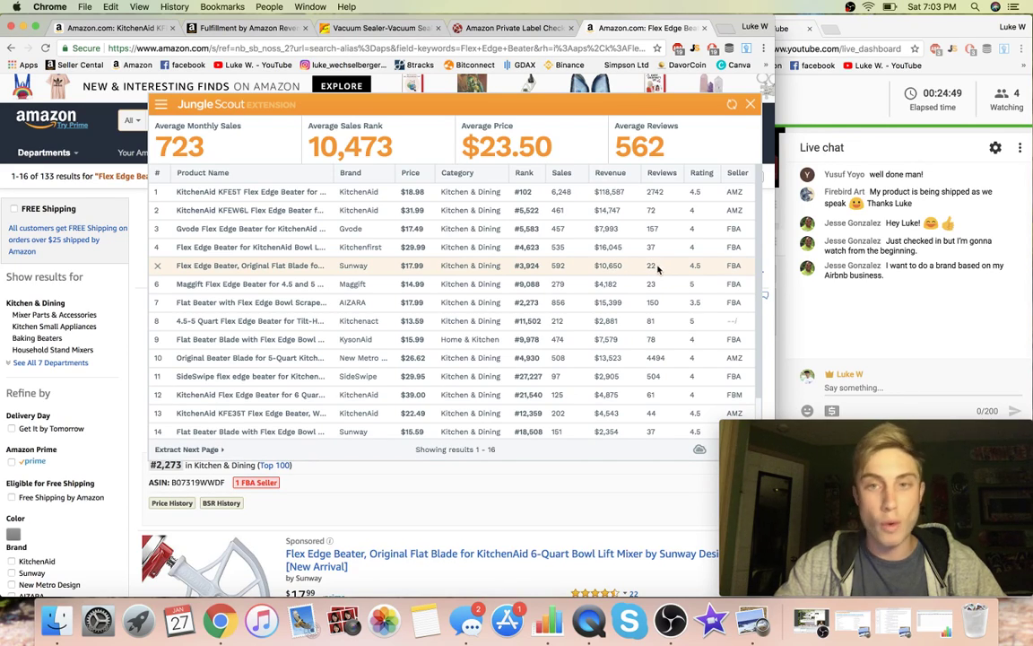
pyautogui.doubleClick(651, 266)
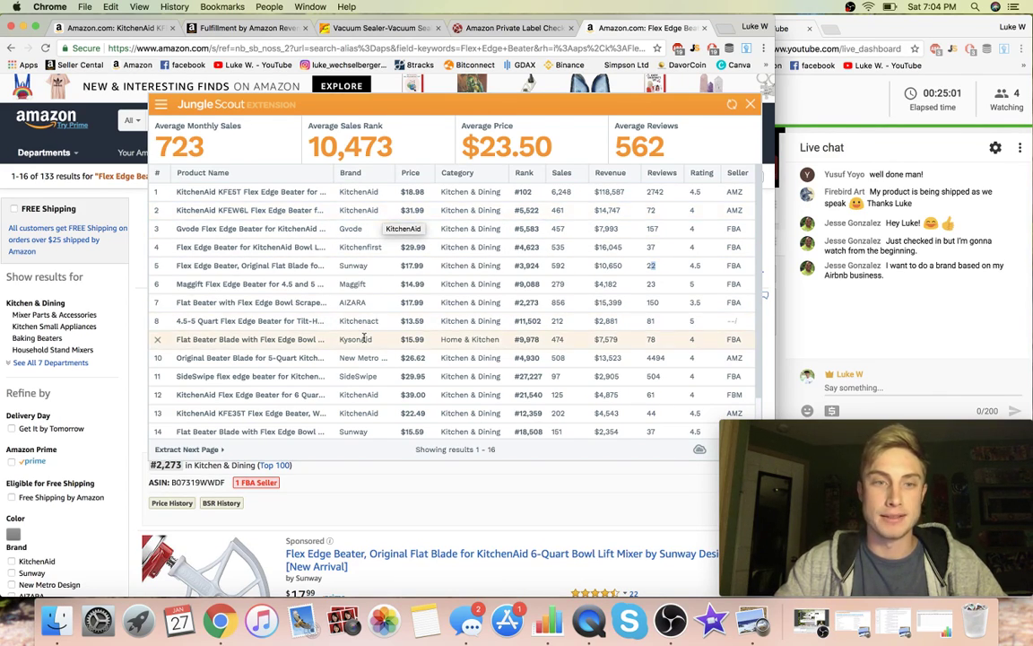
pyautogui.scroll(-3, 370, 272)
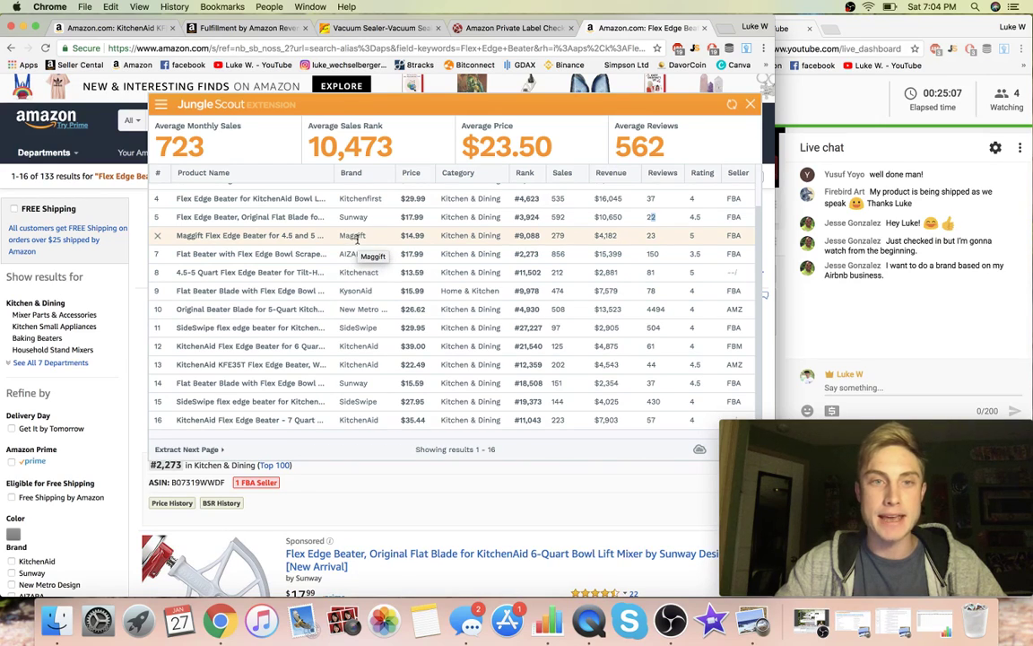
pyautogui.scroll(3, 309, 237)
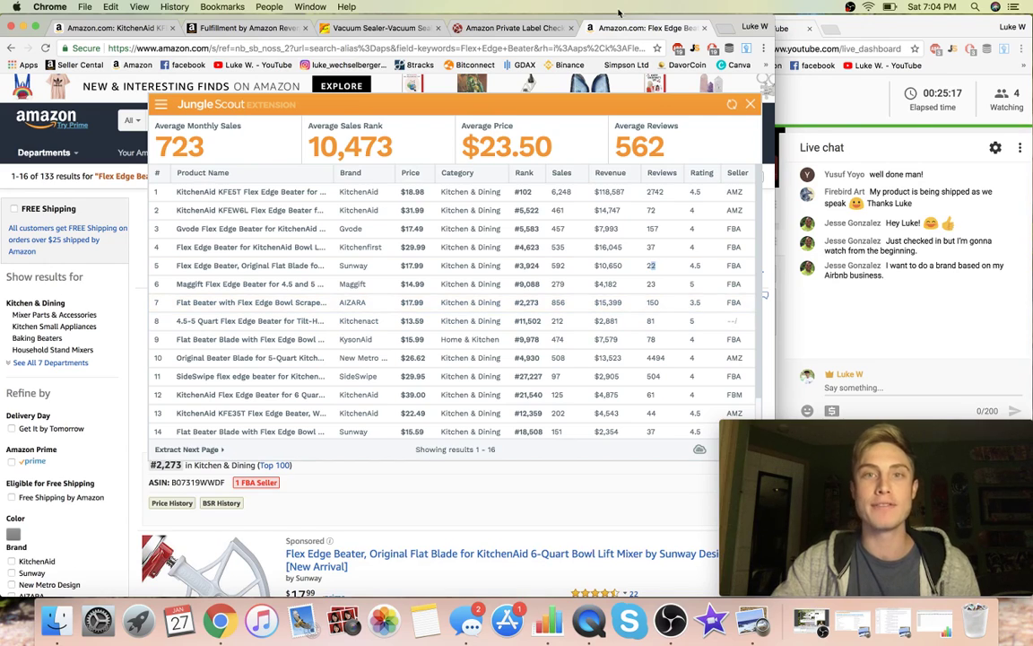
# Switch to the Alibaba vacuum sealer results and search for "Flex Edge Beater" suppliers instead
pyautogui.click(323, 29)
pyautogui.scroll(4, 279, 140)
pyautogui.scroll(5, 280, 140)
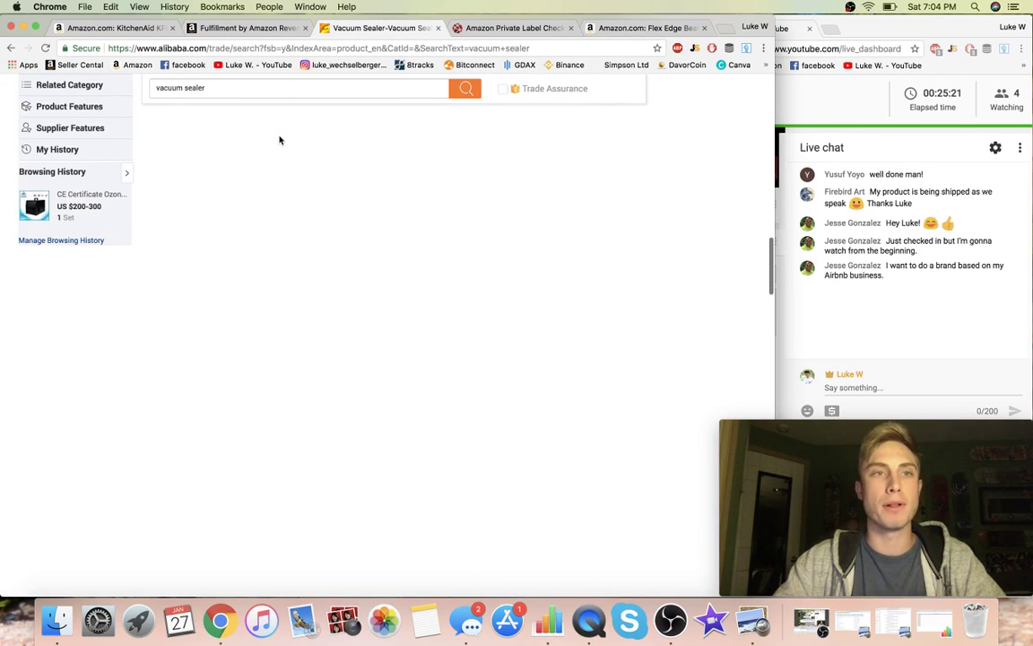
pyautogui.click(214, 87)
pyautogui.press('super+a')
pyautogui.write('Flex Edge Beater')
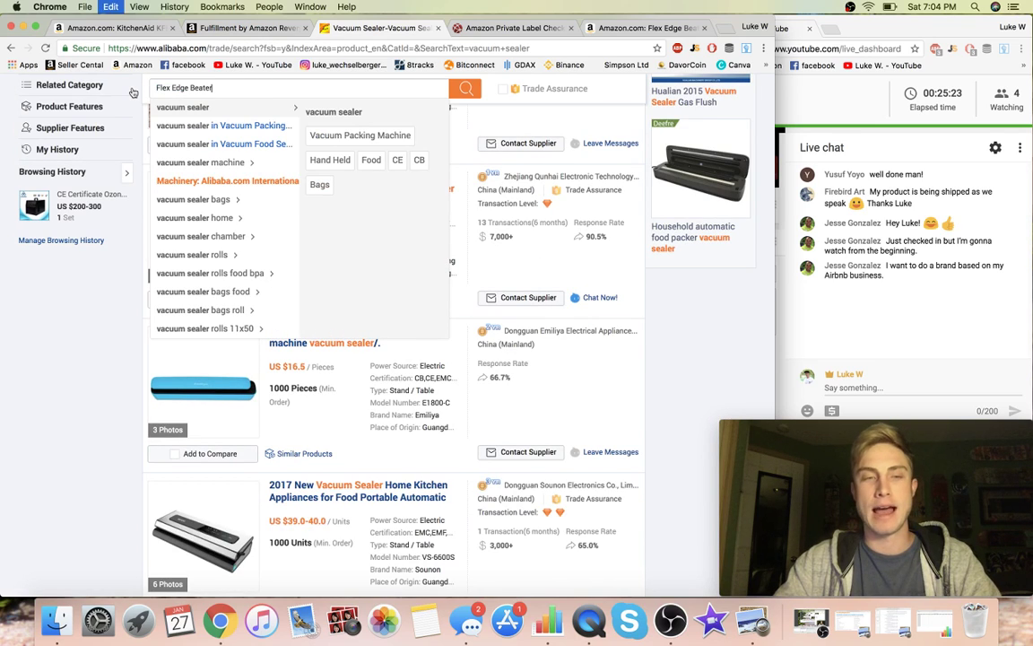
pyautogui.click(459, 88)
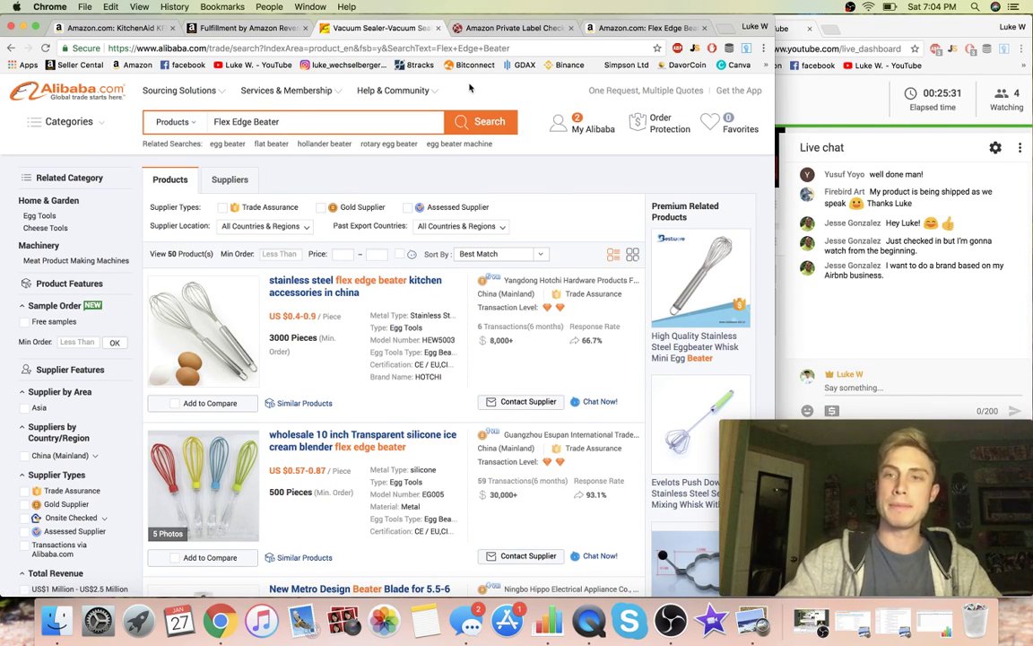
# Browse the Alibaba Flex Edge Beater offers and open the New Metro Design Beater Blade listing for KFE6L mixers
pyautogui.scroll(-3, 378, 358)
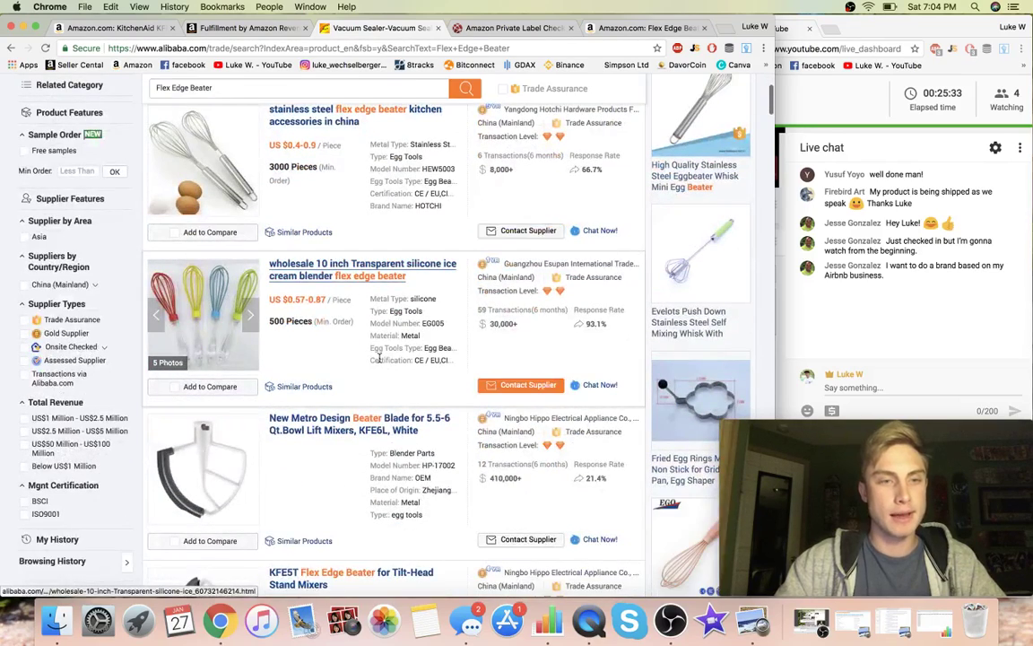
pyautogui.scroll(-3, 378, 357)
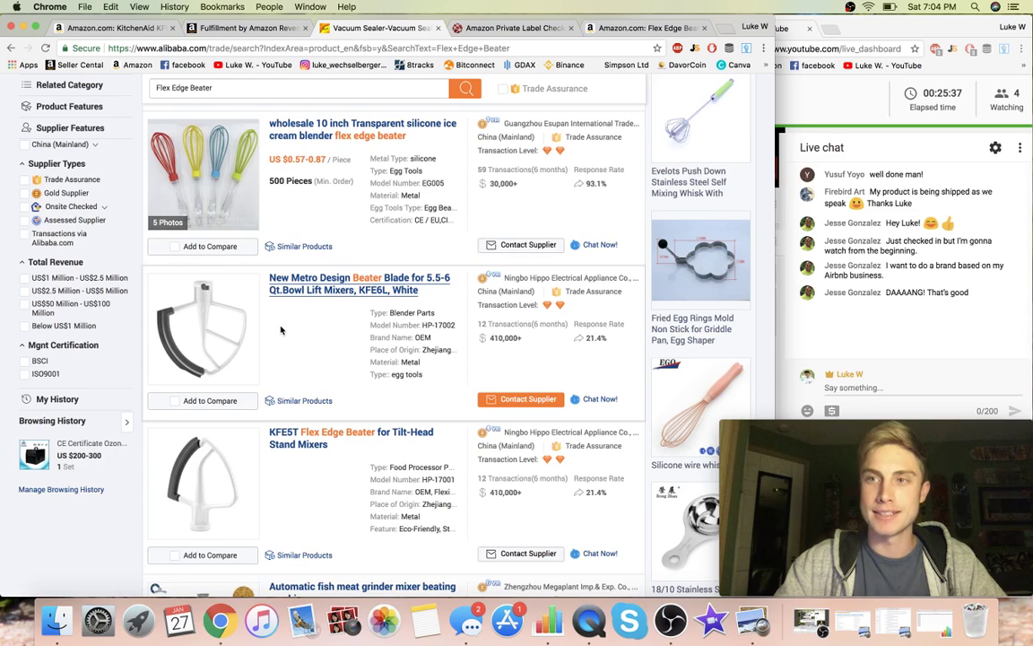
pyautogui.scroll(-2, 260, 349)
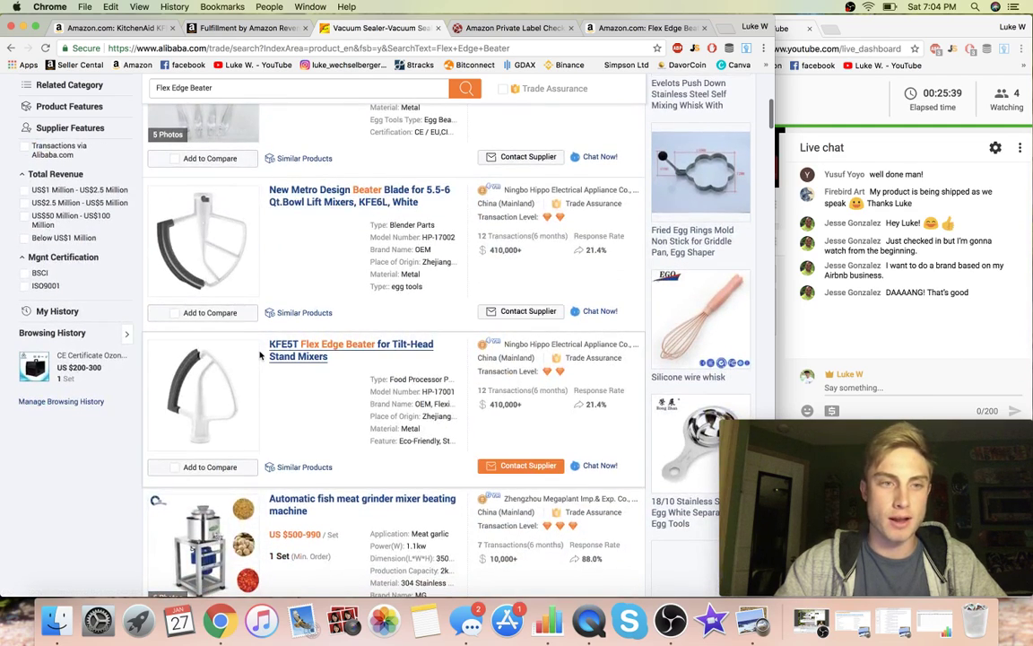
pyautogui.scroll(-4, 260, 355)
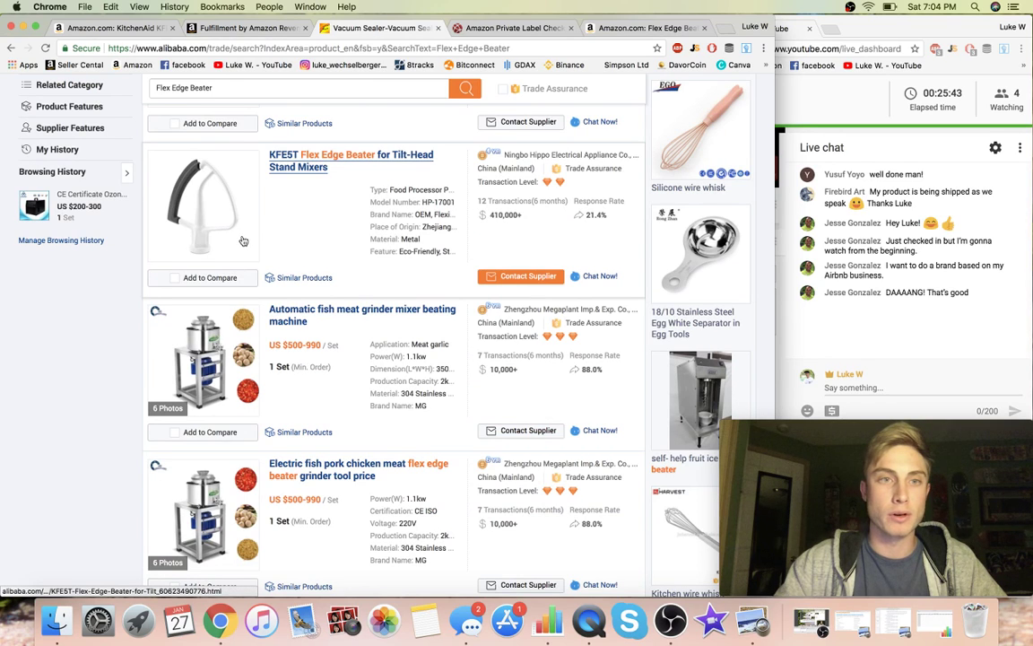
pyautogui.scroll(-10, 110, 417)
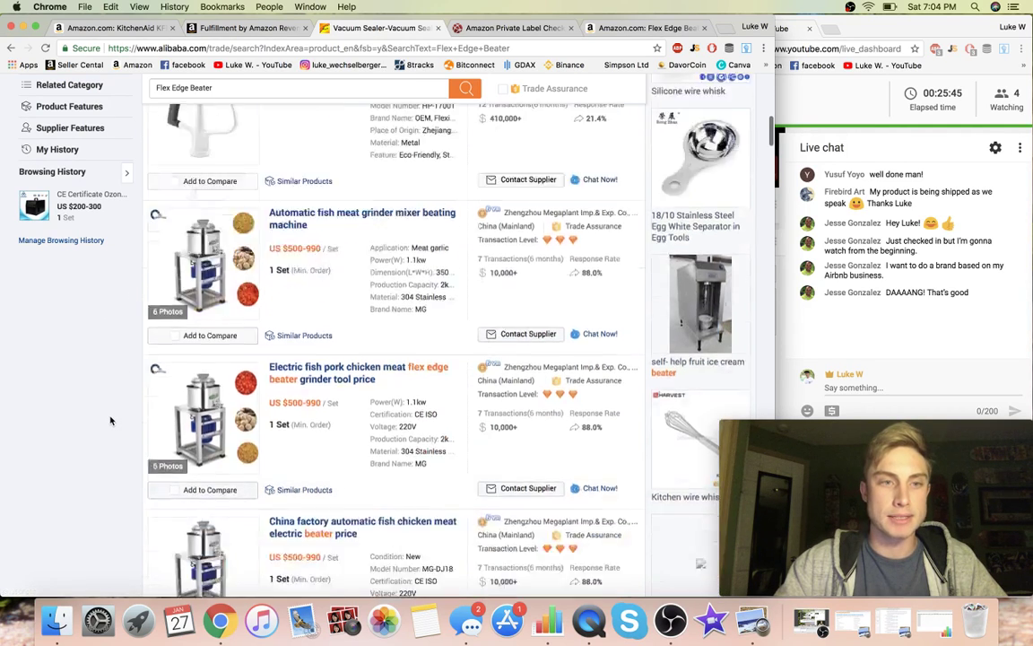
pyautogui.scroll(12, 110, 420)
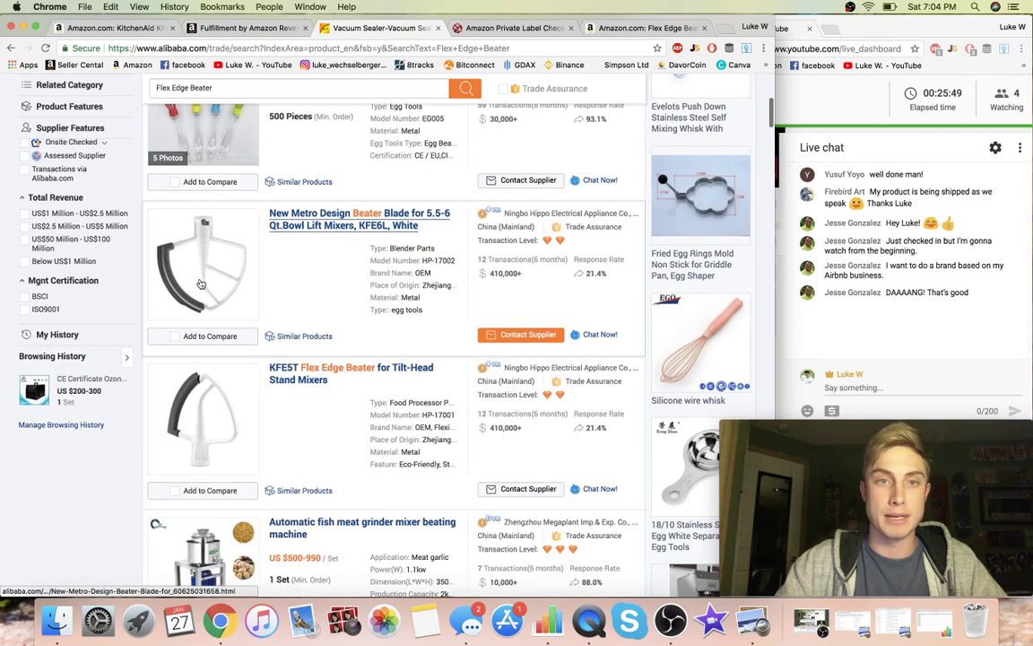
pyautogui.click(309, 218)
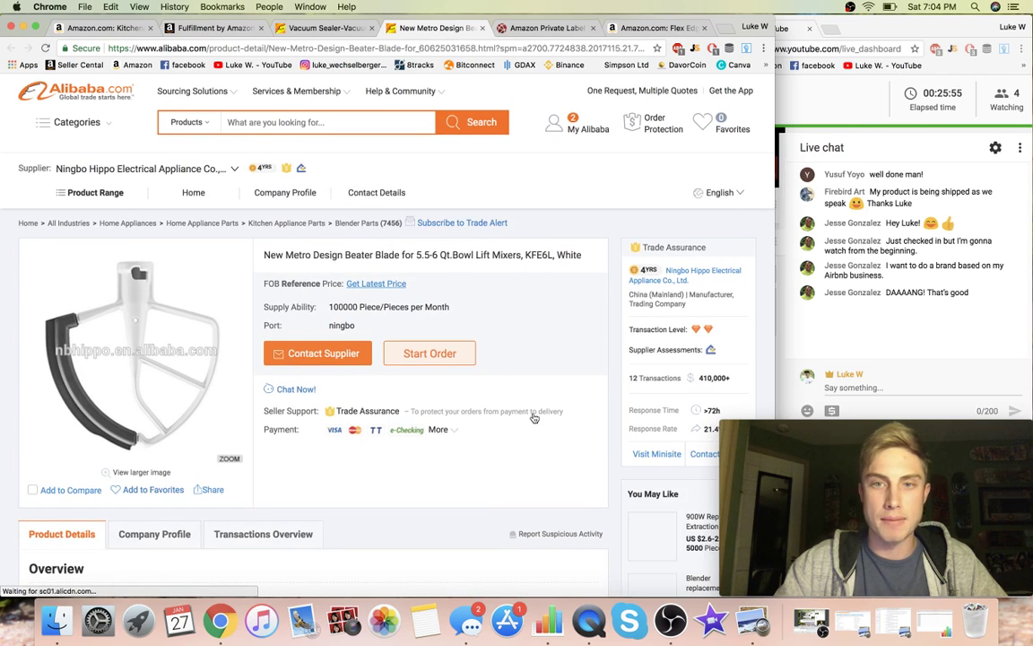
# Examine the beater blade listing's product details, packaging, photos and supplier information
pyautogui.scroll(-5, 532, 417)
pyautogui.scroll(-10, 533, 417)
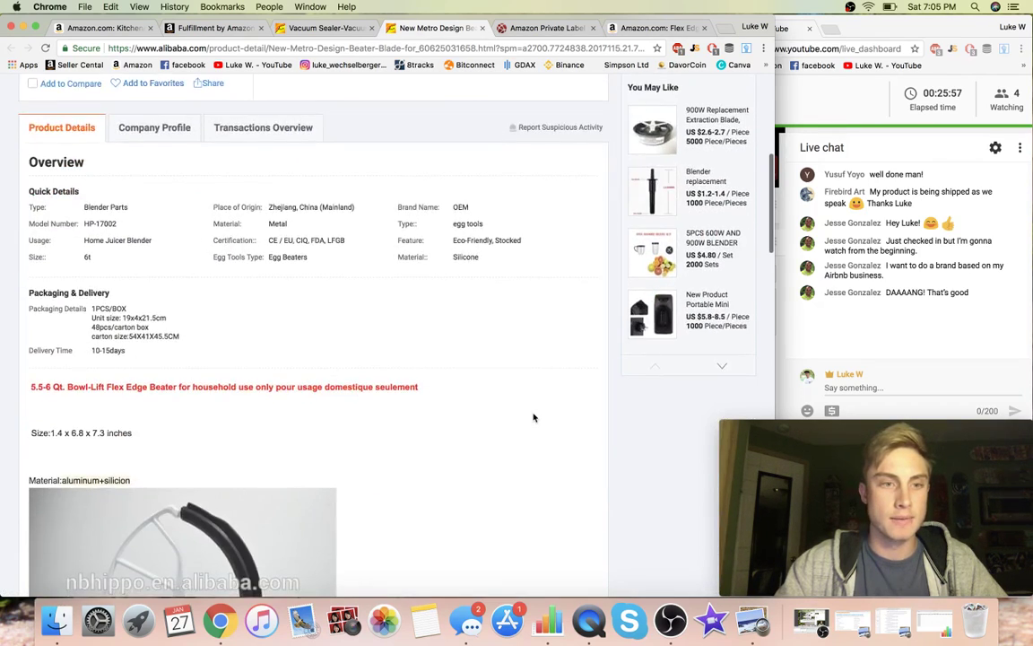
pyautogui.scroll(-5, 532, 417)
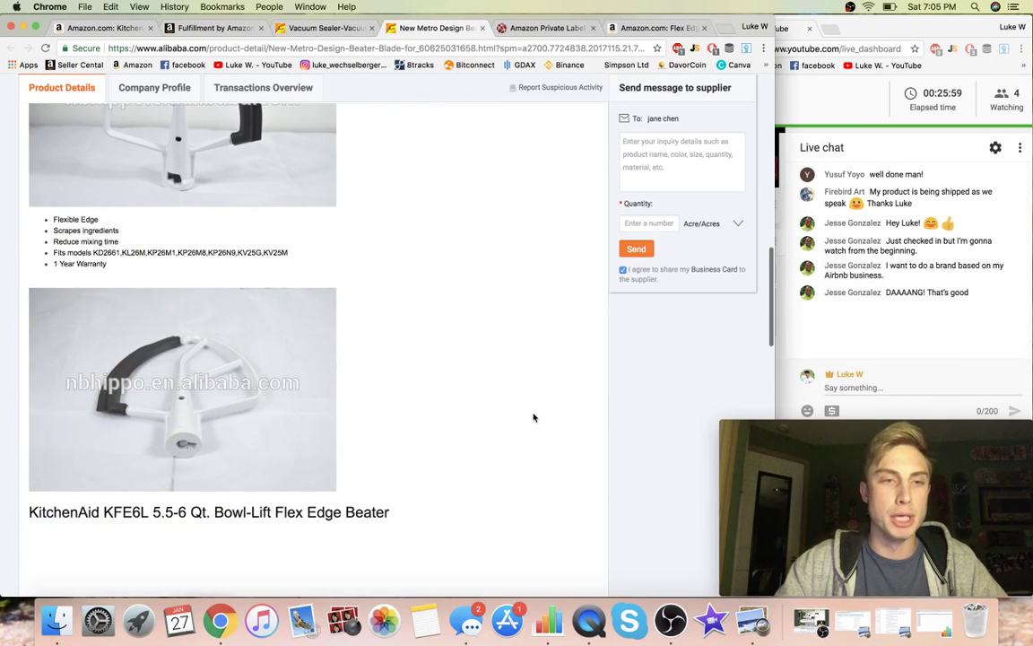
pyautogui.scroll(10, 532, 417)
pyautogui.scroll(10, 532, 417)
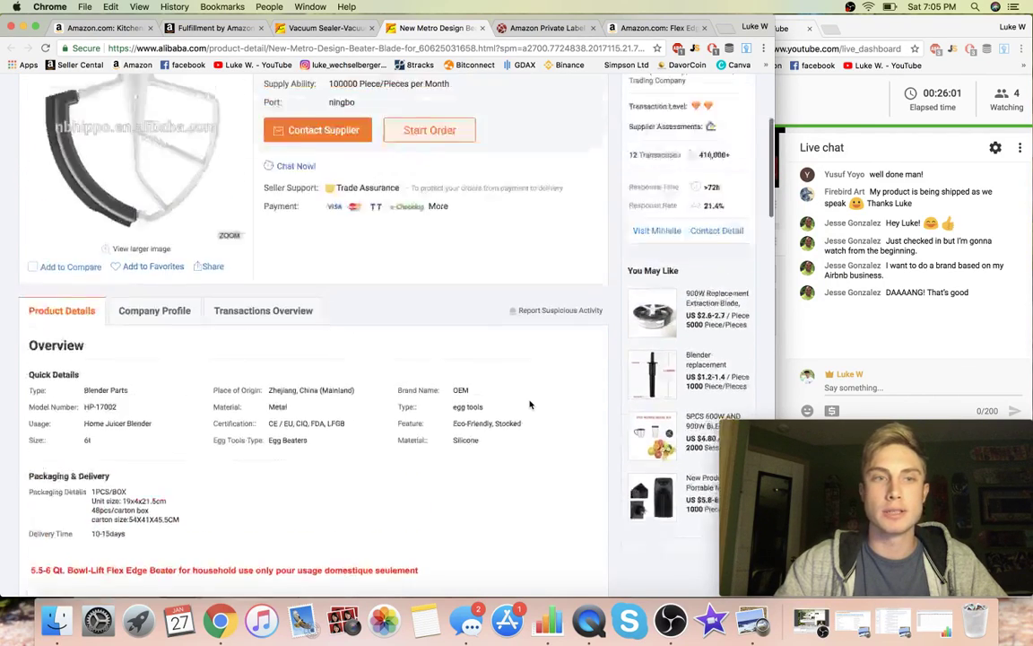
pyautogui.scroll(-5, 524, 405)
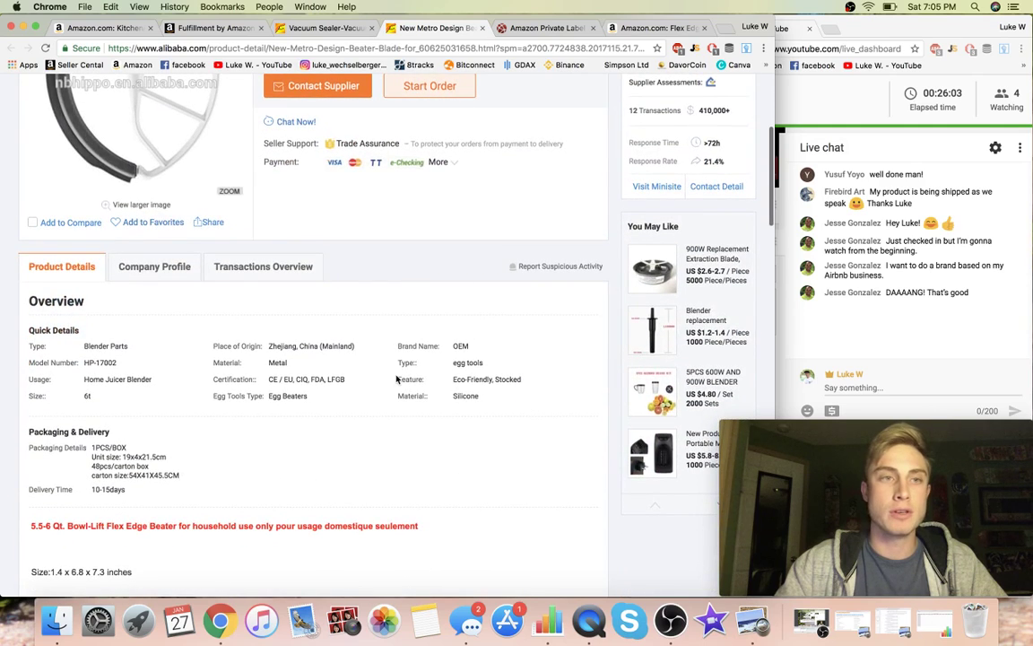
pyautogui.scroll(3, 396, 378)
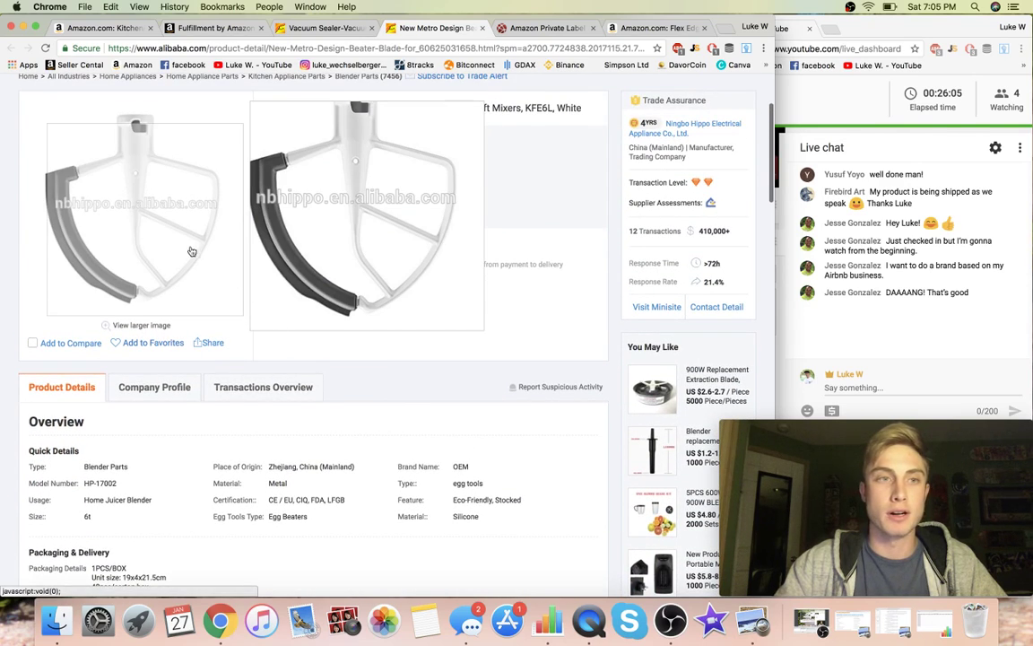
# Return to the Amazon KitchenAid KFE5T beater listing and examine its frequently bought together and sponsored products
pyautogui.click(110, 28)
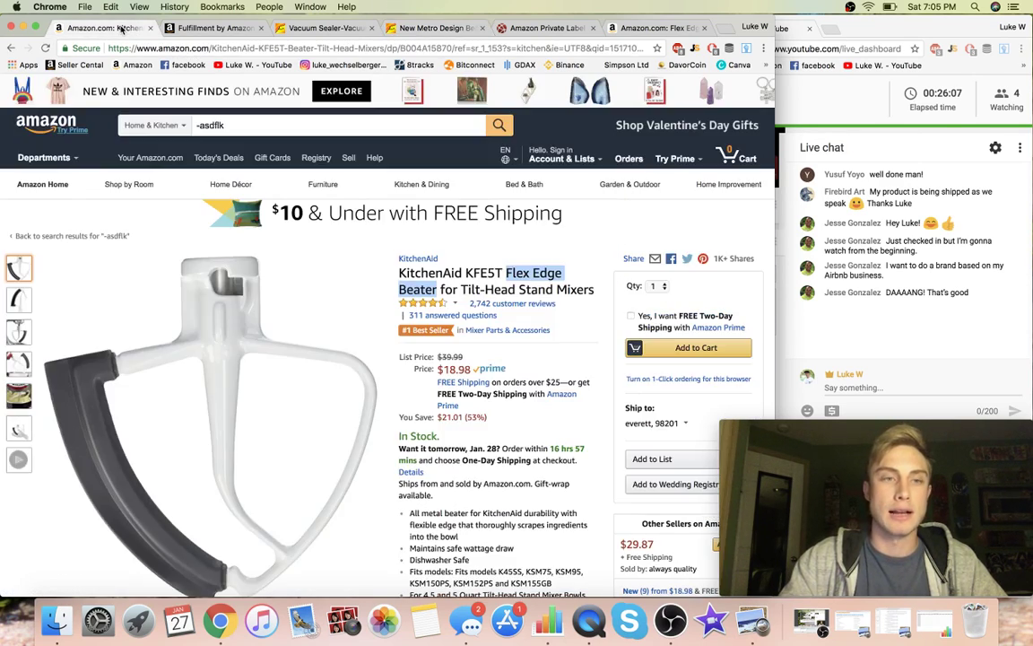
pyautogui.scroll(-5, 422, 440)
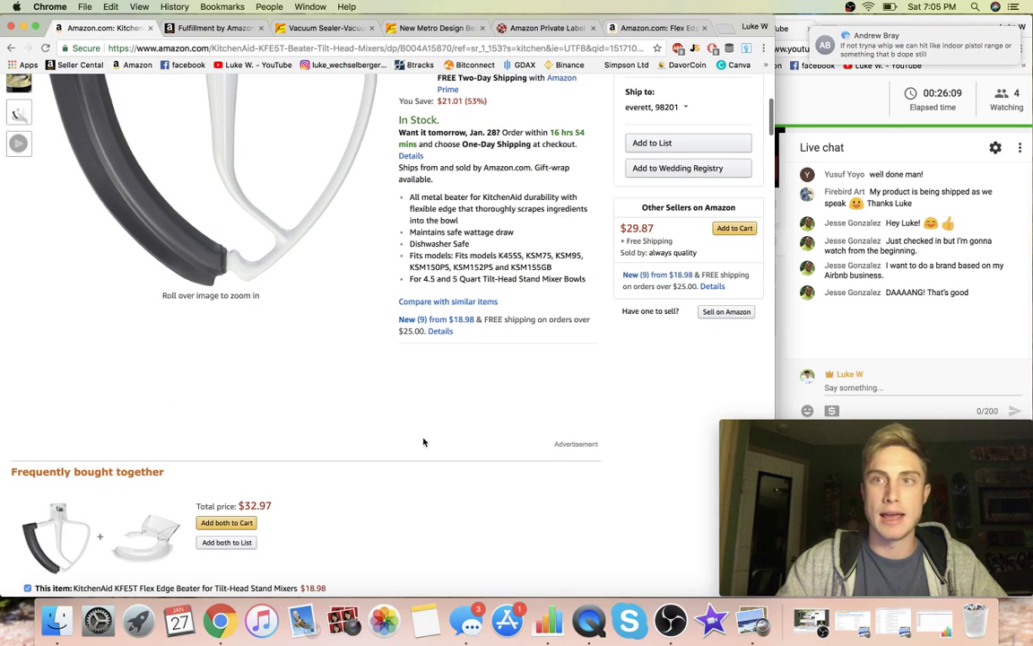
pyautogui.scroll(-2, 423, 441)
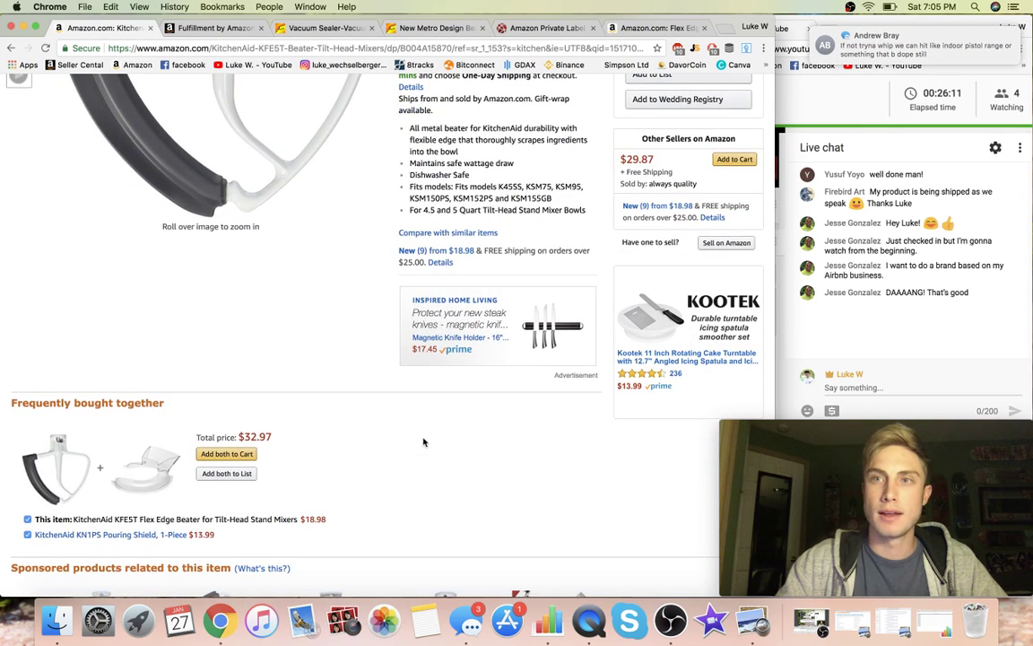
pyautogui.scroll(-2, 423, 440)
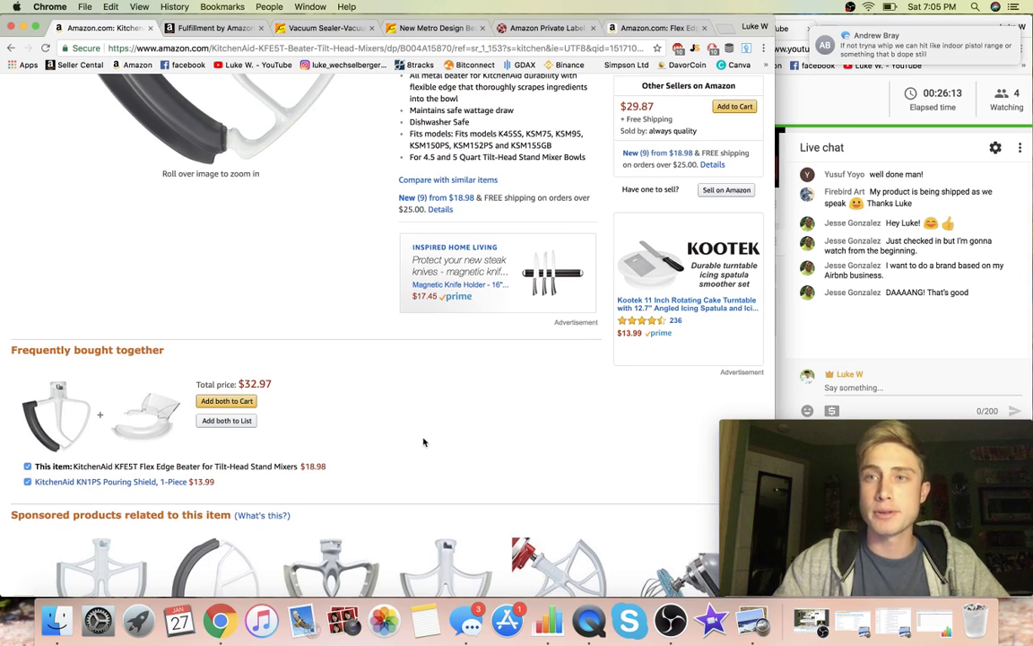
pyautogui.scroll(-7, 424, 440)
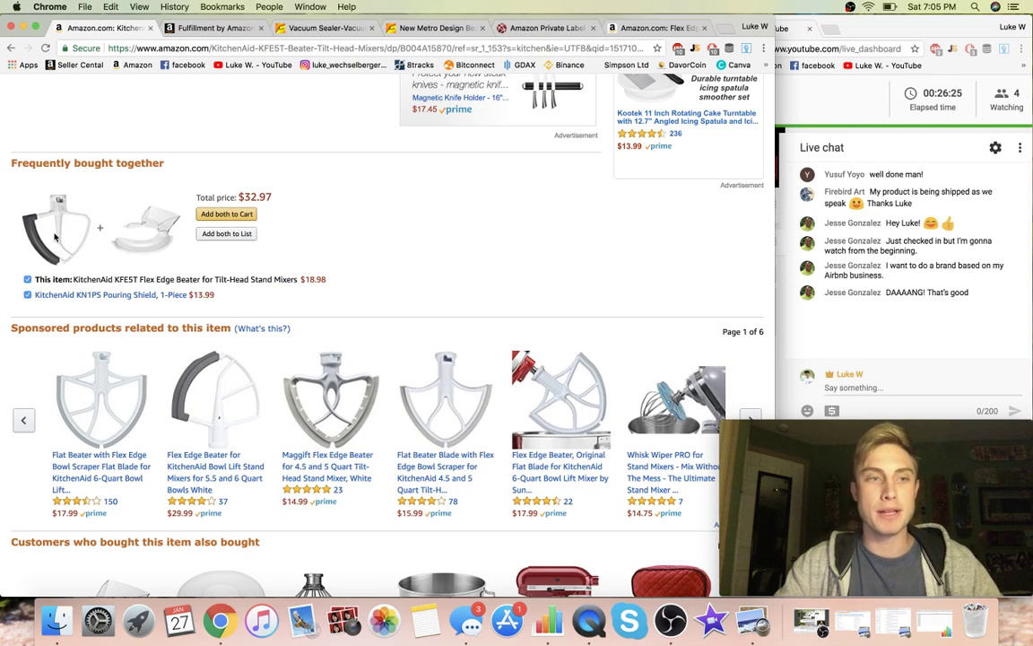
# Check the companion KitchenAid KN1PS Pouring Shield listing, then return to the KFE5T beater's main product details
pyautogui.click(149, 244)
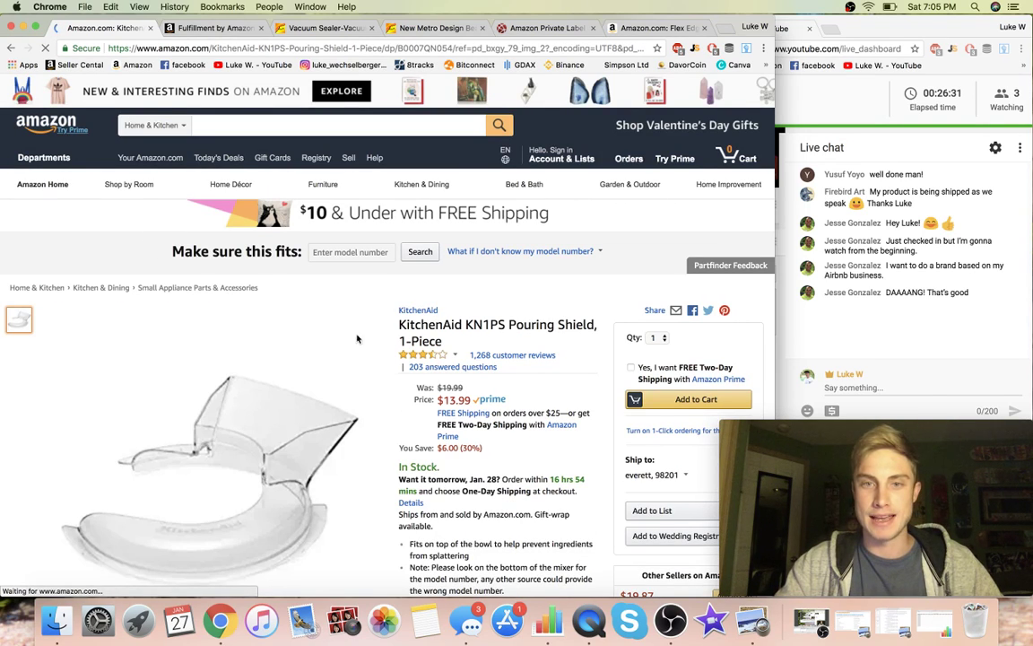
pyautogui.click(8, 50)
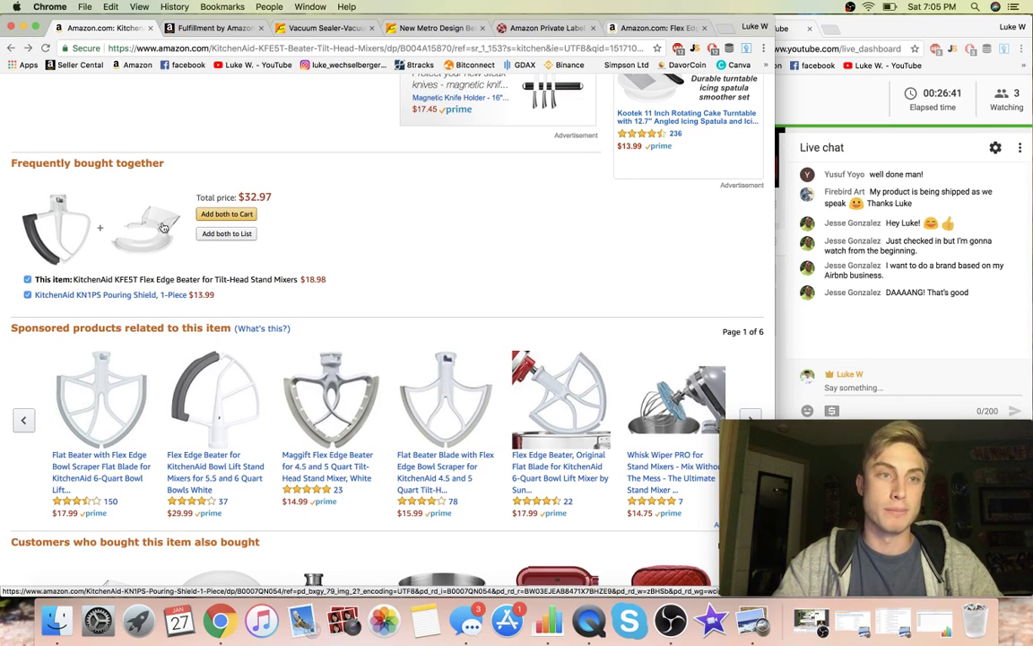
pyautogui.scroll(1, 348, 233)
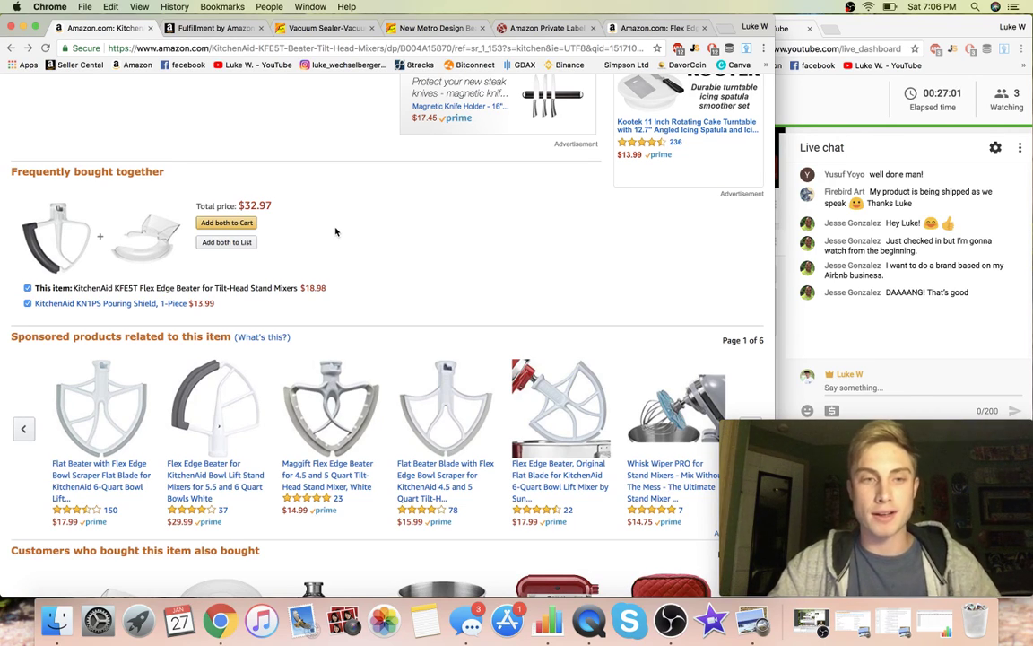
pyautogui.scroll(2, 336, 232)
pyautogui.scroll(10, 335, 232)
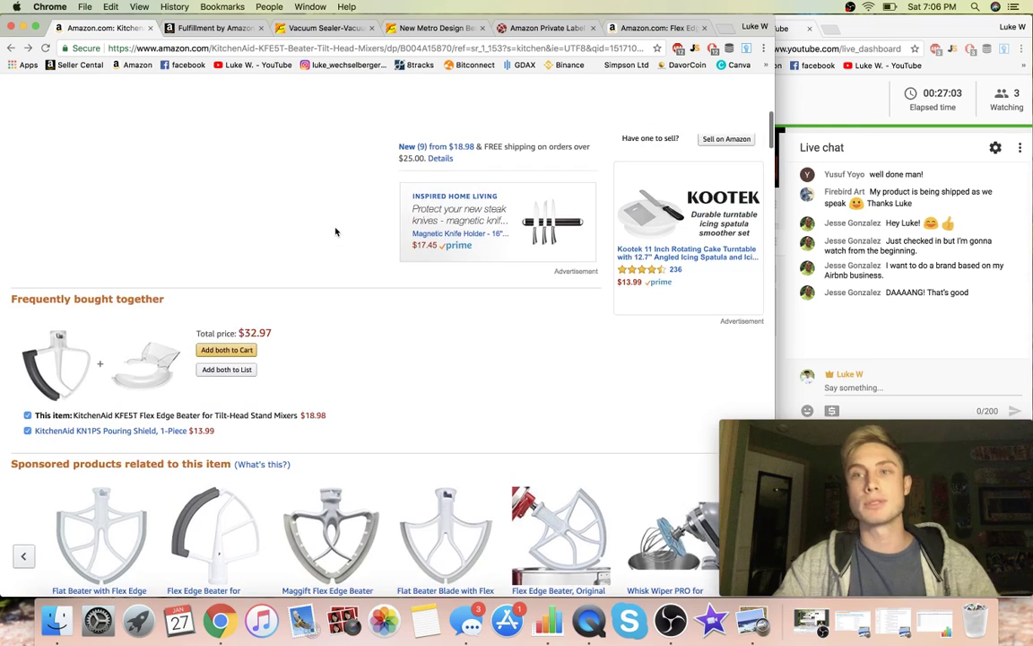
pyautogui.scroll(4, 336, 232)
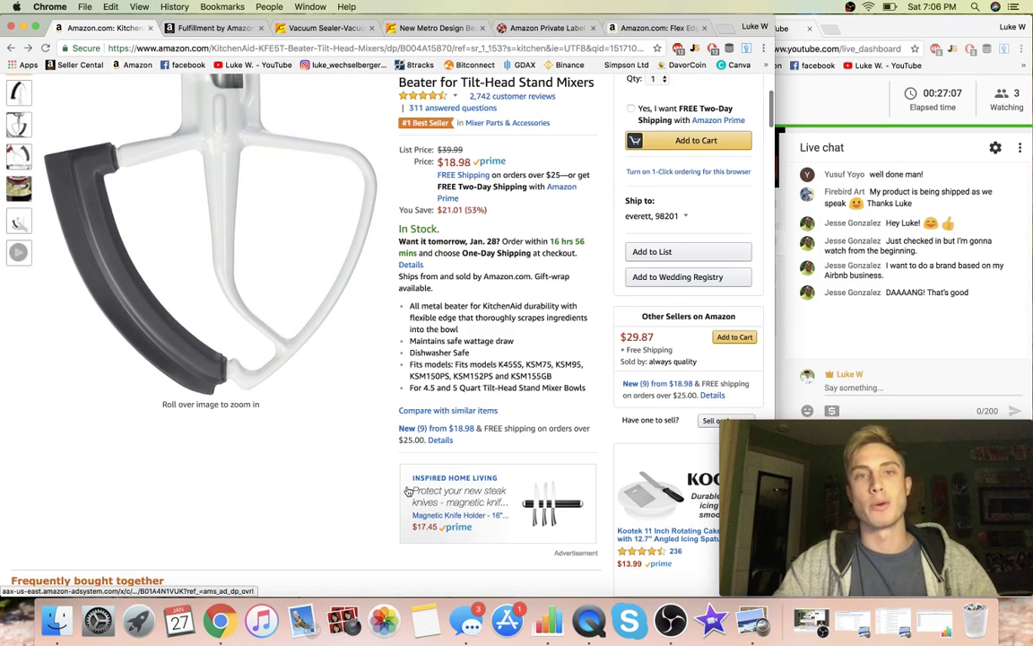
pyautogui.scroll(5, 408, 492)
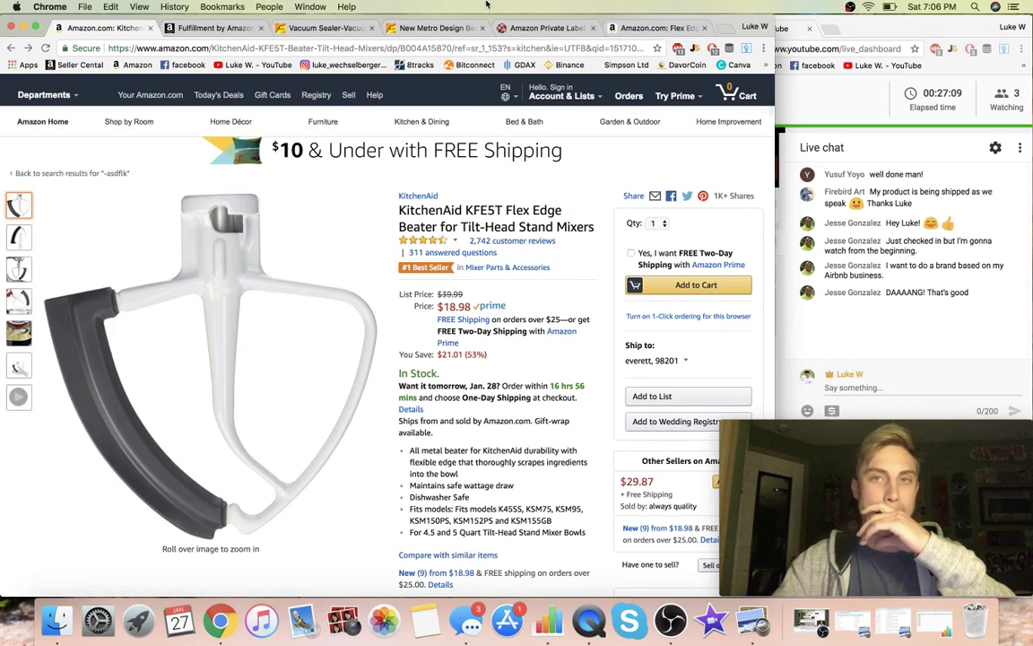
# Close the Amazon private label checklist page and review the Jungle Scout figures for the Flex Edge Beater results
pyautogui.click(577, 29)
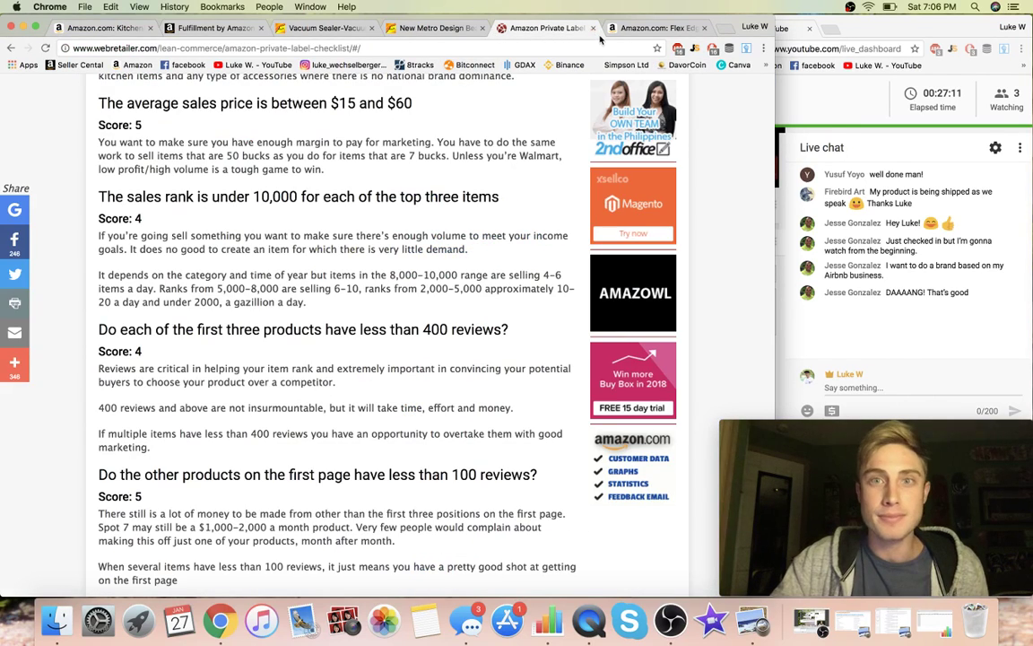
pyautogui.click(593, 29)
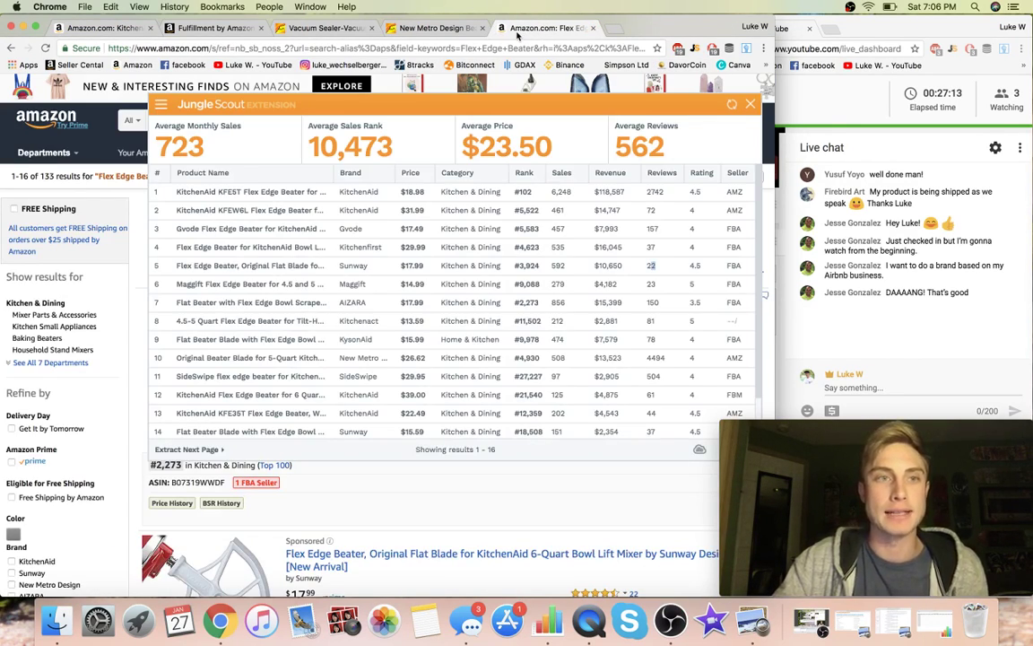
pyautogui.scroll(-3, 544, 384)
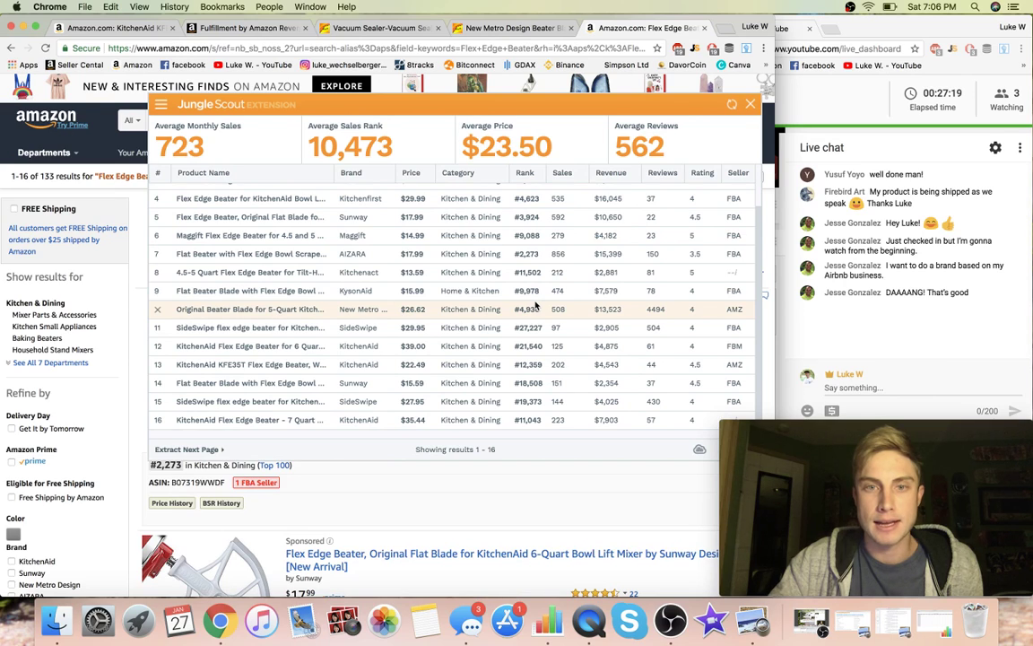
pyautogui.scroll(3, 536, 306)
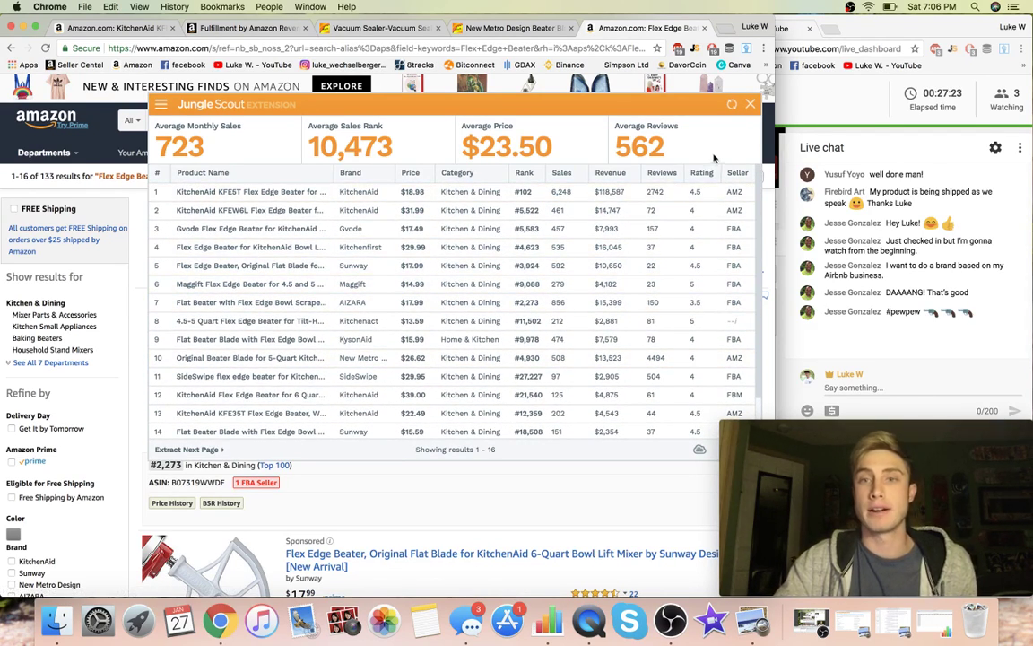
# Close the Jungle Scout overlay and review the prices, ratings and sales ranks of the Flex Edge Beater listings on Amazon
pyautogui.click(751, 108)
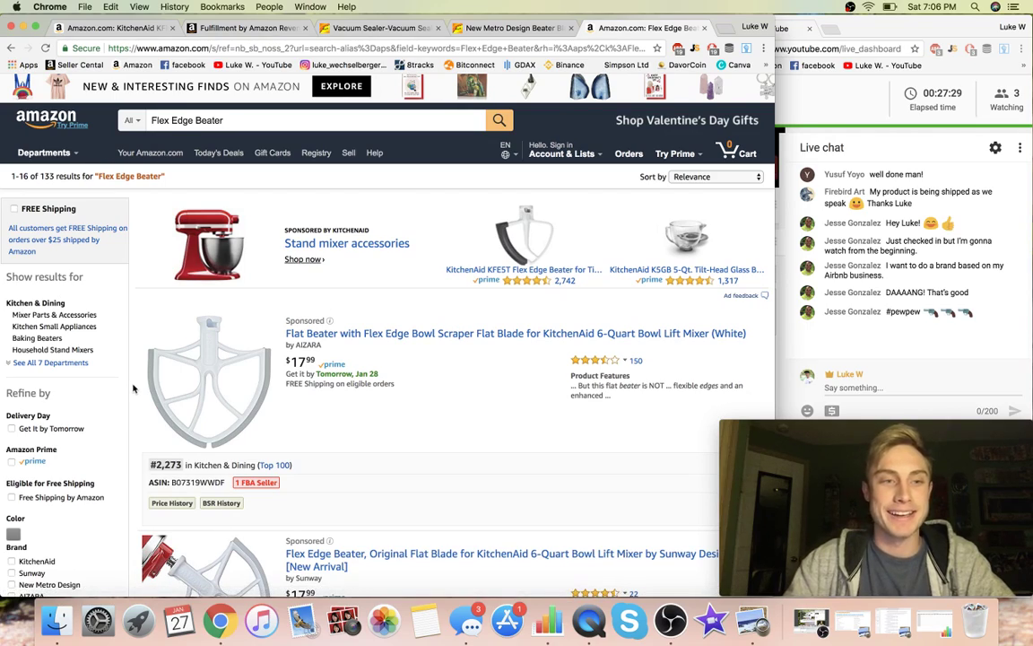
pyautogui.scroll(-15, 133, 390)
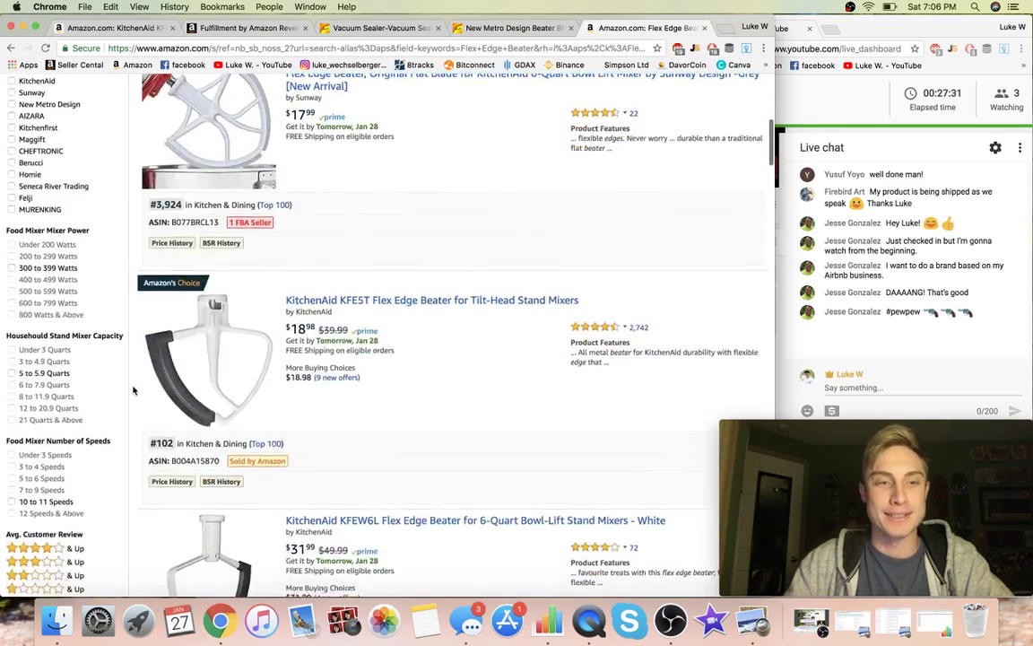
pyautogui.scroll(10, 133, 390)
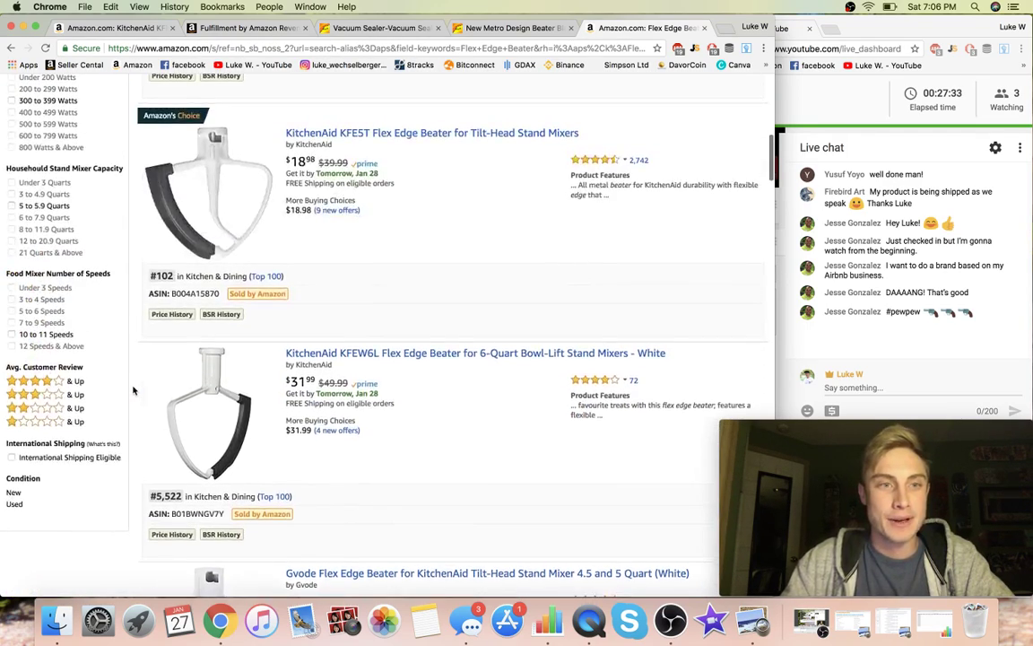
pyautogui.scroll(1, 133, 390)
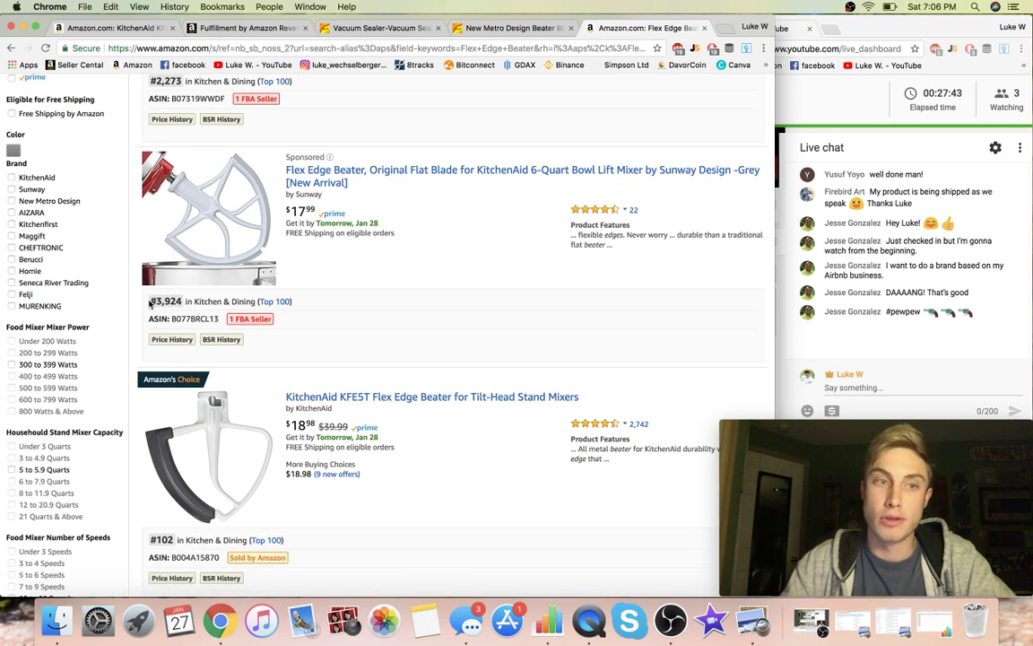
pyautogui.scroll(1, 169, 305)
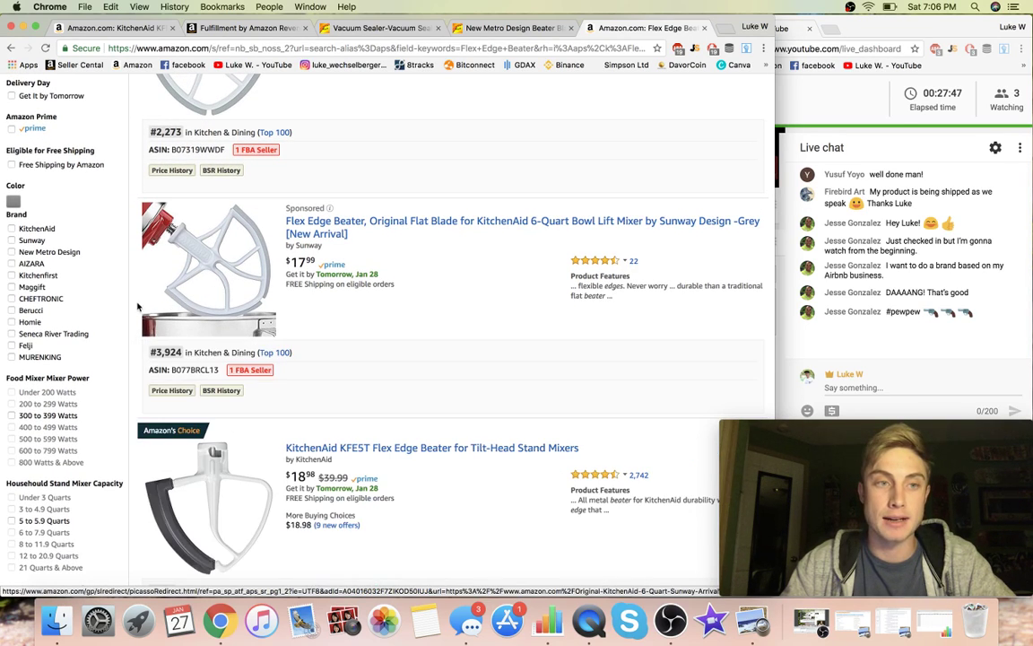
pyautogui.scroll(1, 130, 315)
pyautogui.scroll(3, 130, 315)
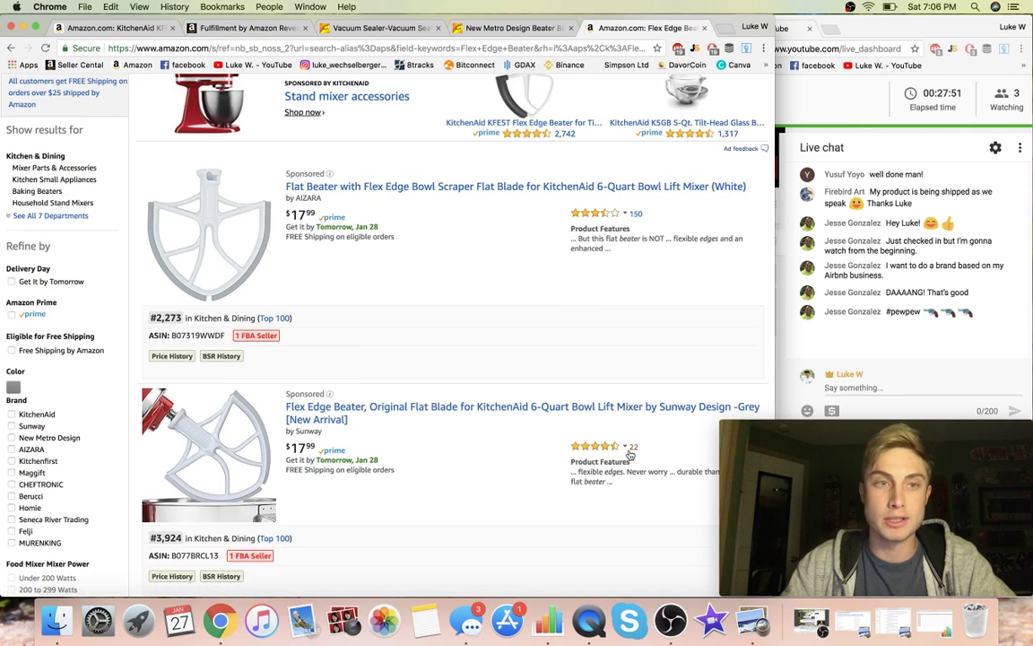
pyautogui.scroll(2, 629, 454)
pyautogui.scroll(-15, 629, 454)
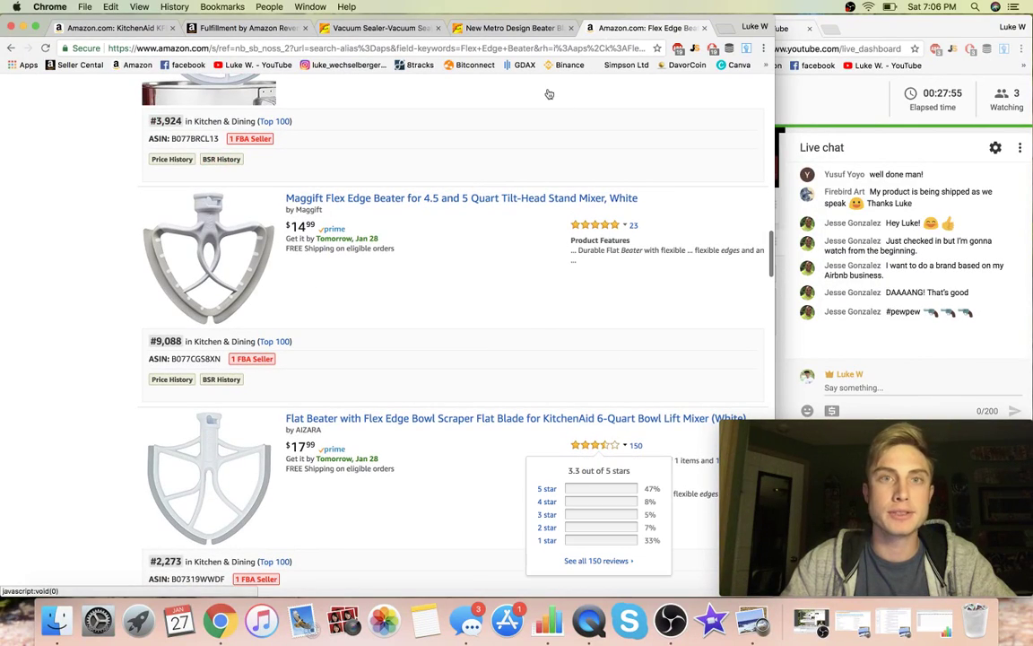
# Glance at the FBA revenue calculator, and close the Alibaba product page for the New Metro Design beater blade
pyautogui.click(227, 29)
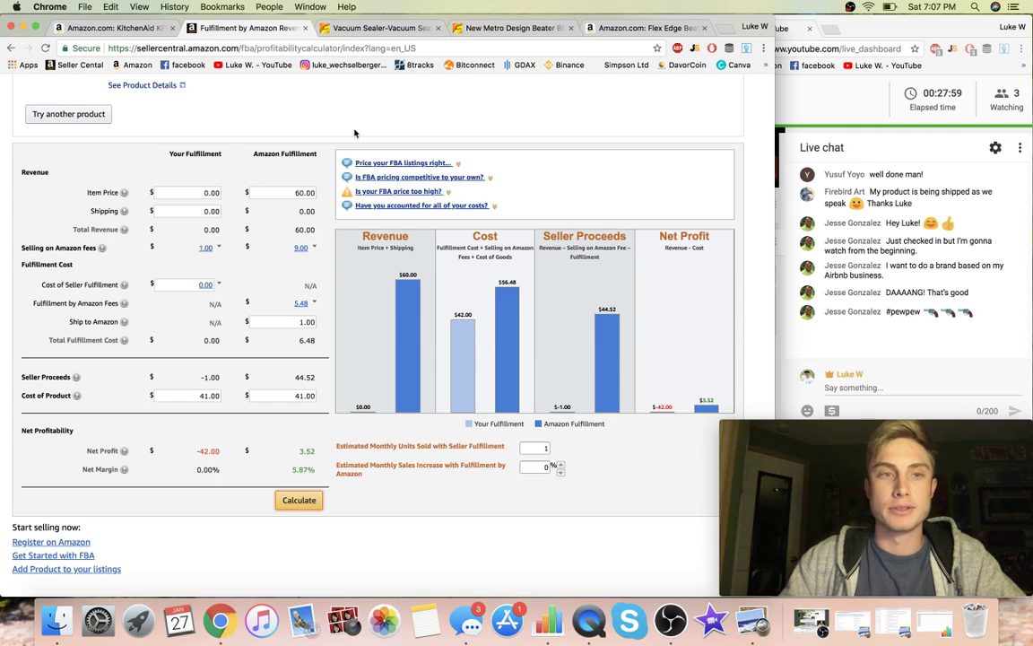
pyautogui.click(647, 34)
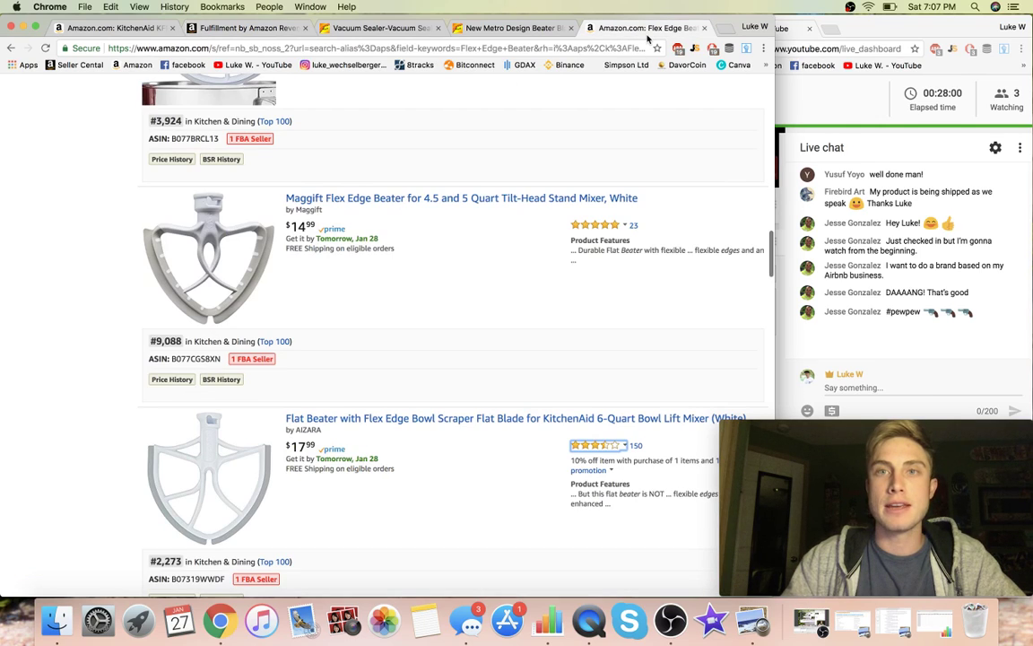
pyautogui.click(502, 31)
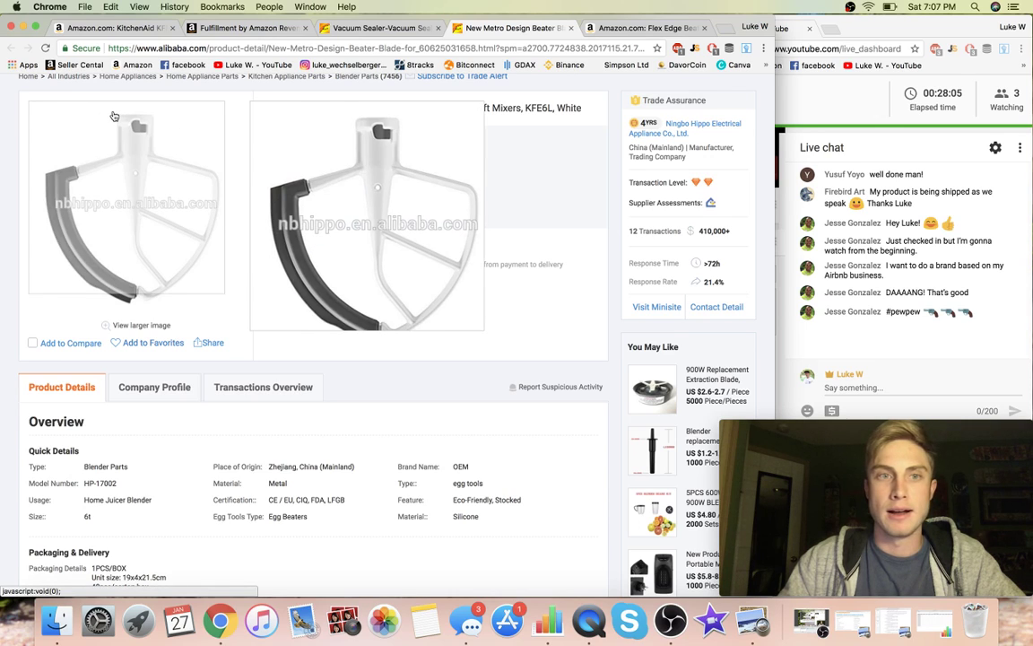
pyautogui.click(571, 29)
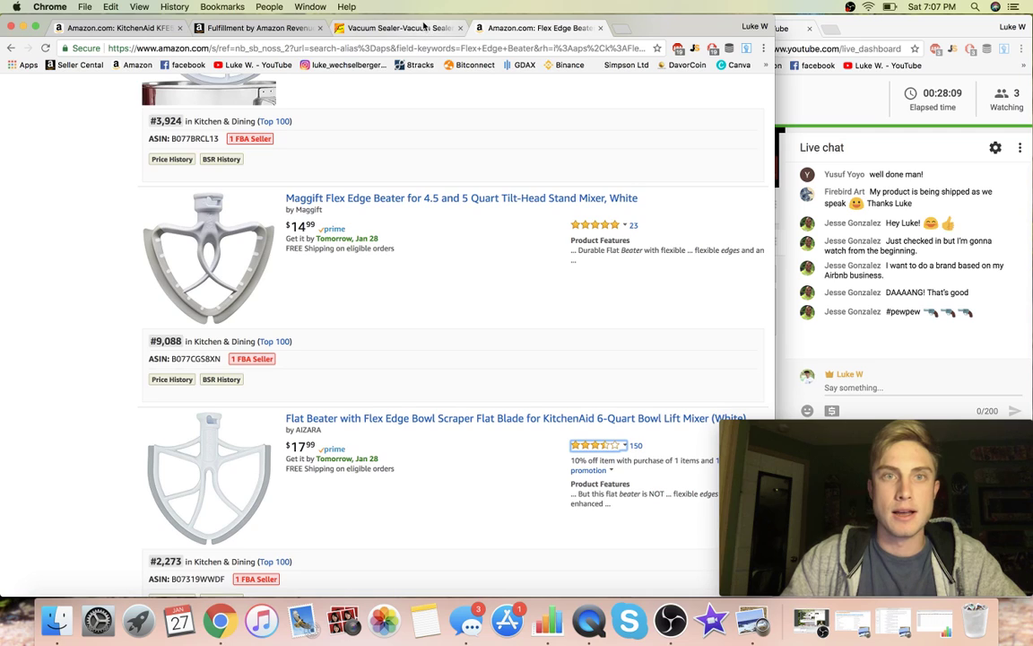
# Look through the Alibaba results for Flex Edge Beater to compare suppliers offering similar beater blades
pyautogui.click(394, 28)
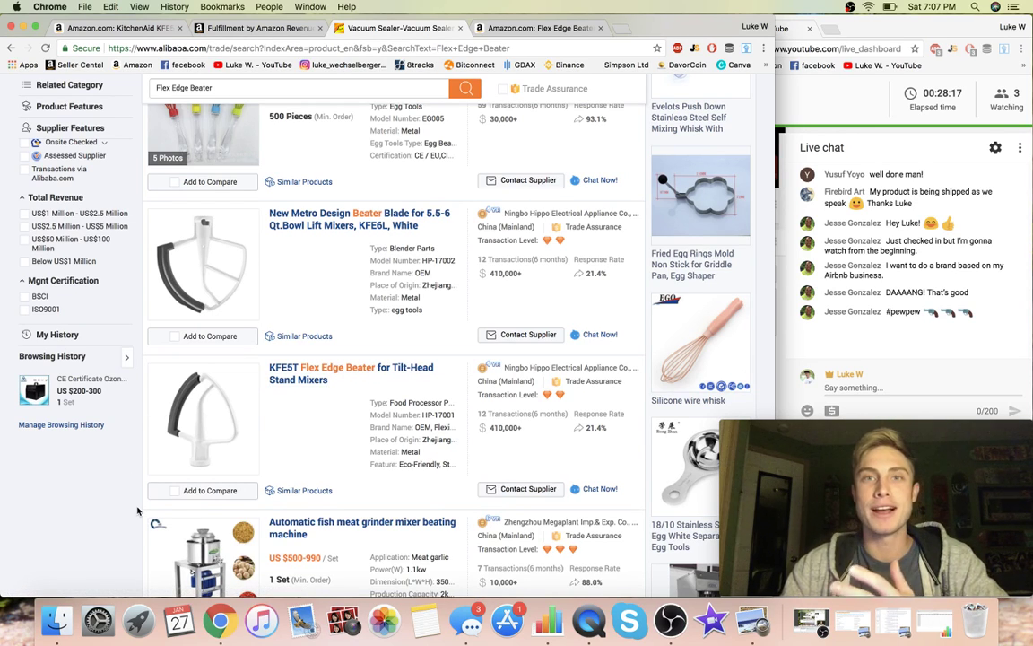
pyautogui.scroll(-10, 137, 511)
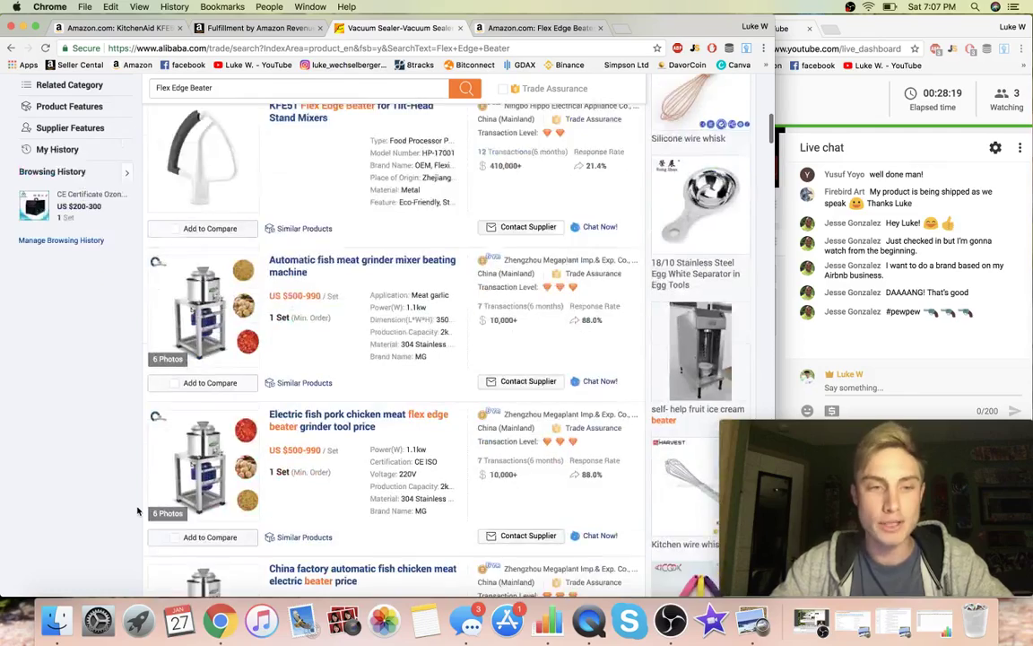
pyautogui.scroll(-1, 138, 510)
pyautogui.scroll(-10, 137, 510)
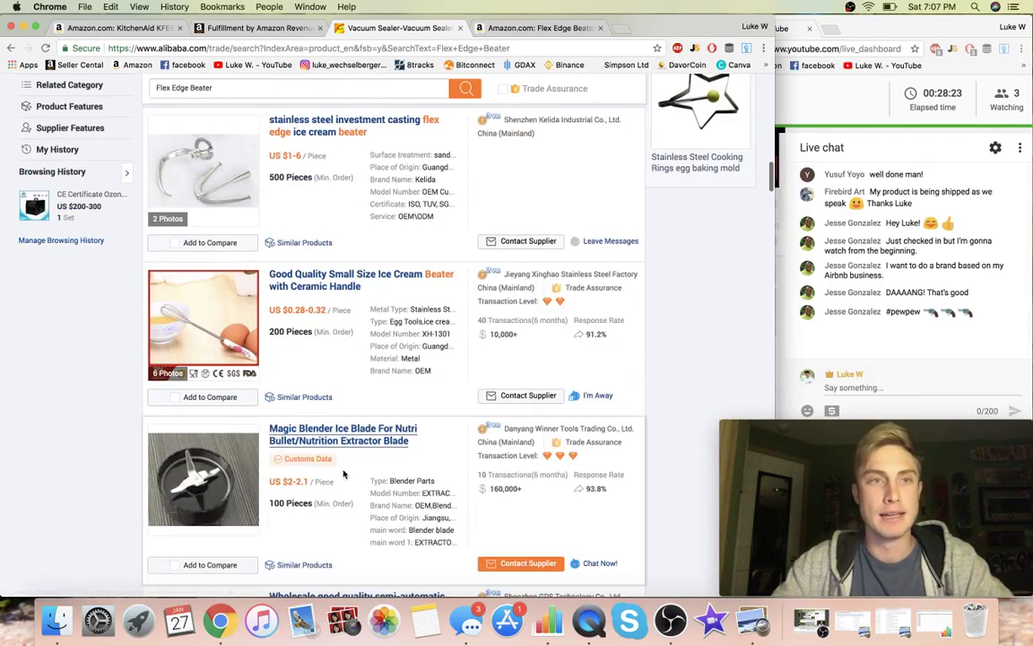
pyautogui.scroll(-10, 341, 472)
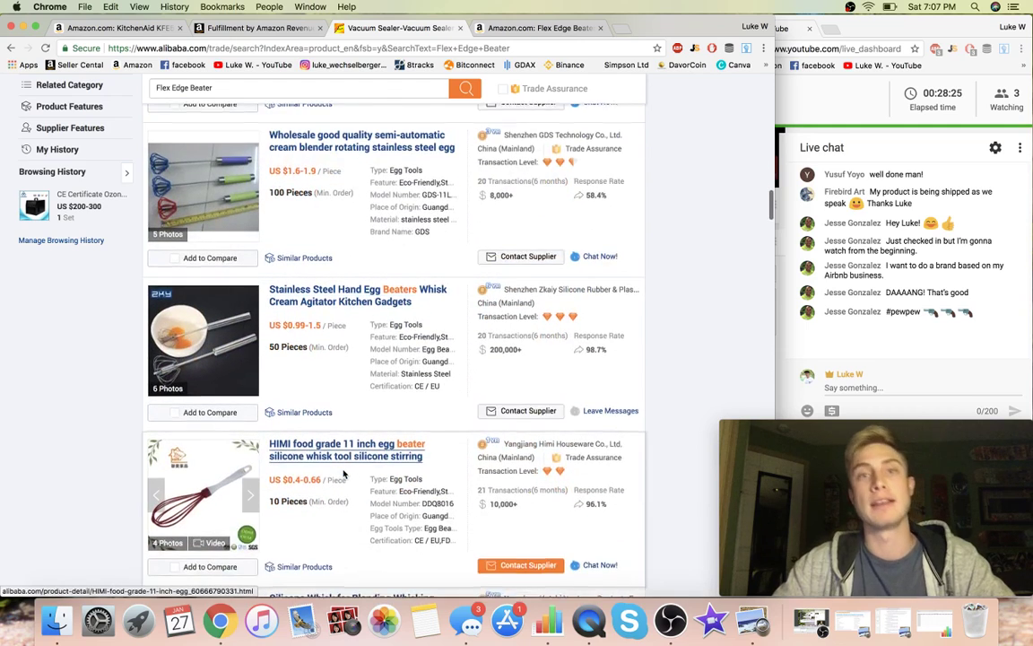
pyautogui.scroll(-2, 343, 473)
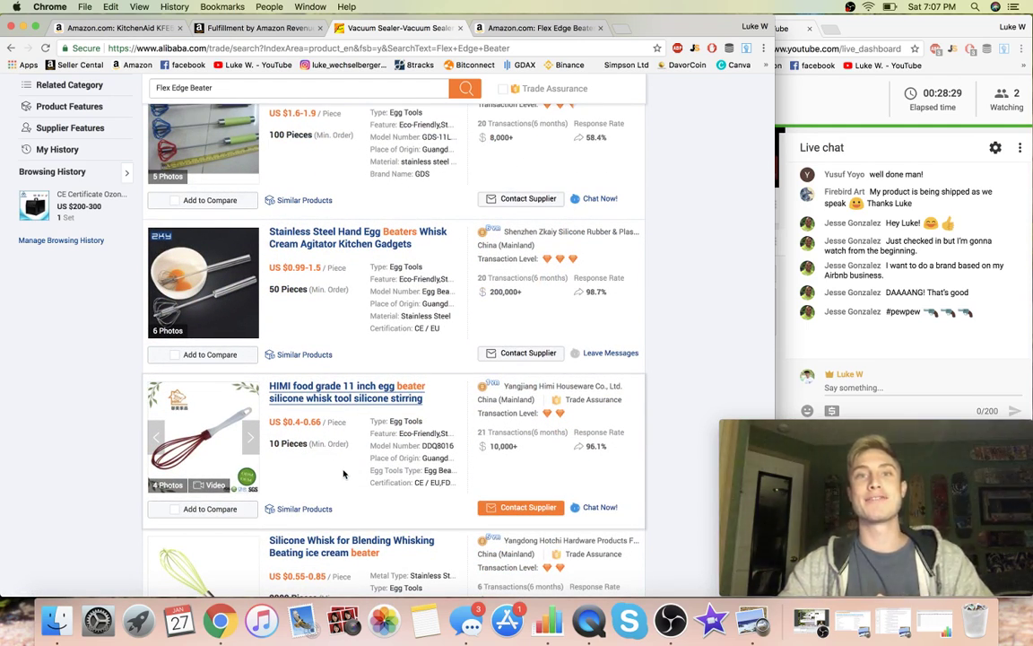
pyautogui.scroll(-5, 343, 473)
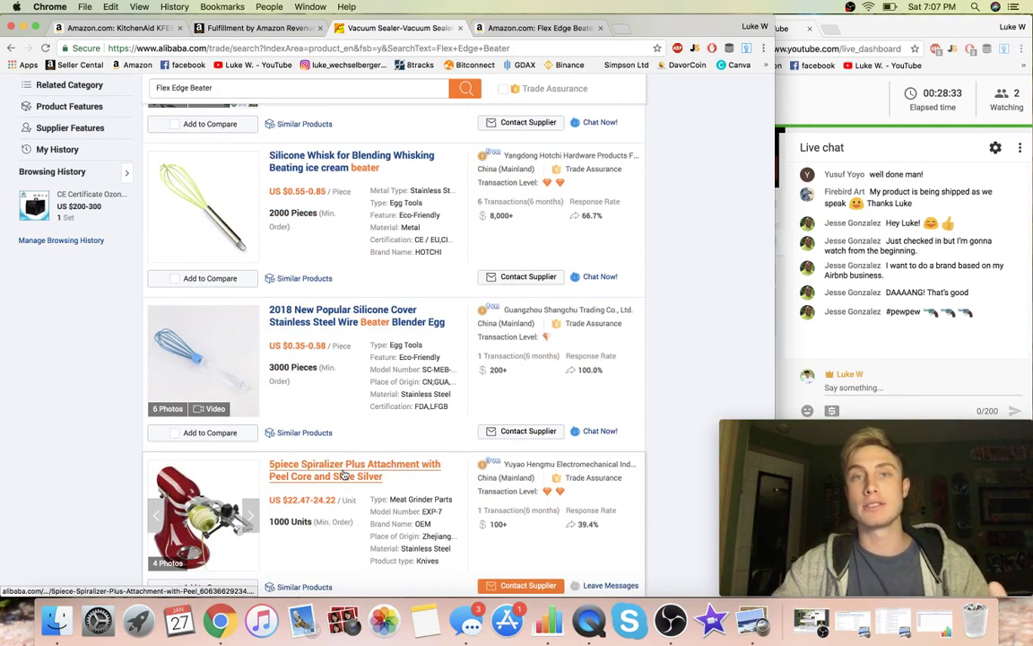
pyautogui.scroll(-10, 76, 424)
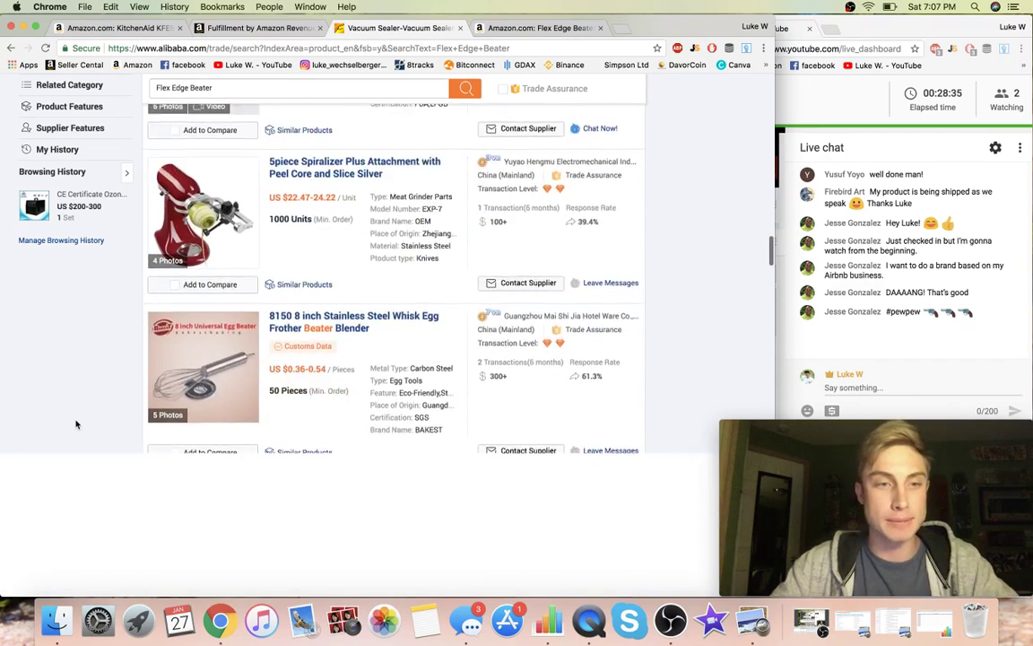
pyautogui.scroll(-10, 79, 431)
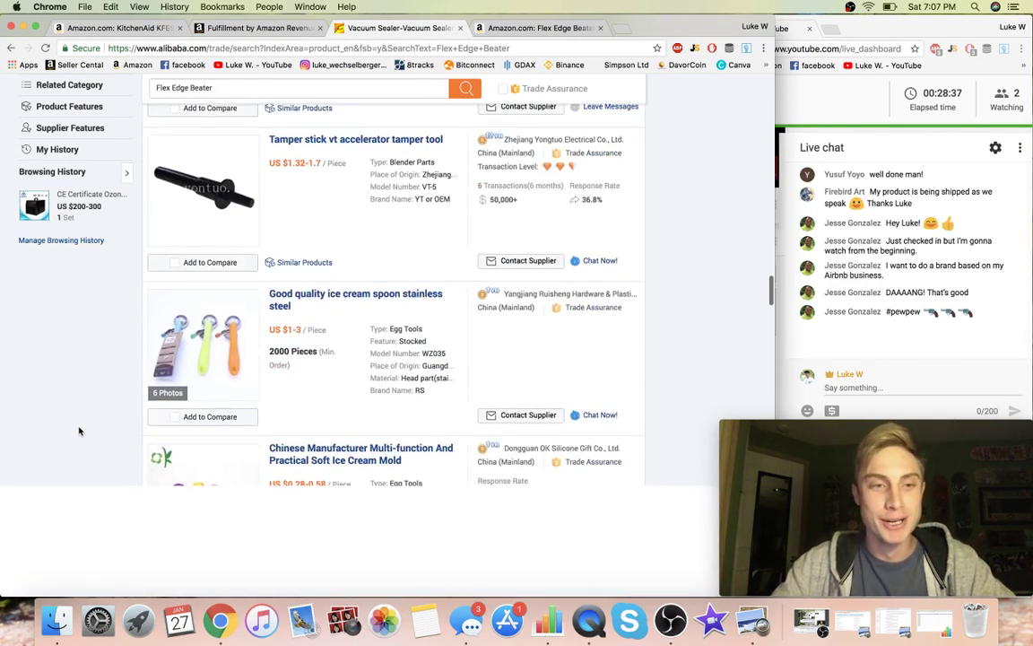
pyautogui.scroll(-10, 79, 432)
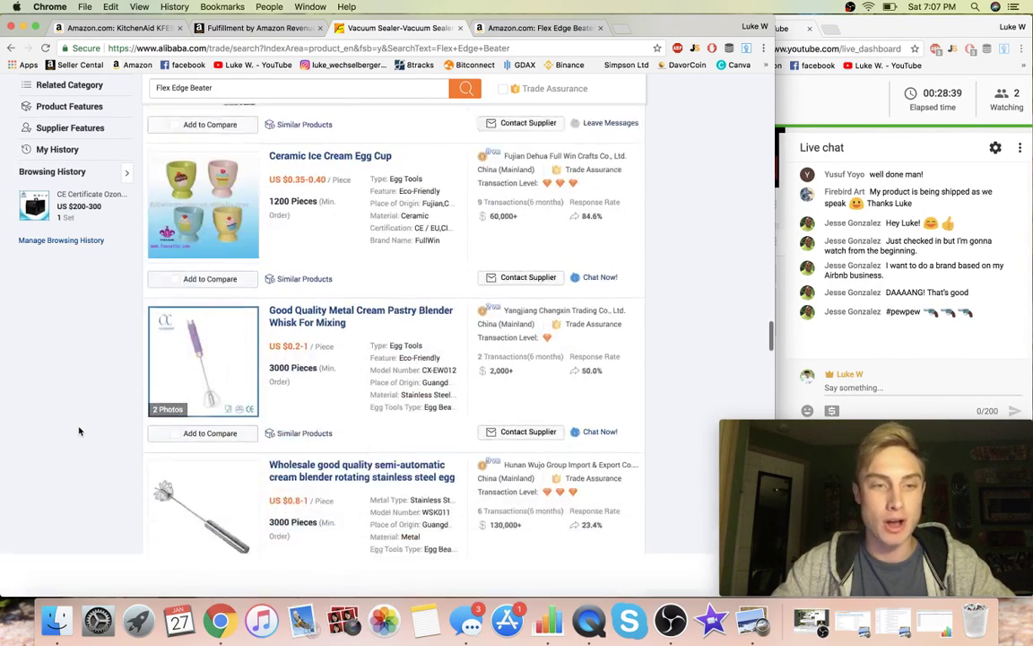
pyautogui.scroll(-10, 79, 431)
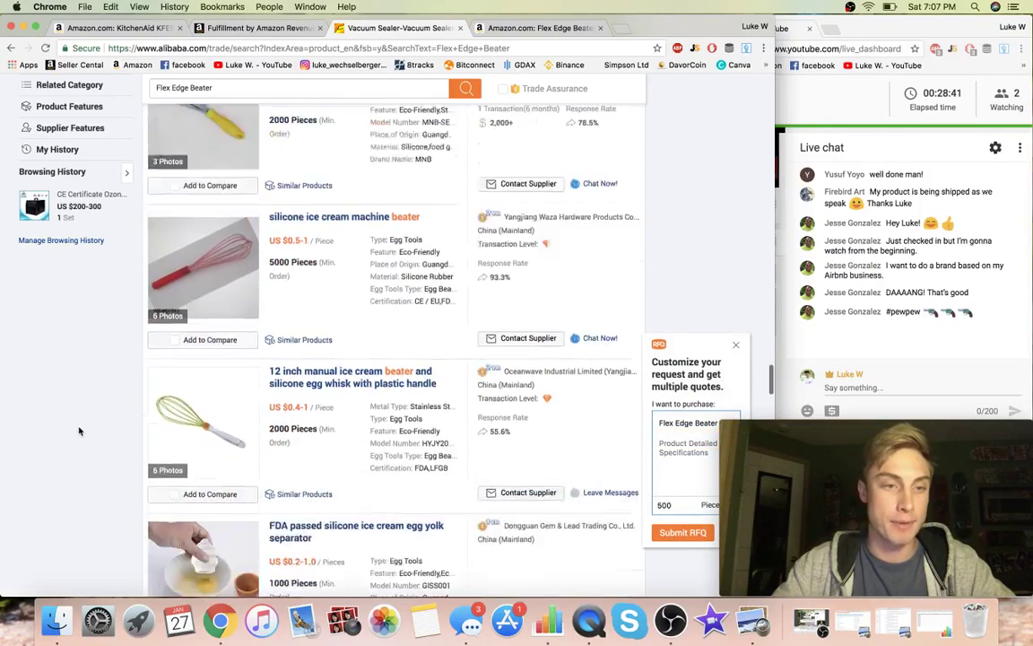
pyautogui.scroll(10, 79, 432)
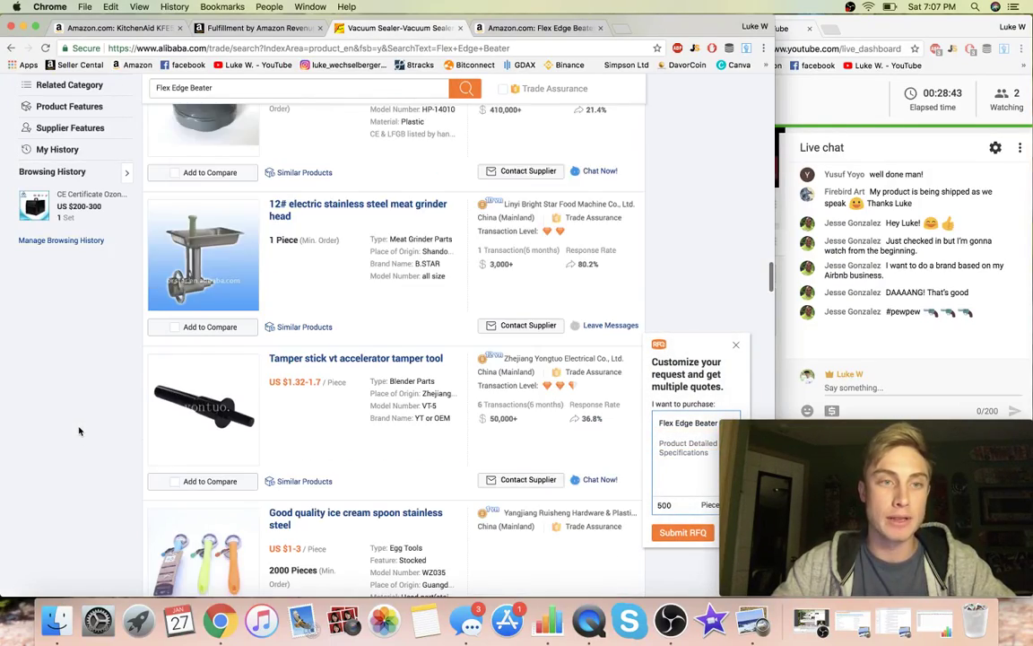
pyautogui.scroll(2, 79, 431)
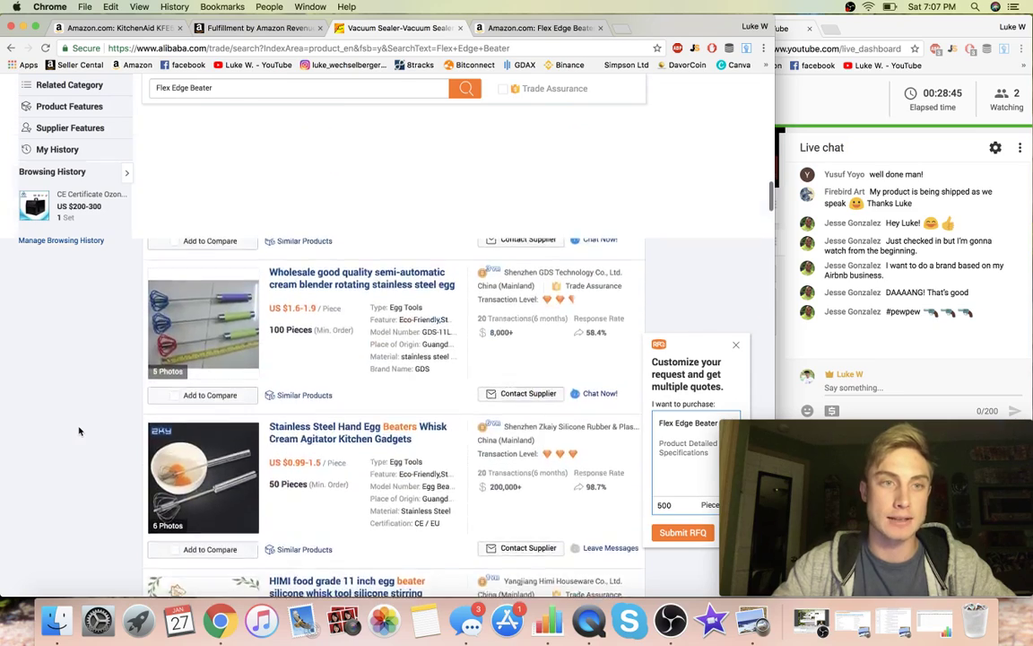
pyautogui.scroll(-10, 79, 432)
pyautogui.scroll(8, 78, 432)
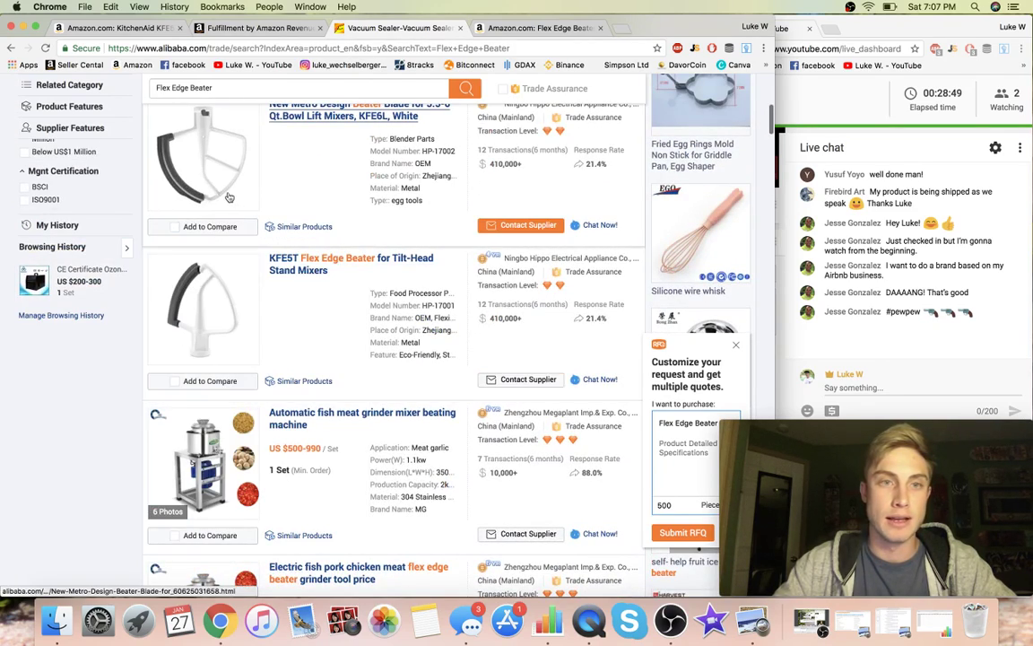
pyautogui.scroll(1, 332, 356)
pyautogui.scroll(1, 333, 356)
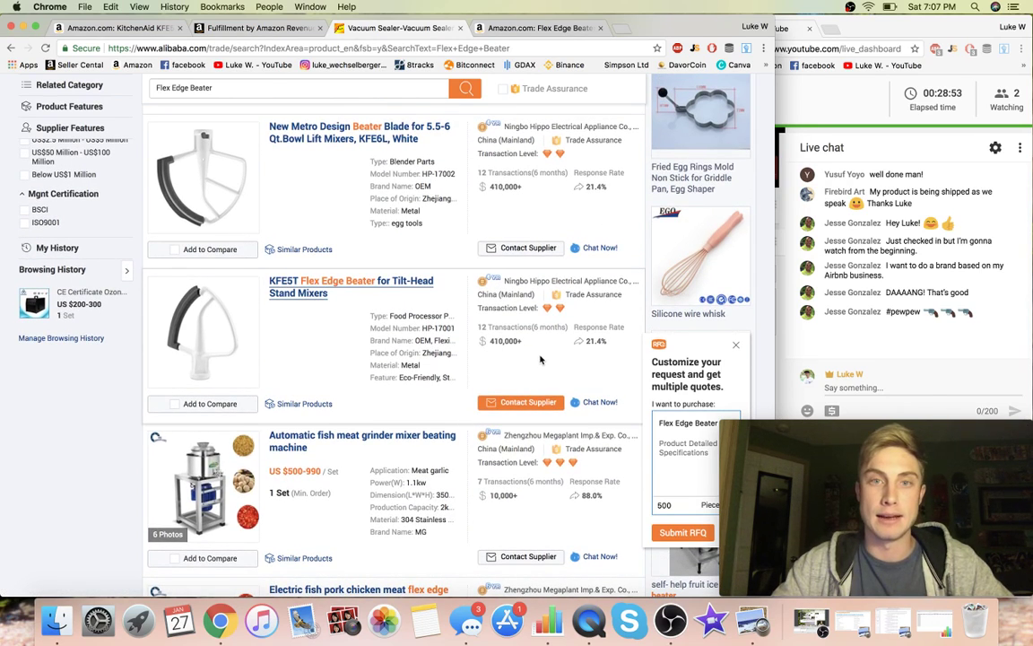
# Filter the Alibaba Flex Edge Beater results to Gold Supplier and look through the filtered listings
pyautogui.scroll(10, 302, 214)
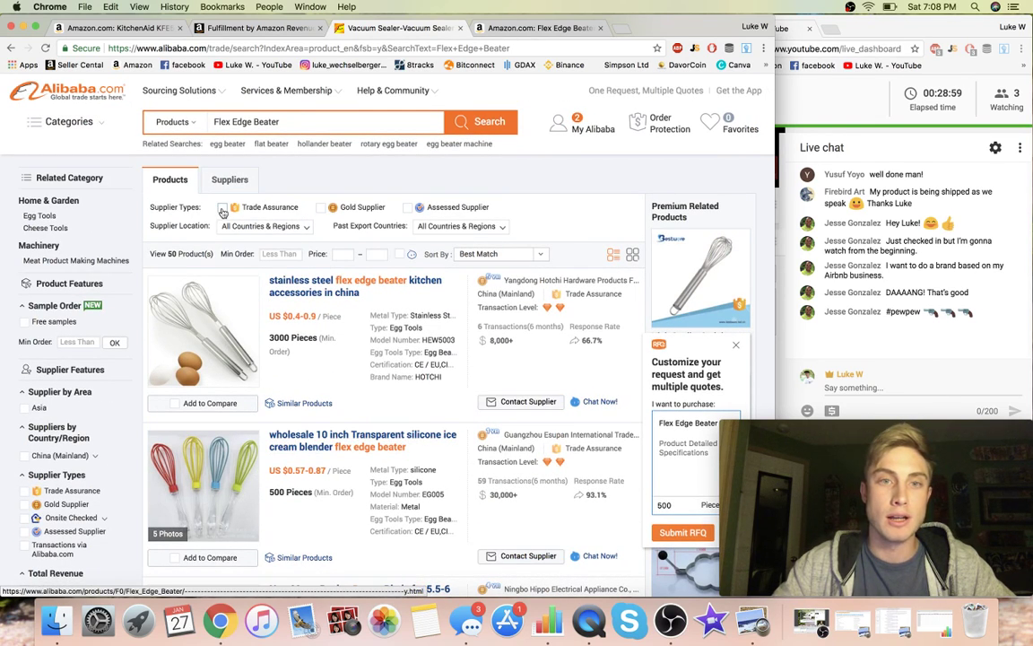
pyautogui.click(322, 207)
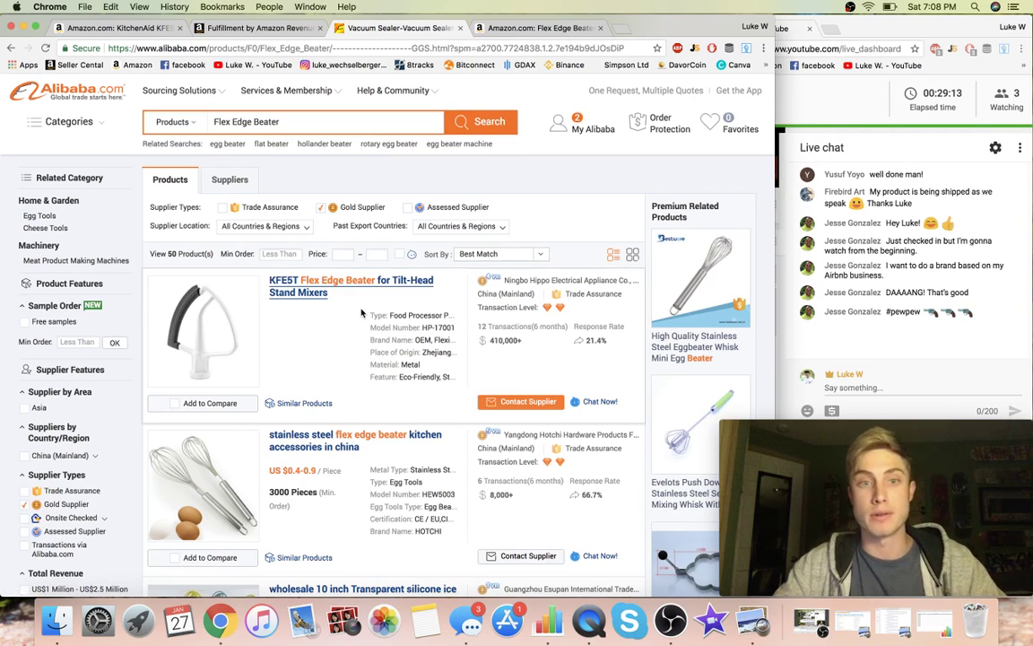
pyautogui.scroll(-10, 362, 312)
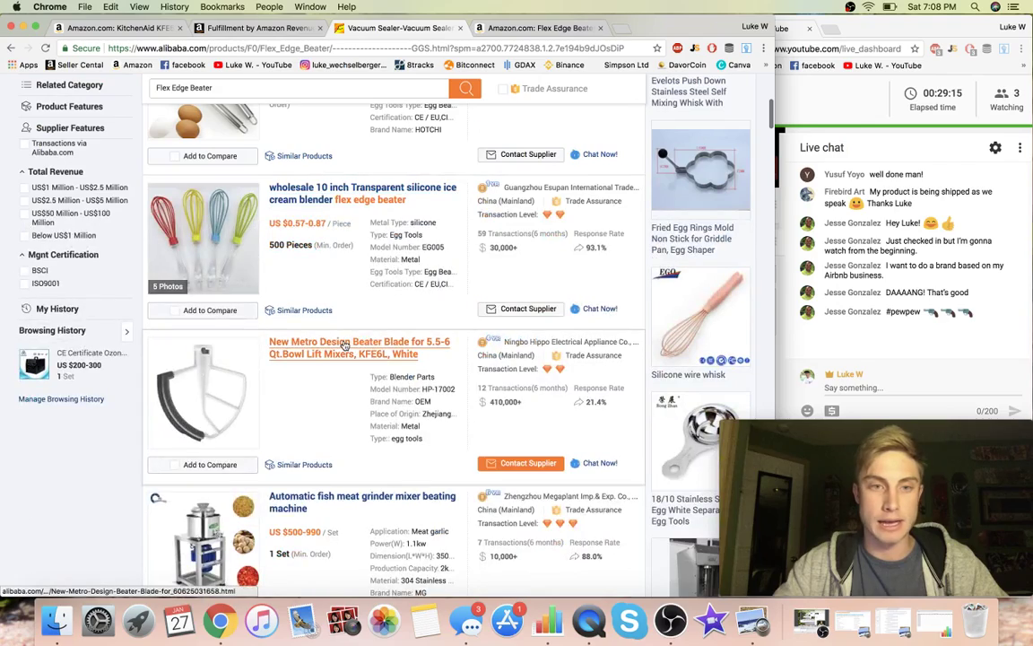
pyautogui.scroll(9, 343, 345)
pyautogui.scroll(-8, 343, 345)
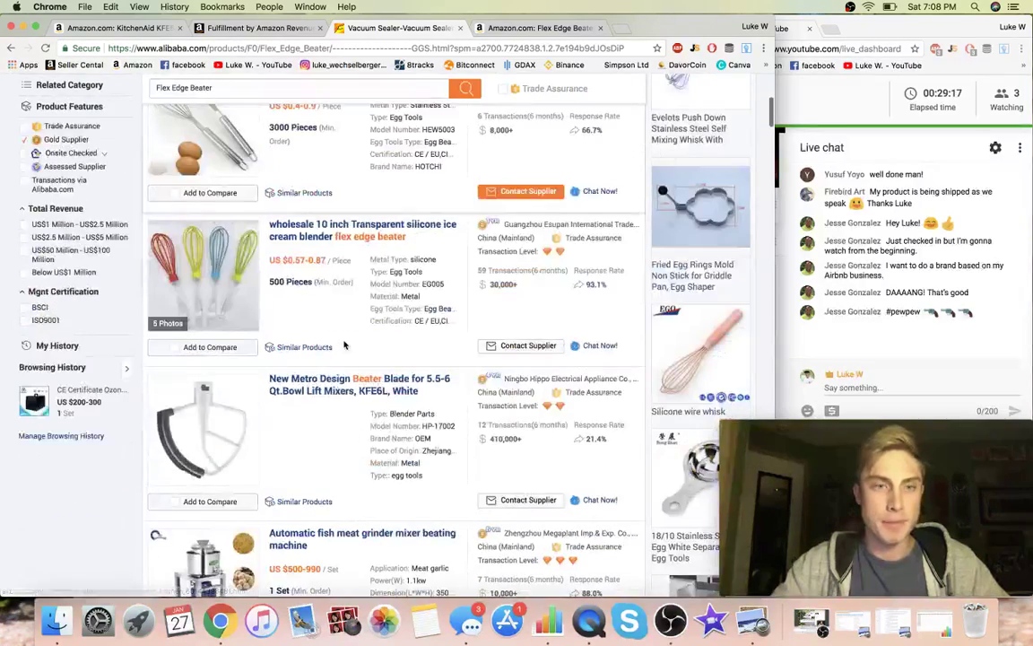
pyautogui.scroll(-7, 344, 345)
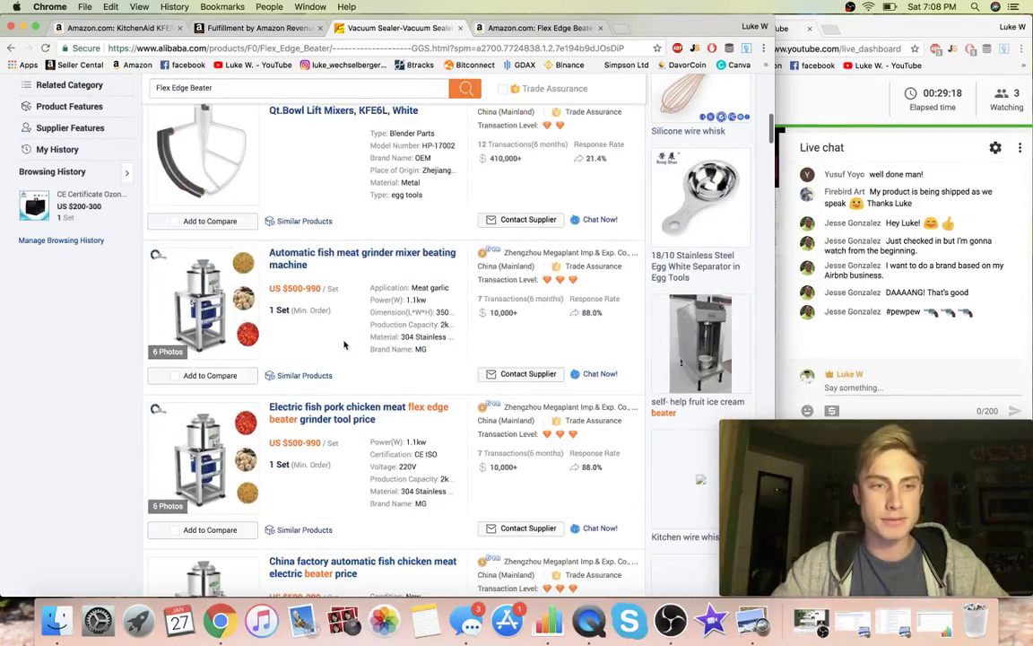
# Switch to Numbers to view the Hot Product Opportunity List columns from the first Product URL cell, and minimize the spreadsheet
pyautogui.click(132, 29)
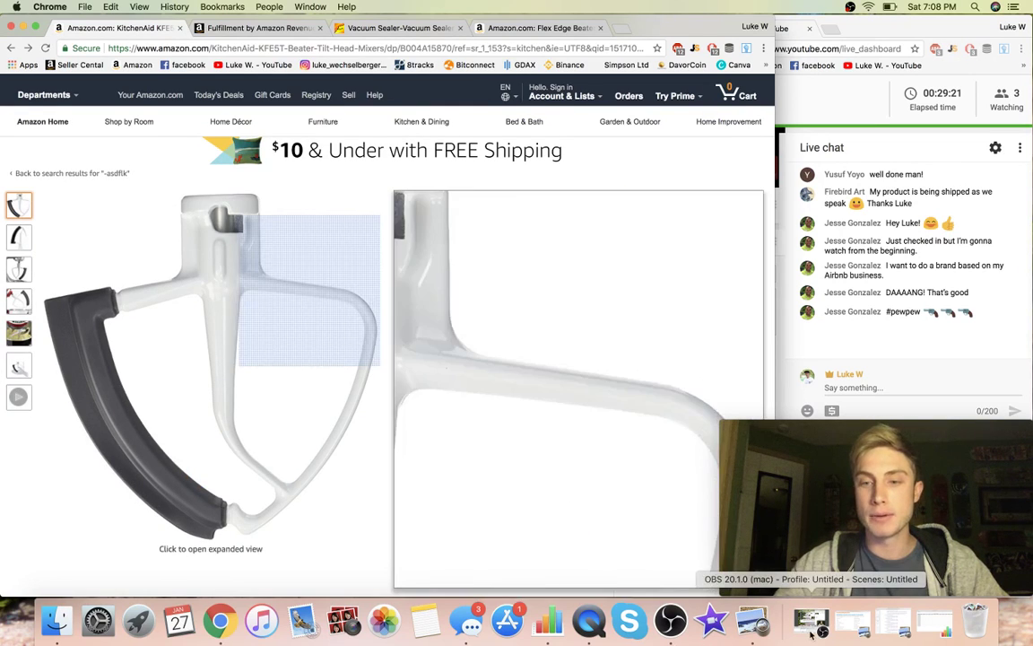
pyautogui.click(933, 618)
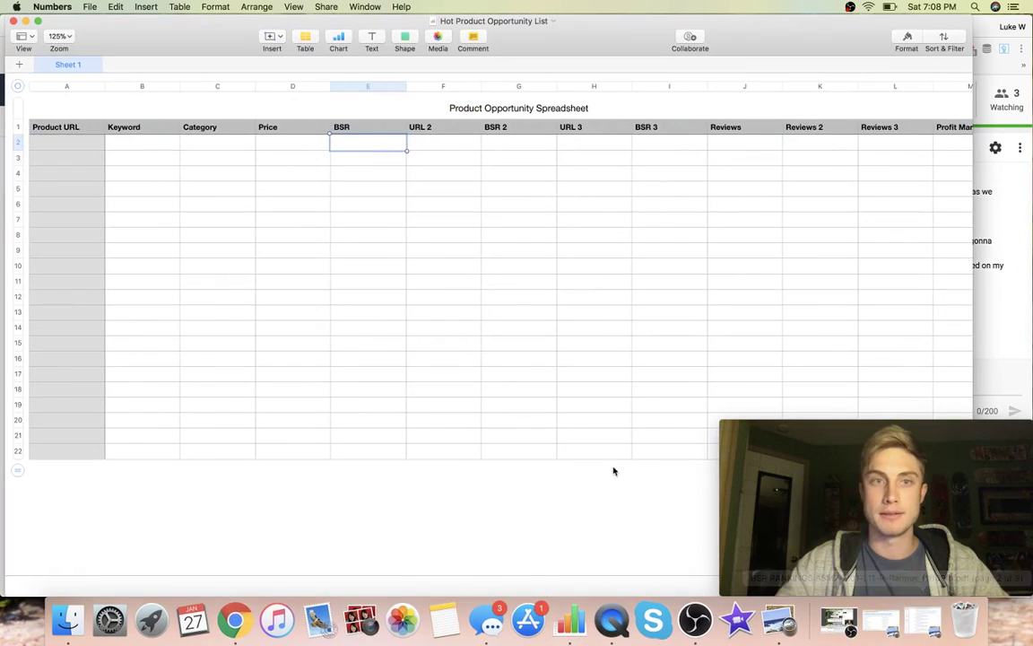
pyautogui.click(58, 145)
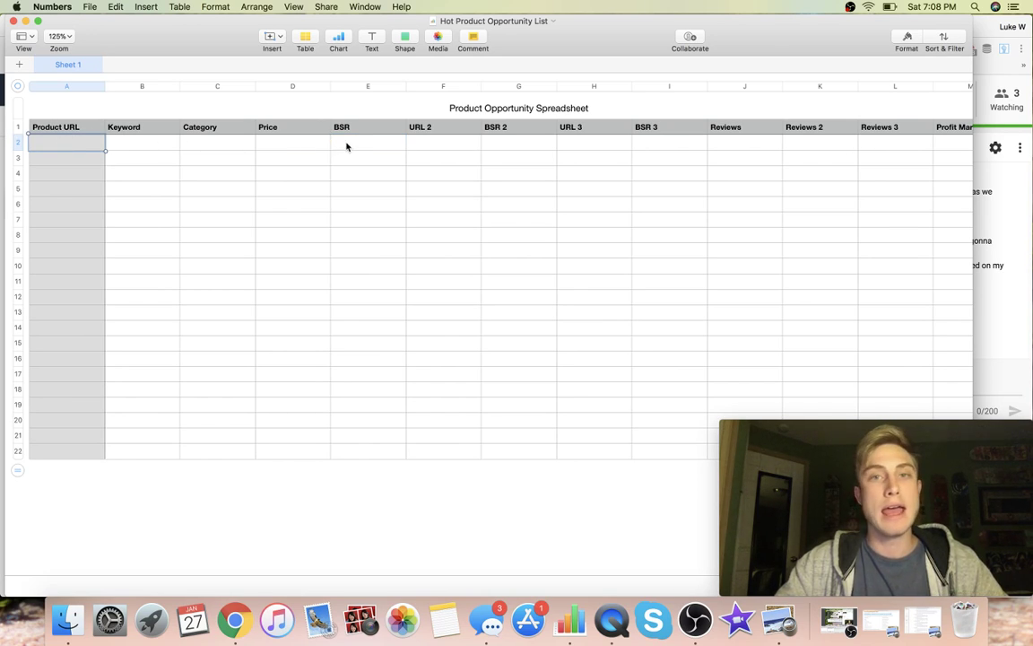
pyautogui.click(26, 20)
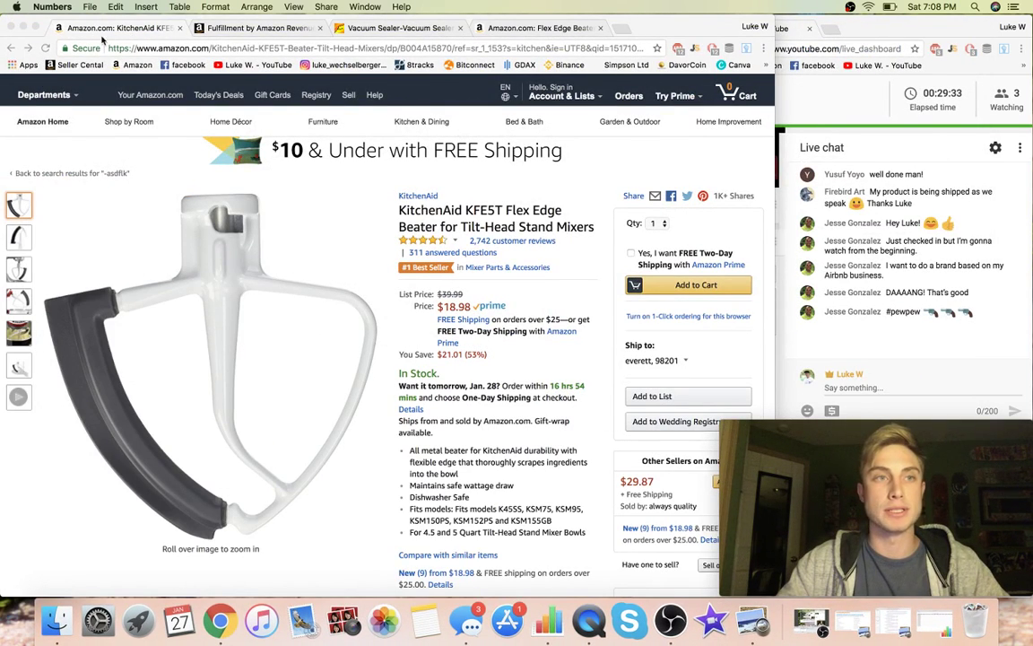
# Return from the KitchenAid KFE5T beater listing to the Amazon Kitchen & Dining search results for "-asdflk"
pyautogui.click(10, 50)
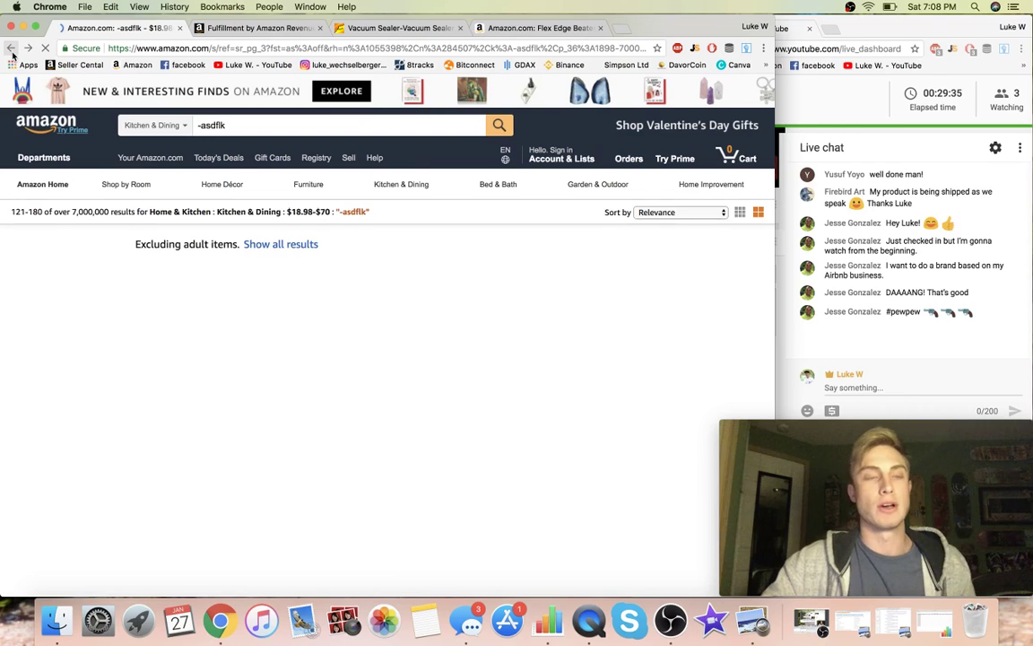
# Look through the third page of Kitchen & Dining results for product ideas, comparing prices, review counts, sales ranks and FBA sellers
pyautogui.scroll(-10, 86, 295)
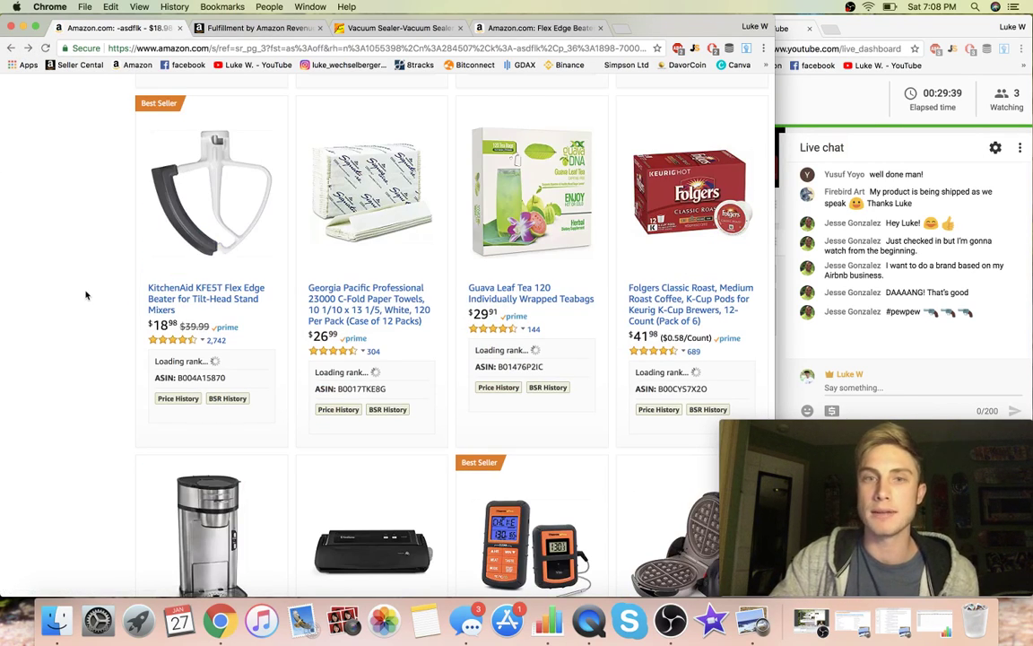
pyautogui.scroll(-5, 86, 295)
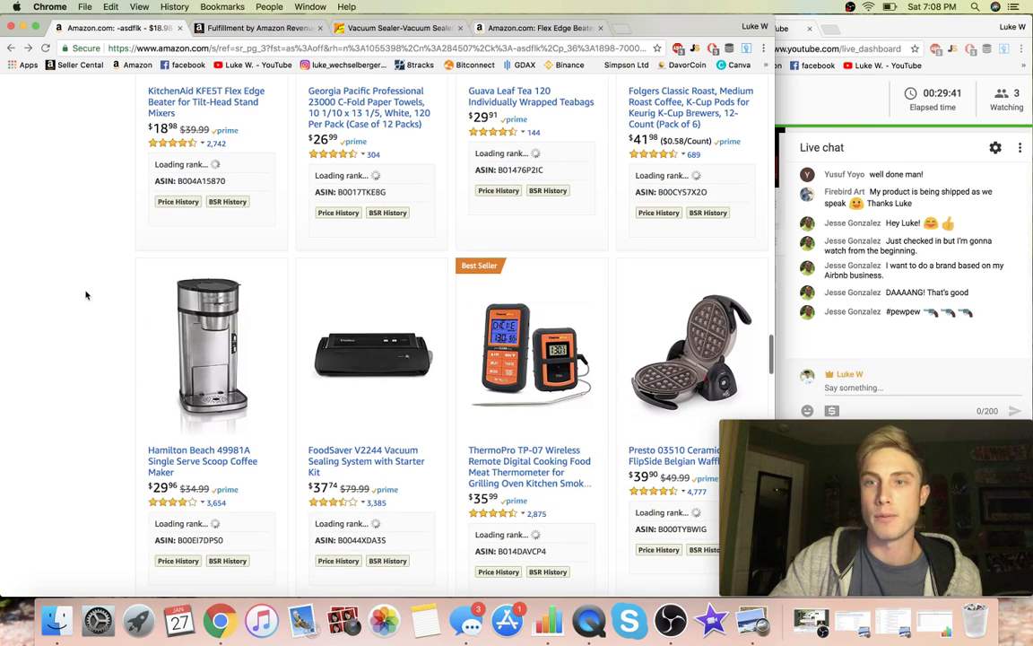
pyautogui.scroll(-5, 86, 295)
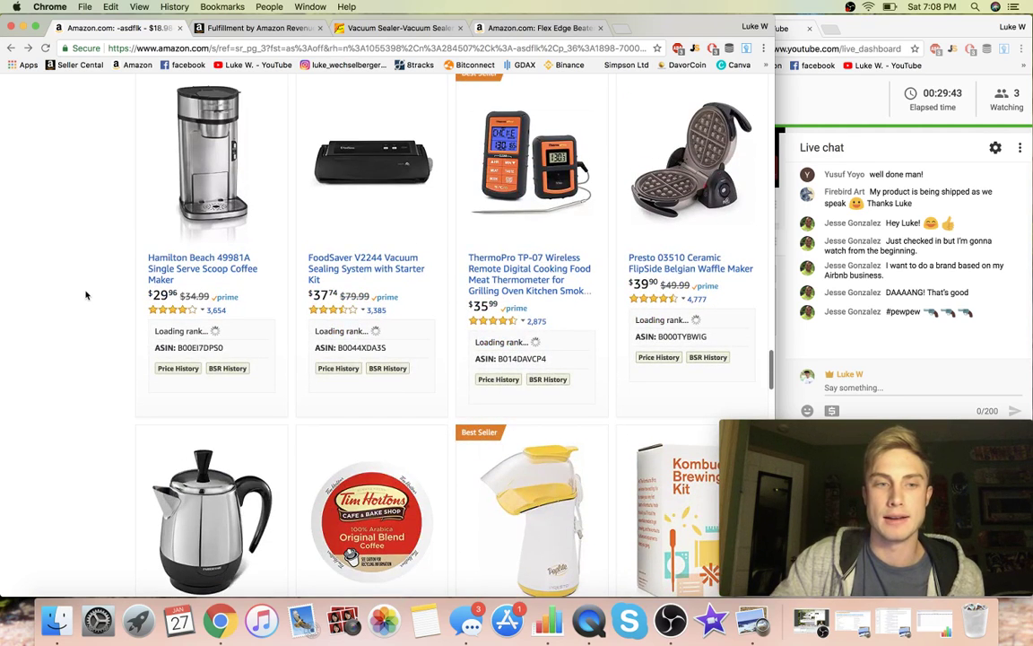
pyautogui.scroll(-8, 86, 295)
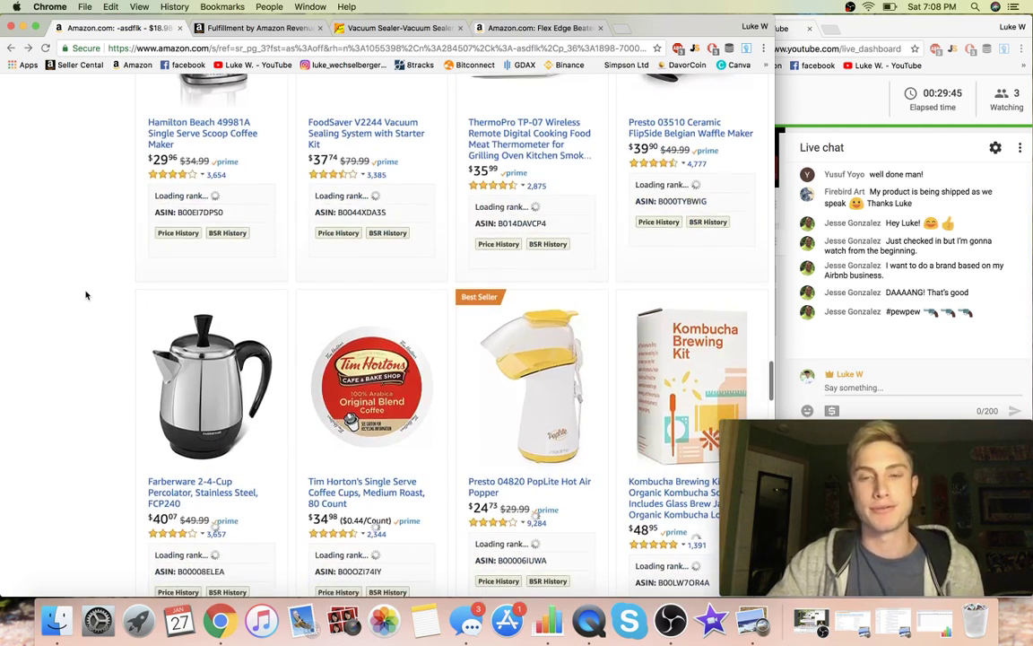
pyautogui.scroll(-5, 86, 295)
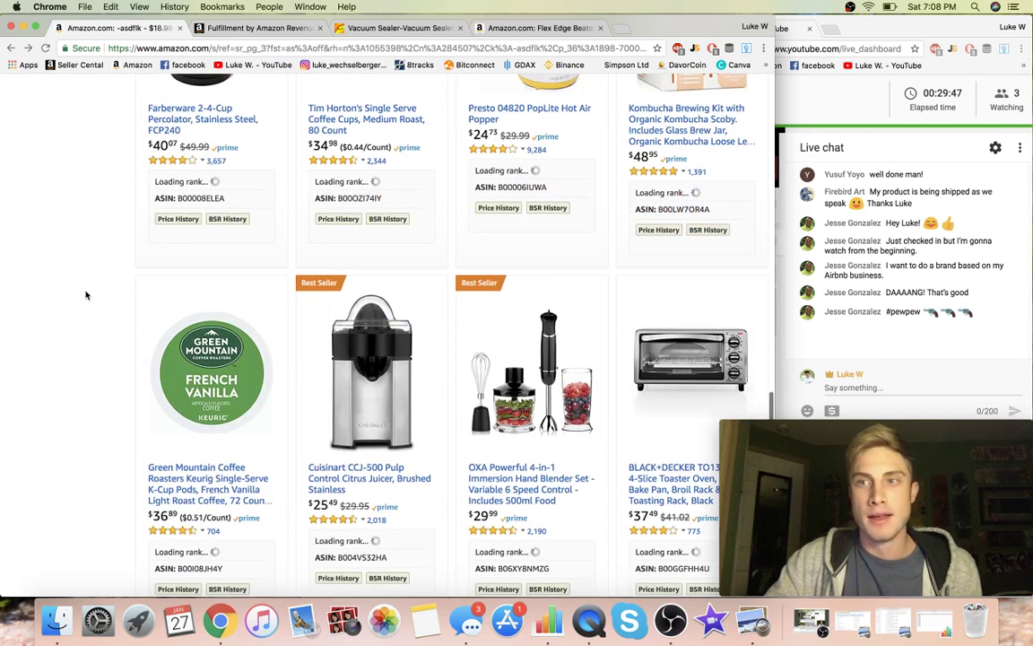
pyautogui.scroll(-14, 86, 295)
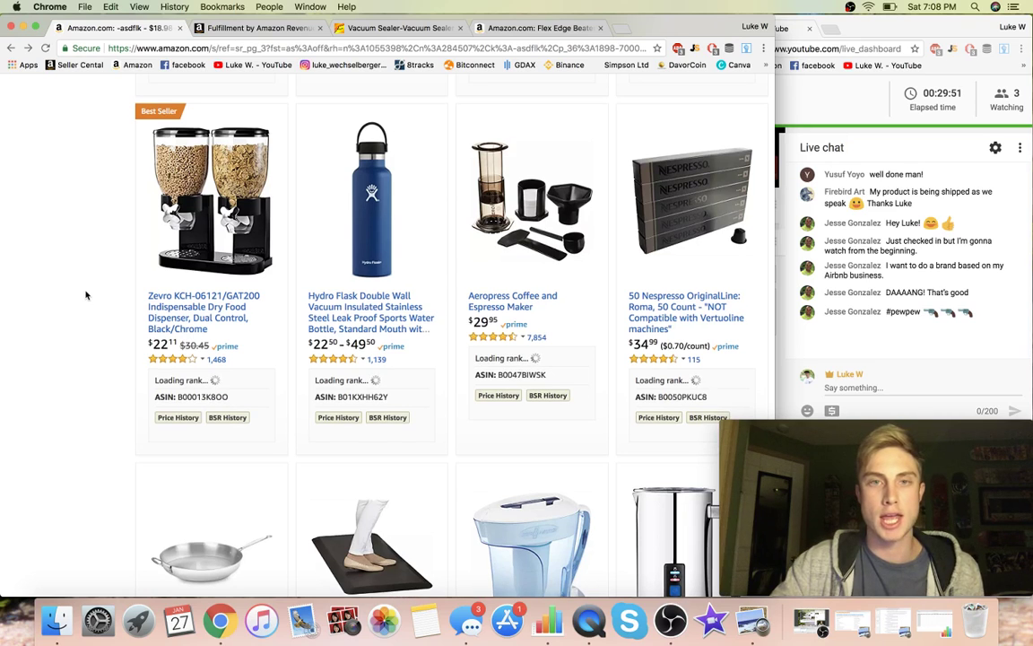
pyautogui.scroll(-5, 86, 295)
pyautogui.scroll(-9, 86, 295)
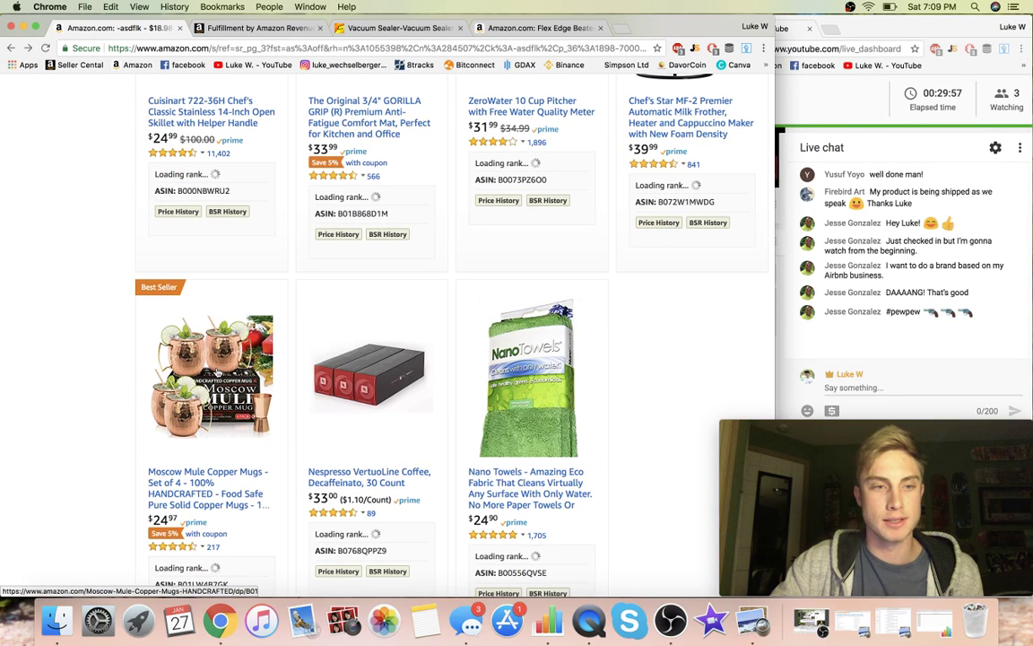
pyautogui.scroll(-2, 111, 408)
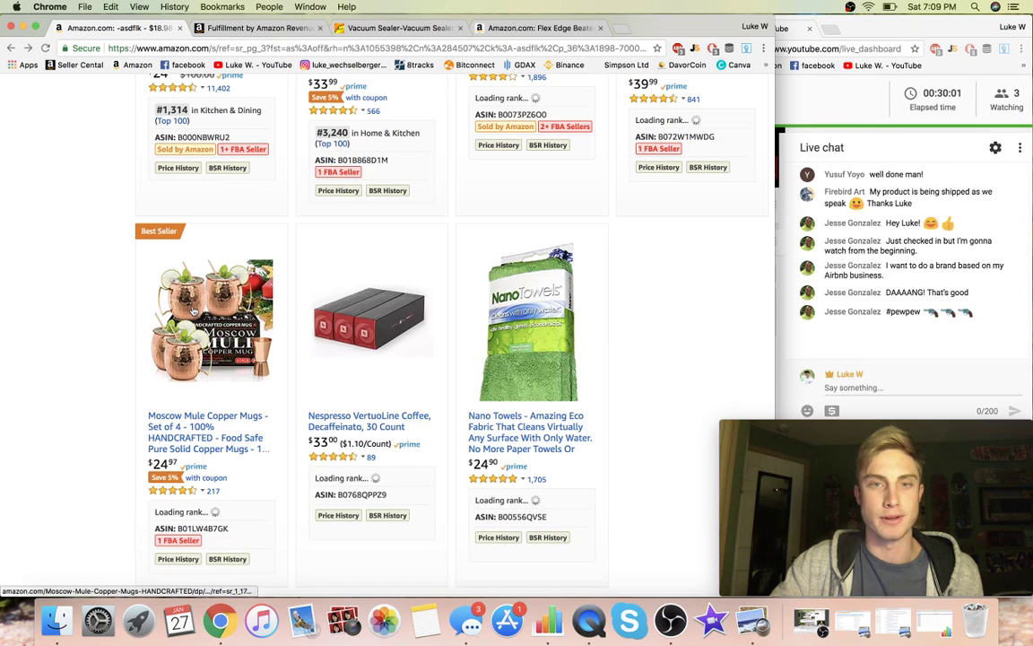
pyautogui.scroll(-5, 108, 362)
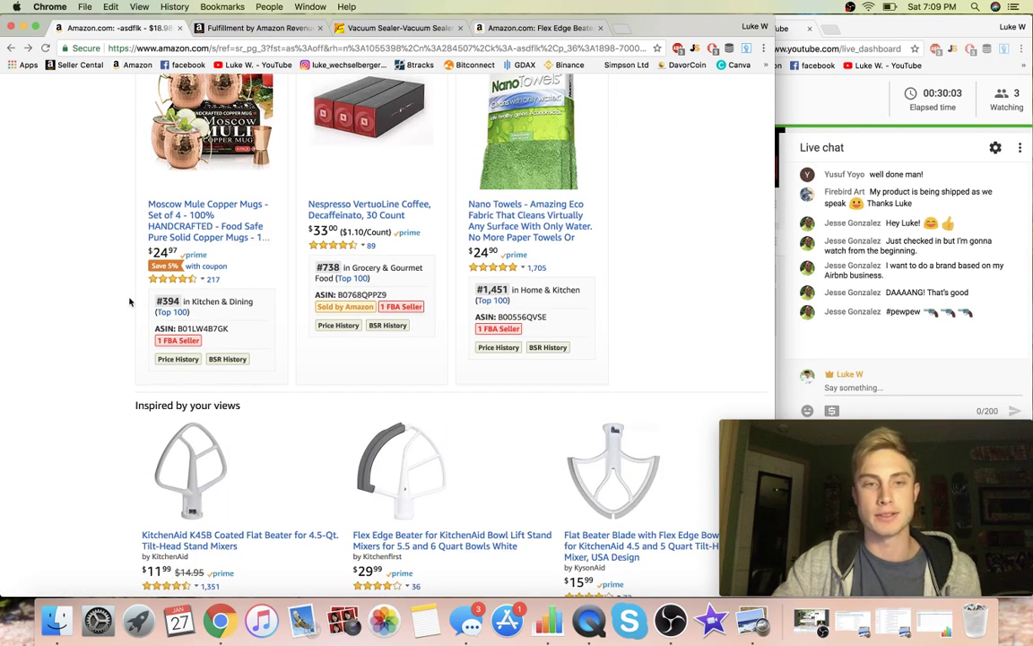
pyautogui.scroll(-5, 132, 299)
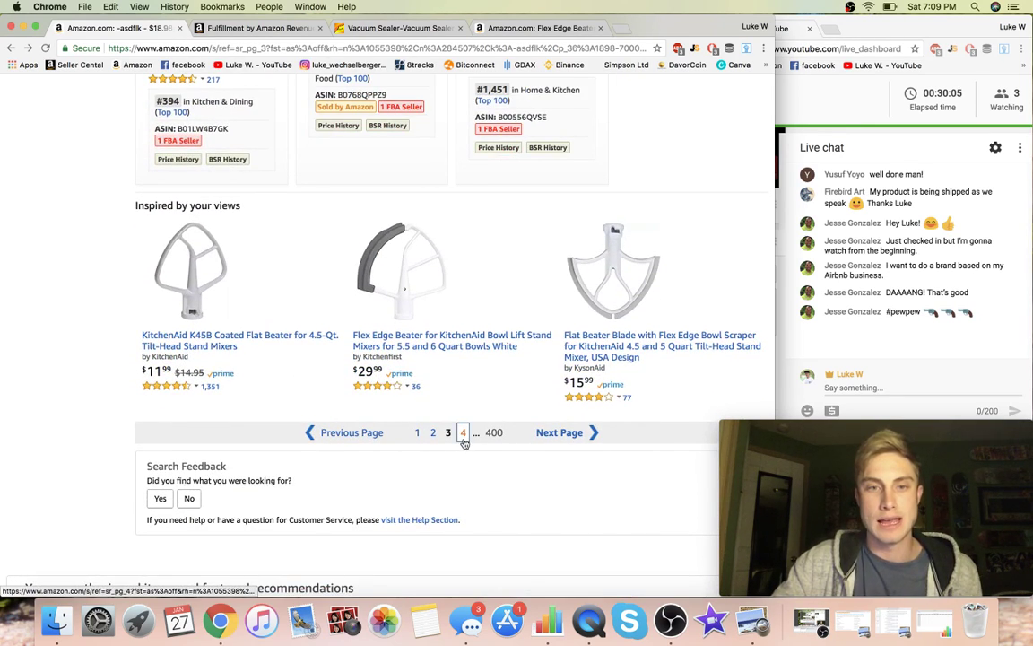
# Open page 4 of the Kitchen & Dining results and examine its listings' prices, reviews, sales ranks and seller types for product opportunities
pyautogui.click(464, 436)
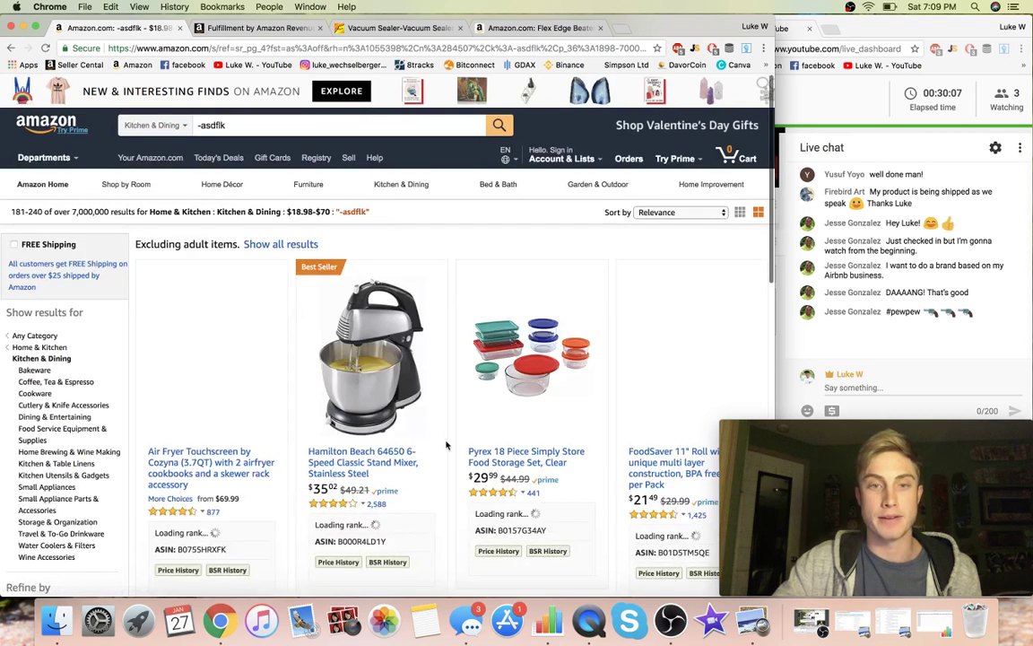
pyautogui.scroll(-3, 448, 446)
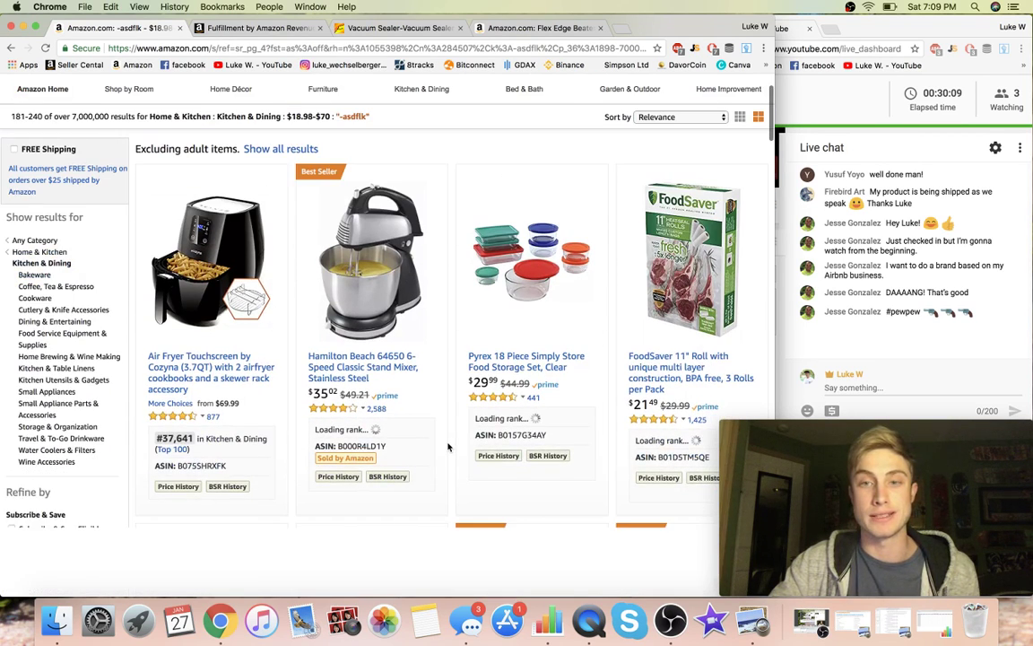
pyautogui.scroll(-4, 448, 445)
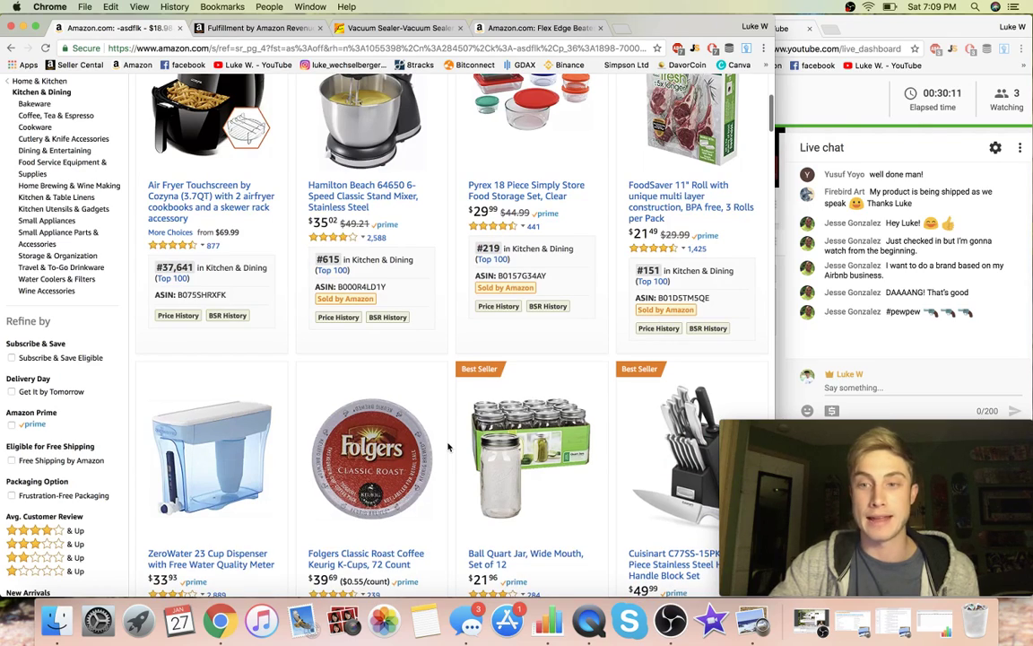
pyautogui.scroll(-4, 448, 445)
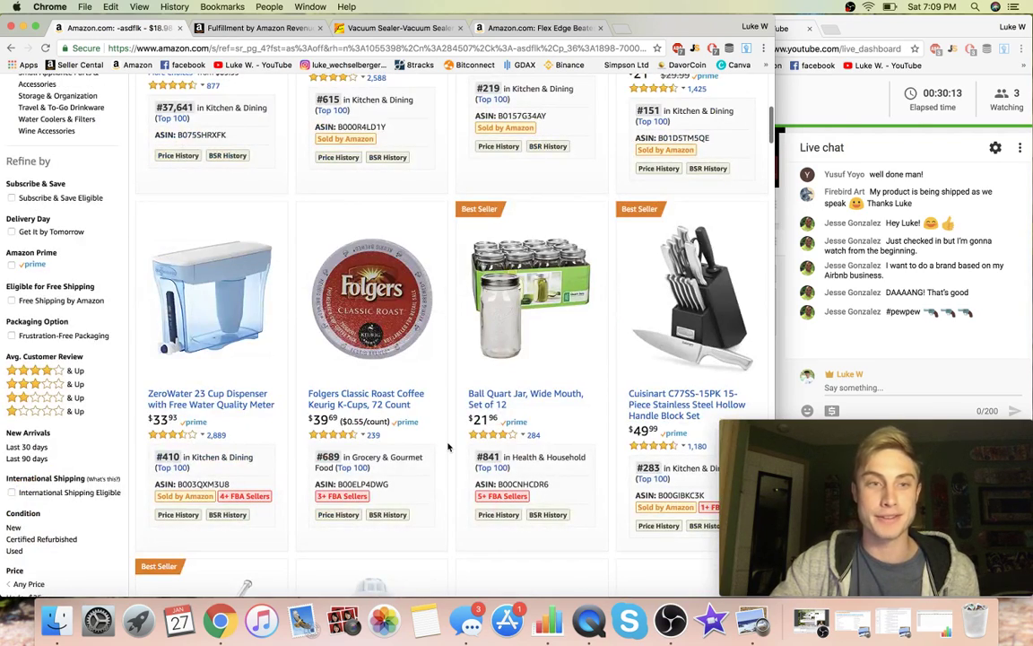
pyautogui.scroll(-10, 449, 446)
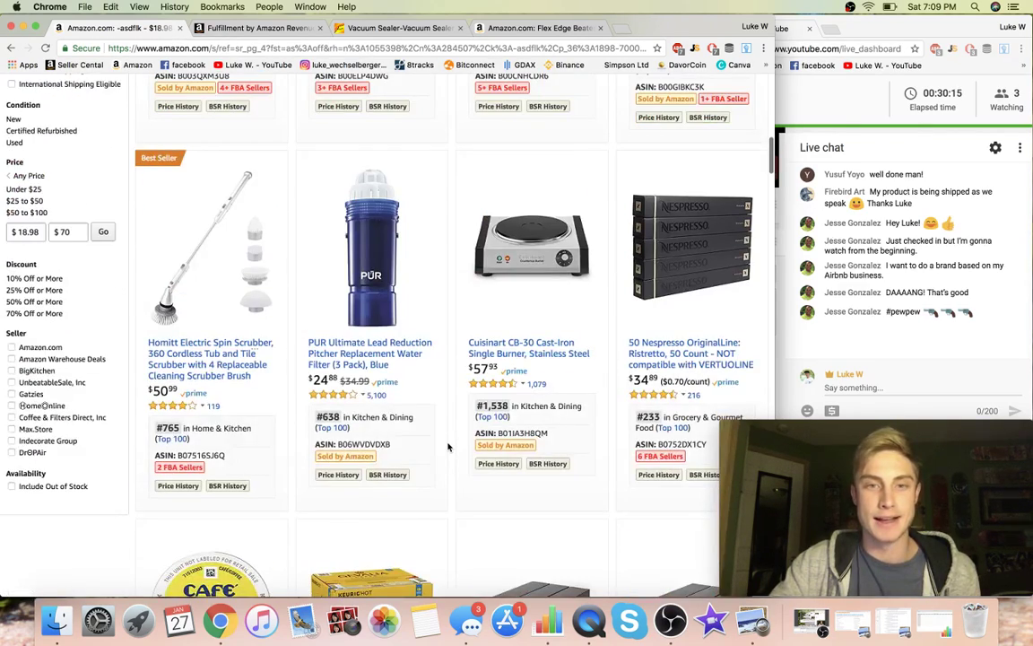
pyautogui.scroll(-8, 449, 445)
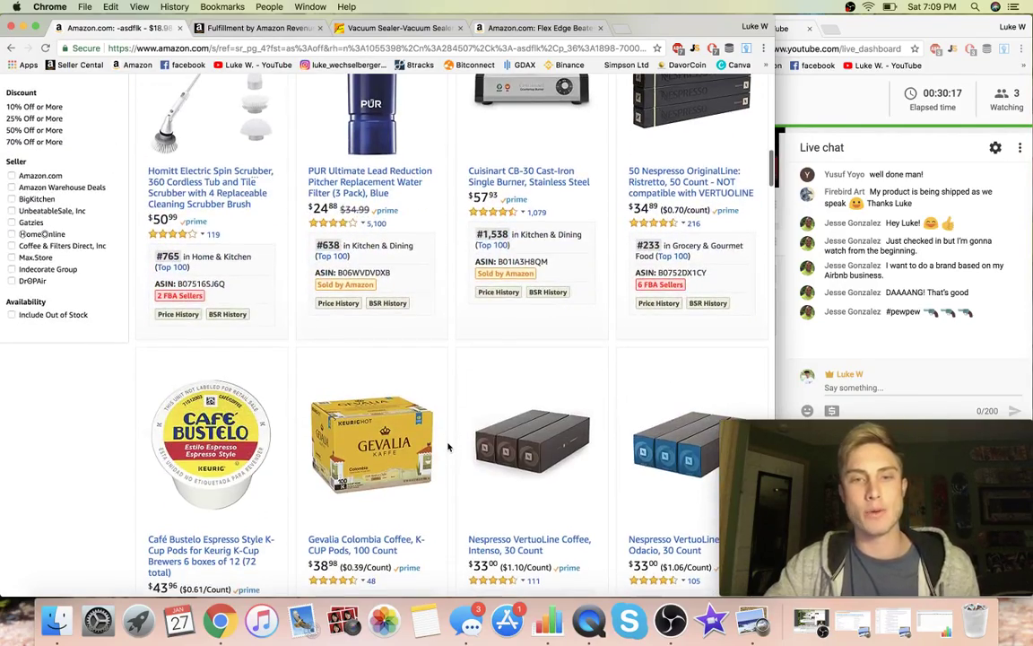
pyautogui.scroll(-7, 449, 446)
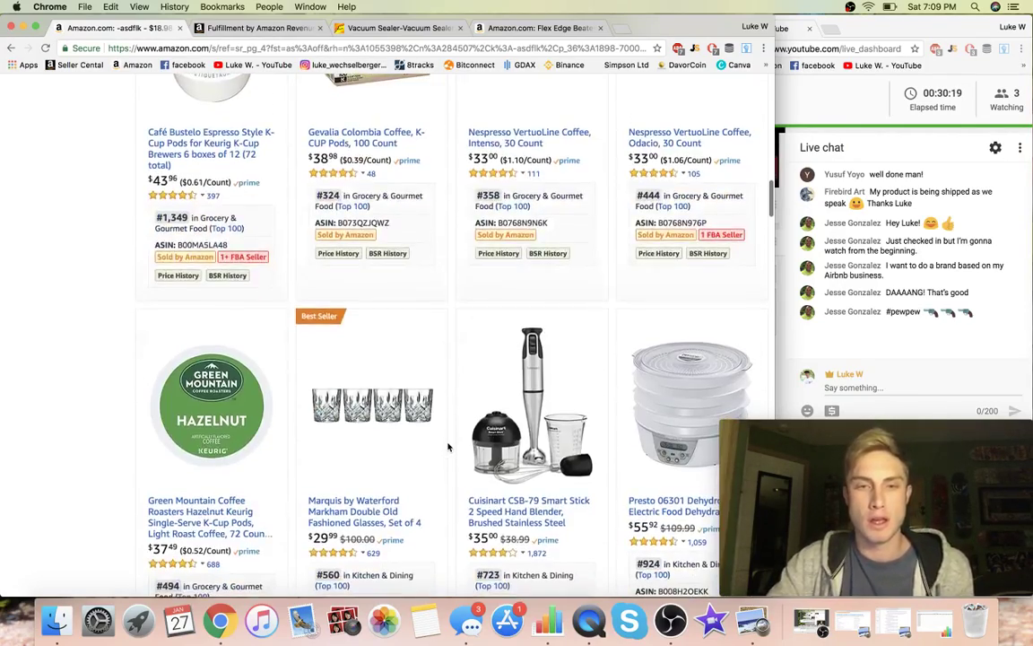
pyautogui.scroll(-9, 448, 446)
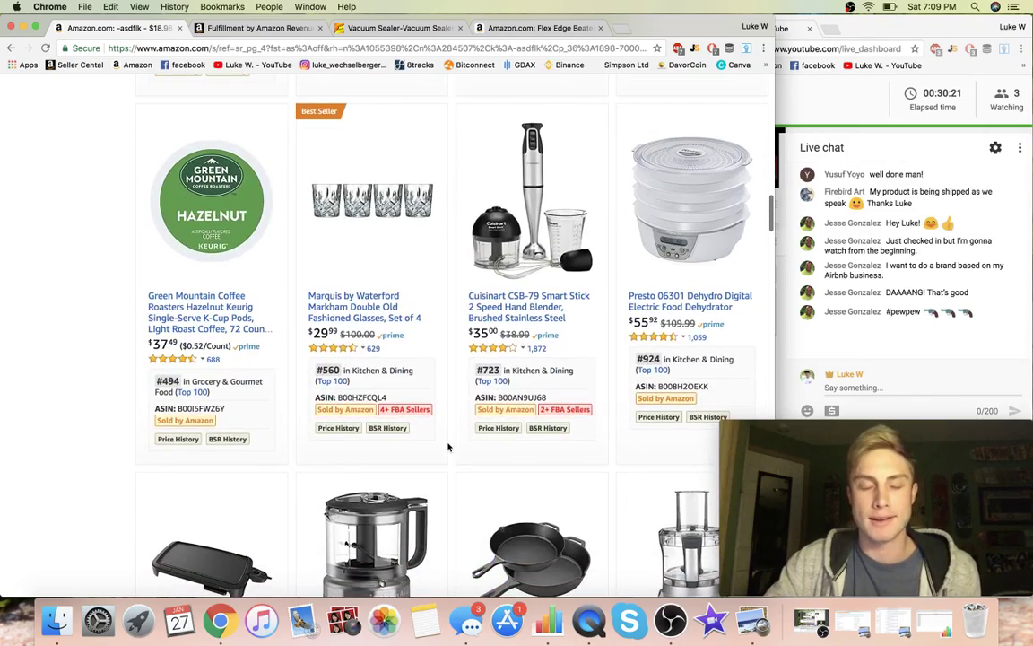
pyautogui.scroll(-15, 69, 370)
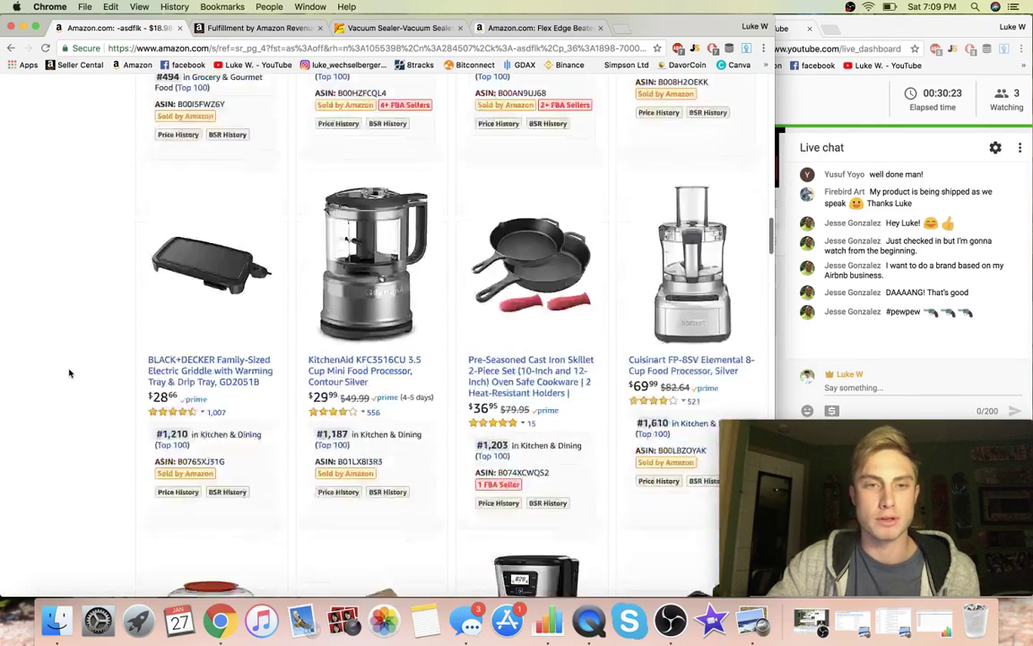
pyautogui.scroll(-3, 69, 373)
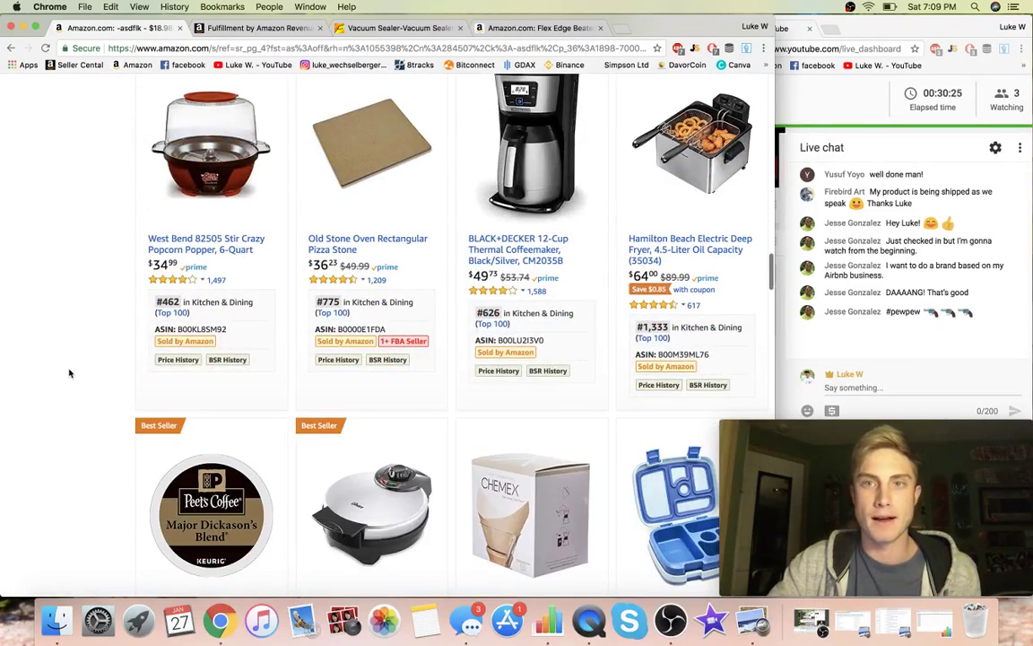
pyautogui.scroll(-15, 123, 424)
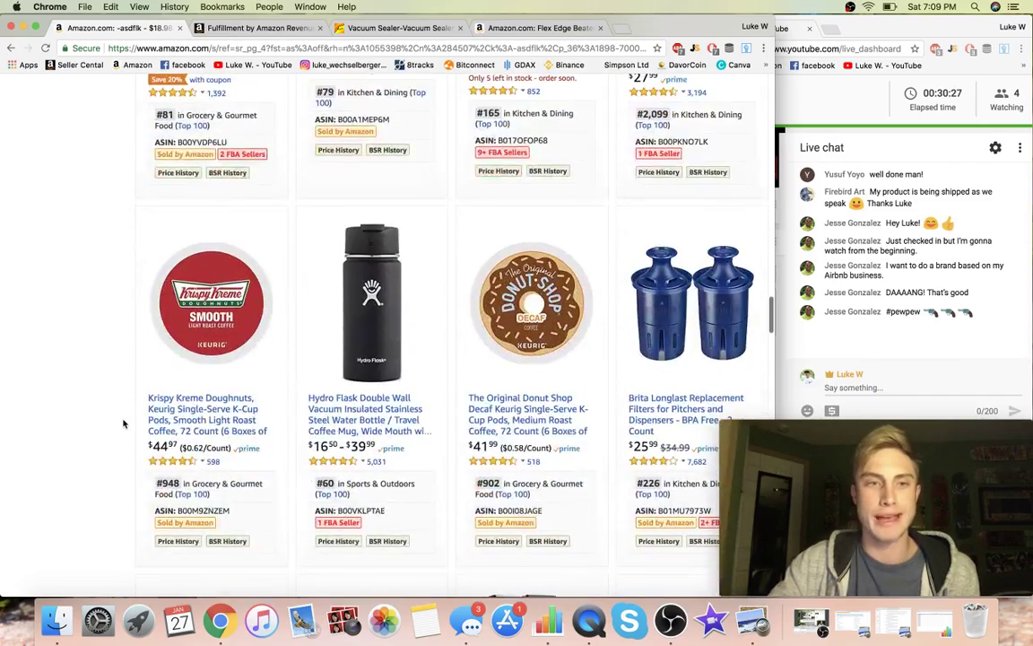
pyautogui.scroll(-5, 123, 424)
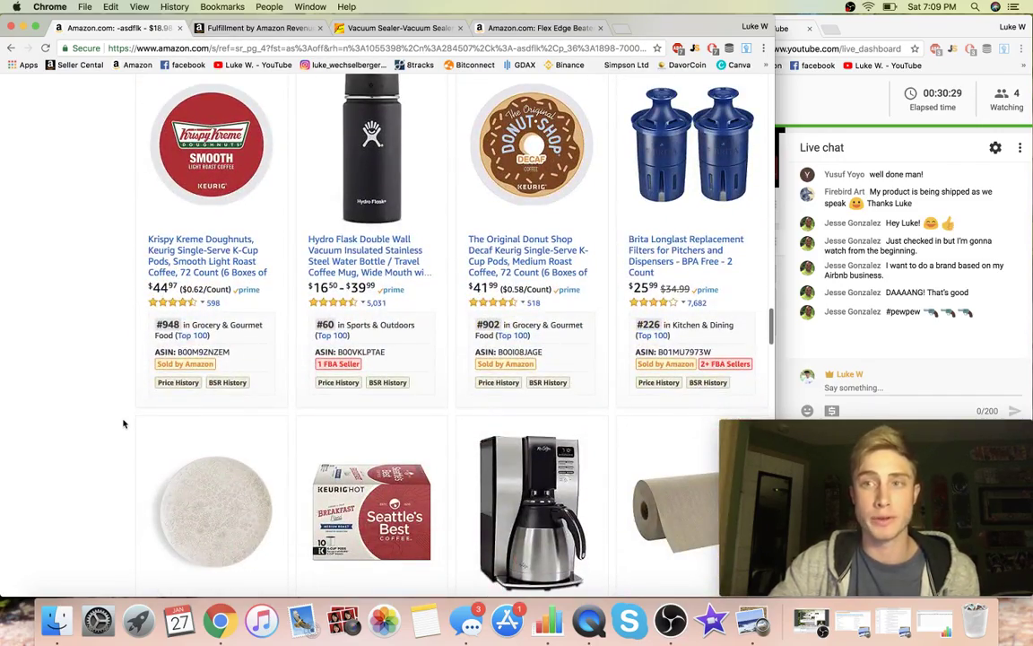
pyautogui.scroll(-7, 124, 424)
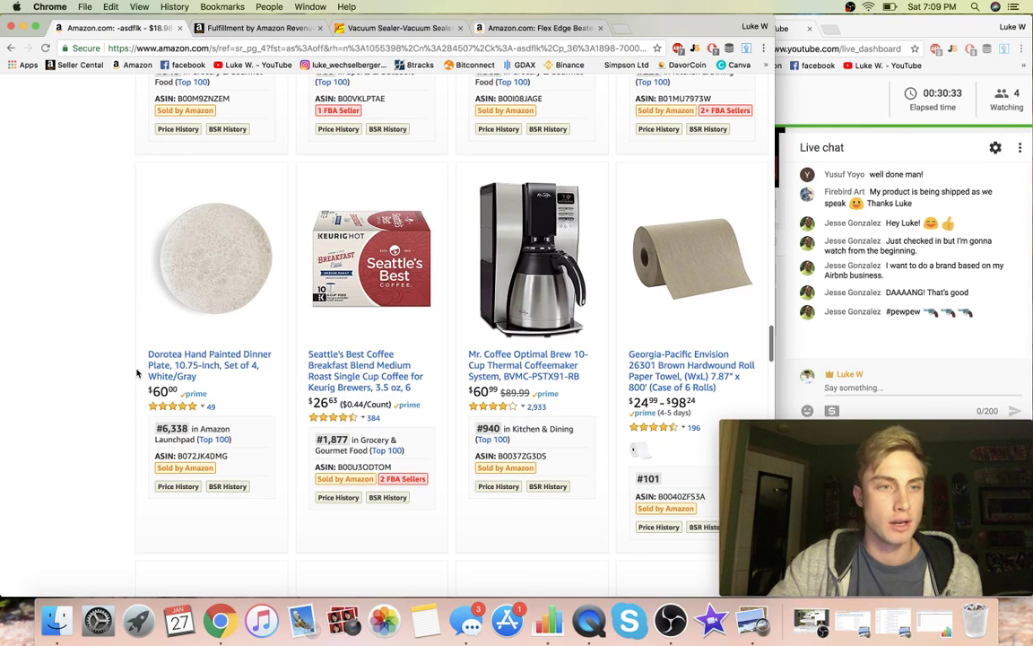
pyautogui.scroll(-12, 137, 372)
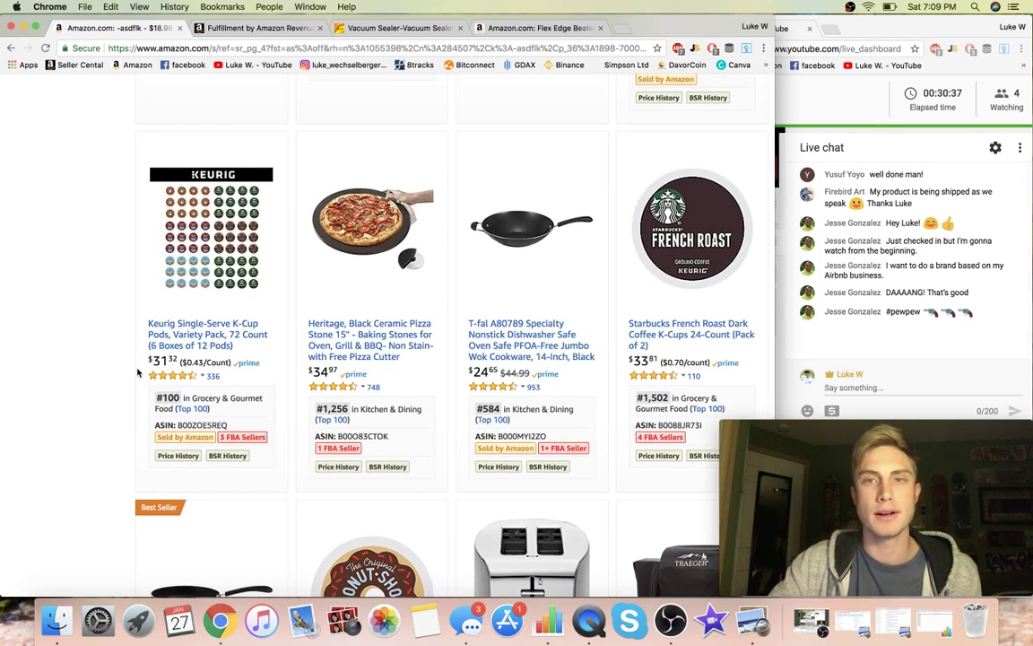
pyautogui.scroll(-11, 137, 372)
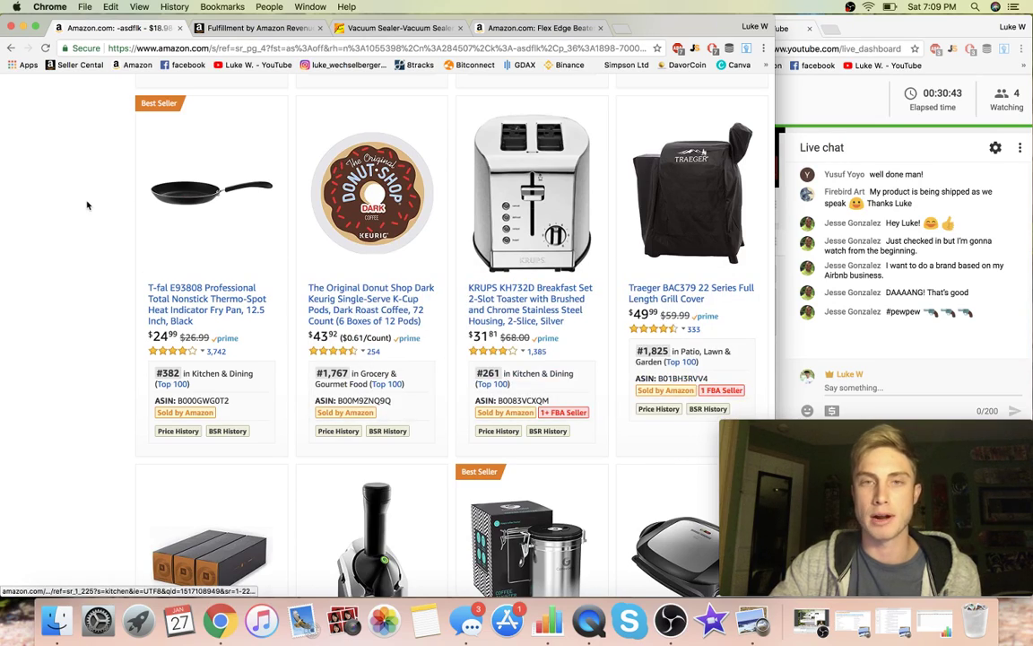
pyautogui.scroll(-10, 67, 222)
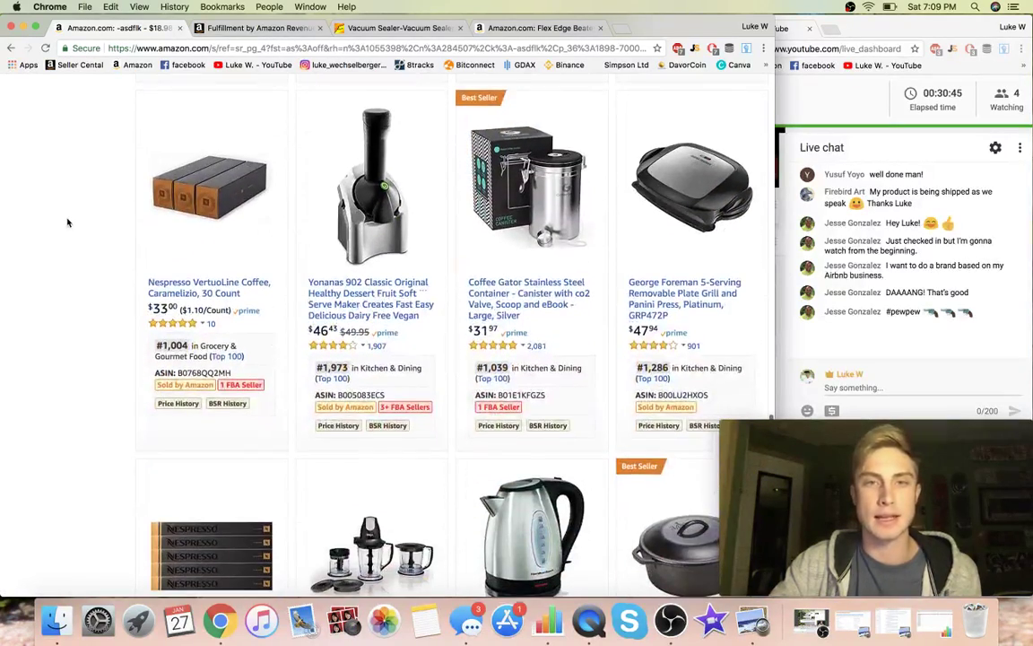
pyautogui.scroll(-12, 67, 223)
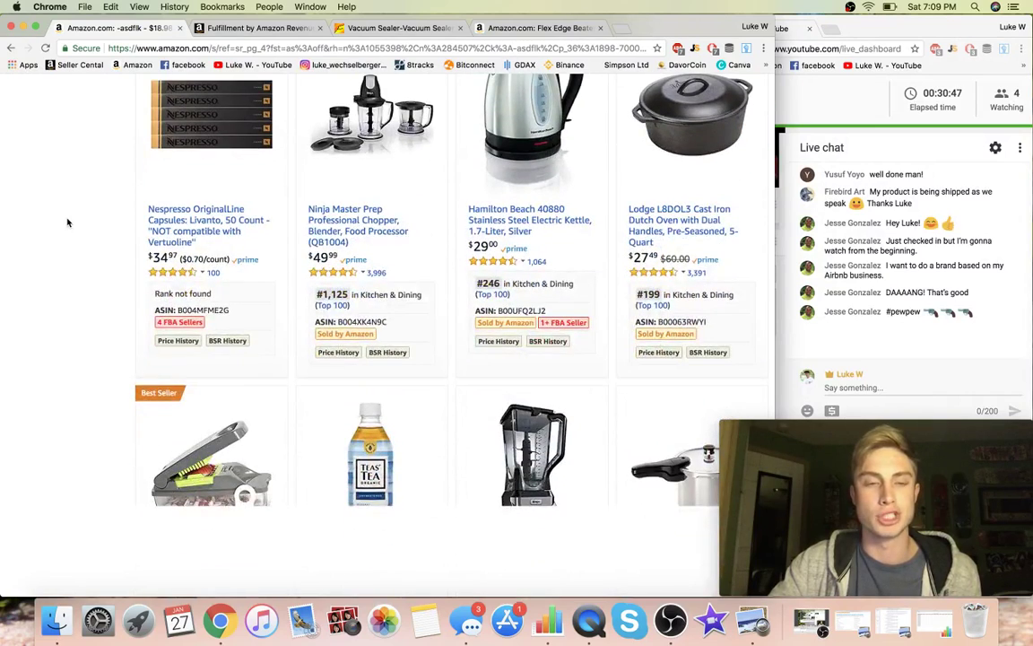
pyautogui.scroll(-7, 68, 222)
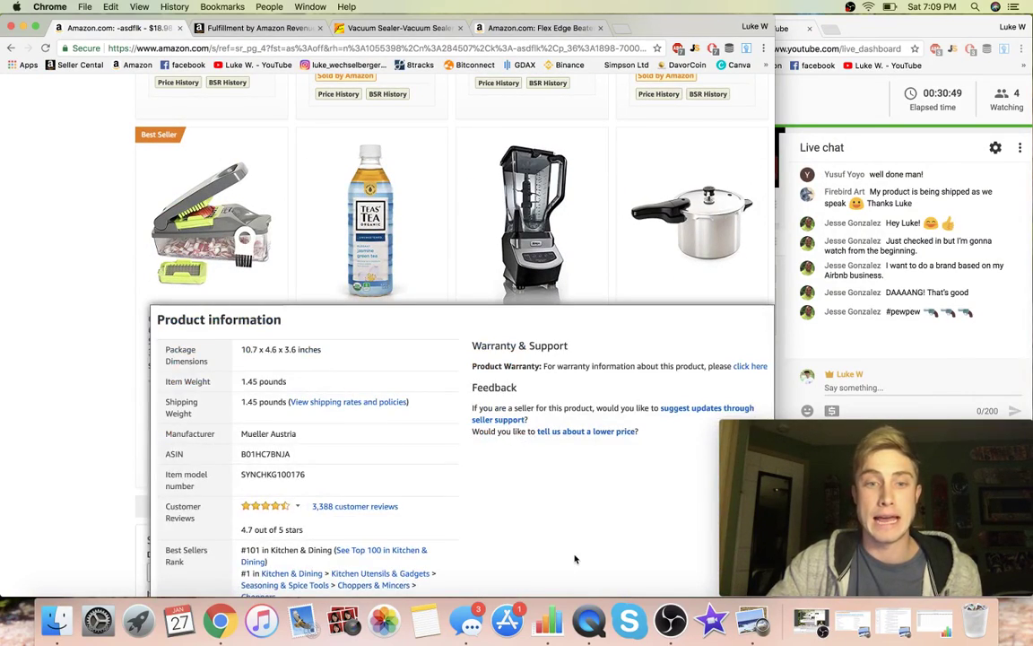
# Open page 5 of the Kitchen & Dining results and examine its listings' prices, review counts, sales ranks and seller types for product opportunities
pyautogui.click(471, 505)
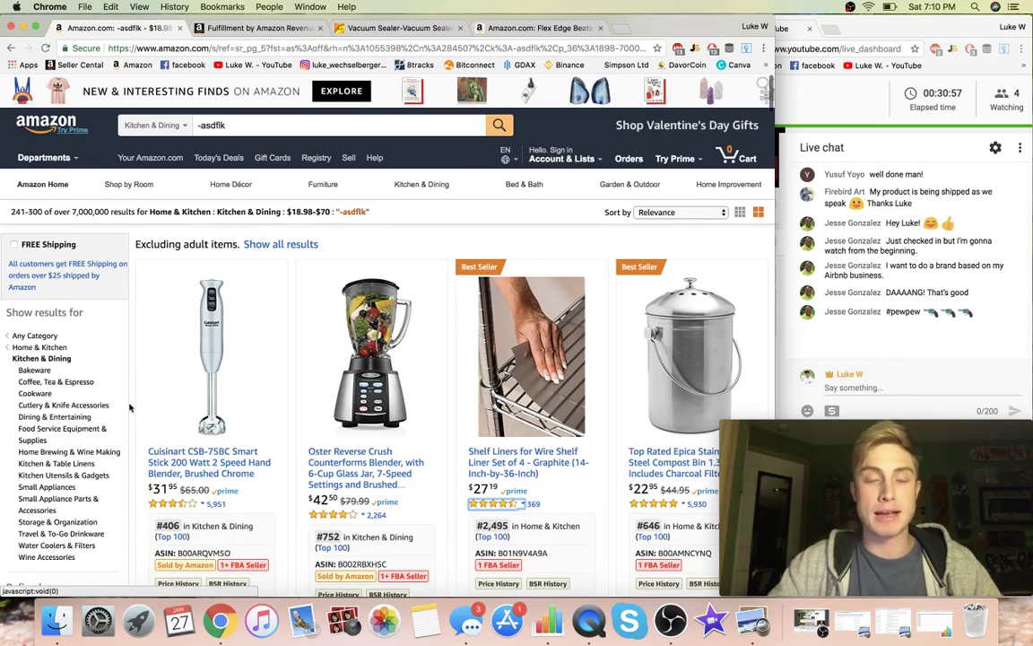
pyautogui.scroll(-10, 129, 408)
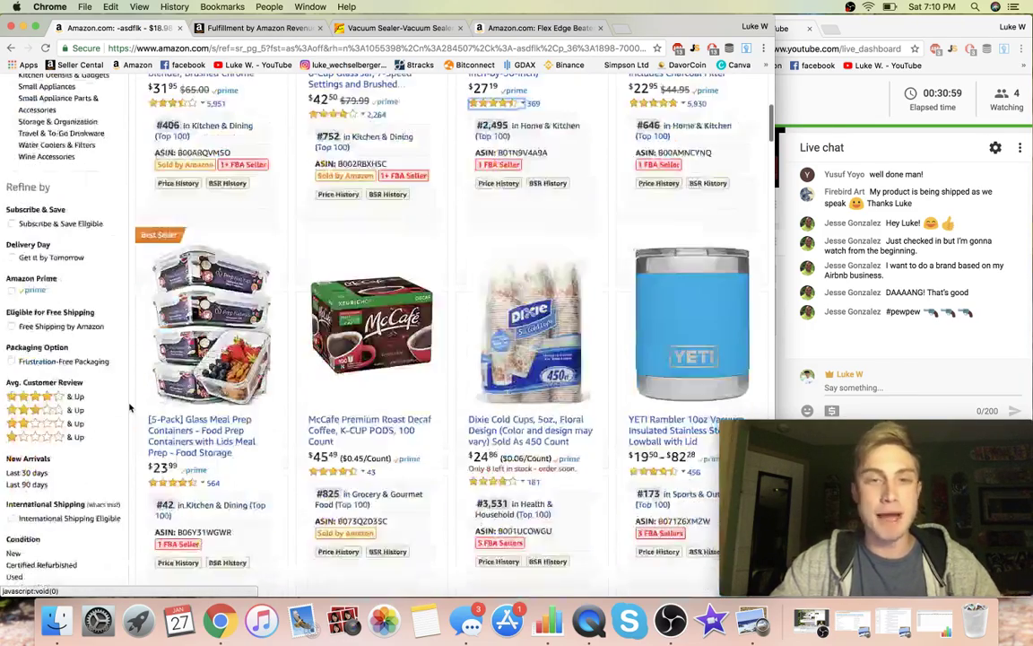
pyautogui.scroll(-2, 129, 408)
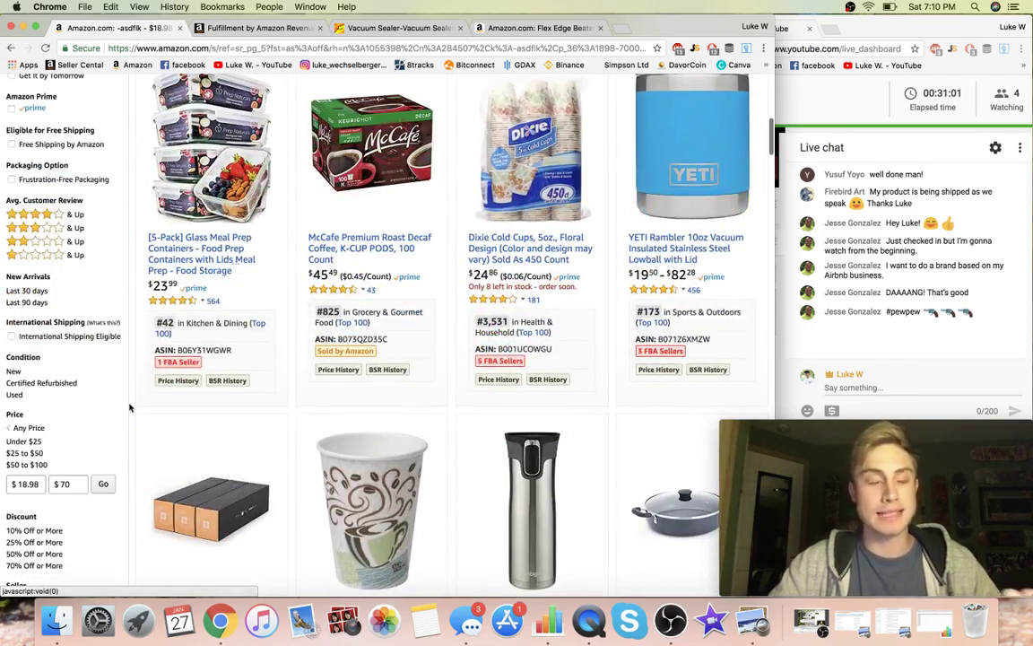
pyautogui.scroll(-3, 129, 408)
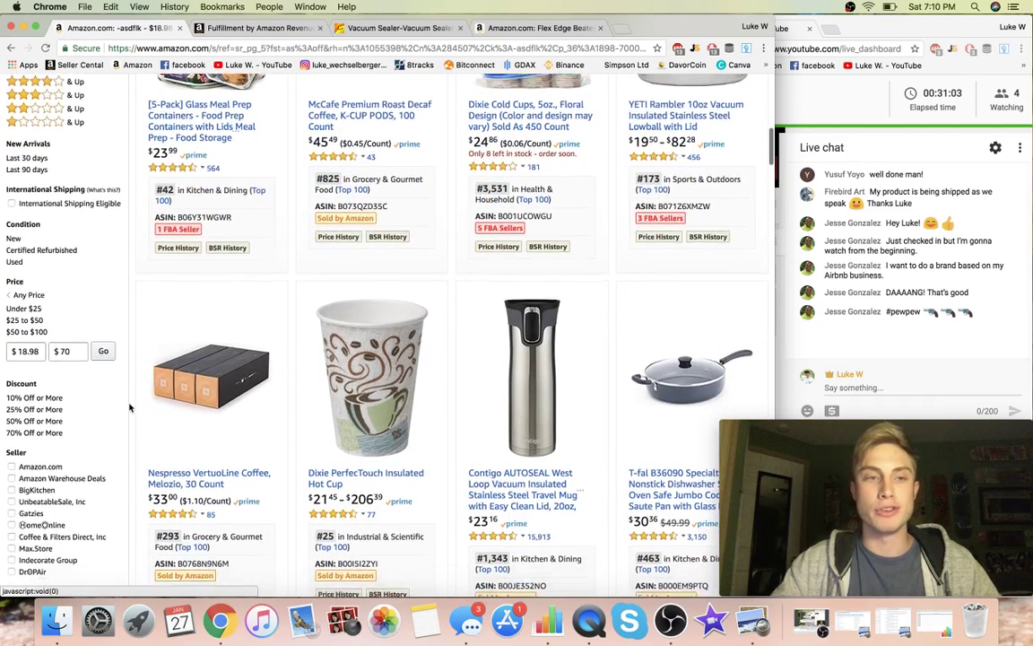
pyautogui.scroll(-2, 129, 408)
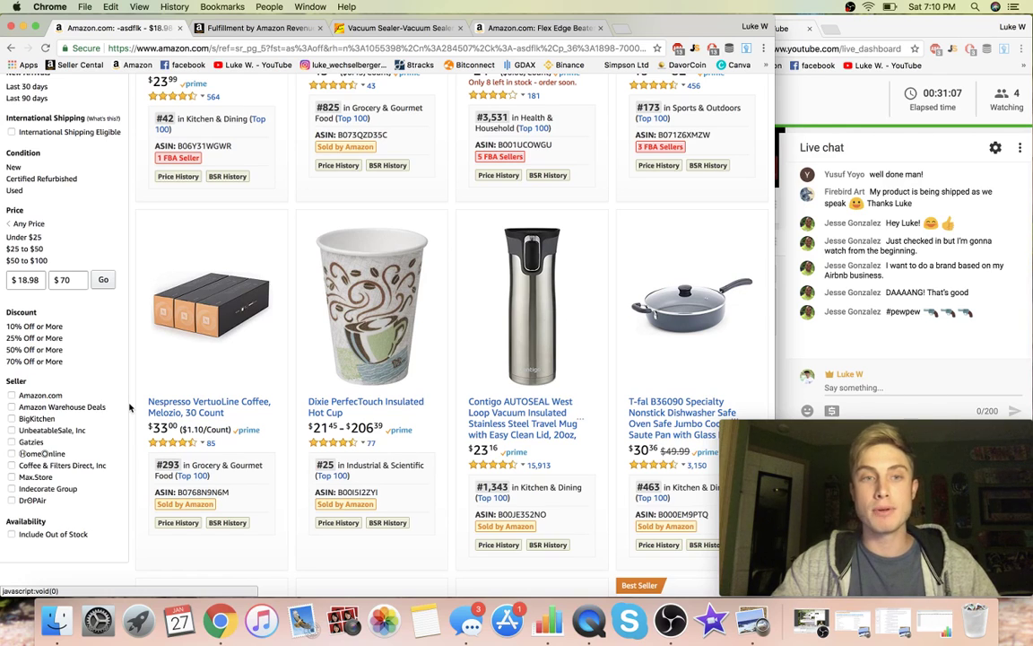
pyautogui.scroll(-4, 129, 408)
pyautogui.moveTo(385, 99)
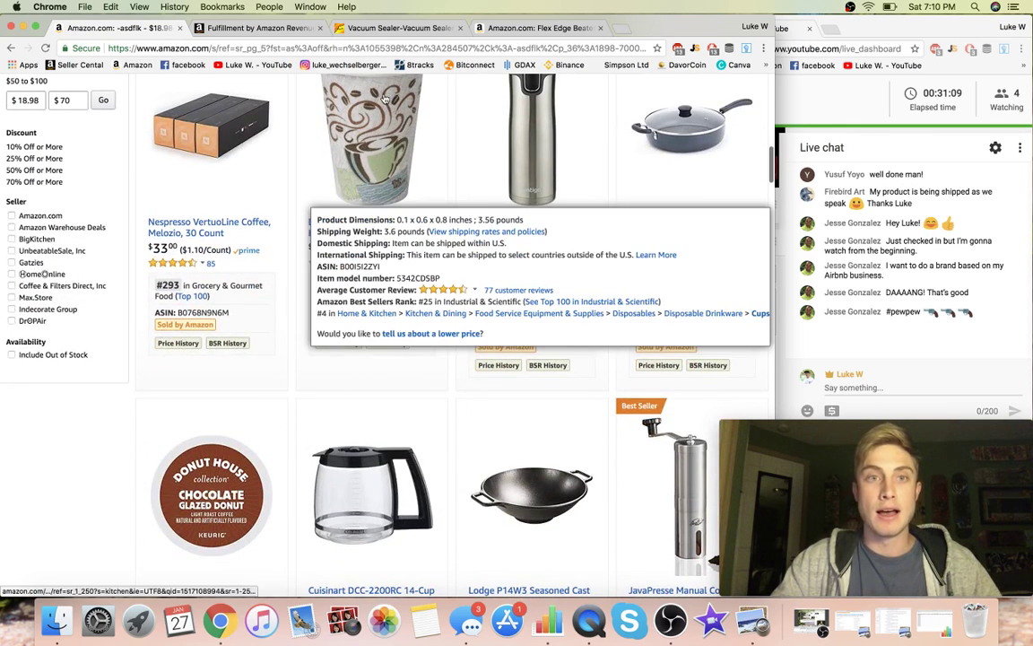
pyautogui.scroll(1, 385, 98)
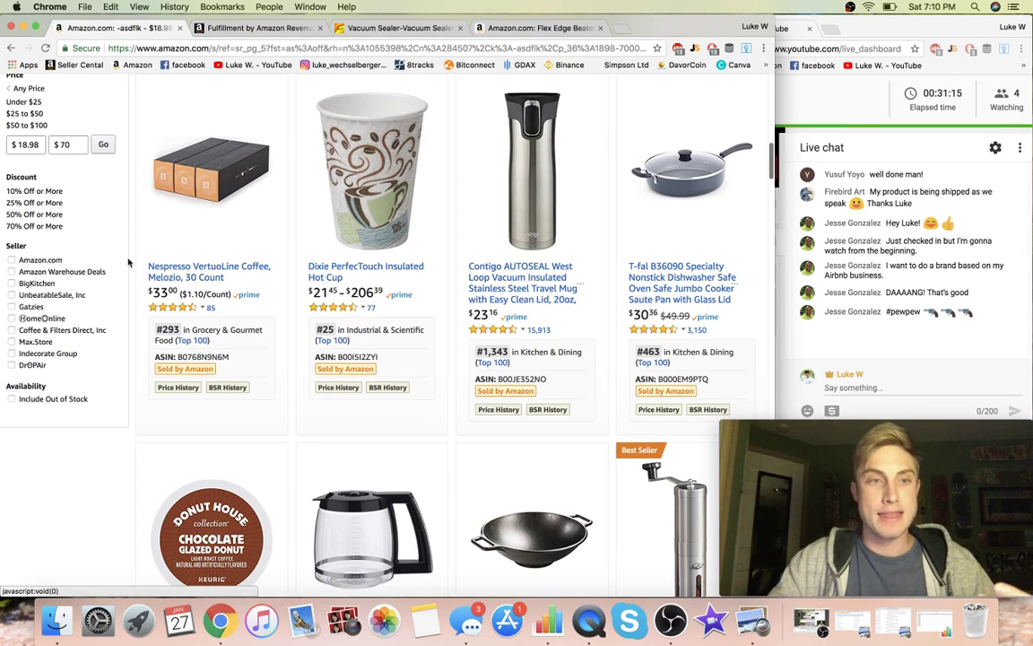
pyautogui.scroll(-4, 128, 261)
pyautogui.scroll(2, 128, 262)
pyautogui.scroll(-2, 129, 262)
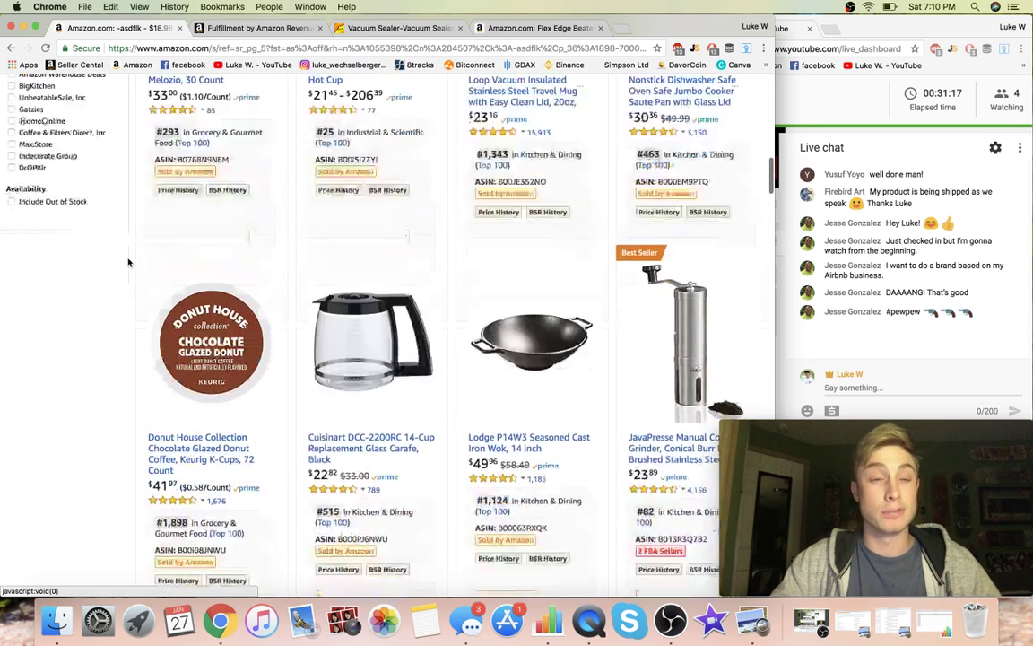
pyautogui.scroll(-4, 128, 262)
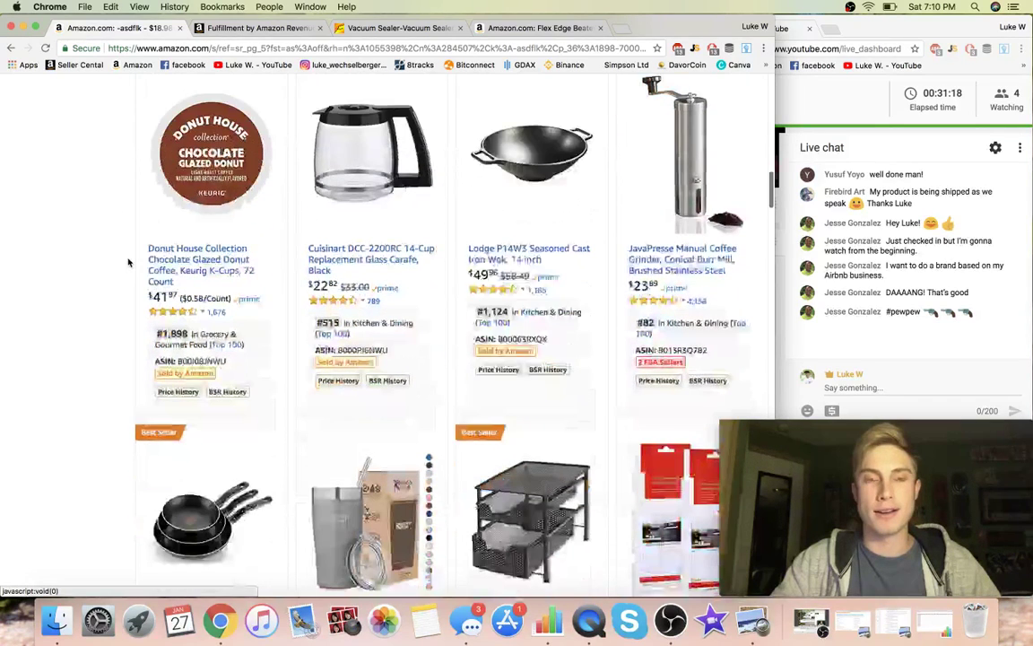
pyautogui.scroll(-2, 131, 309)
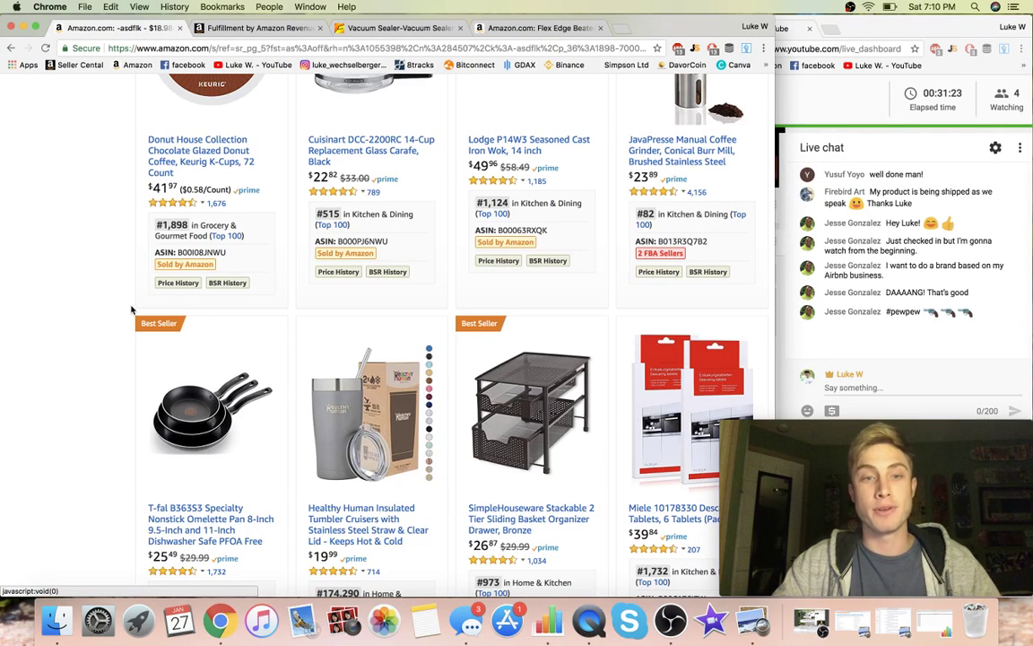
pyautogui.scroll(-2, 131, 310)
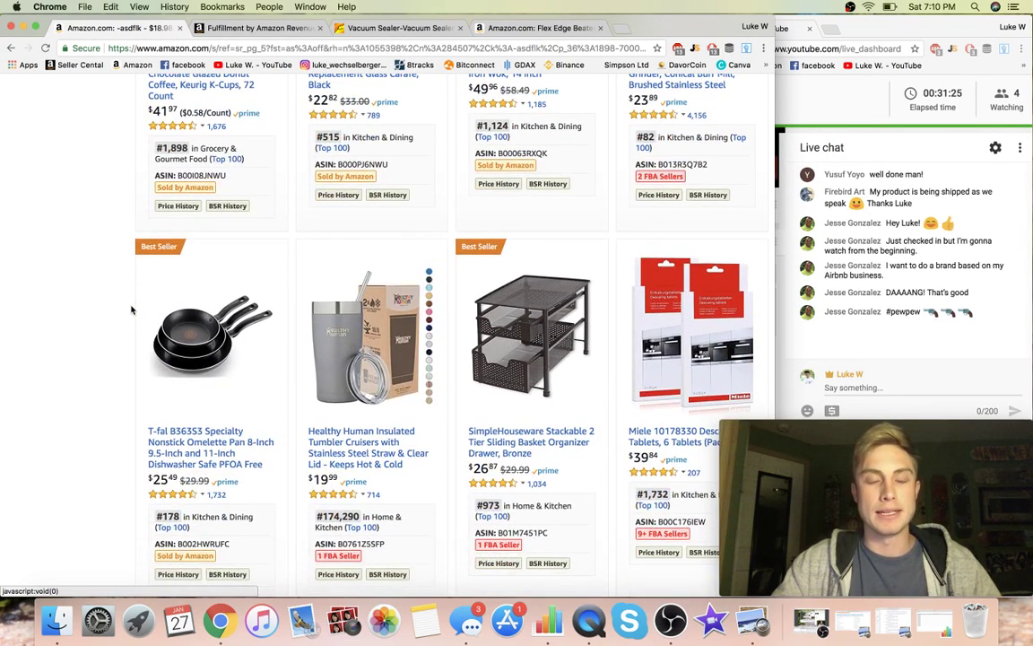
pyautogui.scroll(-7, 131, 309)
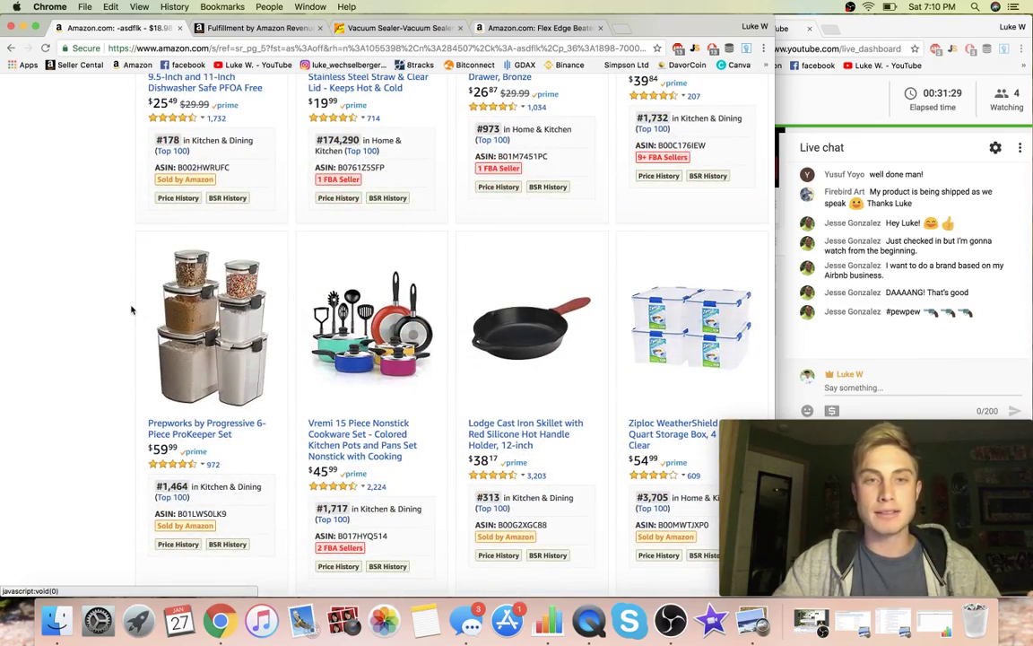
pyautogui.scroll(-6, 131, 309)
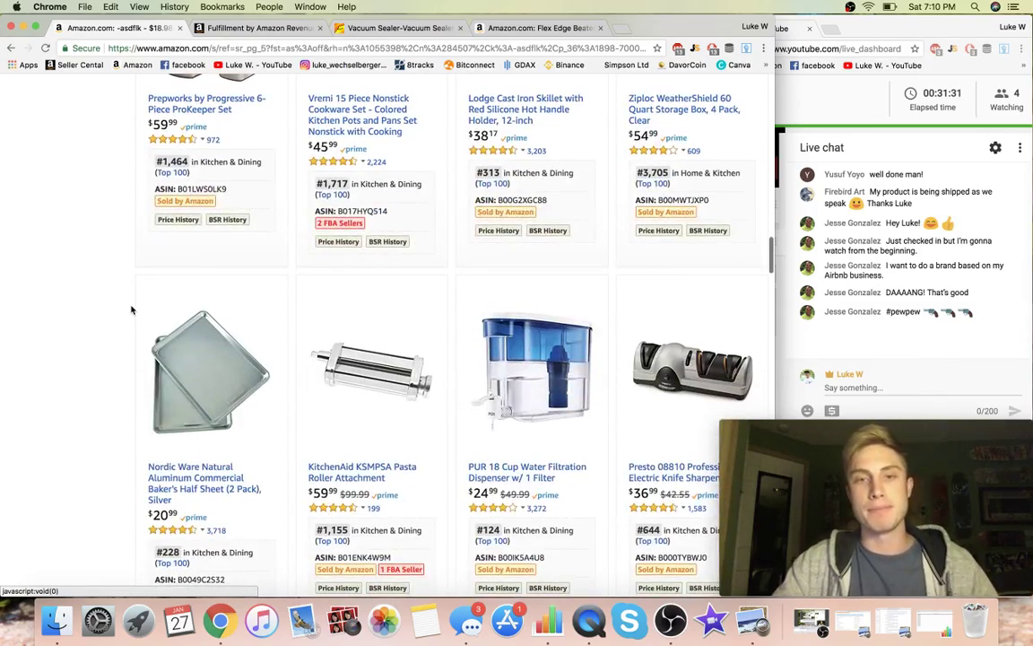
pyautogui.scroll(-2, 131, 310)
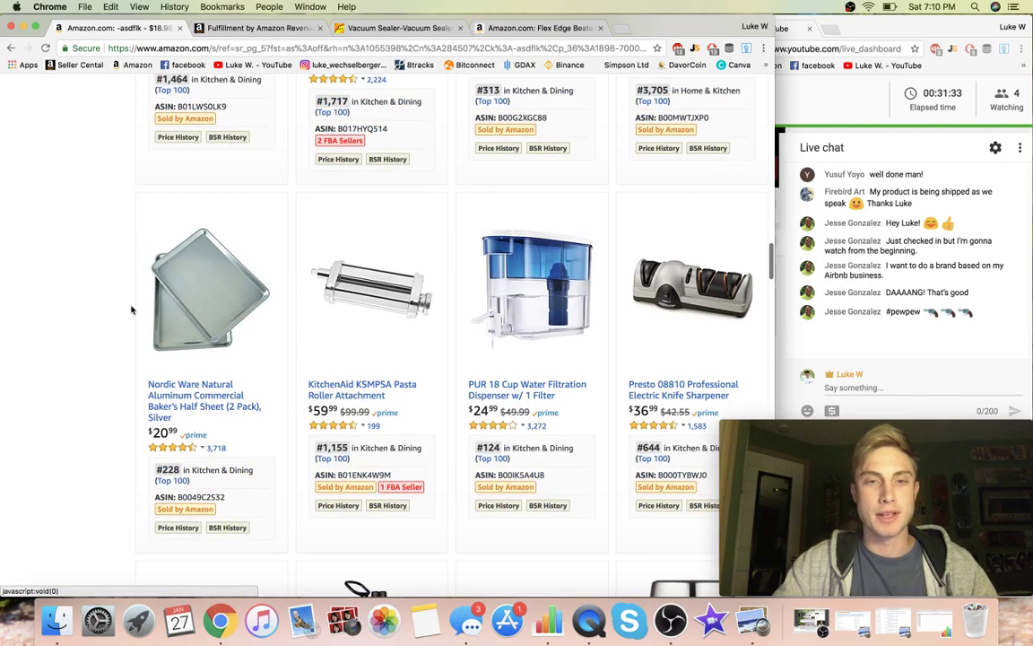
pyautogui.scroll(-8, 131, 309)
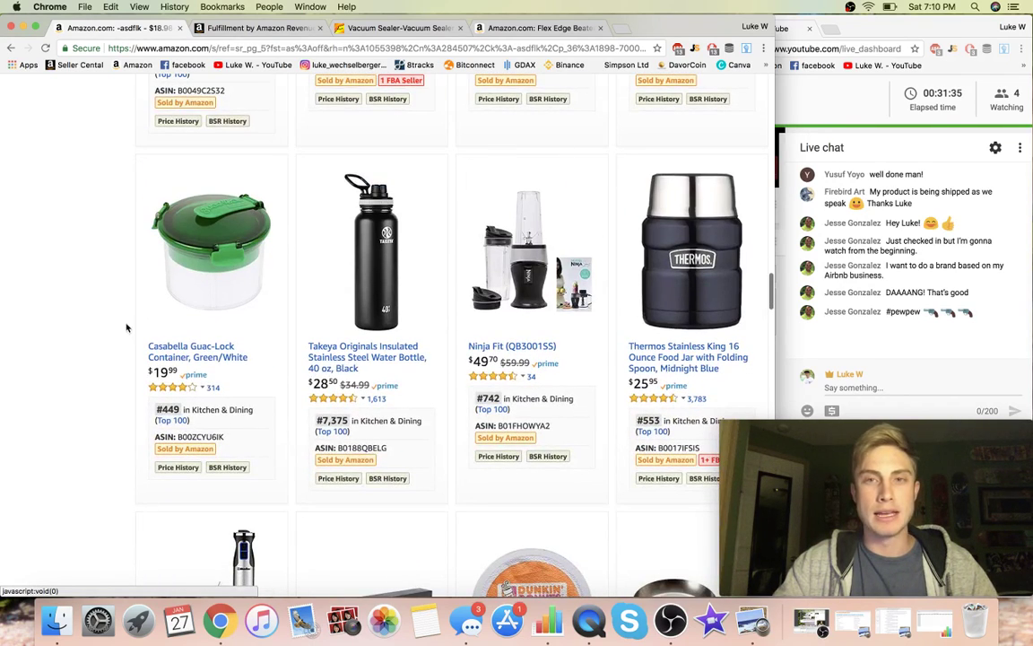
pyautogui.scroll(-5, 128, 398)
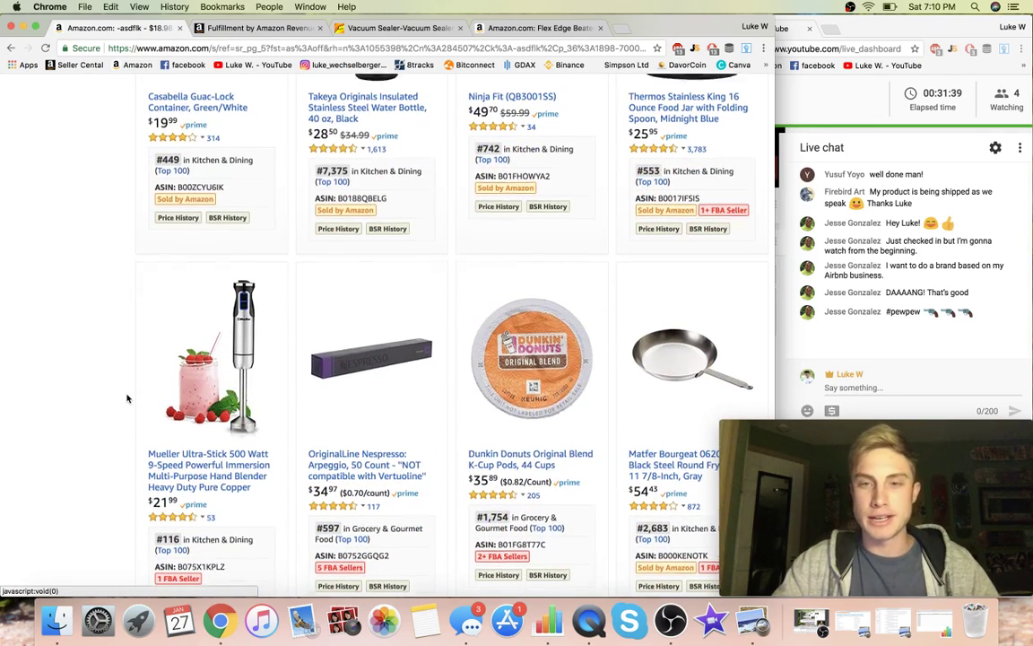
pyautogui.scroll(5, 128, 398)
pyautogui.scroll(-5, 127, 399)
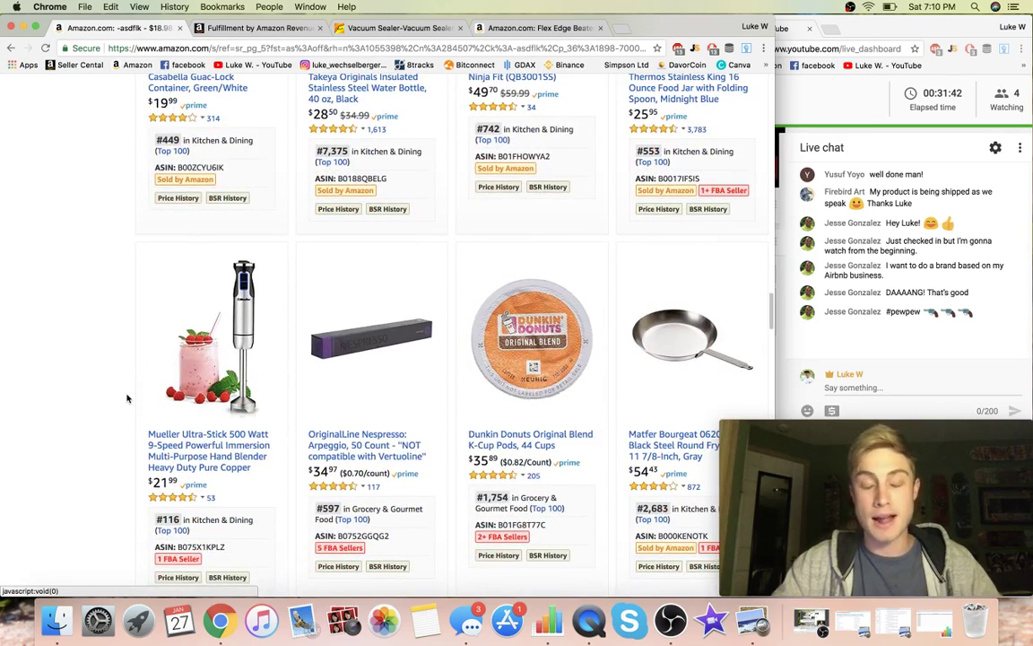
pyautogui.scroll(-3, 127, 398)
pyautogui.scroll(-3, 128, 398)
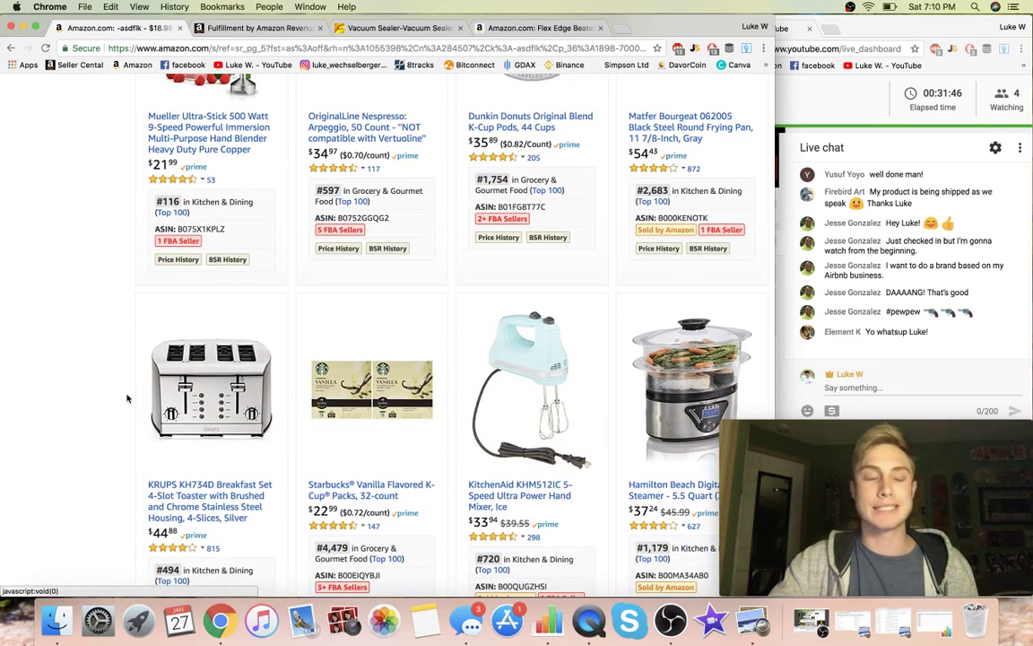
pyautogui.scroll(-3, 127, 398)
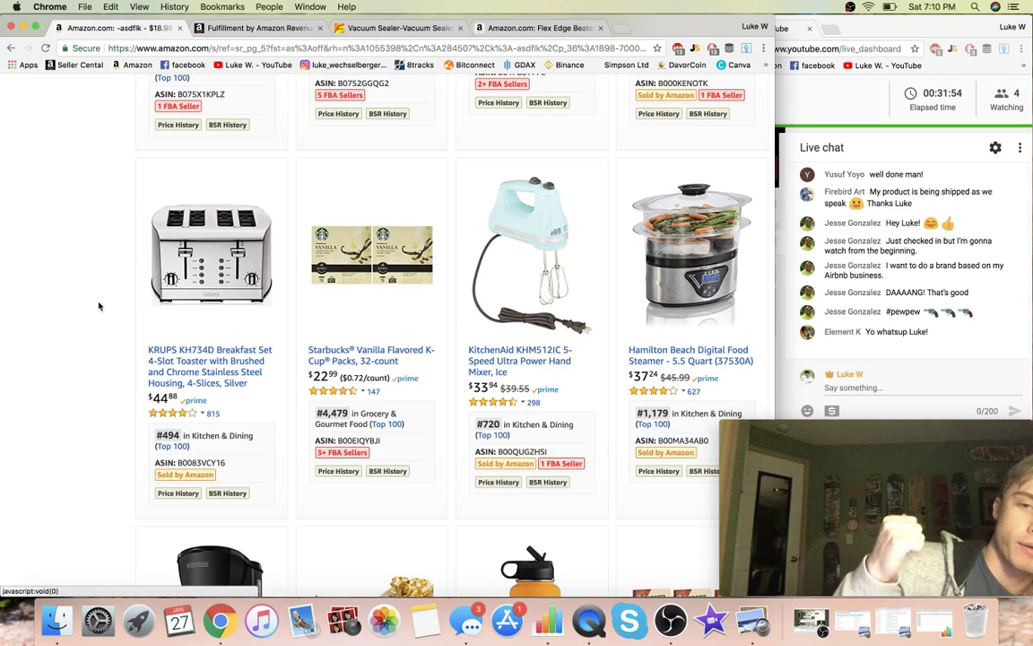
pyautogui.scroll(-5, 108, 295)
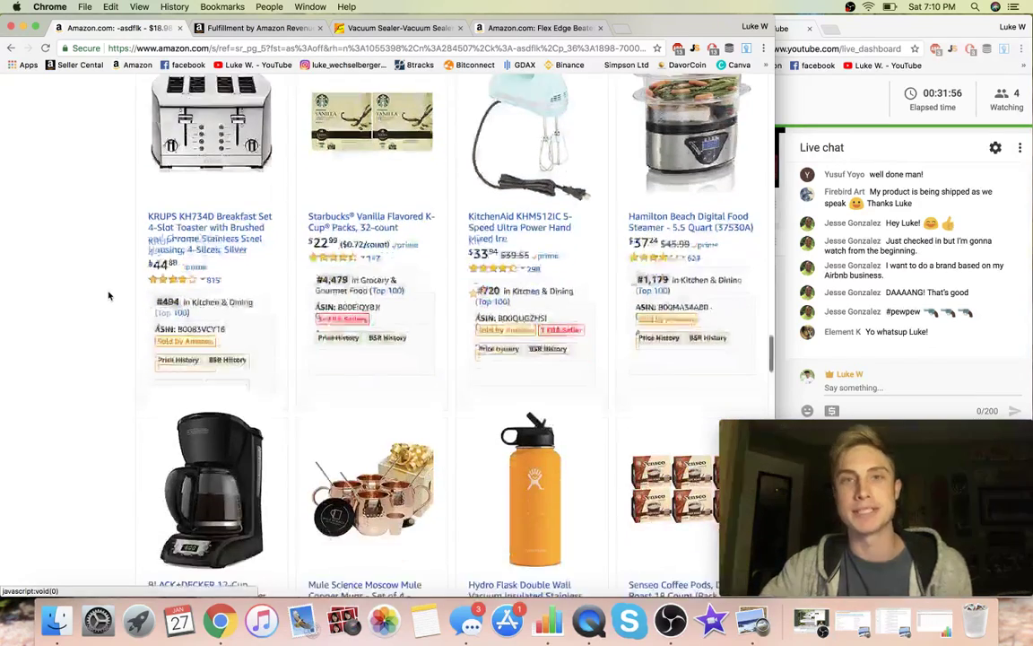
pyautogui.scroll(-3, 108, 290)
pyautogui.scroll(-8, 109, 290)
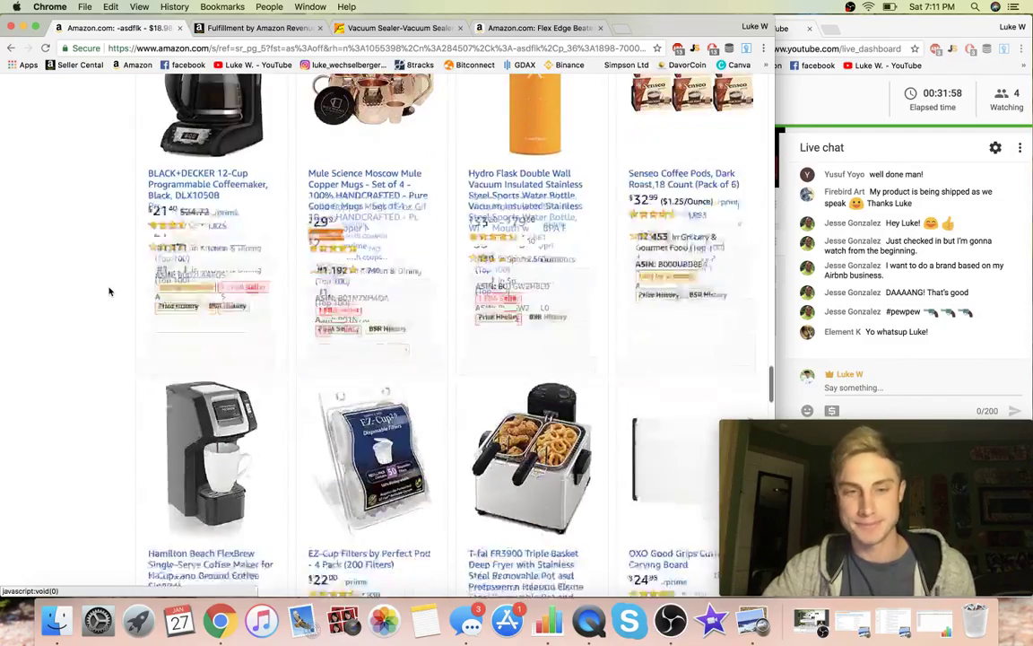
pyautogui.scroll(-8, 108, 291)
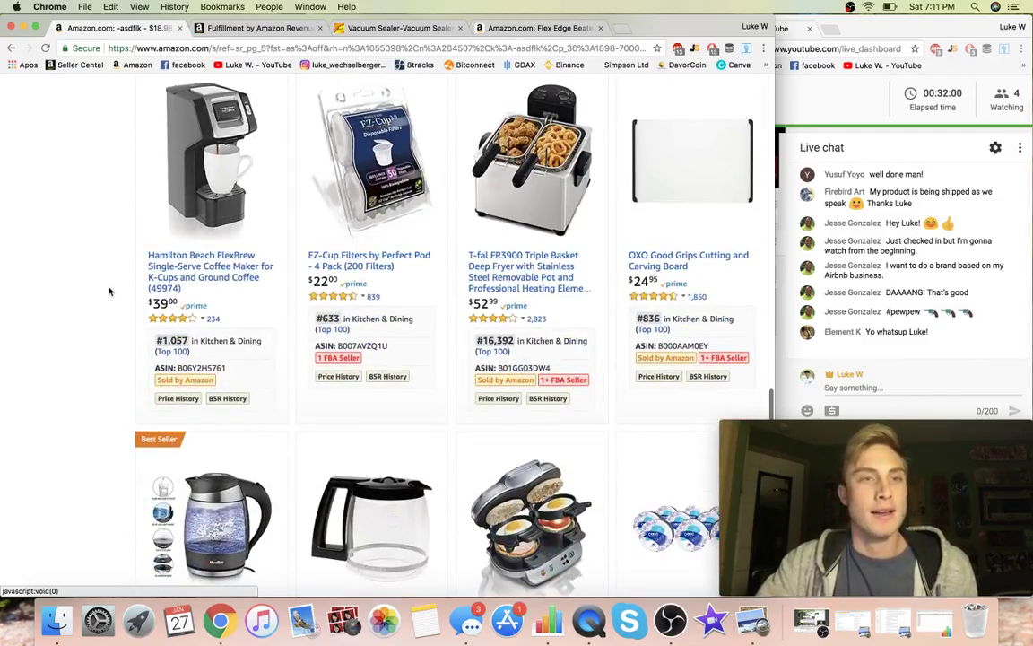
pyautogui.scroll(-5, 109, 291)
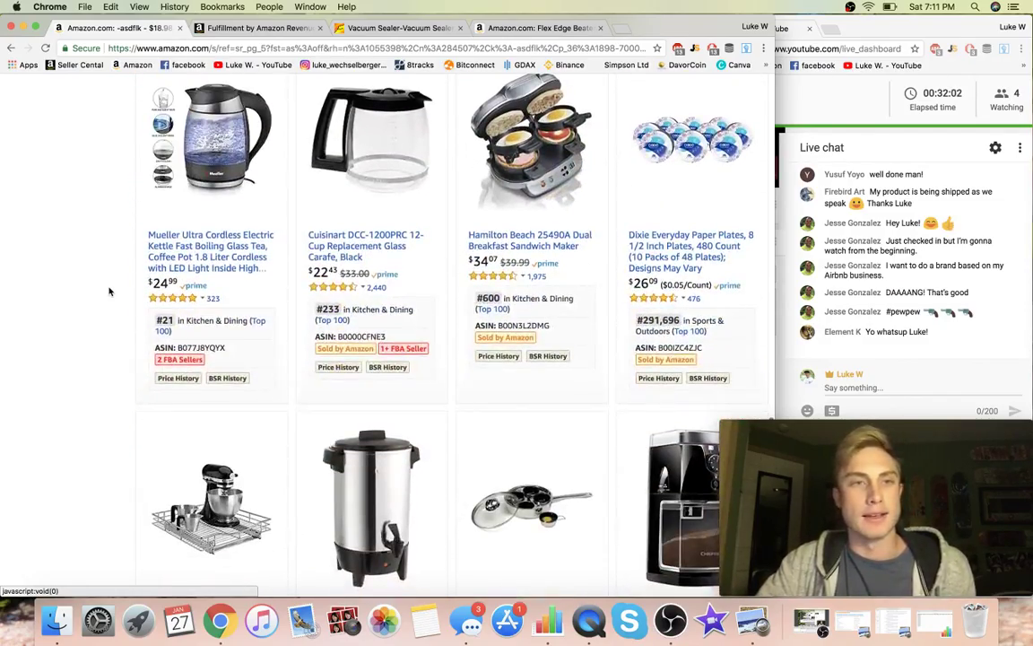
pyautogui.scroll(-8, 108, 290)
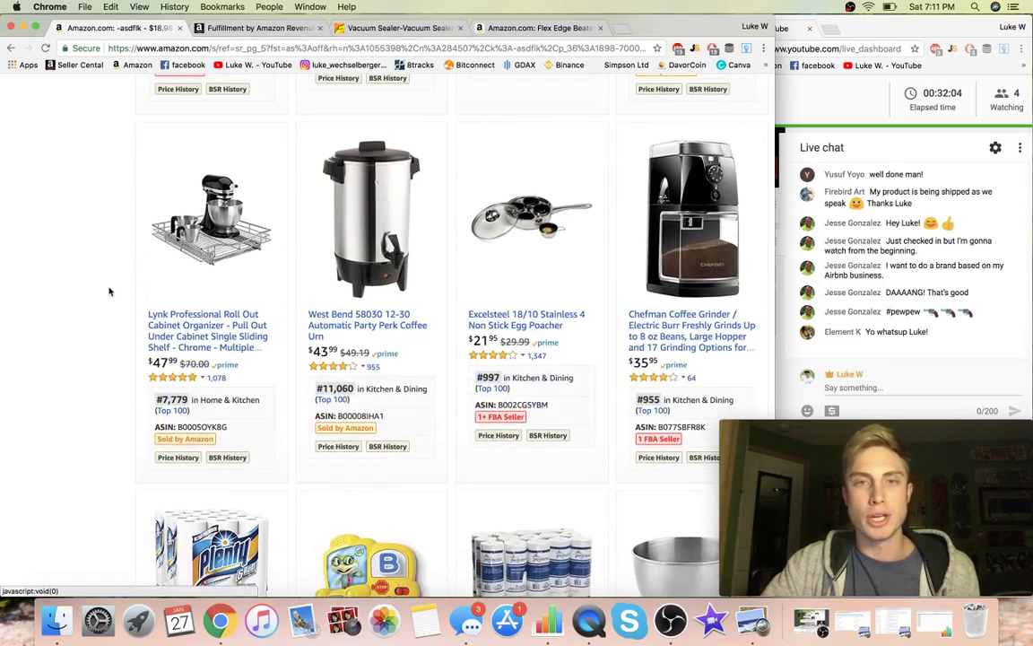
pyautogui.scroll(-9, 108, 291)
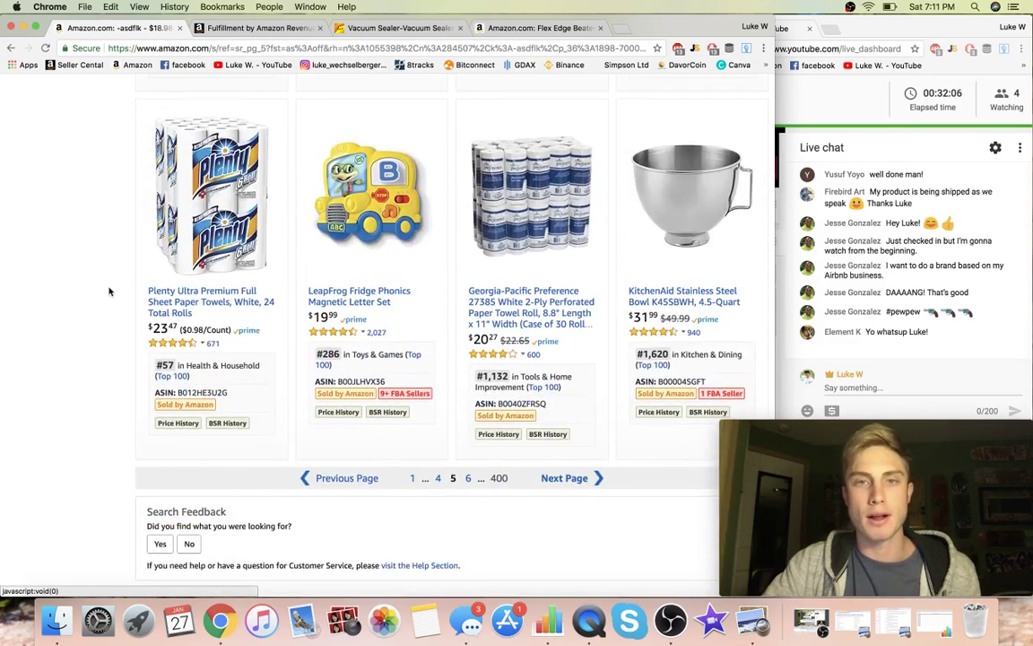
# Open page 6 of the Kitchen & Dining results and examine its listings' prices, review counts, sales ranks and seller types for product opportunities
pyautogui.click(467, 478)
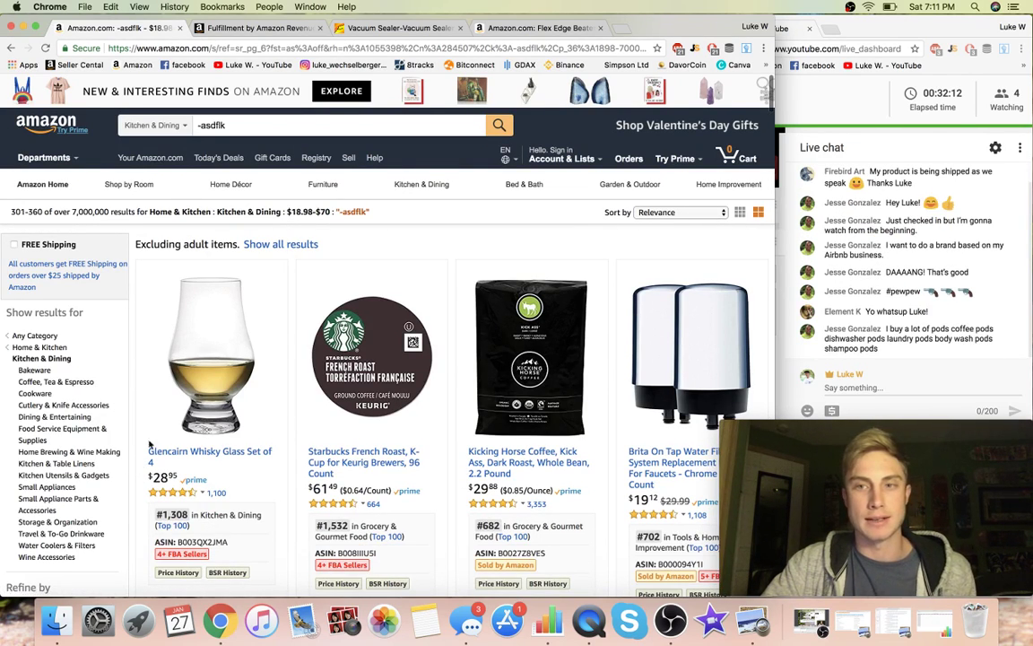
pyautogui.moveTo(217, 397)
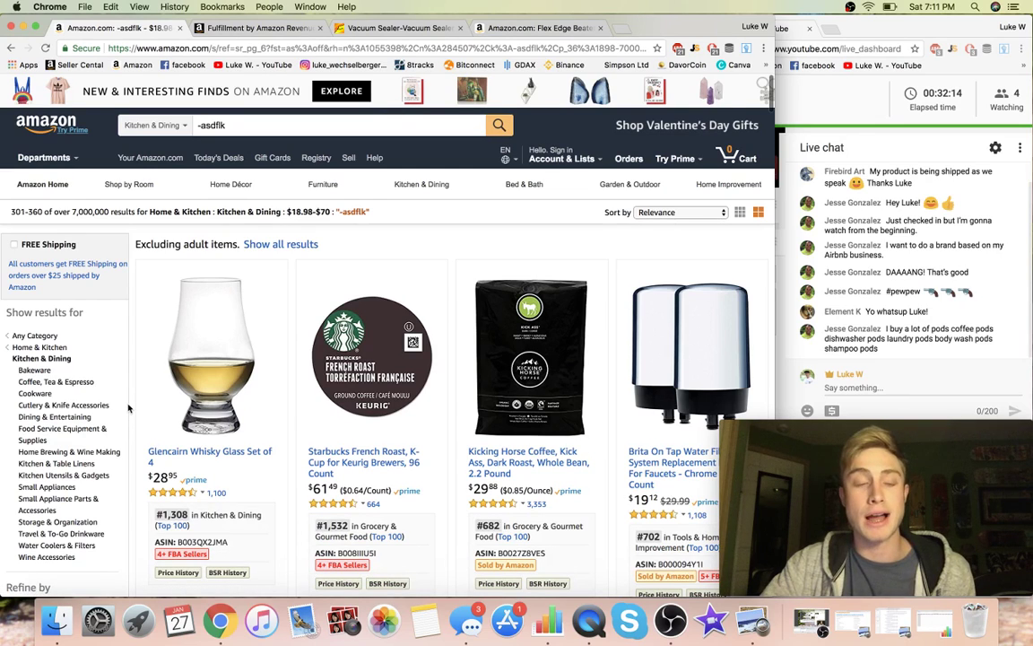
pyautogui.scroll(-3, 130, 403)
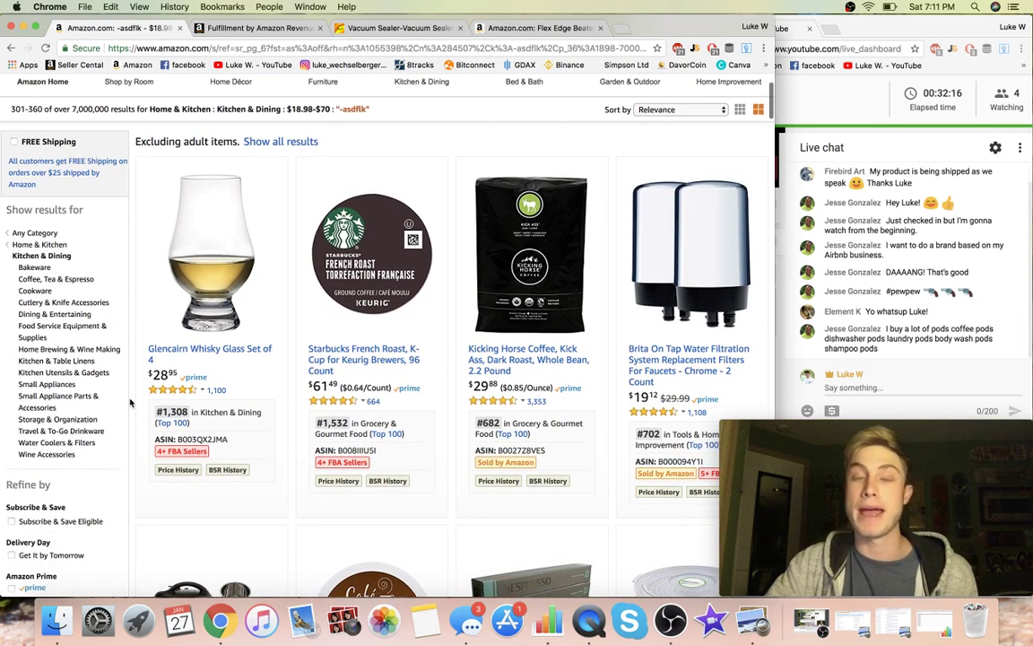
pyautogui.scroll(-10, 130, 403)
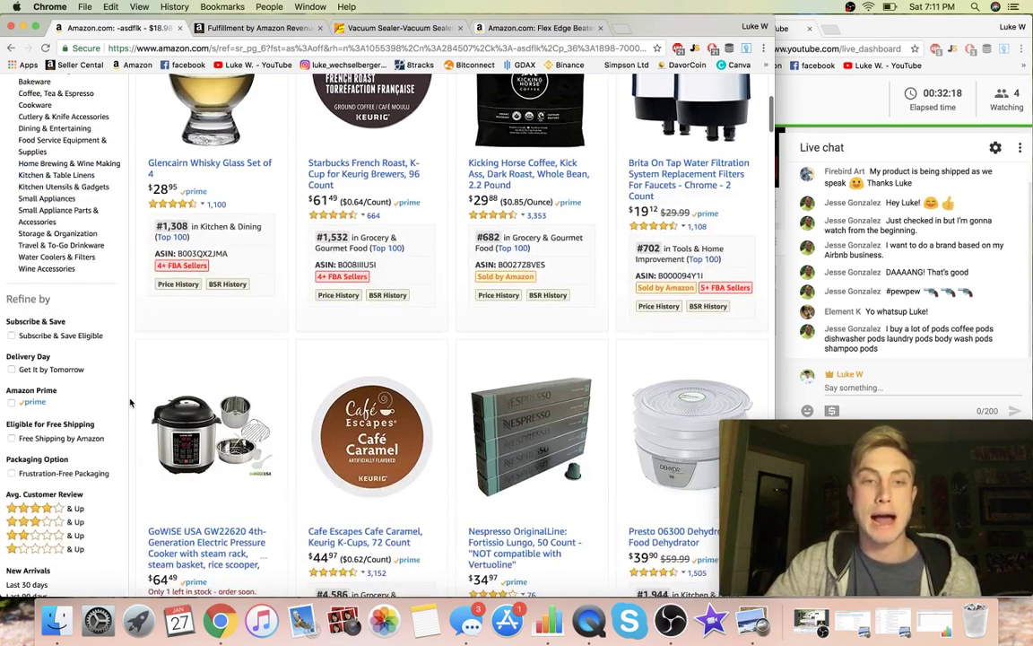
pyautogui.scroll(-8, 130, 403)
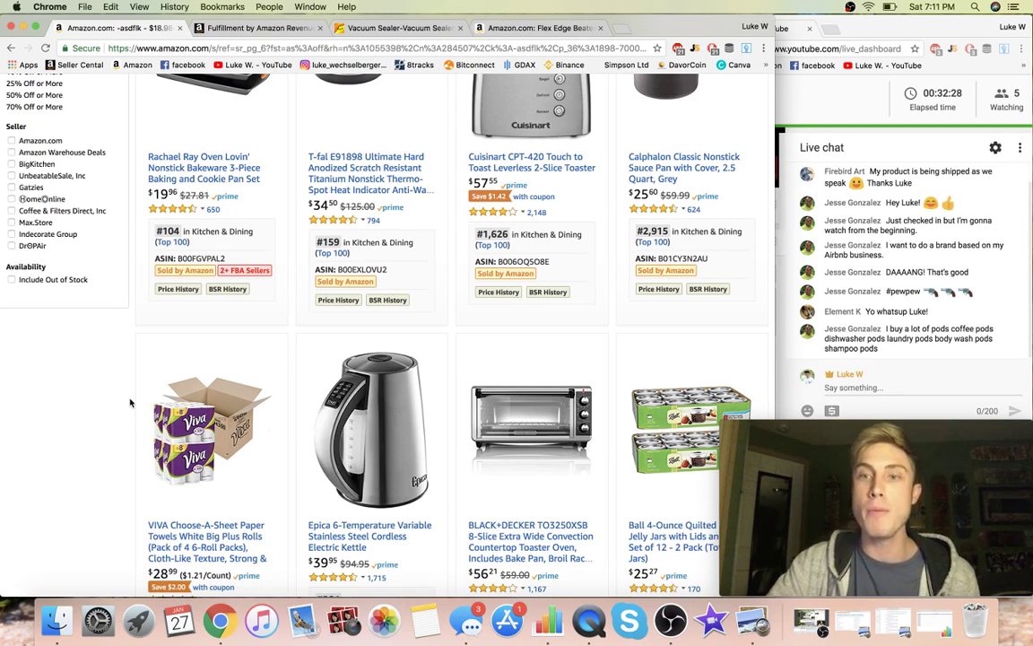
pyautogui.scroll(-4, 130, 403)
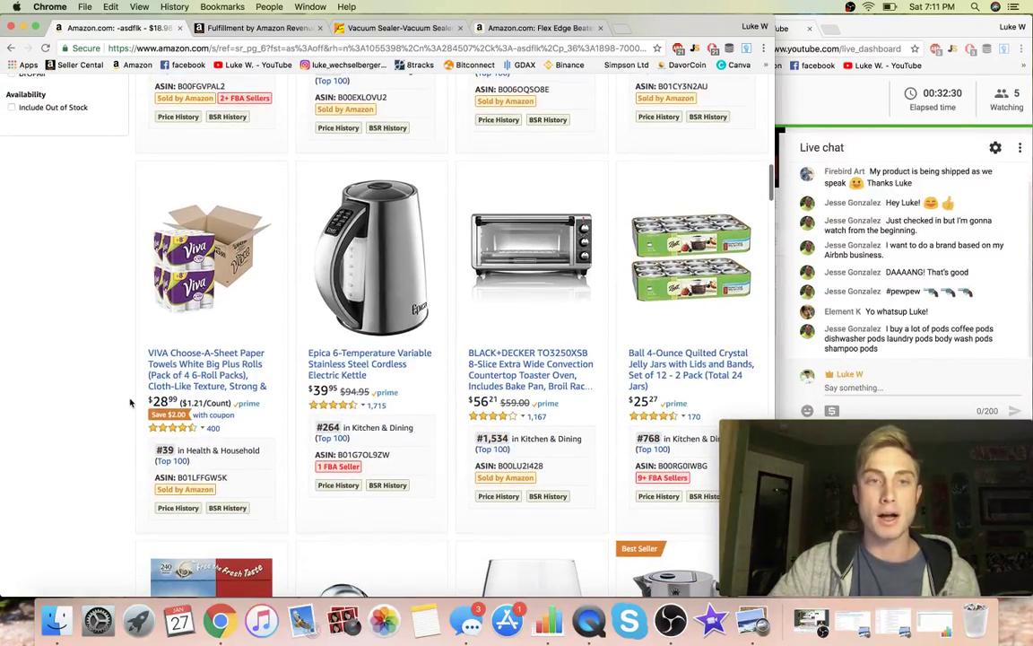
pyautogui.scroll(-3, 130, 403)
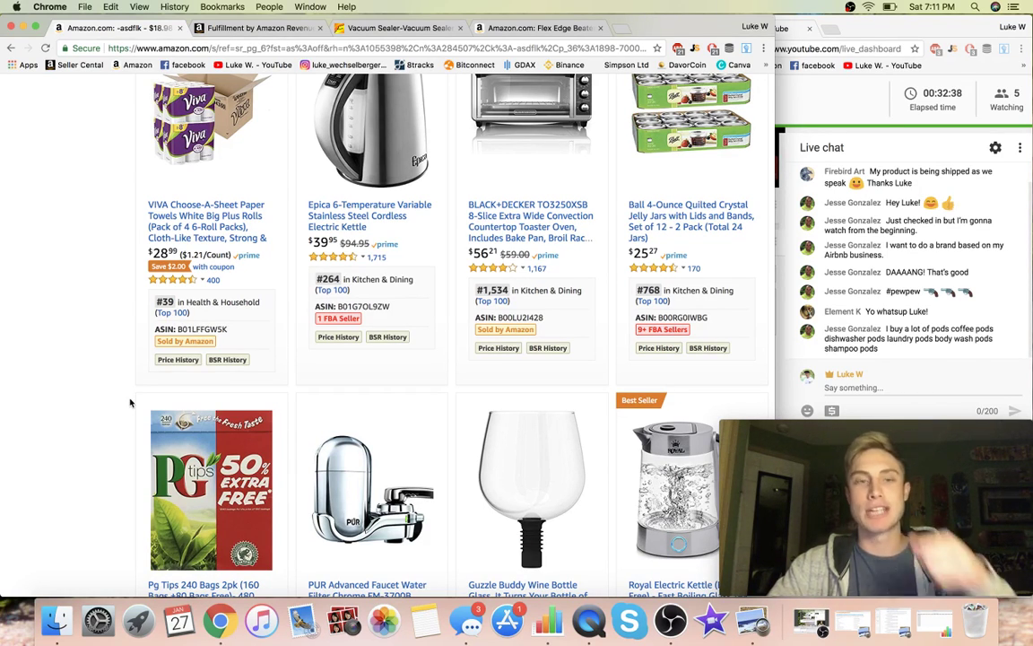
pyautogui.scroll(-5, 130, 402)
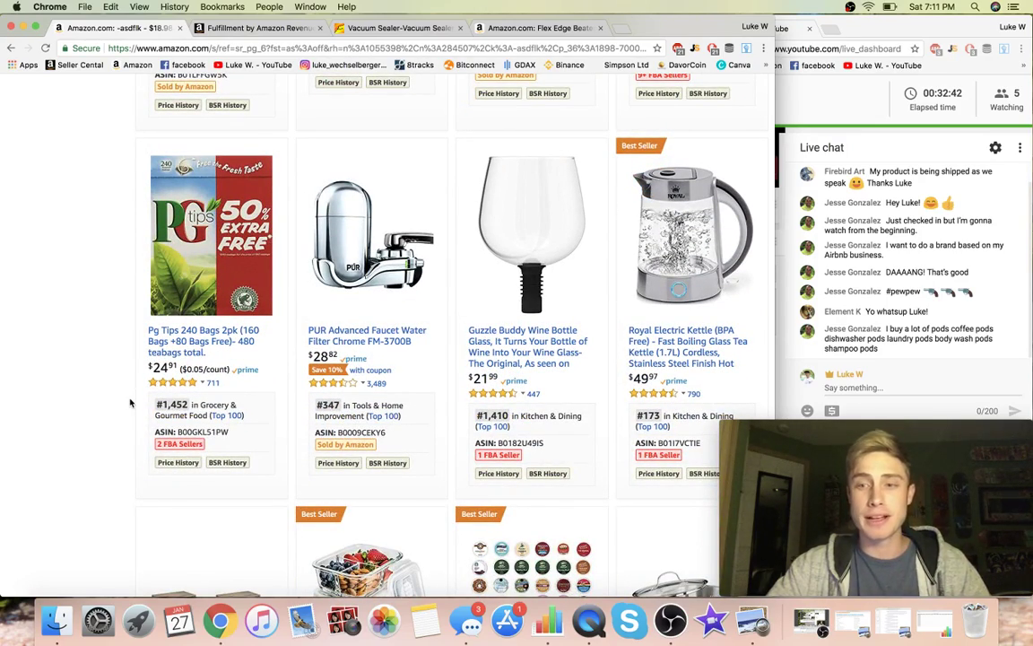
pyautogui.scroll(-3, 130, 403)
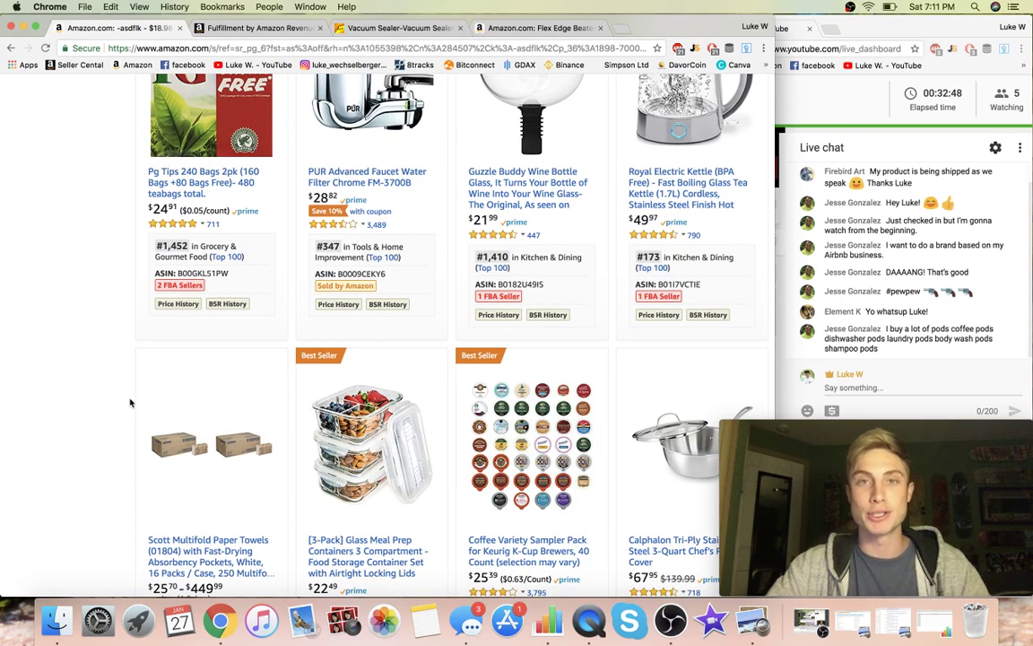
pyautogui.scroll(-1, 130, 402)
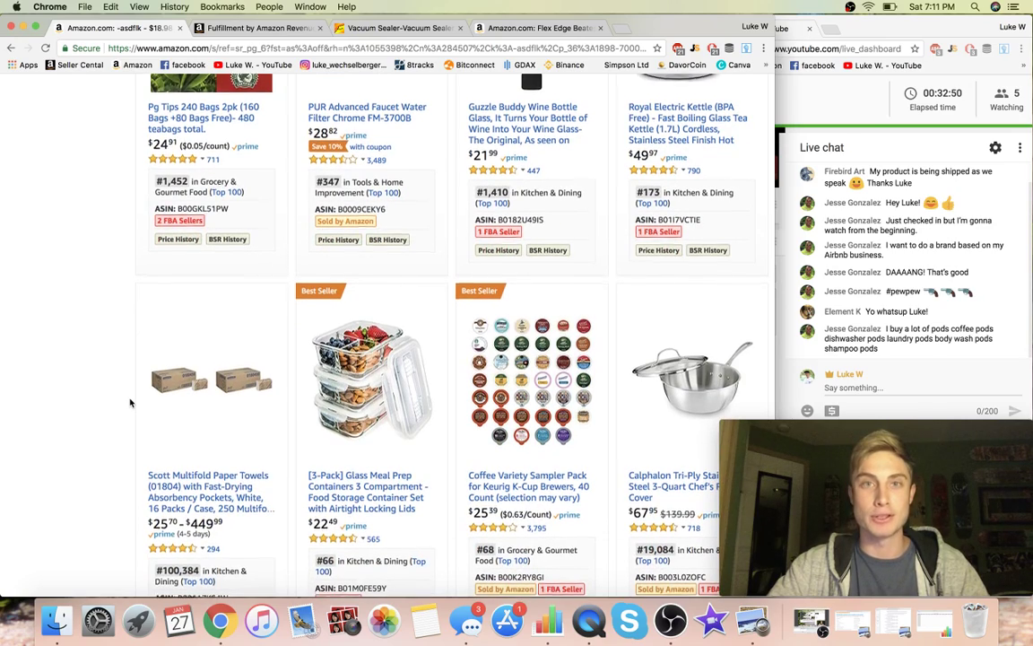
pyautogui.scroll(-4, 130, 403)
pyautogui.scroll(-4, 130, 403)
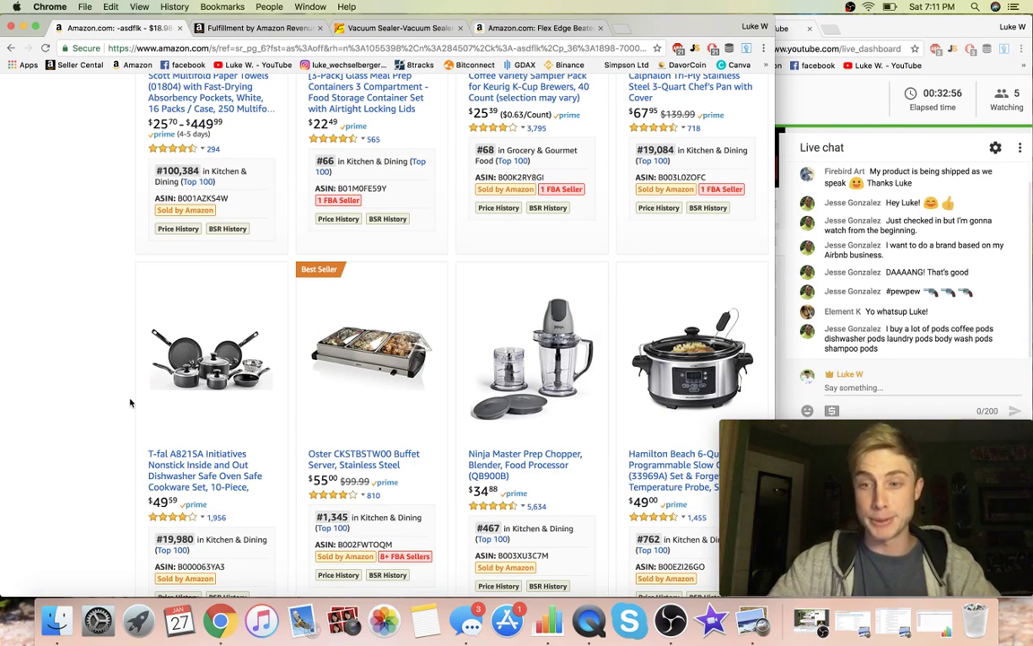
pyautogui.scroll(-4, 130, 403)
pyautogui.scroll(-8, 130, 403)
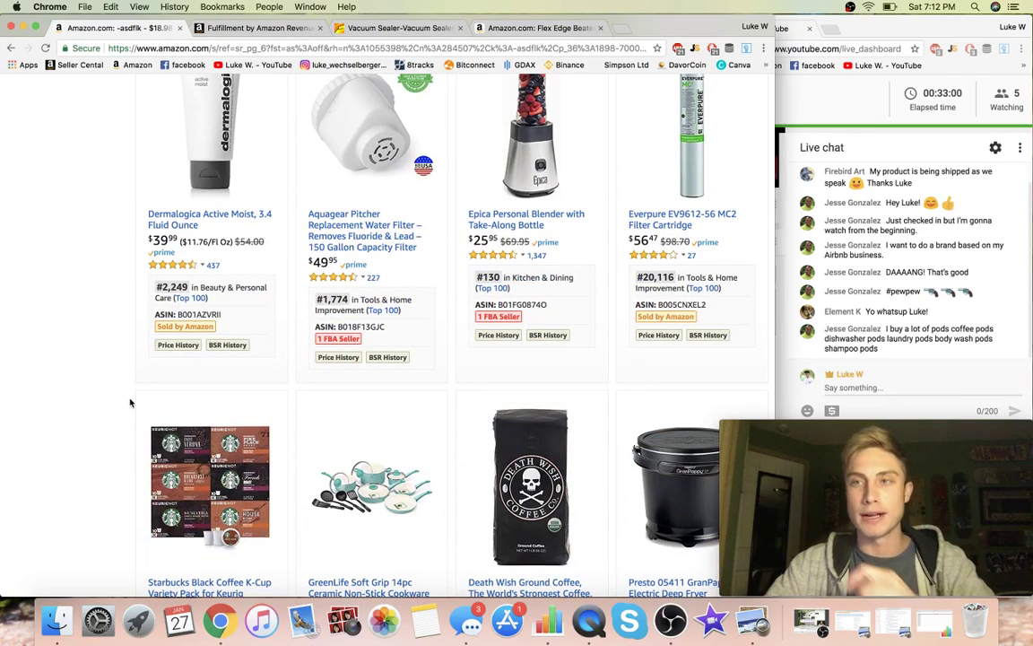
# Check the product information of the Aquagear pitcher replacement water filter and look through the remaining listings on page 6
pyautogui.scroll(1, 130, 402)
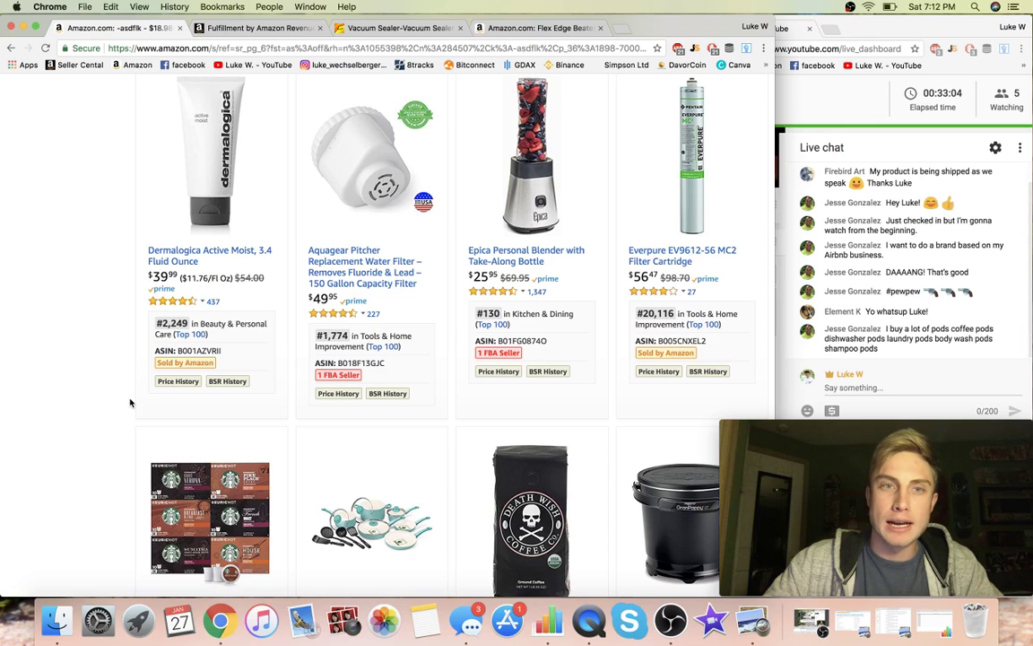
pyautogui.moveTo(178, 380)
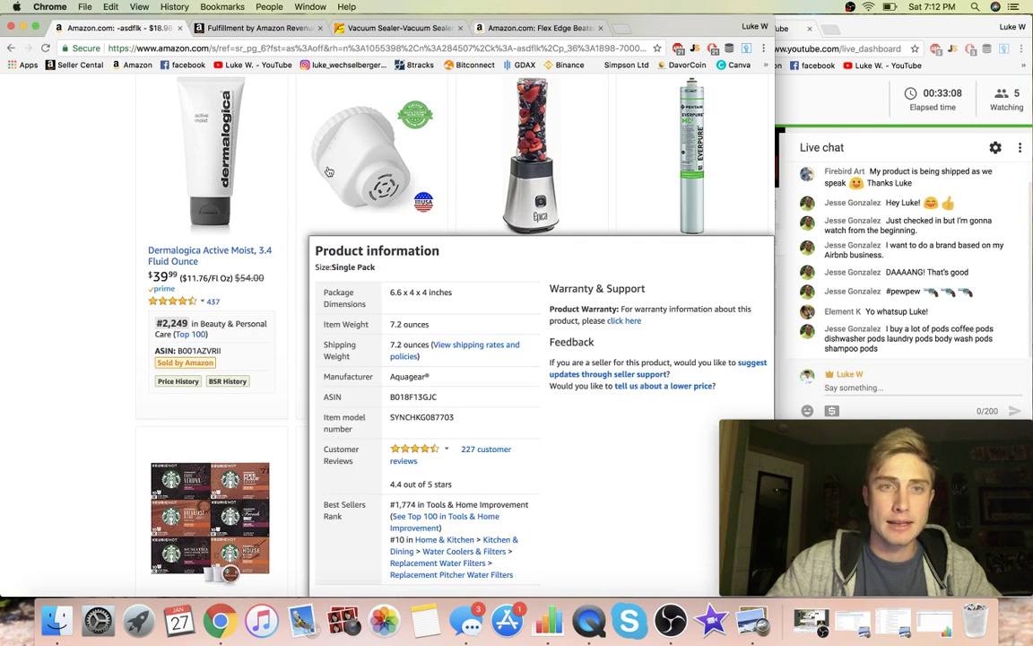
pyautogui.scroll(-10, 106, 237)
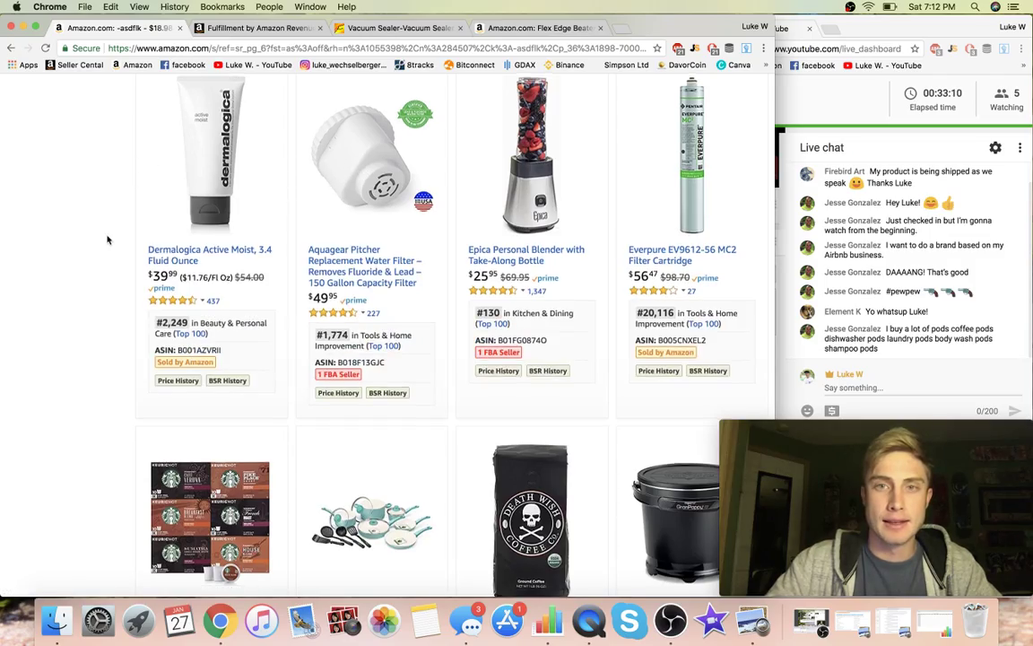
pyautogui.scroll(-10, 106, 238)
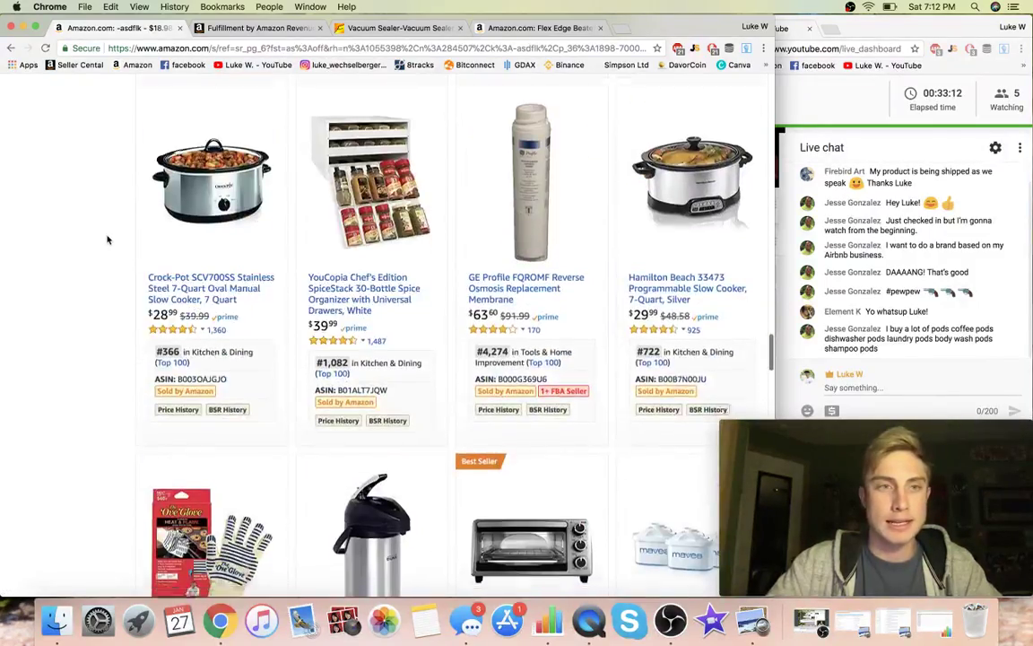
pyautogui.scroll(-3, 106, 237)
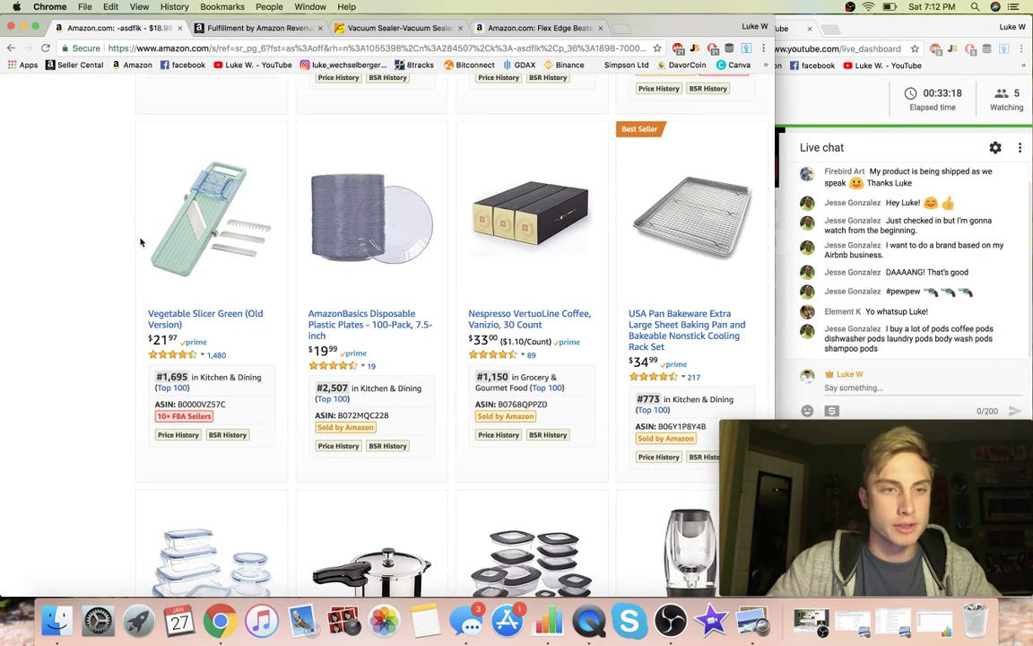
# Open the Benriner Vegetable Slicer Green (Old Version) listing and copy "Vegetable Slicer Green" from its title
pyautogui.moveTo(202, 231)
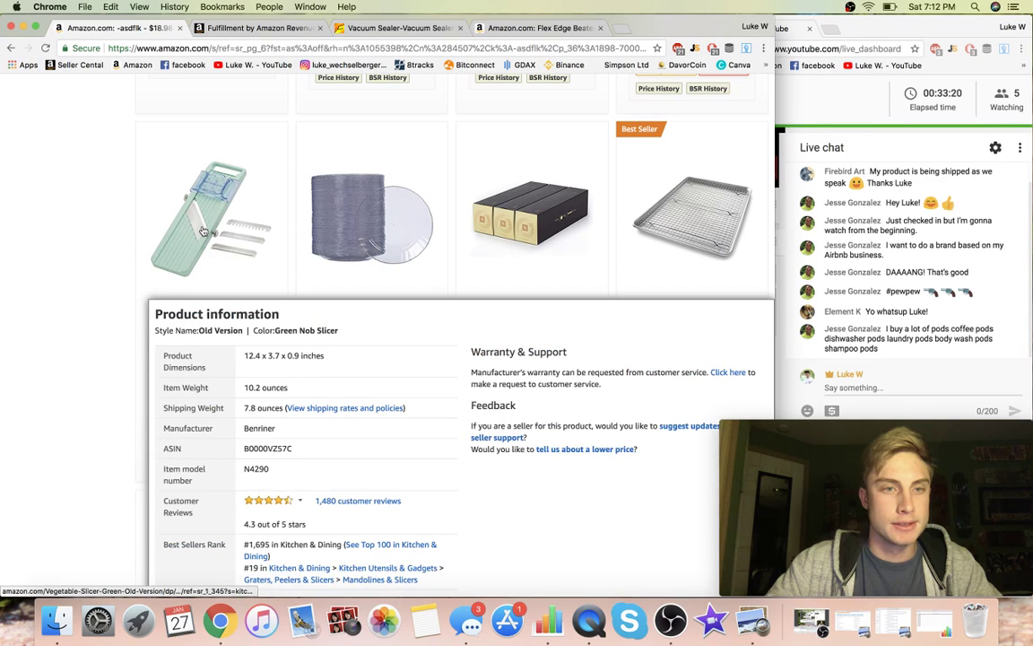
pyautogui.click(202, 231)
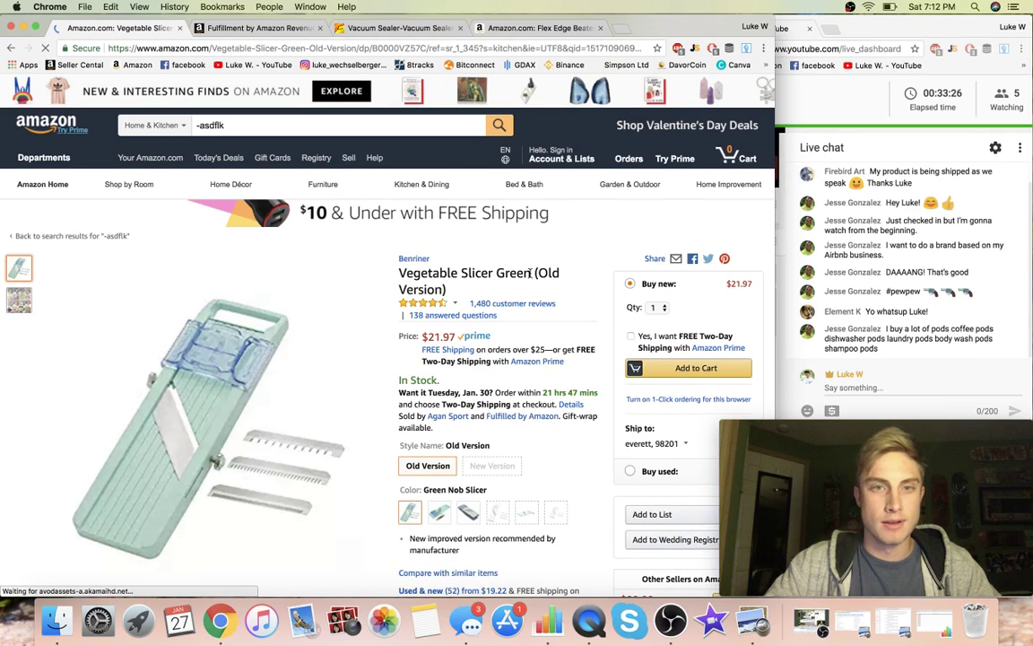
pyautogui.moveTo(529, 273); pyautogui.dragTo(399, 272)
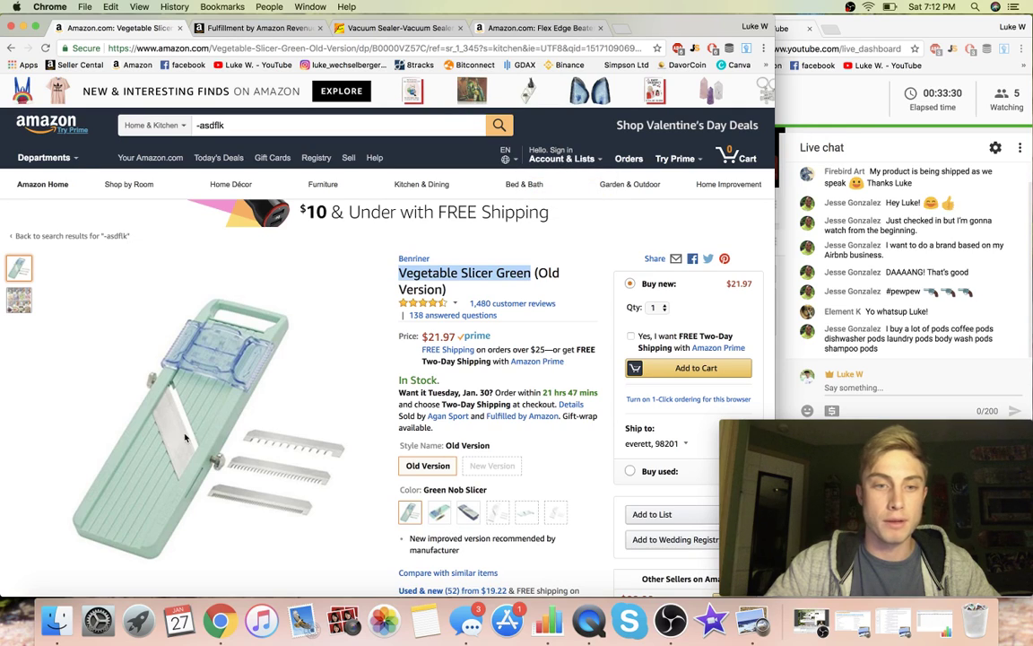
pyautogui.moveTo(20, 298)
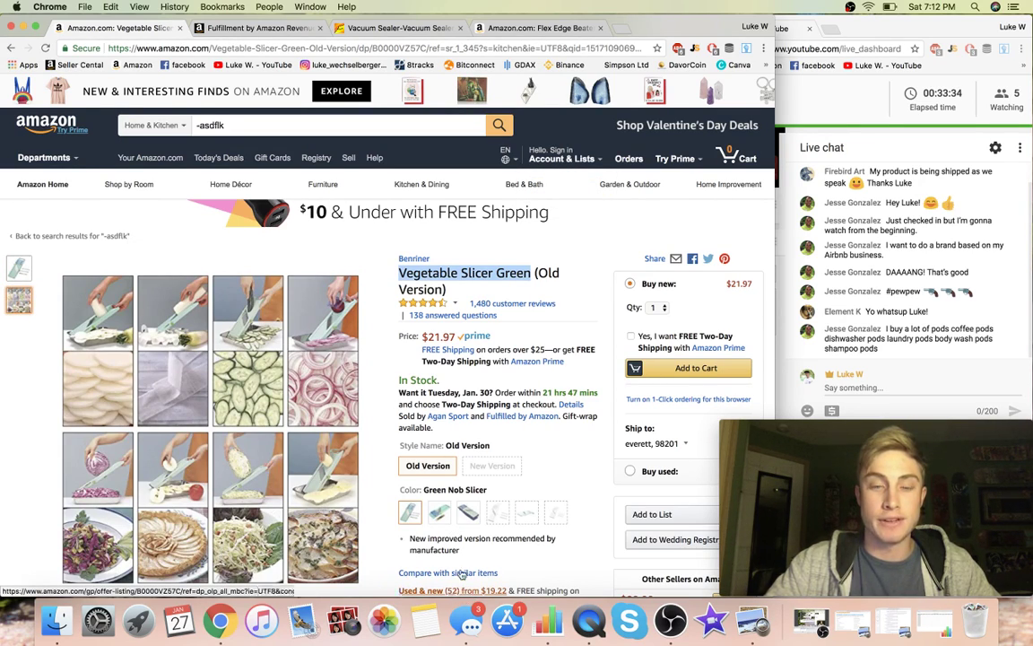
pyautogui.rightClick(483, 271)
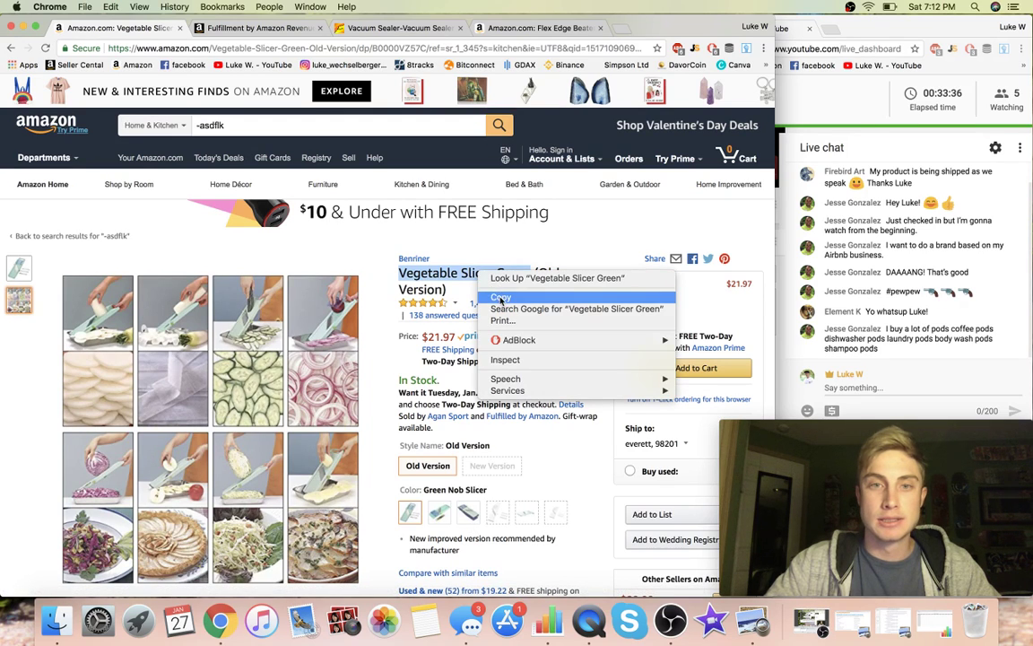
pyautogui.click(501, 298)
# Replace the "Flex Edge Beater" search in the other Amazon tab with a search for "Vegetable Slicer Green"
pyautogui.click(488, 27)
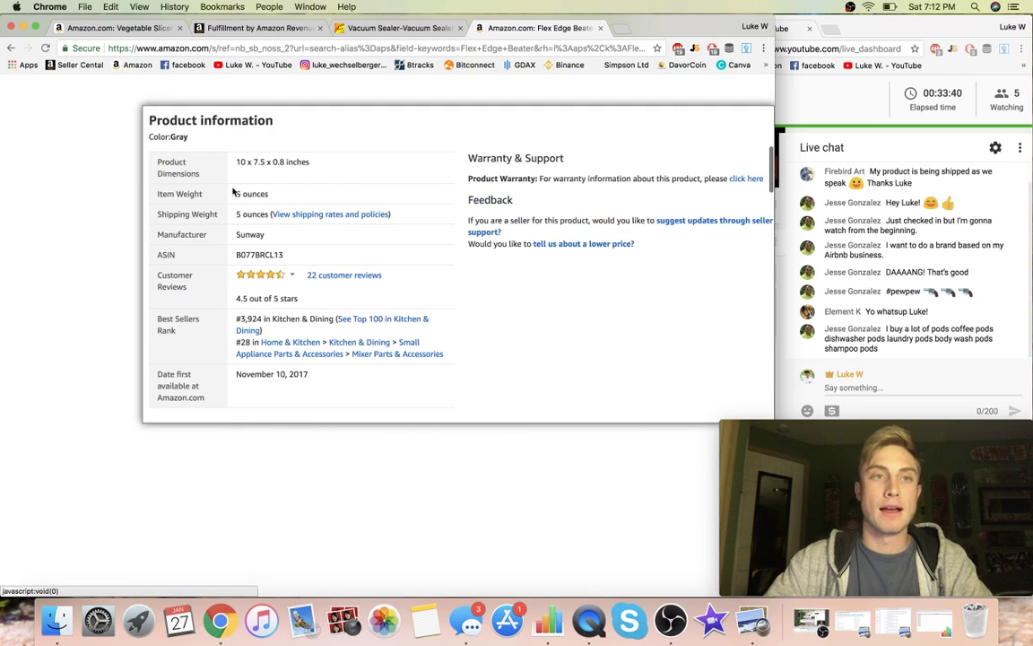
pyautogui.scroll(10, 232, 79)
pyautogui.scroll(2, 232, 79)
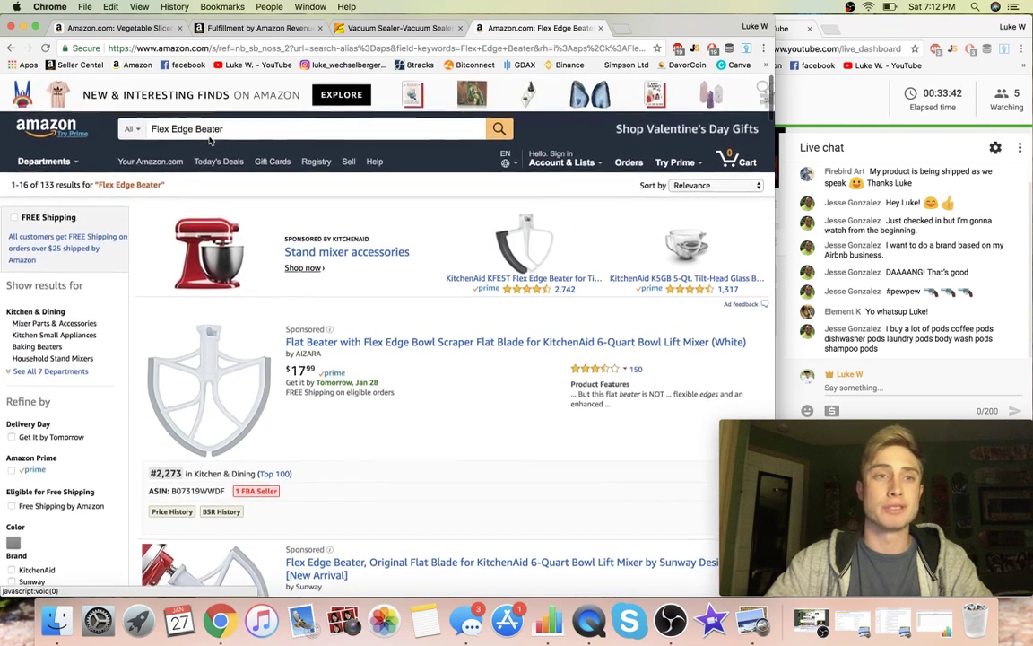
pyautogui.moveTo(226, 126); pyautogui.dragTo(100, 125)
pyautogui.press('super+v')
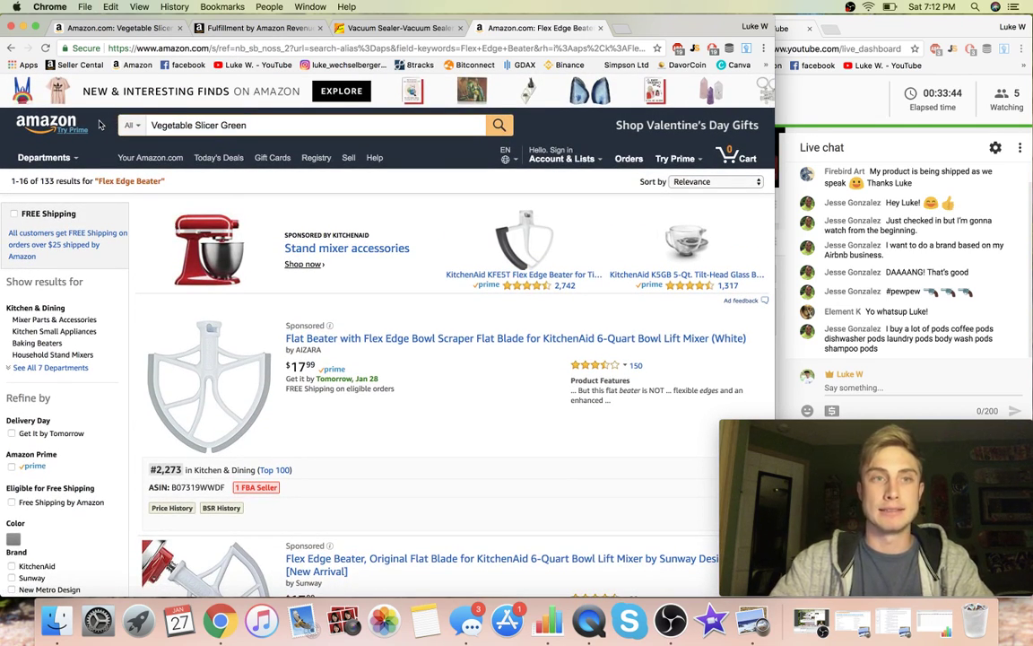
pyautogui.press('Return')
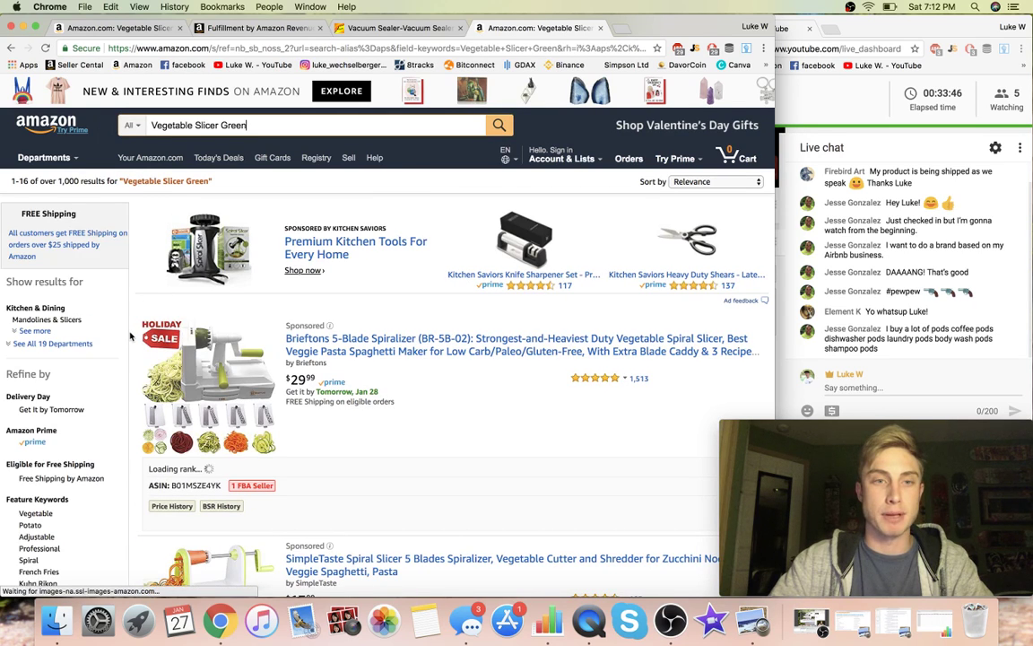
# Examine the vegetable slicer search results, comparing competitors' prices, review counts, sales ranks and FBA sellers
pyautogui.scroll(-10, 130, 335)
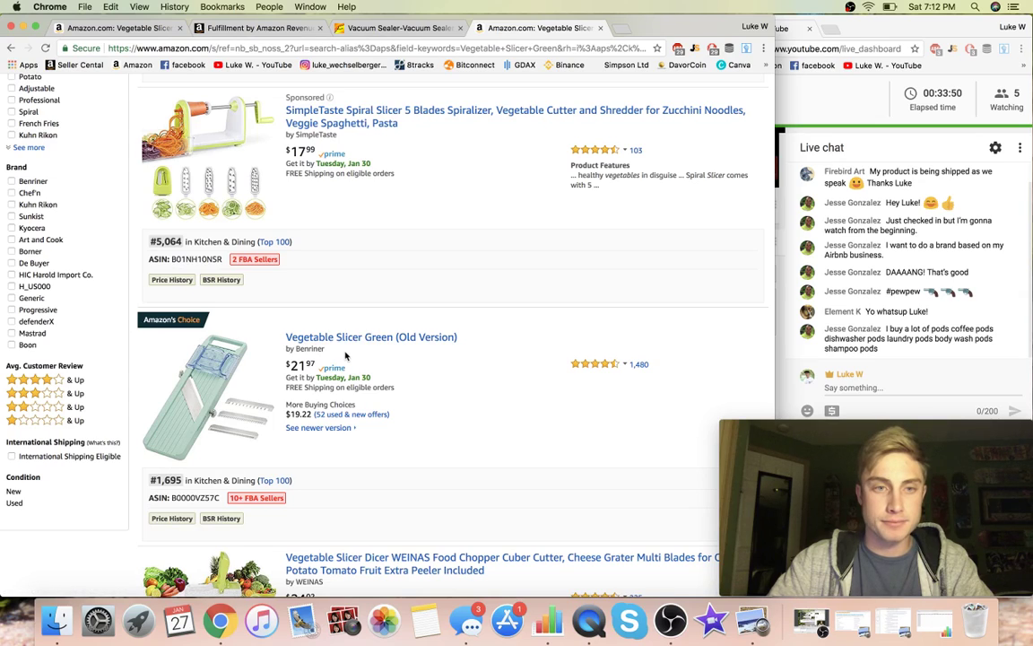
pyautogui.scroll(-20, 345, 356)
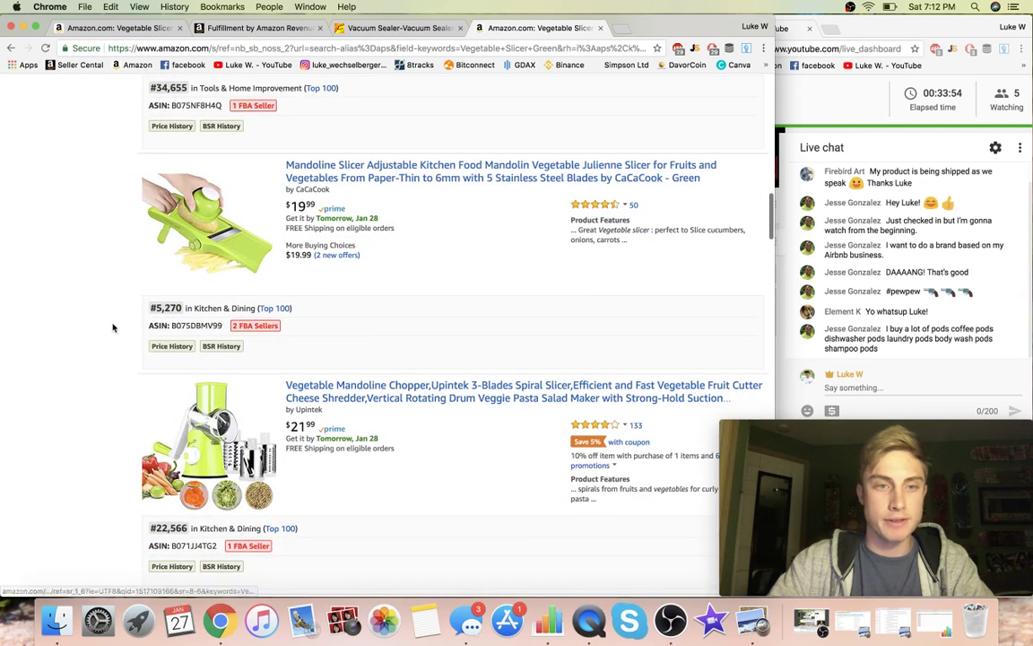
pyautogui.scroll(-3, 111, 326)
pyautogui.scroll(-5, 134, 186)
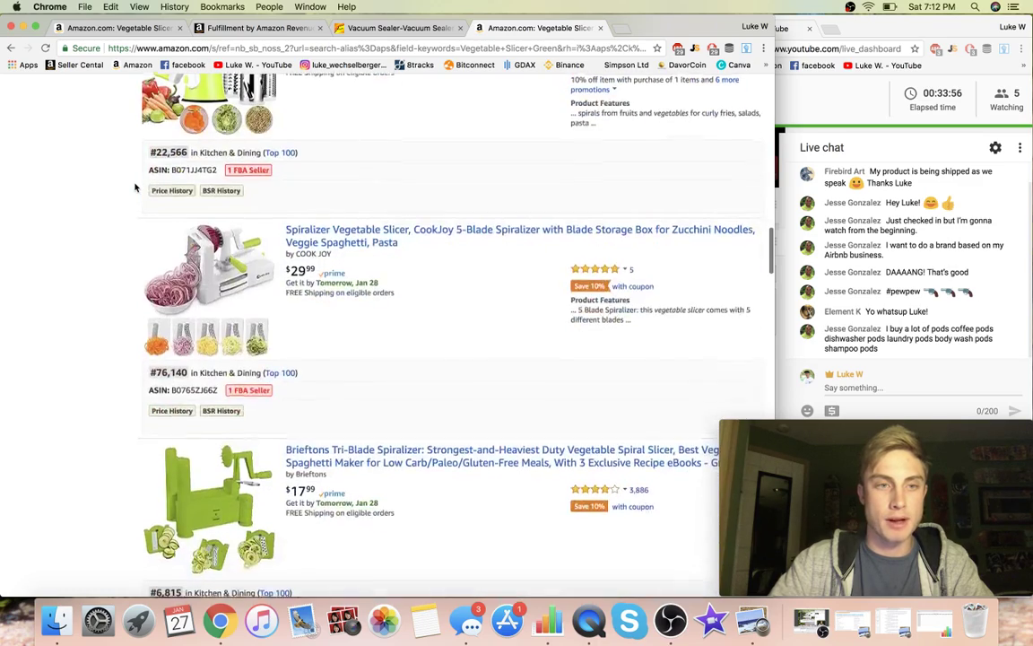
pyautogui.scroll(1, 134, 187)
pyautogui.scroll(-9, 134, 187)
pyautogui.scroll(10, 134, 187)
pyautogui.scroll(7, 135, 189)
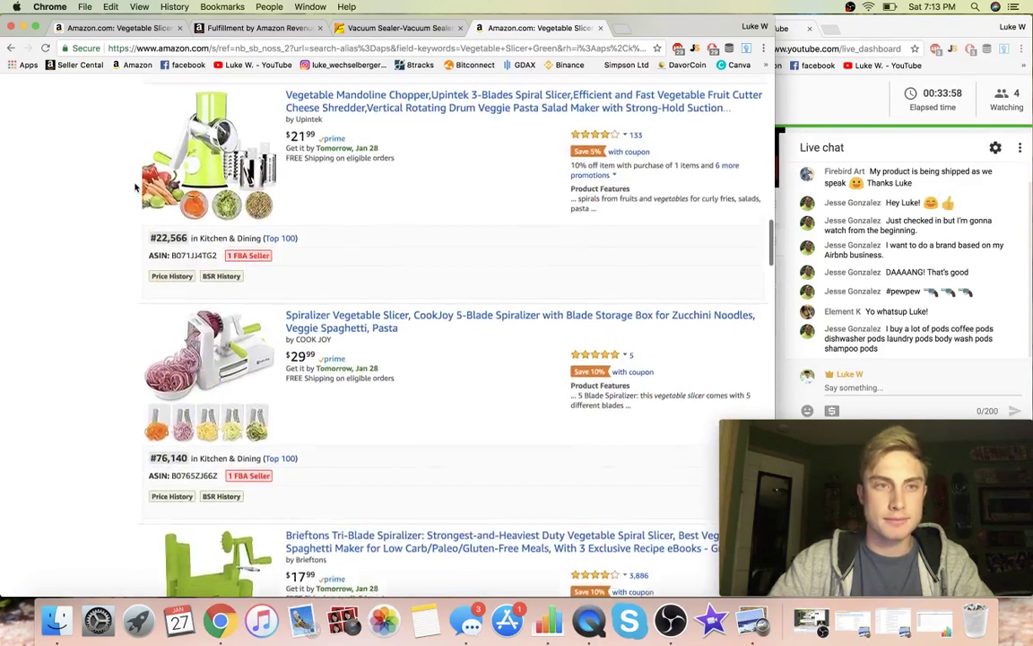
pyautogui.moveTo(239, 247)
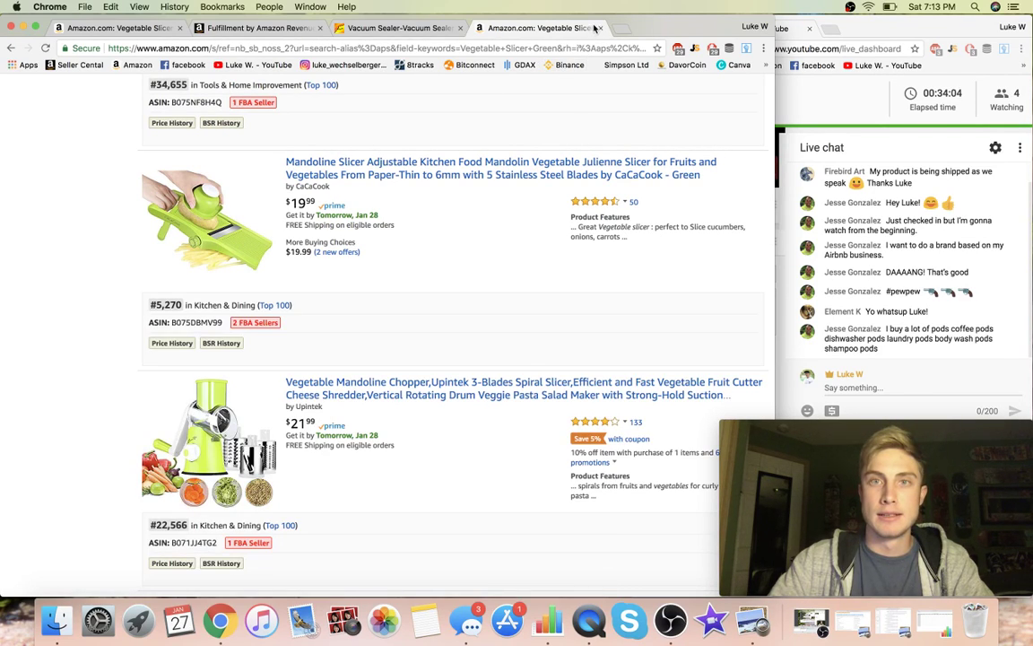
# Run the Jungle Scout extension on the vegetable slicer results, review sales, revenue and review figures, and close the report
pyautogui.click(694, 49)
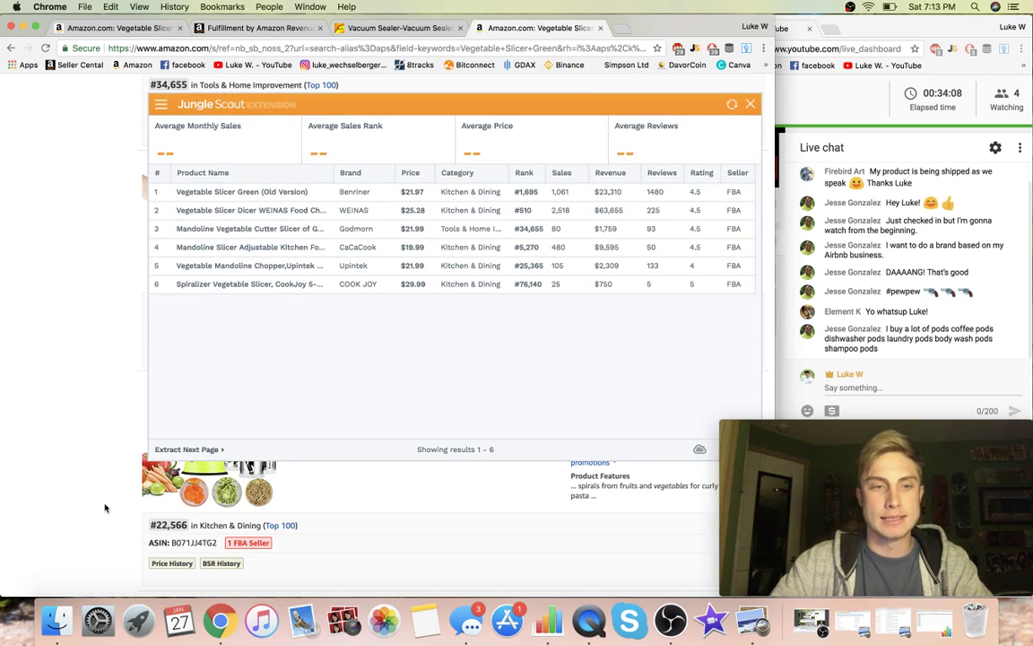
pyautogui.scroll(-3, 104, 504)
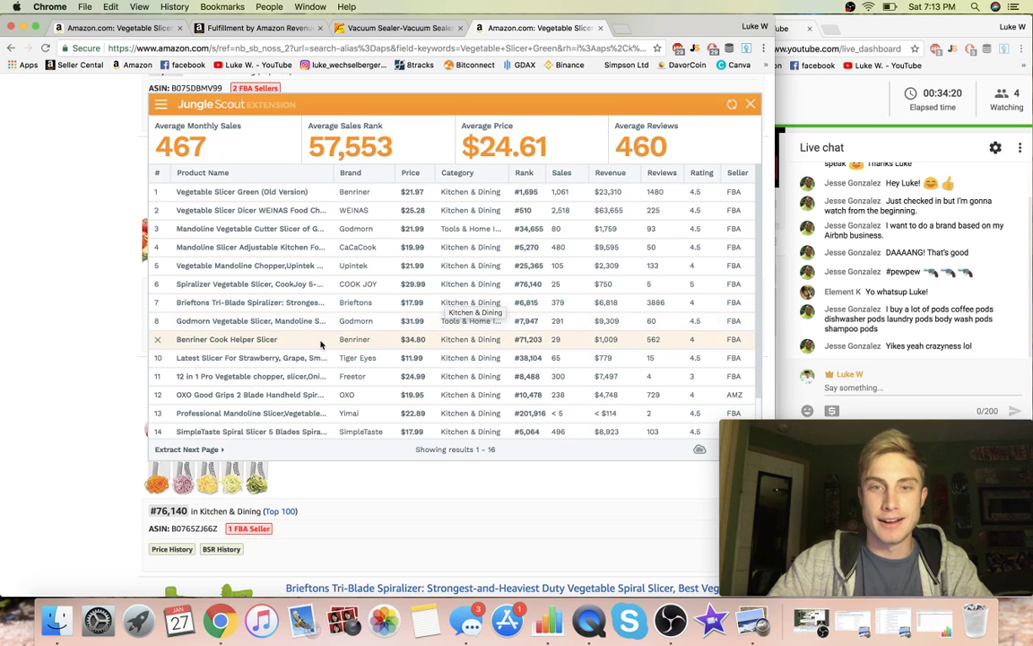
pyautogui.scroll(-1, 321, 343)
pyautogui.scroll(-1, 321, 343)
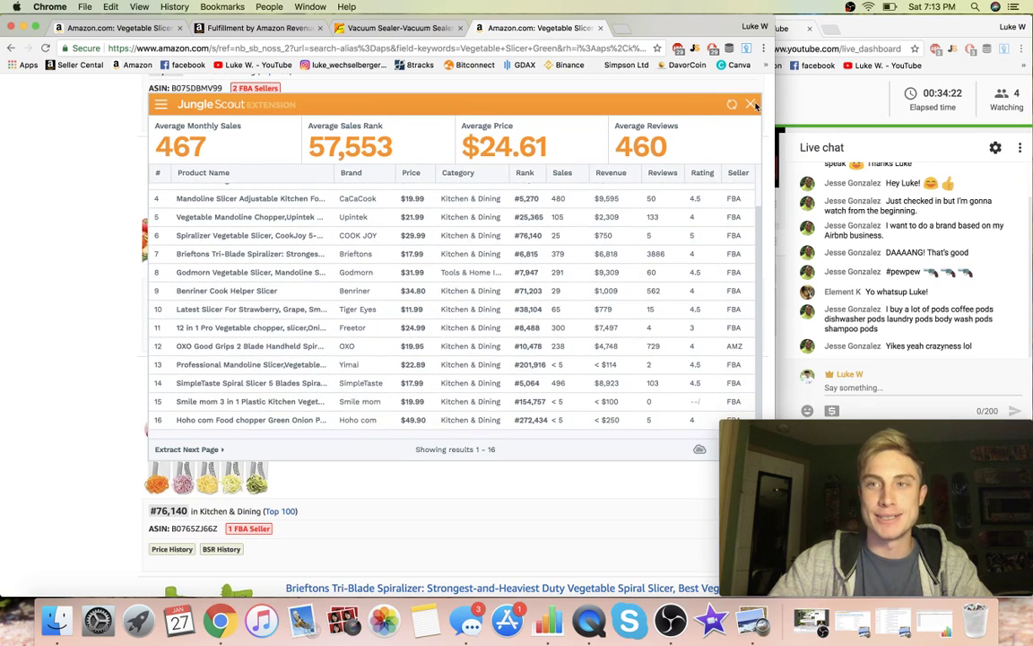
pyautogui.click(752, 105)
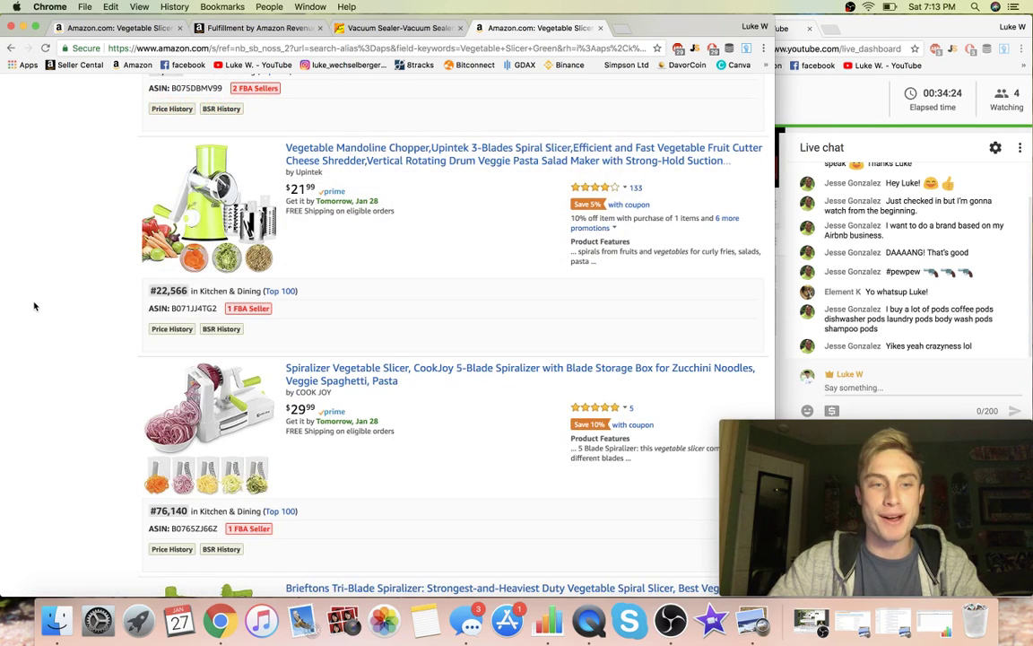
# Examine more of the "Vegetable Slicer Green" results, comparing competing slicers' prices, reviews, sales ranks and FBA sellers with the Benriner listing
pyautogui.scroll(-10, 34, 307)
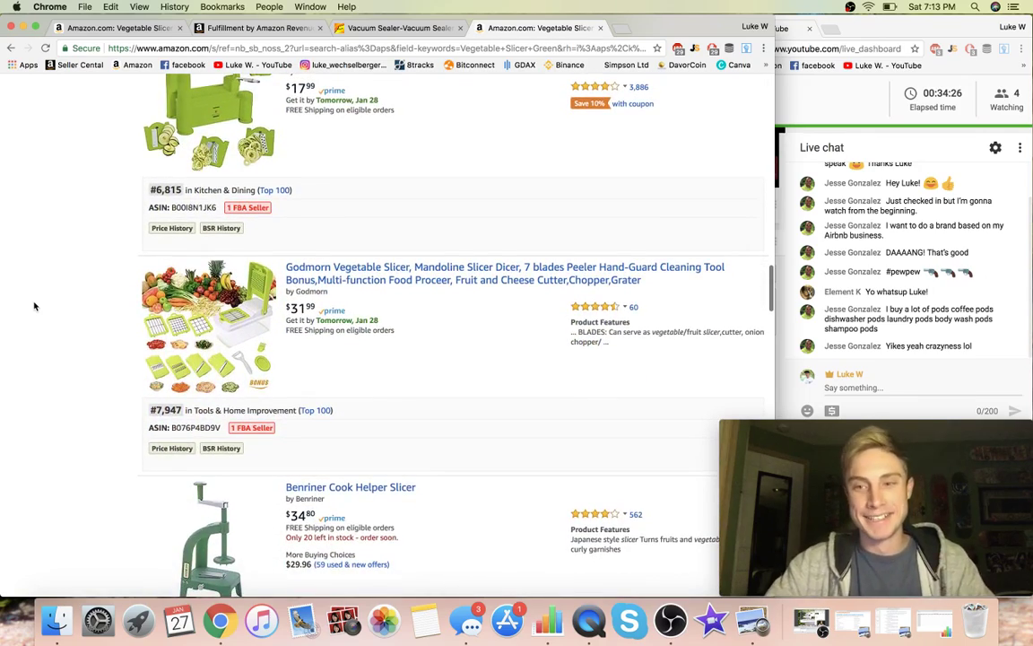
pyautogui.scroll(-8, 34, 307)
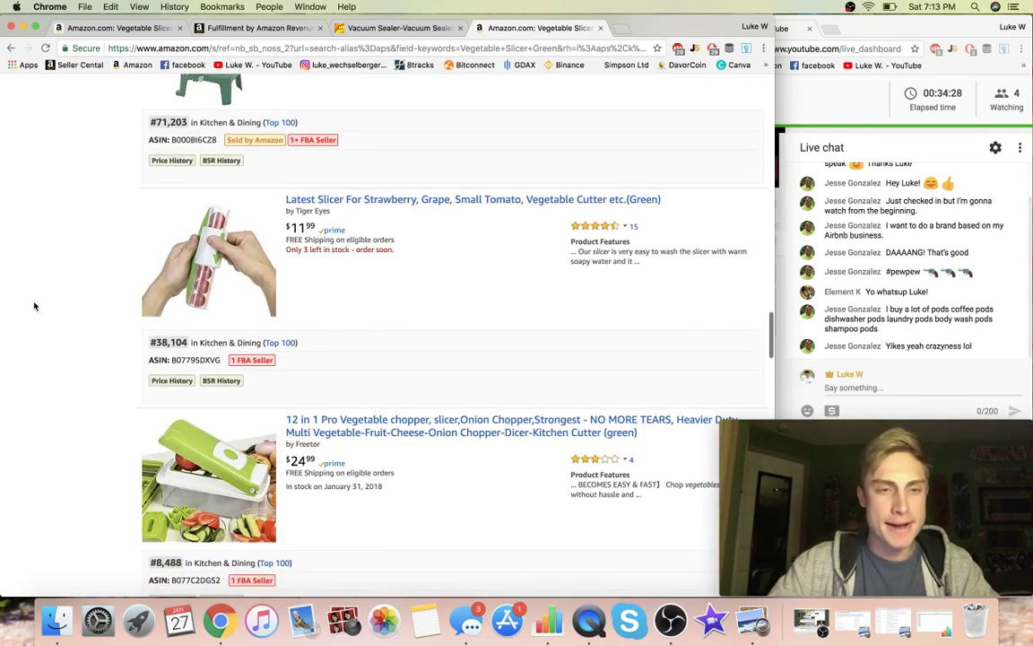
pyautogui.scroll(-8, 34, 307)
pyautogui.scroll(15, 34, 307)
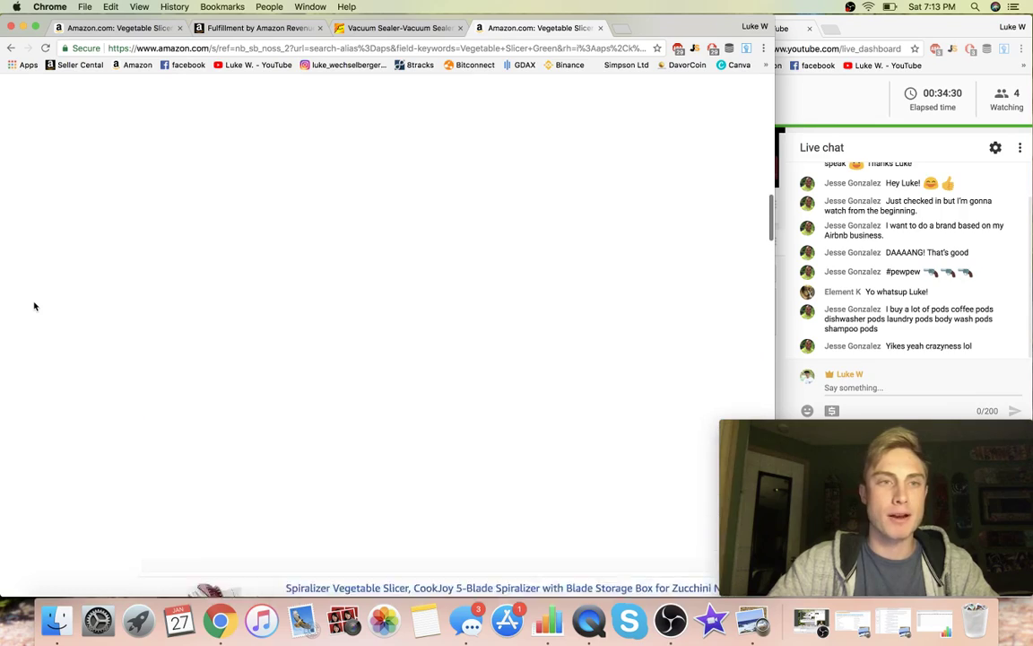
pyautogui.scroll(10, 34, 306)
pyautogui.scroll(-2, 98, 402)
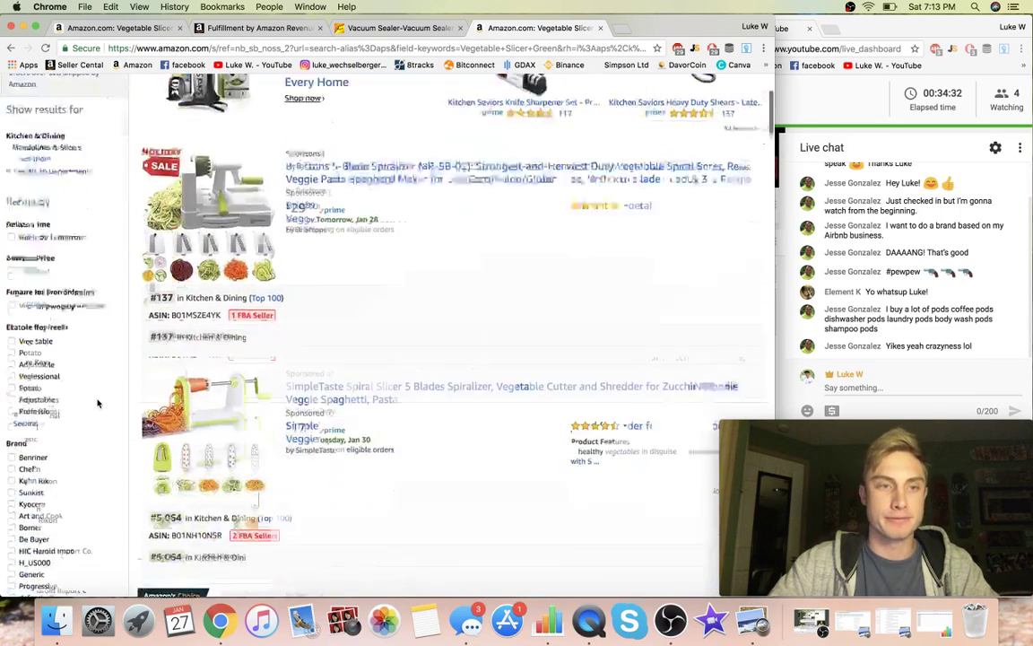
pyautogui.scroll(-5, 217, 267)
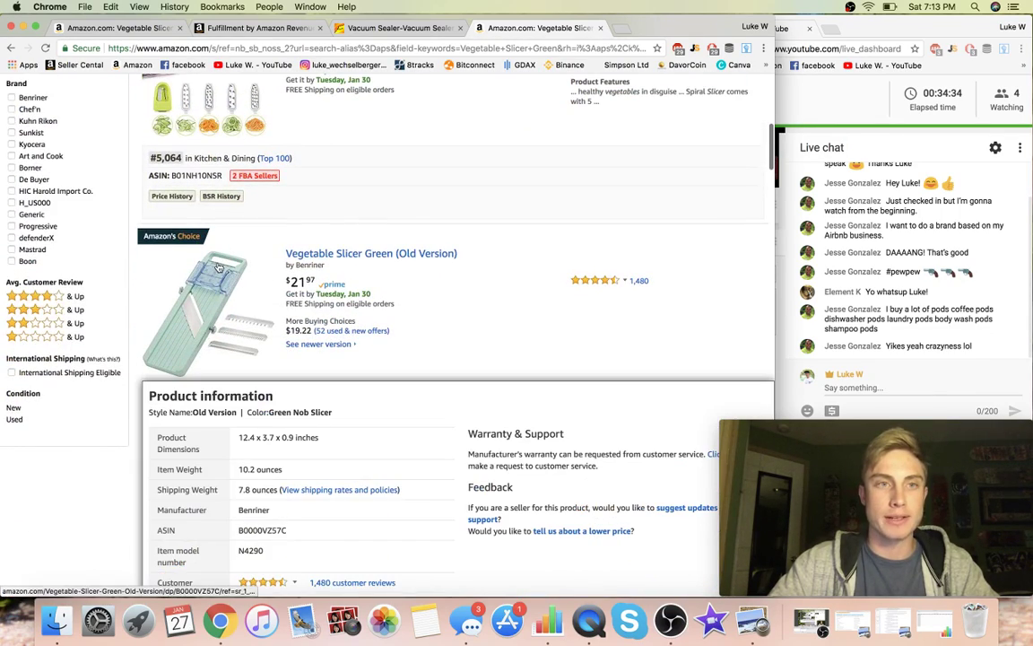
# Return from the Benriner slicer listing to the Kitchen & Dining results and review the remaining products on page 6
pyautogui.click(128, 29)
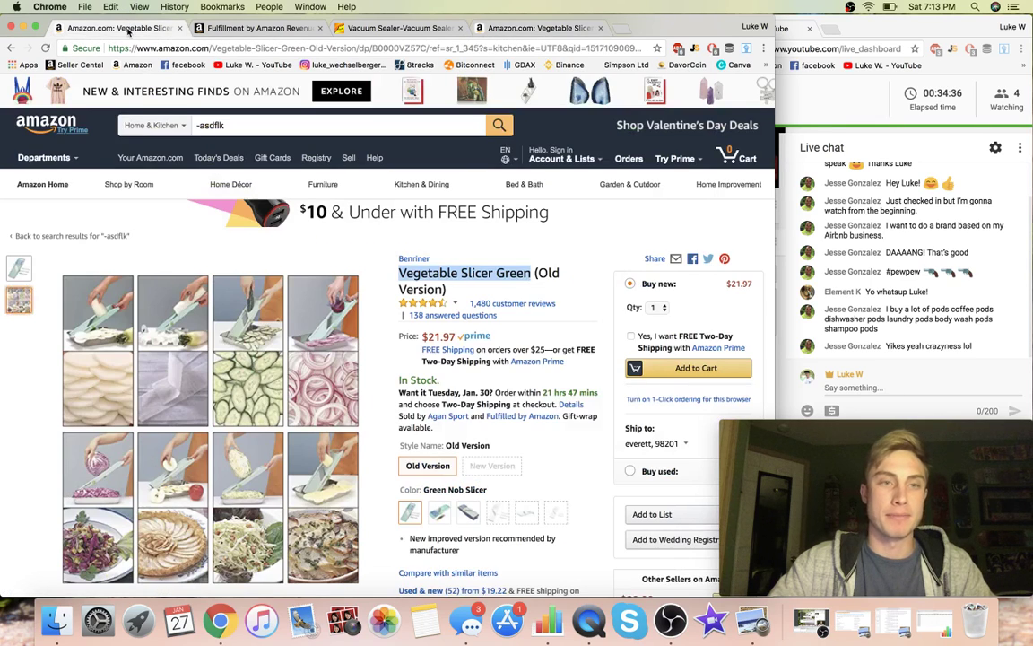
pyautogui.click(72, 238)
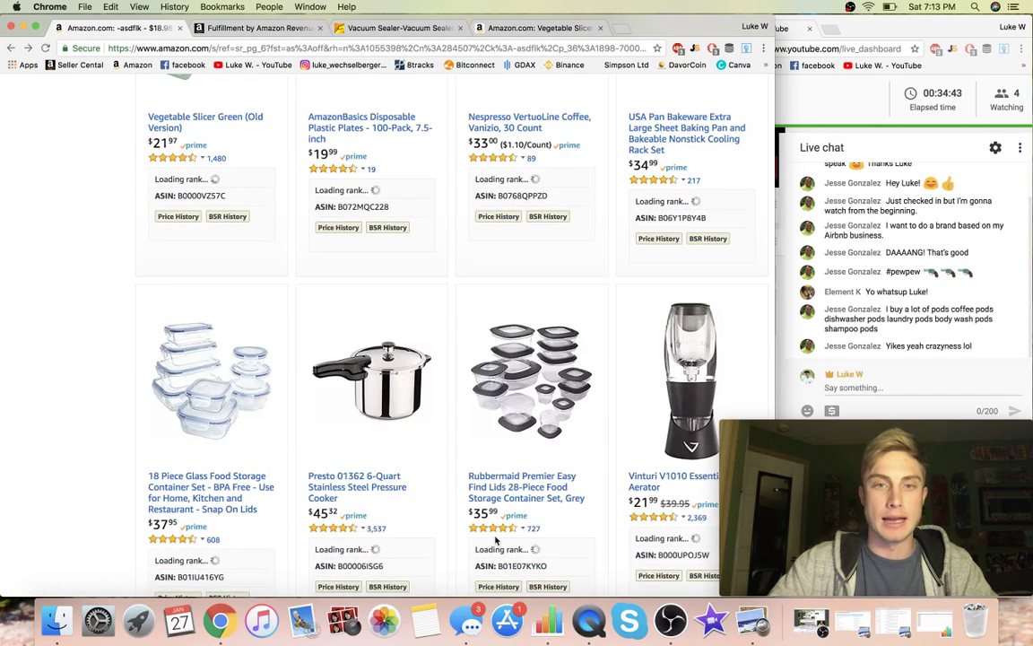
pyautogui.scroll(-5, 496, 539)
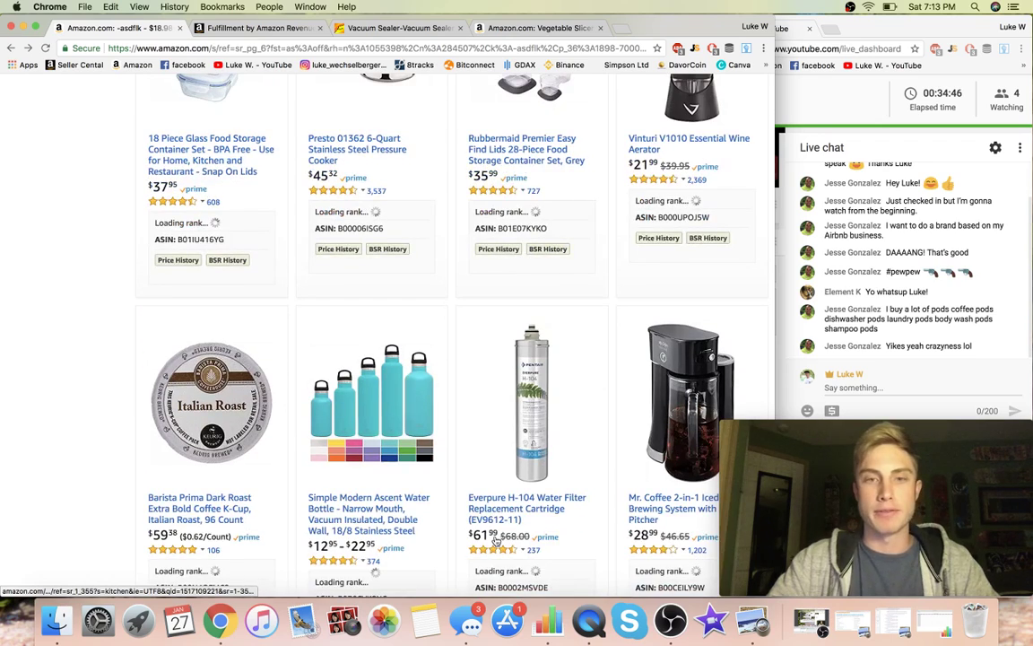
pyautogui.scroll(-4, 496, 539)
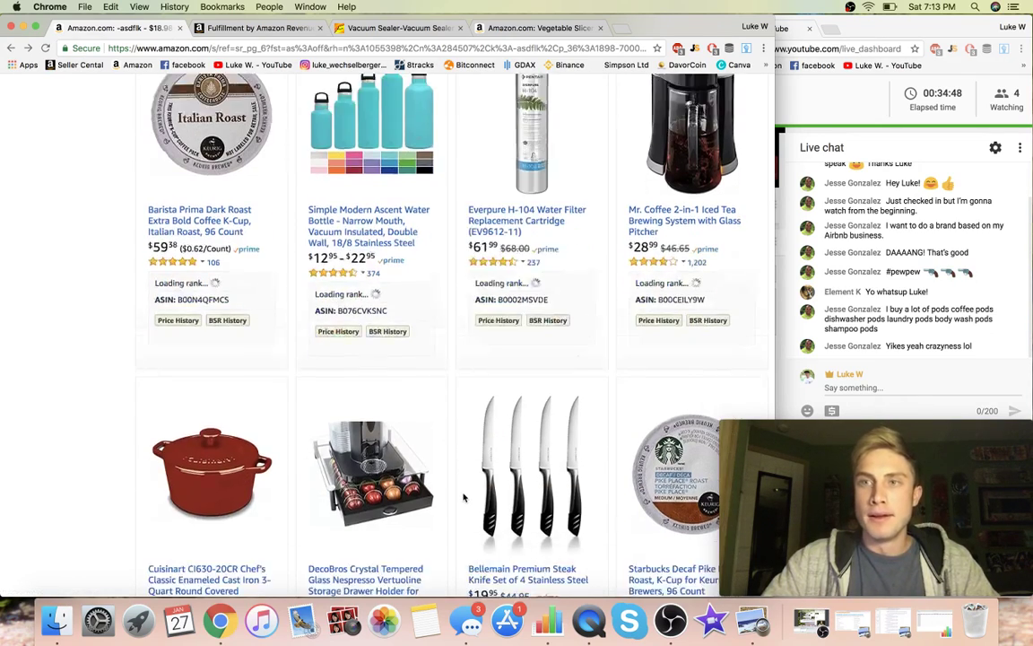
pyautogui.scroll(-5, 464, 497)
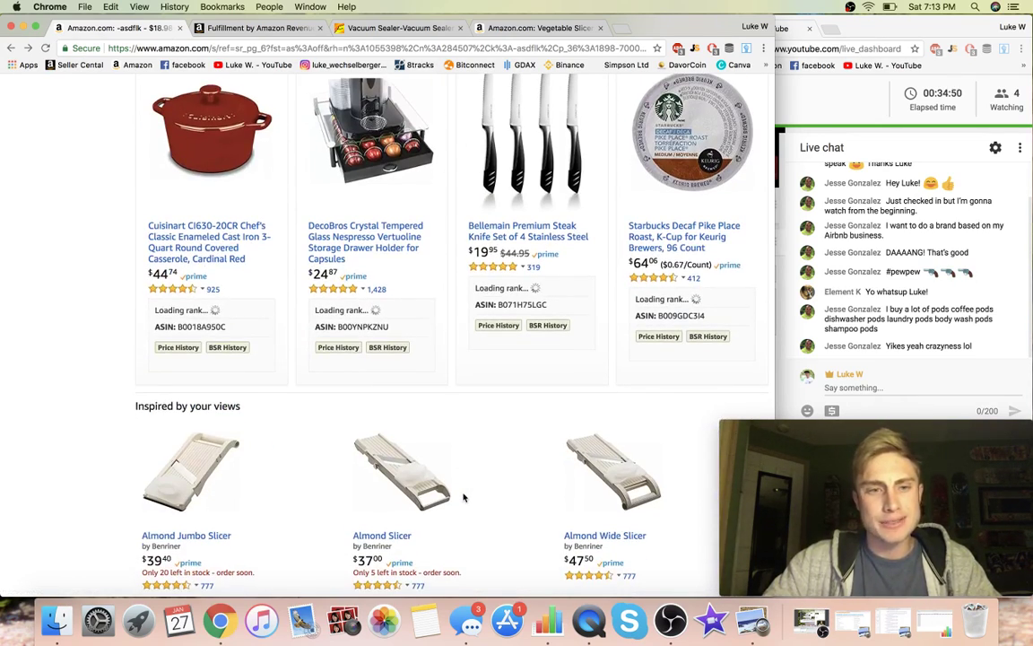
pyautogui.scroll(-2, 464, 497)
# Open page 7 of the Kitchen & Dining results and examine its products' prices, review counts, sales ranks and FBA sellers
pyautogui.click(469, 491)
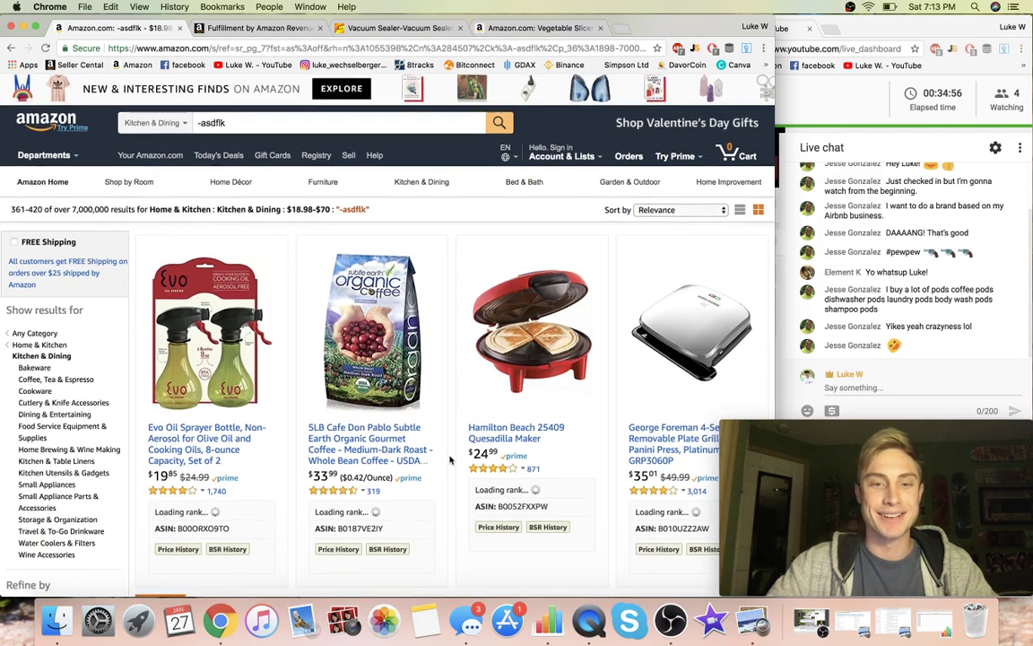
pyautogui.scroll(-4, 451, 459)
pyautogui.scroll(-1, 450, 459)
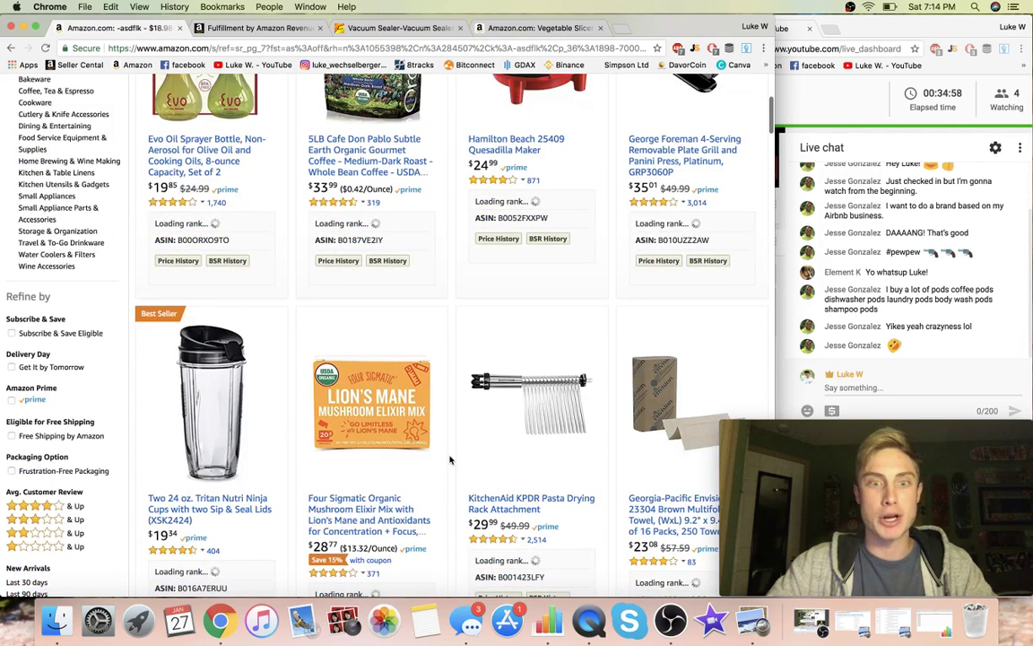
pyautogui.scroll(-4, 450, 459)
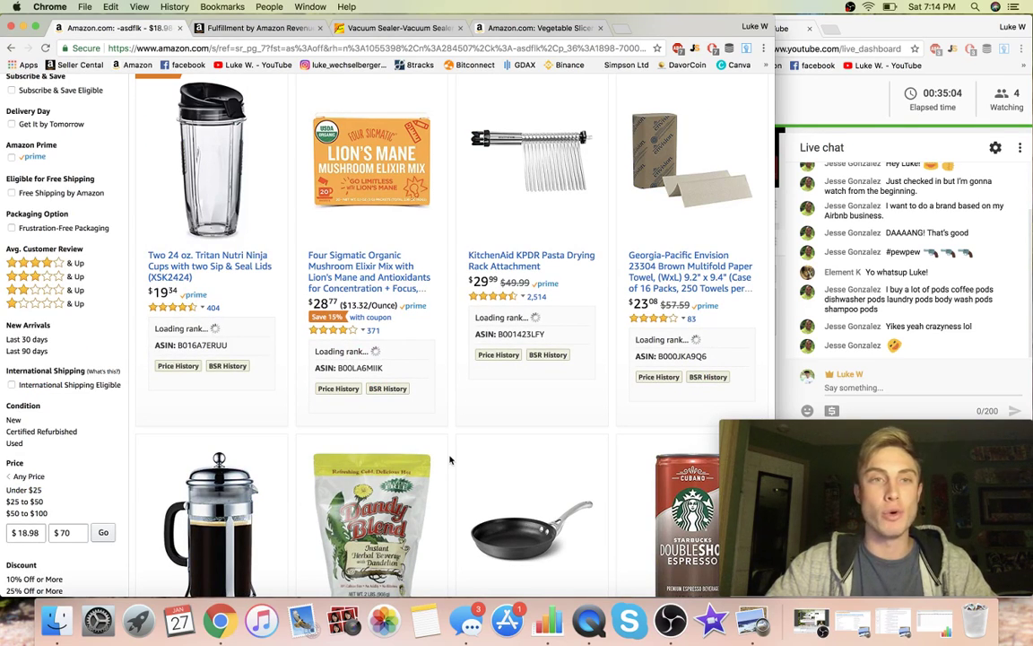
pyautogui.scroll(-3, 450, 459)
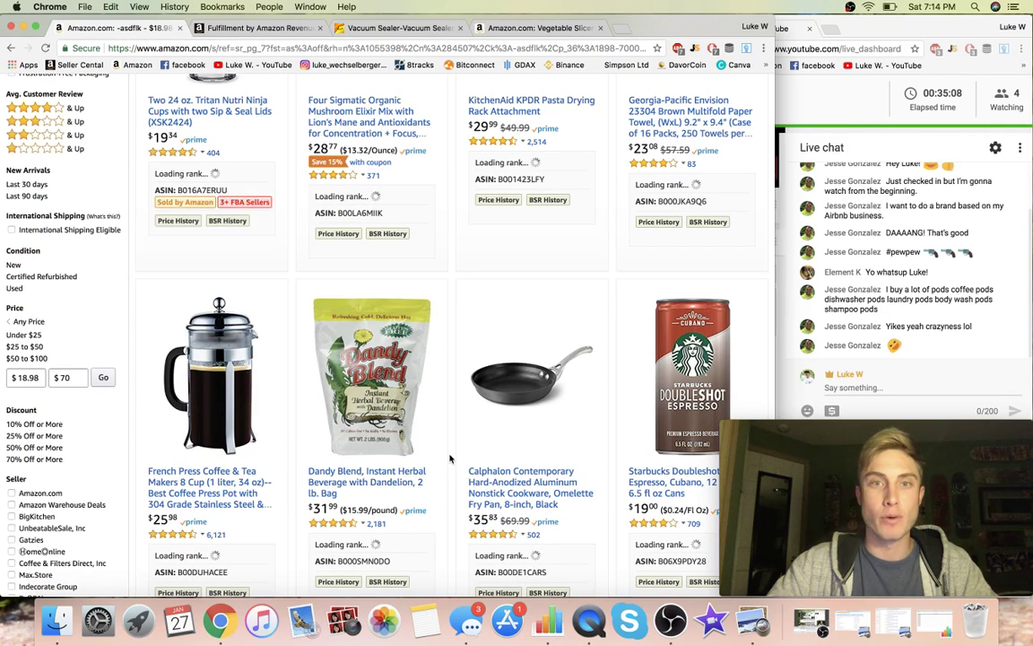
pyautogui.scroll(-2, 450, 459)
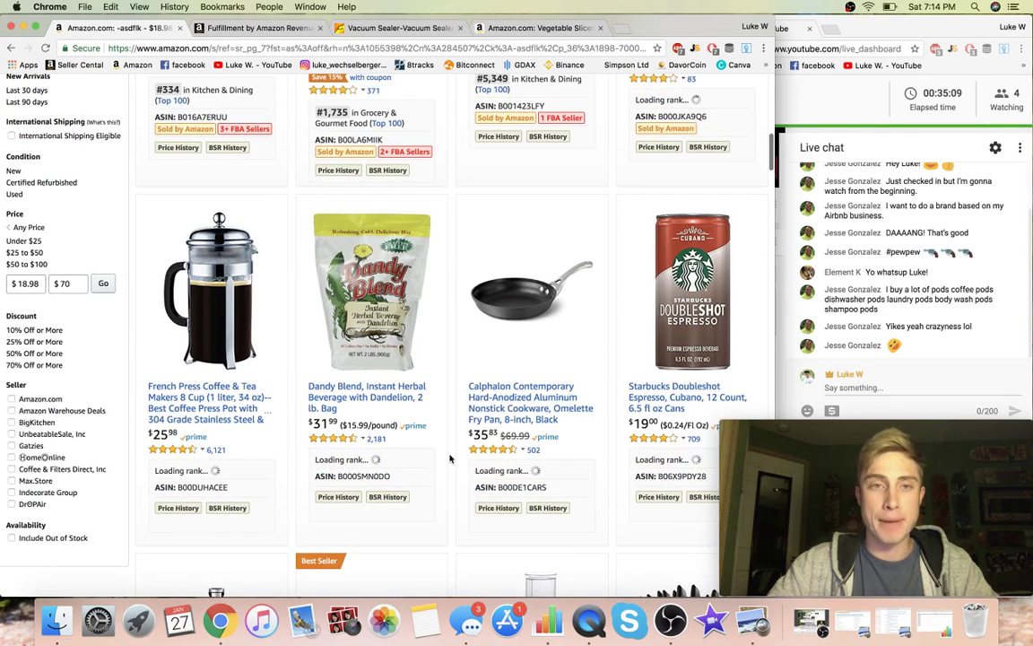
pyautogui.scroll(-4, 450, 459)
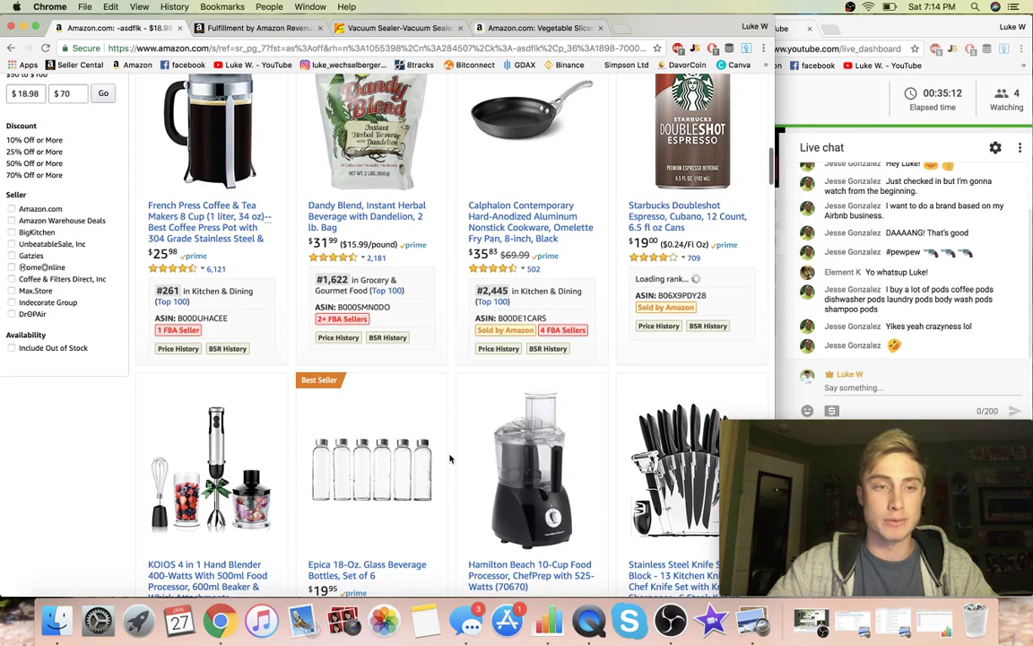
pyautogui.scroll(-4, 450, 459)
pyautogui.scroll(-1, 450, 459)
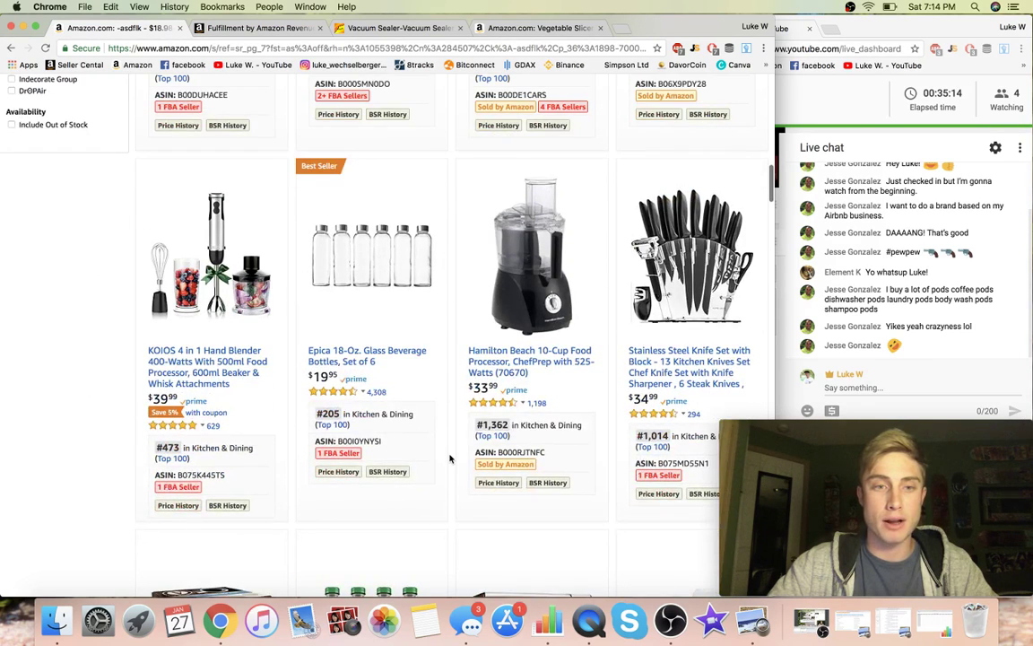
pyautogui.scroll(-4, 450, 459)
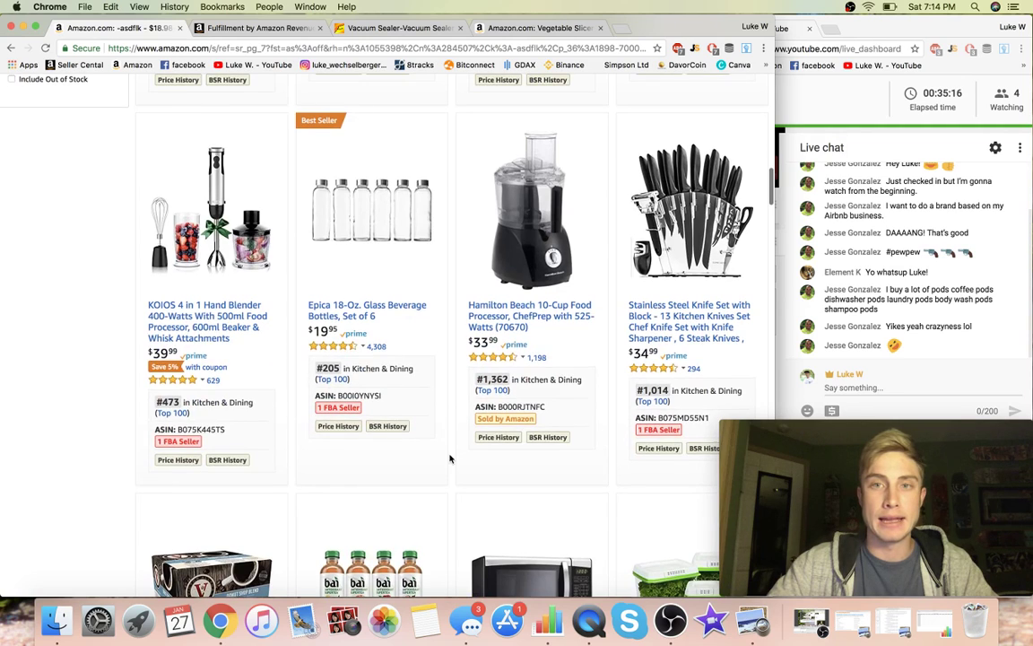
pyautogui.scroll(-5, 450, 459)
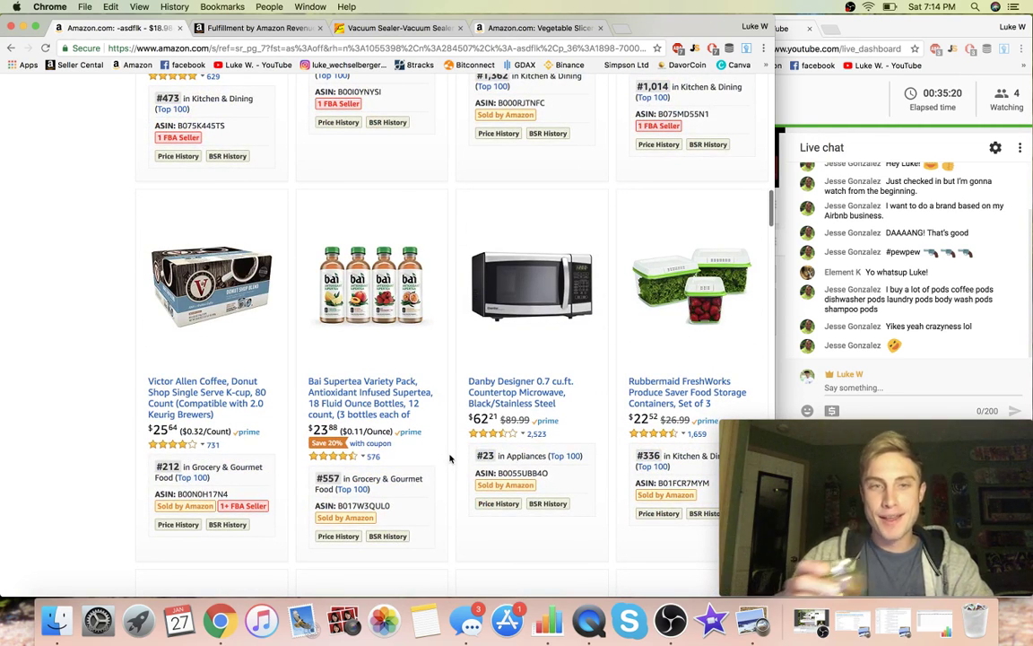
pyautogui.scroll(-6, 450, 460)
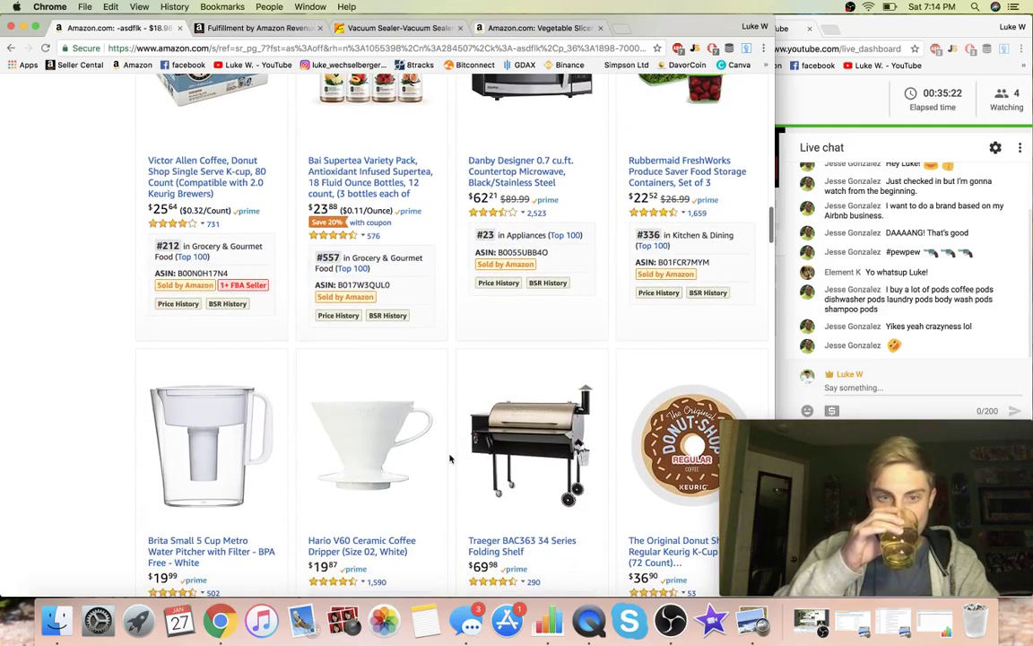
pyautogui.scroll(-5, 450, 459)
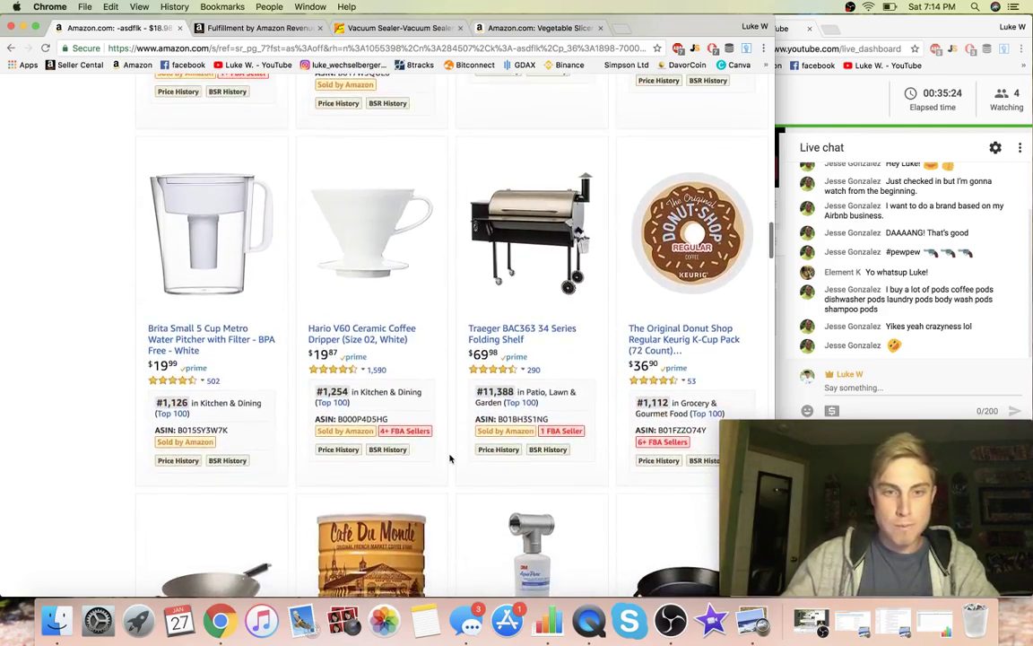
pyautogui.scroll(-4, 450, 459)
pyautogui.scroll(-5, 450, 459)
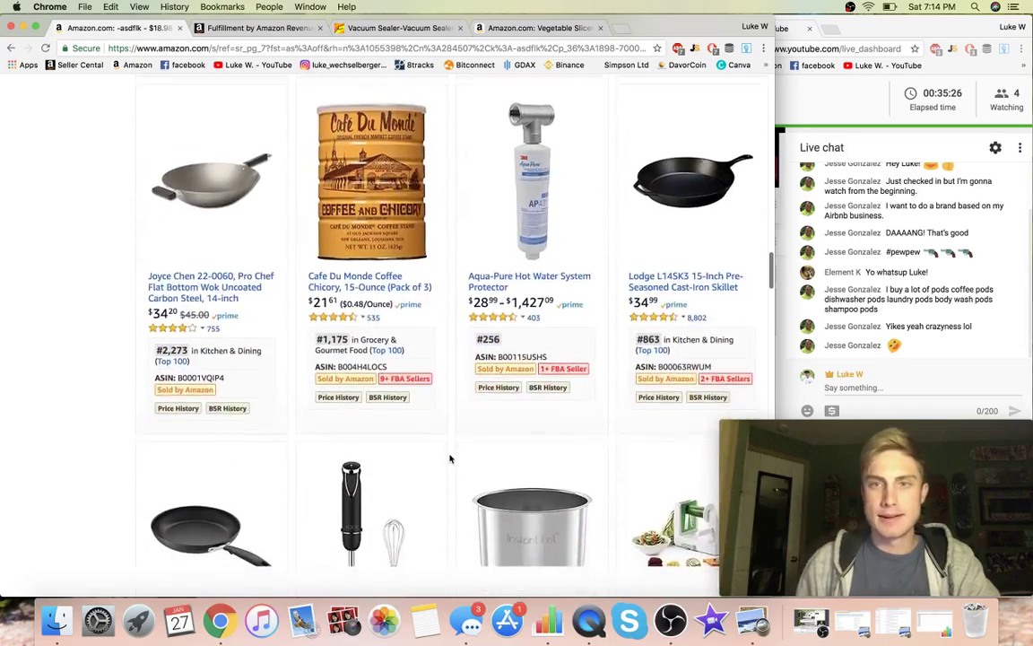
pyautogui.scroll(-7, 450, 459)
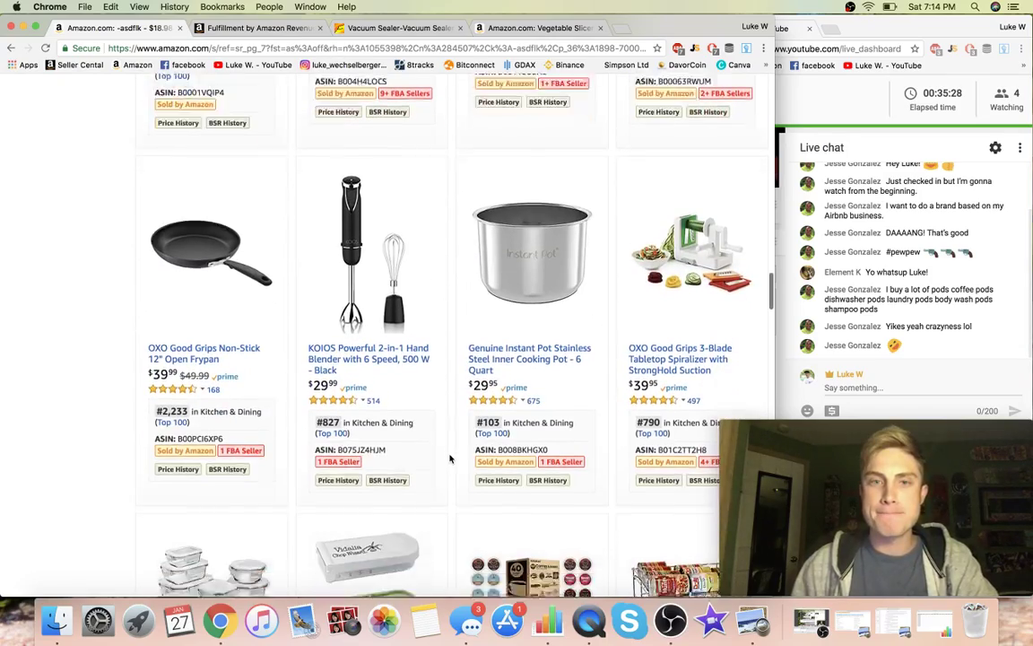
pyautogui.scroll(-6, 450, 459)
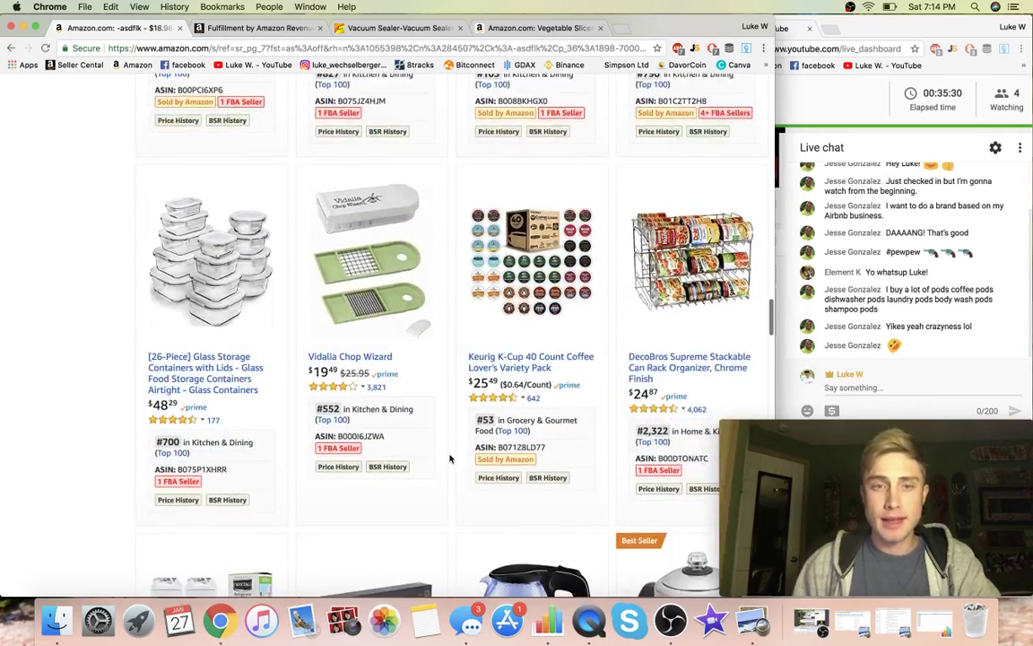
pyautogui.scroll(-2, 450, 459)
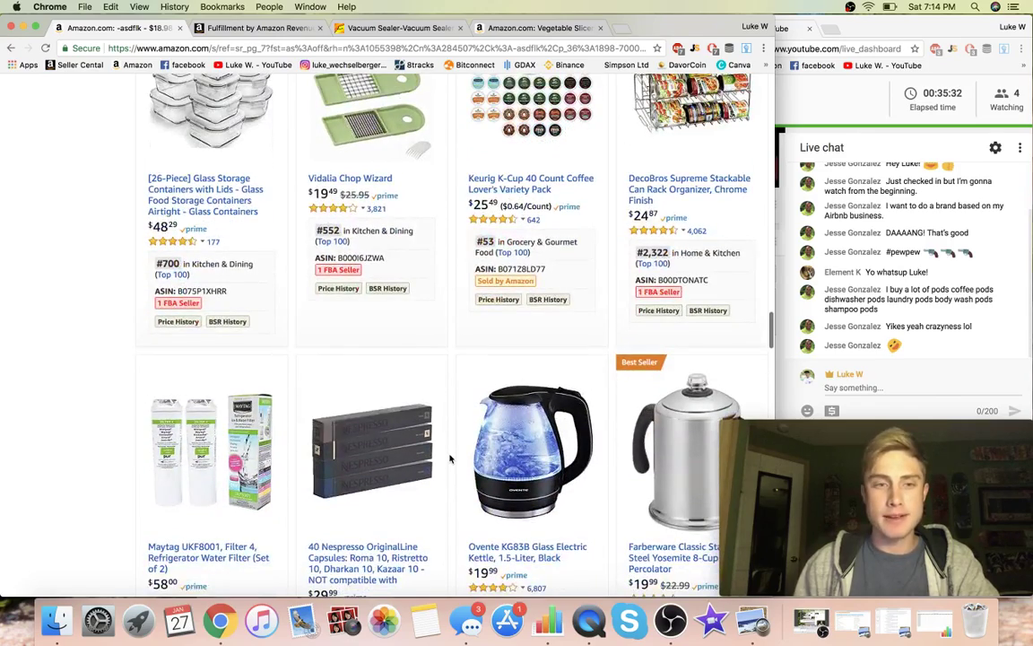
pyautogui.scroll(-5, 451, 459)
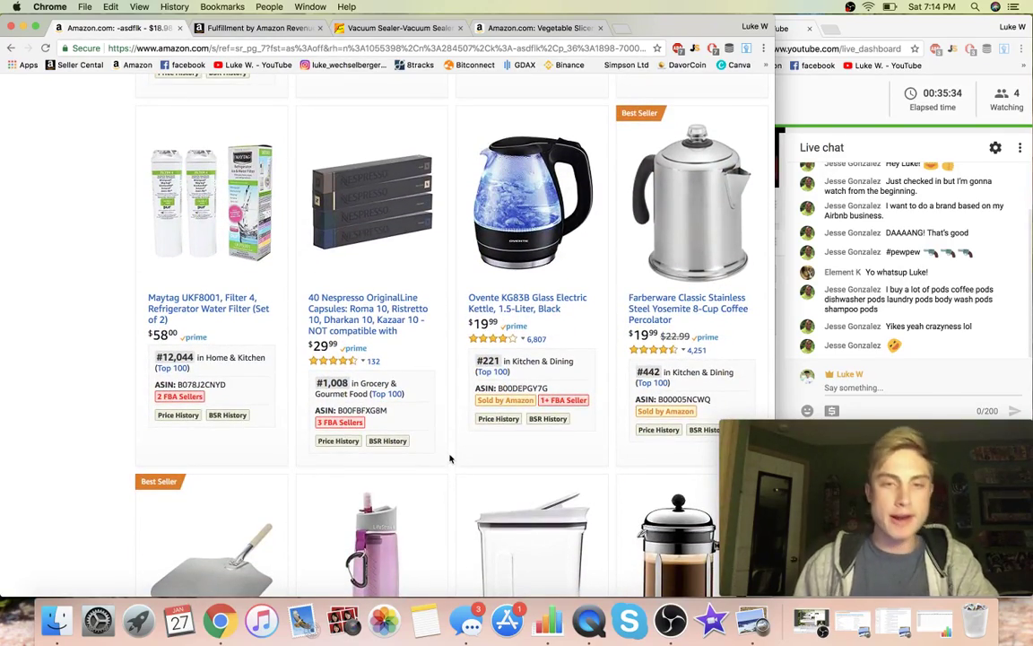
pyautogui.scroll(-10, 450, 460)
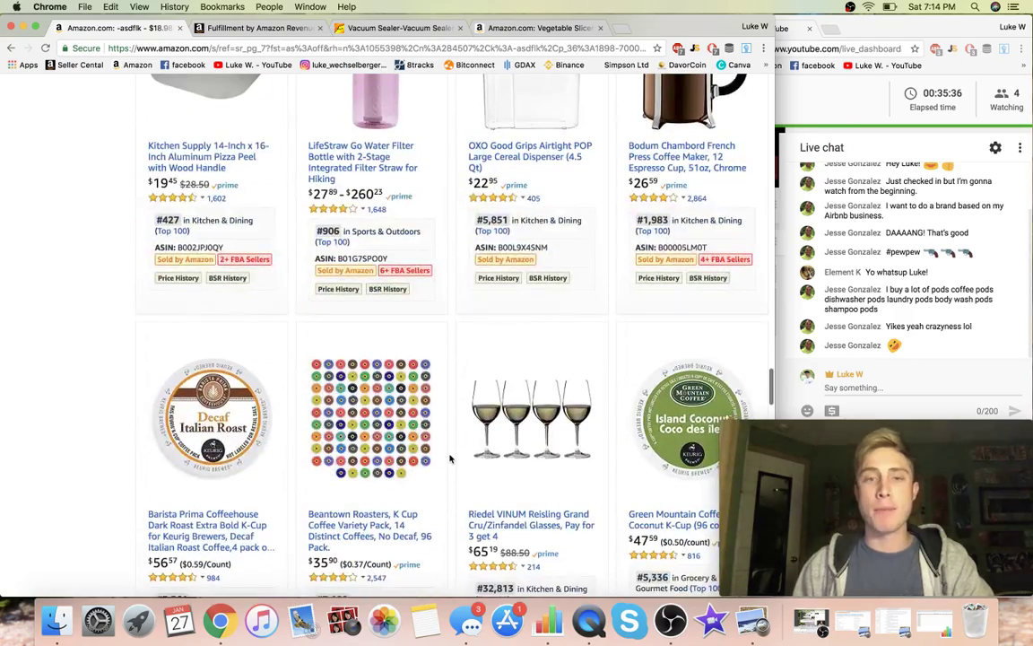
pyautogui.scroll(-13, 450, 459)
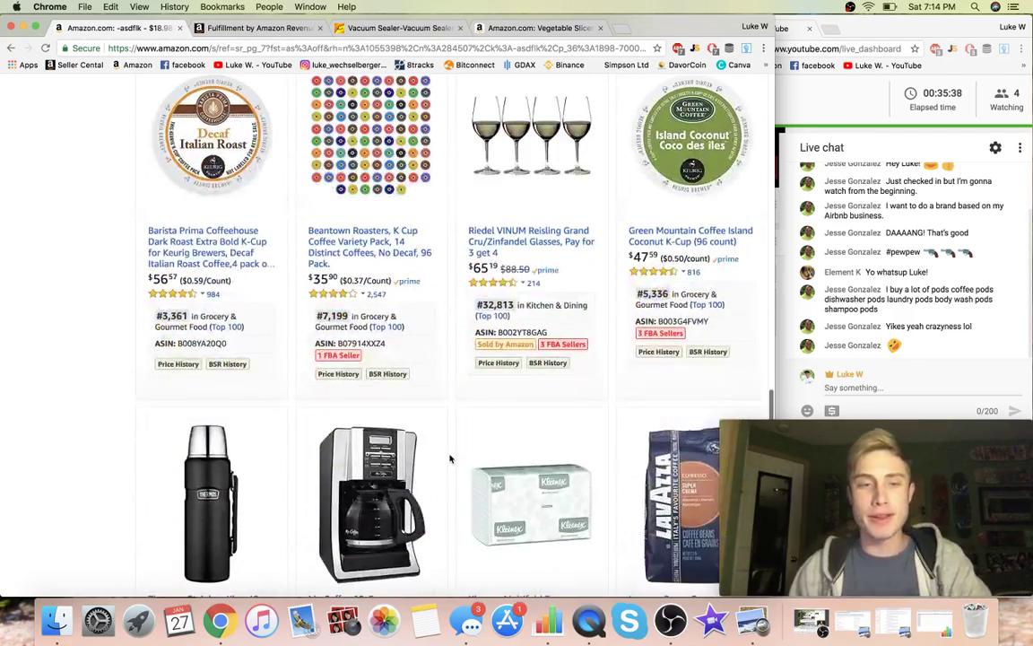
pyautogui.scroll(-5, 450, 459)
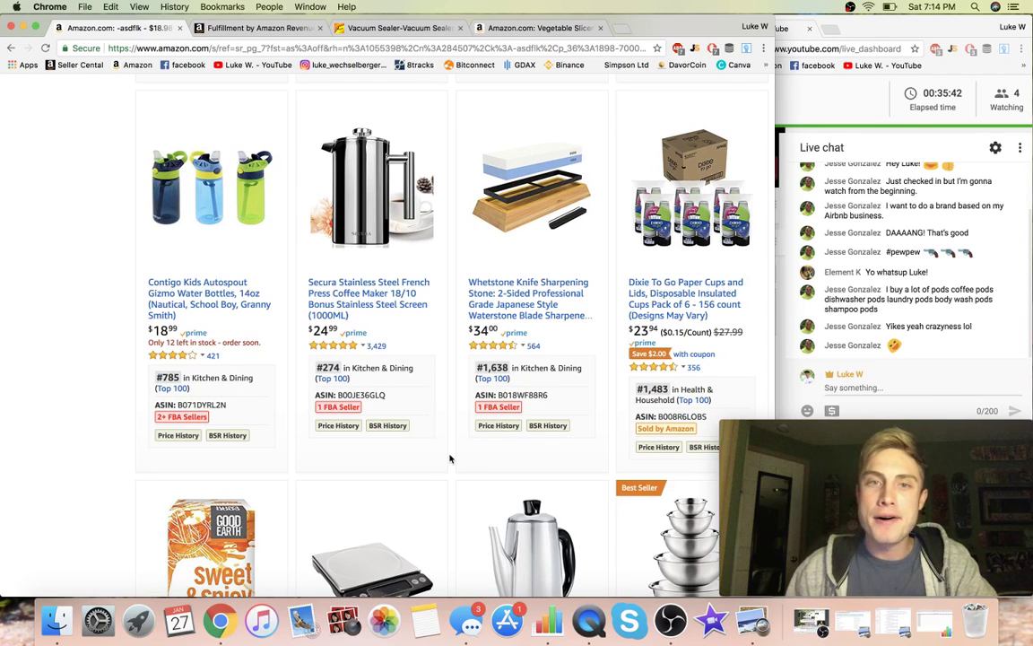
pyautogui.scroll(-7, 451, 460)
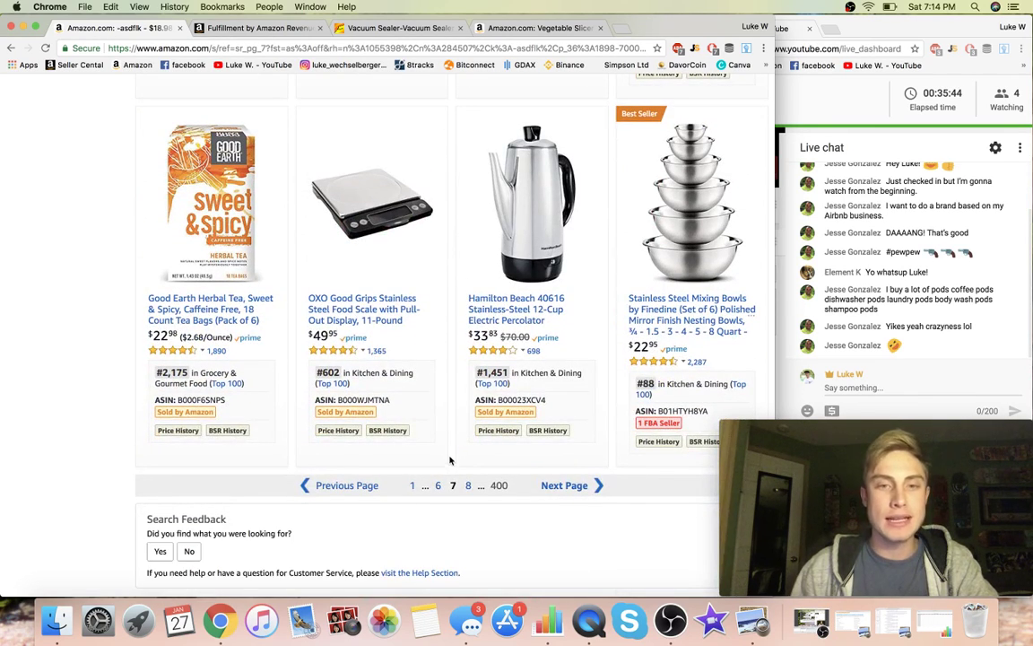
# Open page 8 of the Kitchen & Dining results and examine the first rows' prices, review counts, sales ranks and FBA sellers
pyautogui.click(469, 485)
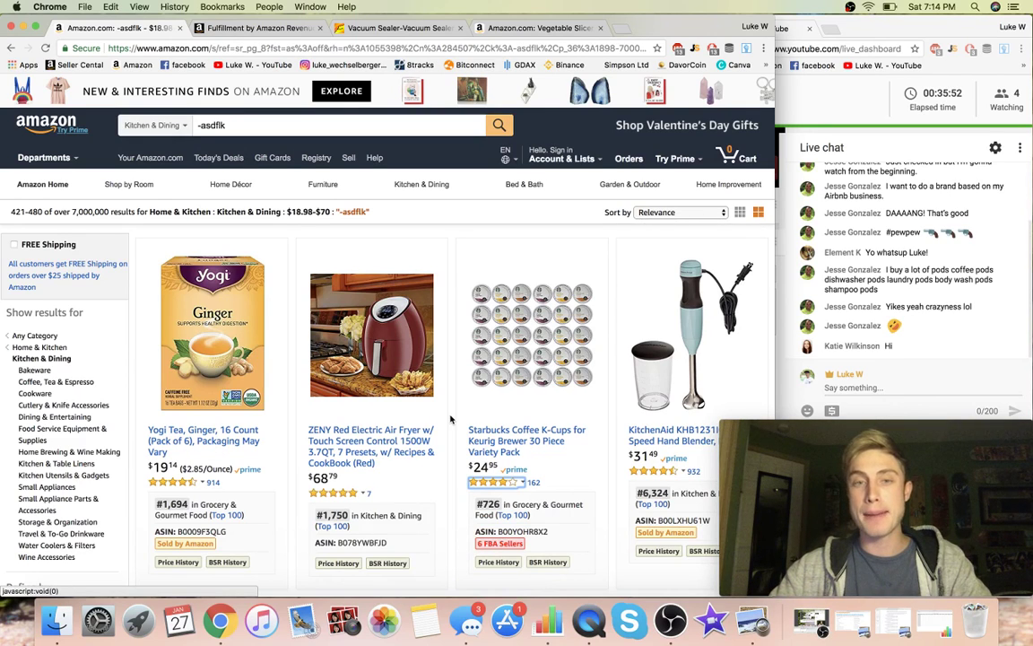
pyautogui.scroll(-3, 450, 419)
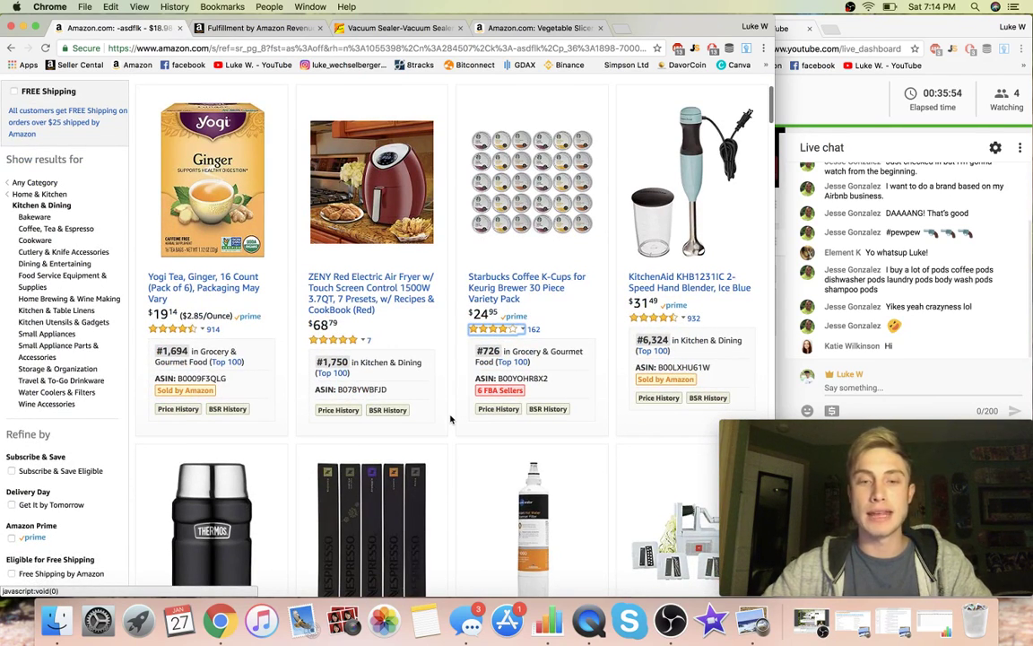
pyautogui.scroll(-4, 450, 419)
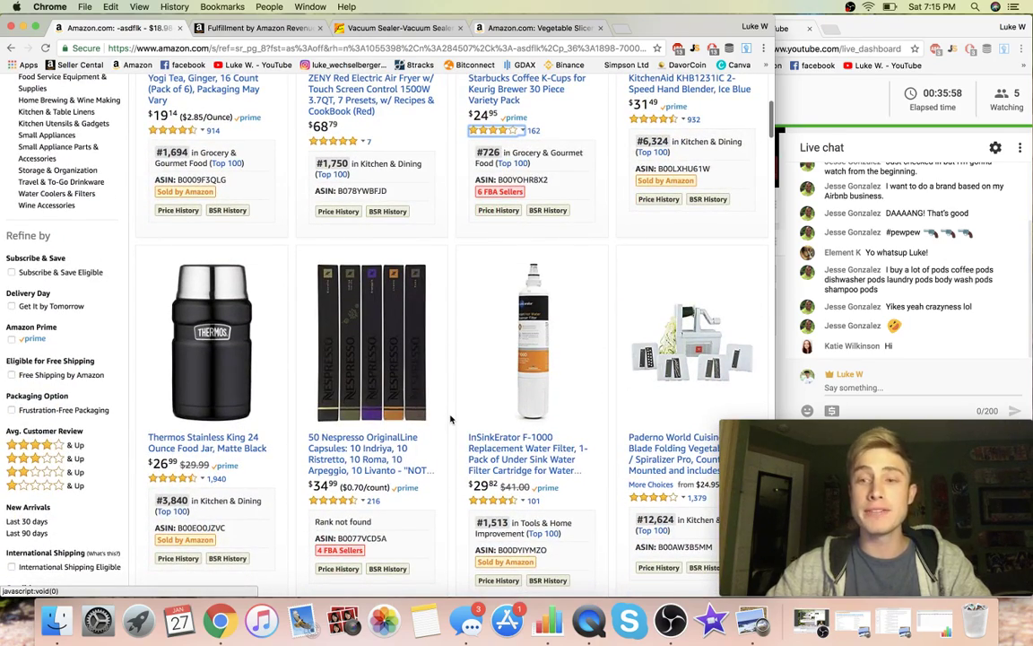
pyautogui.scroll(-3, 450, 419)
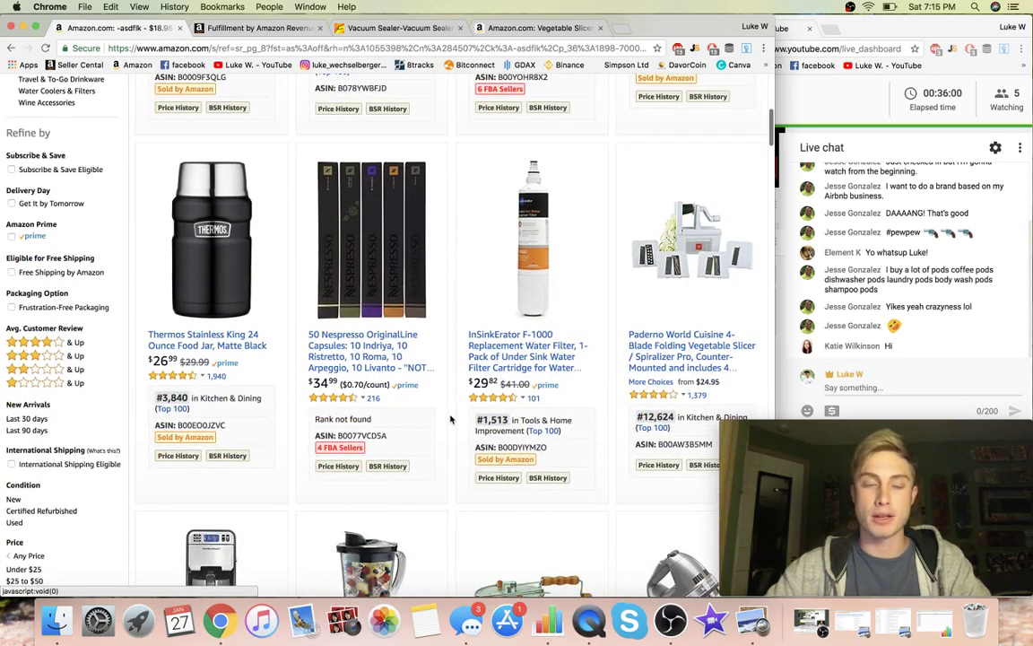
pyautogui.scroll(-5, 450, 418)
pyautogui.scroll(-4, 450, 418)
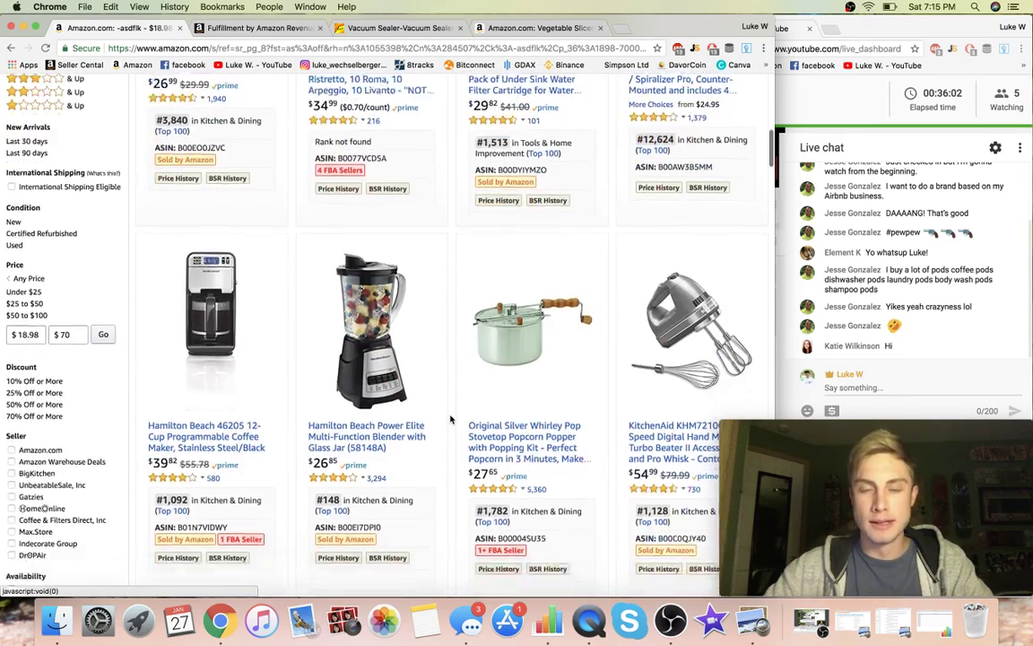
pyautogui.scroll(-4, 450, 419)
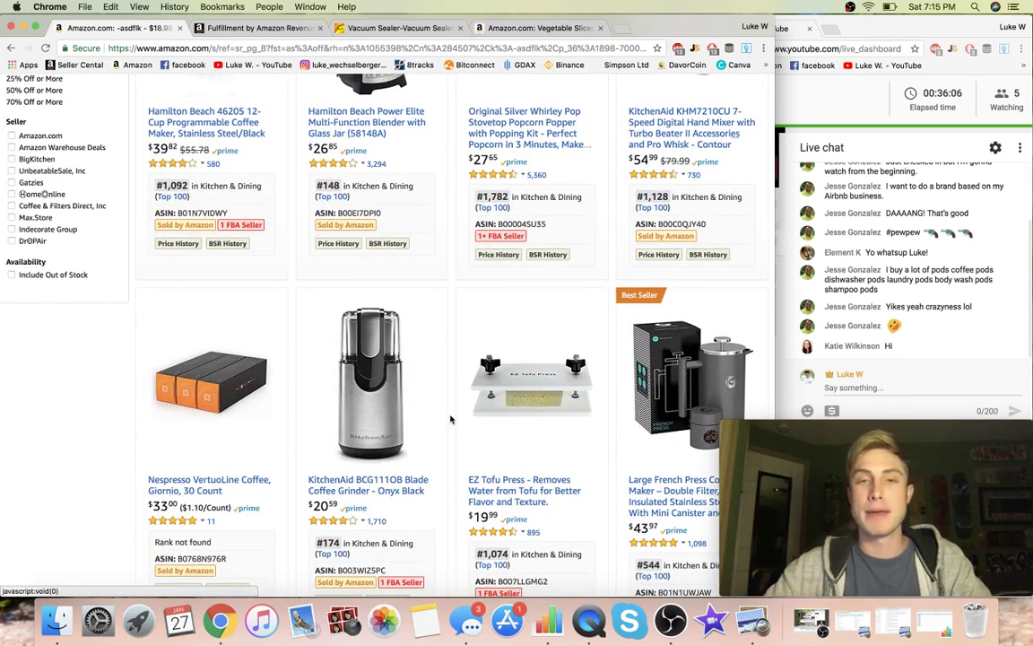
pyautogui.scroll(-3, 450, 418)
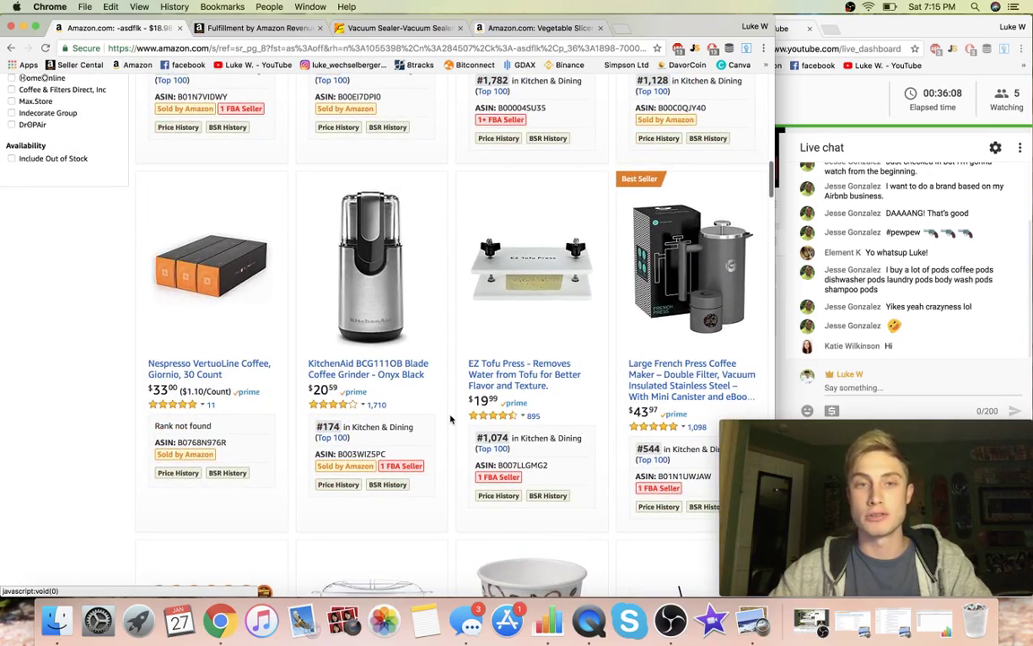
pyautogui.scroll(-5, 450, 418)
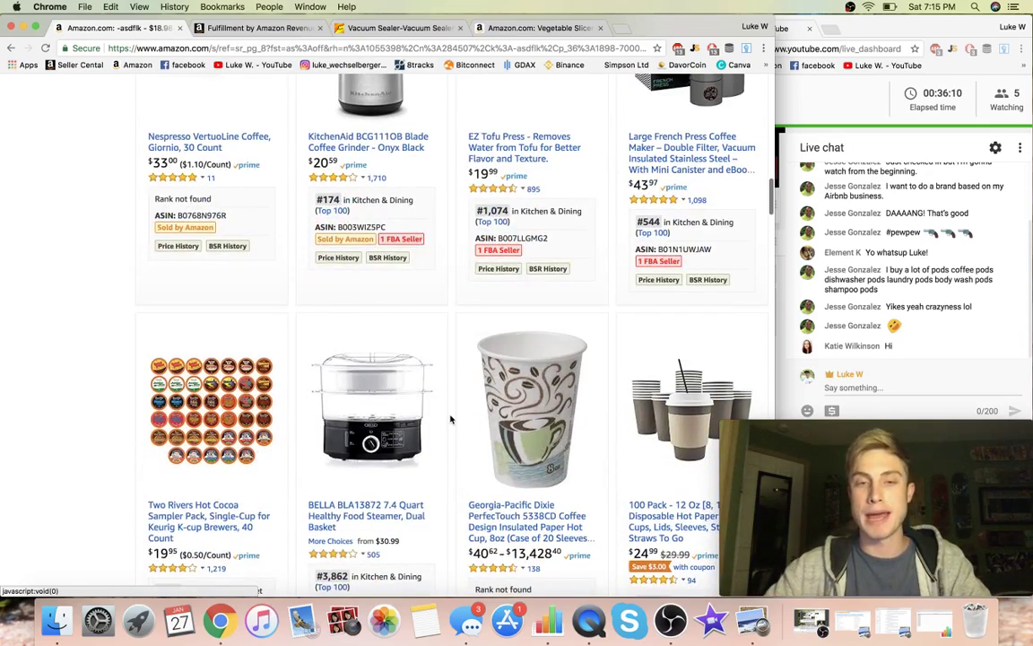
# Examine the middle rows of page 8, from the disposable coffee cups to the whetstone and culinary torch, for sales ranks and FBA sellers
pyautogui.scroll(-10, 450, 419)
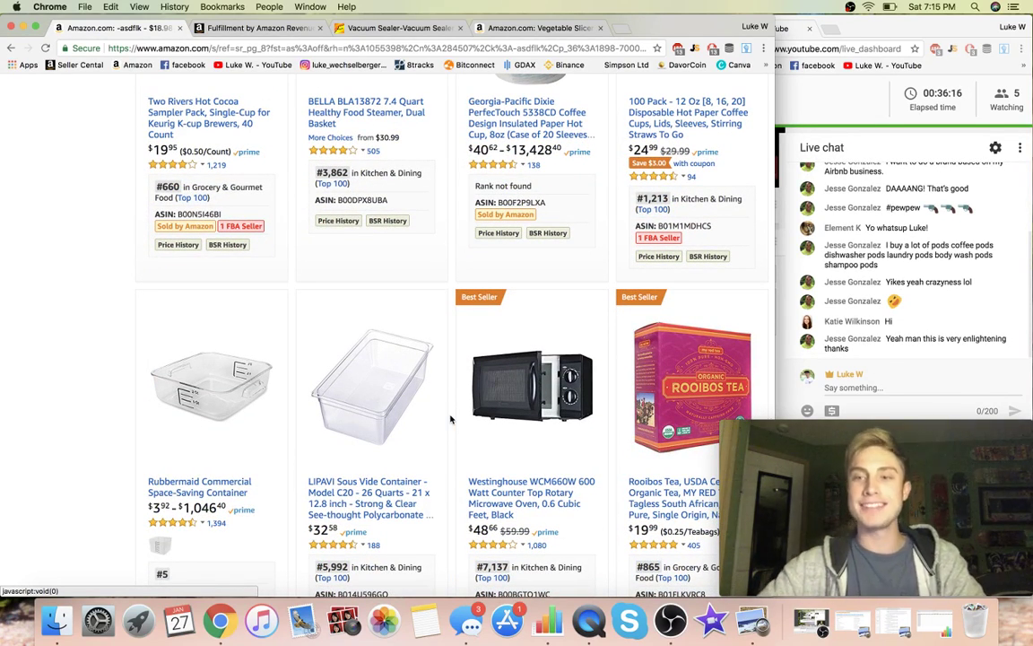
pyautogui.scroll(-4, 450, 419)
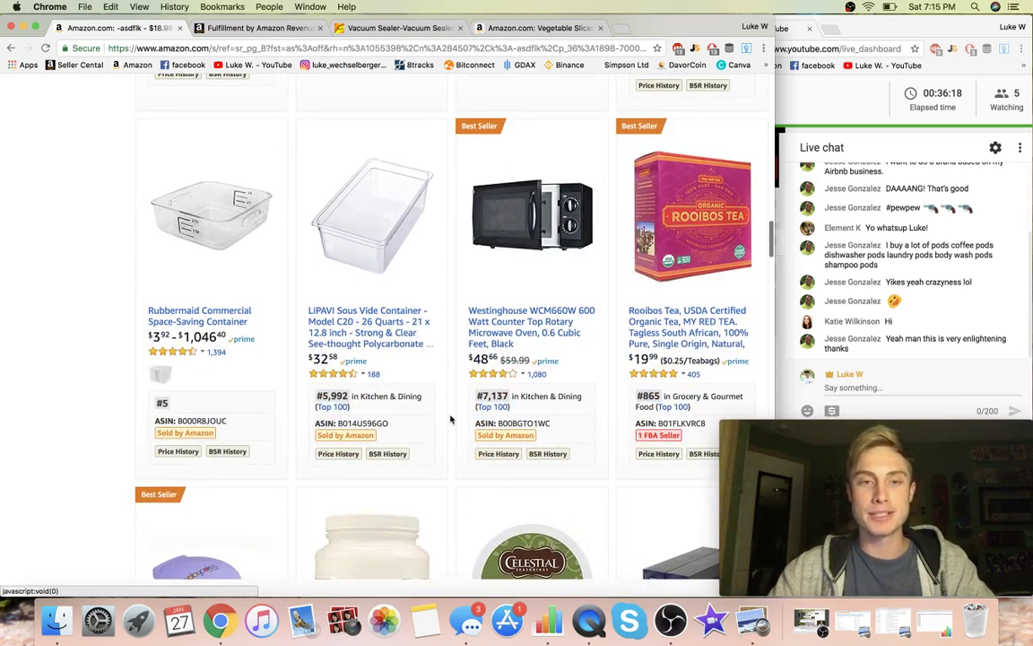
pyautogui.scroll(-8, 450, 418)
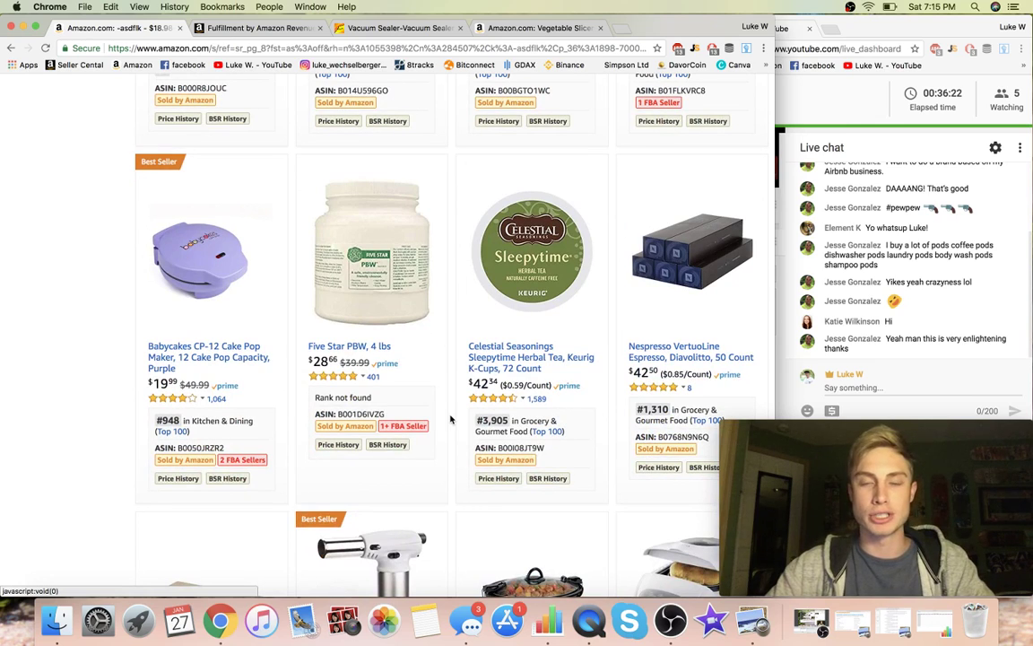
pyautogui.scroll(-5, 450, 418)
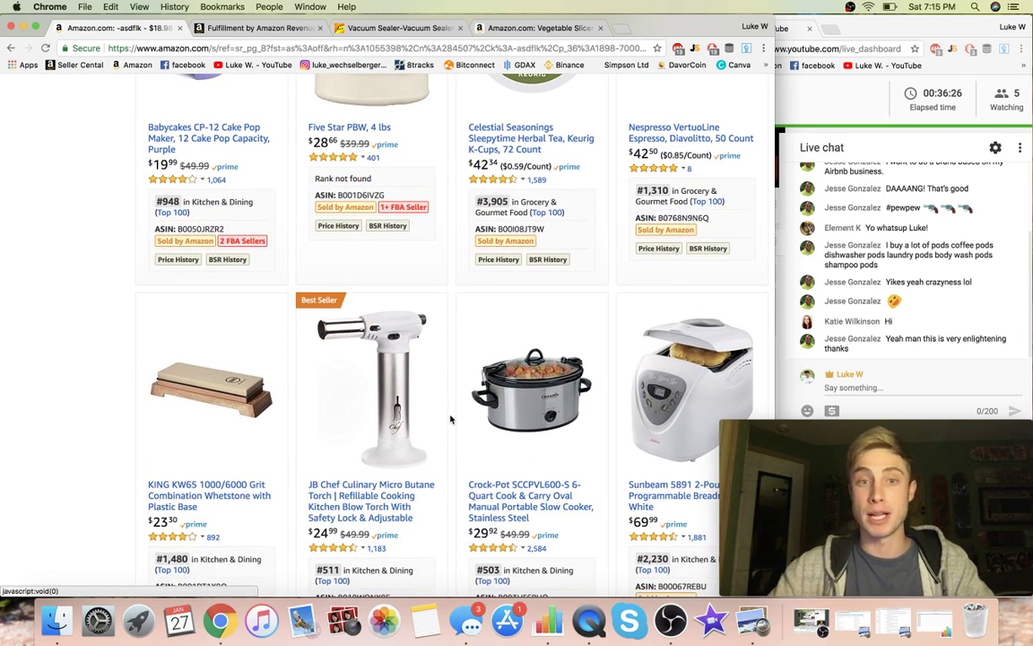
pyautogui.scroll(-2, 450, 419)
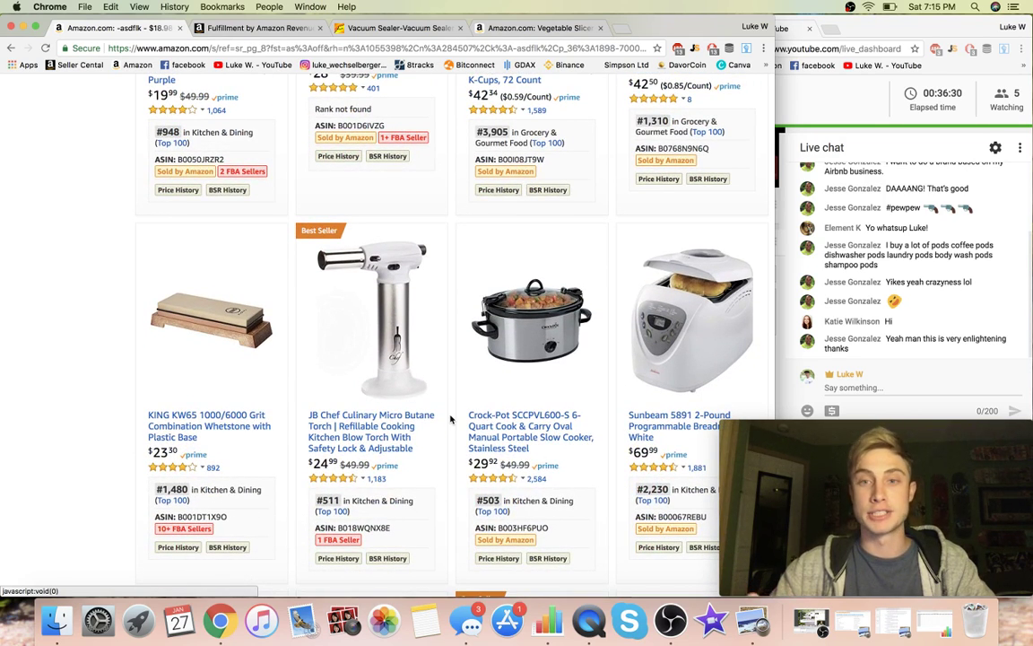
pyautogui.scroll(-2, 450, 419)
pyautogui.moveTo(550, 261)
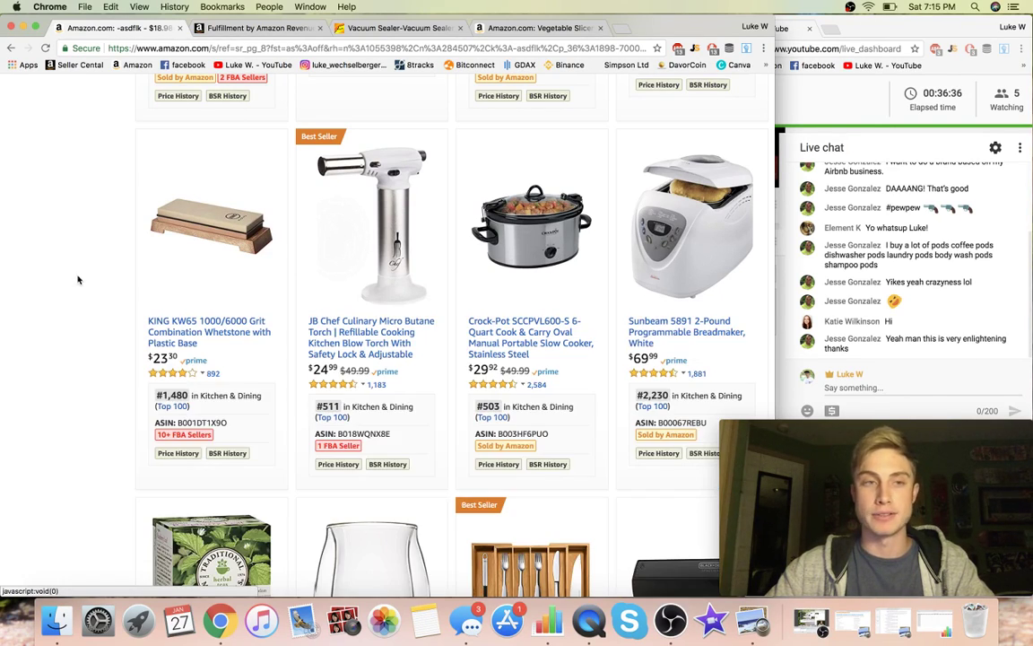
# Review the remaining page 8 products, from the whisky glasses and drawer organizer to the cereal containers, for prices, reviews and sales ranks
pyautogui.scroll(-9, 67, 254)
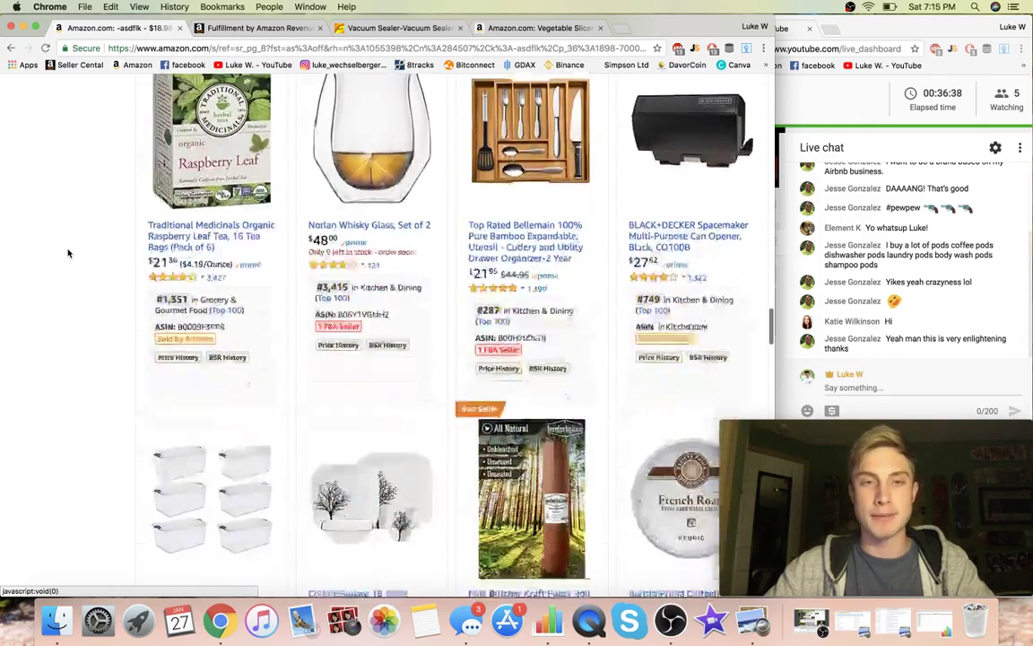
pyautogui.scroll(-10, 67, 254)
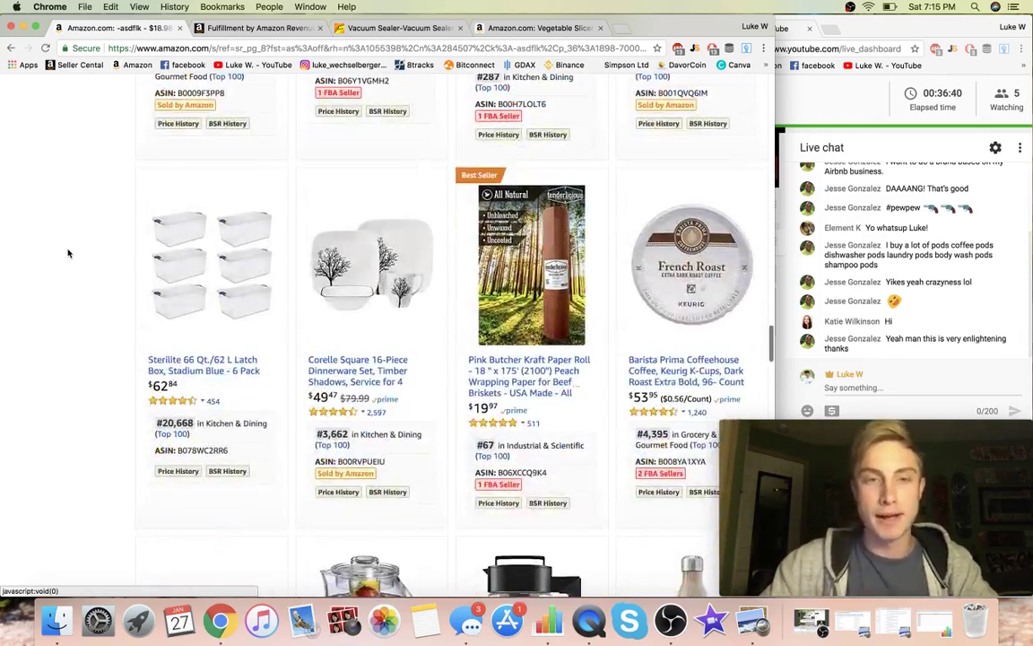
pyautogui.scroll(-4, 67, 253)
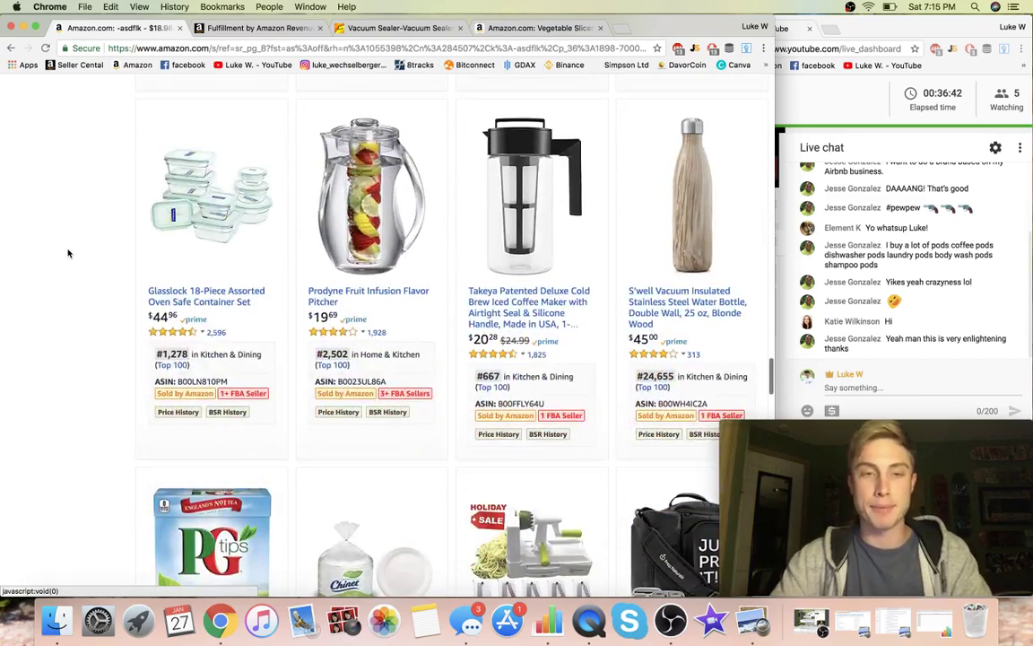
pyautogui.scroll(-11, 68, 254)
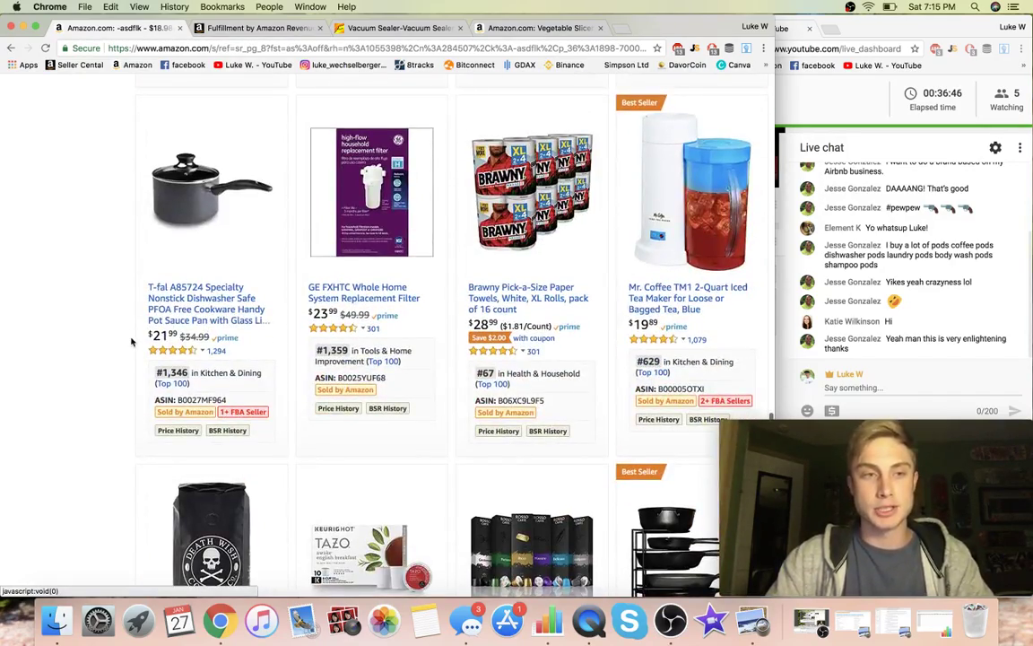
pyautogui.scroll(-5, 106, 359)
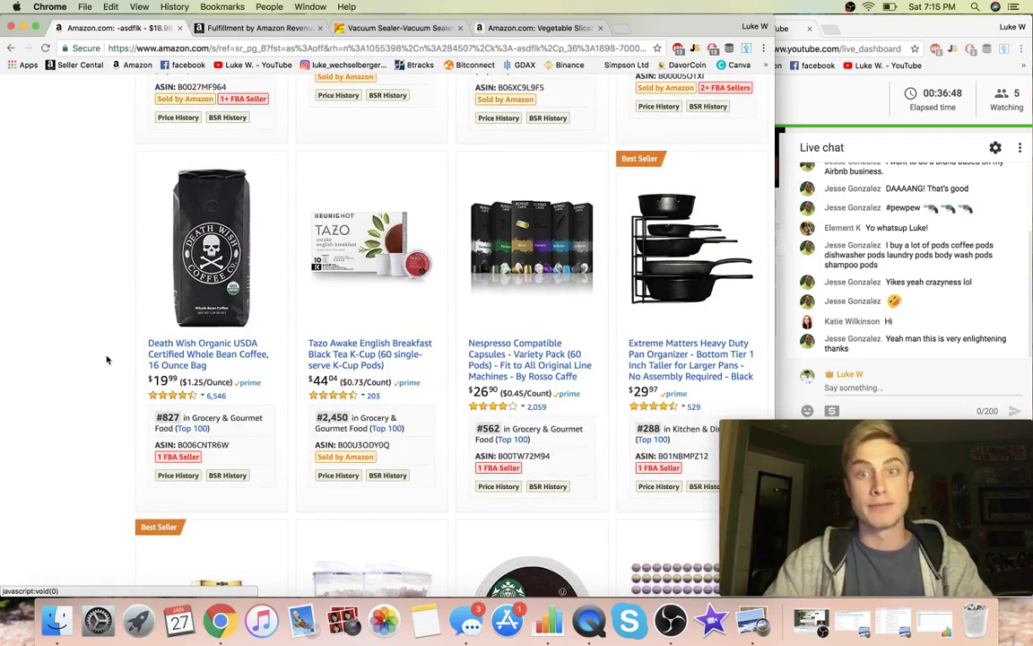
pyautogui.scroll(-7, 106, 359)
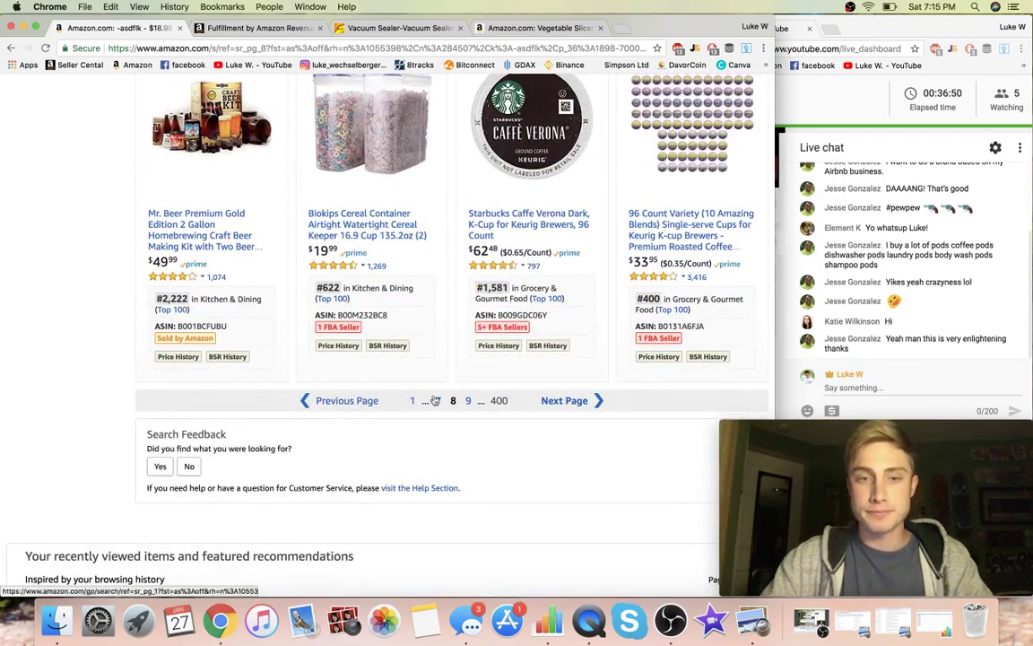
# Open page 9 of the Kitchen & Dining results and examine the first rows' prices, review counts, sales ranks and FBA sellers
pyautogui.click(467, 400)
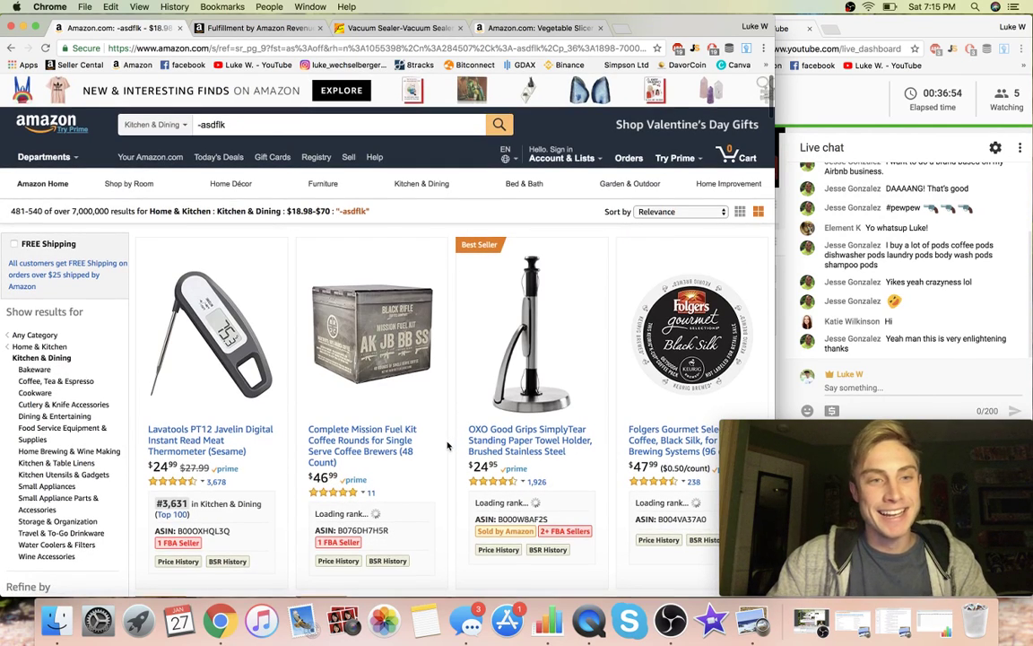
pyautogui.scroll(-3, 448, 444)
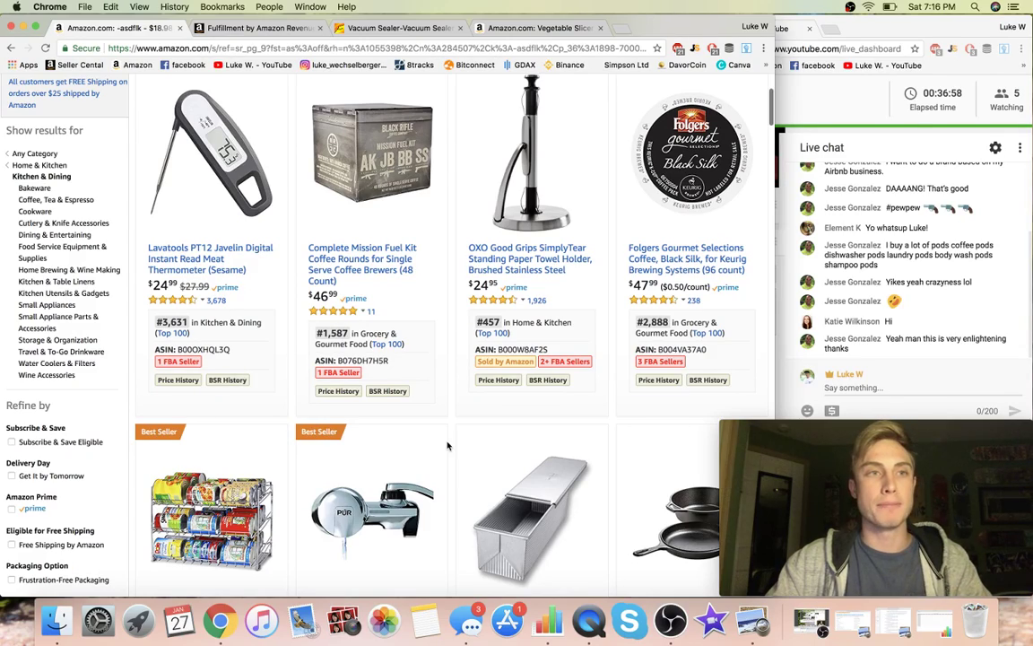
pyautogui.scroll(-3, 447, 444)
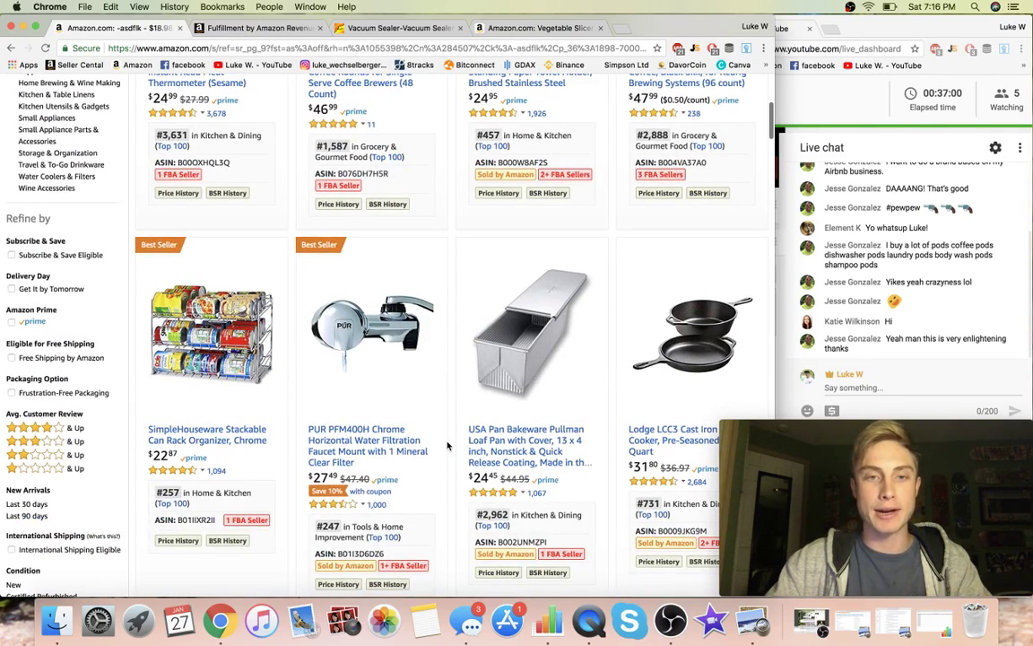
pyautogui.scroll(6, 447, 444)
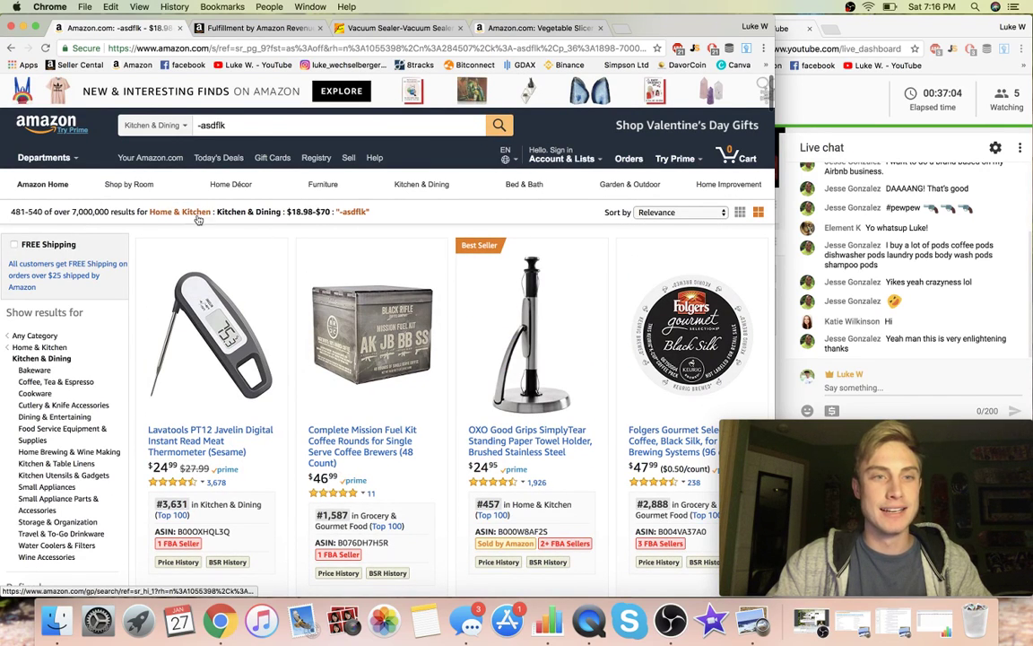
pyautogui.moveTo(274, 313)
pyautogui.scroll(-4, 275, 313)
pyautogui.scroll(-5, 274, 313)
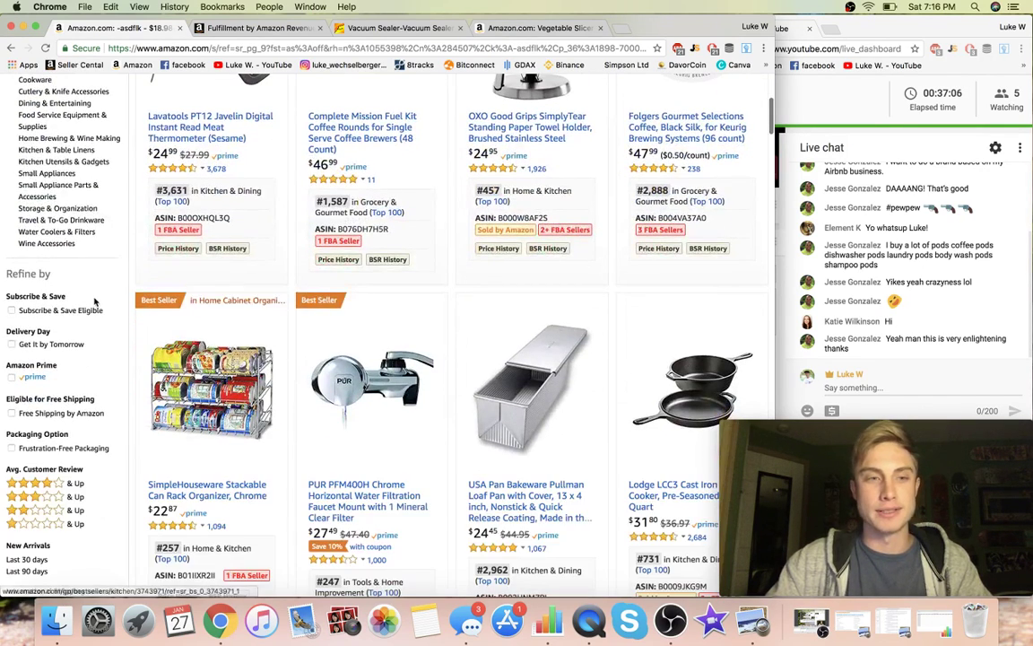
pyautogui.scroll(-1, 95, 402)
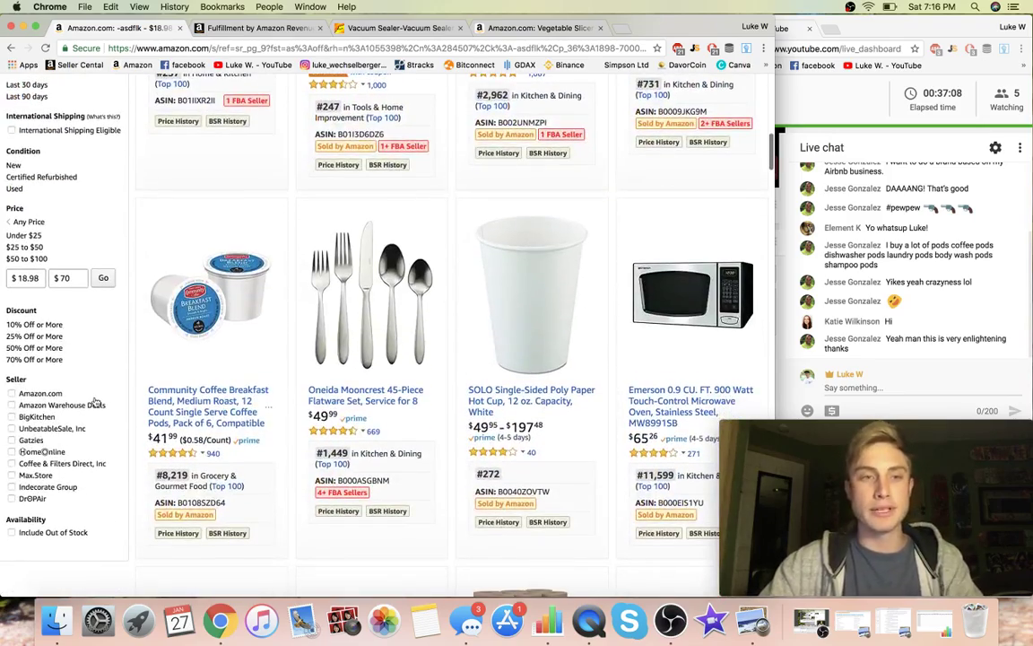
# Examine further page 9 products, from the matcha and storage box to the wine filter and bamboo bread slicer
pyautogui.scroll(-8, 129, 391)
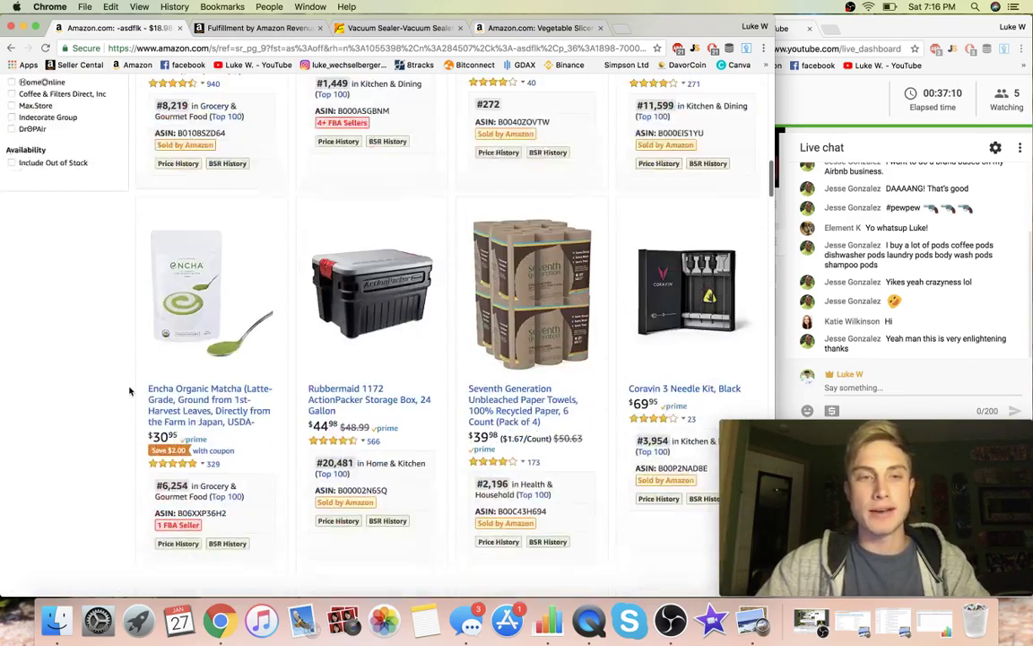
pyautogui.scroll(-4, 130, 391)
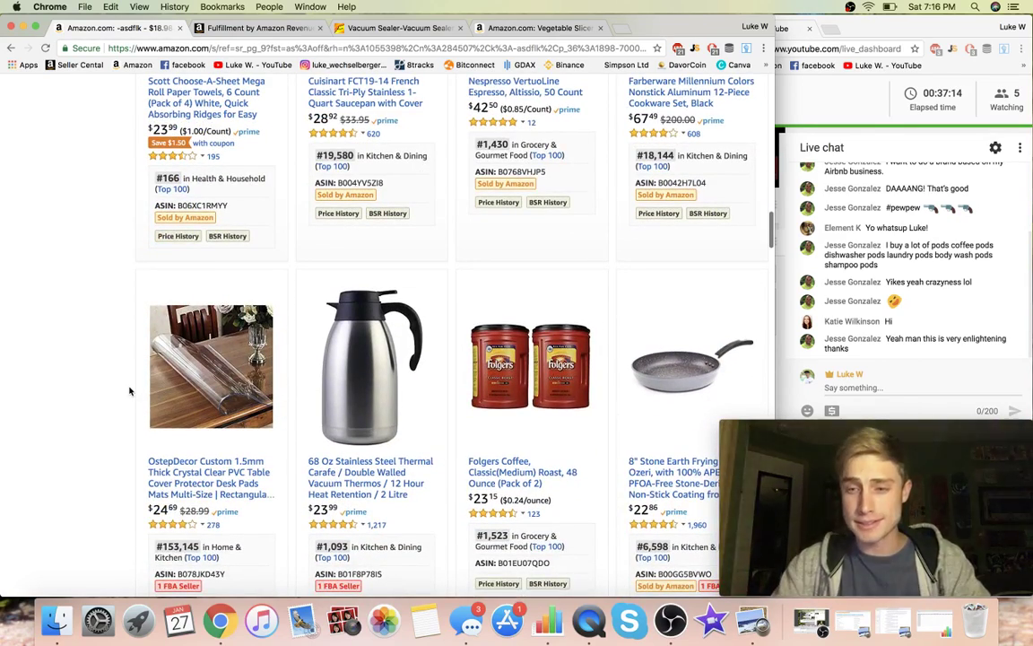
pyautogui.scroll(-4, 131, 397)
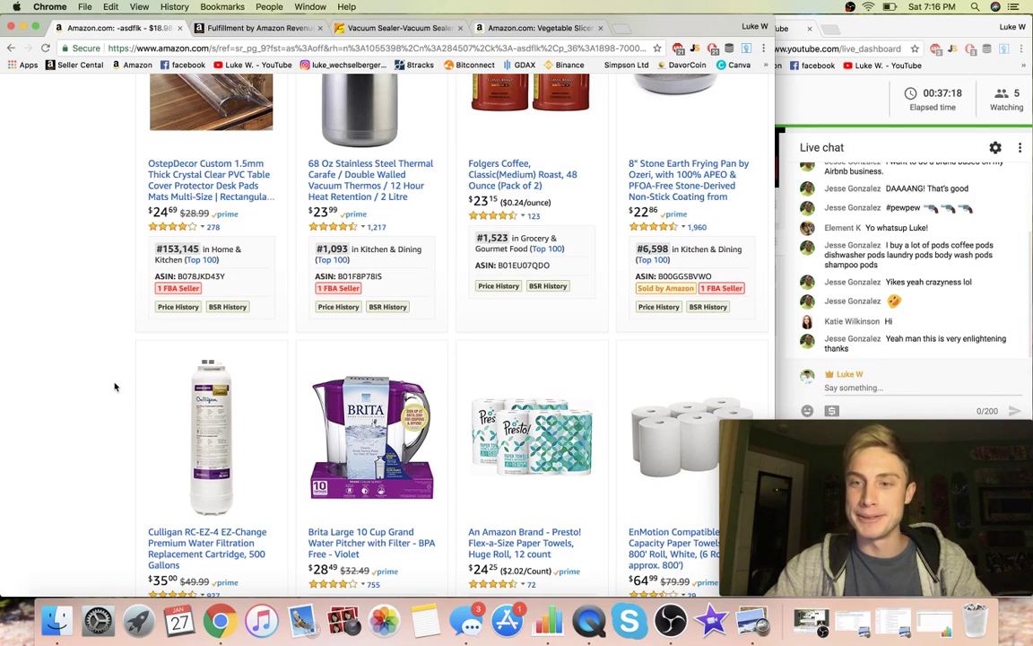
pyautogui.scroll(-3, 114, 387)
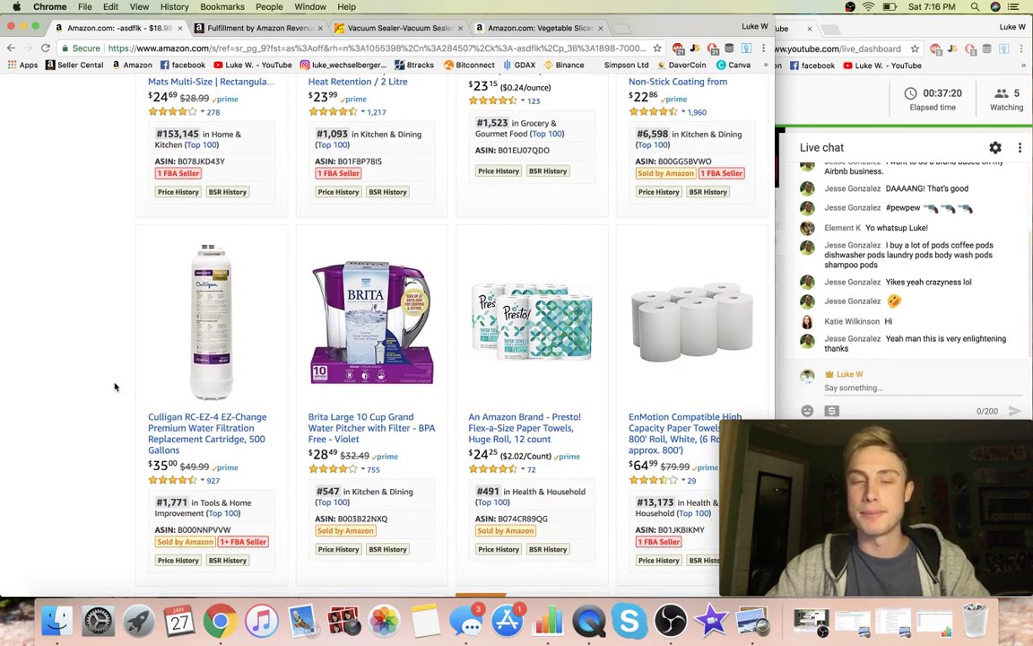
pyautogui.scroll(-10, 115, 387)
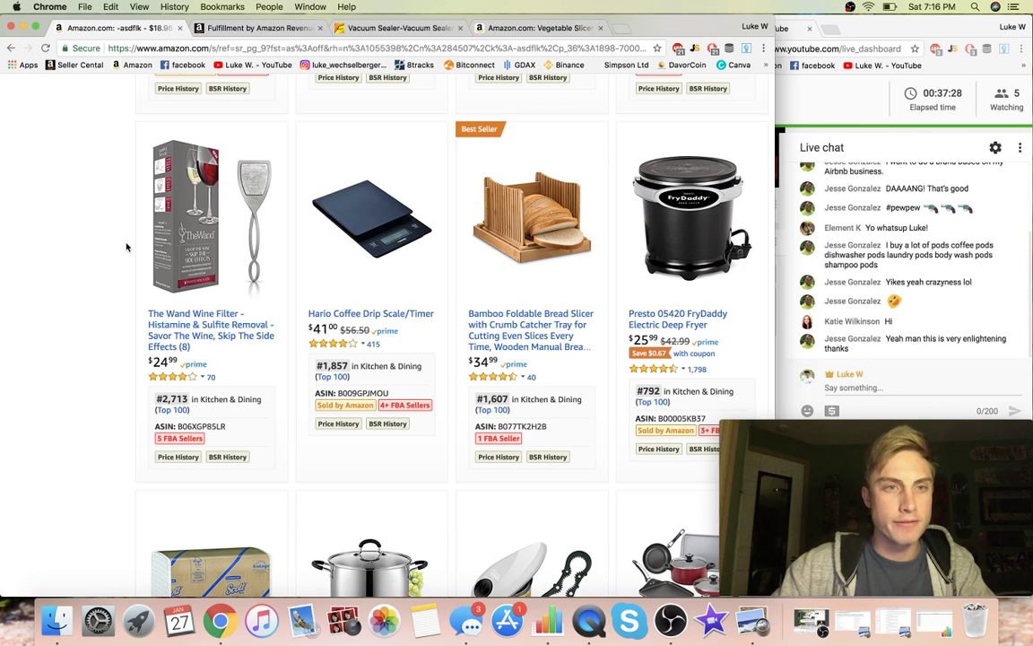
# Open The Wand Wine Filter listing from page 9 and copy "Wand Wine Filter" from its title
pyautogui.moveTo(139, 210)
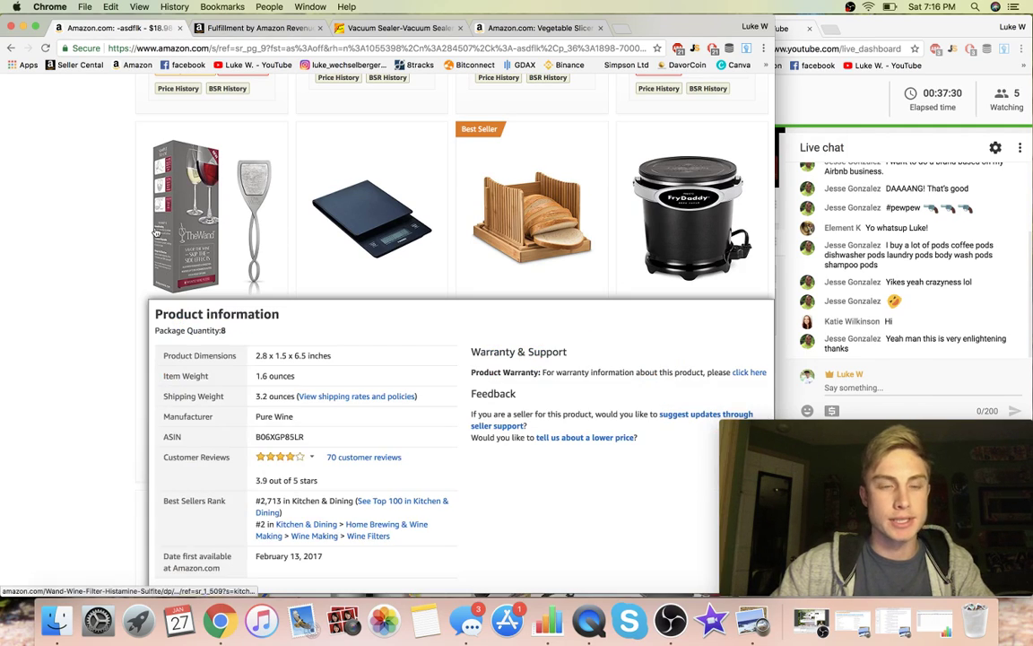
pyautogui.click(202, 246)
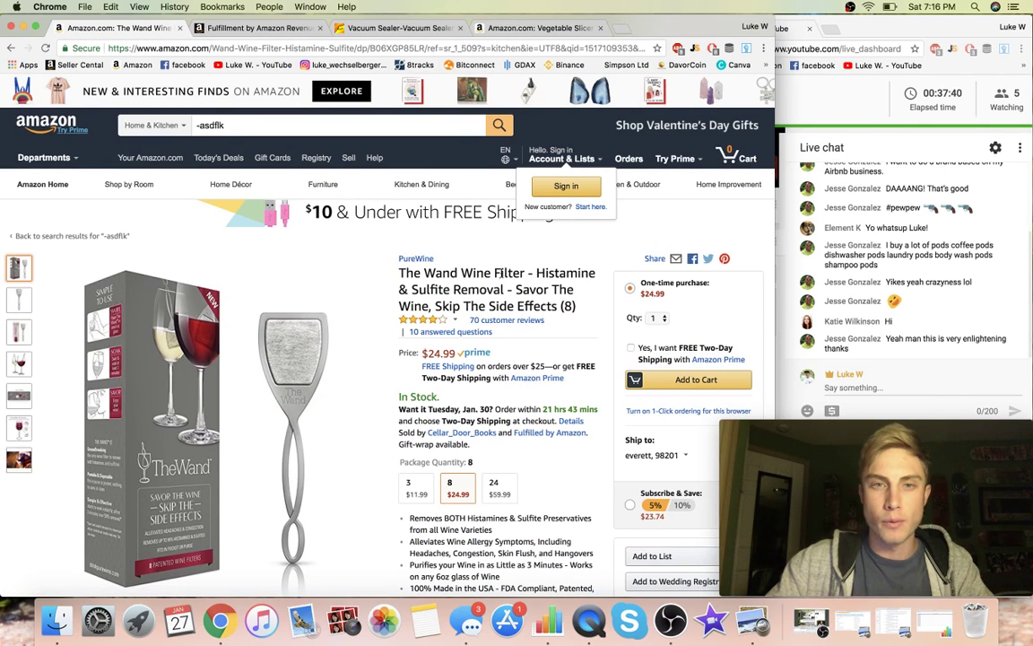
pyautogui.moveTo(525, 274); pyautogui.dragTo(430, 273)
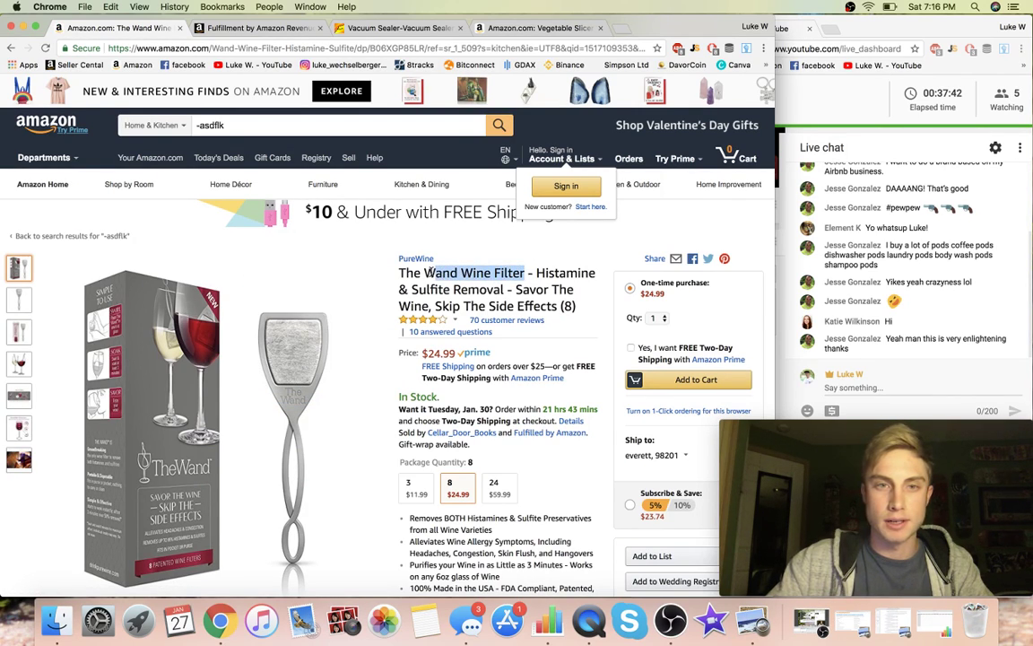
pyautogui.rightClick(437, 273)
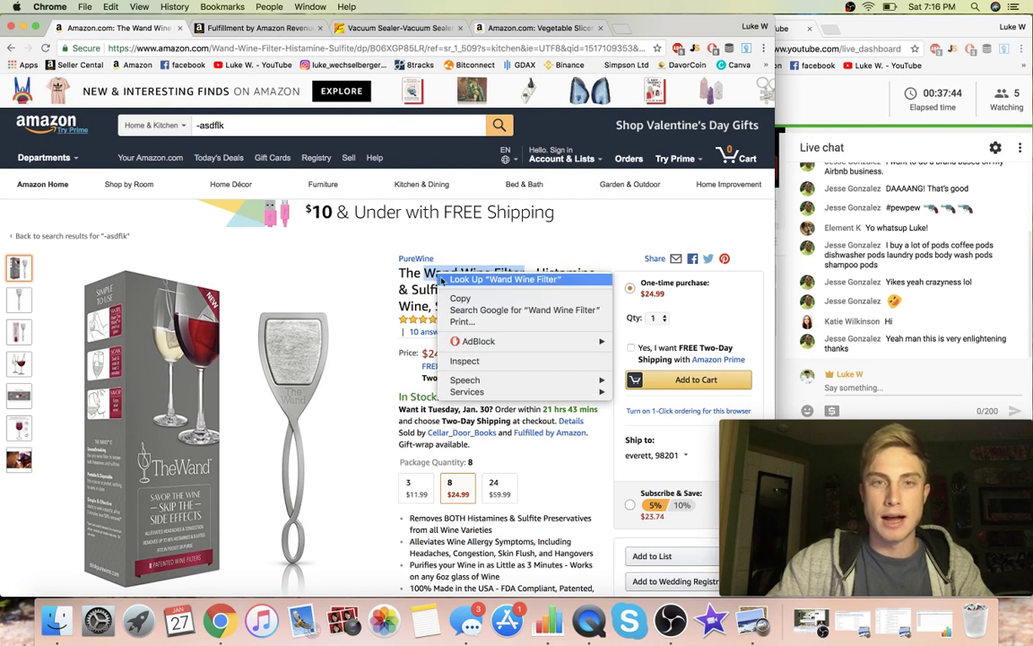
pyautogui.click(458, 298)
# Search all Amazon departments for "Wand Wine Filter", replacing the vegetable slicer search in the other browser tab
pyautogui.click(551, 27)
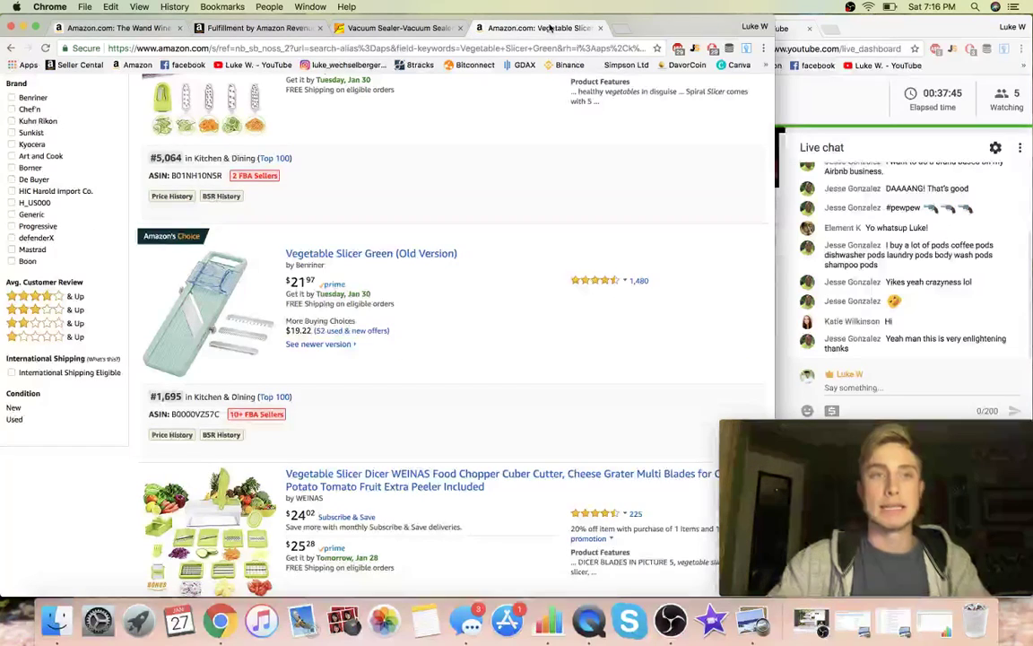
pyautogui.scroll(10, 332, 90)
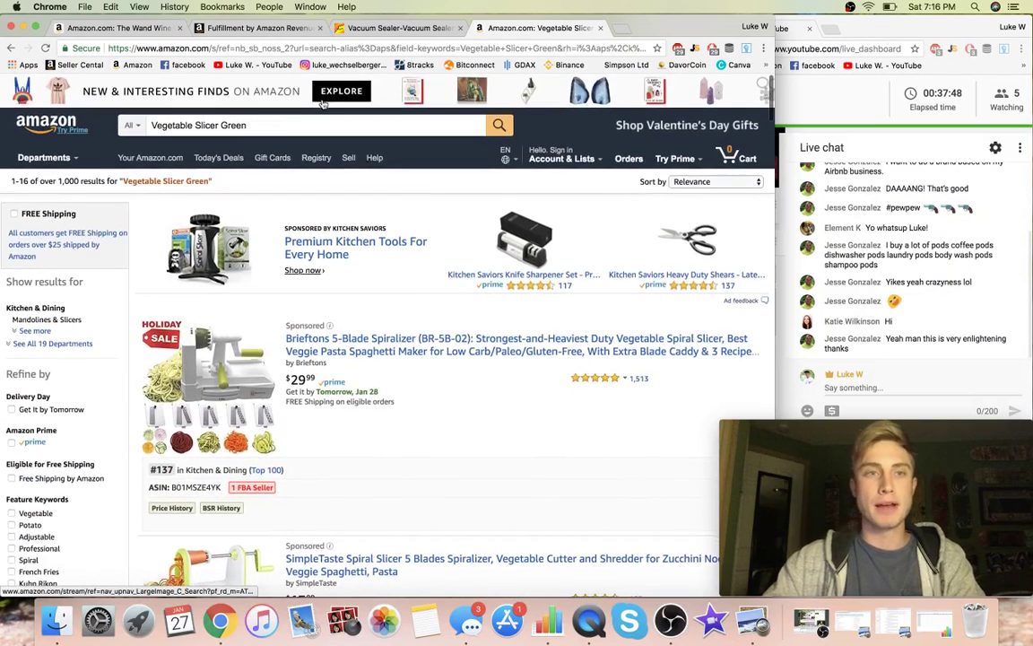
pyautogui.tripleClick(268, 123)
pyautogui.press('super+v')
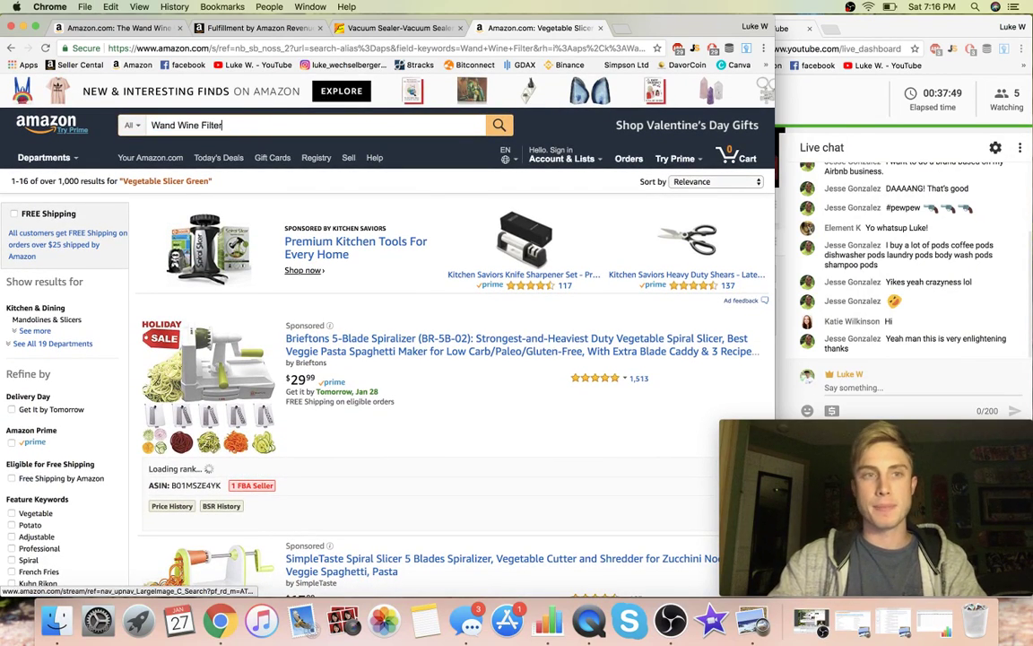
pyautogui.press('Return')
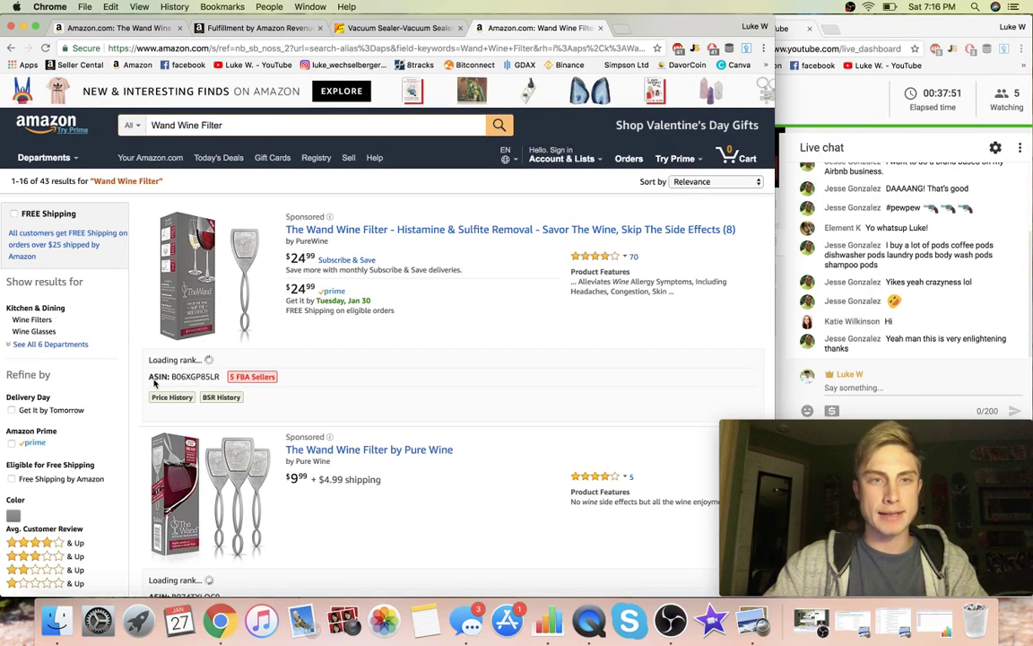
# Examine the wine filter search results for competing products, their prices, review counts, sales ranks and FBA sellers
pyautogui.scroll(-5, 153, 379)
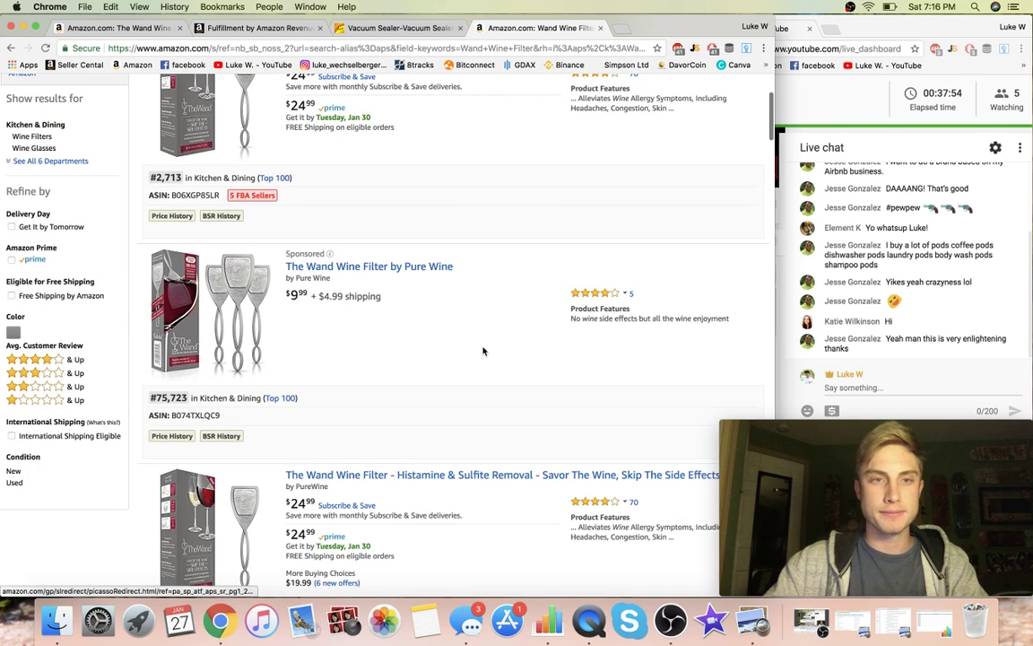
pyautogui.scroll(-10, 40, 470)
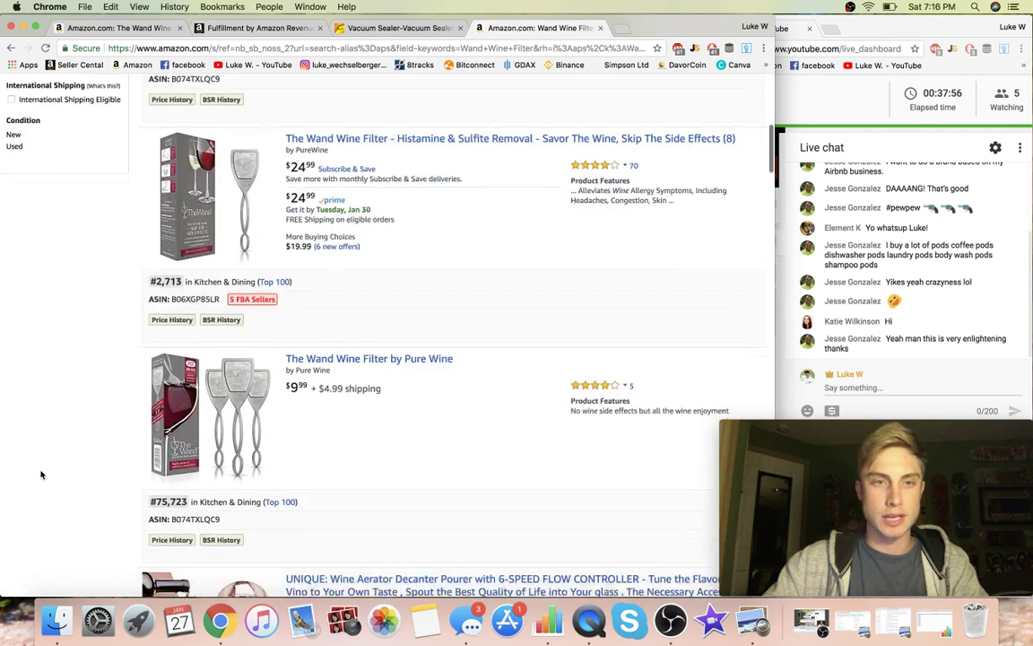
pyautogui.scroll(-6, 40, 474)
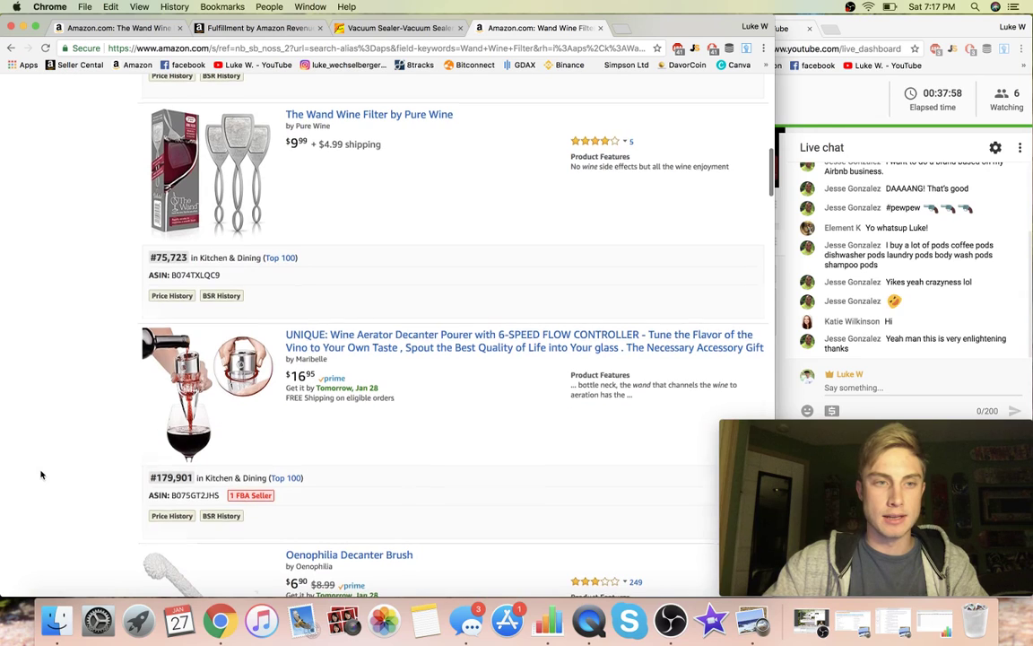
pyautogui.scroll(-6, 40, 474)
pyautogui.scroll(-12, 40, 474)
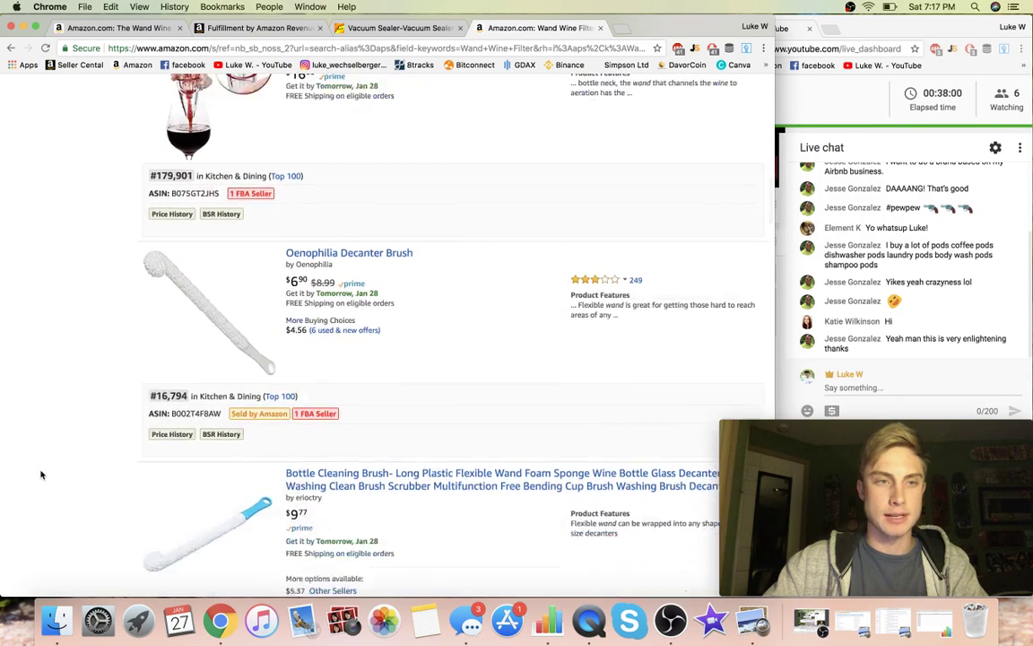
pyautogui.scroll(-7, 40, 475)
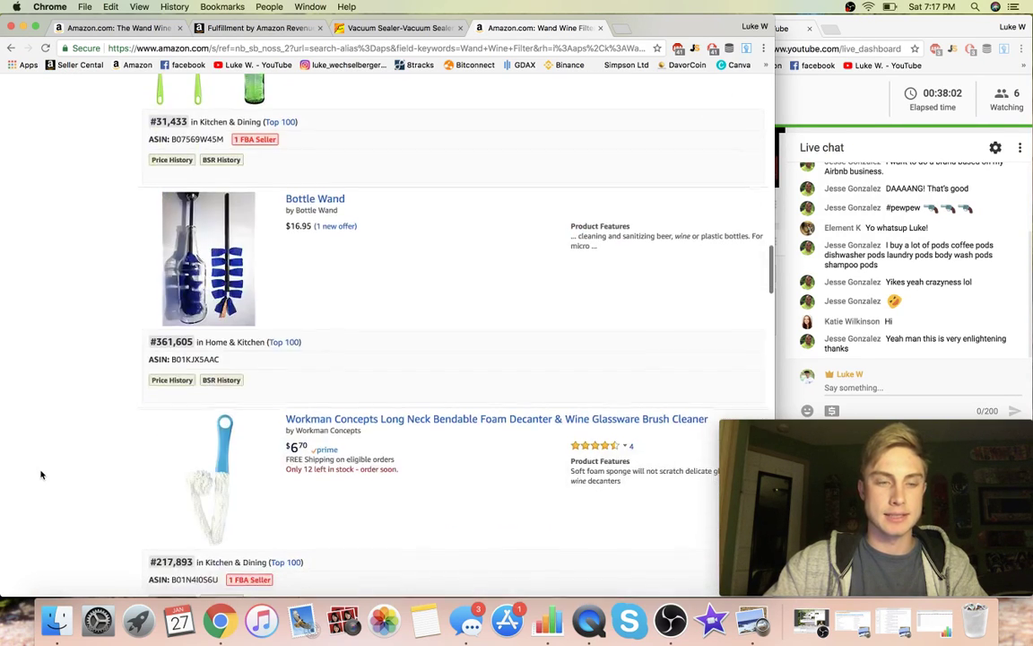
# Return from the wine filter listing to page 9 of the Kitchen & Dining results and review products down to the flatware set
pyautogui.click(134, 34)
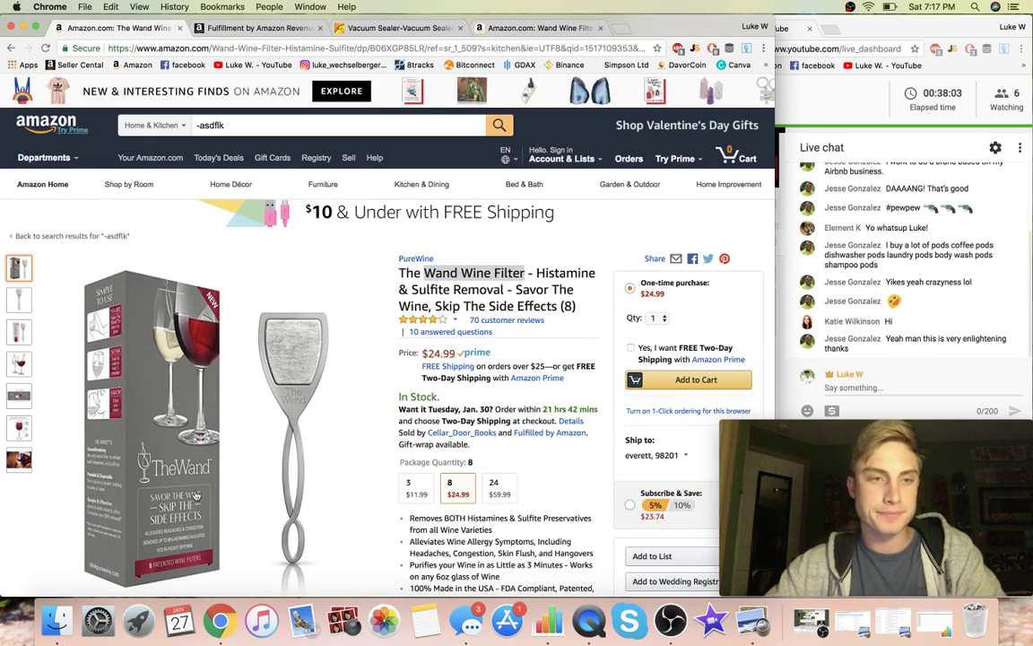
pyautogui.click(71, 235)
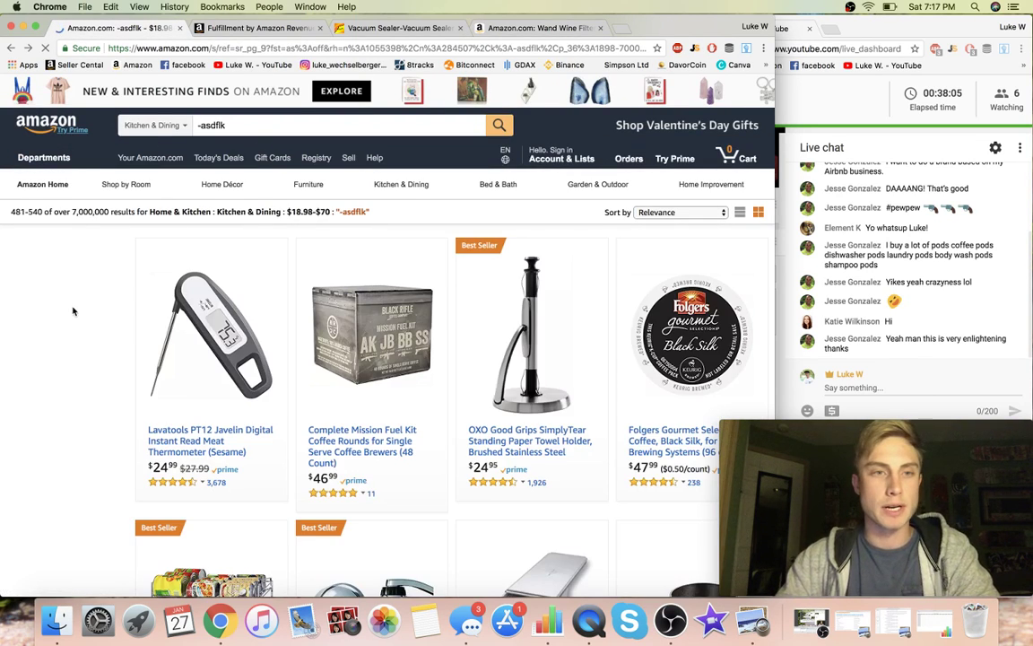
pyautogui.scroll(-12, 74, 311)
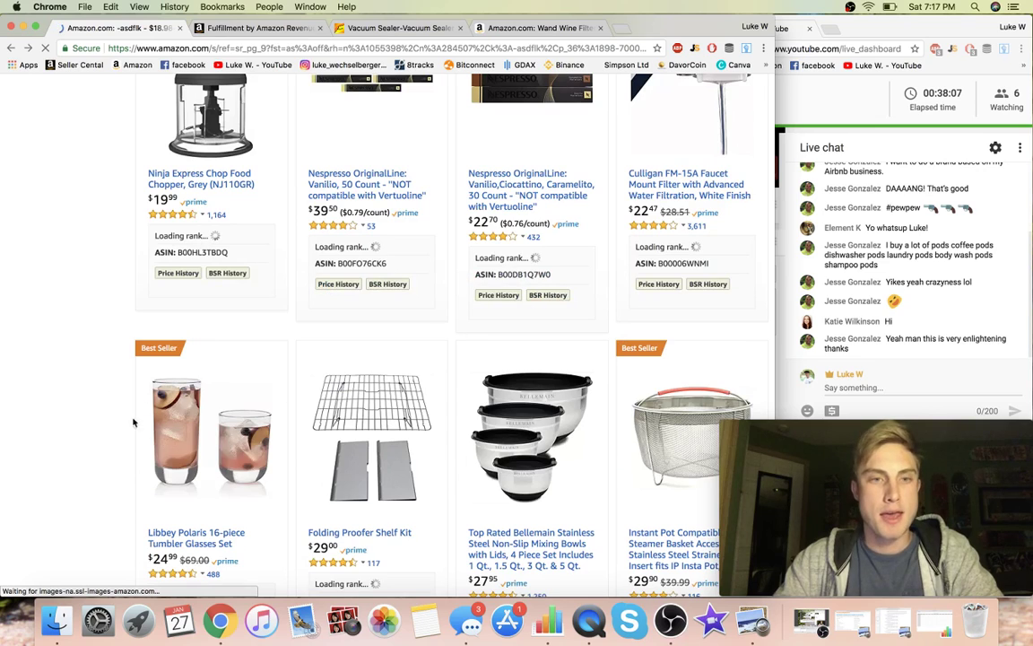
pyautogui.scroll(-5, 120, 453)
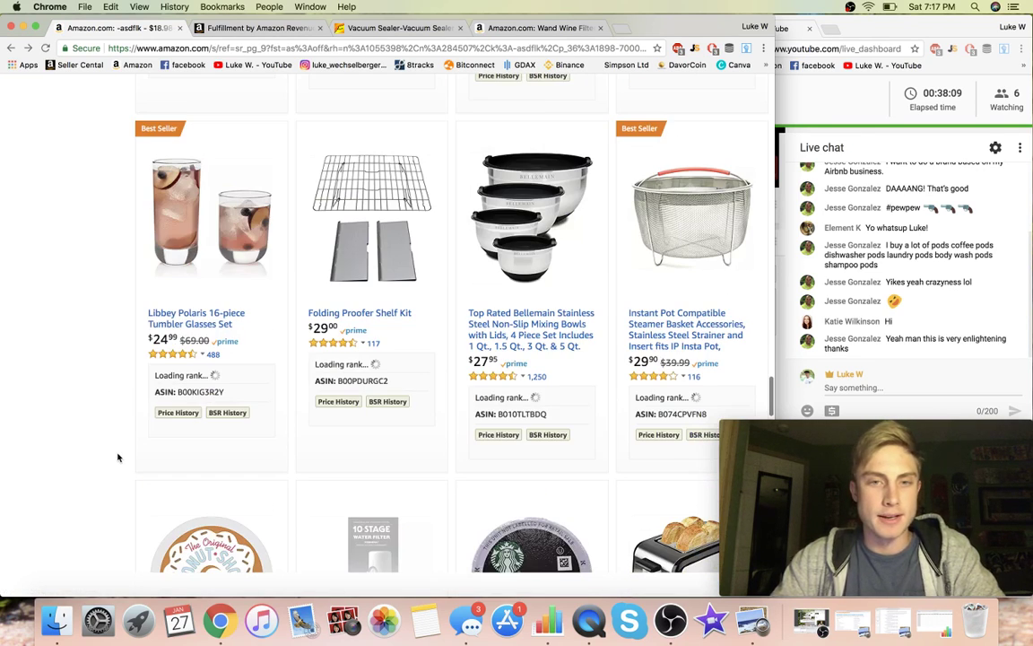
pyautogui.scroll(-1, 118, 457)
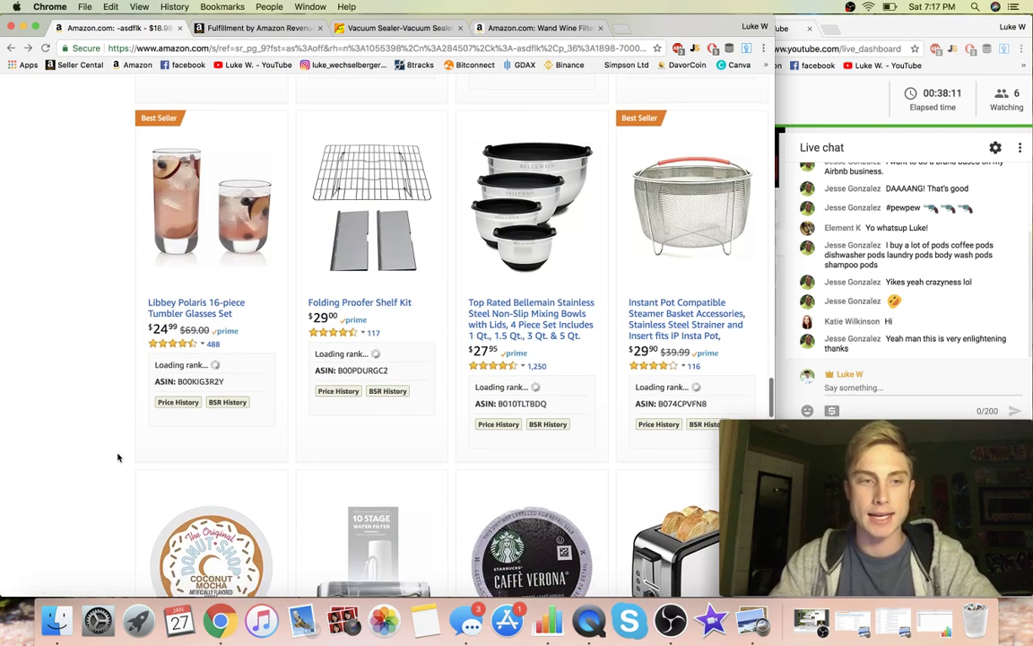
pyautogui.scroll(-13, 117, 457)
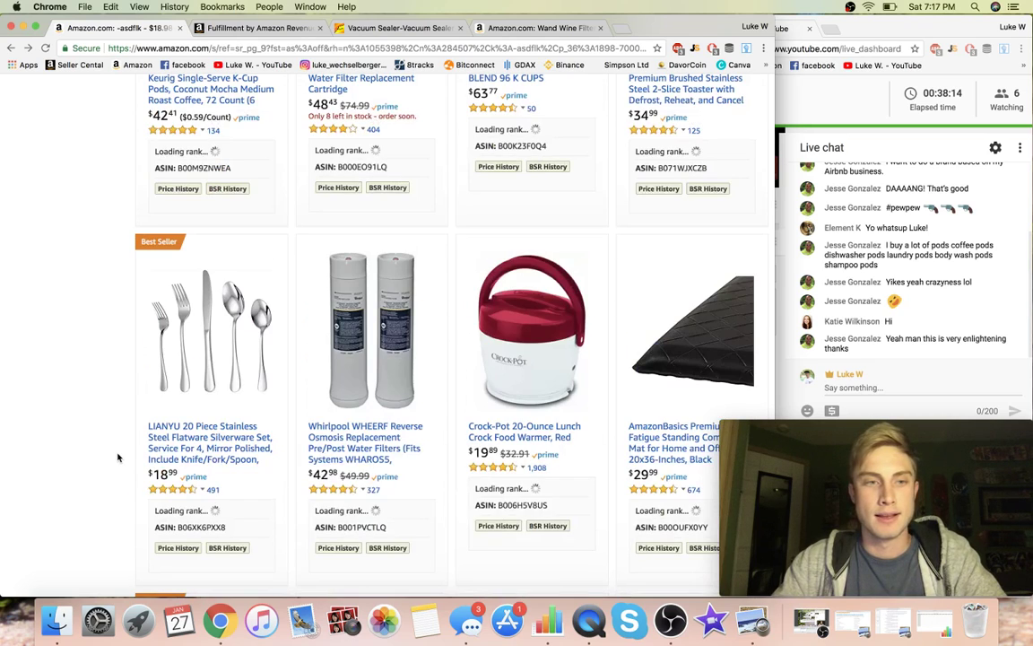
# Review the remaining page 9 products, from the flatware set and Crock-Pot food warmer to the end of the page
pyautogui.scroll(2, 117, 457)
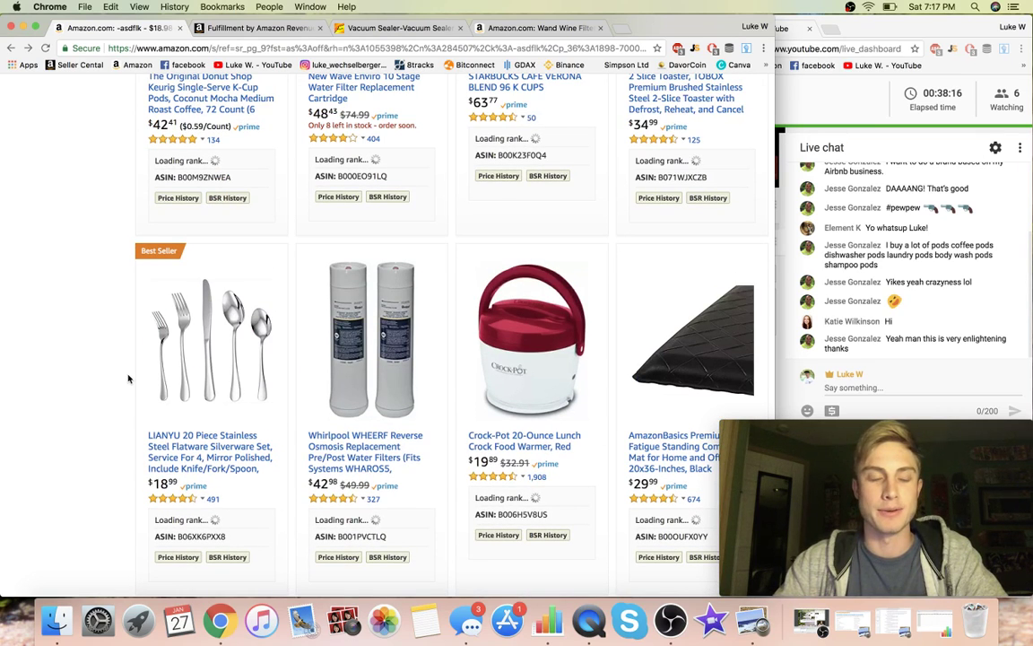
pyautogui.scroll(-6, 127, 304)
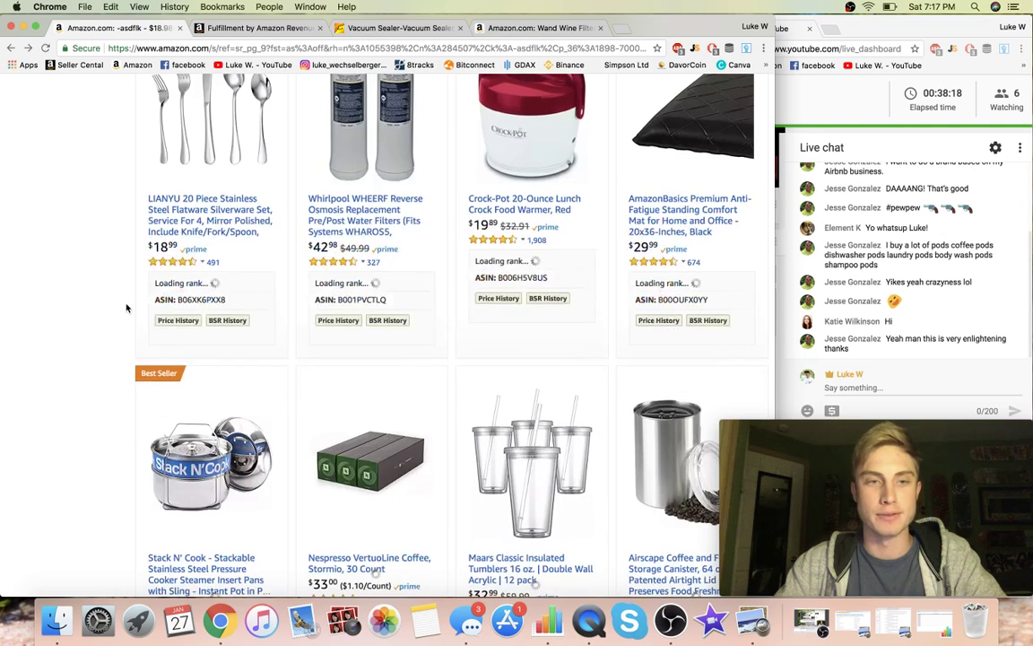
pyautogui.scroll(-5, 127, 305)
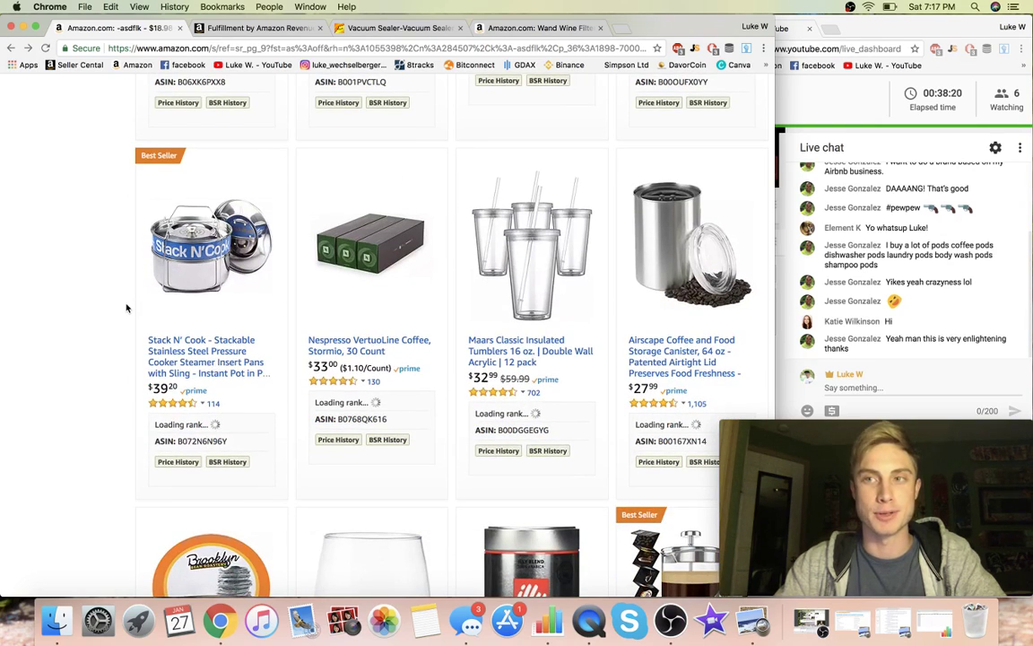
pyautogui.scroll(-10, 117, 357)
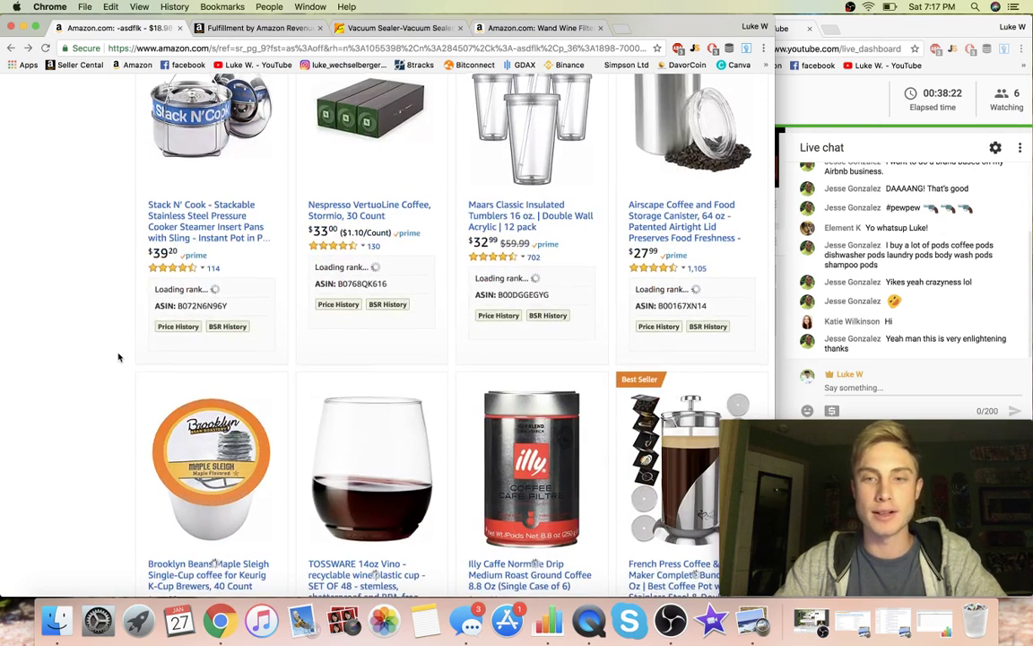
pyautogui.scroll(-6, 117, 357)
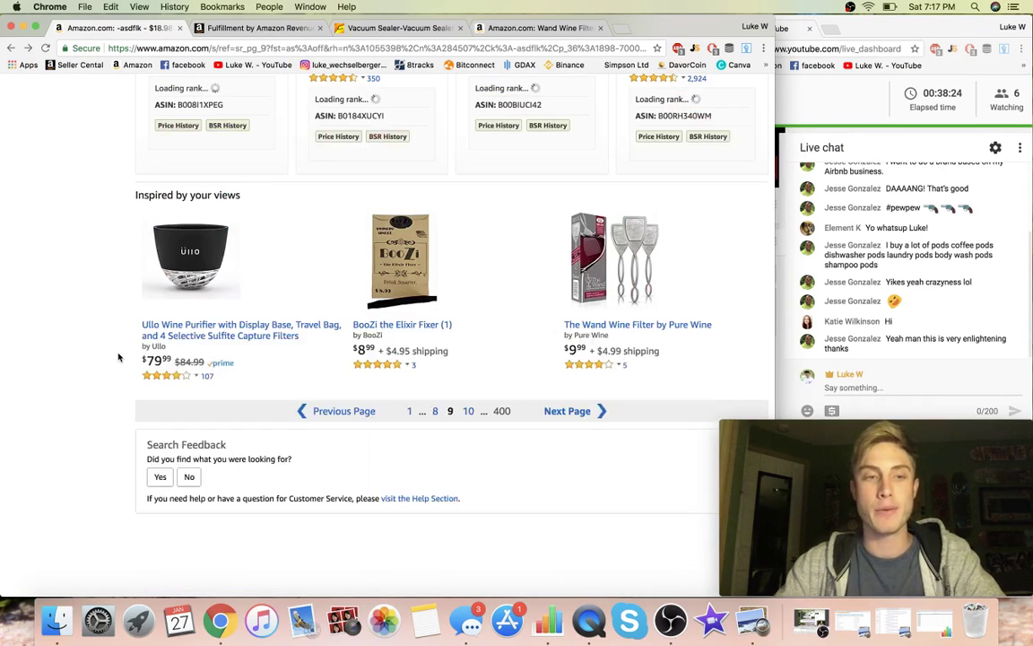
# Open page 10 of the Kitchen & Dining results and examine the first rows' prices, review counts, sales ranks and FBA sellers
pyautogui.click(468, 420)
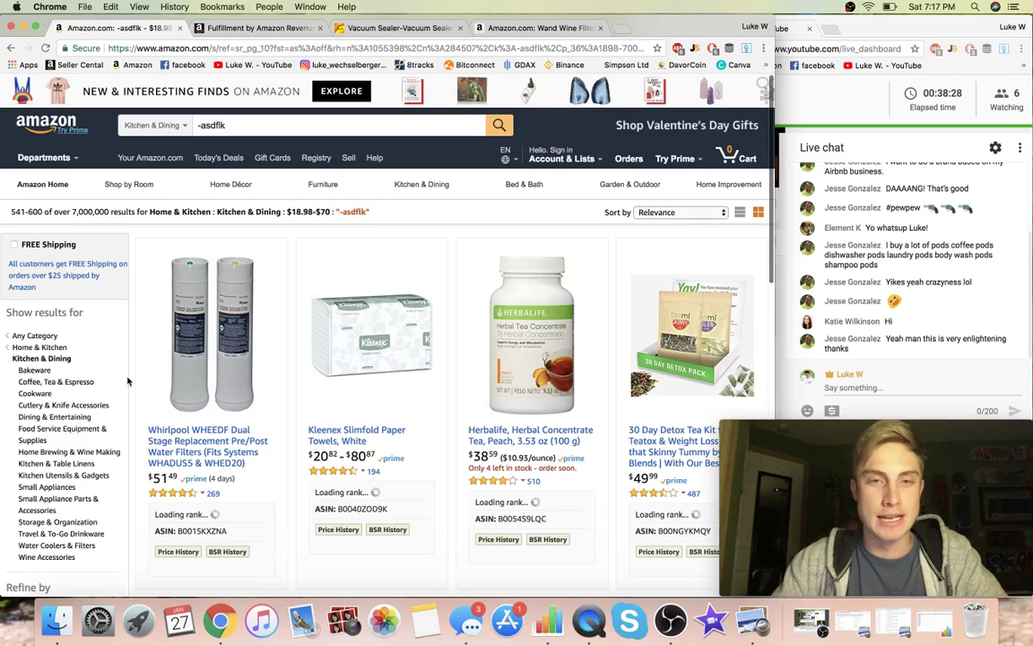
pyautogui.scroll(-5, 130, 381)
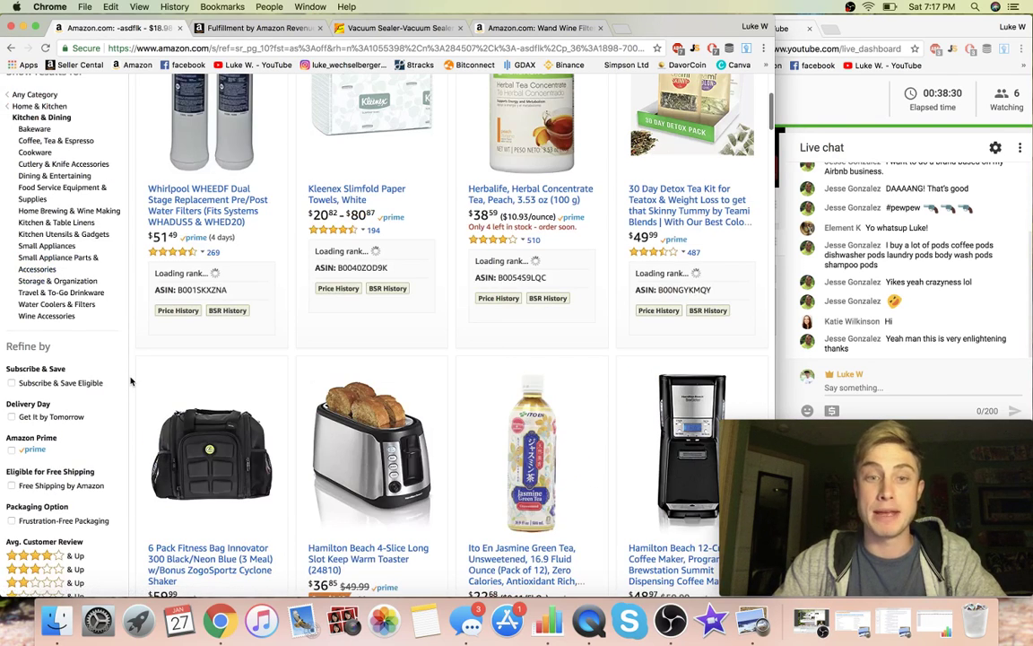
pyautogui.scroll(-5, 130, 381)
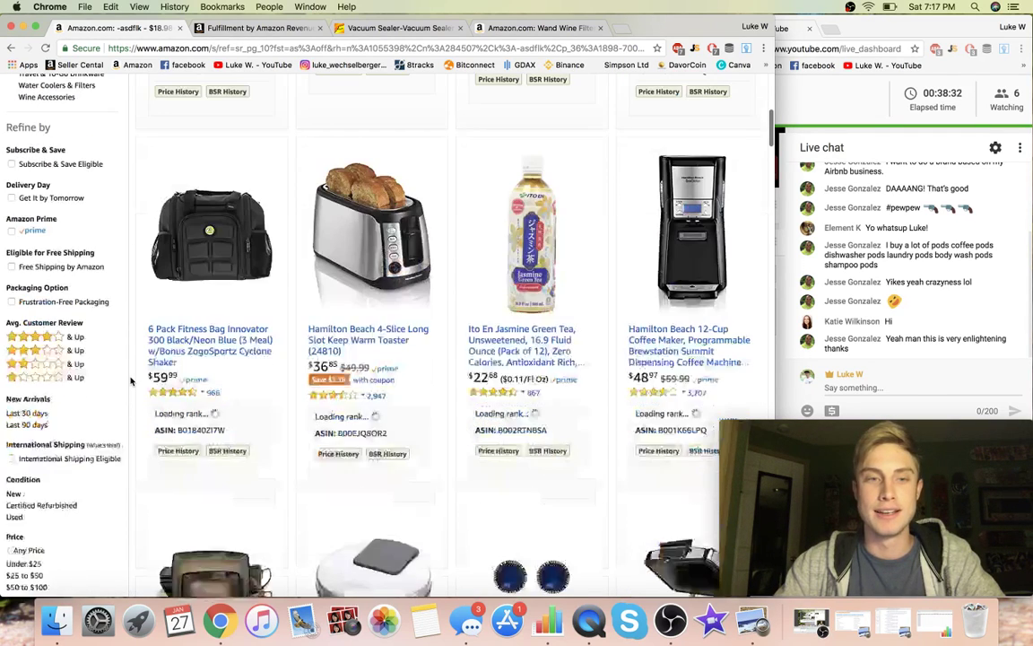
pyautogui.scroll(-4, 130, 381)
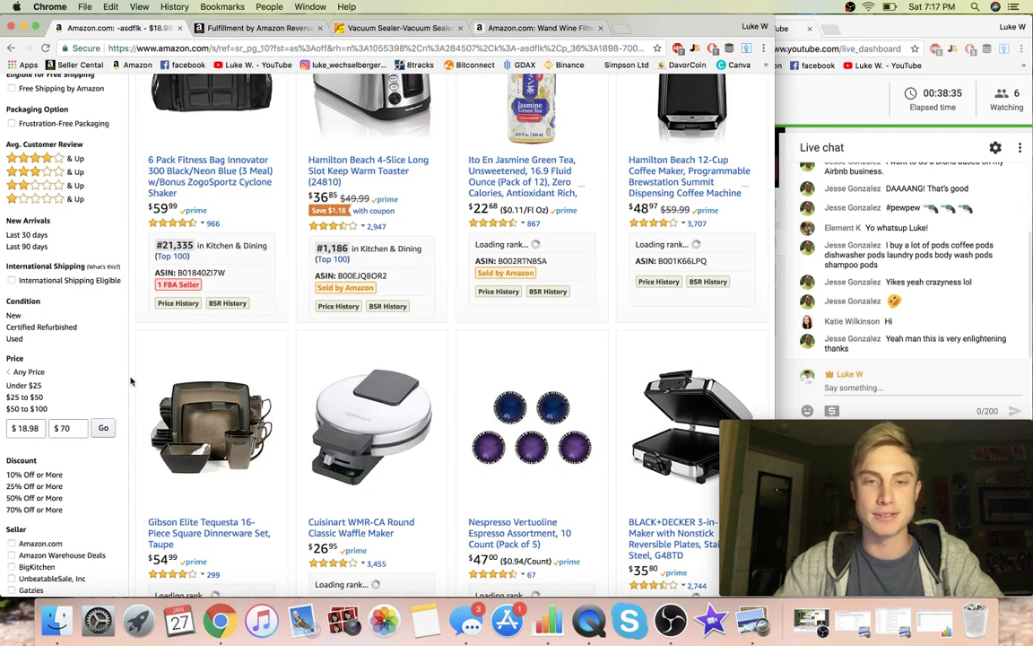
pyautogui.scroll(-5, 130, 381)
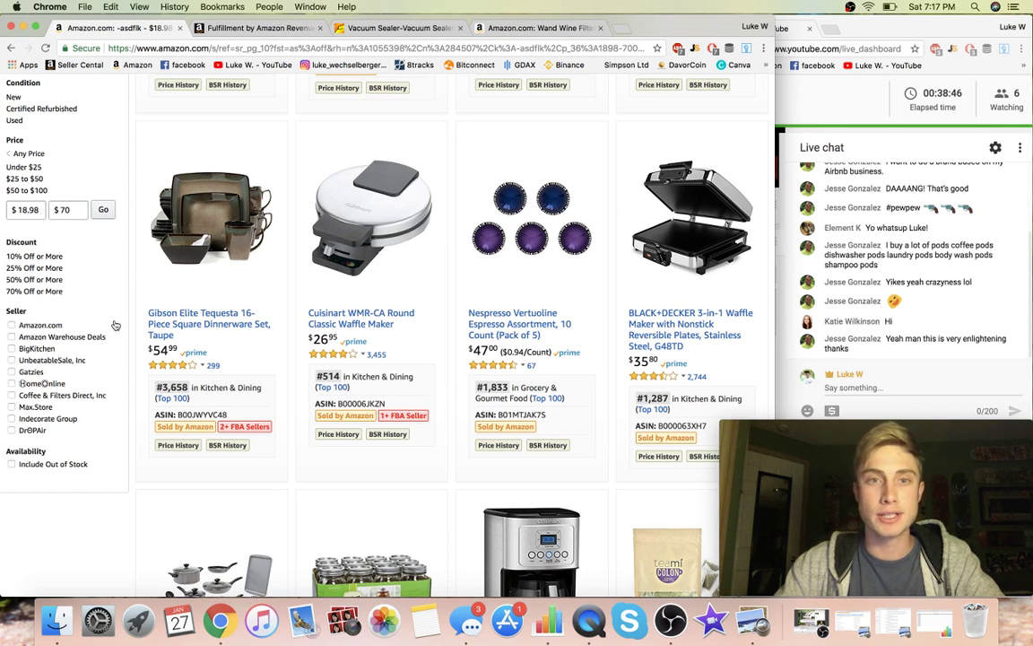
pyautogui.scroll(-5, 115, 325)
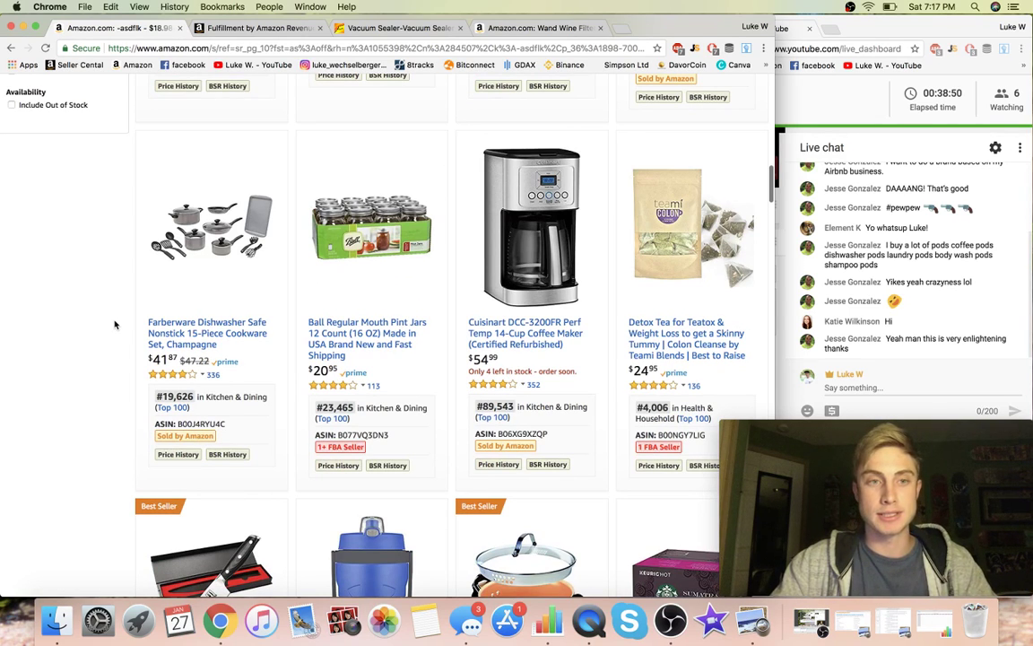
pyautogui.scroll(-2, 115, 325)
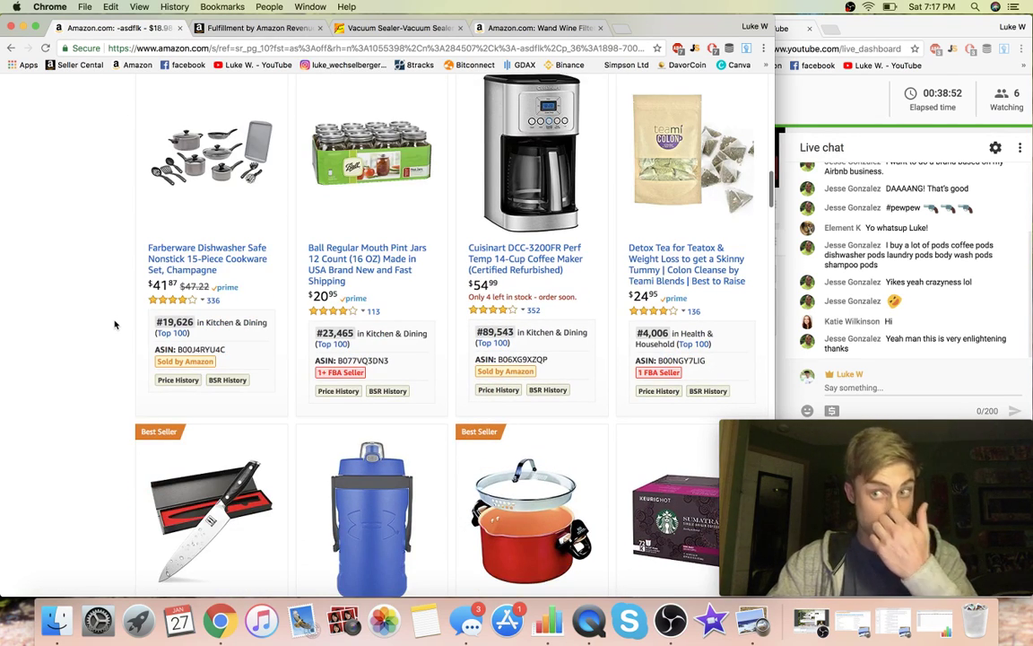
# Examine further page 10 products, from the chef's knife and pasta pot to the bamboo cheese board and food storage containers
pyautogui.scroll(-10, 114, 324)
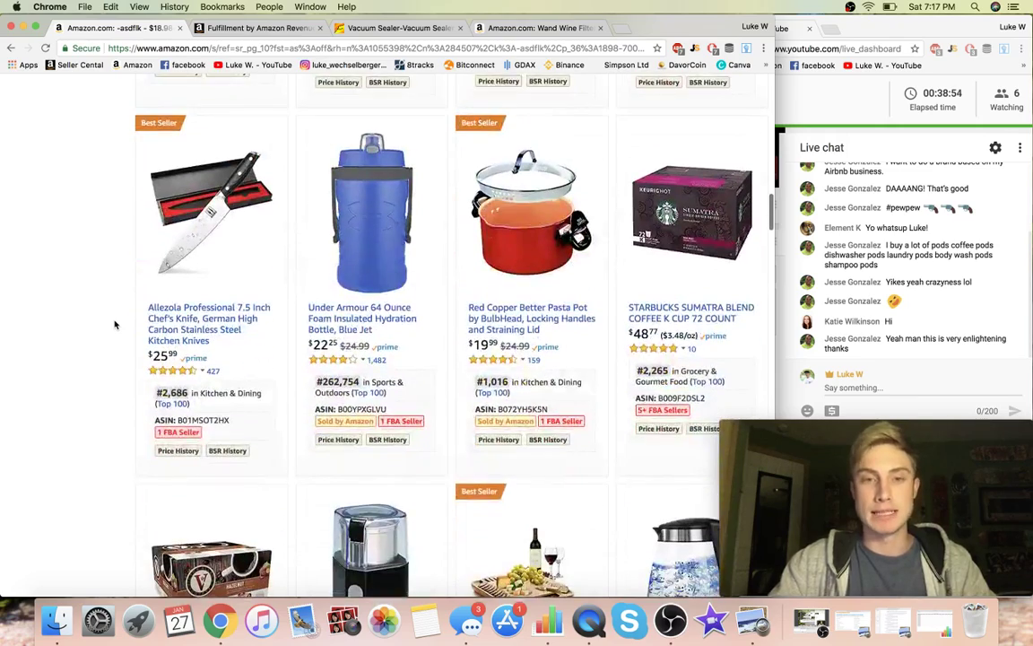
pyautogui.scroll(-4, 115, 325)
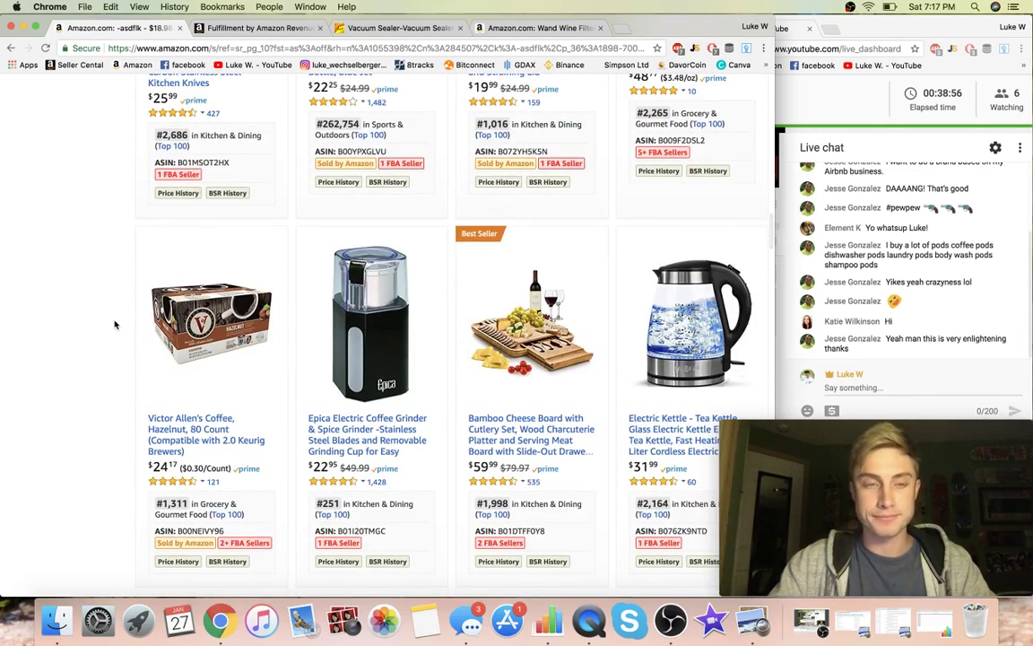
pyautogui.scroll(-5, 115, 325)
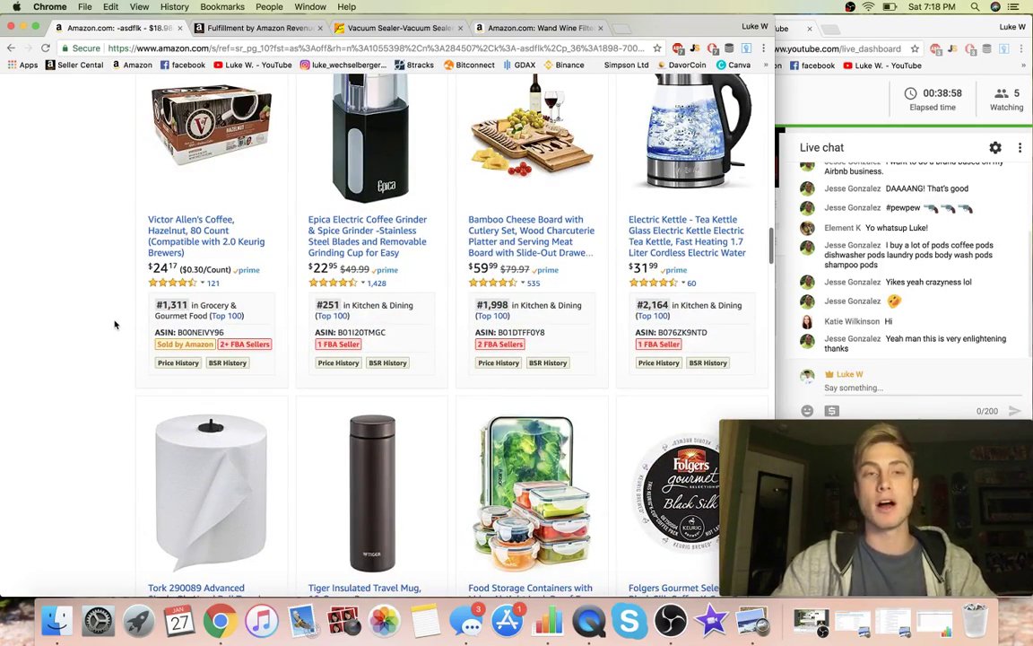
pyautogui.scroll(-8, 115, 325)
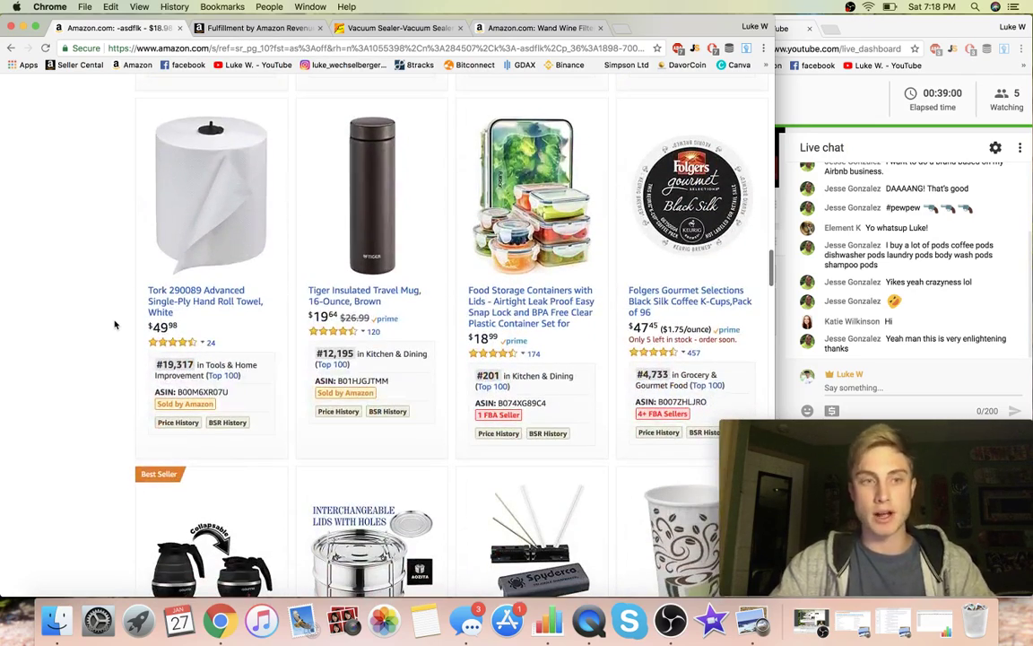
# Review further page 10 products, from the foldable electric kettle and steamer insert pans to the toaster oven and portable oven
pyautogui.scroll(-6, 114, 325)
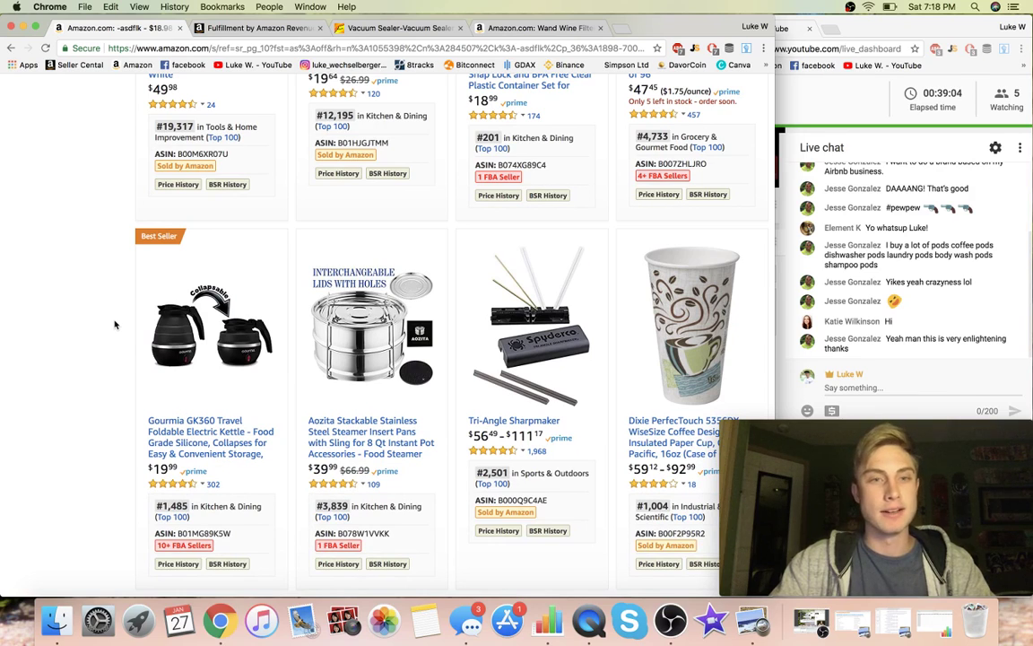
pyautogui.scroll(-4, 115, 325)
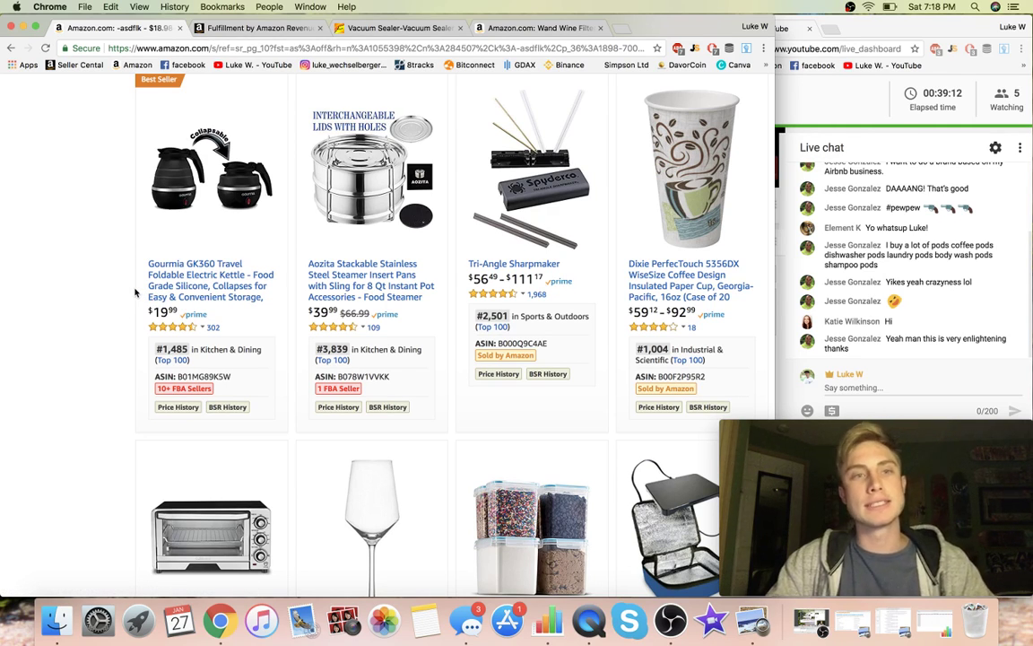
pyautogui.scroll(-1, 135, 292)
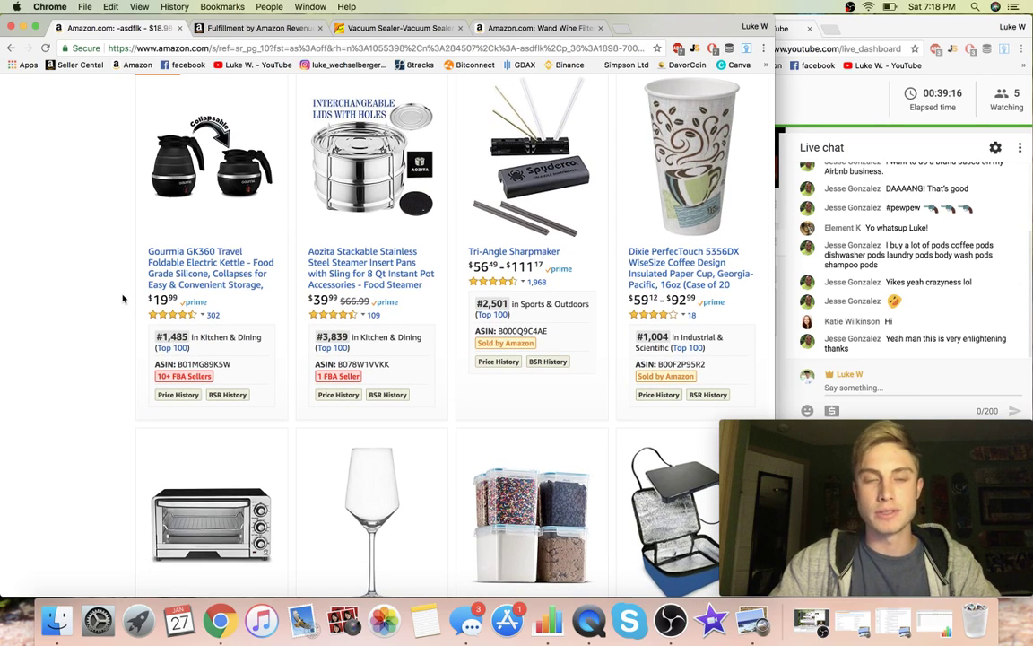
pyautogui.scroll(-5, 123, 298)
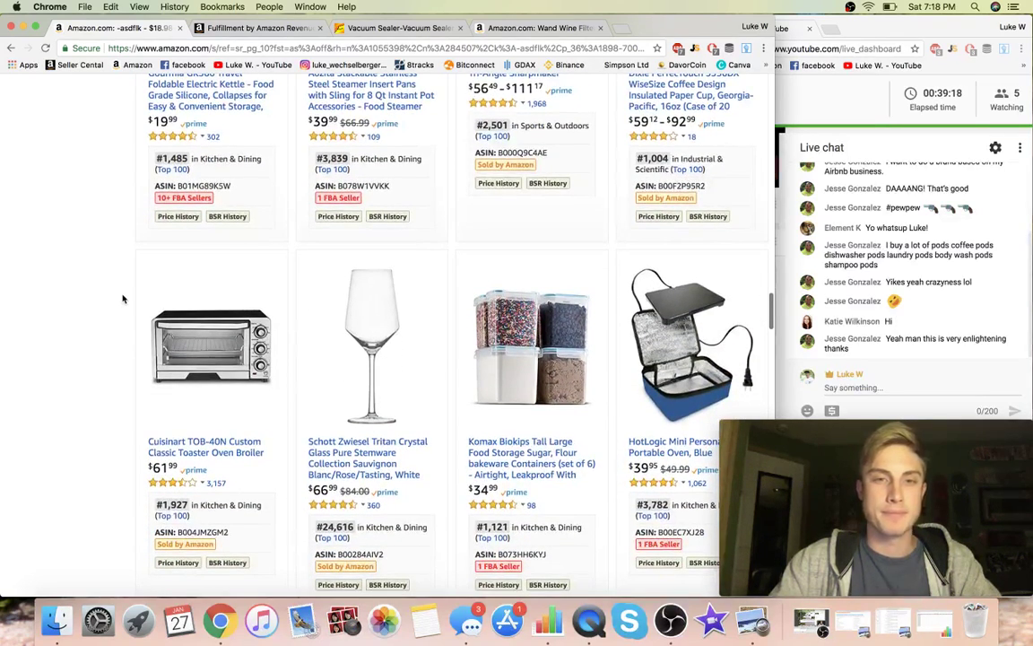
pyautogui.scroll(-4, 123, 298)
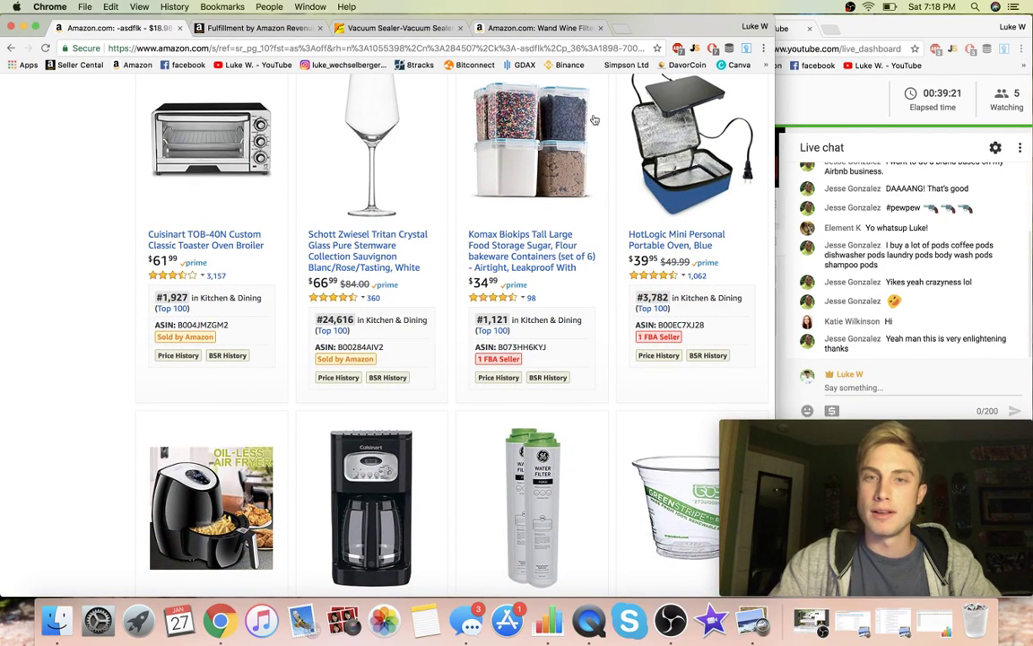
# Open the HotLogic Mini Personal Portable Oven listing and copy "Mini Personal Portable" from its title
pyautogui.moveTo(672, 157)
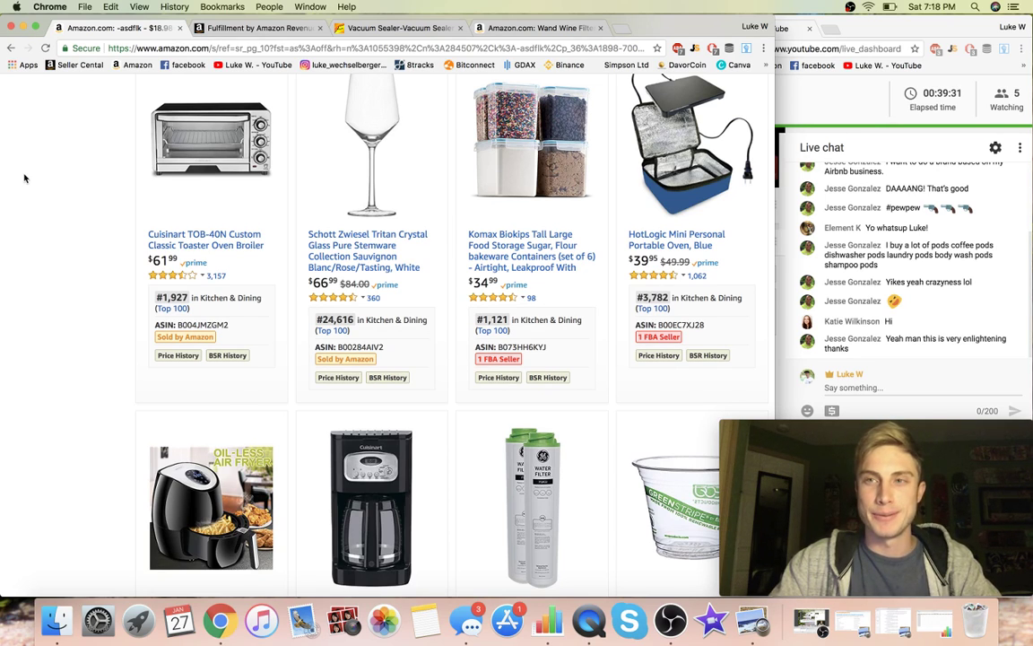
pyautogui.click(687, 176)
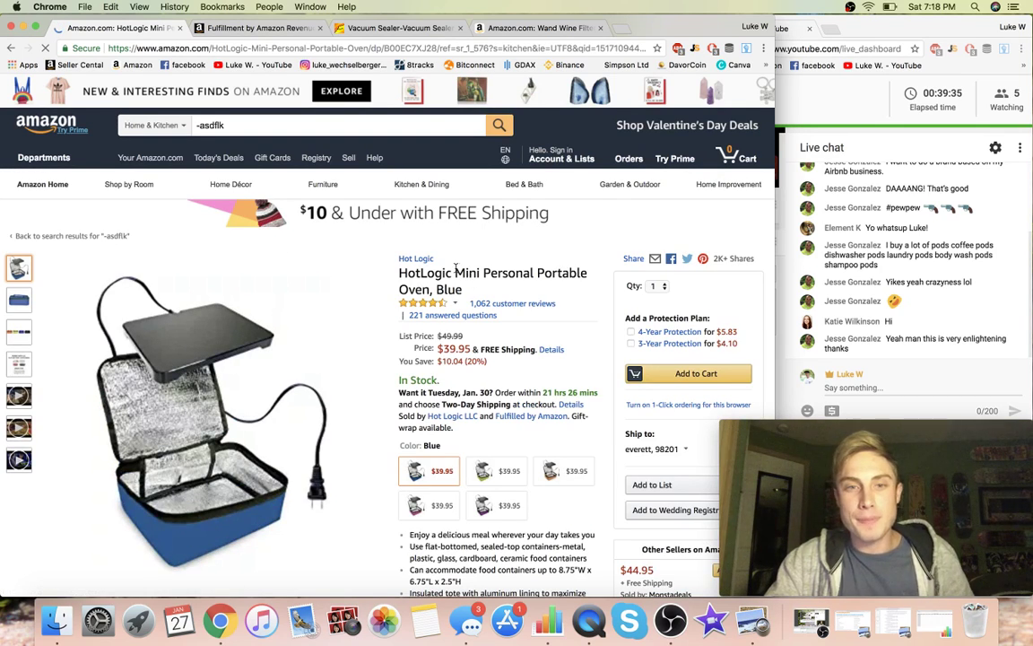
pyautogui.moveTo(454, 273); pyautogui.dragTo(588, 278)
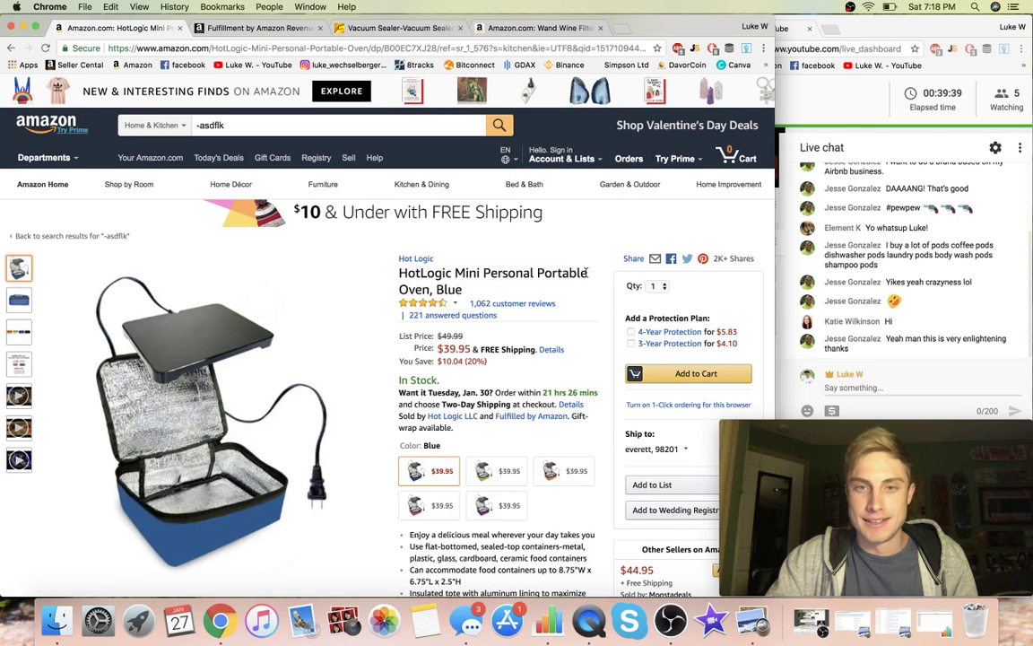
pyautogui.rightClick(467, 278)
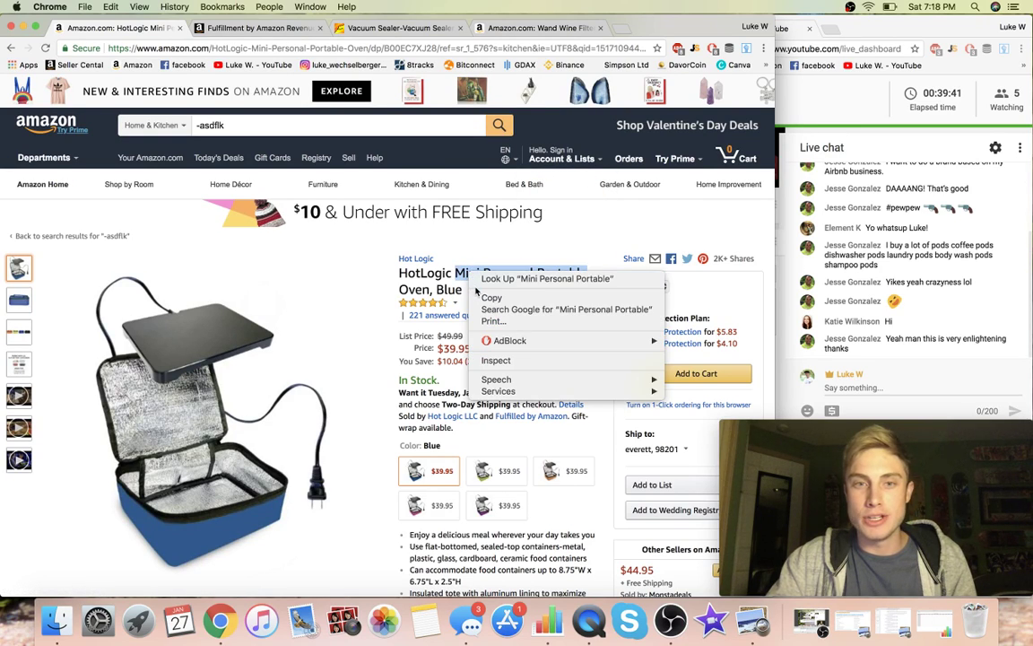
pyautogui.click(479, 296)
# Replace the Wand Wine Filter search with a search of all Amazon departments for "Mini Personal Portable"
pyautogui.click(552, 36)
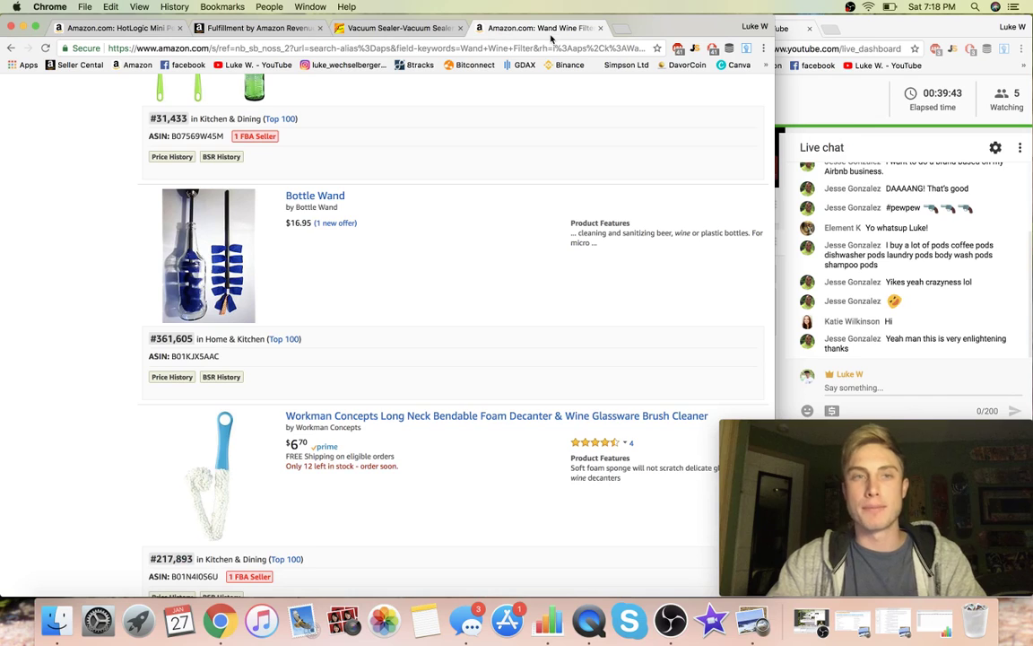
pyautogui.scroll(15, 323, 94)
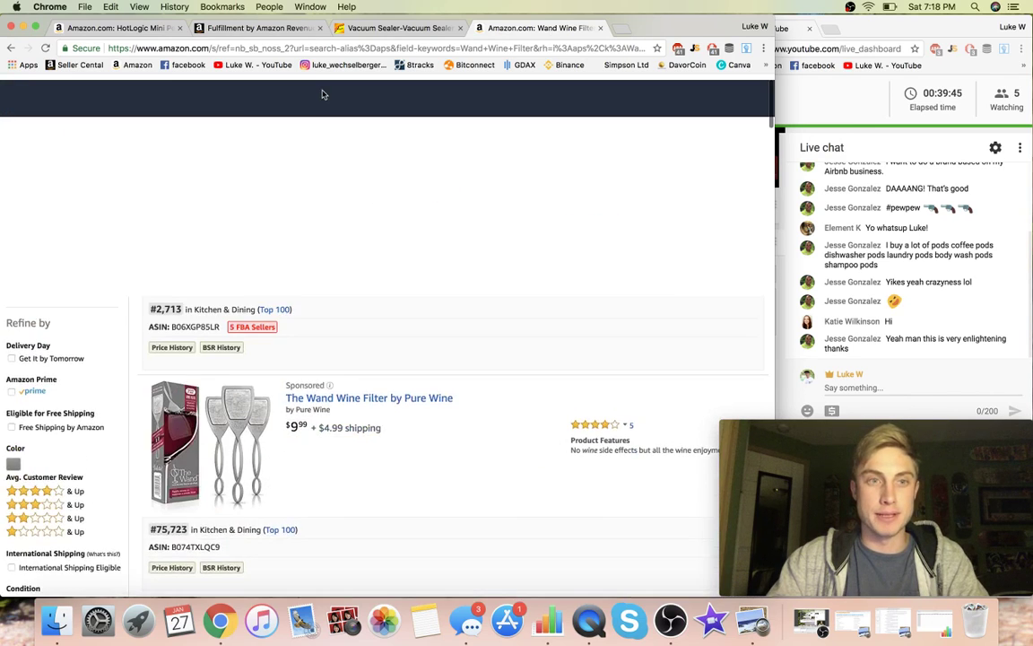
pyautogui.moveTo(229, 126); pyautogui.dragTo(129, 128)
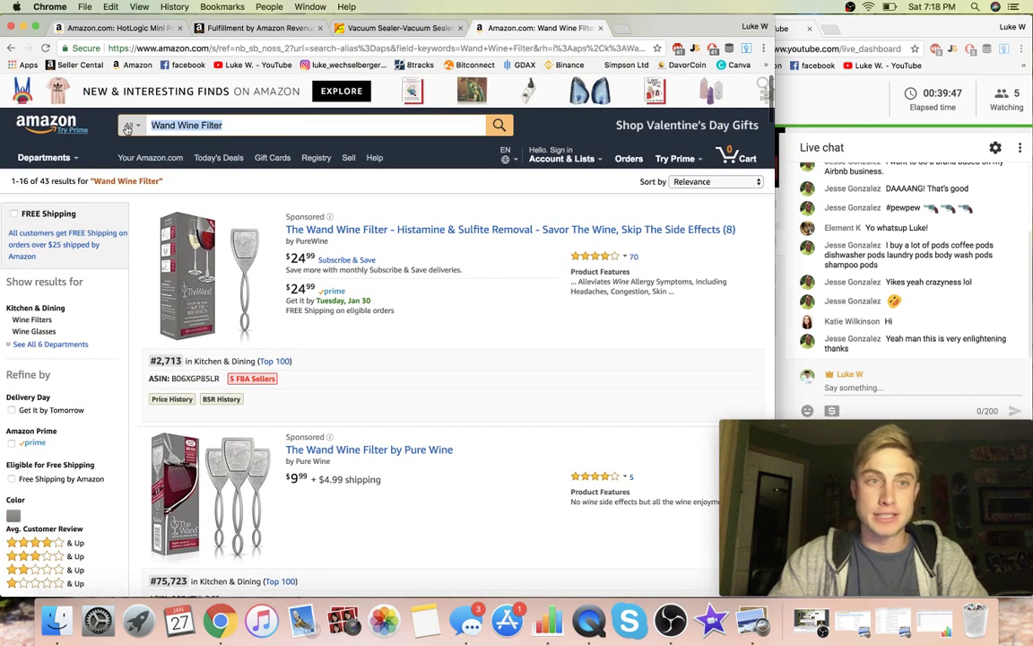
pyautogui.press('super+v')
pyautogui.press('Return')
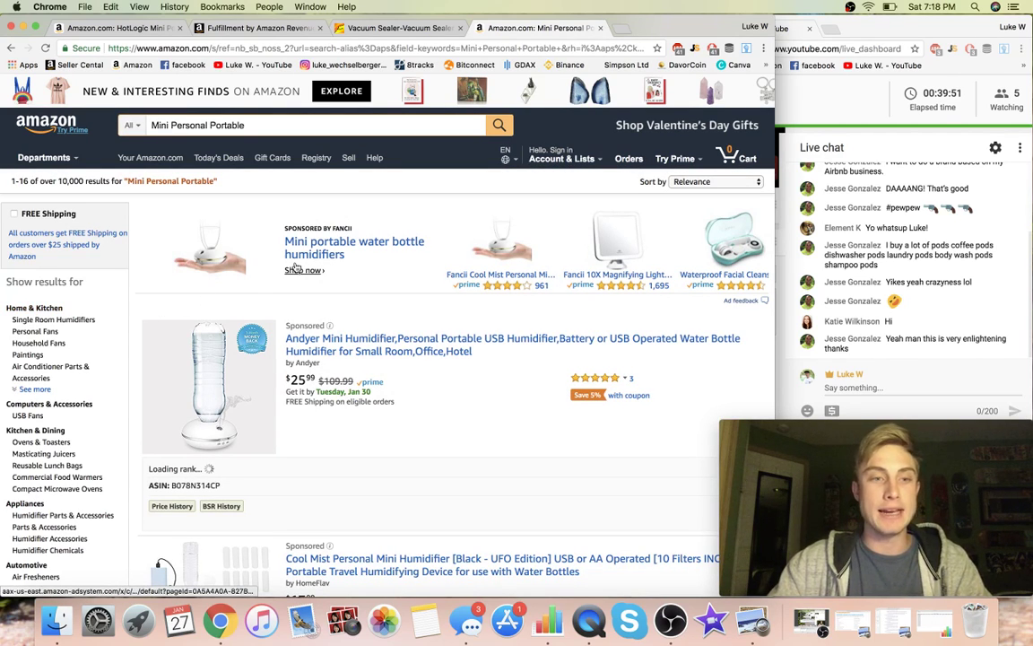
# Examine the "Mini Personal Portable" results for competing portable ovens, checking prices, review counts, sales ranks and FBA sellers
pyautogui.scroll(-10, 295, 267)
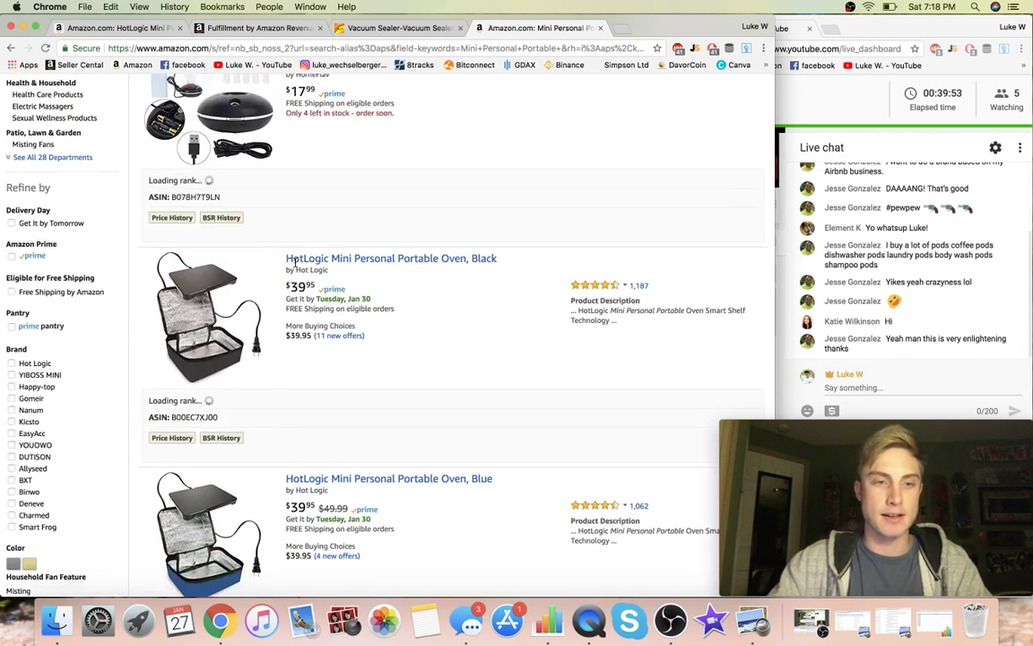
pyautogui.scroll(-3, 295, 267)
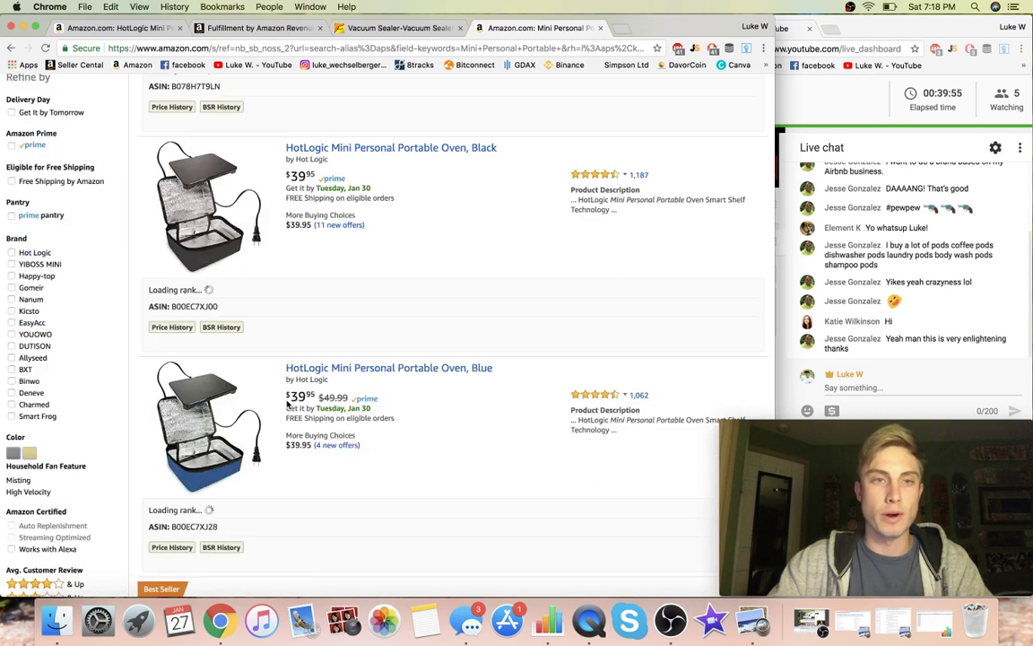
pyautogui.scroll(-7, 286, 401)
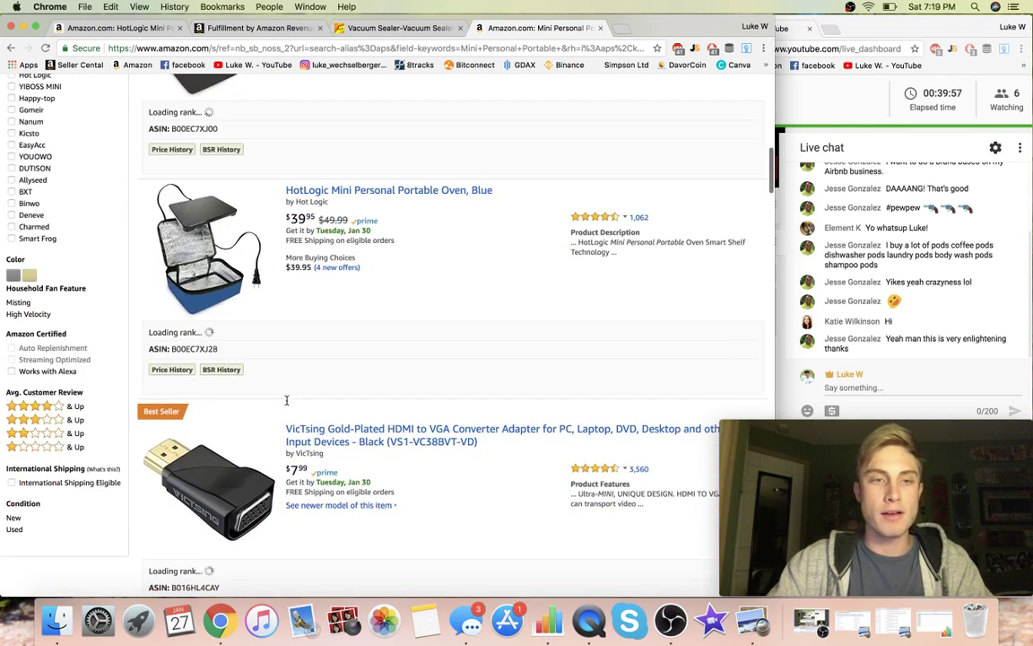
pyautogui.scroll(-4, 286, 405)
pyautogui.scroll(8, 287, 403)
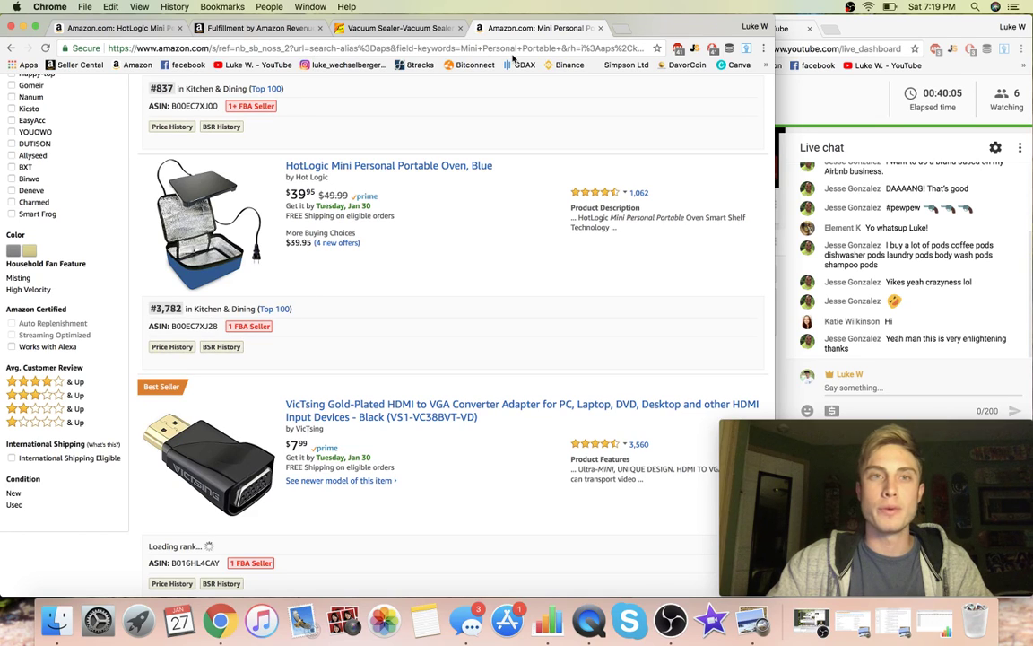
# Return from the portable oven listing to page 10 of the Kitchen & Dining results and skim the products to the end of the page
pyautogui.click(121, 28)
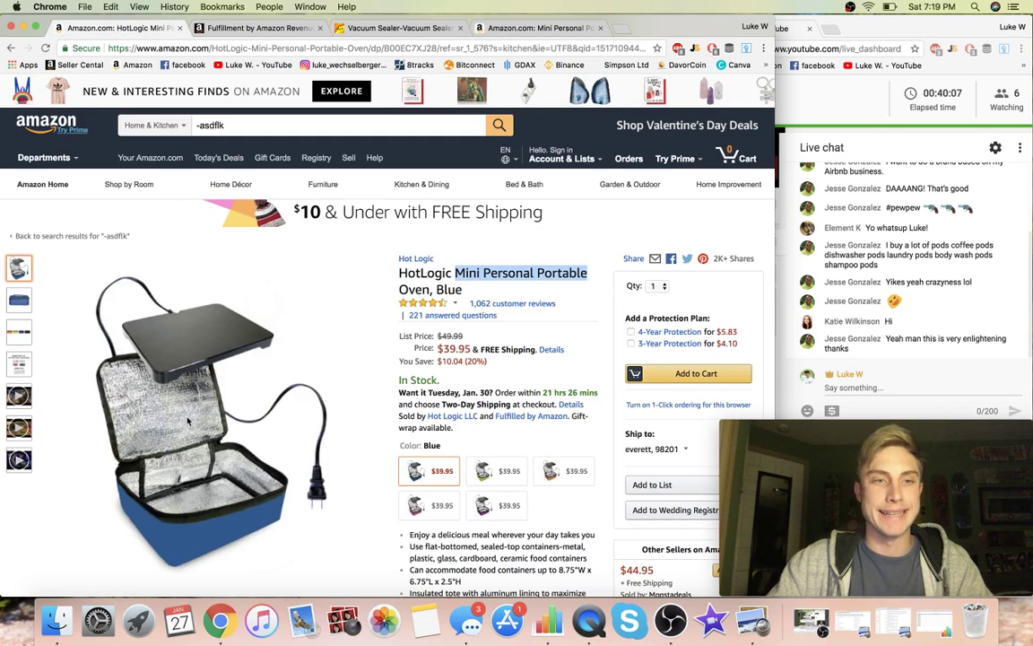
pyautogui.click(11, 48)
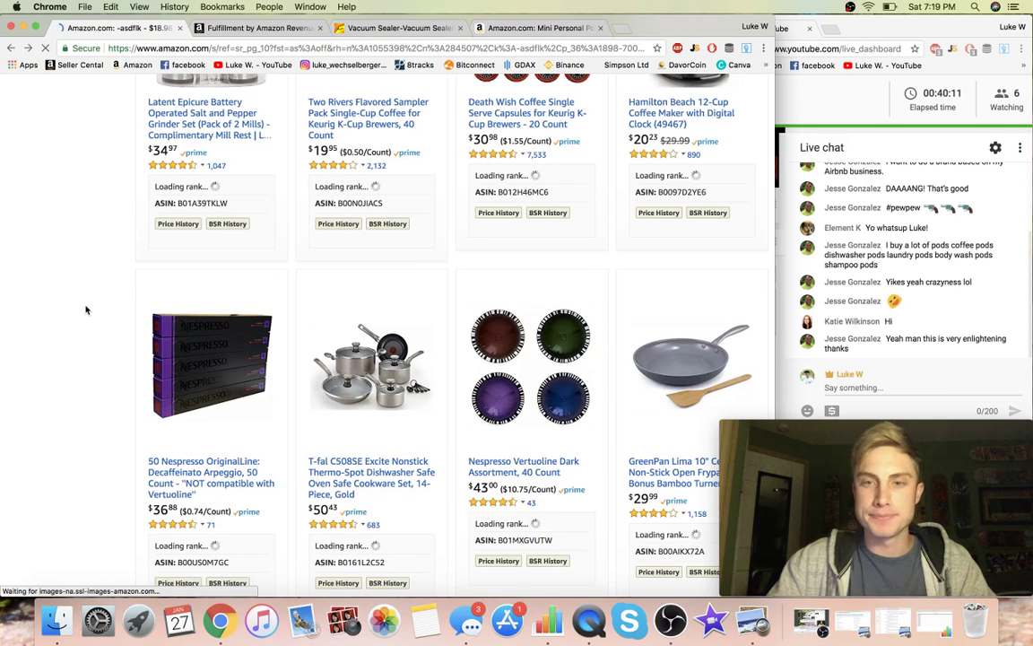
pyautogui.scroll(-3, 86, 309)
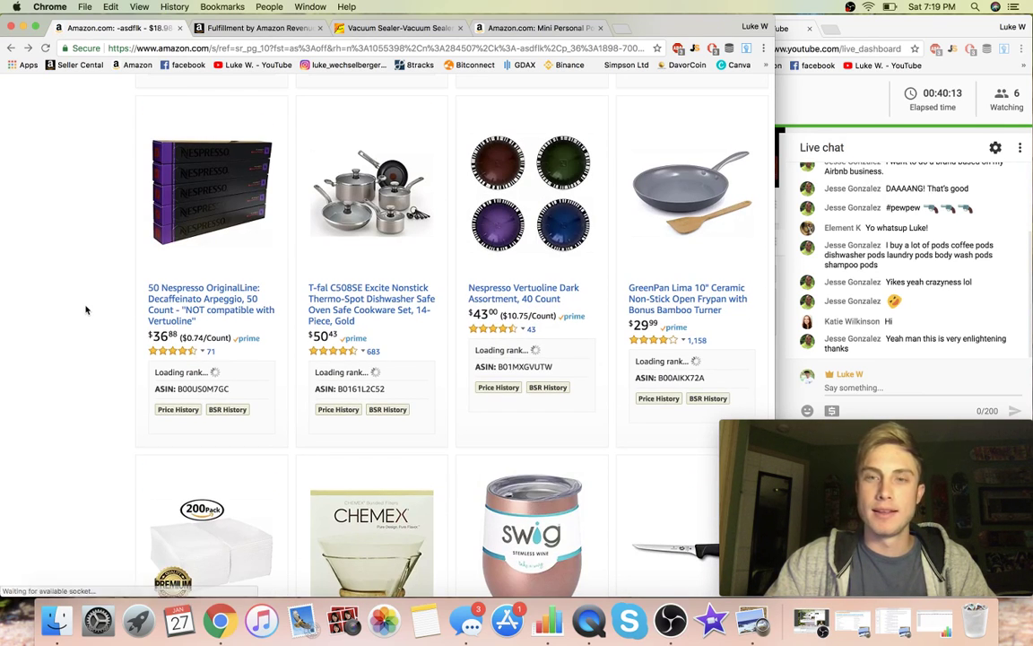
pyautogui.scroll(-4, 86, 309)
pyautogui.scroll(-3, 86, 309)
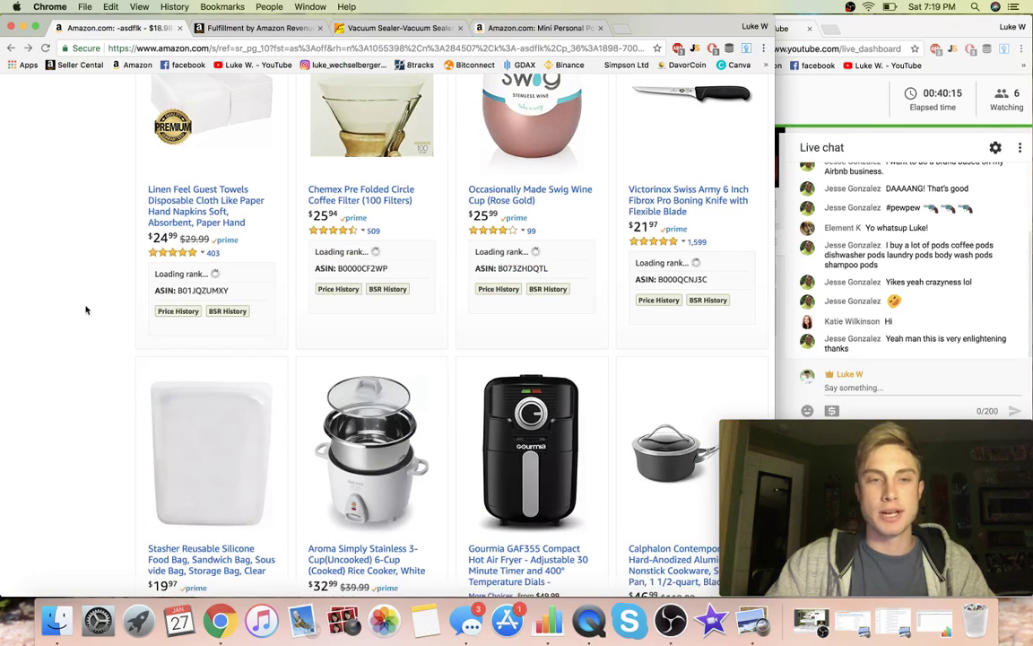
pyautogui.scroll(-3, 86, 309)
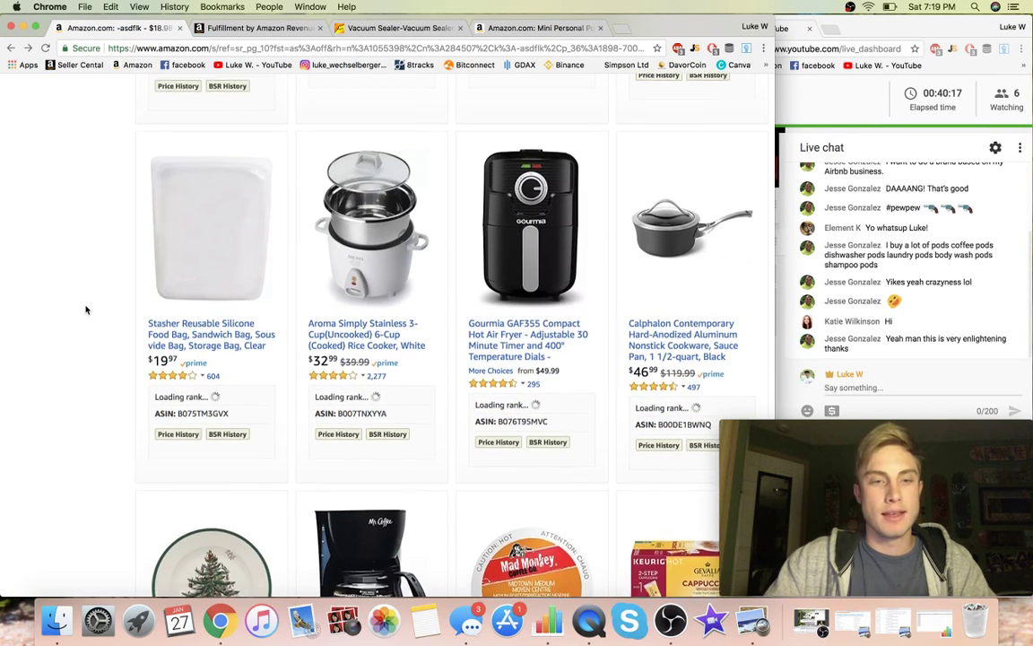
pyautogui.scroll(-3, 86, 309)
pyautogui.scroll(1, 98, 327)
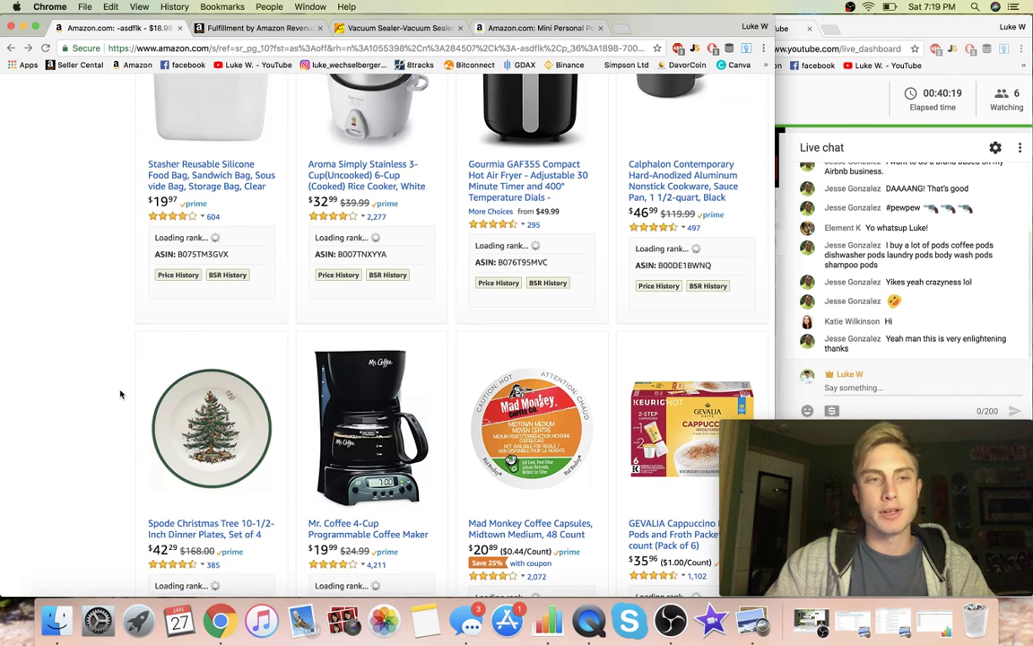
pyautogui.scroll(-3, 120, 393)
pyautogui.scroll(-2, 120, 394)
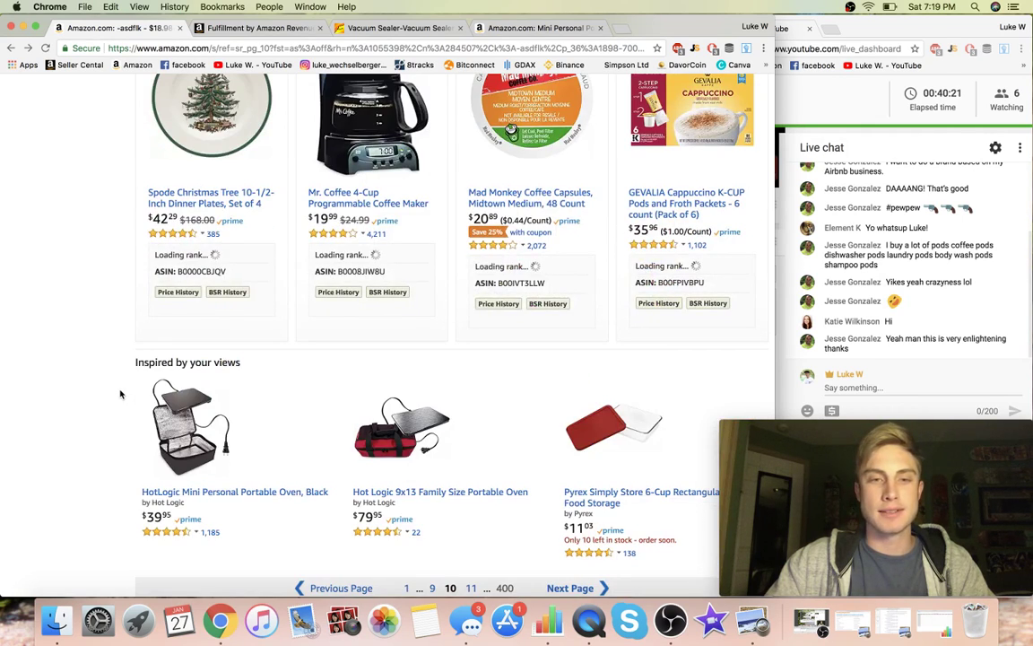
# Open page 11 of the Kitchen & Dining results and examine products from the water bottles to the wine decanter and griddler waffle plates
pyautogui.click(471, 588)
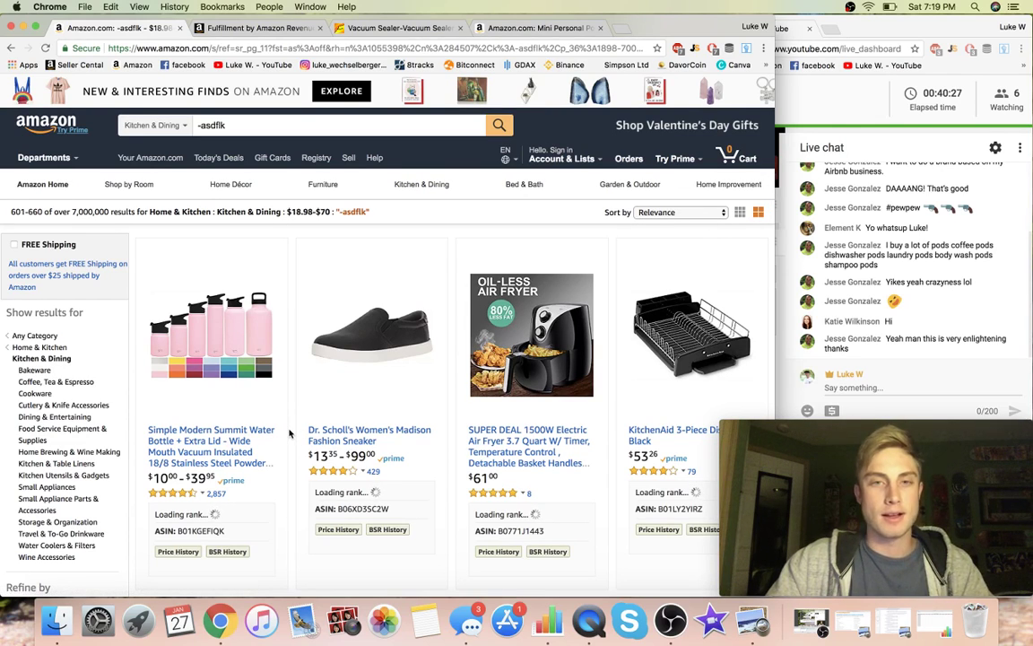
pyautogui.scroll(-2, 289, 433)
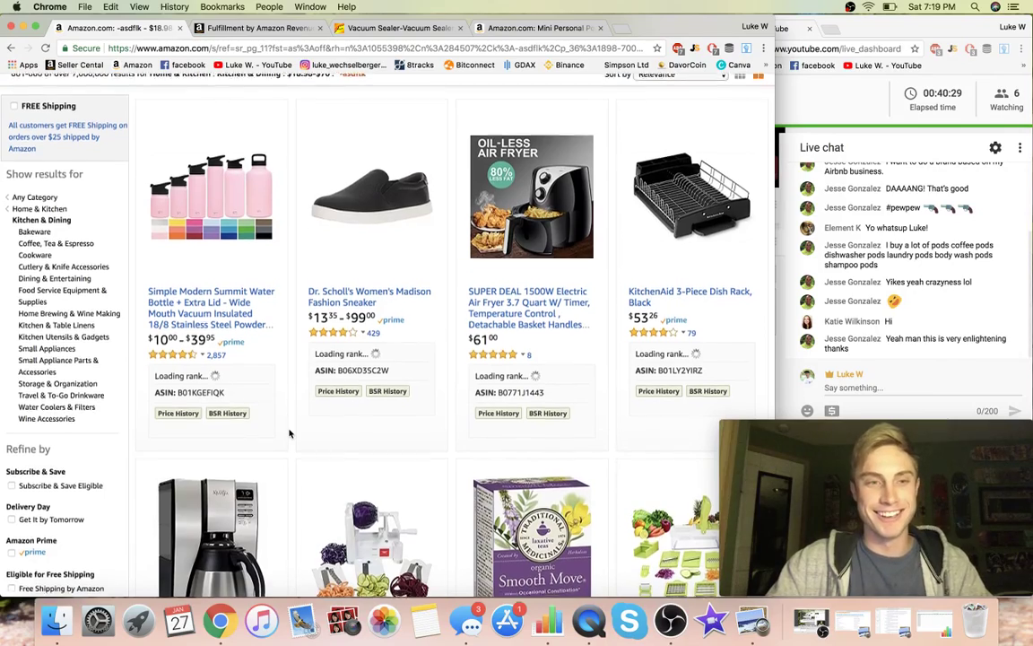
pyautogui.scroll(-2, 288, 433)
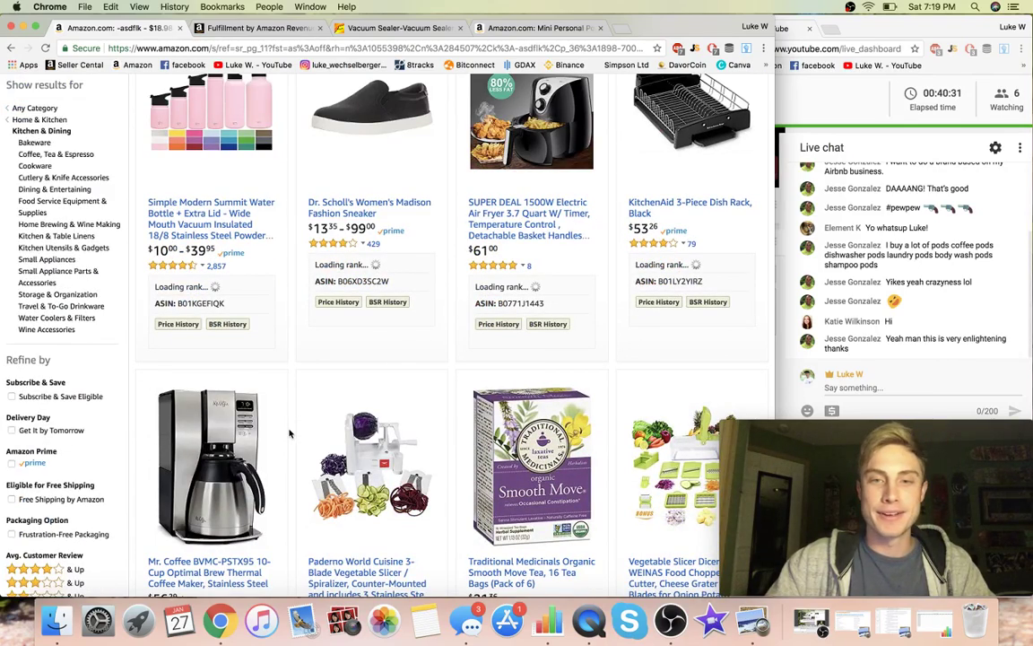
pyautogui.scroll(-3, 289, 433)
pyautogui.scroll(-3, 289, 433)
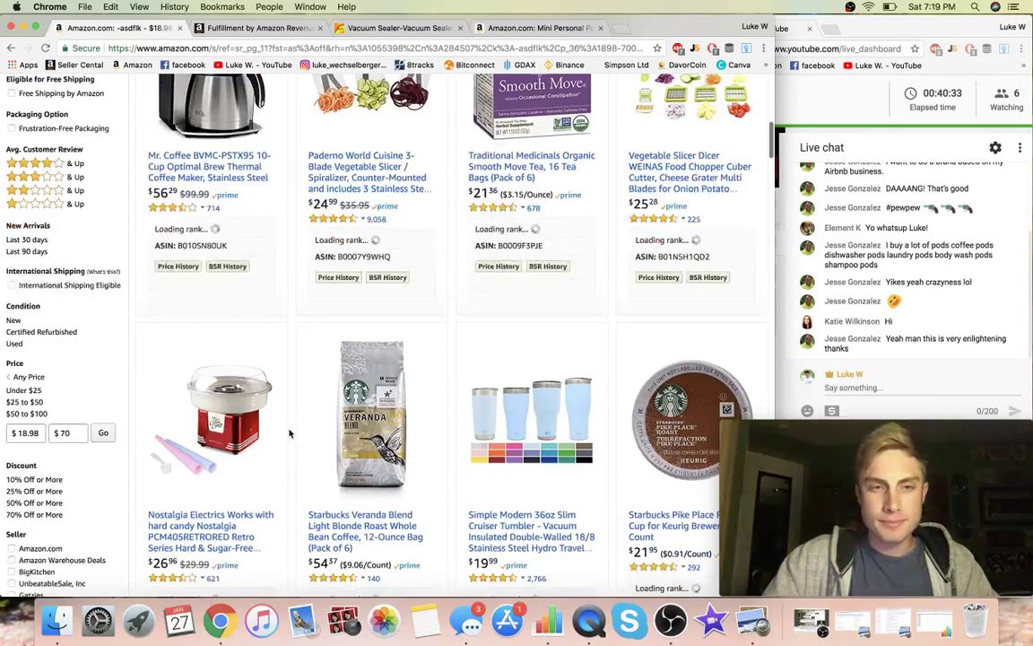
pyautogui.scroll(-3, 289, 433)
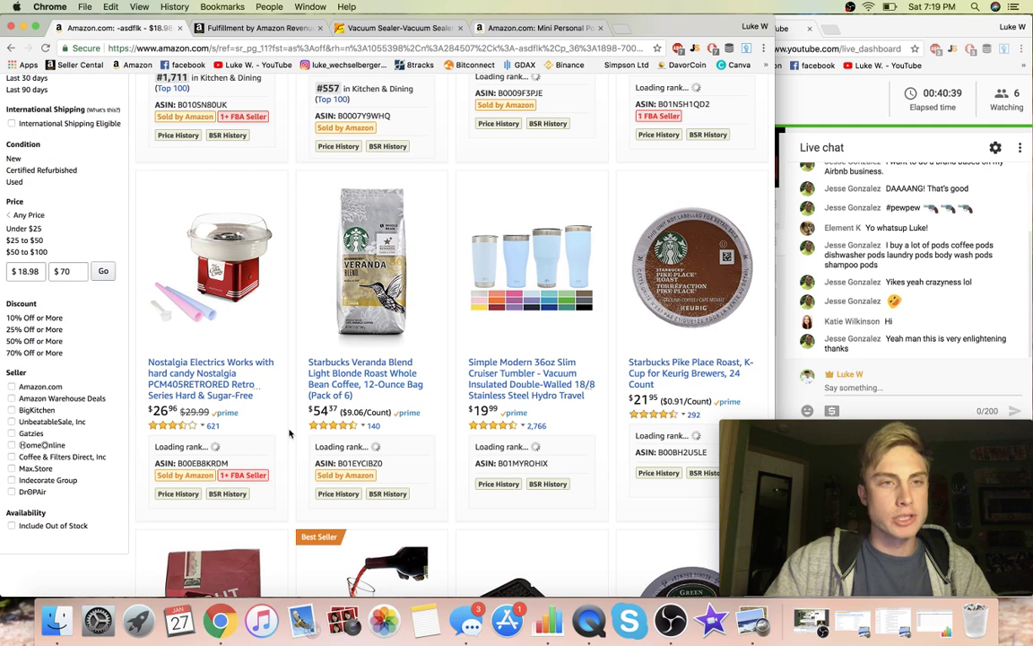
pyautogui.scroll(-2, 289, 433)
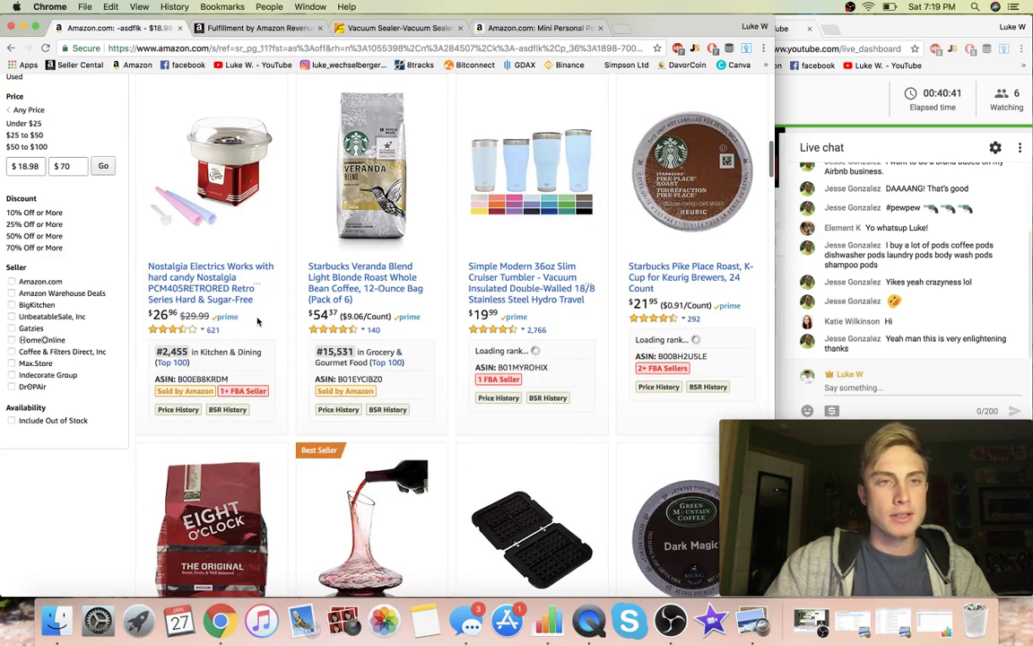
pyautogui.scroll(-3, 124, 386)
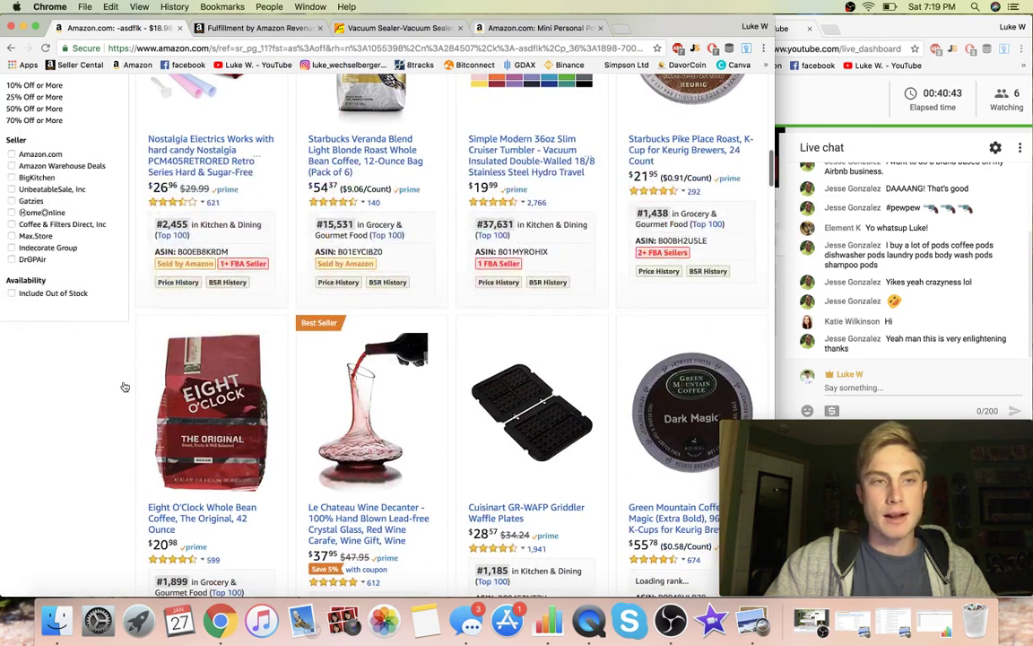
pyautogui.scroll(-1, 125, 386)
pyautogui.scroll(-2, 125, 387)
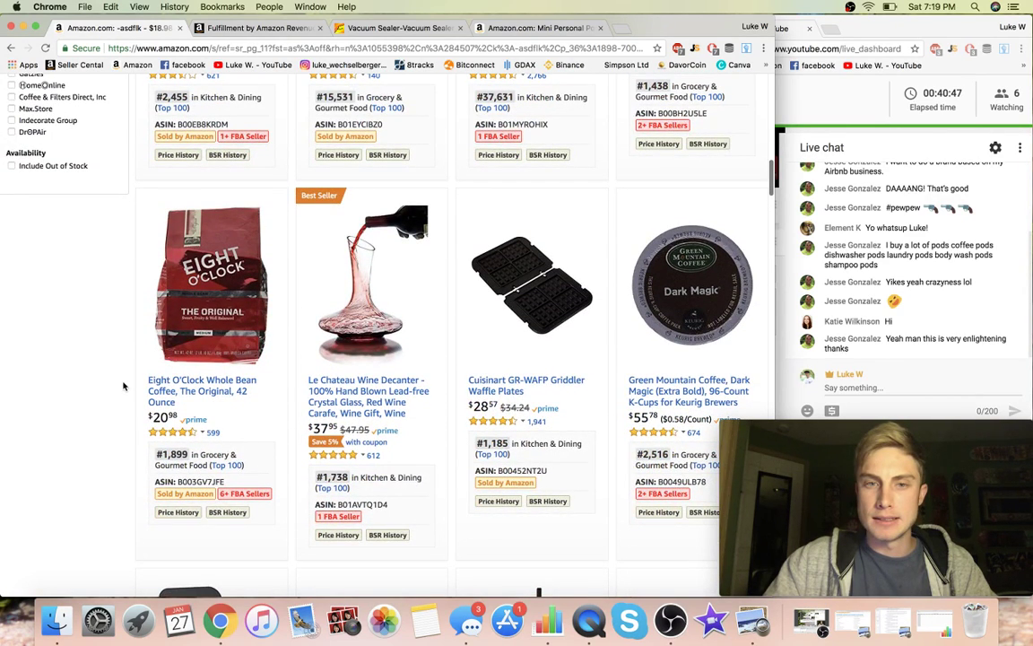
# Open the Cuisinart GR-WAFP Griddler Waffle Plates listing and copy "Griddler Waffle Plates" from its title
pyautogui.moveTo(521, 283)
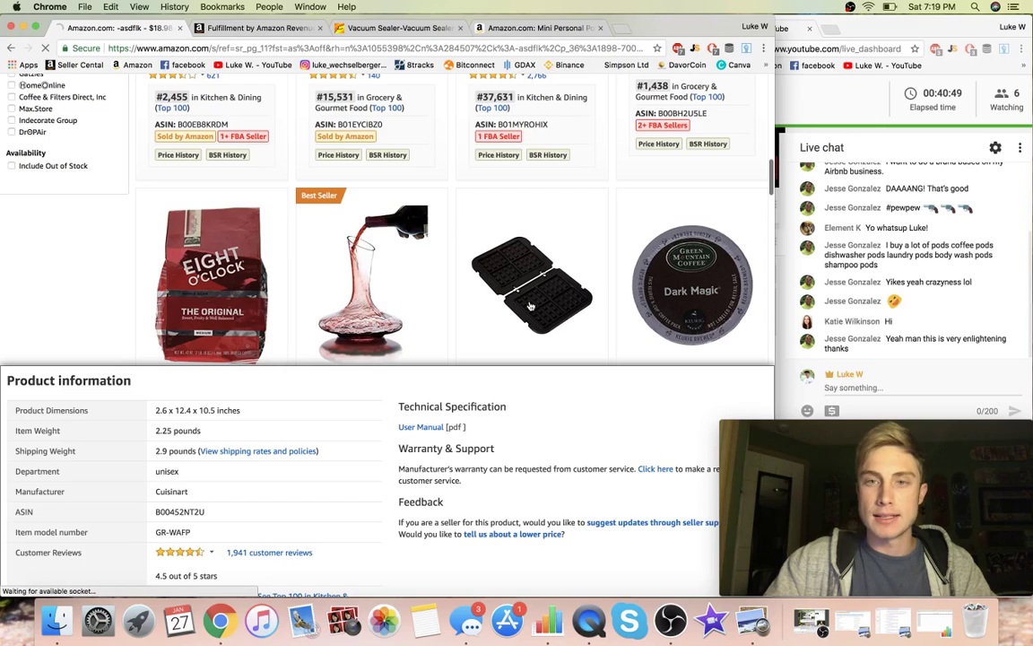
pyautogui.click(531, 303)
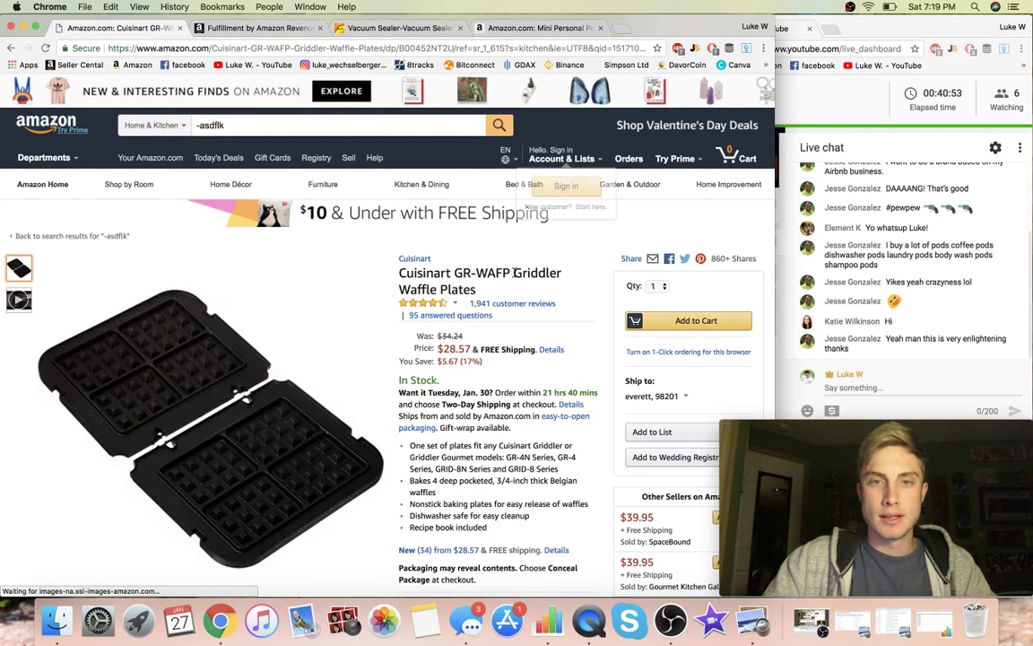
pyautogui.moveTo(522, 284); pyautogui.dragTo(525, 297)
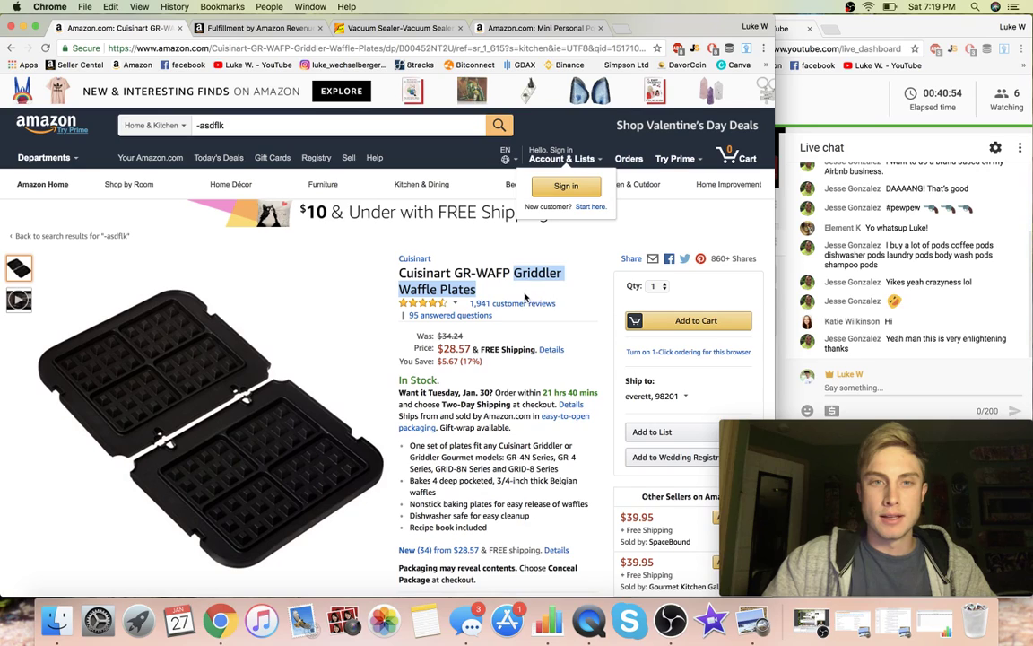
pyautogui.rightClick(476, 296)
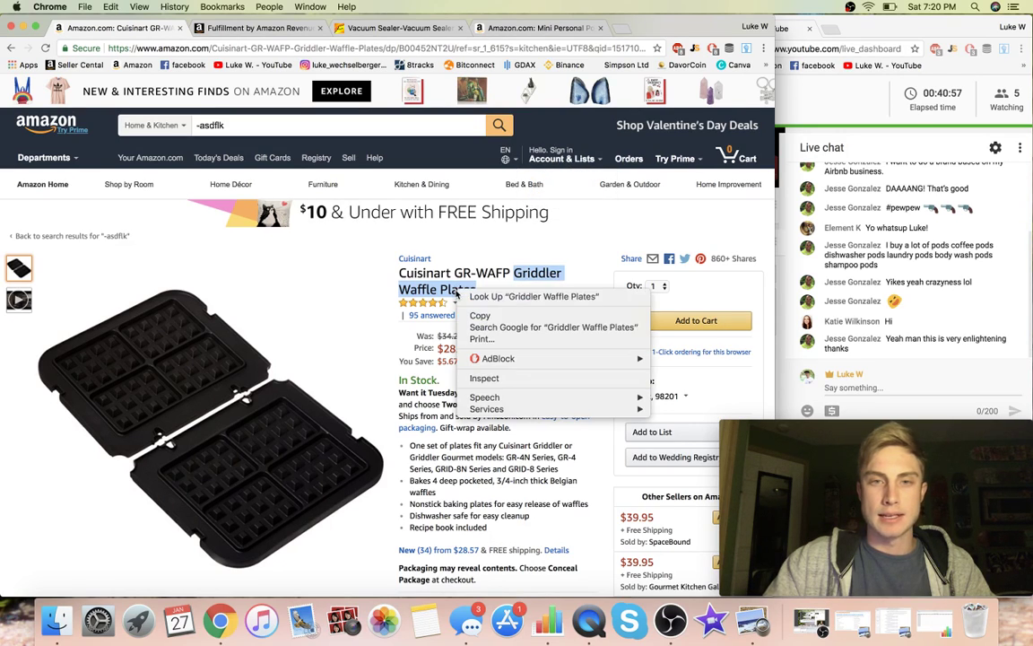
pyautogui.click(502, 319)
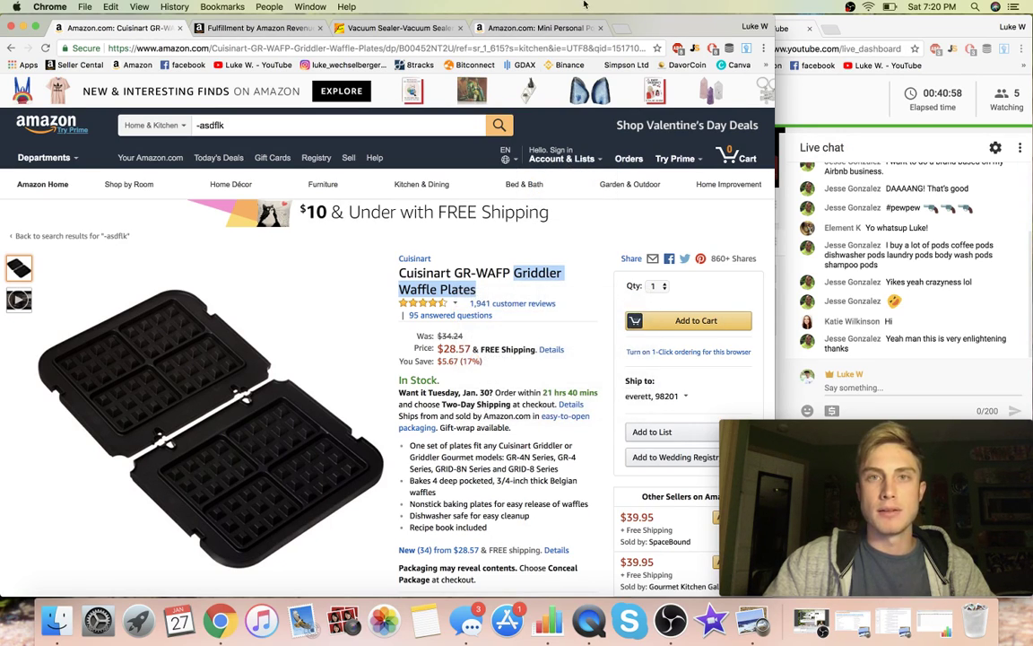
# Replace the "Mini Personal Portable" search with a search of all Amazon departments for "Griddler Waffle Plates"
pyautogui.click(542, 28)
pyautogui.scroll(5, 291, 162)
pyautogui.scroll(10, 291, 162)
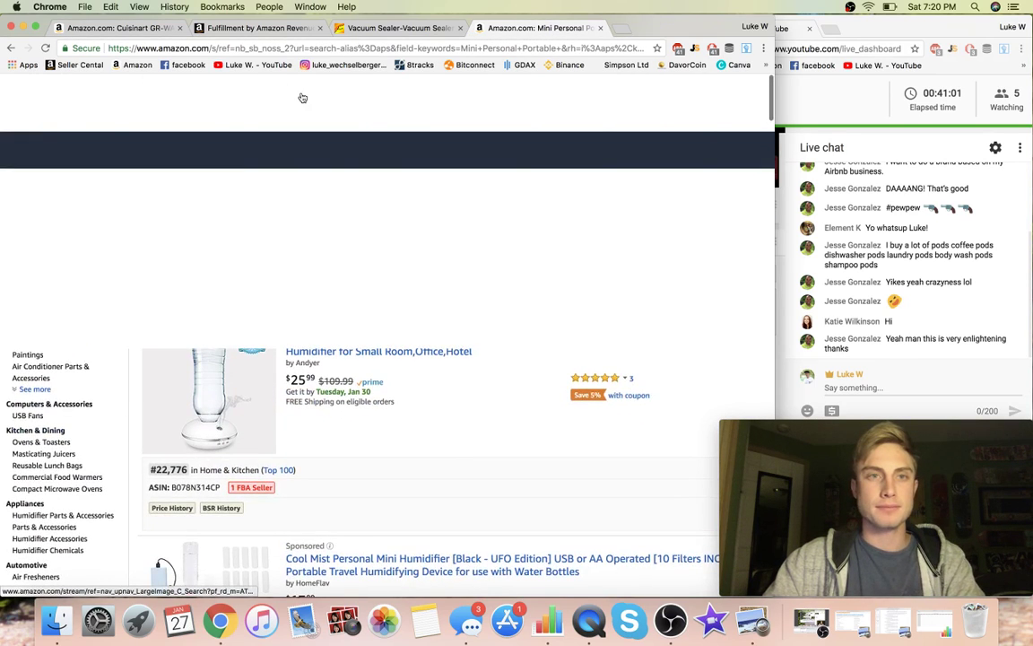
pyautogui.moveTo(258, 125); pyautogui.dragTo(141, 117)
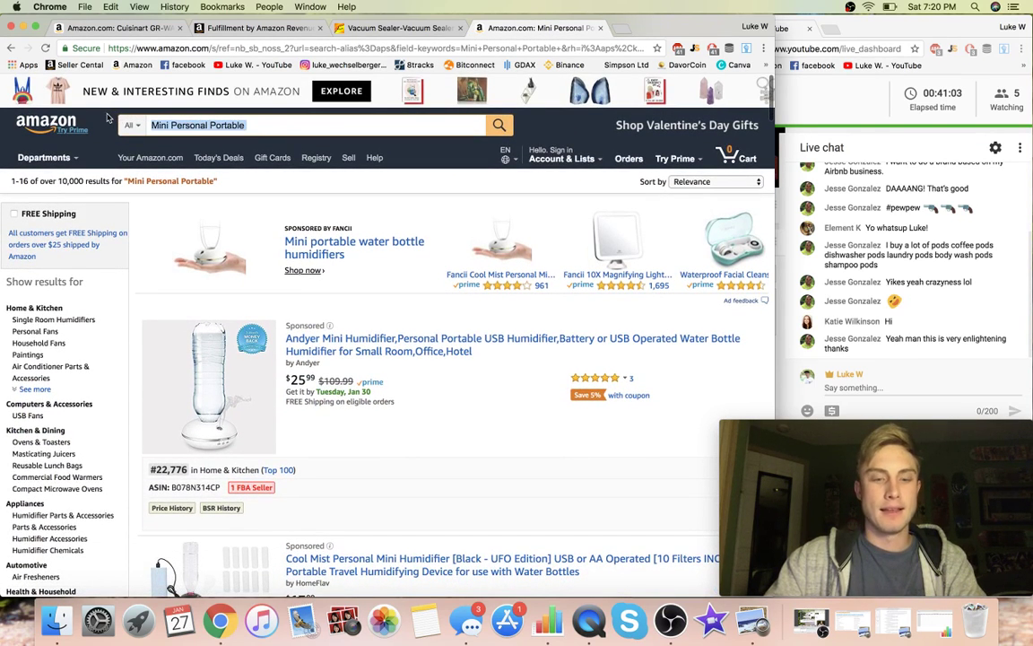
pyautogui.press('super+v')
pyautogui.press('Return')
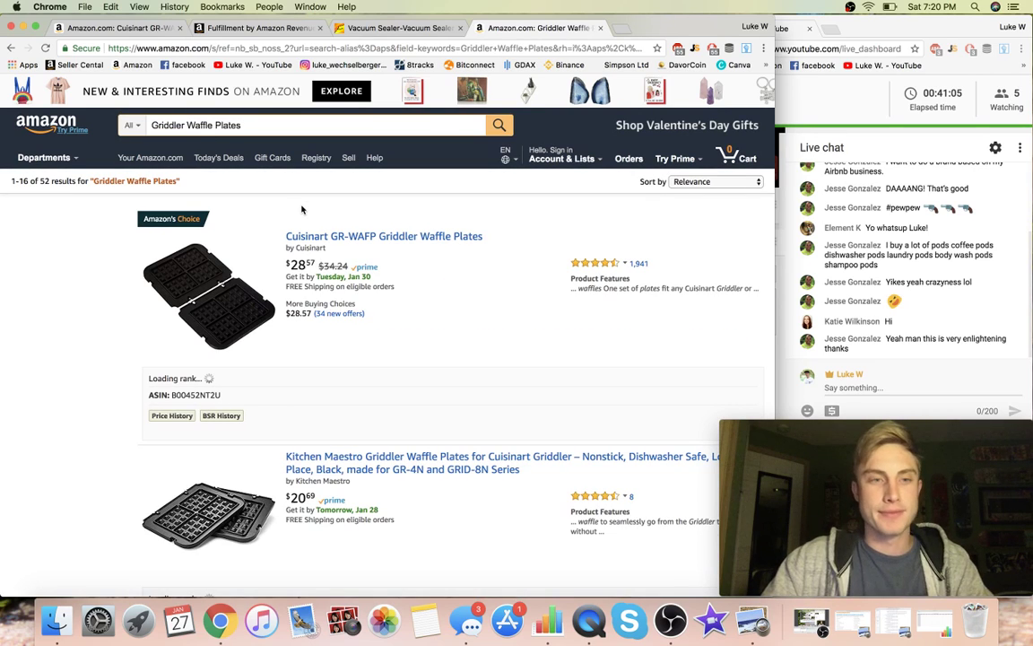
# Examine the competing griddler waffle plates and run Jungle Scout on the results to compare sales, revenue, reviews and sellers
pyautogui.scroll(-5, 450, 351)
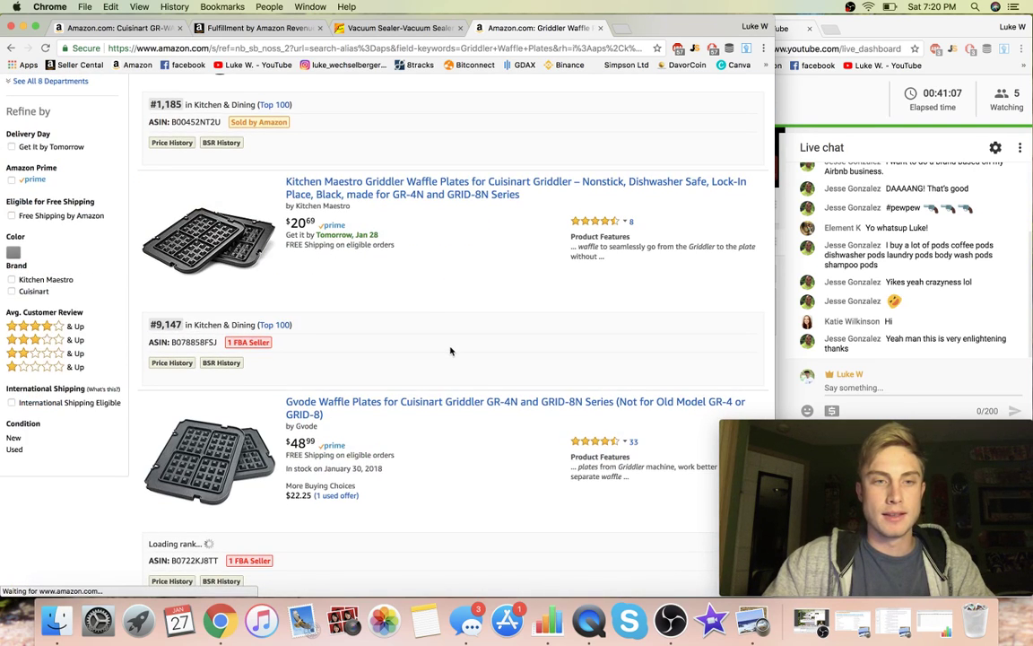
pyautogui.scroll(5, 450, 350)
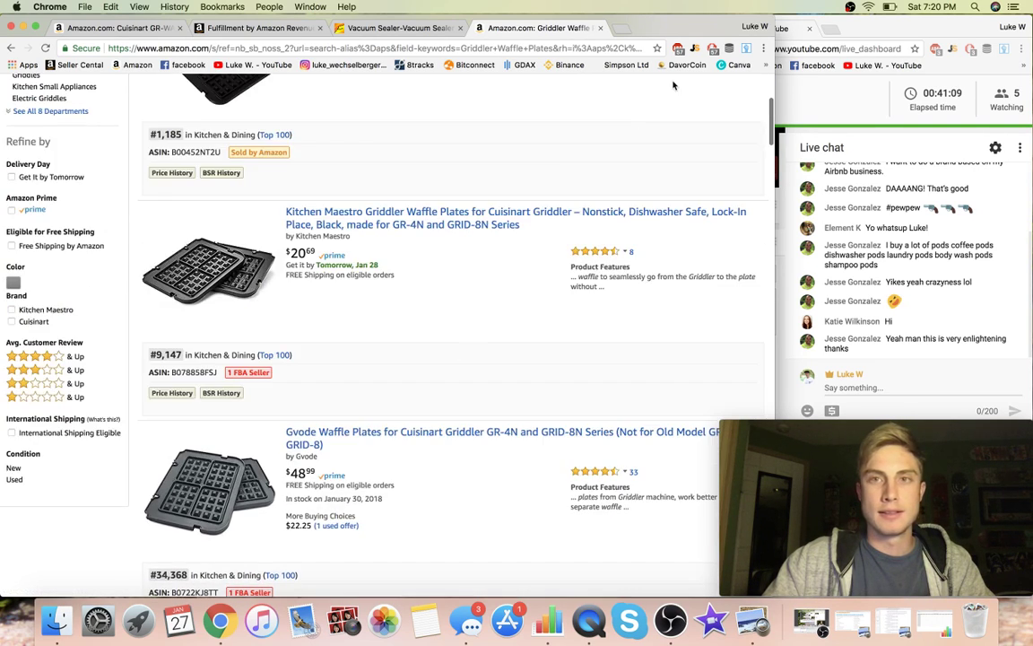
pyautogui.click(695, 52)
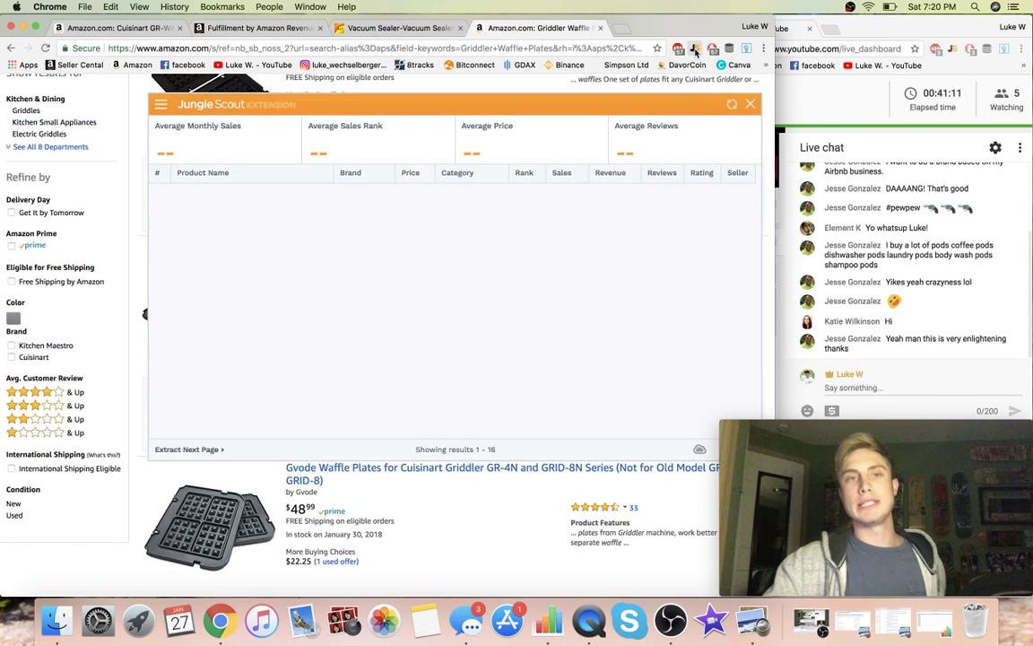
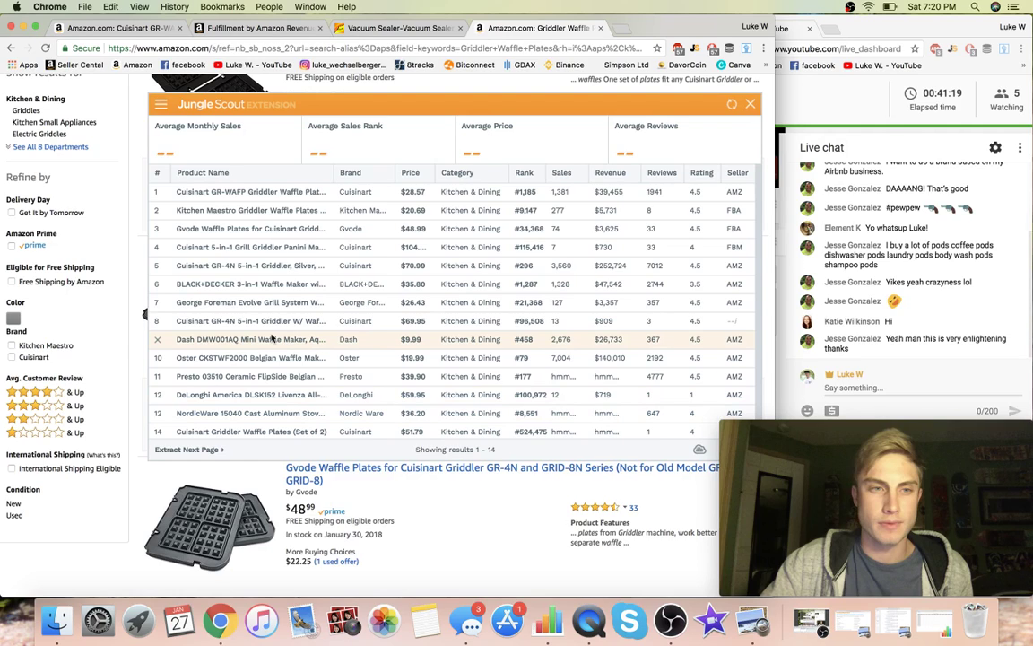
pyautogui.moveTo(229, 344)
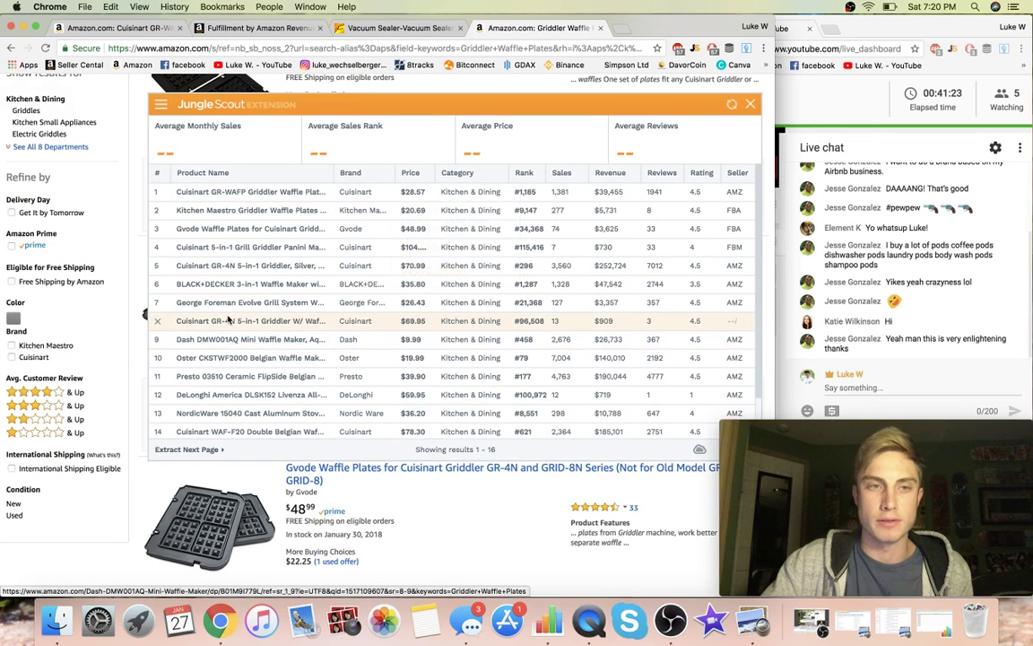
pyautogui.moveTo(231, 254)
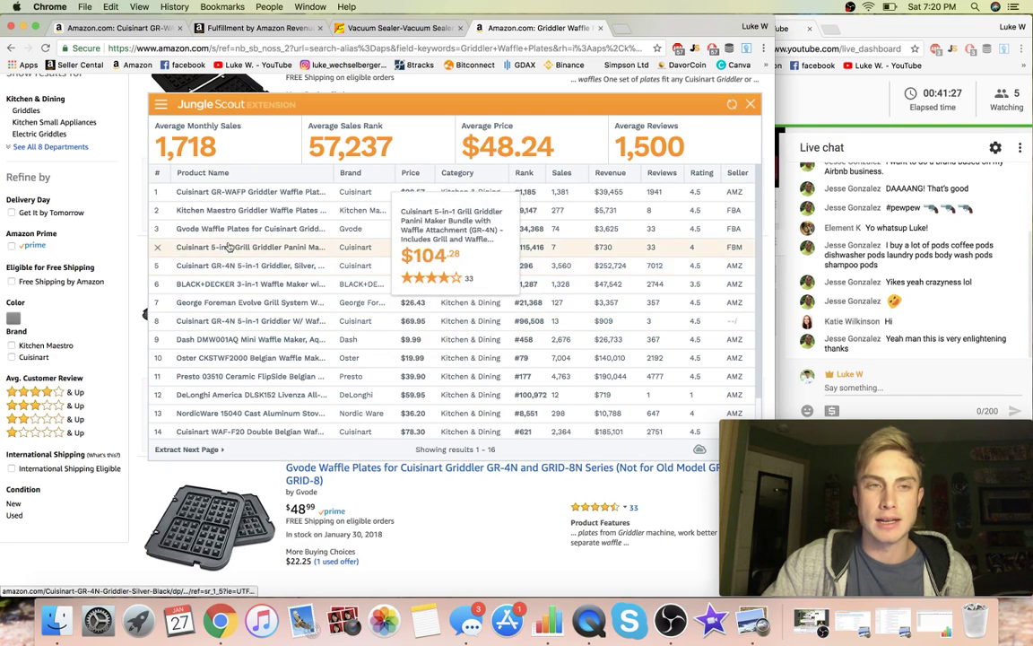
pyautogui.moveTo(228, 212)
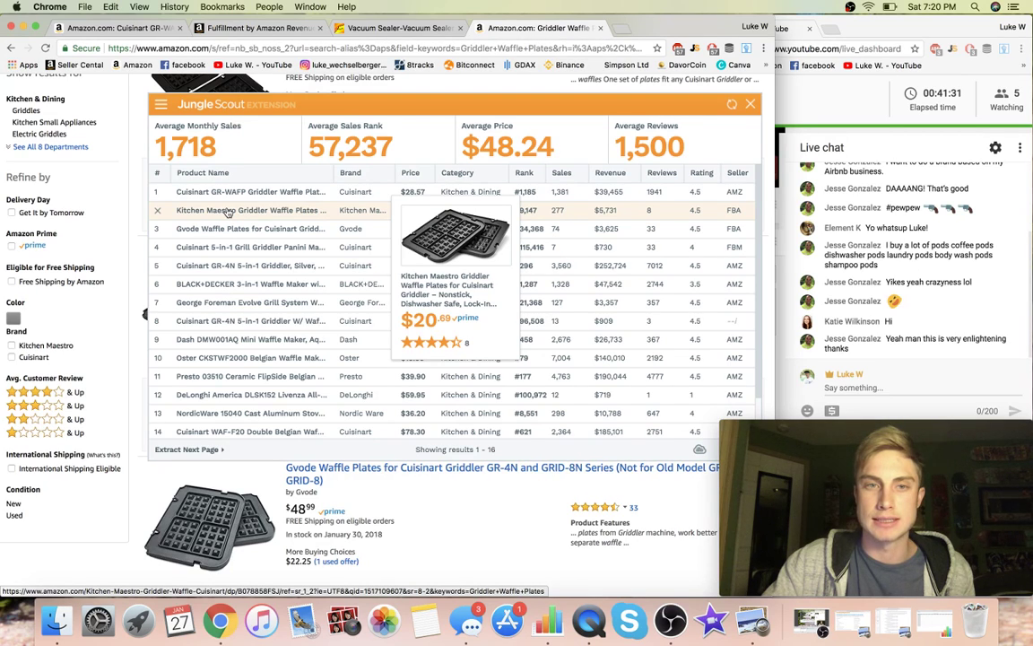
pyautogui.moveTo(236, 192)
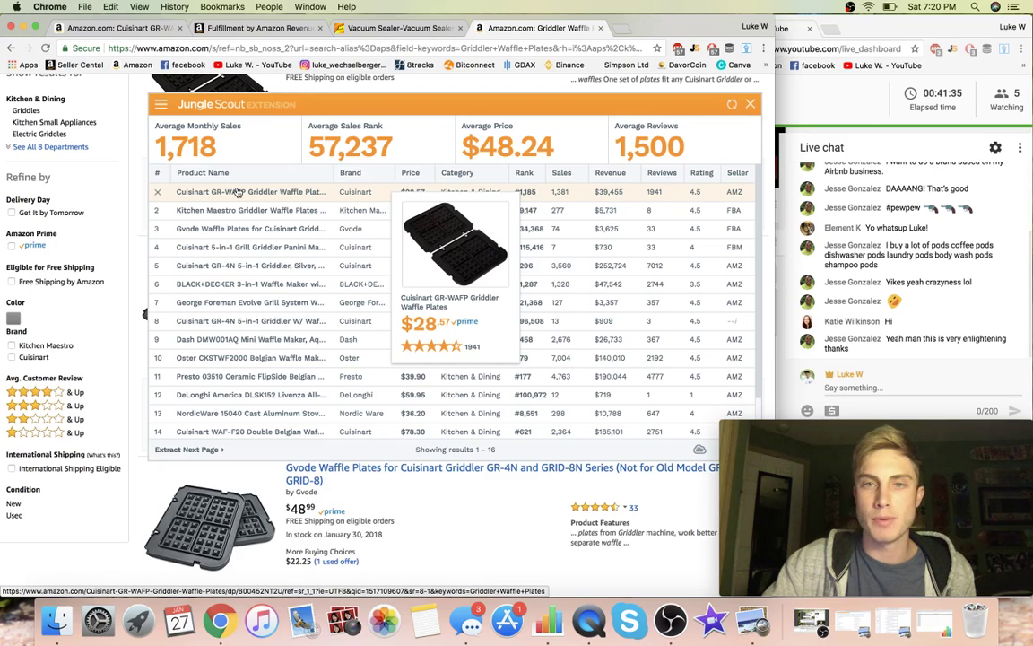
# Return from the waffle plates listing to page 11 of the Kitchen & Dining results and briefly view the Product Opportunity Spreadsheet in Numbers
pyautogui.click(109, 30)
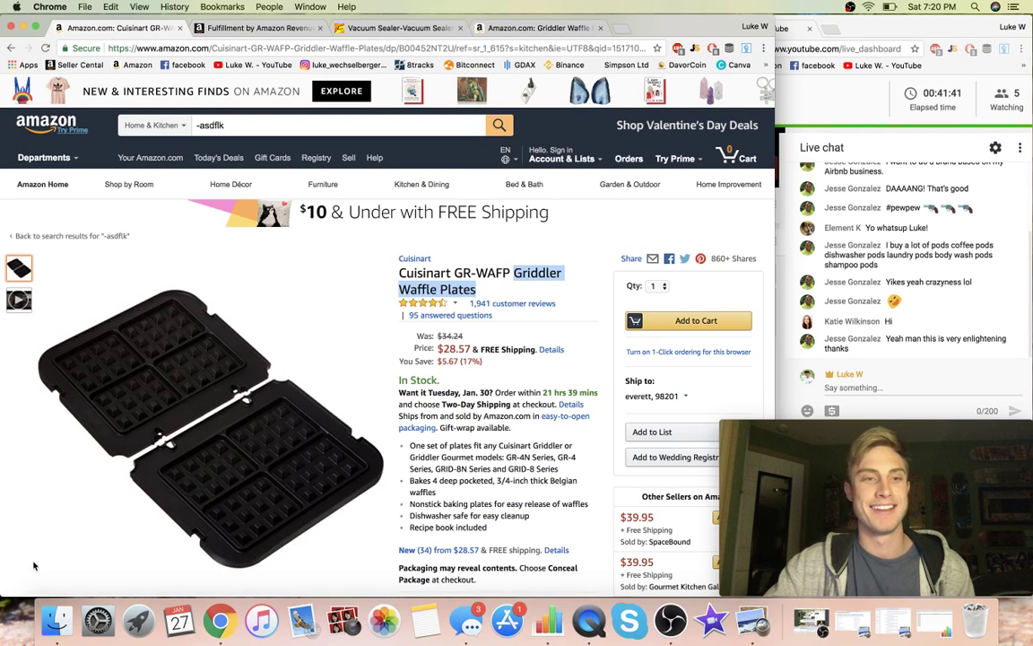
pyautogui.press('super+Left')
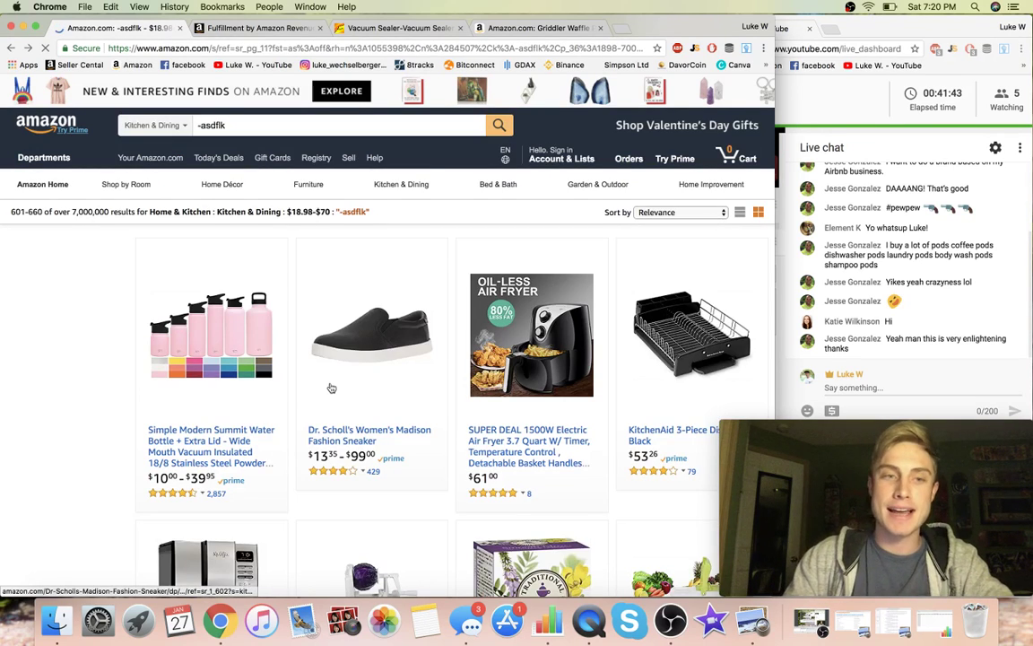
pyautogui.scroll(-10, 330, 387)
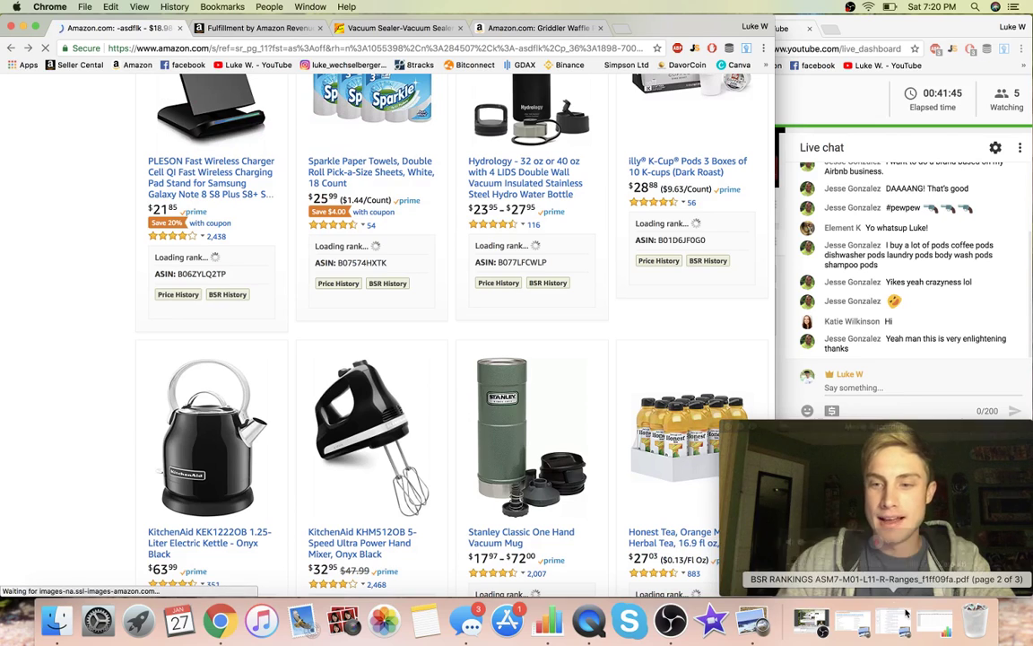
pyautogui.click(933, 622)
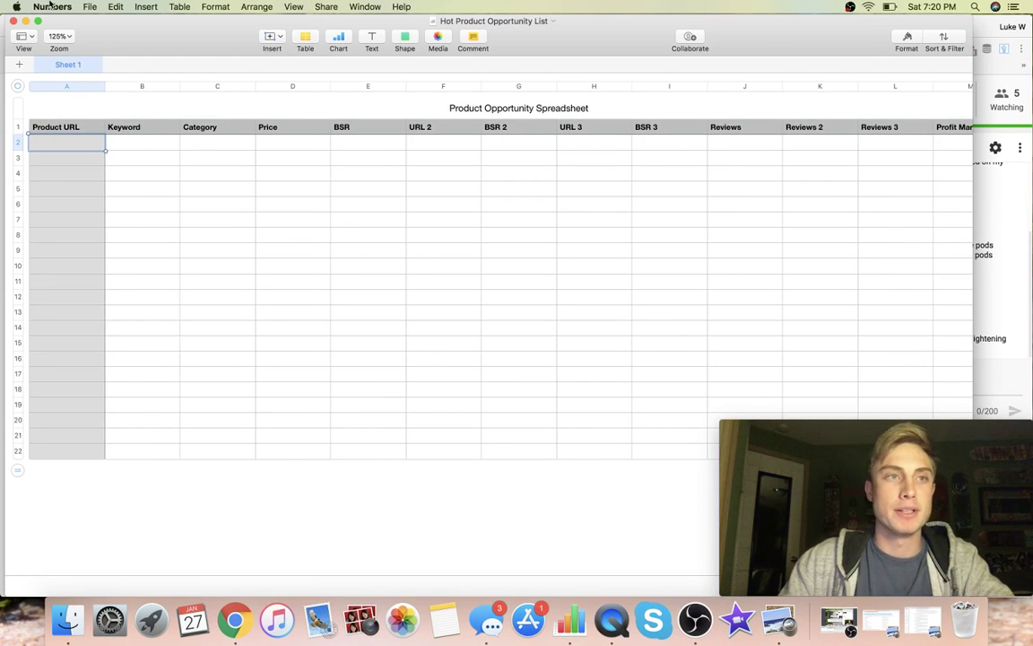
pyautogui.click(25, 20)
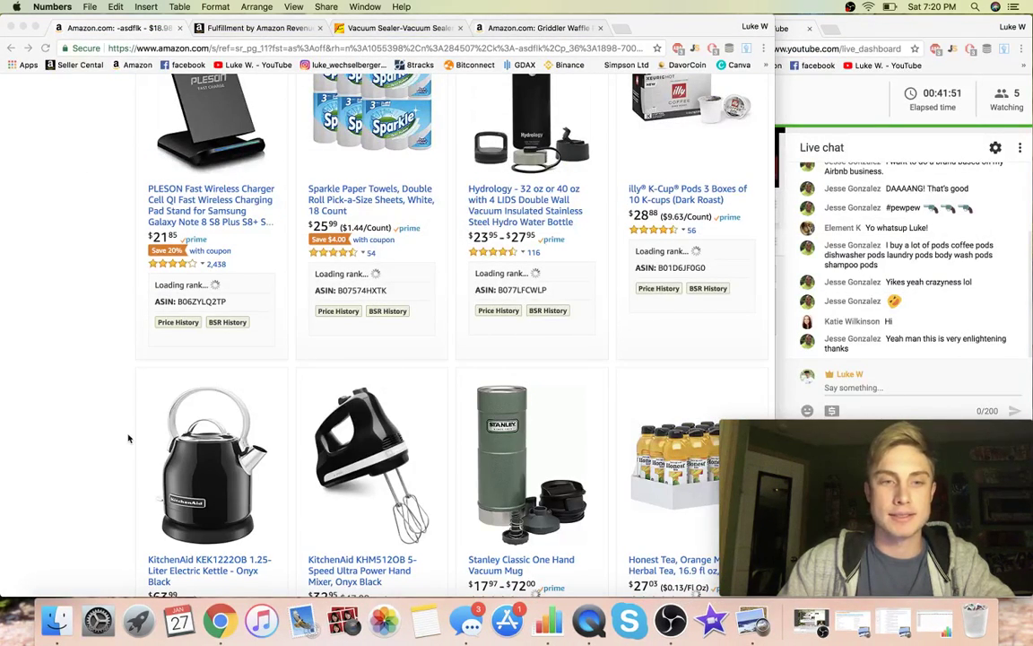
# Examine the page 11 products from the KitchenAid electric kettle to the kitchen food scale row, checking prices, reviews, sales ranks and FBA sellers
pyautogui.scroll(-5, 130, 438)
pyautogui.scroll(-5, 116, 441)
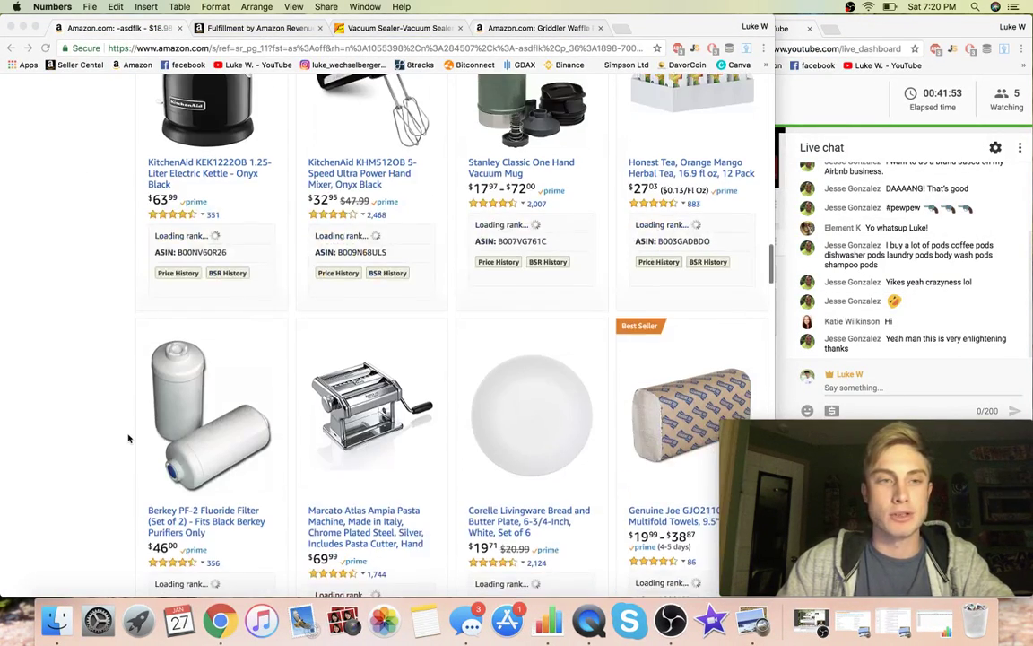
pyautogui.scroll(-5, 105, 444)
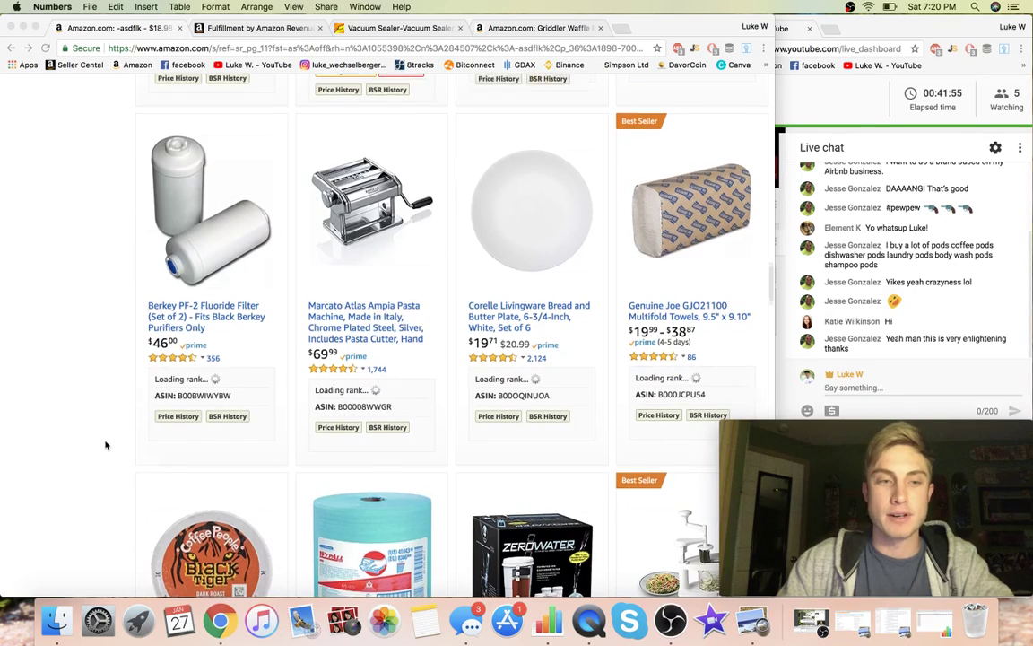
pyautogui.scroll(-5, 105, 445)
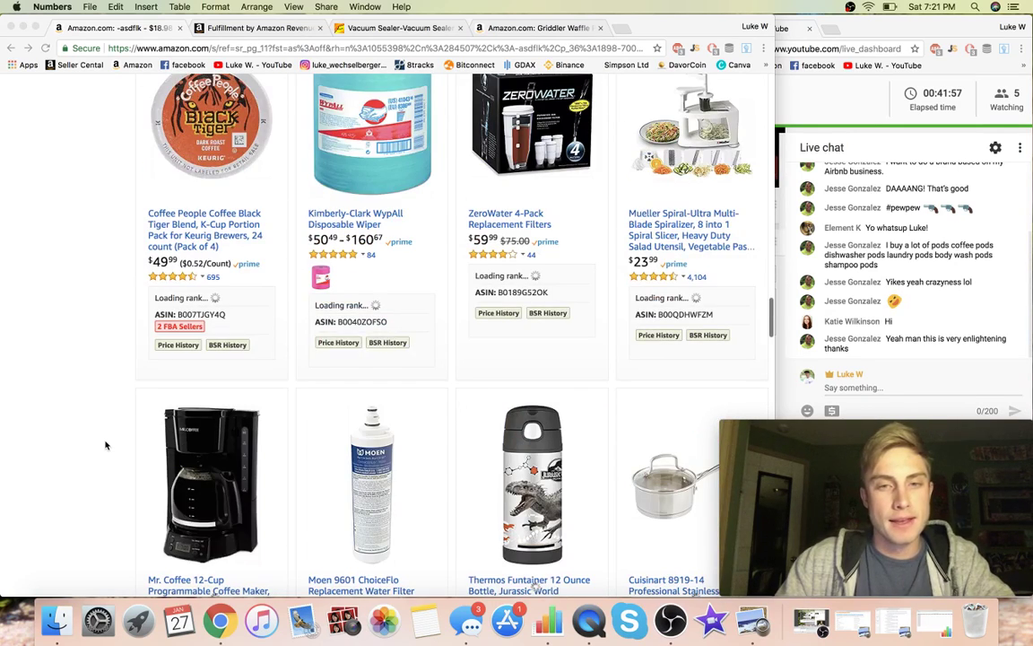
pyautogui.scroll(-3, 105, 445)
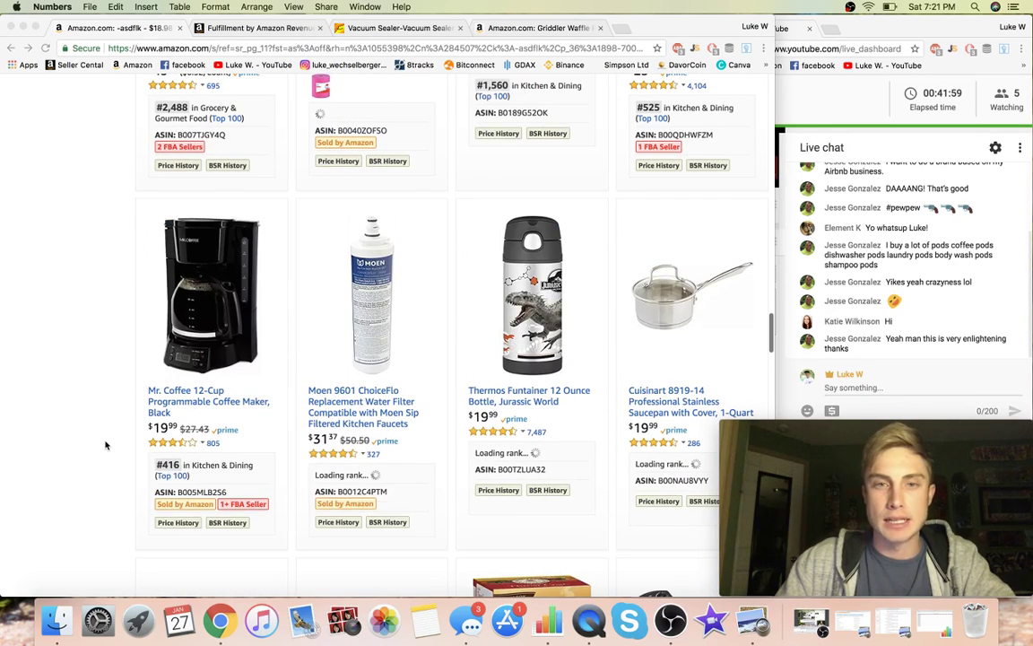
pyautogui.scroll(-5, 105, 445)
pyautogui.scroll(-5, 105, 444)
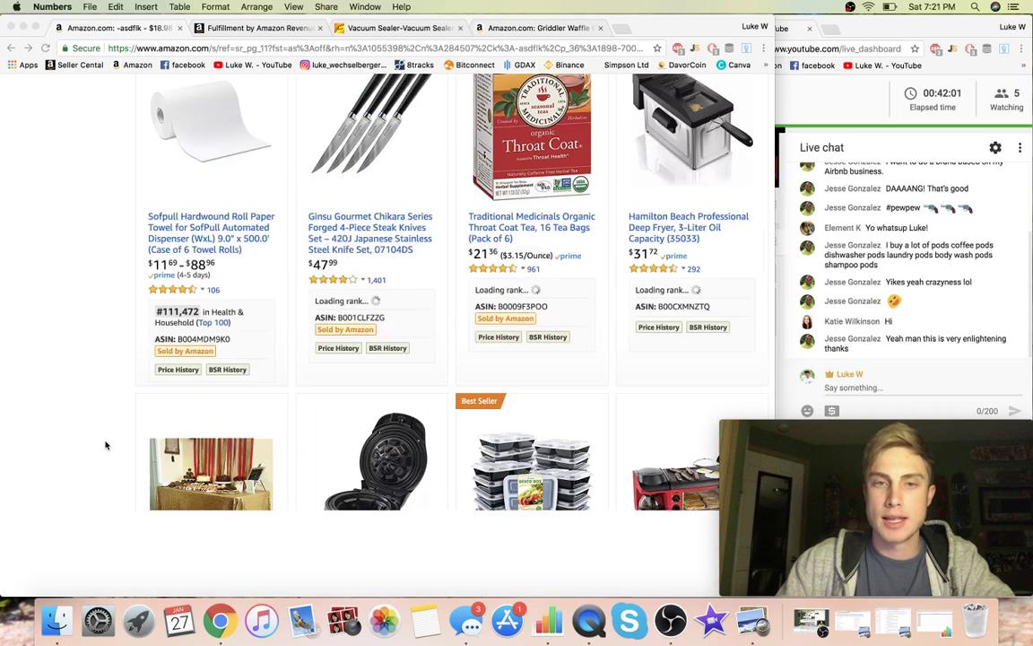
pyautogui.scroll(-4, 105, 445)
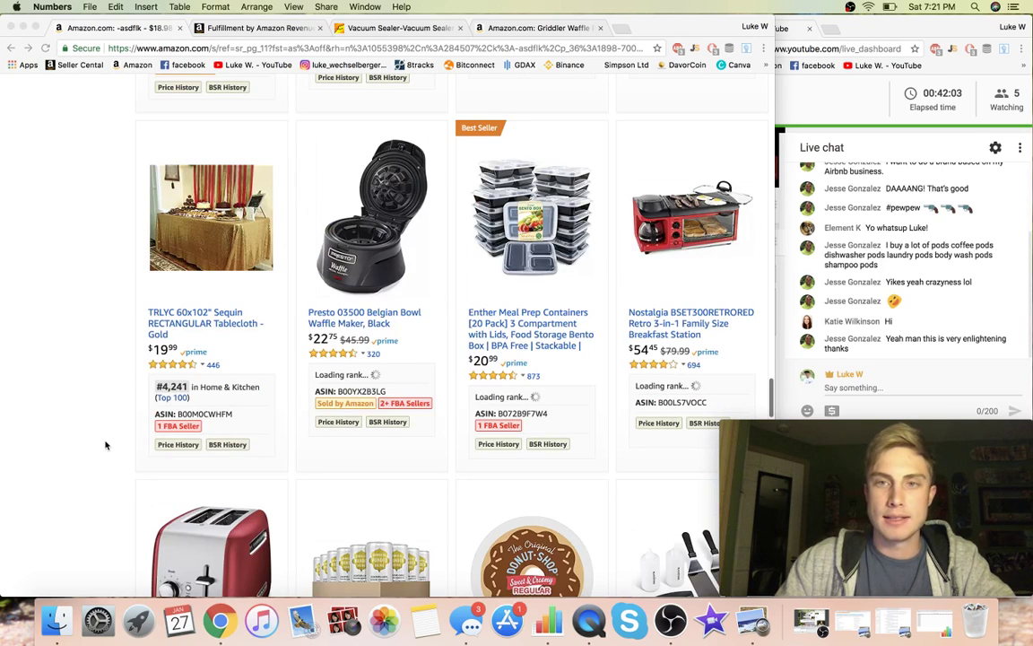
pyautogui.scroll(-1, 104, 445)
pyautogui.scroll(-2, 104, 445)
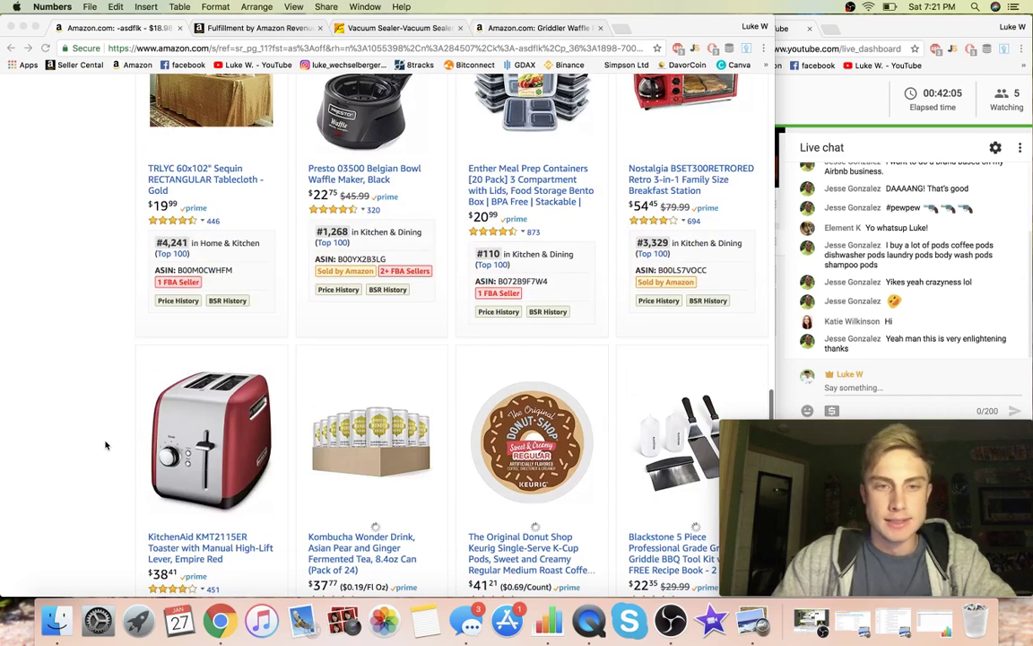
pyautogui.scroll(-3, 105, 445)
pyautogui.scroll(-3, 105, 445)
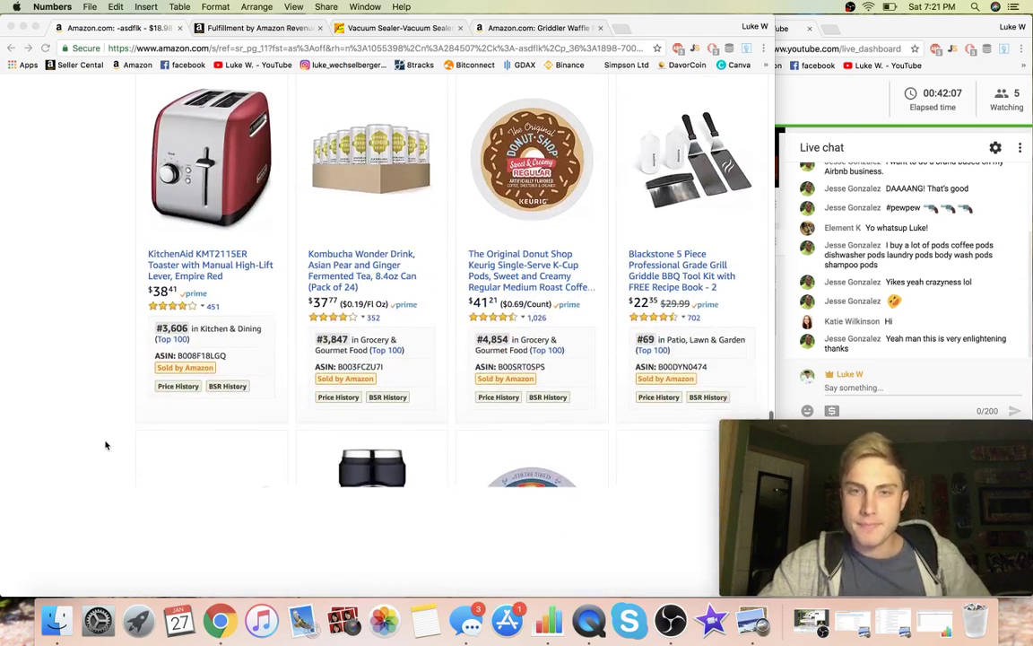
pyautogui.scroll(-2, 104, 444)
pyautogui.scroll(-3, 105, 444)
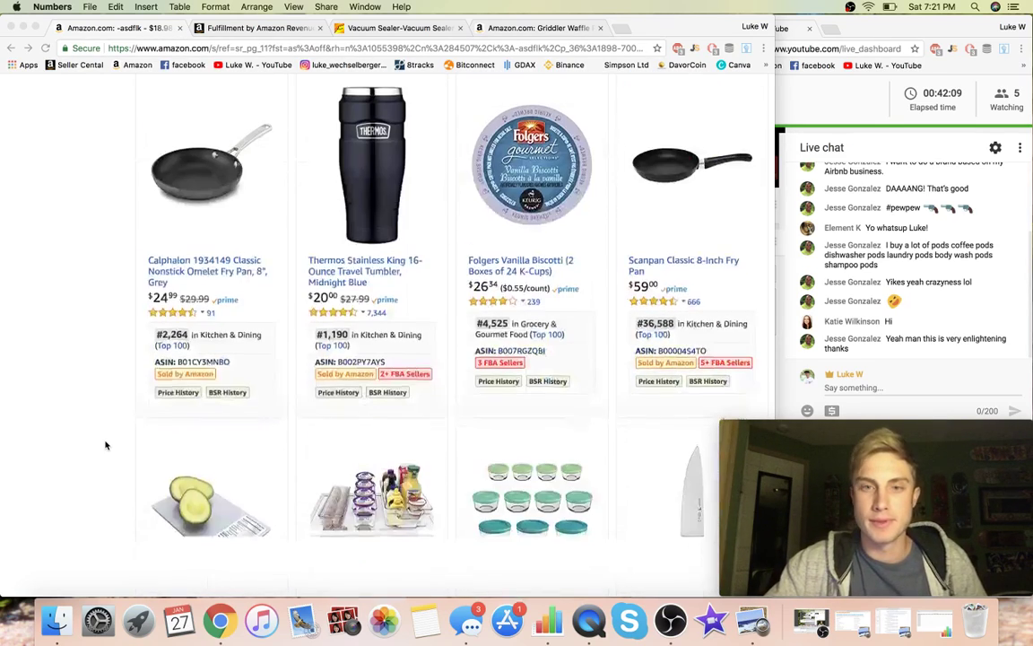
pyautogui.scroll(-3, 105, 444)
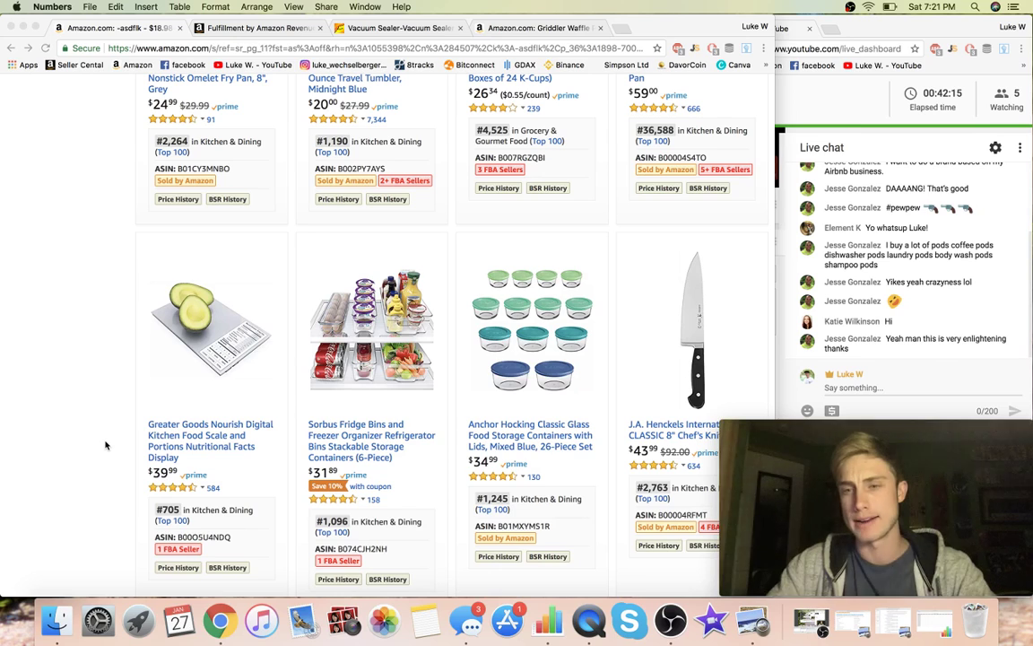
pyautogui.scroll(-1, 105, 445)
pyautogui.scroll(-3, 105, 445)
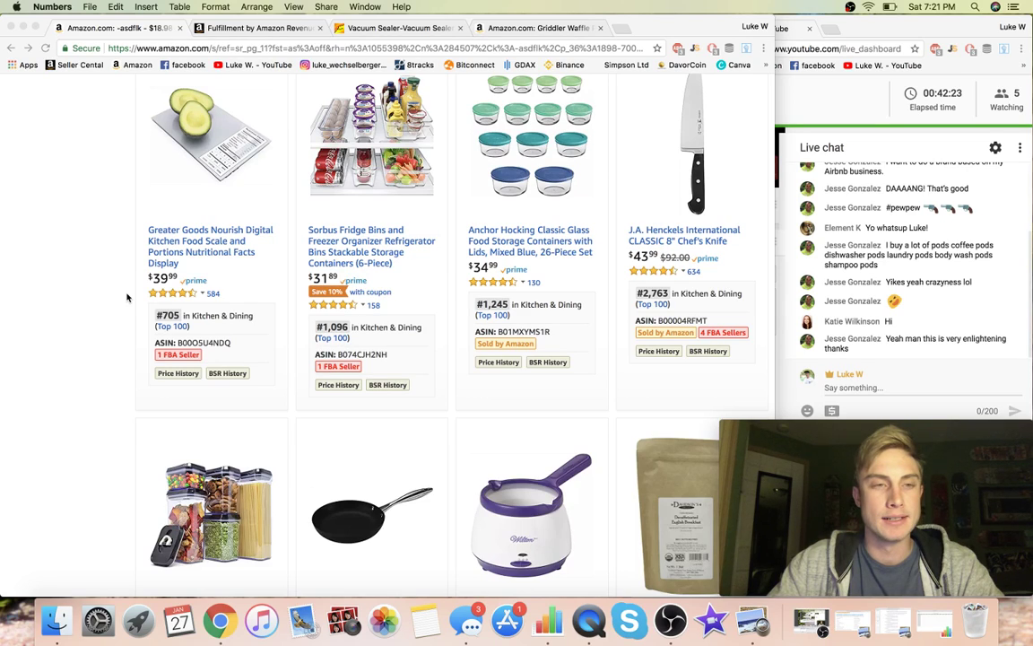
# Open the Greater Goods Nourish food scale listing and copy "Digital Kitchen Food Scale and Portions Nutritional Facts Display" from its title
pyautogui.click(205, 153)
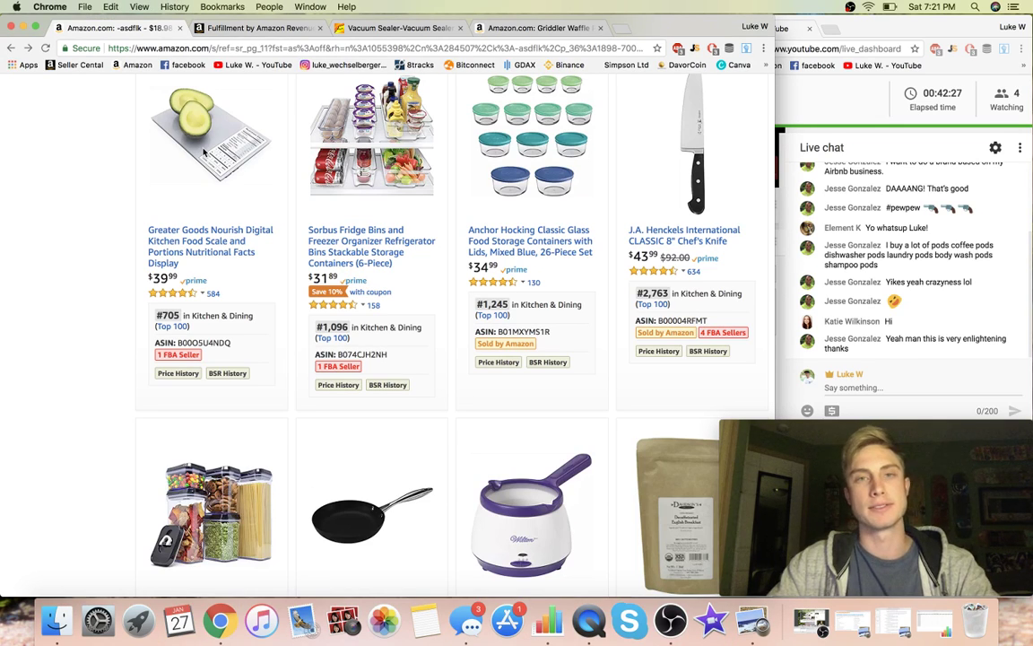
pyautogui.click(209, 168)
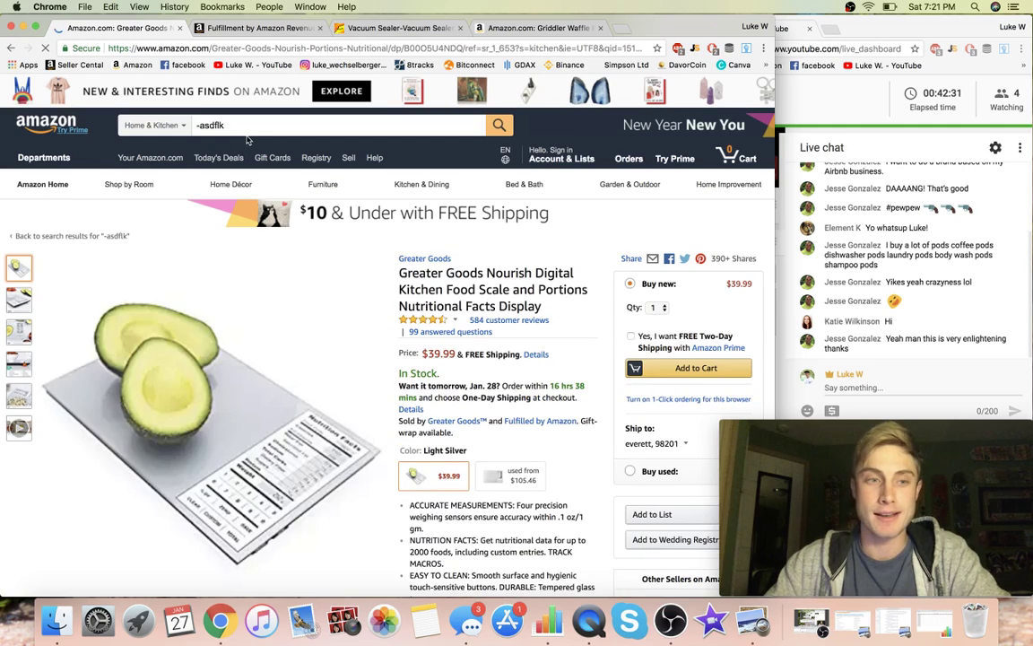
pyautogui.moveTo(533, 275); pyautogui.dragTo(540, 305)
pyautogui.hotkey('ctrl', 'c')
pyautogui.rightClick(511, 293)
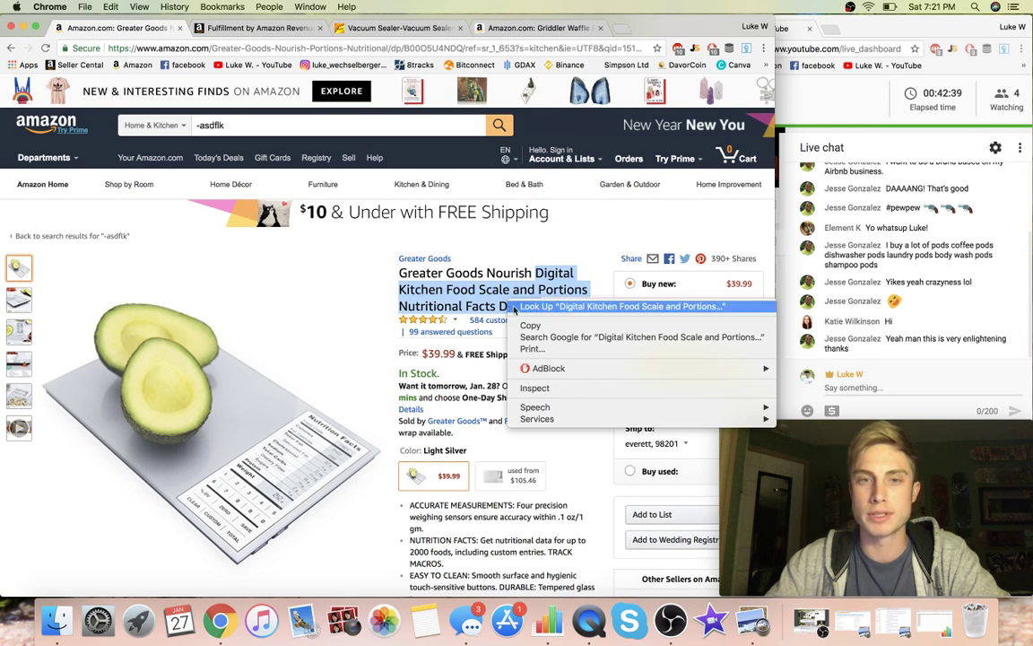
pyautogui.press('Escape')
# Close the waffle plates Jungle Scout report and search Amazon for "Digital Kitchen Food Scale and Portions Nutritional Facts Display" instead
pyautogui.click(523, 28)
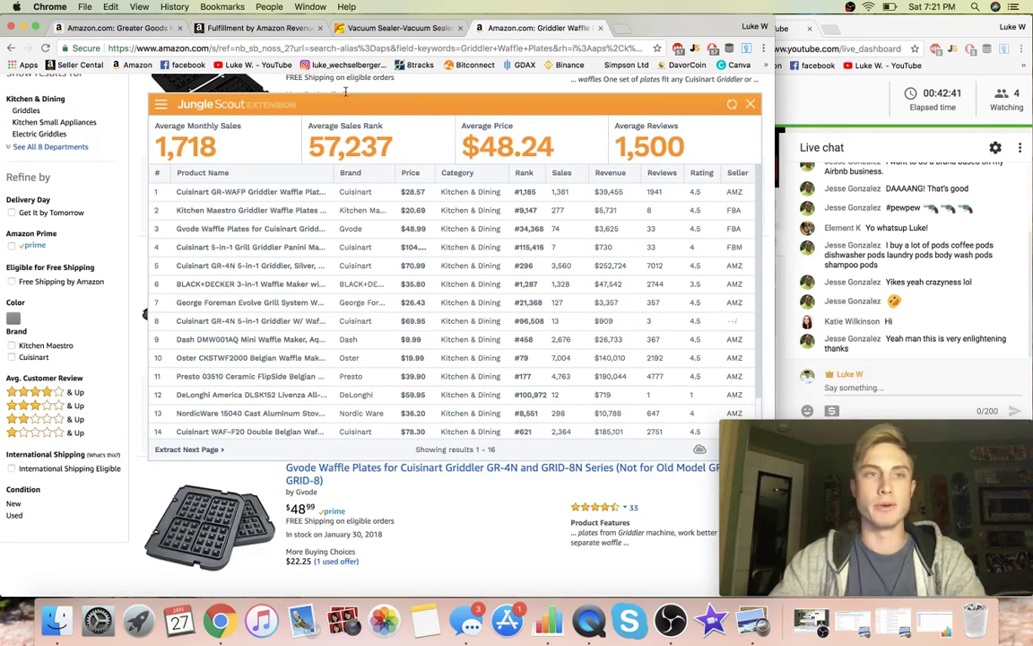
pyautogui.scroll(5, 538, 100)
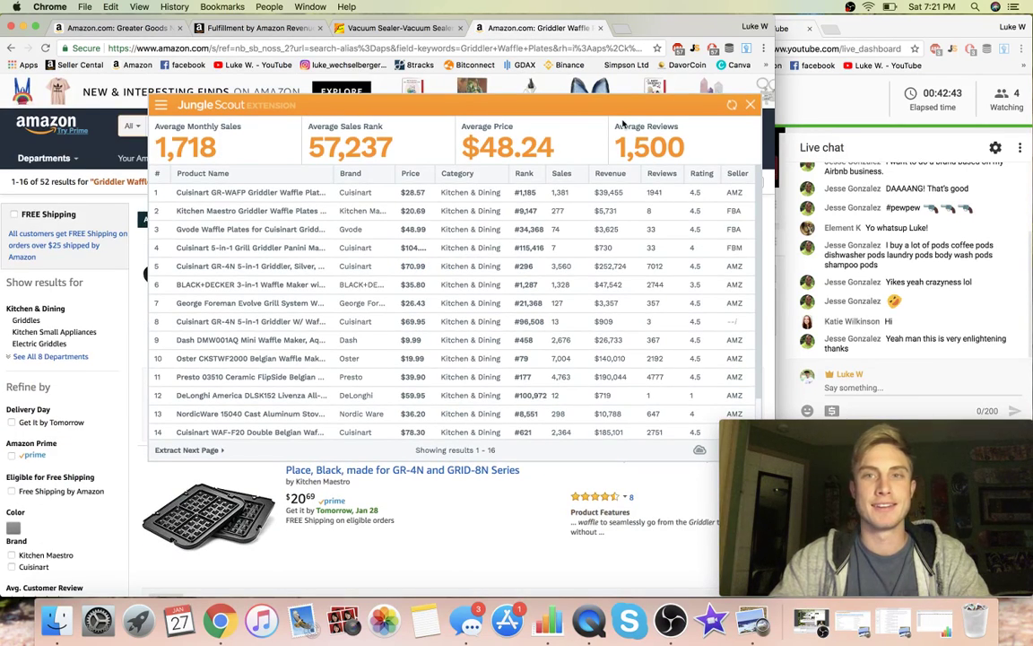
pyautogui.click(753, 106)
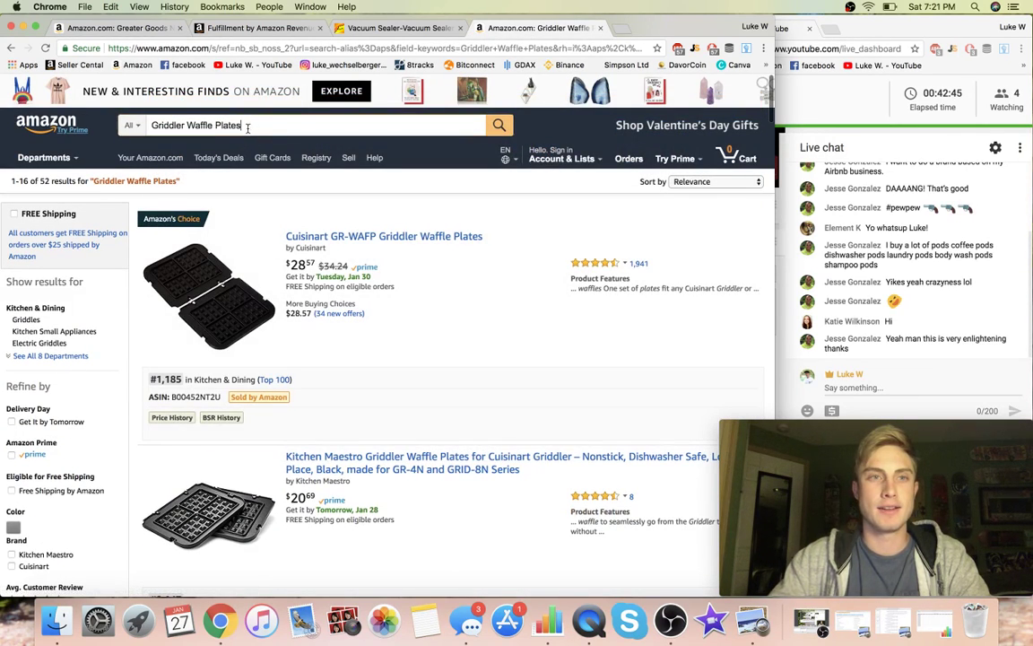
pyautogui.moveTo(244, 125); pyautogui.dragTo(122, 133)
pyautogui.hotkey('ctrl', 'v')
pyautogui.press('Return')
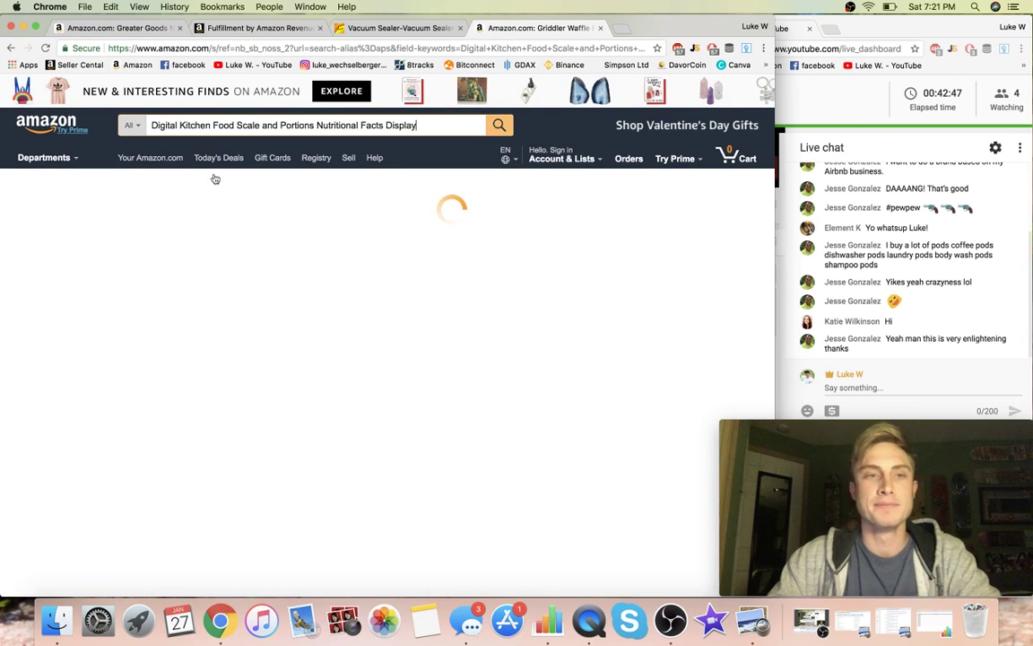
# Examine the competing nutritional food scales in the results, checking their prices, reviews, sales ranks and FBA sellers
pyautogui.scroll(-5, 403, 316)
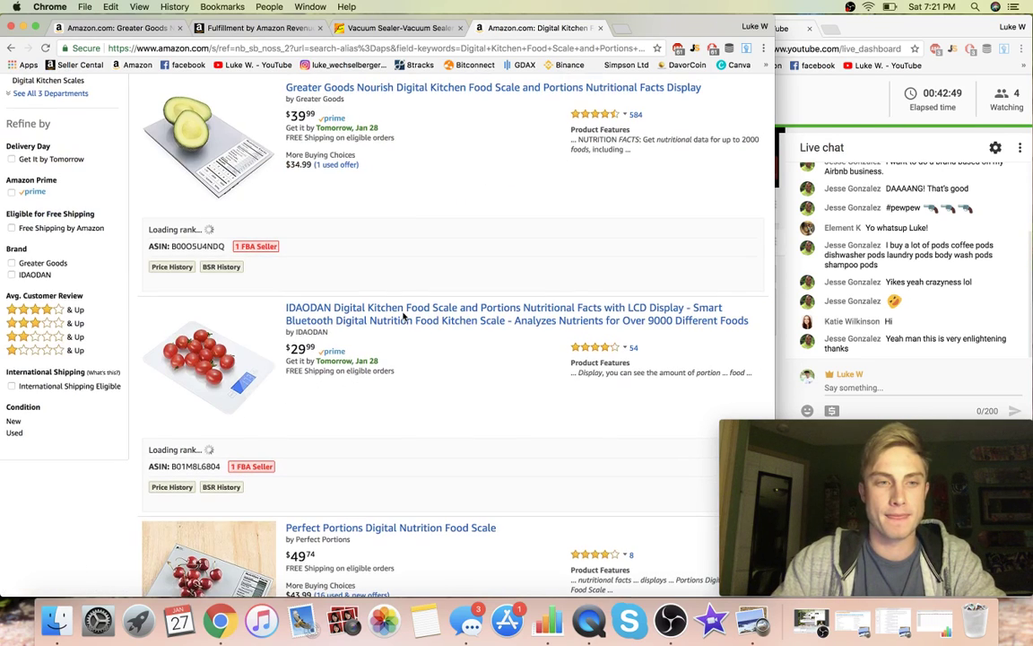
pyautogui.scroll(-4, 403, 315)
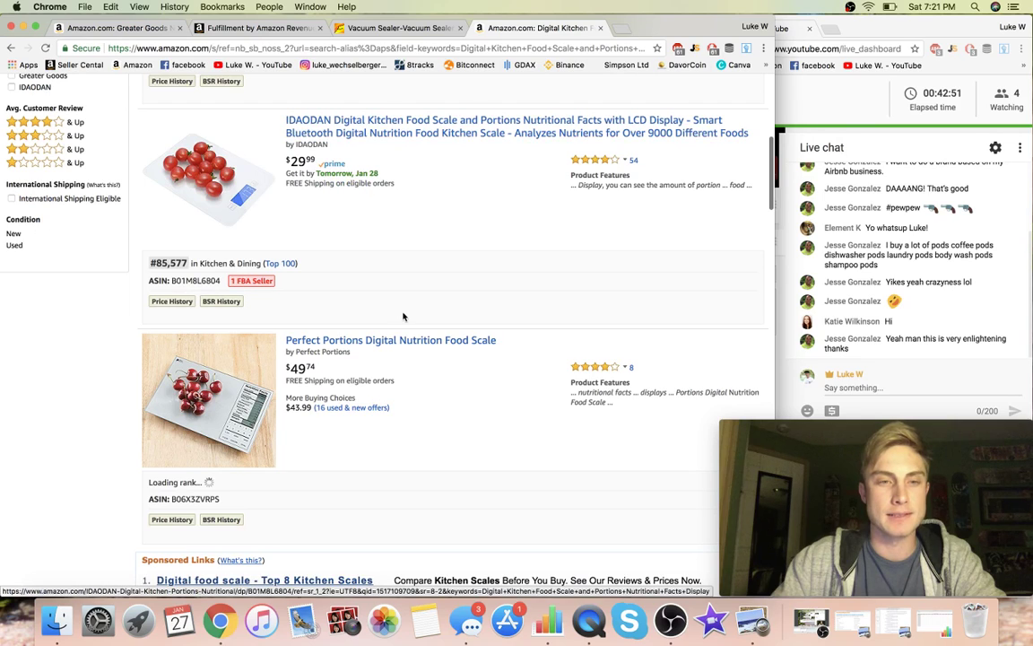
pyautogui.scroll(-4, 403, 315)
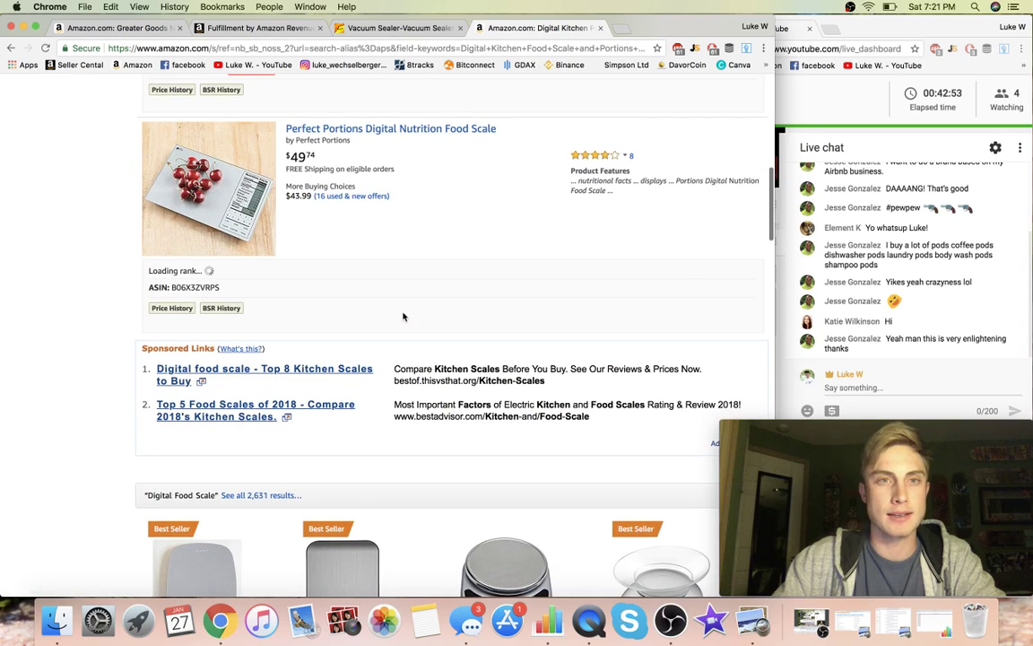
pyautogui.scroll(5, 404, 316)
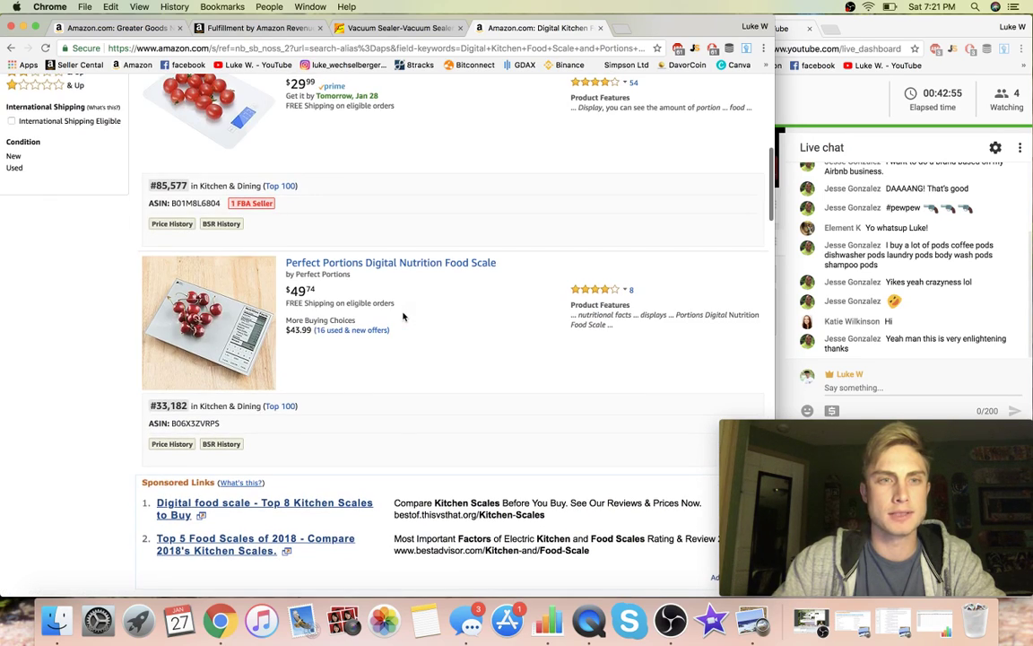
pyautogui.scroll(2, 629, 87)
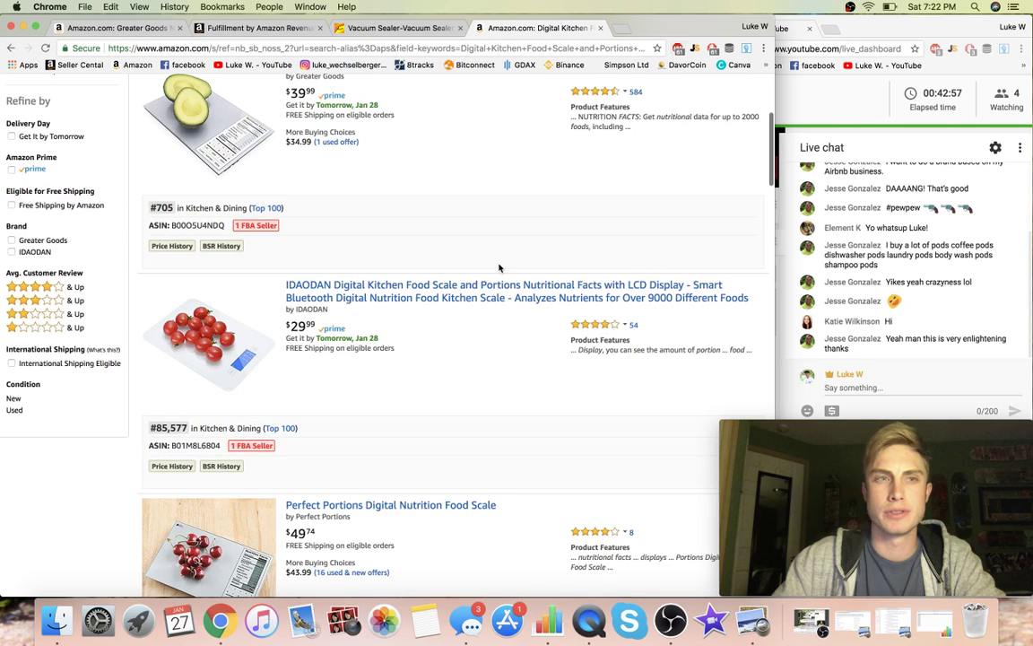
pyautogui.scroll(4, 500, 267)
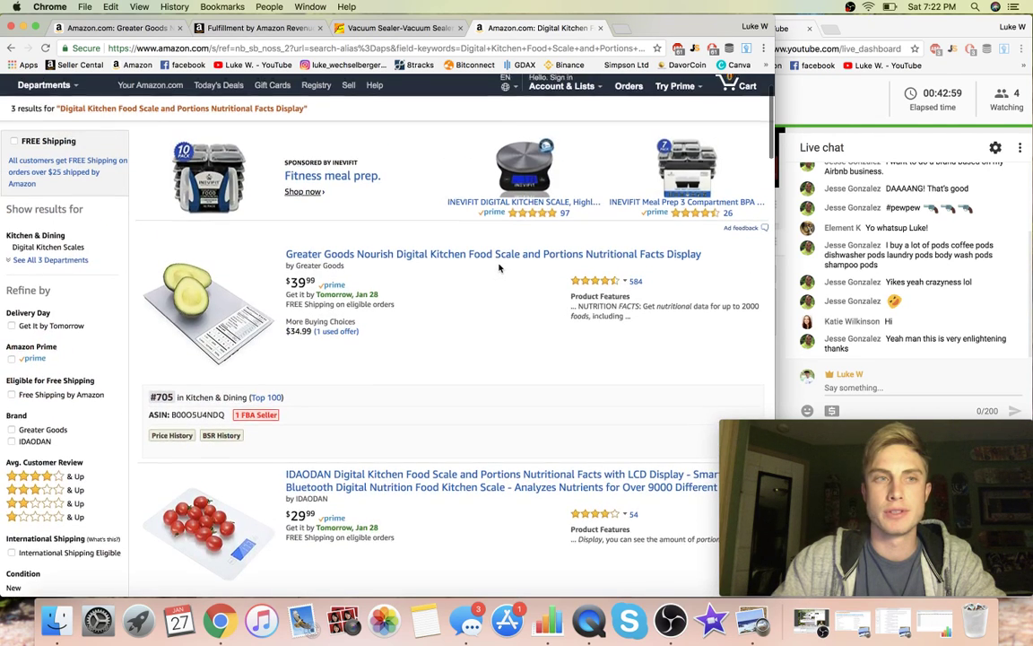
pyautogui.scroll(2, 499, 268)
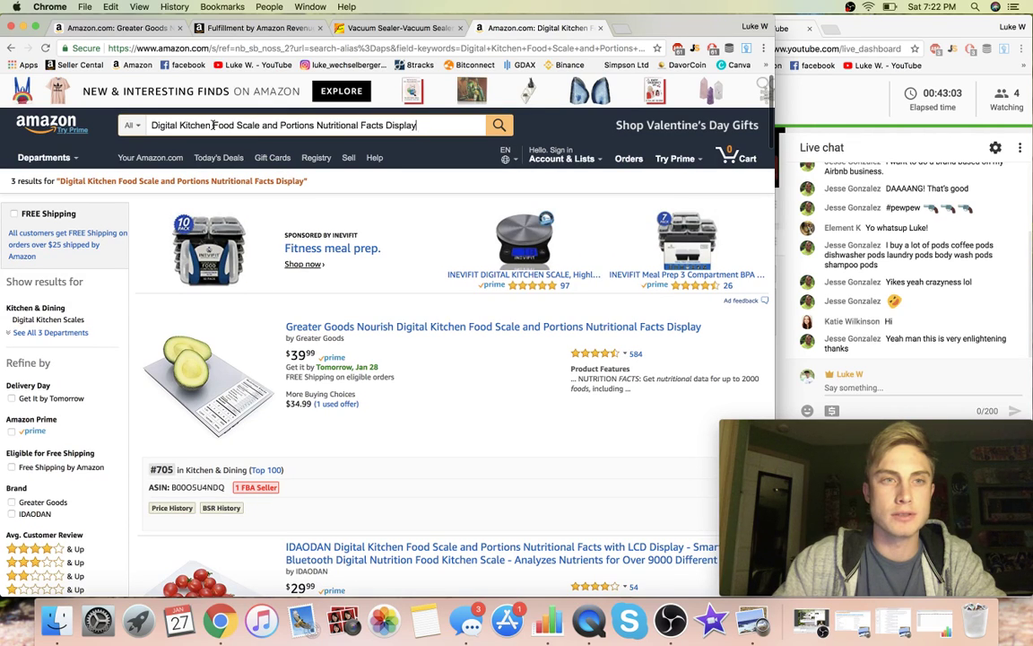
# Shorten the search phrase to "Digital Food Scale Nutritional Facts Display" and run the search again
pyautogui.press('BackSpace')
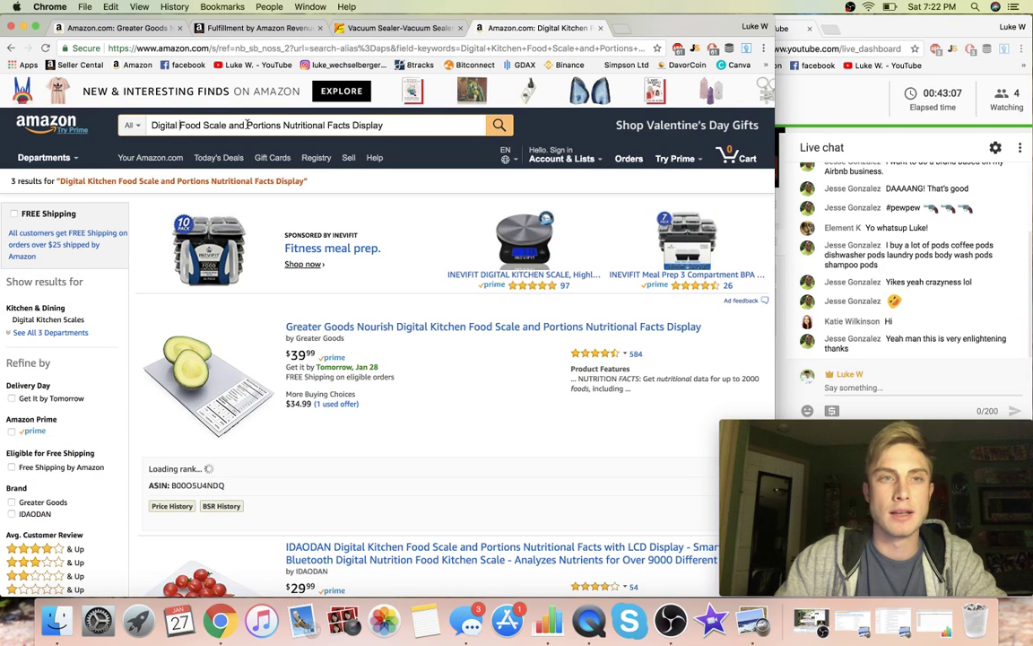
pyautogui.press('BackSpace')
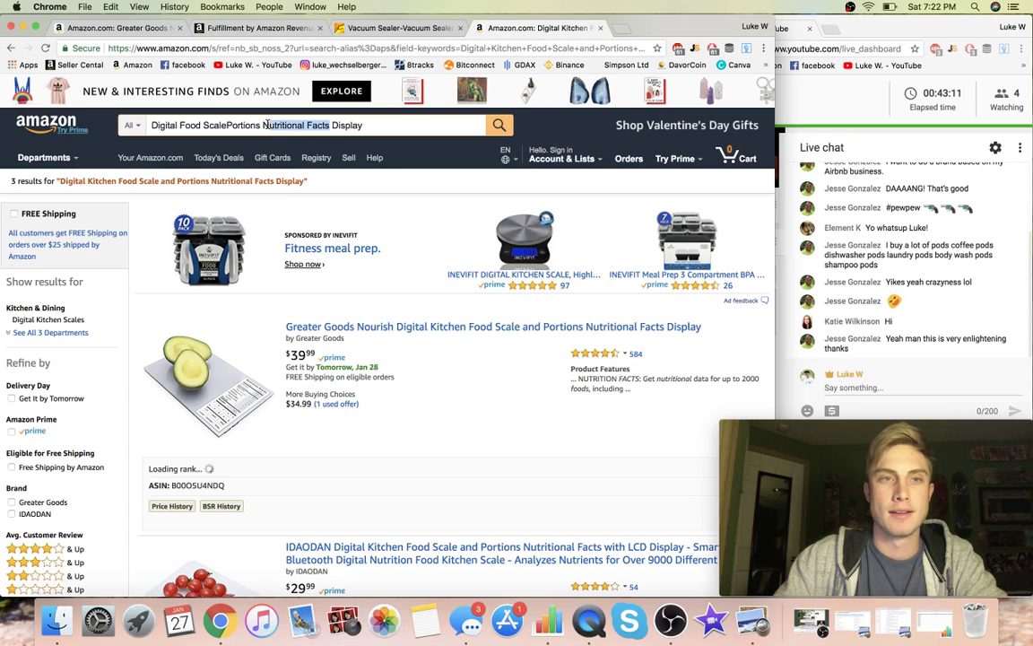
pyautogui.click(260, 125)
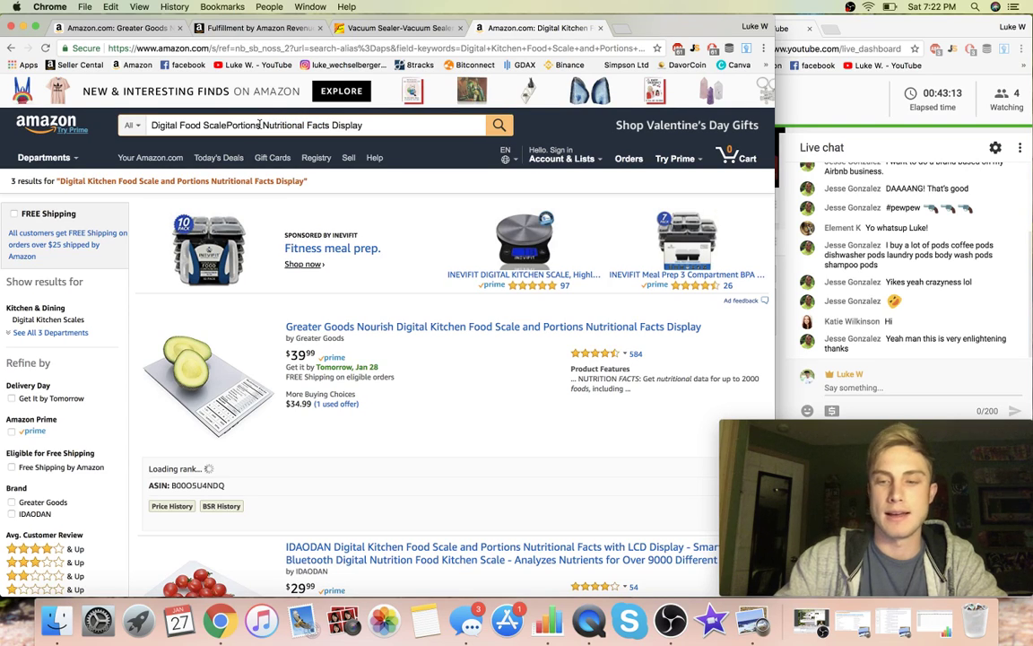
pyautogui.press('BackSpace')
pyautogui.press('BackSpace')
pyautogui.press('BackSpace')
pyautogui.press('BackSpace')
pyautogui.press('BackSpace')
pyautogui.press('BackSpace')
pyautogui.press('BackSpace')
pyautogui.press('BackSpace')
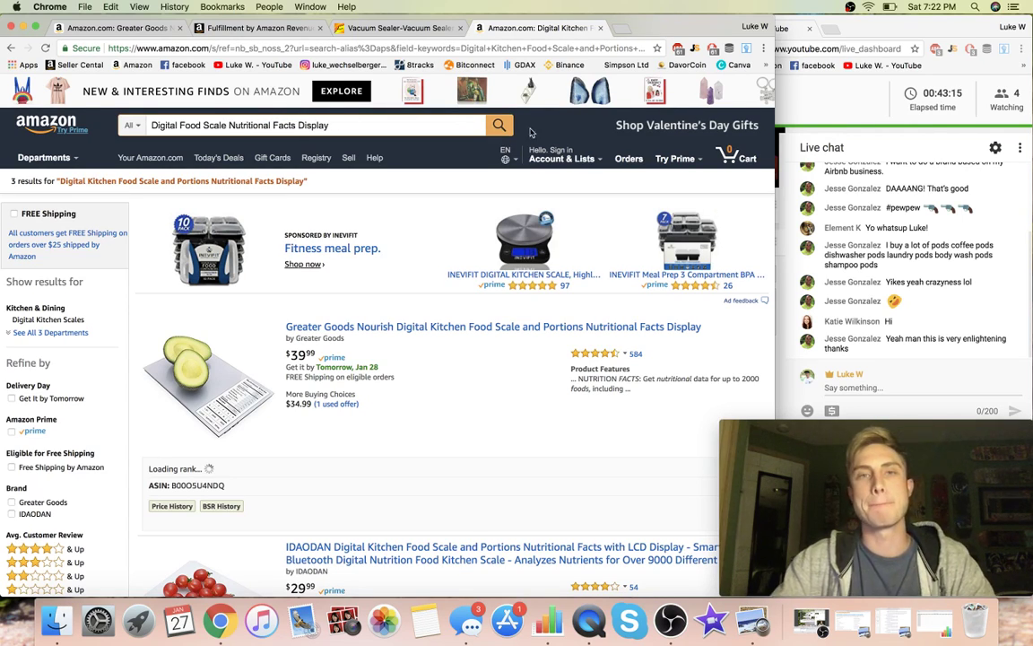
pyautogui.press('Return')
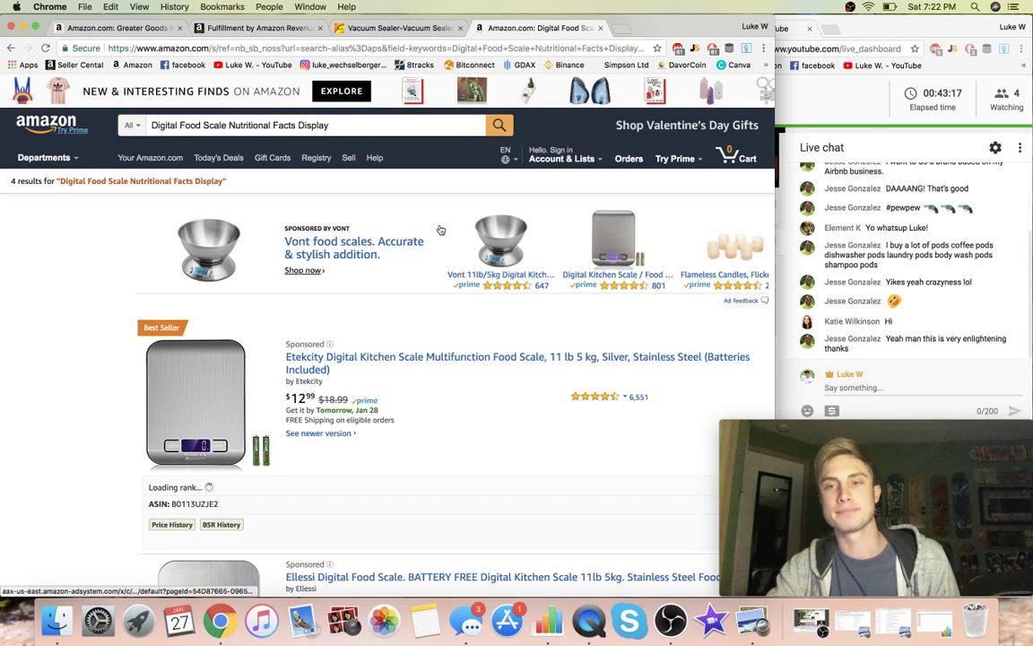
# Review the food scale results and run Jungle Scout on them to compare sales, revenue, reviews and sellers, closing the report when done
pyautogui.scroll(-1, 538, 246)
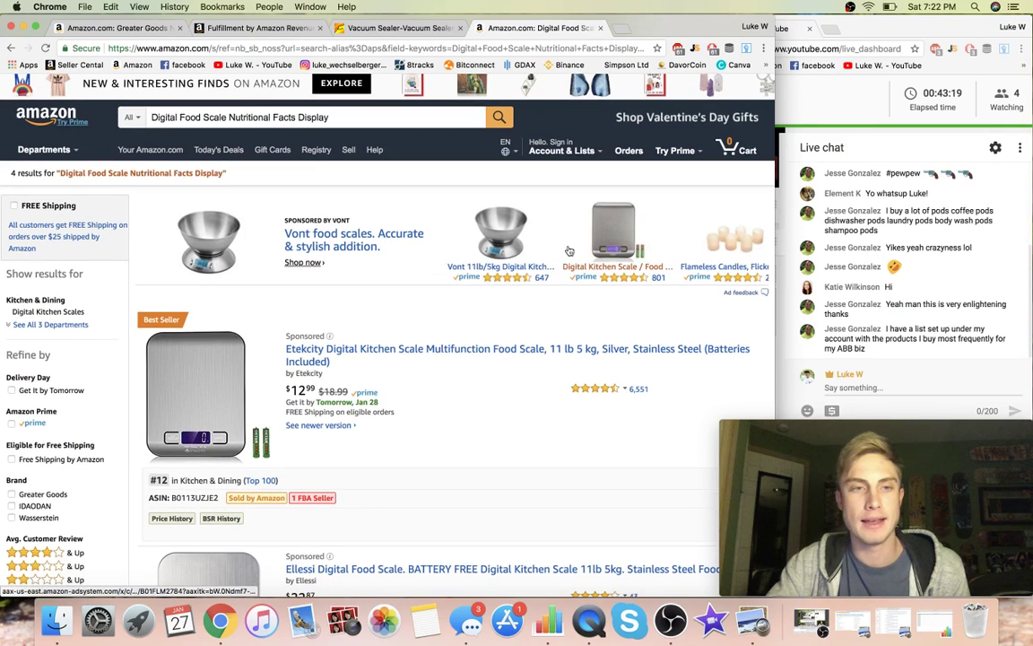
pyautogui.scroll(-5, 555, 369)
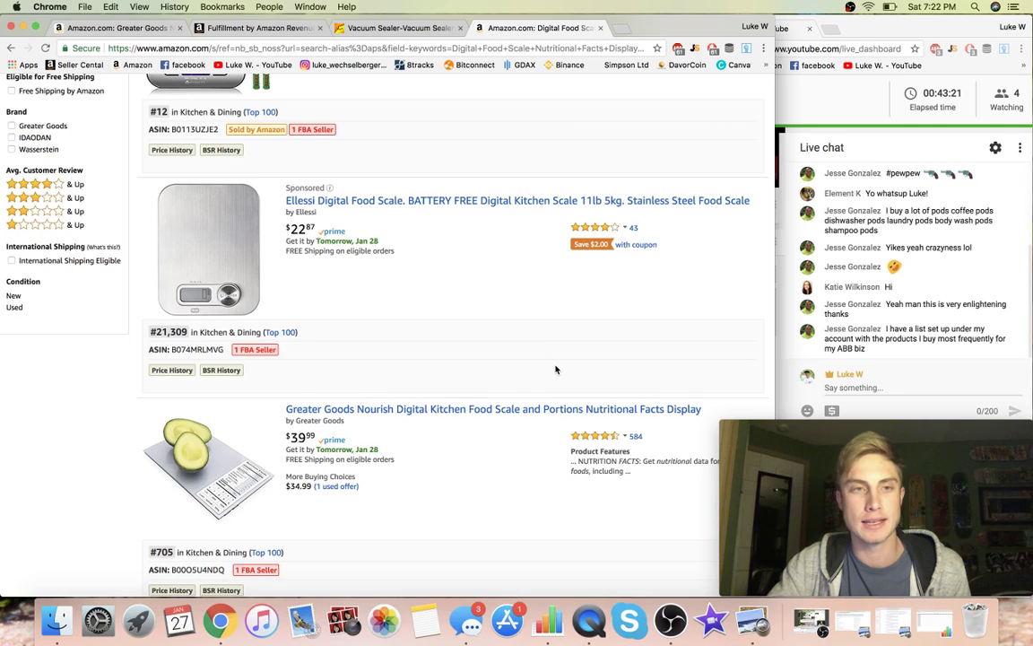
pyautogui.scroll(-3, 555, 369)
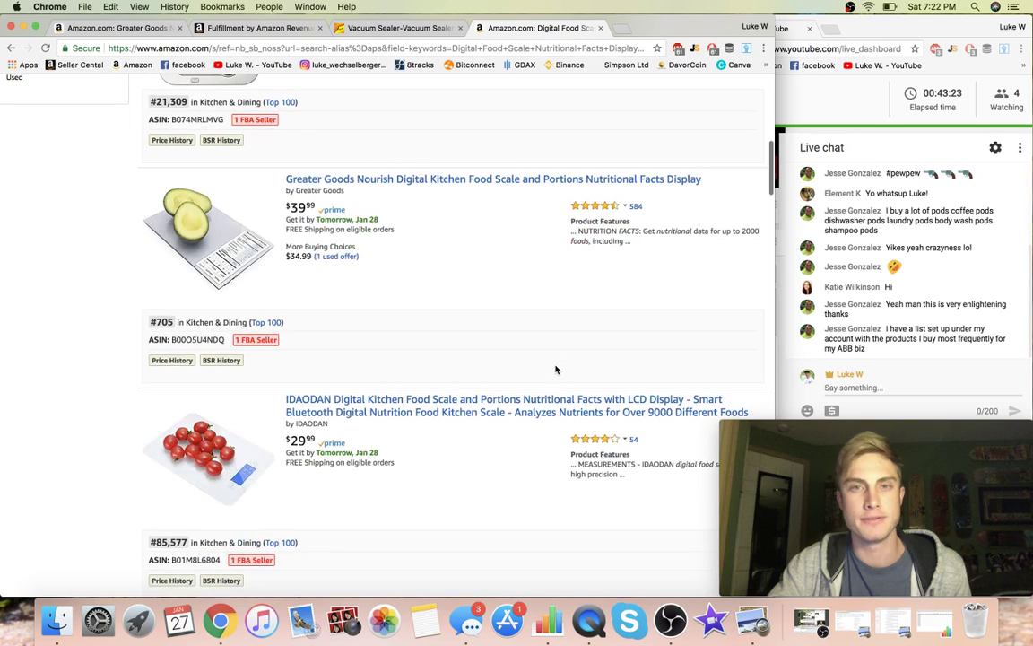
pyautogui.scroll(-2, 555, 368)
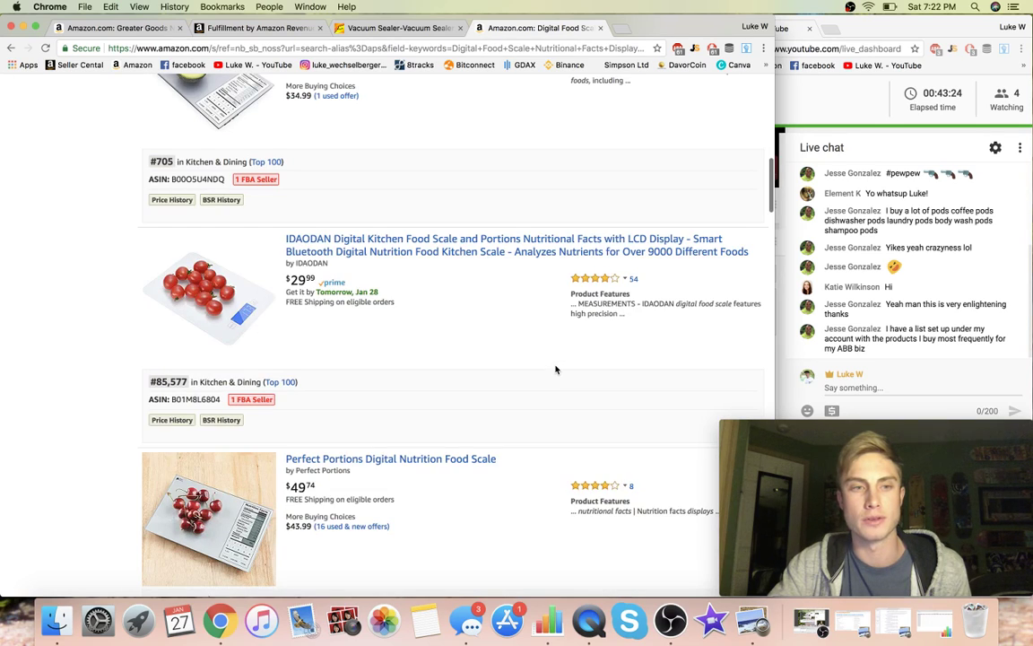
pyautogui.click(693, 49)
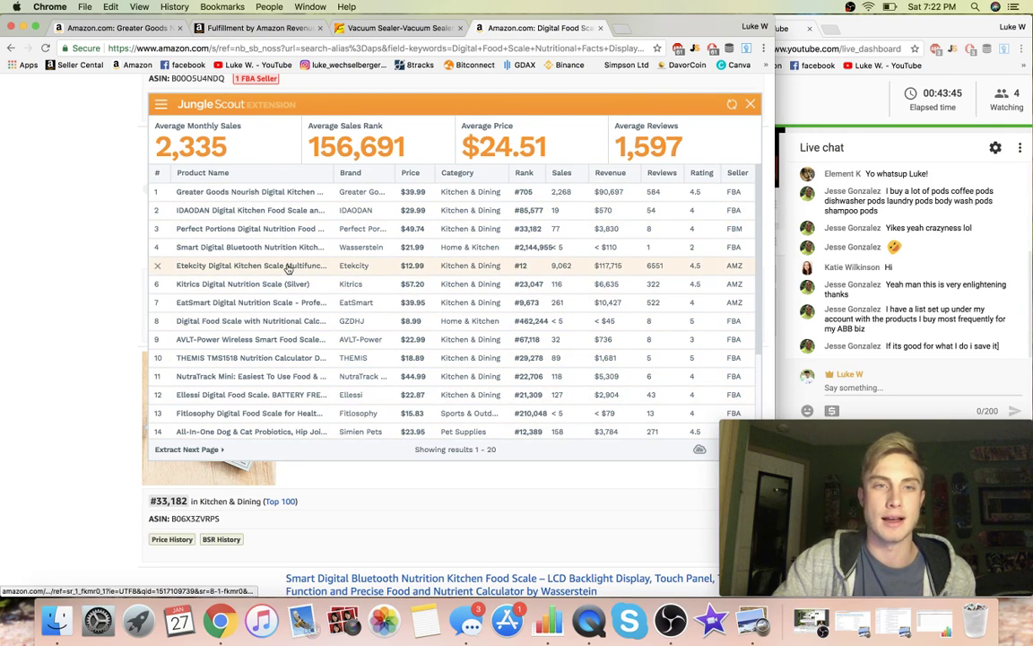
pyautogui.moveTo(288, 268)
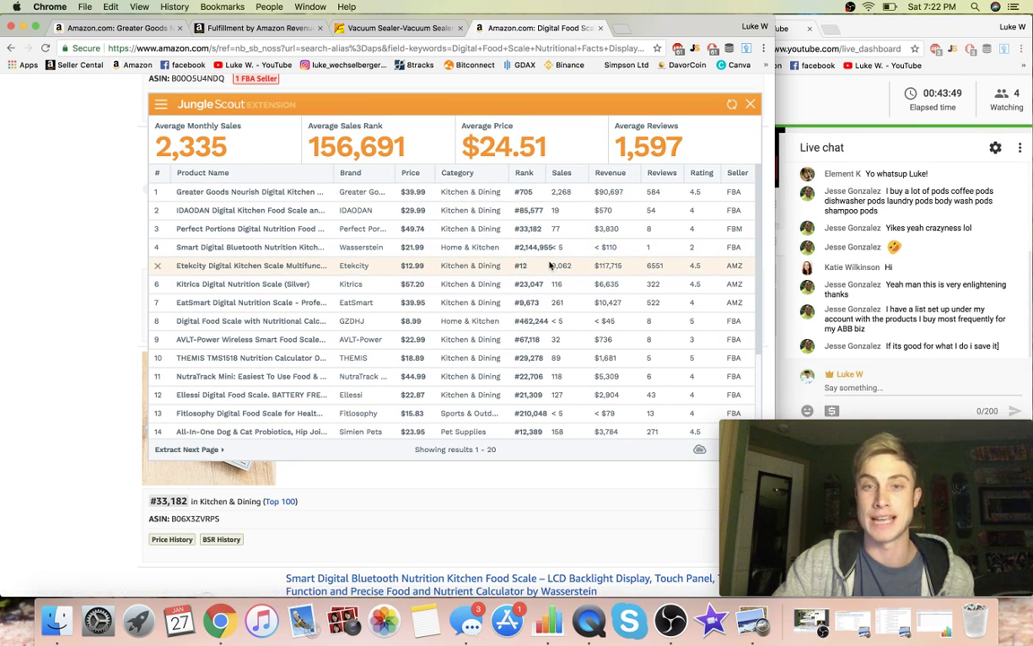
pyautogui.click(98, 158)
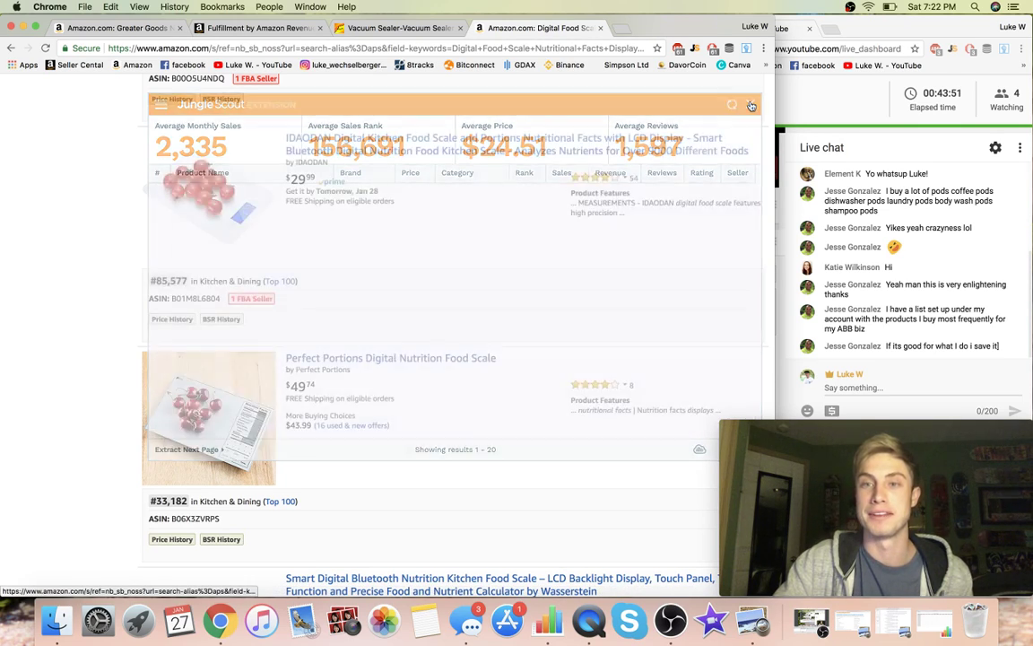
pyautogui.moveTo(98, 158)
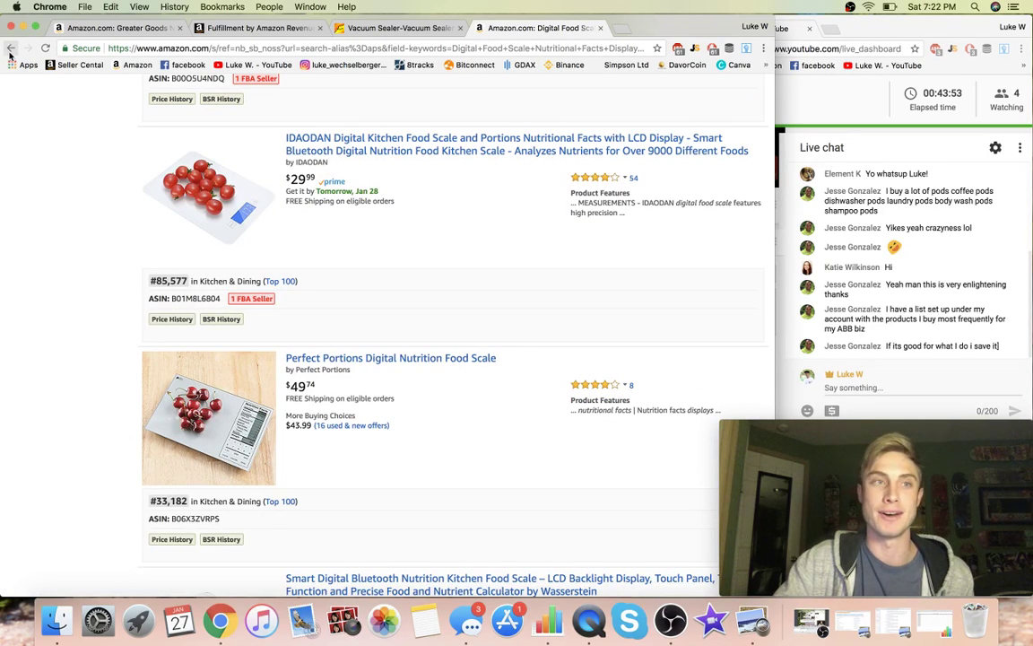
# Close the food scale search page, glance over the Alibaba "Flex Edge Beater" results and return to the Greater Goods scale listing
pyautogui.click(11, 47)
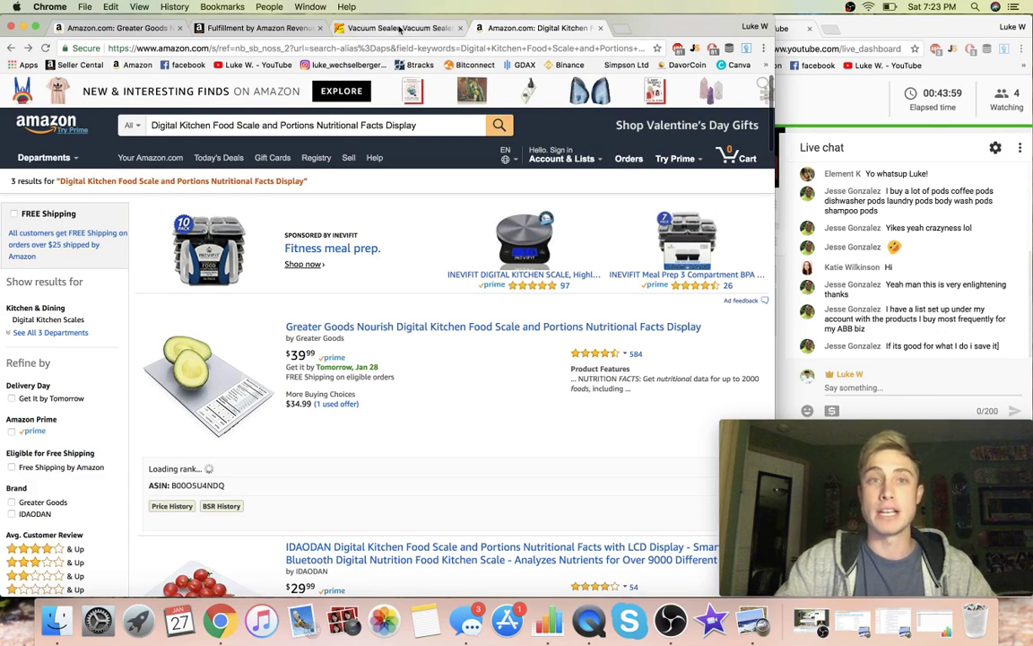
pyautogui.click(600, 28)
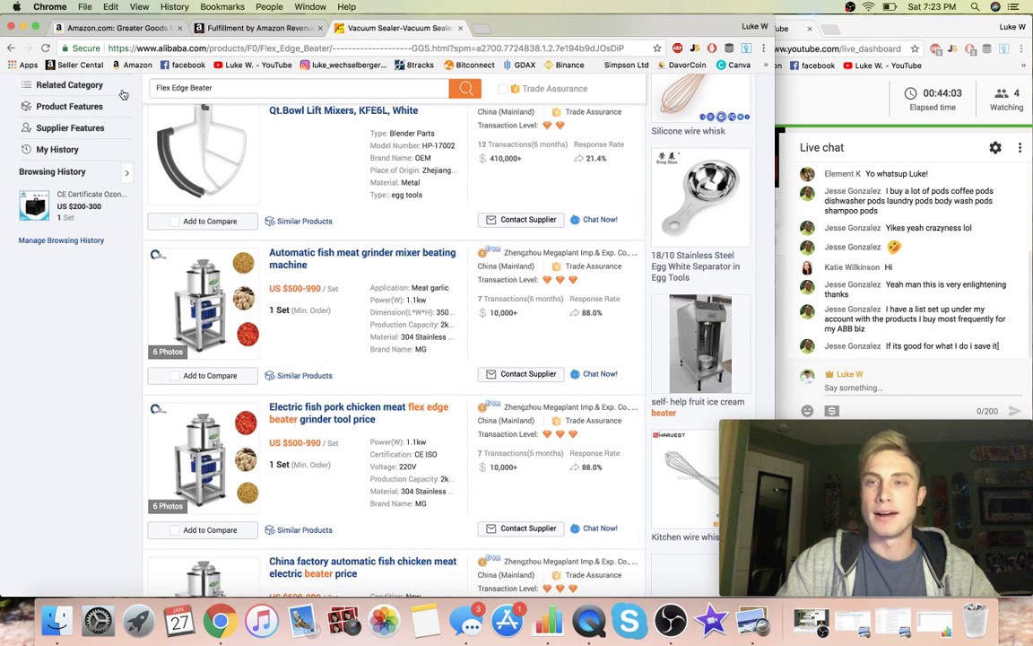
pyautogui.moveTo(31, 251)
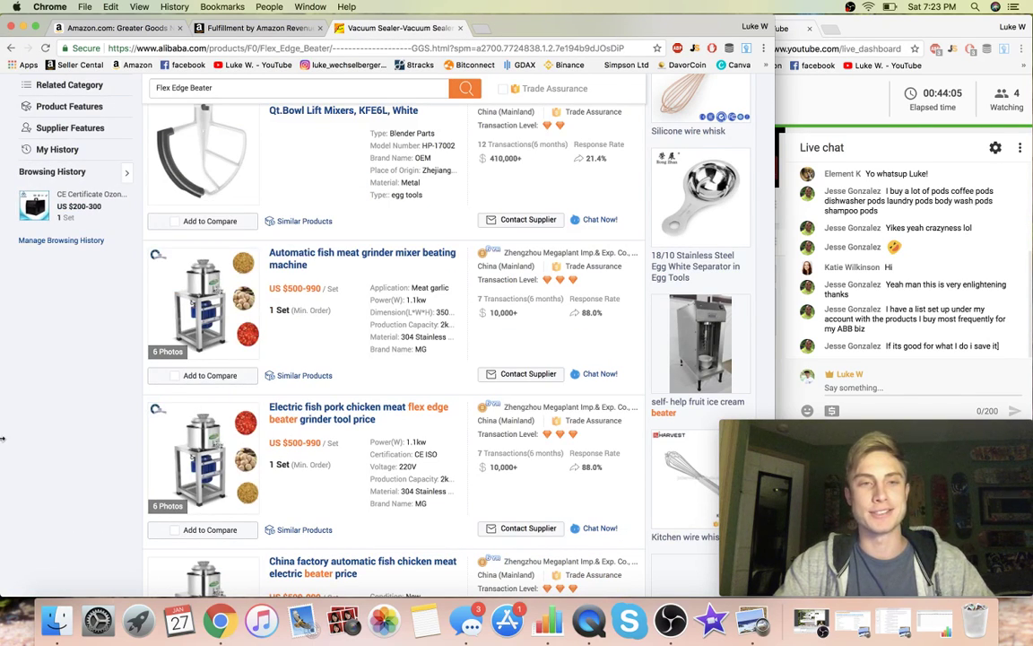
pyautogui.scroll(-2, 9, 427)
pyautogui.scroll(5, 9, 427)
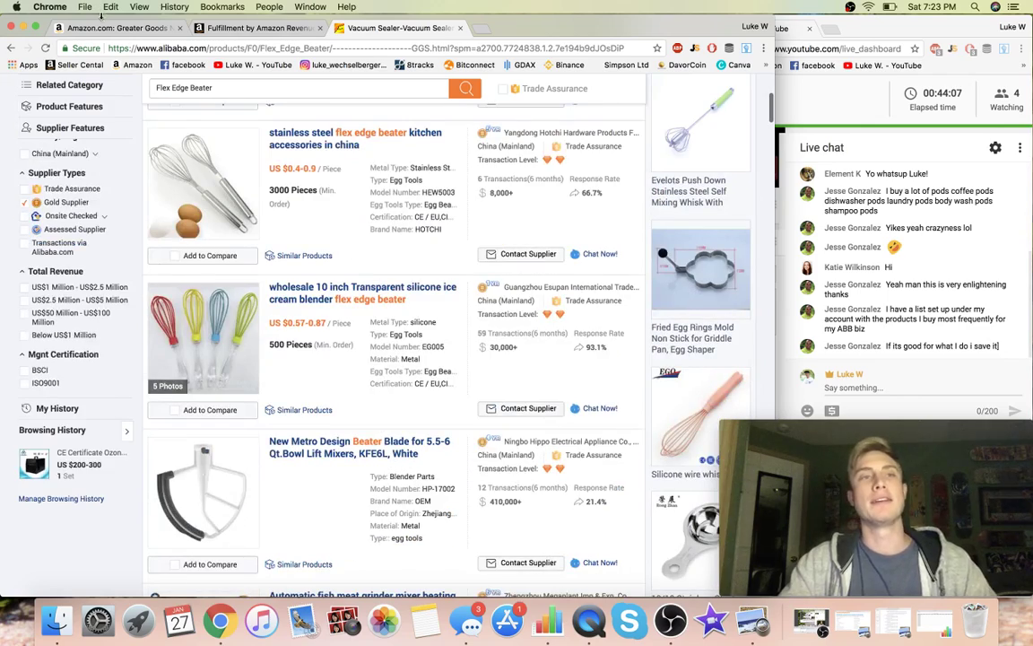
pyautogui.click(110, 29)
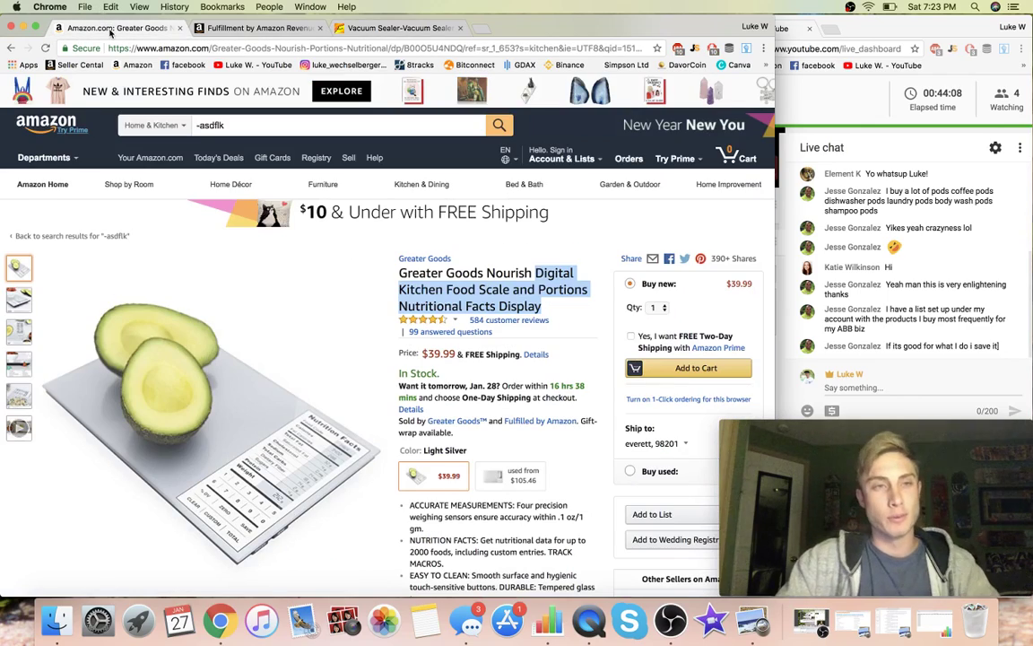
# Minimize the browser, open the BSR RANKINGS PDF from the desktop and check the Health and Personal Care primary product BSR range
pyautogui.click(25, 27)
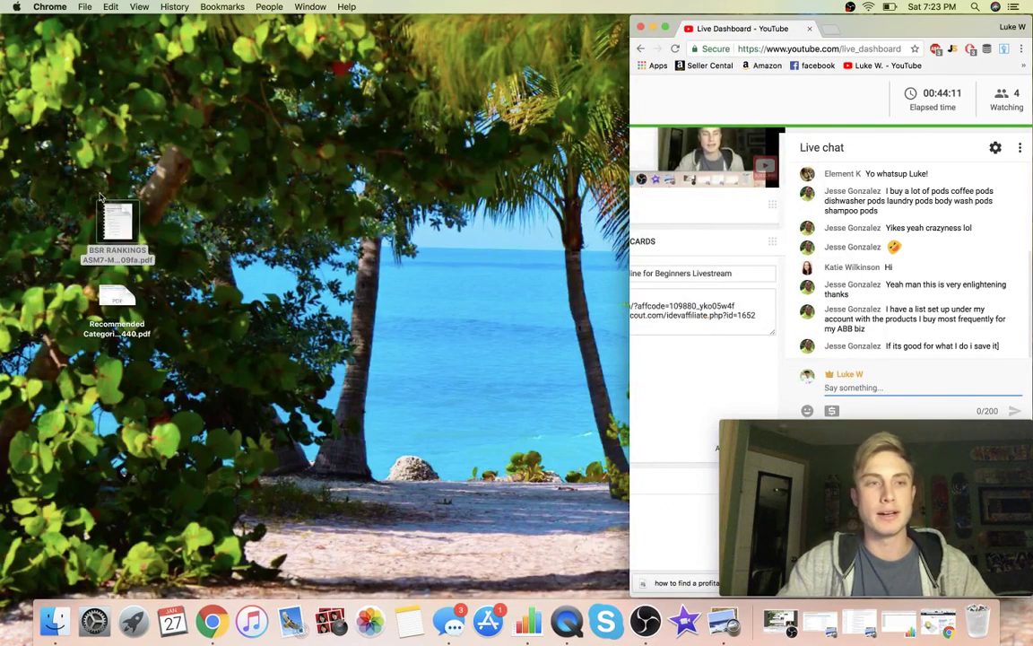
pyautogui.doubleClick(115, 217)
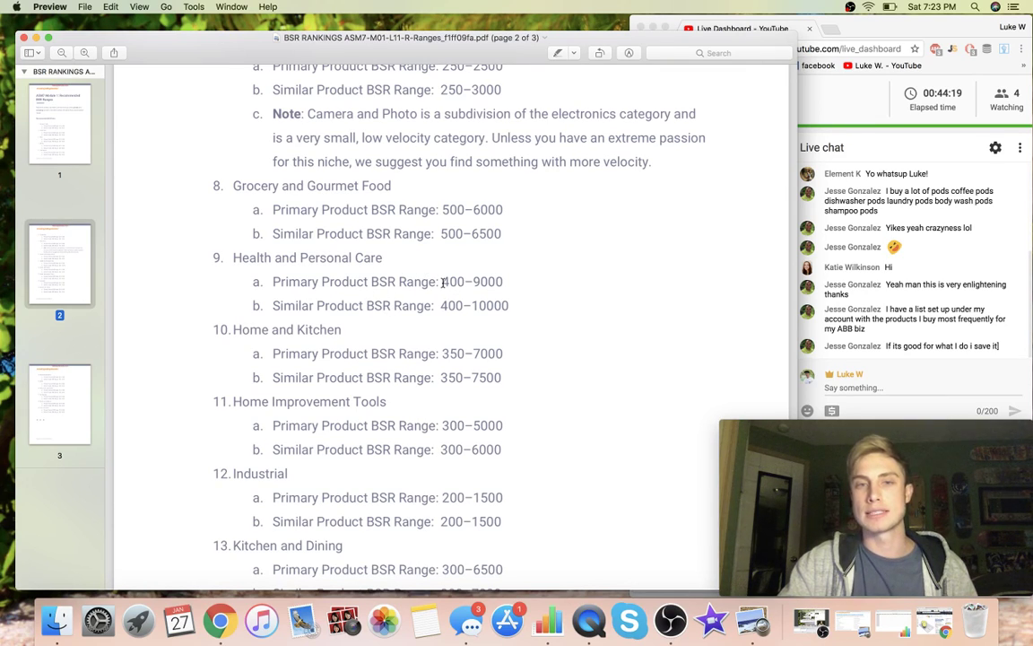
pyautogui.moveTo(443, 283); pyautogui.dragTo(508, 283)
pyautogui.click(508, 281)
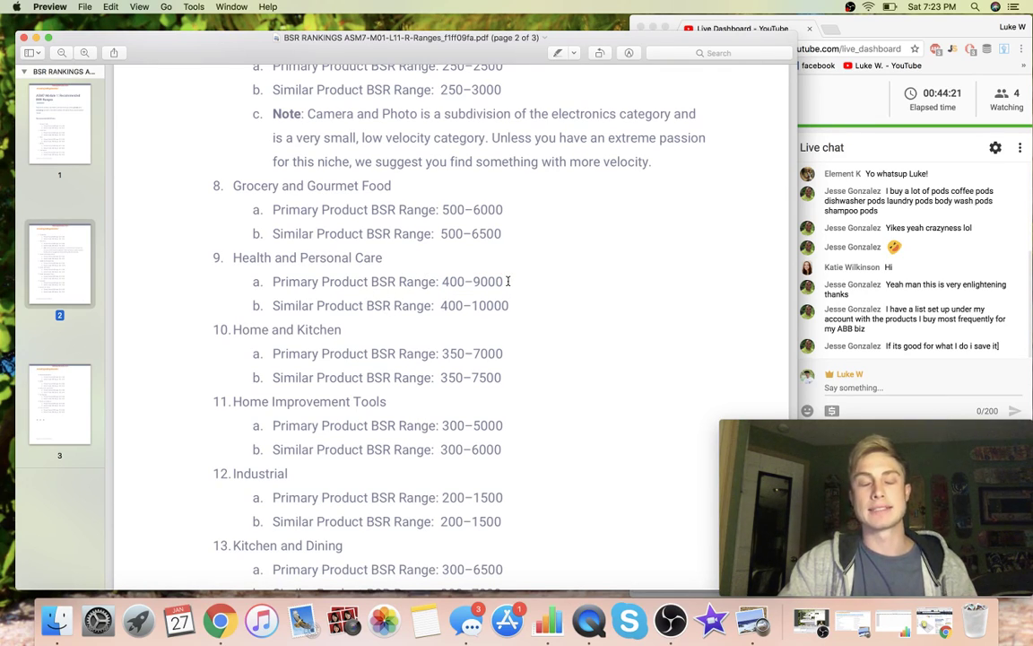
# Minimize the BSR rankings document, open the Recommended Categories PDF from the desktop, check which categories require Amazon approval and close it
pyautogui.click(36, 39)
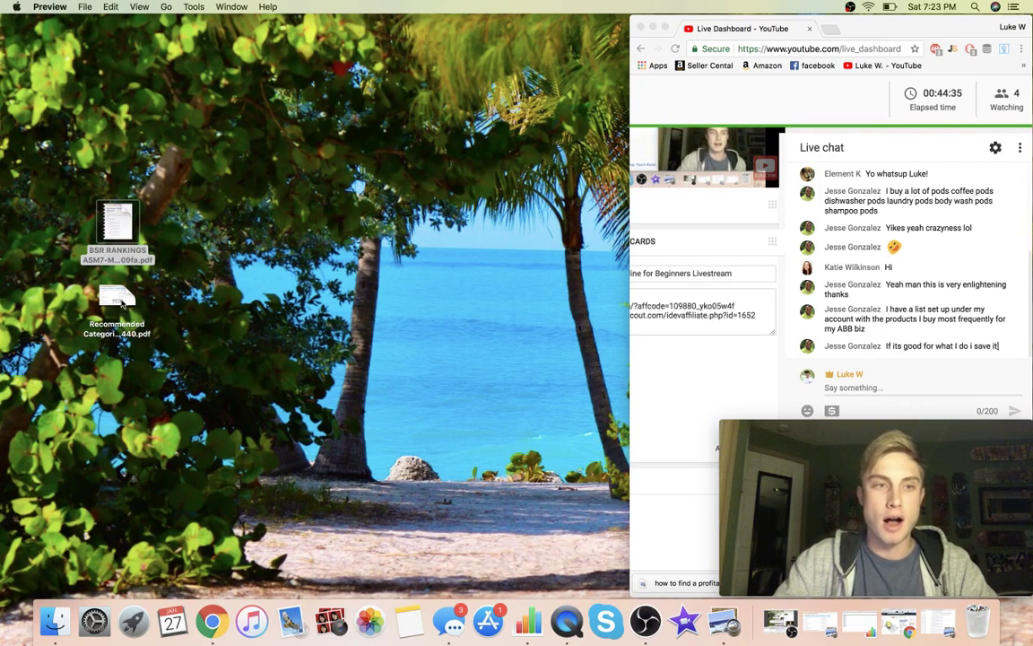
pyautogui.doubleClick(117, 298)
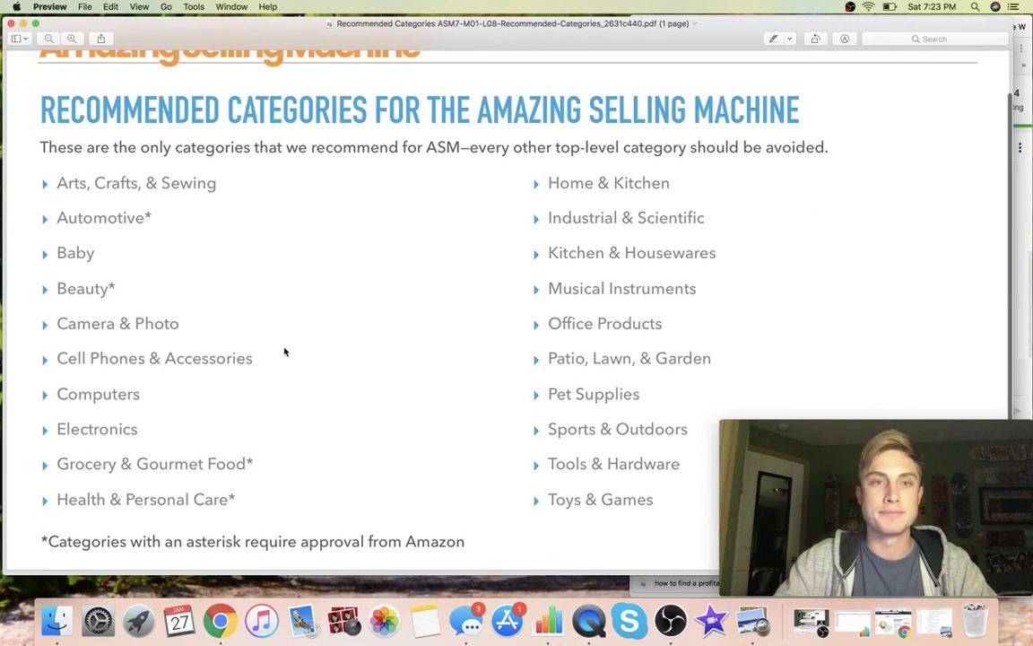
pyautogui.scroll(1, 284, 352)
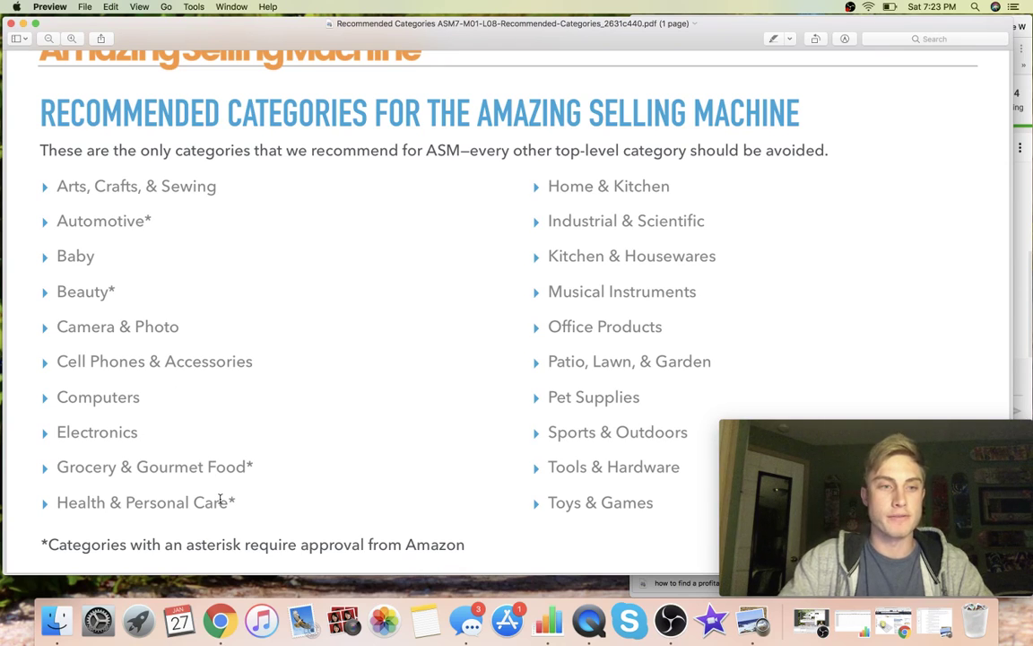
pyautogui.click(12, 23)
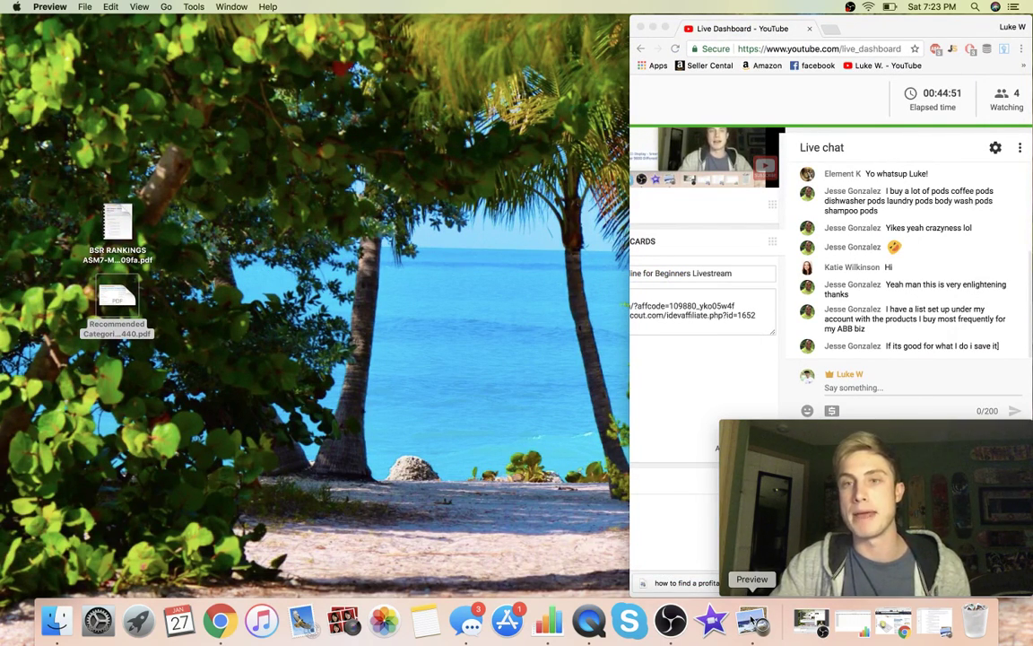
# Widen the YouTube Live Dashboard window to show the stream preview at the top of the page and switch to OBS
pyautogui.click(630, 296)
pyautogui.moveTo(630, 296); pyautogui.dragTo(34, 186)
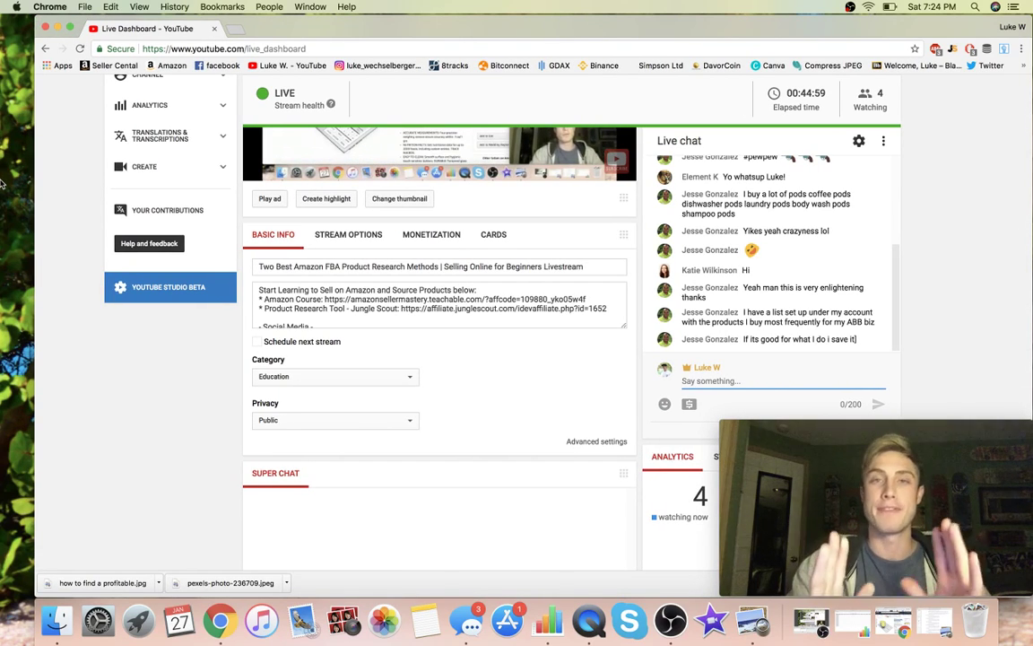
pyautogui.scroll(5, 97, 201)
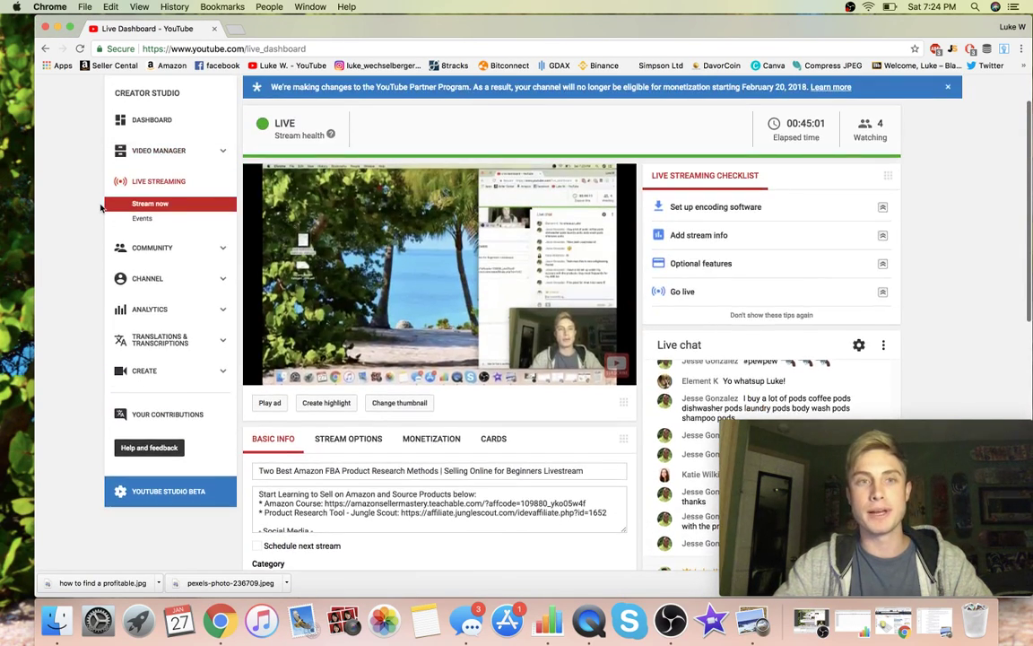
pyautogui.scroll(2, 102, 208)
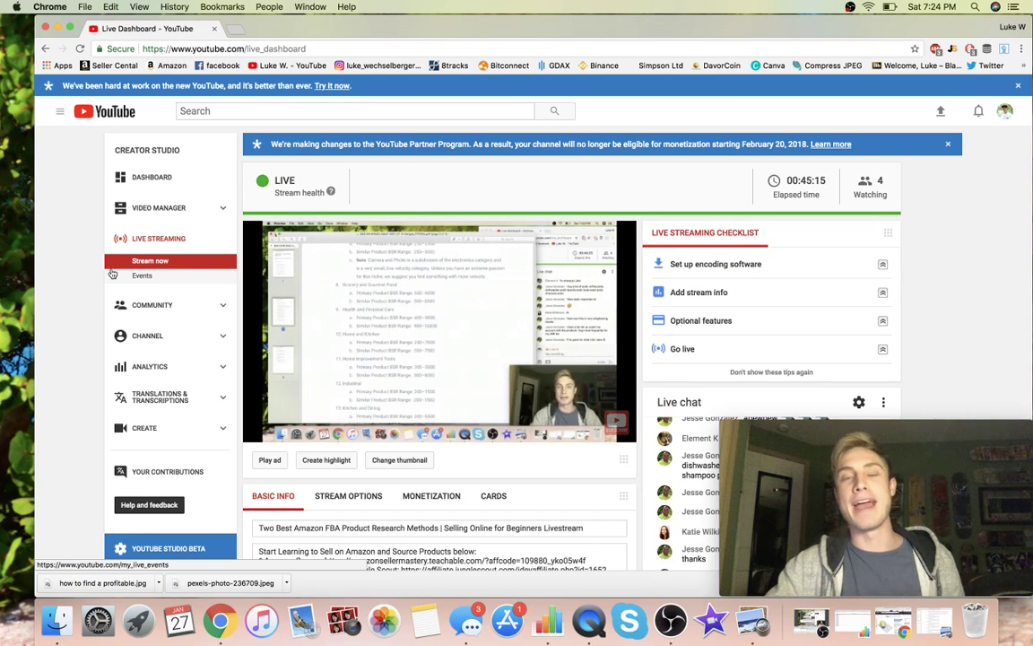
pyautogui.moveTo(740, 588)
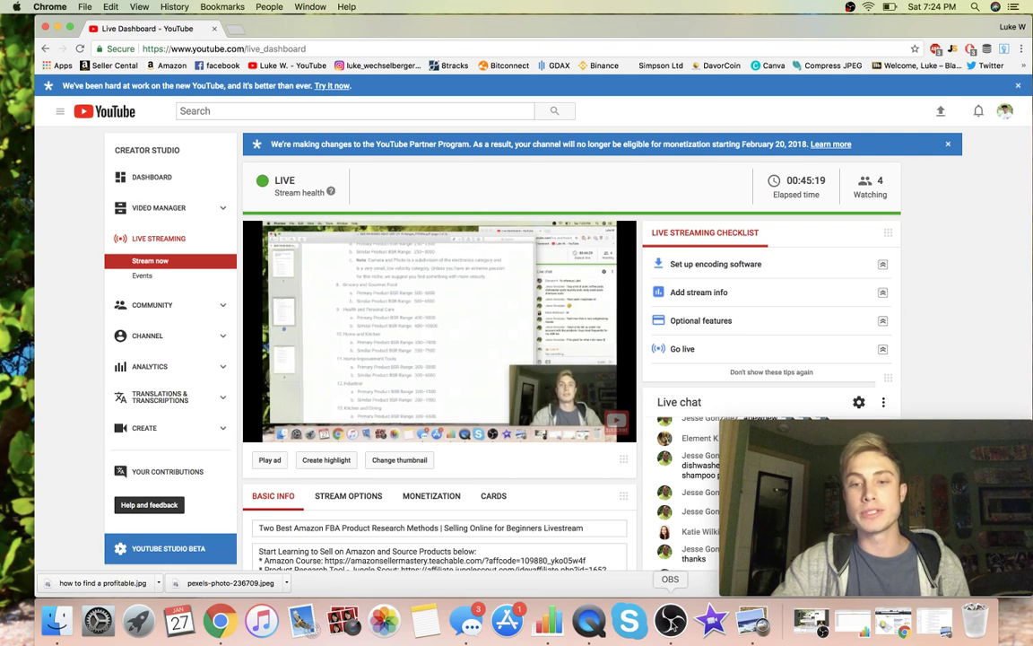
pyautogui.click(670, 619)
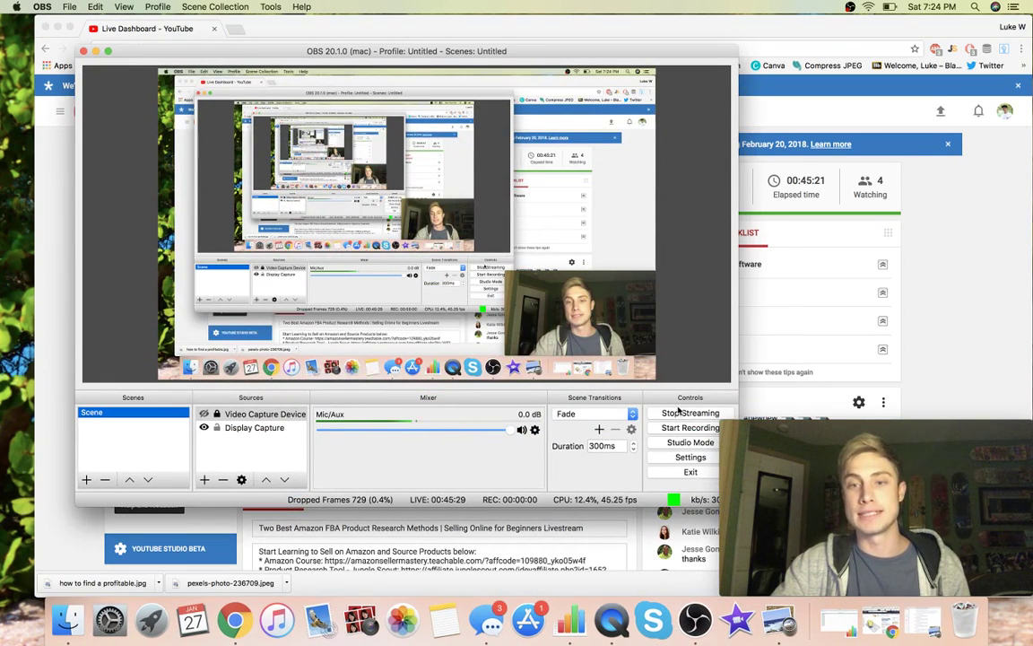